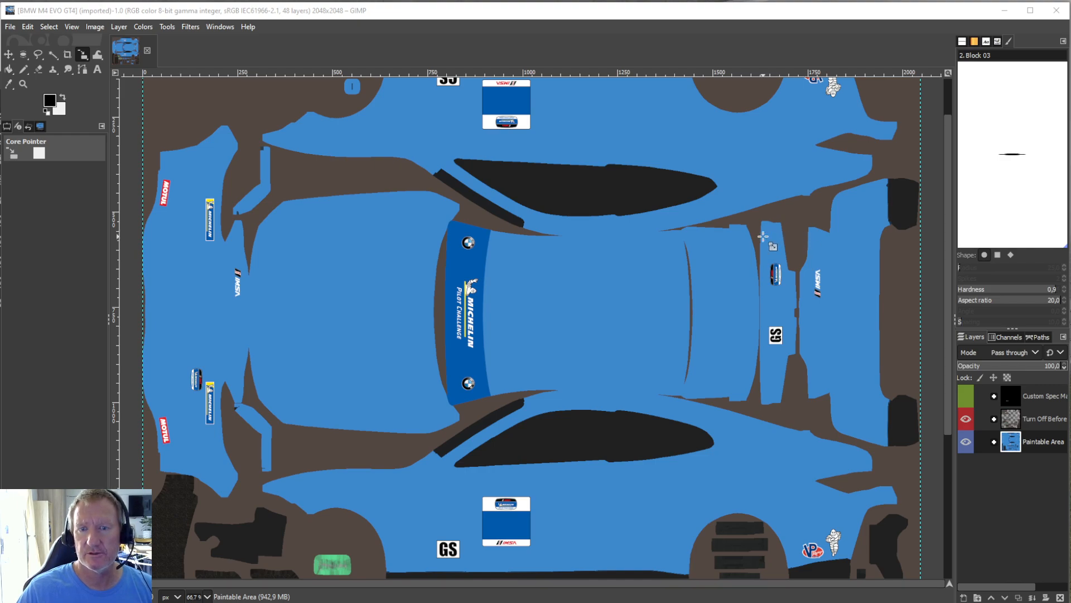
Expand the Paintable Area layer group and select its Base Color layer.
{"action": "scroll", "coordinate": [561, 328], "scroll_direction": "up", "scroll_amount": 2}
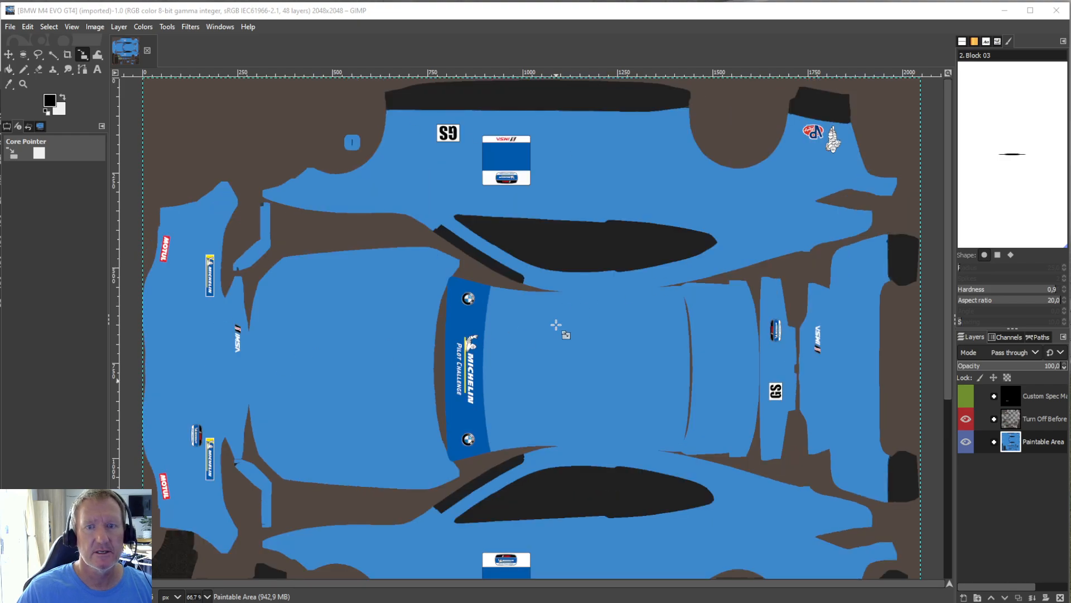
{"action": "scroll", "coordinate": [556, 325], "scroll_direction": "down", "scroll_amount": 3}
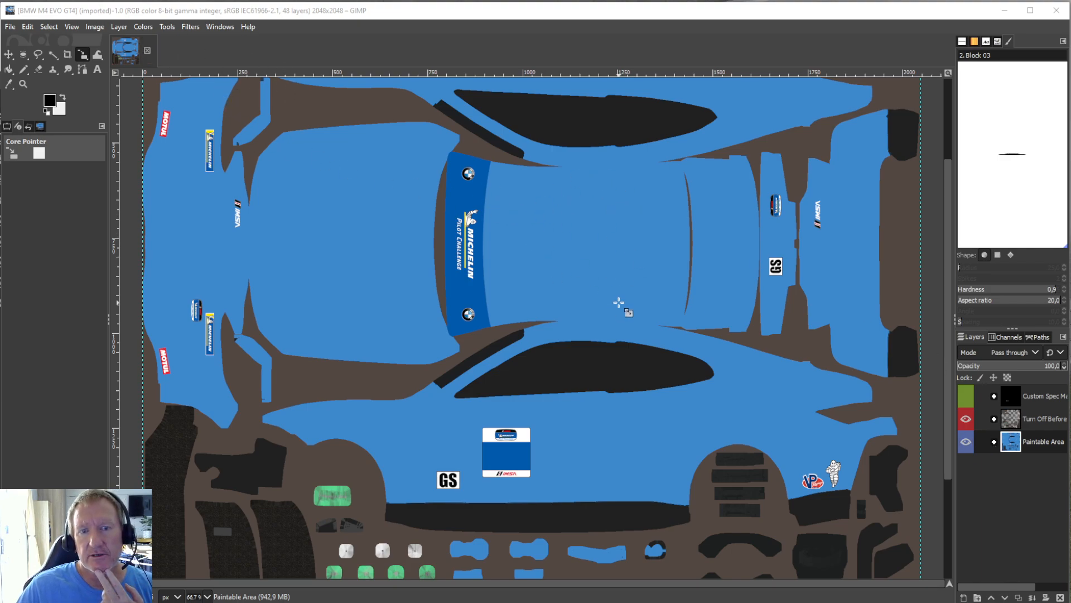
{"action": "left_click", "coordinate": [994, 442]}
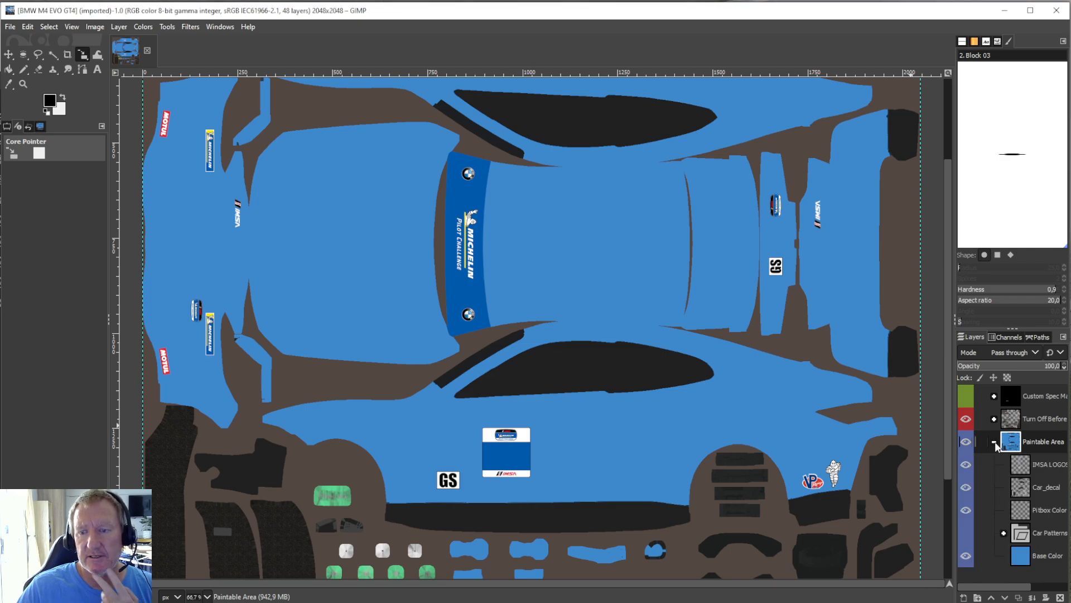
{"action": "left_click", "coordinate": [1021, 556]}
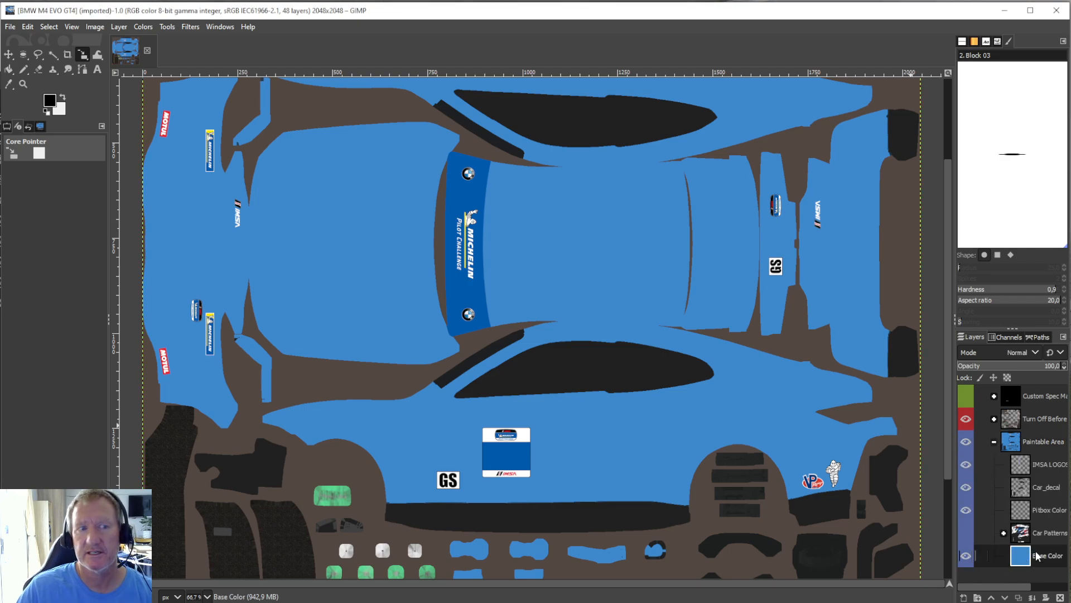
{"action": "left_click", "coordinate": [53, 104]}
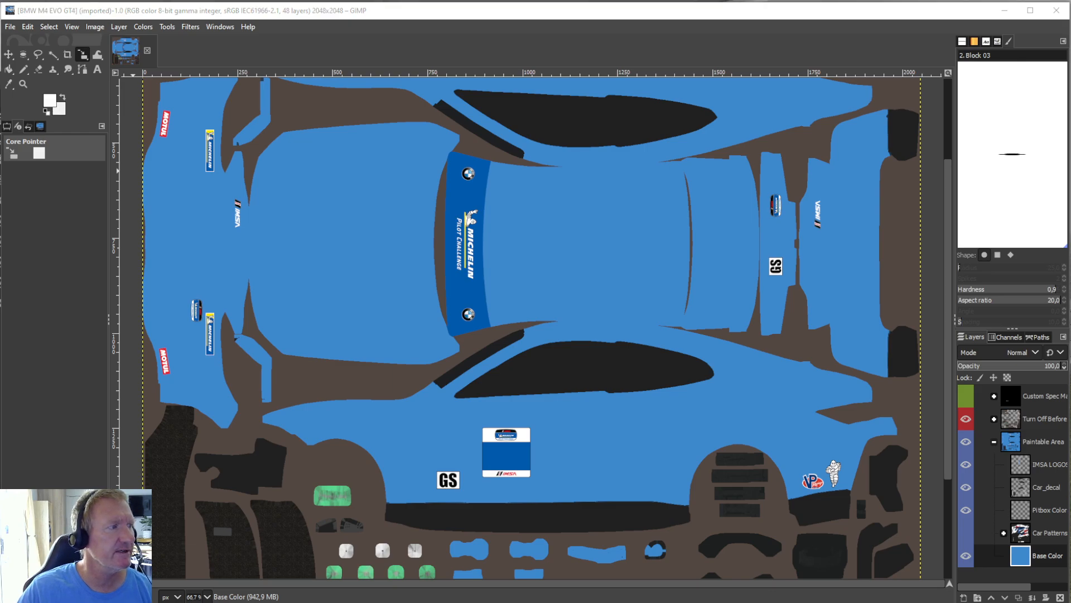
{"action": "left_click_drag", "start_coordinate": [0, 138], "coordinate": [202, 149]}
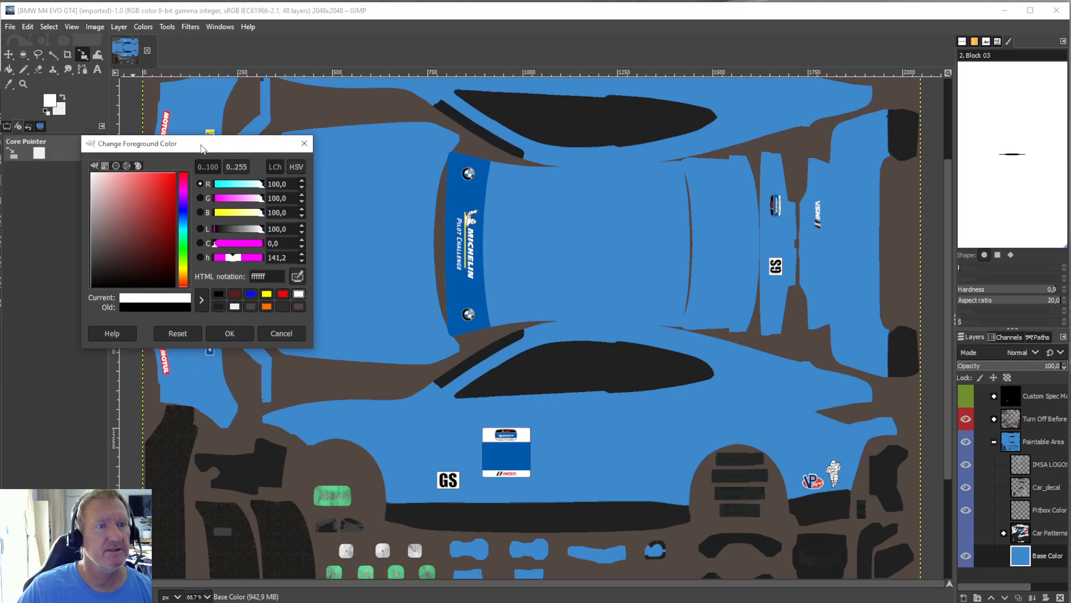
{"action": "left_click", "coordinate": [304, 143]}
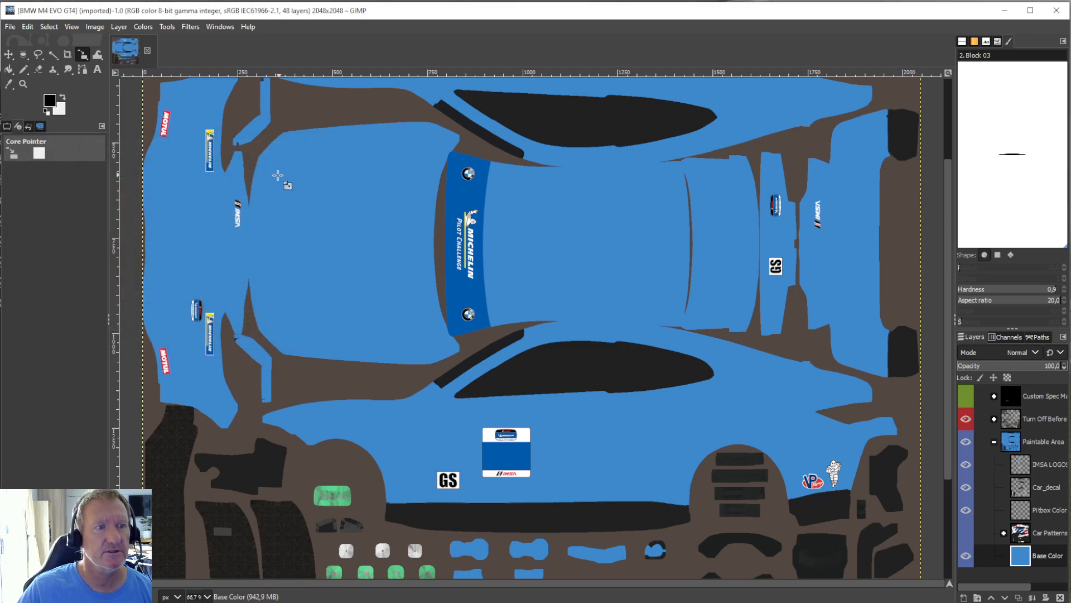
Set the foreground colour to white and bucket-fill the Base Color layer of the car template with it.
{"action": "left_click", "coordinate": [8, 70]}
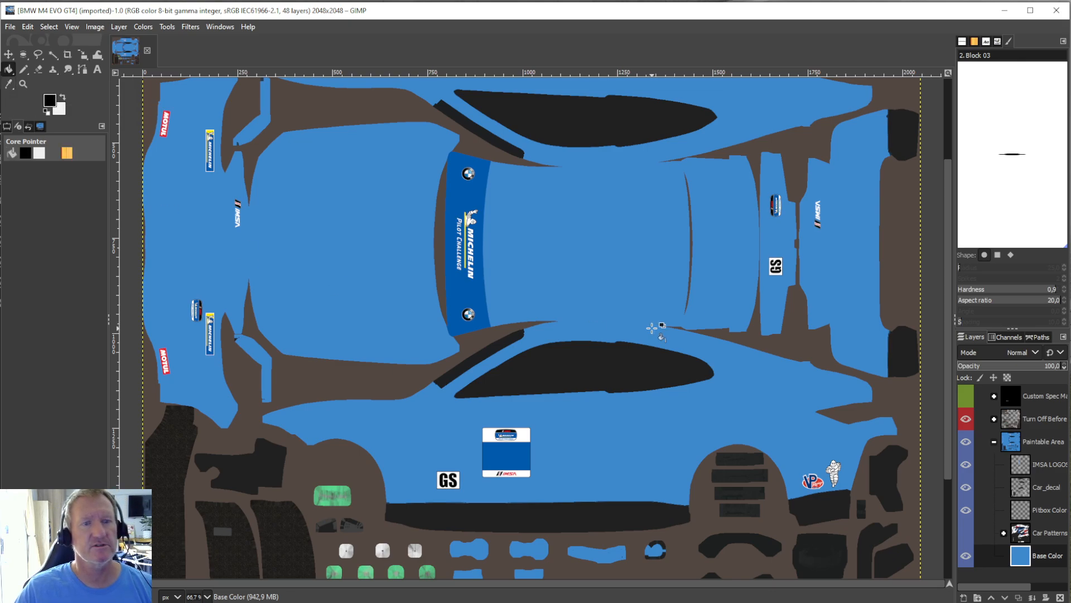
{"action": "left_click", "coordinate": [53, 105]}
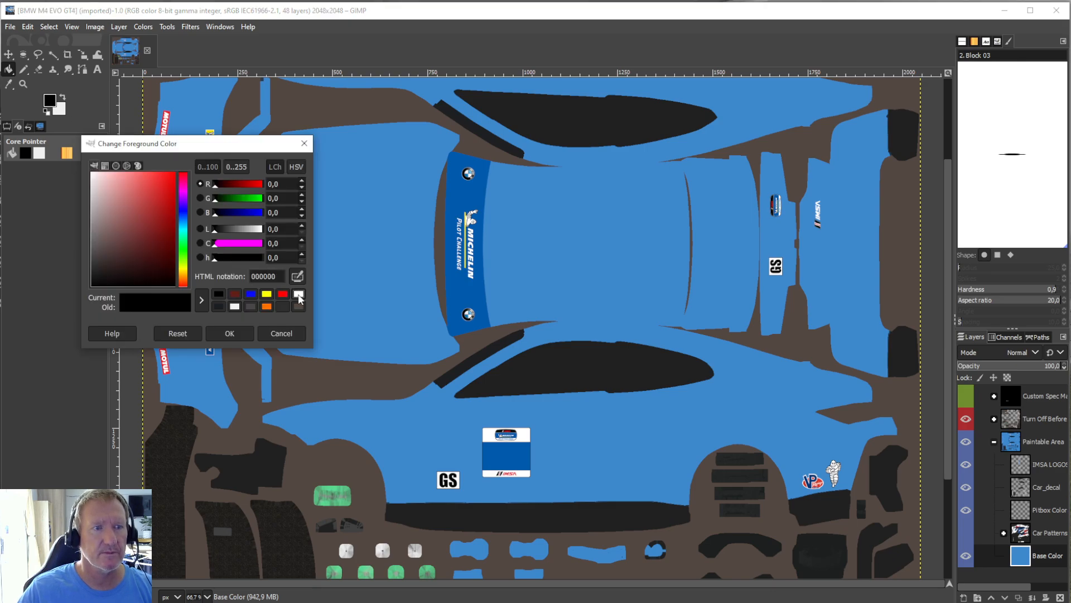
{"action": "left_click", "coordinate": [299, 294]}
{"action": "left_click", "coordinate": [239, 333]}
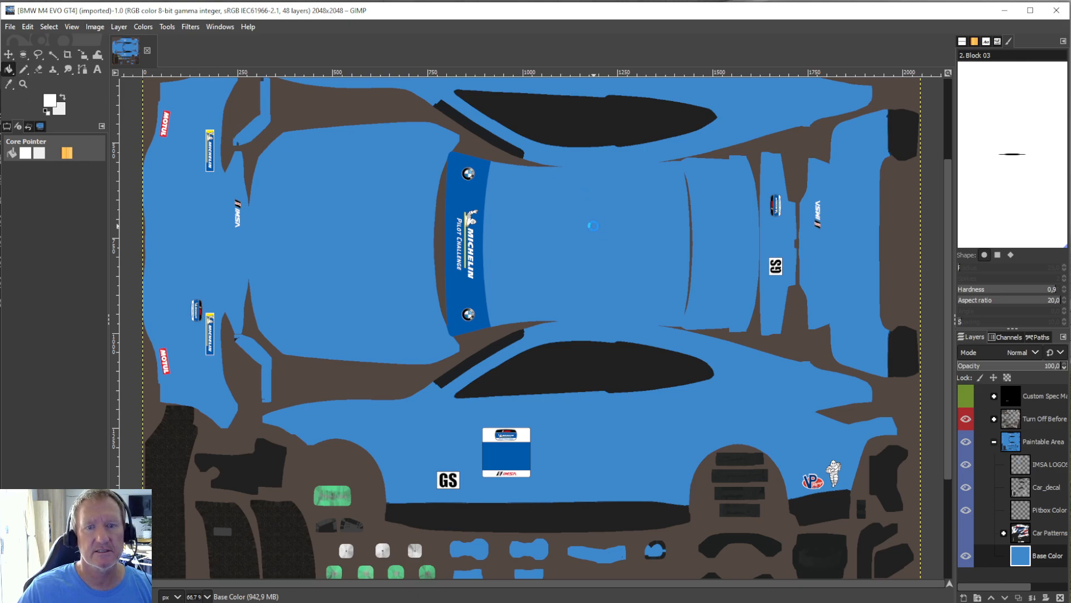
{"action": "left_click", "coordinate": [590, 224]}
{"action": "scroll", "coordinate": [595, 302], "scroll_direction": "up", "scroll_amount": 3}
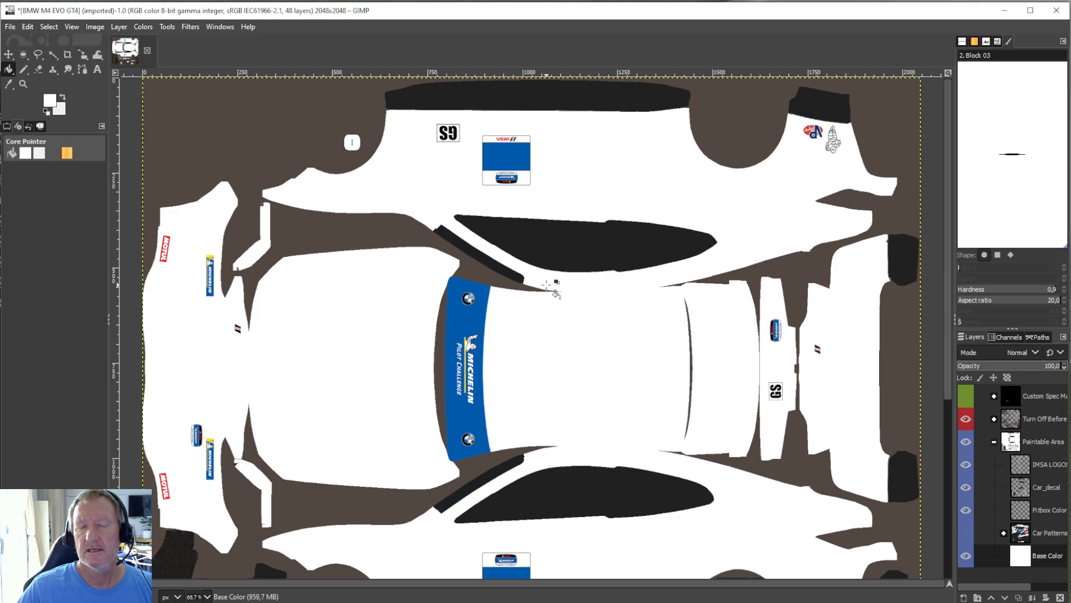
{"action": "scroll", "coordinate": [553, 288], "scroll_direction": "down", "scroll_amount": 7}
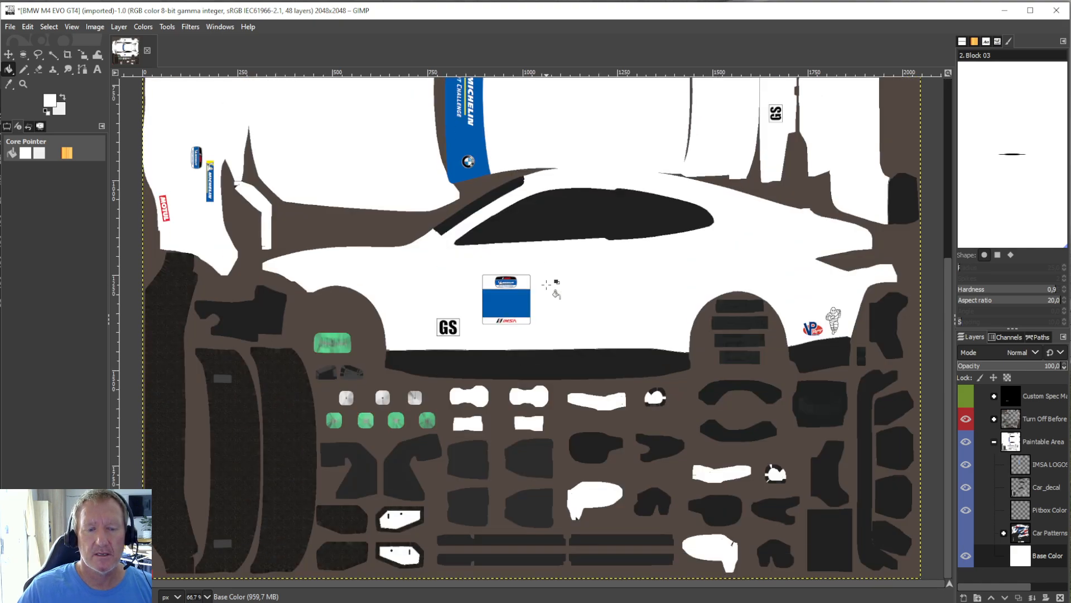
{"action": "scroll", "coordinate": [547, 285], "scroll_direction": "up", "scroll_amount": 7}
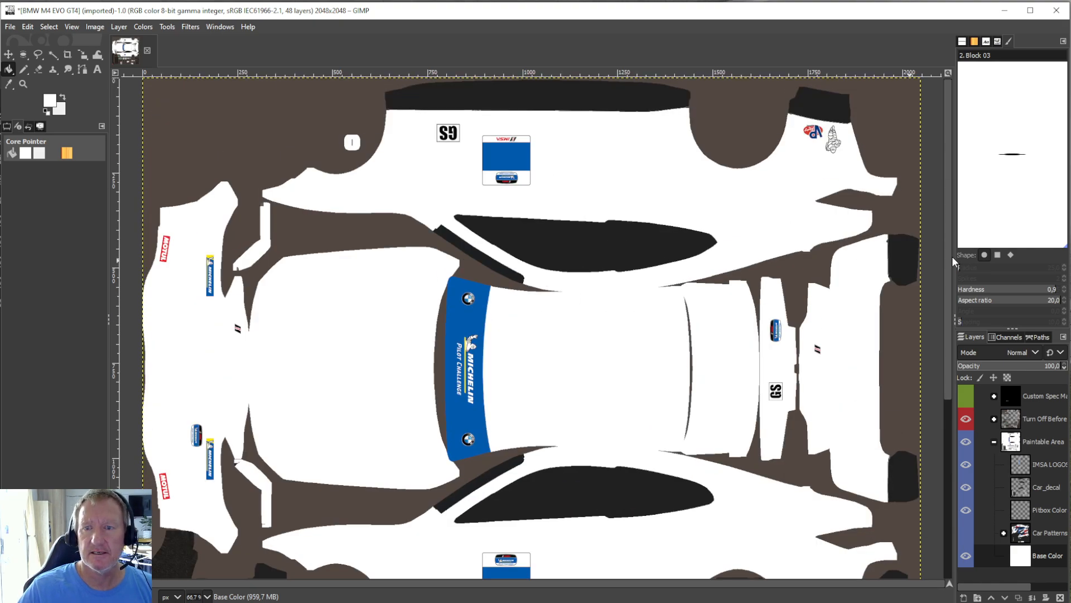
Switch to File Explorer and look through the images in the colours subfolder of the logo.png folder.
{"action": "left_click_drag", "start_coordinate": [1070, 45], "coordinate": [534, 43]}
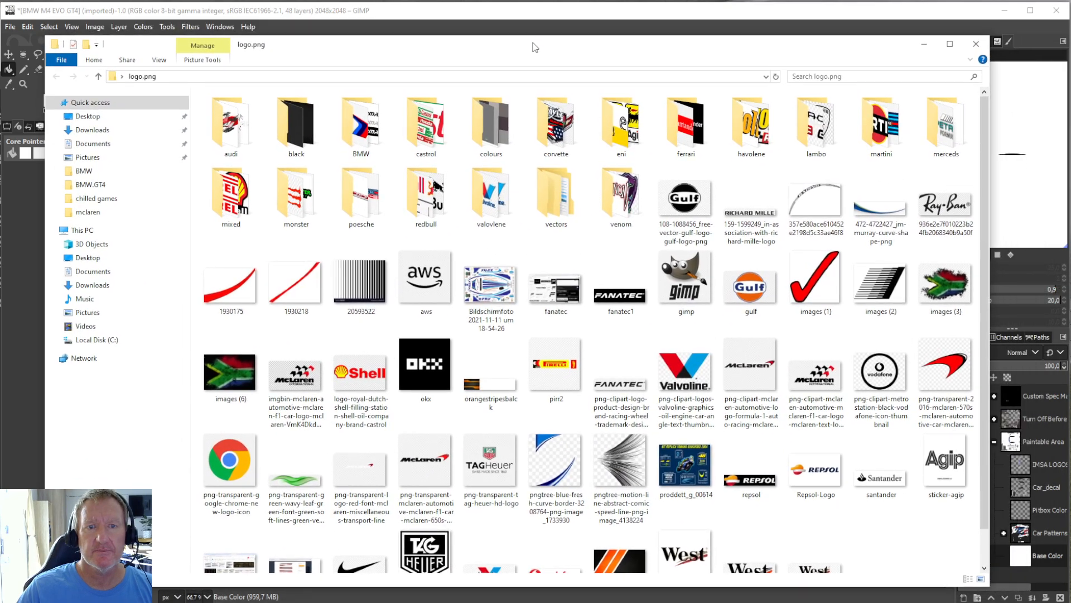
{"action": "scroll", "coordinate": [716, 327], "scroll_direction": "down", "scroll_amount": 1}
{"action": "scroll", "coordinate": [716, 327], "scroll_direction": "up", "scroll_amount": 1}
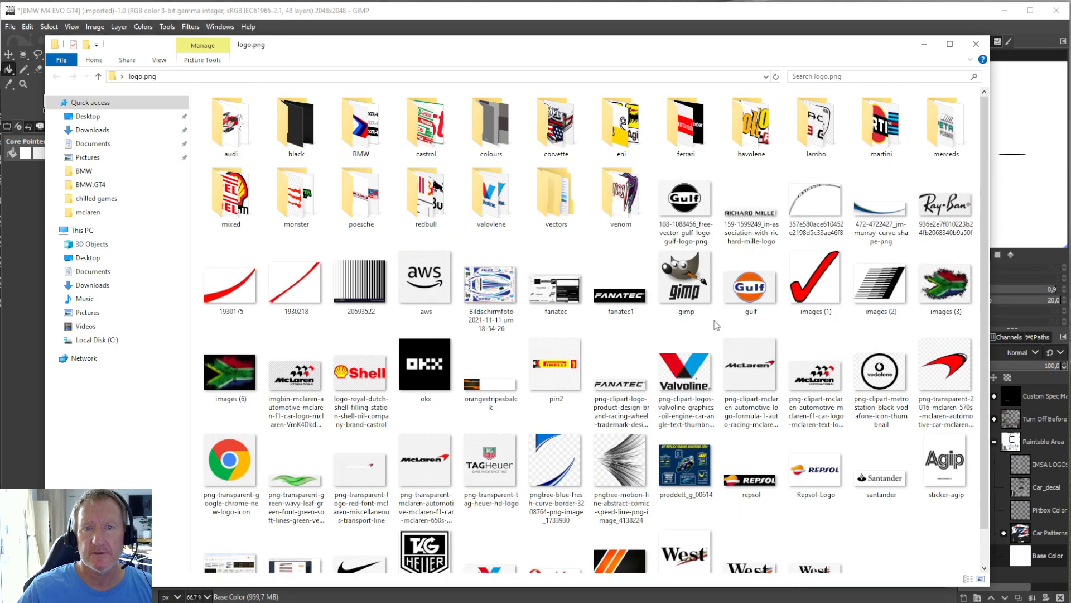
{"action": "double_click", "coordinate": [486, 139]}
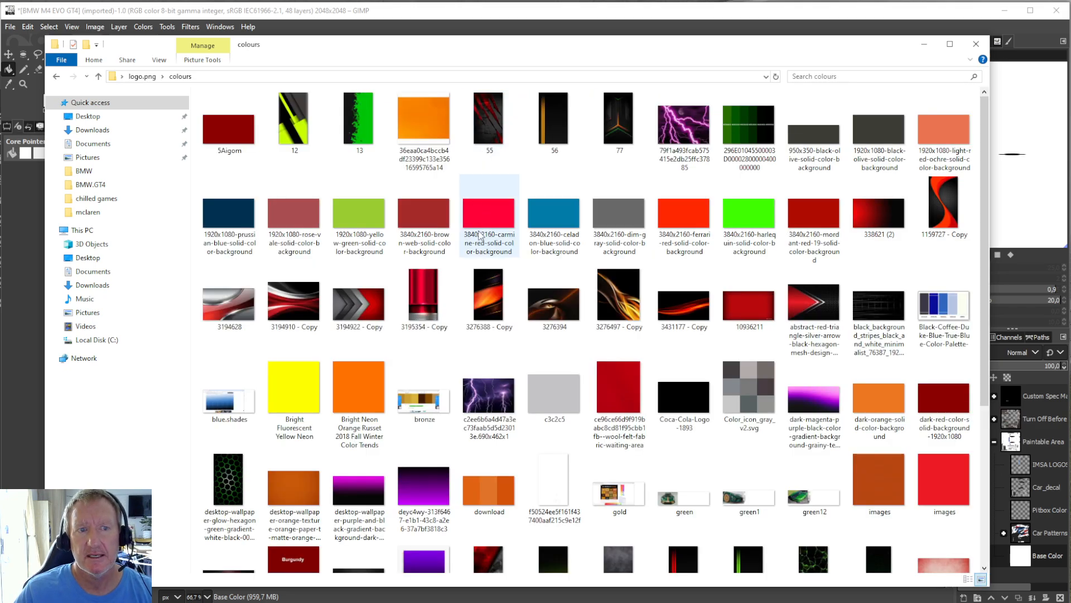
{"action": "scroll", "coordinate": [595, 335], "scroll_direction": "down", "scroll_amount": 3}
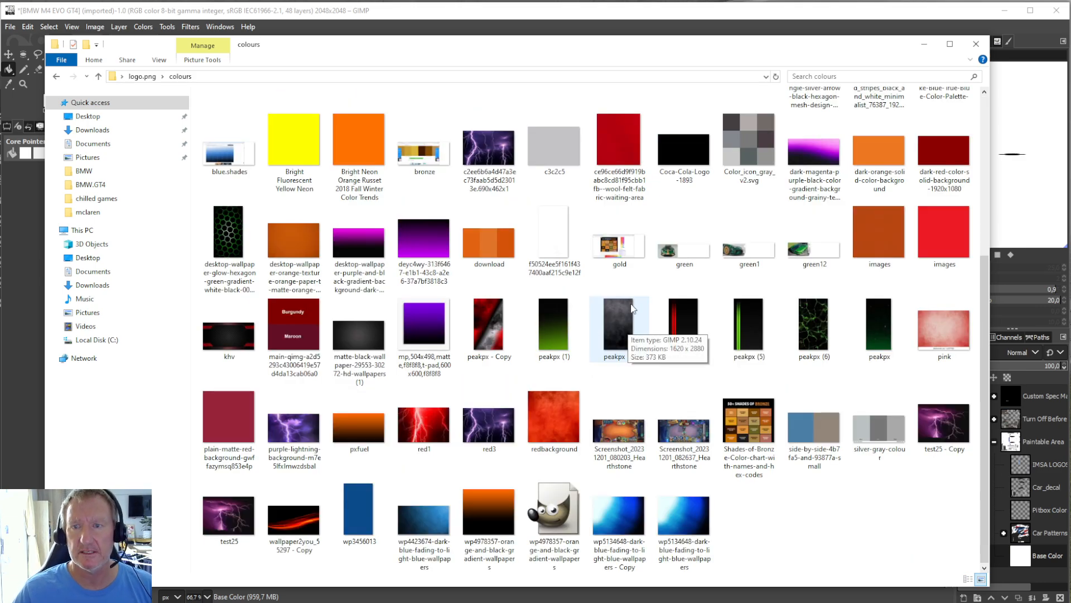
{"action": "scroll", "coordinate": [633, 309], "scroll_direction": "up", "scroll_amount": 3}
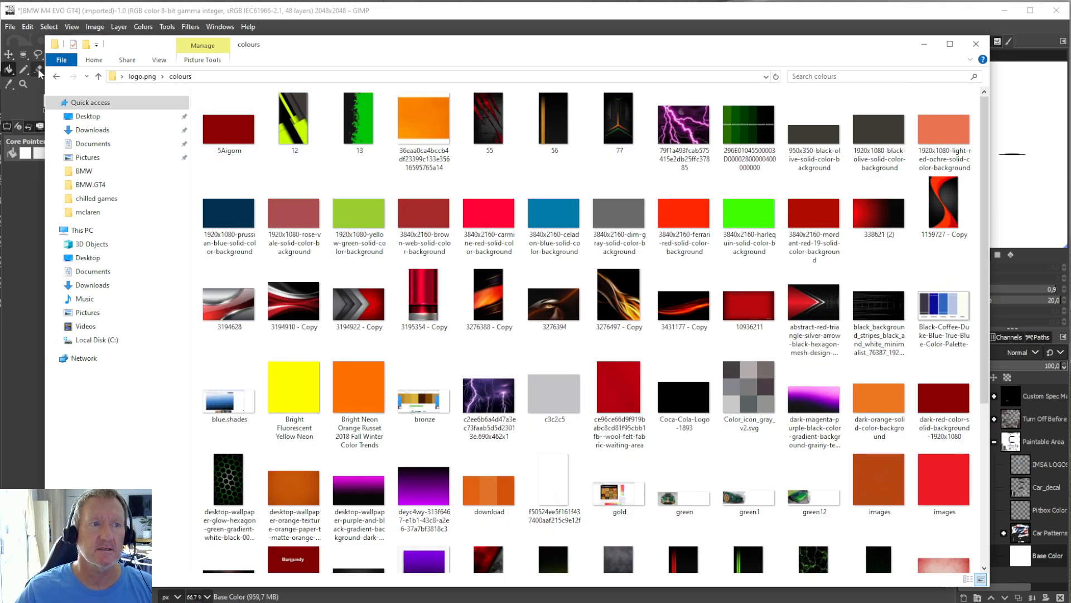
Open the 1554105 texture from the black subfolder in GIMP and move the file window out of the way.
{"action": "left_click", "coordinate": [56, 77]}
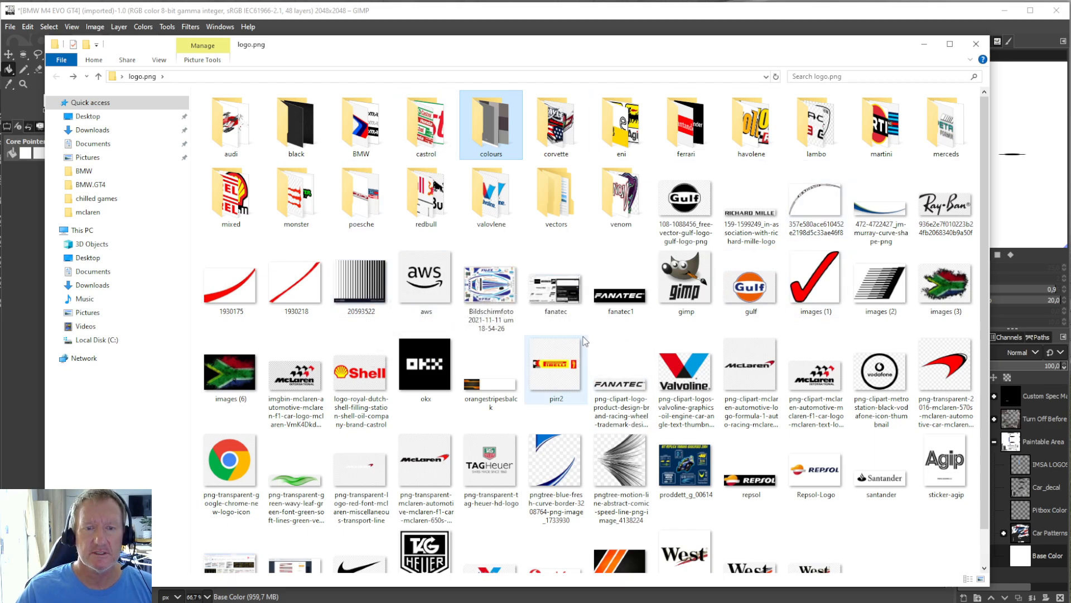
{"action": "double_click", "coordinate": [305, 120]}
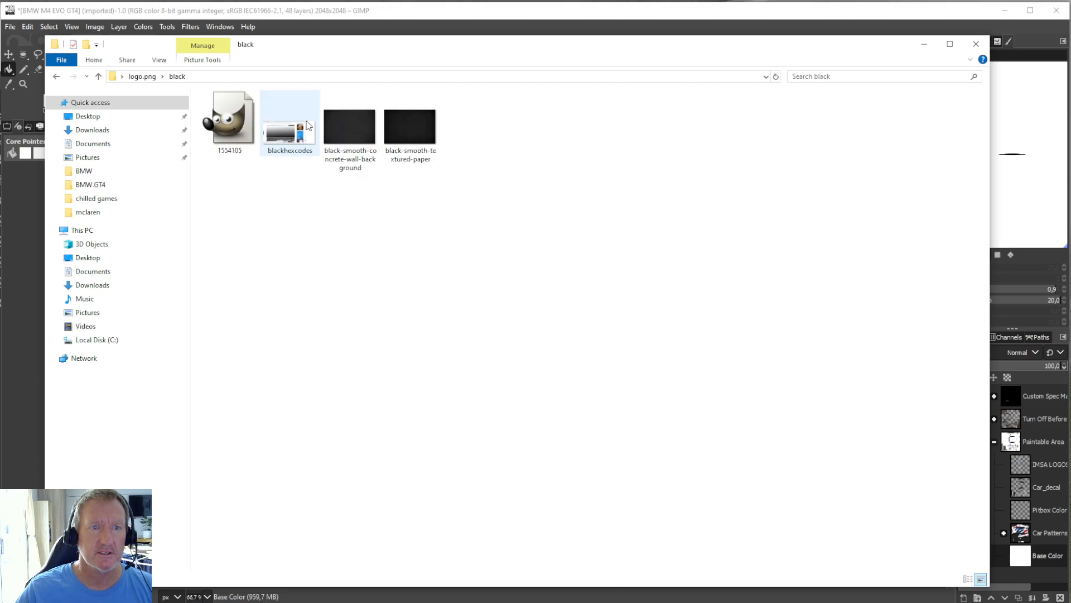
{"action": "left_click", "coordinate": [234, 128]}
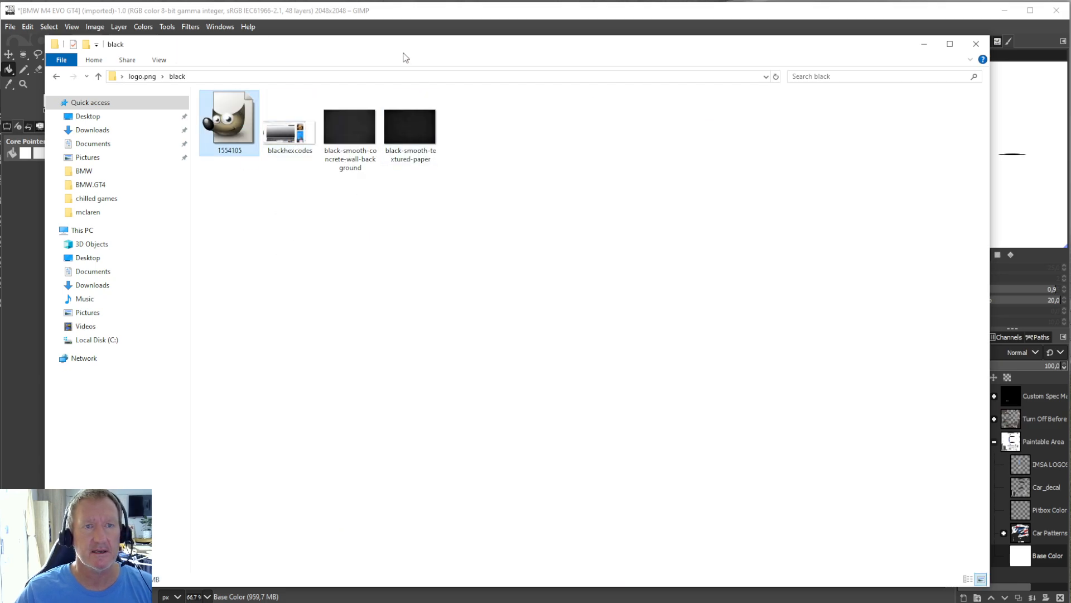
{"action": "left_click_drag", "start_coordinate": [377, 48], "coordinate": [1070, 116]}
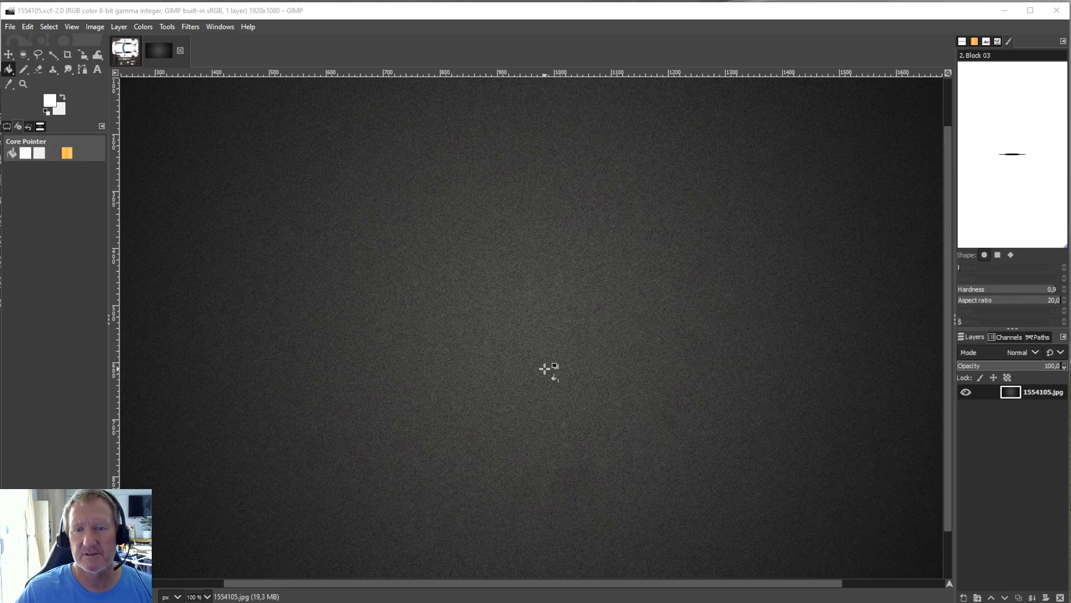
{"action": "left_click_drag", "start_coordinate": [1070, 29], "coordinate": [523, 47]}
{"action": "left_click", "coordinate": [133, 73]}
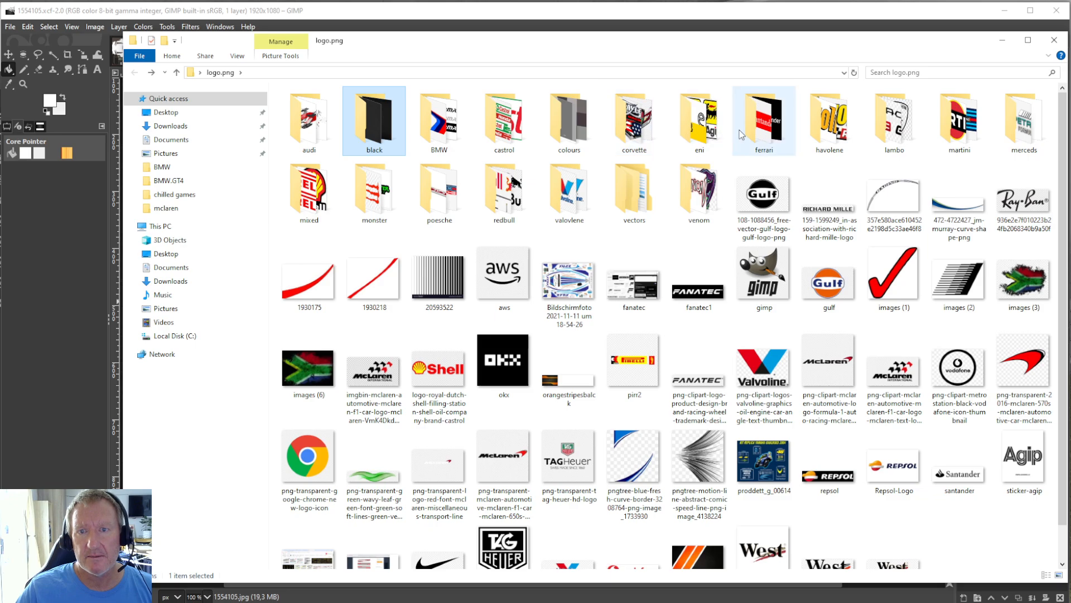
{"action": "double_click", "coordinate": [440, 121]}
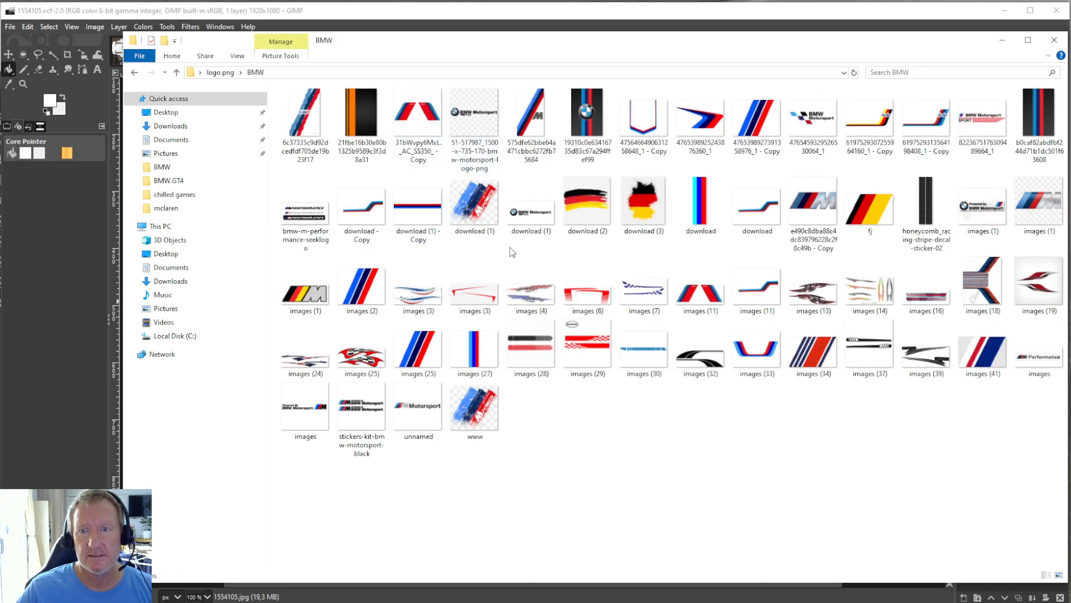
{"action": "left_click", "coordinate": [875, 131]}
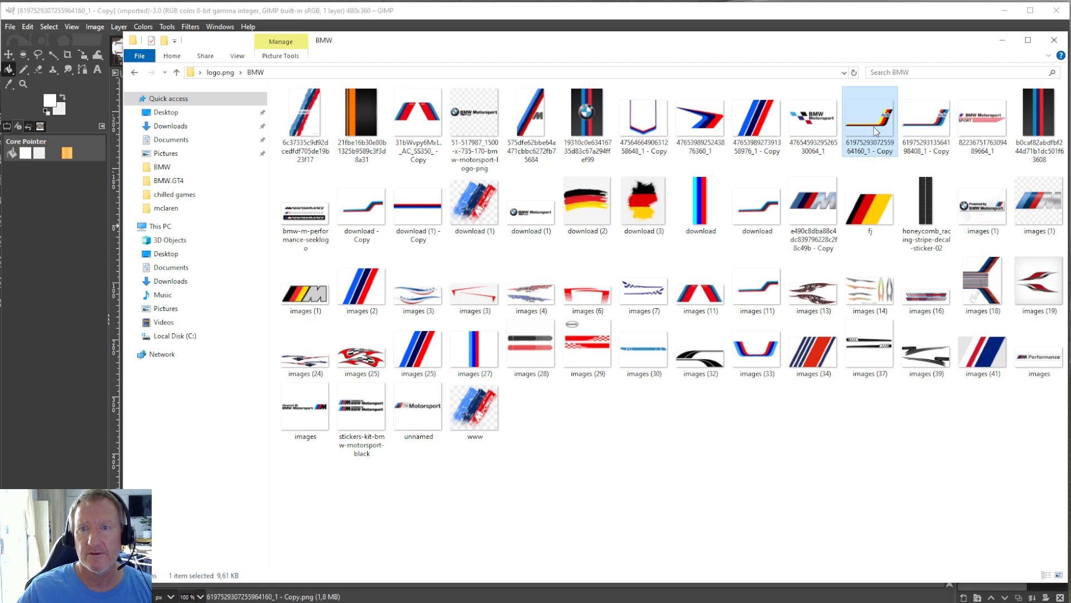
{"action": "left_click", "coordinate": [821, 128]}
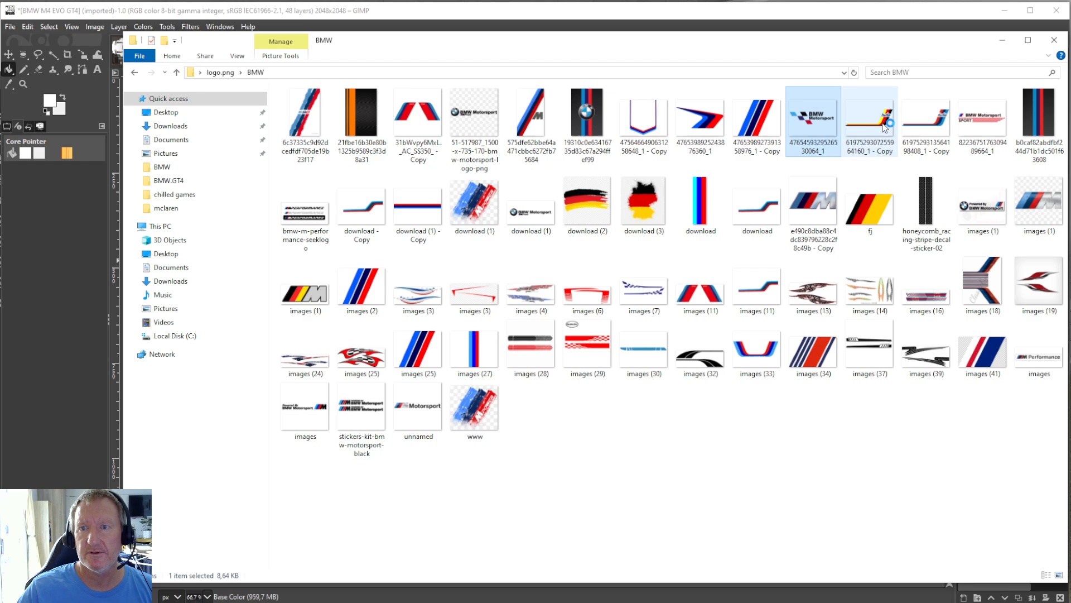
{"action": "left_click", "coordinate": [983, 127]}
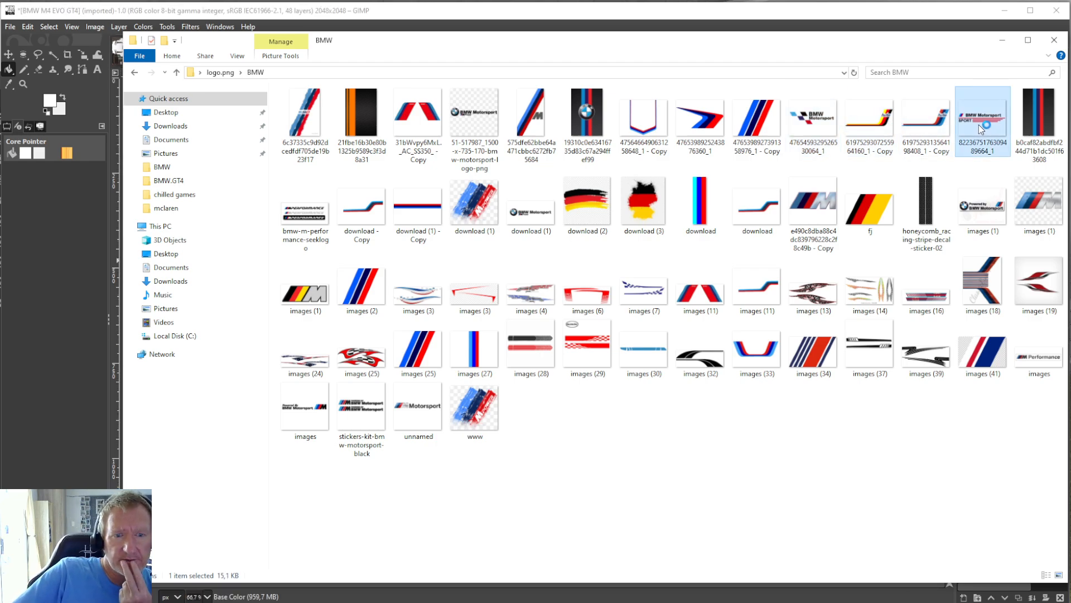
Open the 8523346 file from the car-decal-sticker-collection archive in the vectors subfolder.
{"action": "left_click", "coordinate": [134, 72]}
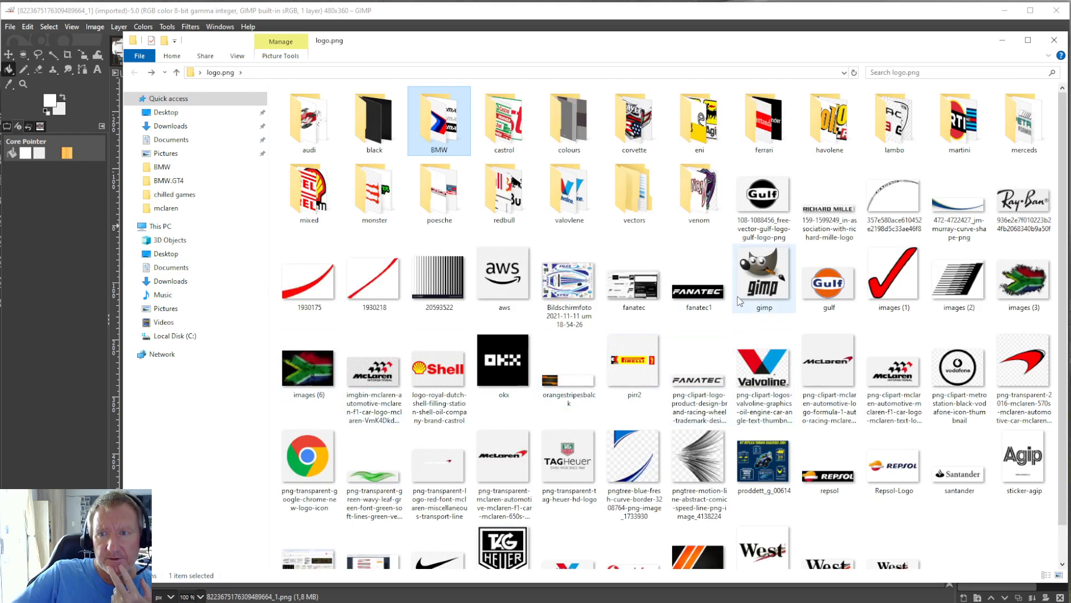
{"action": "mouse_move", "coordinate": [749, 290]}
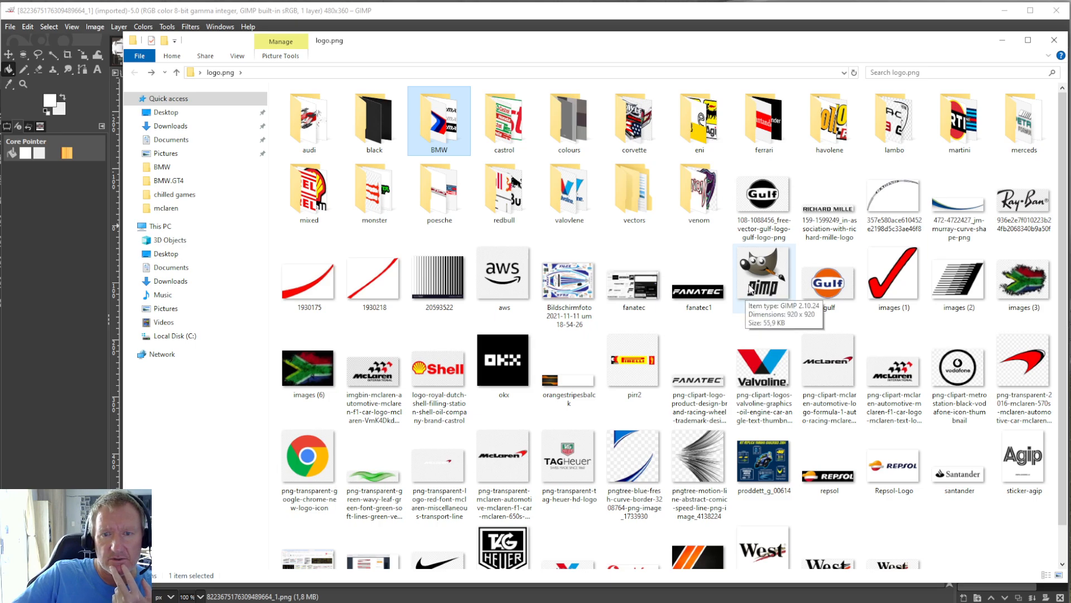
{"action": "double_click", "coordinate": [651, 186]}
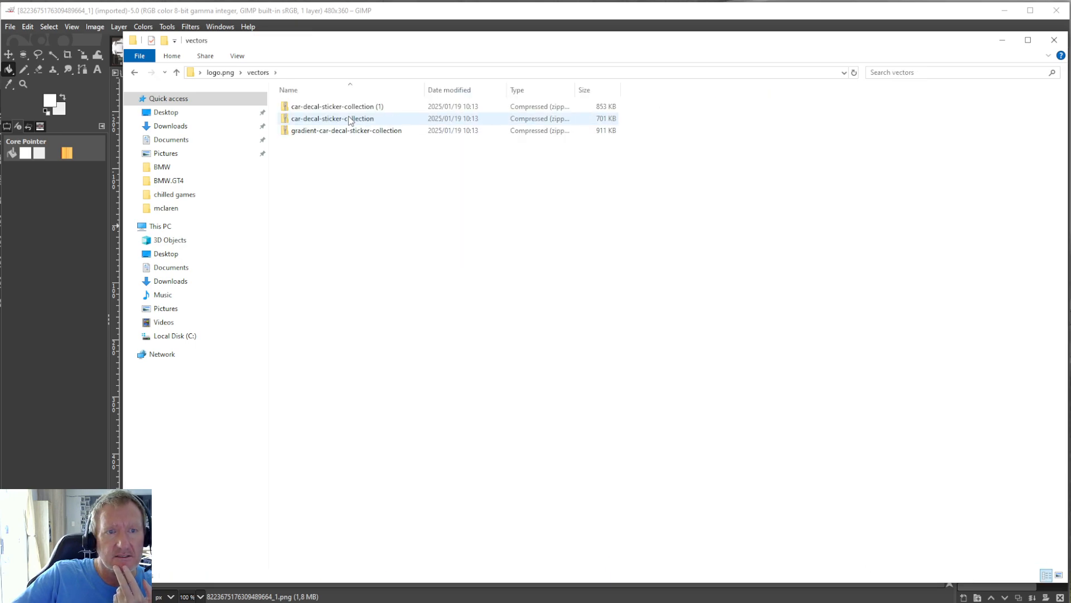
{"action": "double_click", "coordinate": [313, 118]}
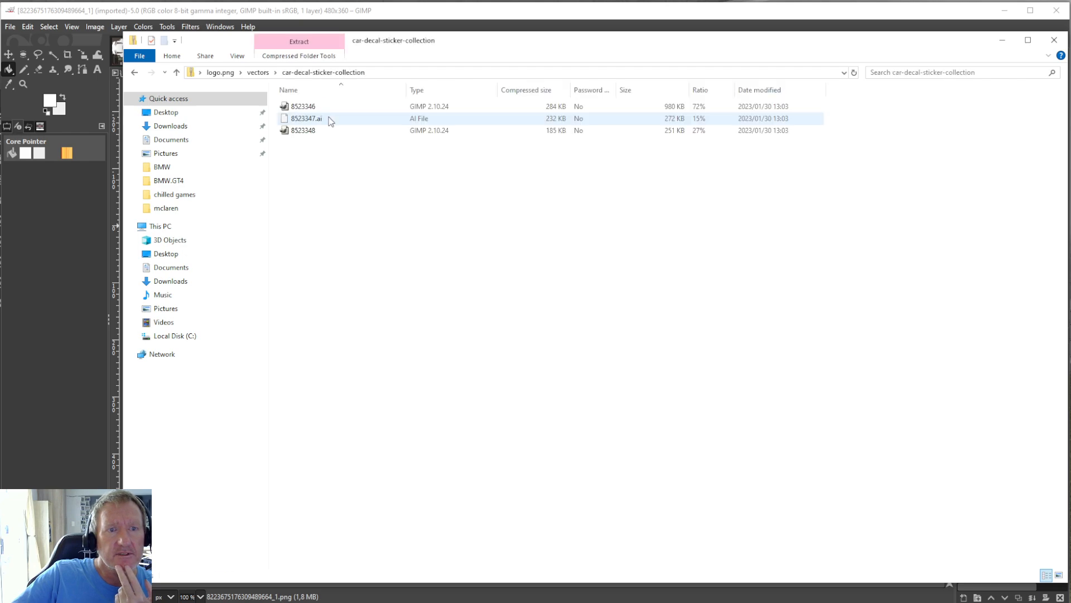
{"action": "left_click", "coordinate": [310, 130]}
{"action": "double_click", "coordinate": [313, 106]}
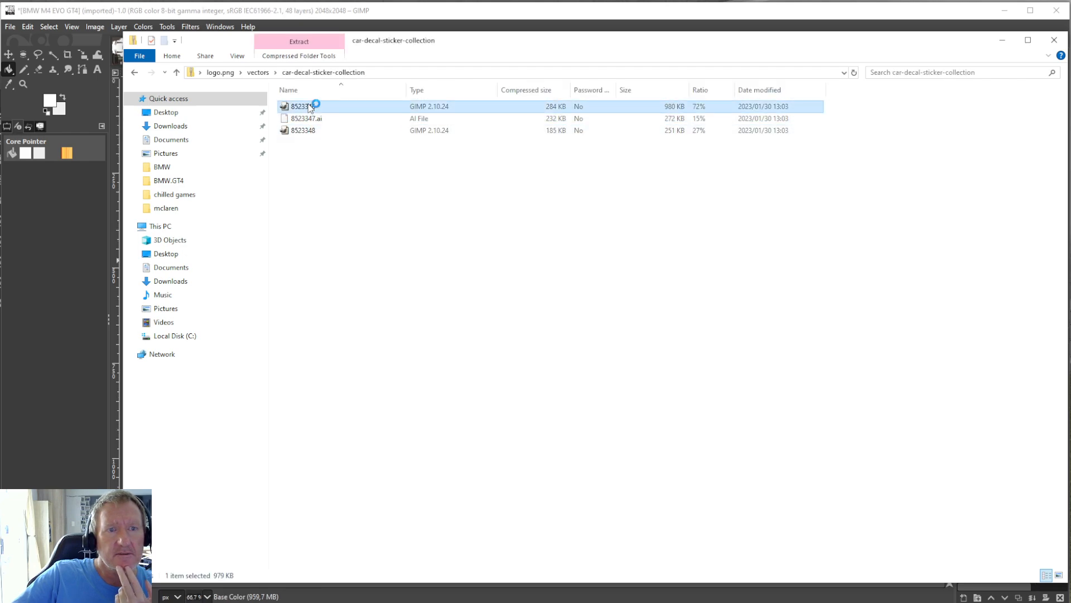
Open the 8527341 file from the gradient-car-decal-sticker-collection archive in the vectors subfolder.
{"action": "left_click", "coordinate": [136, 73]}
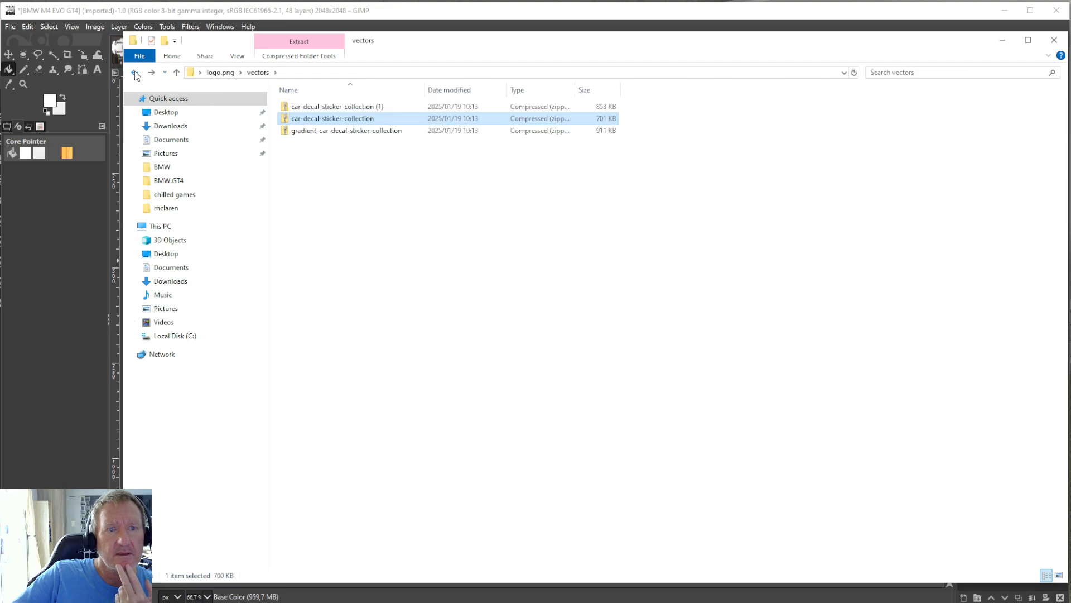
{"action": "double_click", "coordinate": [341, 130]}
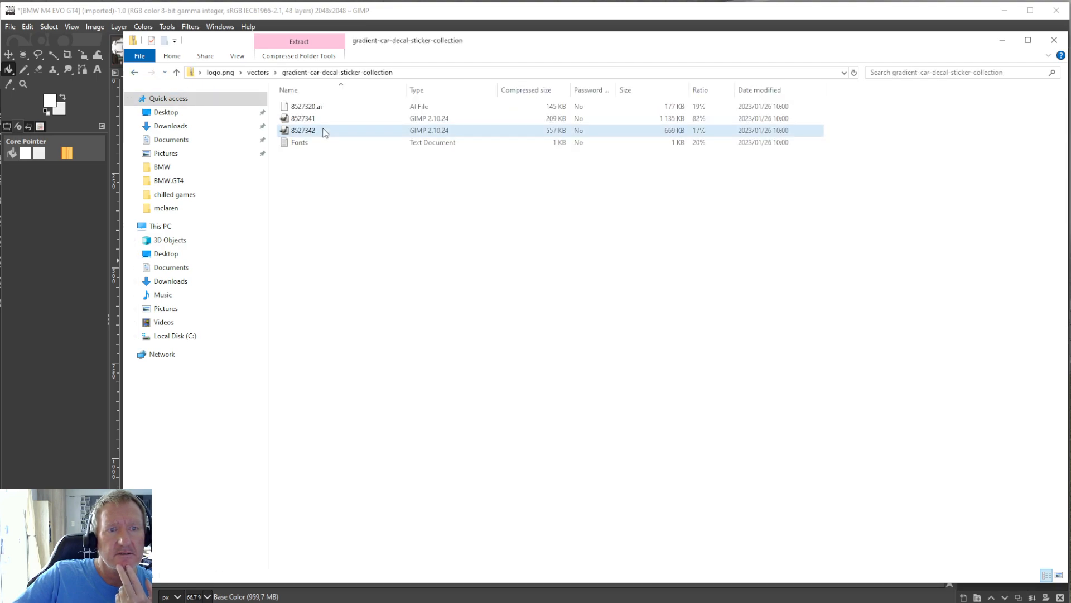
{"action": "left_click", "coordinate": [314, 131]}
{"action": "double_click", "coordinate": [313, 119]}
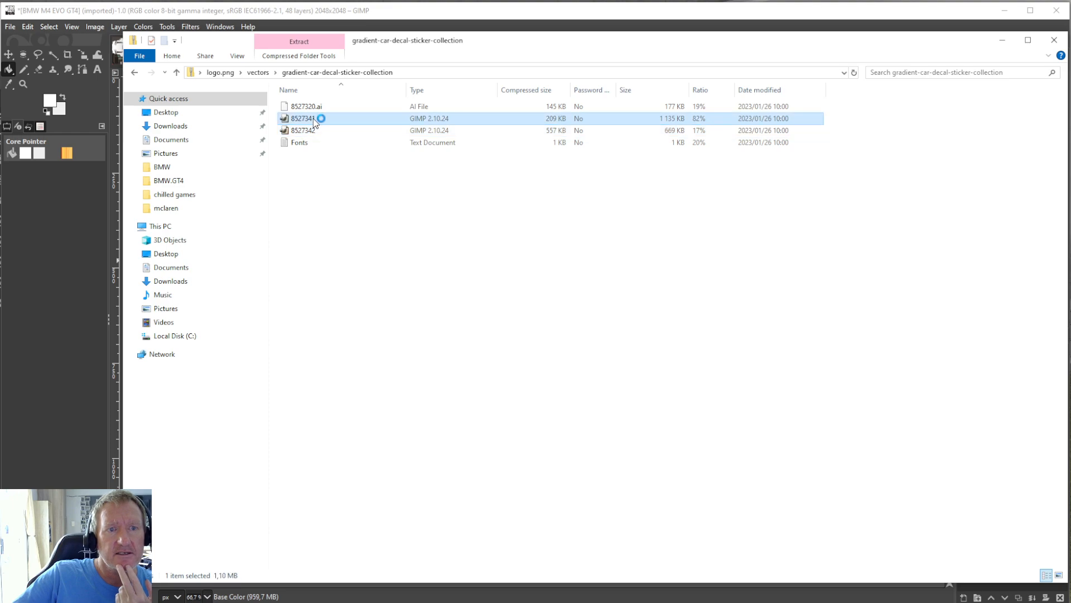
Move the file window aside, cancel the PostScript import and look over the 8527342 decal sheet.
{"action": "left_click_drag", "start_coordinate": [611, 32], "coordinate": [611, 115]}
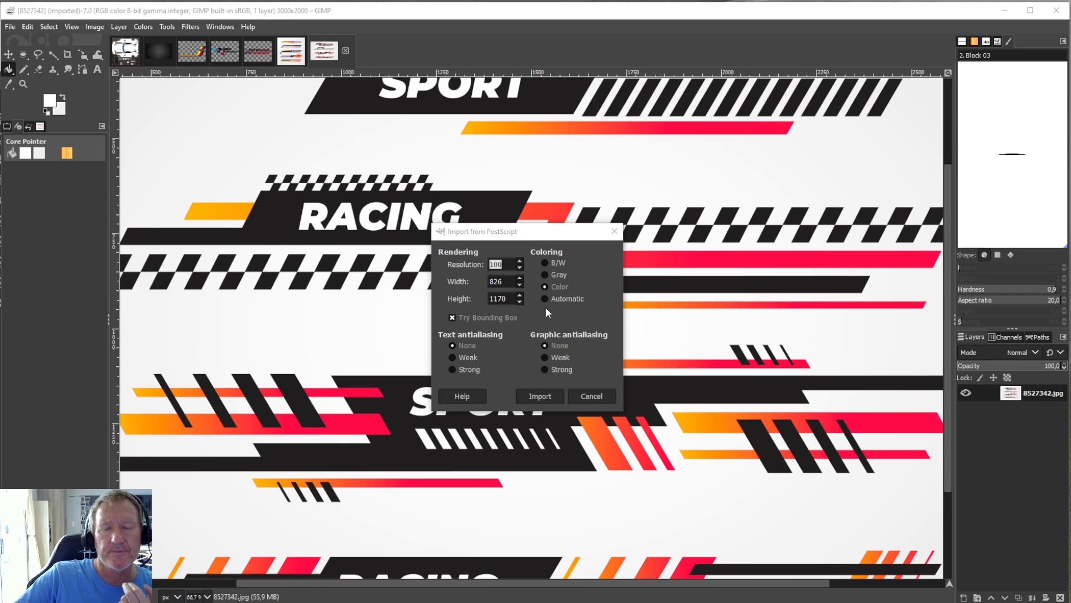
{"action": "left_click", "coordinate": [614, 231]}
{"action": "scroll", "coordinate": [672, 328], "scroll_direction": "up", "scroll_amount": 3}
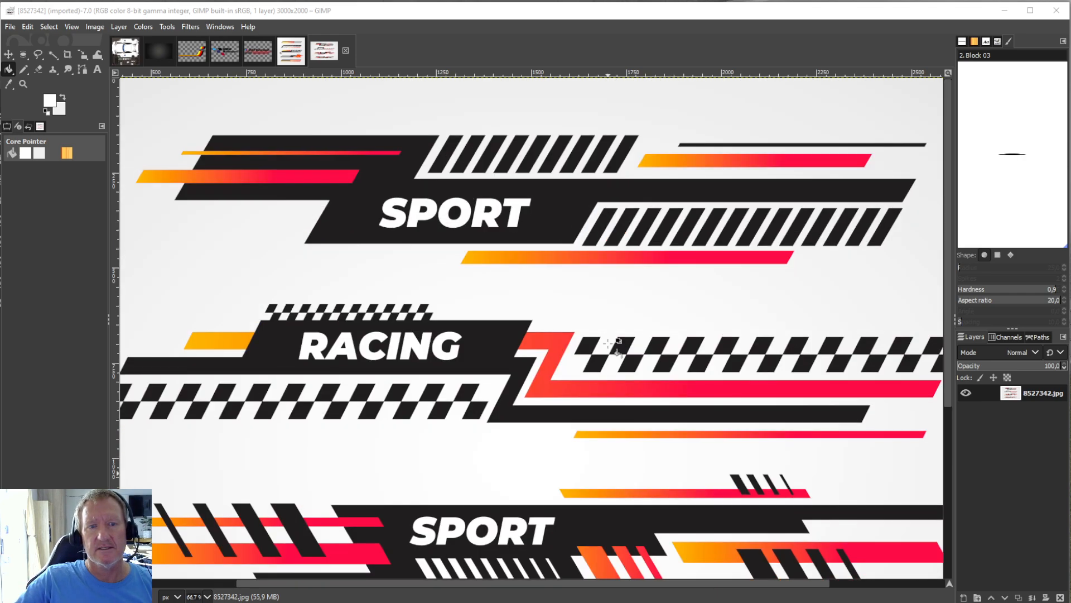
{"action": "scroll", "coordinate": [608, 344], "scroll_direction": "down", "scroll_amount": 6}
{"action": "scroll", "coordinate": [617, 352], "scroll_direction": "up", "scroll_amount": 6}
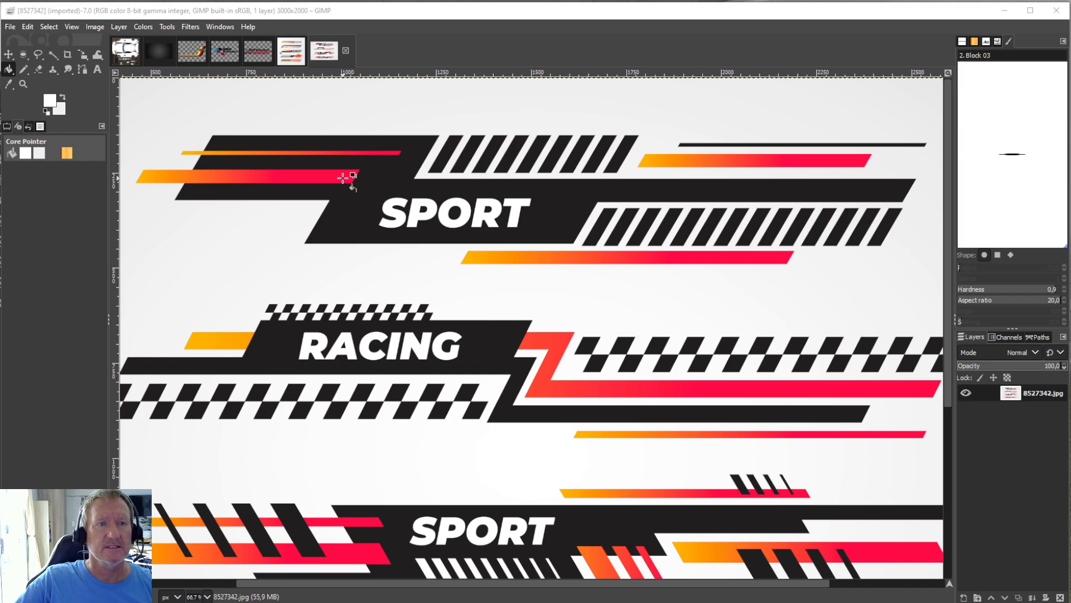
Review the opened turbo stripe image and compare the 8523348 and 8527342 decal sheets.
{"action": "left_click", "coordinate": [263, 58]}
{"action": "left_click", "coordinate": [192, 51]}
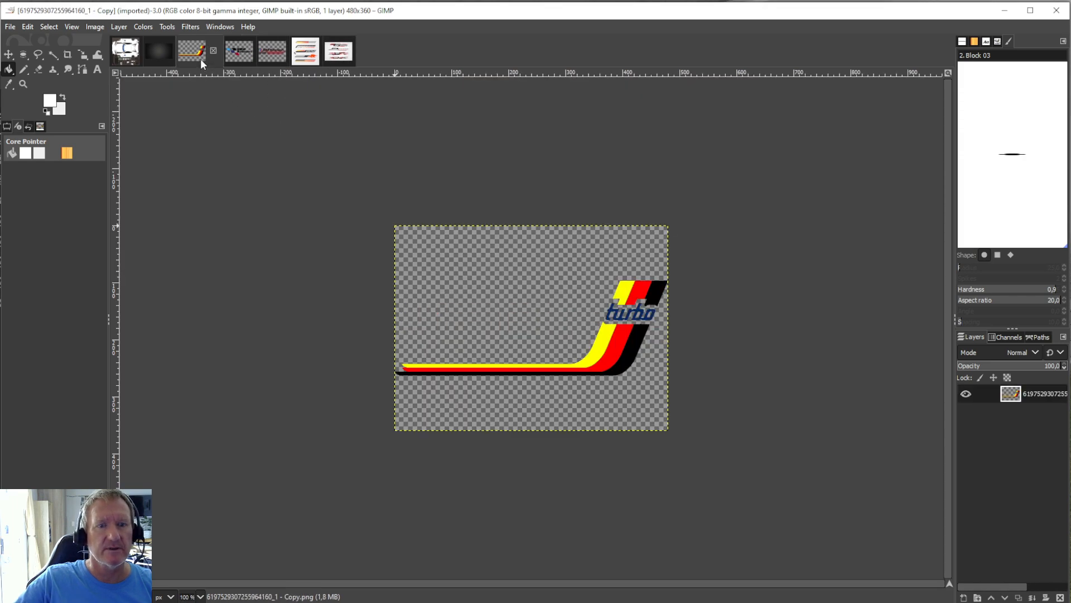
{"action": "left_click", "coordinate": [314, 51]}
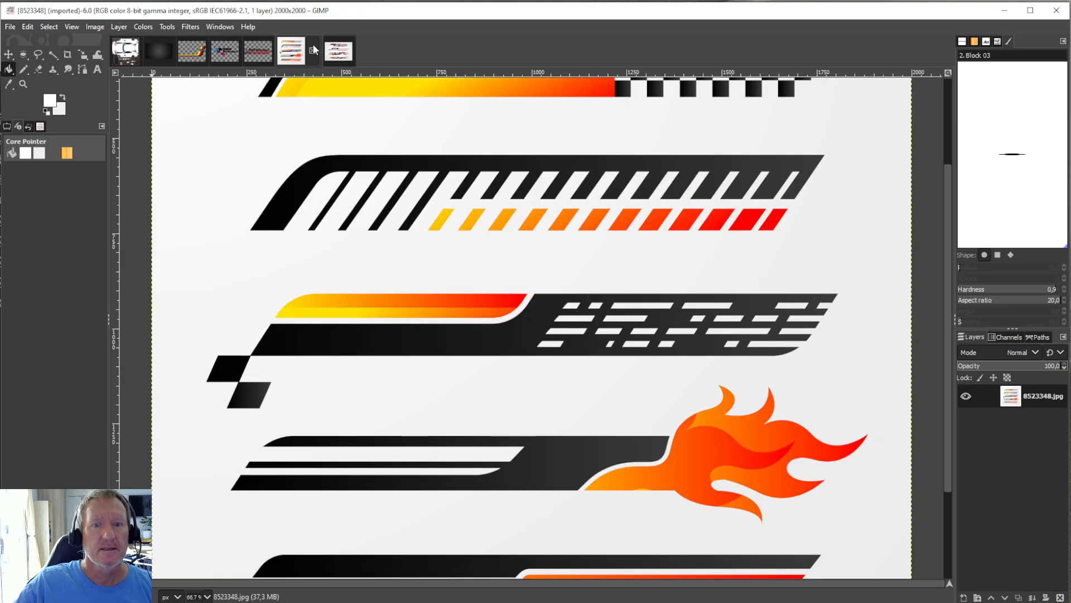
{"action": "left_click", "coordinate": [351, 51]}
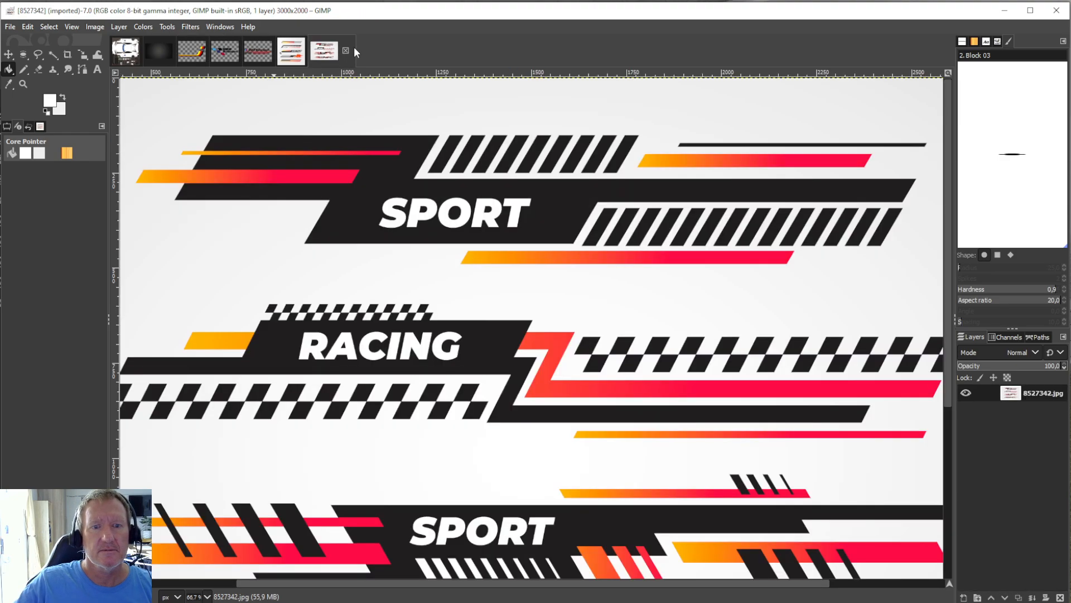
{"action": "left_click", "coordinate": [271, 55]}
{"action": "left_click", "coordinate": [308, 52]}
{"action": "scroll", "coordinate": [587, 294], "scroll_direction": "up", "scroll_amount": 3}
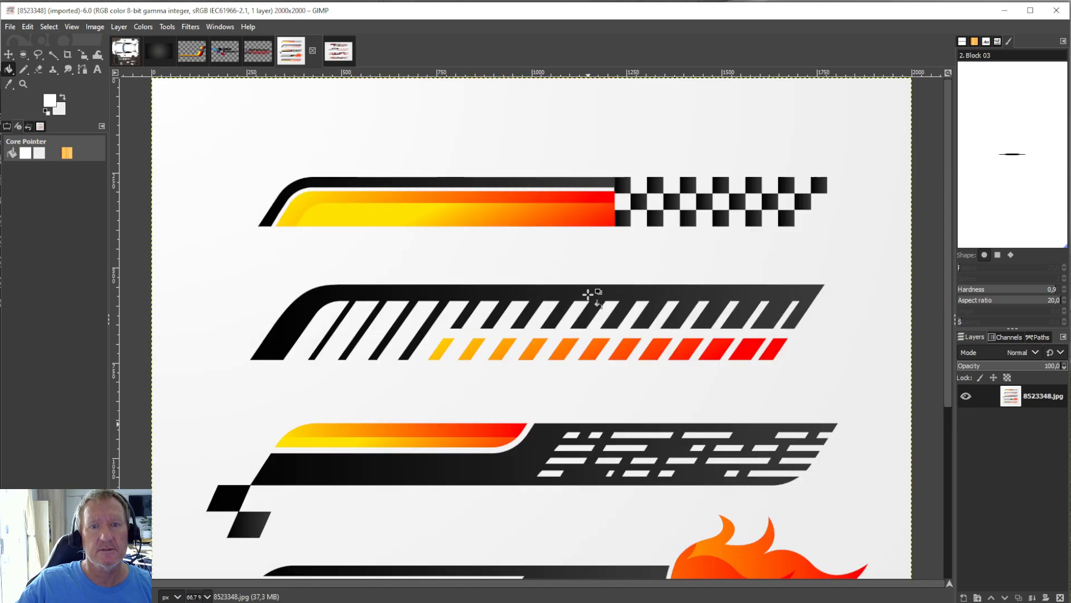
{"action": "scroll", "coordinate": [589, 294], "scroll_direction": "down", "scroll_amount": 5}
{"action": "scroll", "coordinate": [588, 294], "scroll_direction": "up", "scroll_amount": 5}
Check the 8527342 decal sheet again and close its duplicate copy.
{"action": "left_click", "coordinate": [339, 51]}
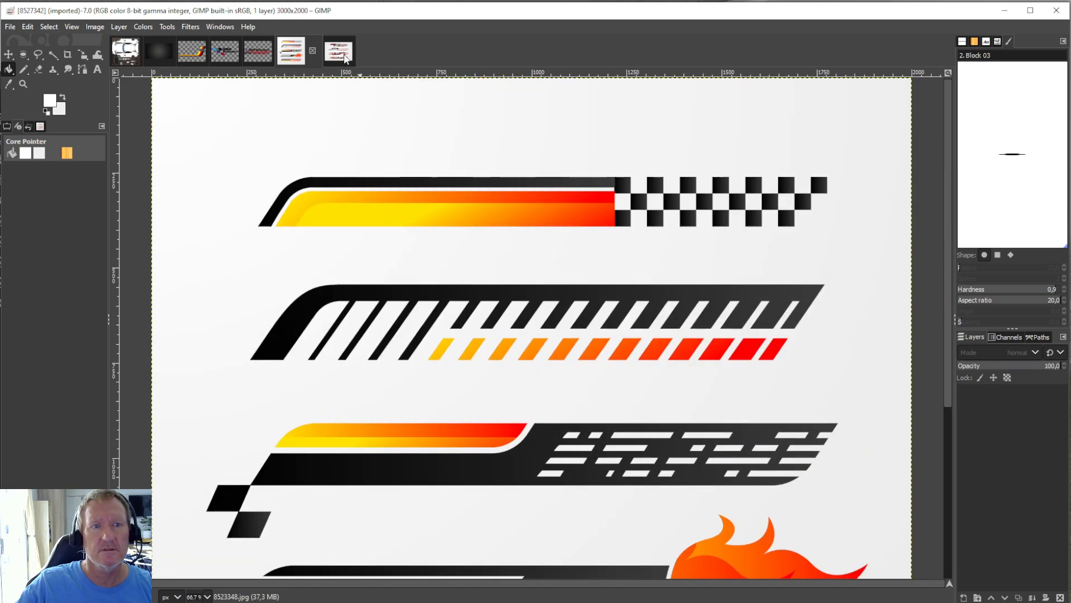
{"action": "scroll", "coordinate": [594, 280], "scroll_direction": "down", "scroll_amount": 5}
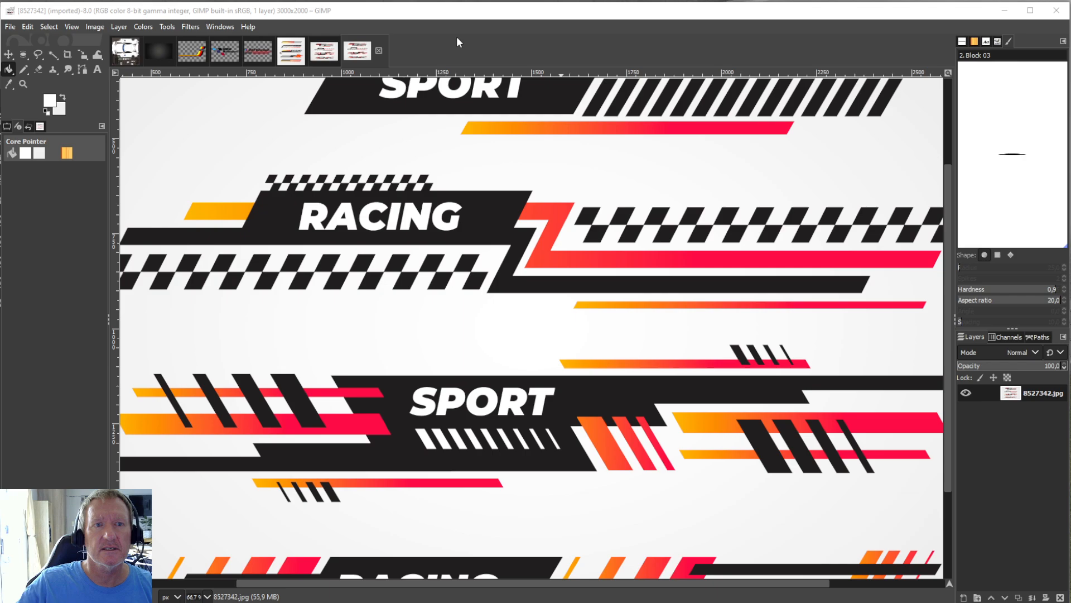
{"action": "left_click", "coordinate": [379, 51]}
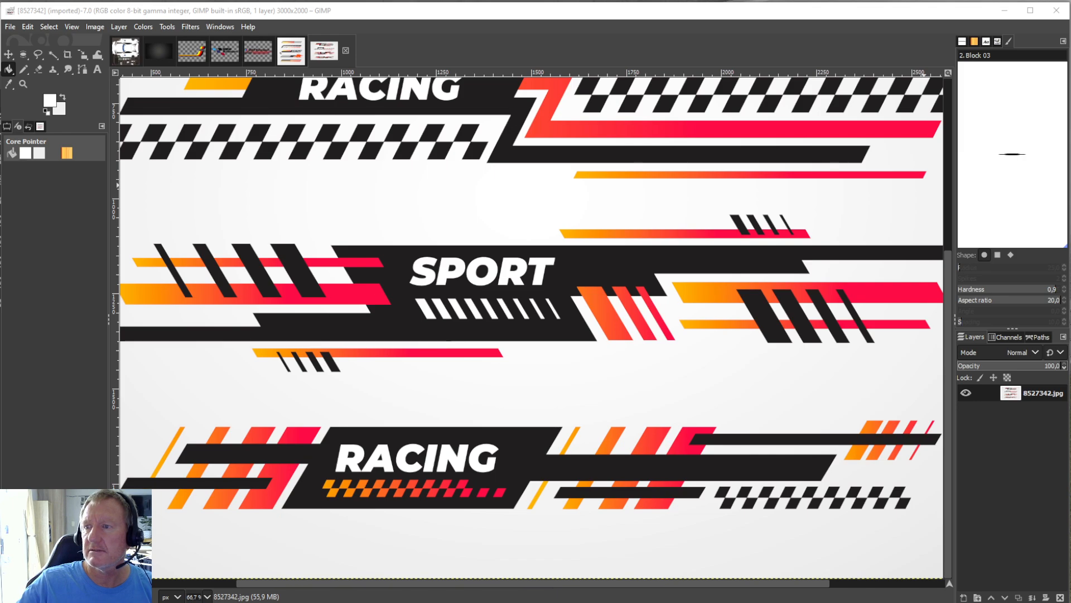
Import the 8523200.eps decal sheet at resolution 100 with Color rendering.
{"action": "left_click", "coordinate": [126, 51]}
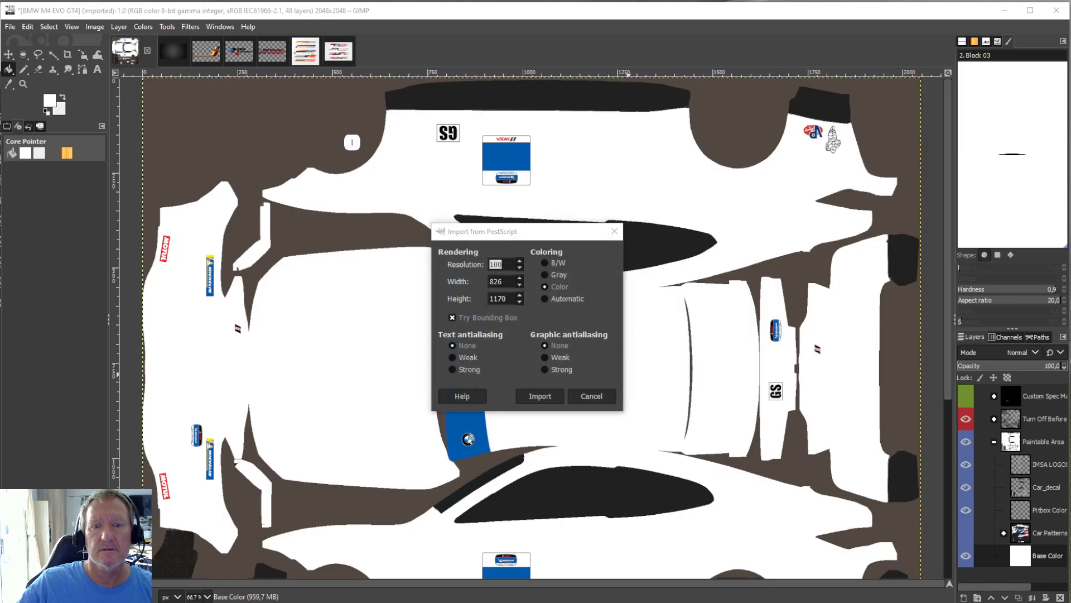
{"action": "left_click", "coordinate": [551, 397]}
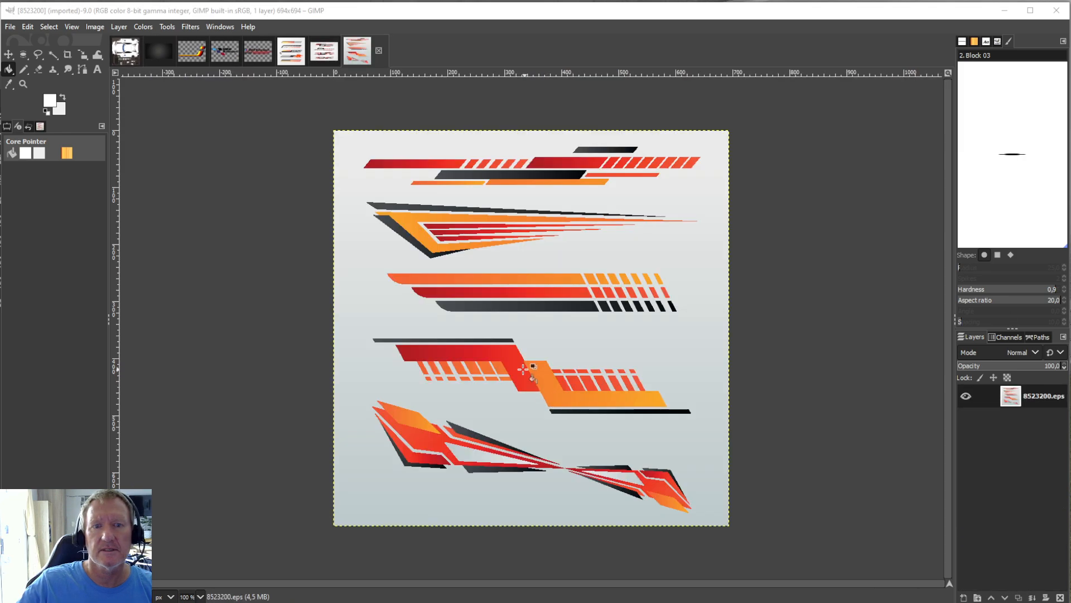
{"action": "left_click", "coordinate": [533, 269]}
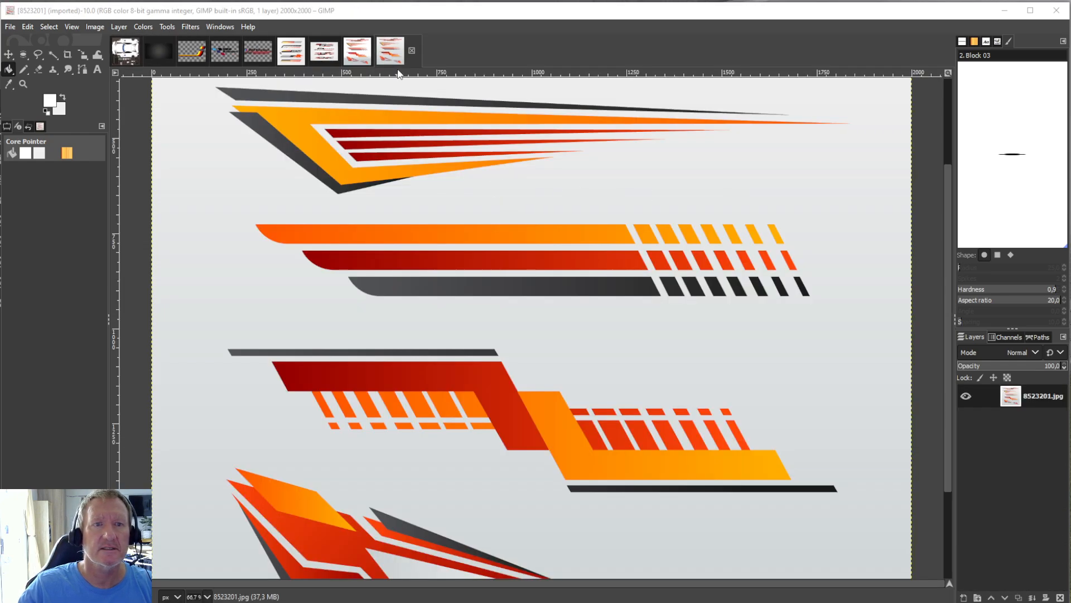
Close the 8523200.eps image and discard its changes.
{"action": "left_click", "coordinate": [366, 54]}
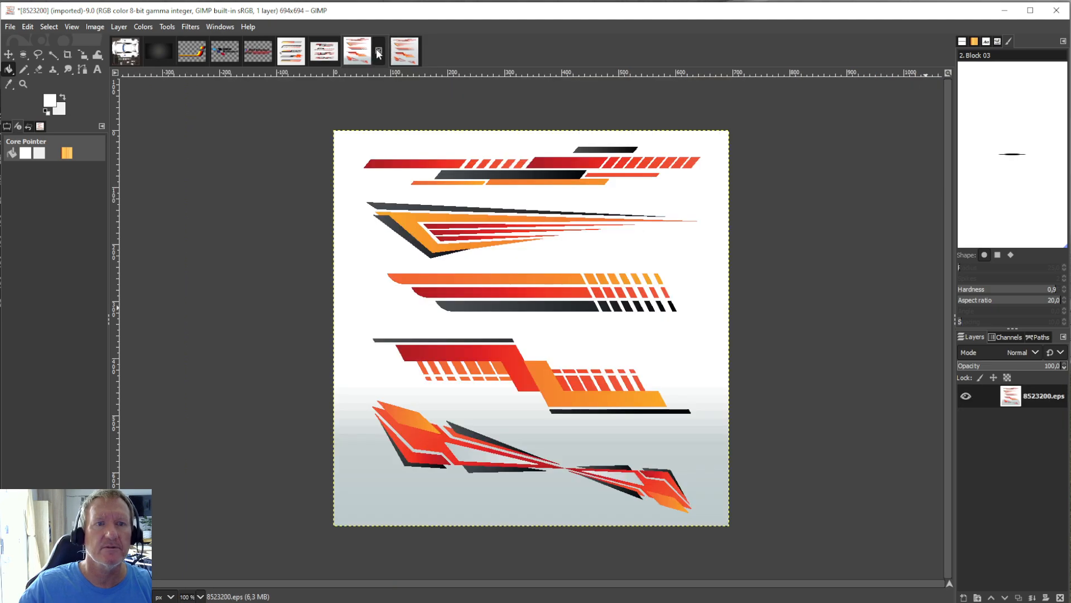
{"action": "left_click", "coordinate": [379, 51]}
{"action": "left_click", "coordinate": [539, 371]}
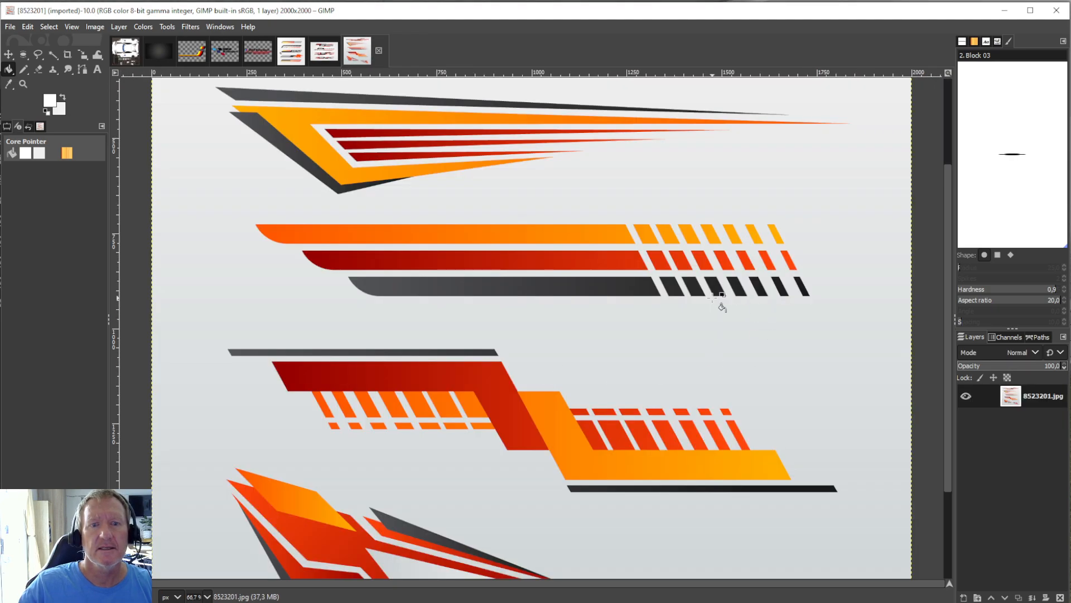
Look over the 8523201 decal sheet, the car template and the turbo stripe image.
{"action": "scroll", "coordinate": [761, 354], "scroll_direction": "up", "scroll_amount": 3}
{"action": "scroll", "coordinate": [468, 148], "scroll_direction": "down", "scroll_amount": 5}
{"action": "left_click", "coordinate": [120, 53]}
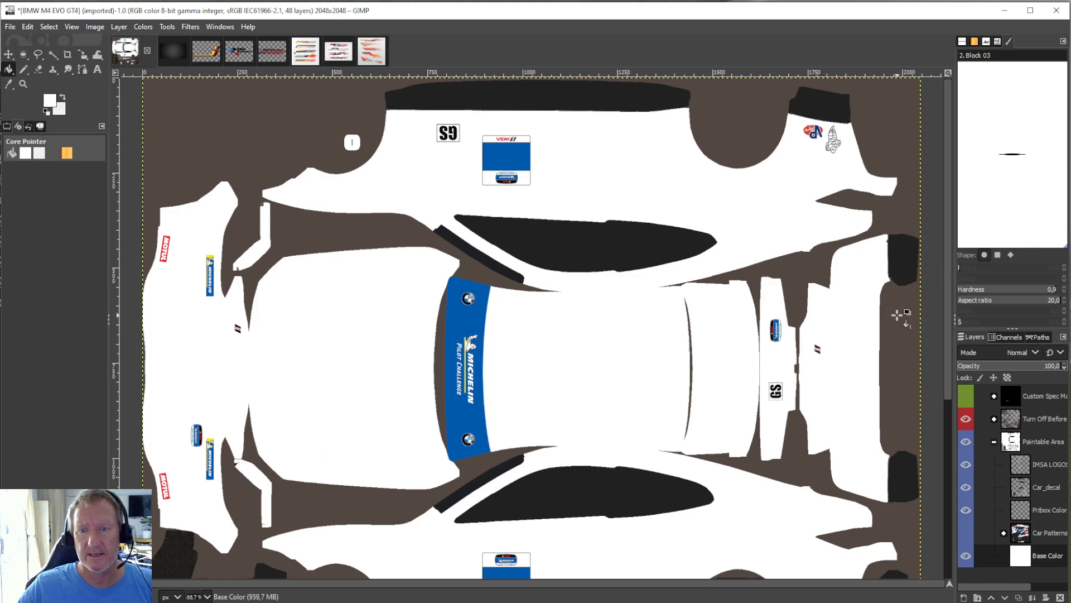
{"action": "left_click", "coordinate": [207, 51]}
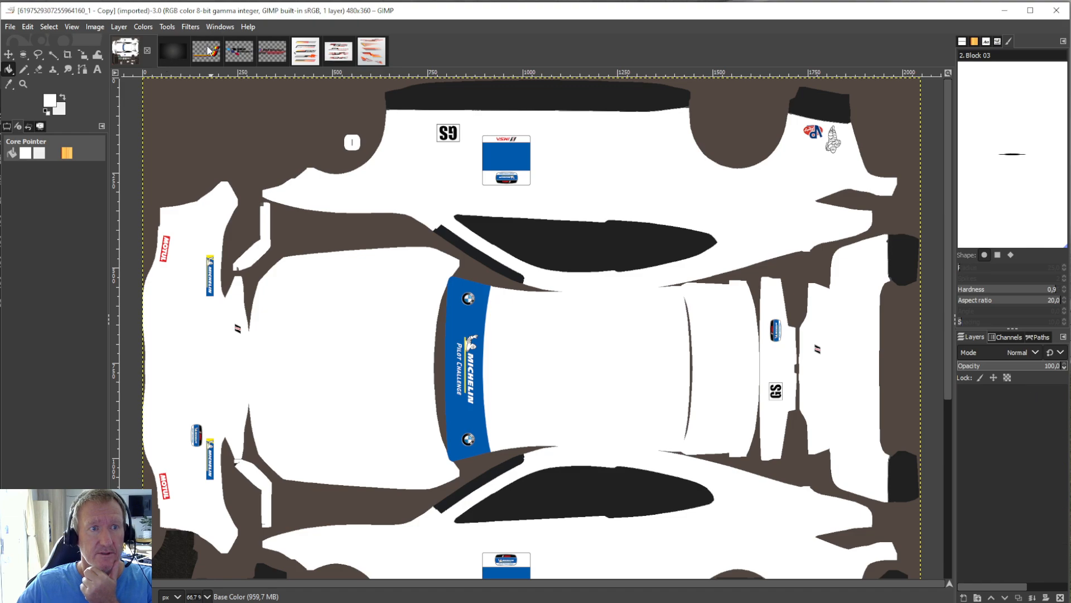
Crop the 1554105 texture layer to a central horizontal strip about 1339 × 239 px.
{"action": "left_click", "coordinate": [160, 53]}
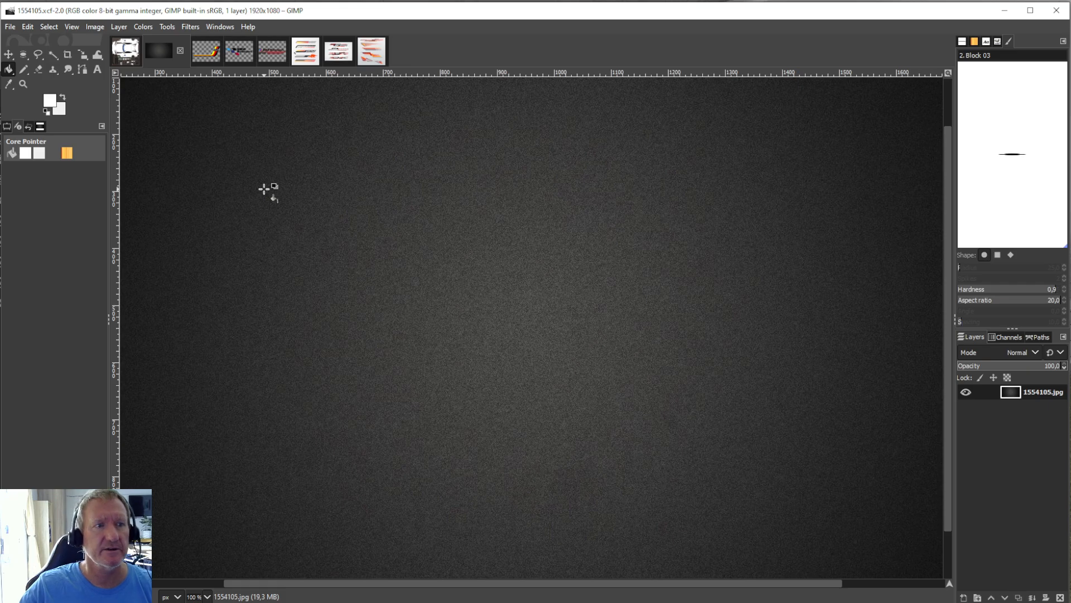
{"action": "left_click", "coordinate": [68, 54]}
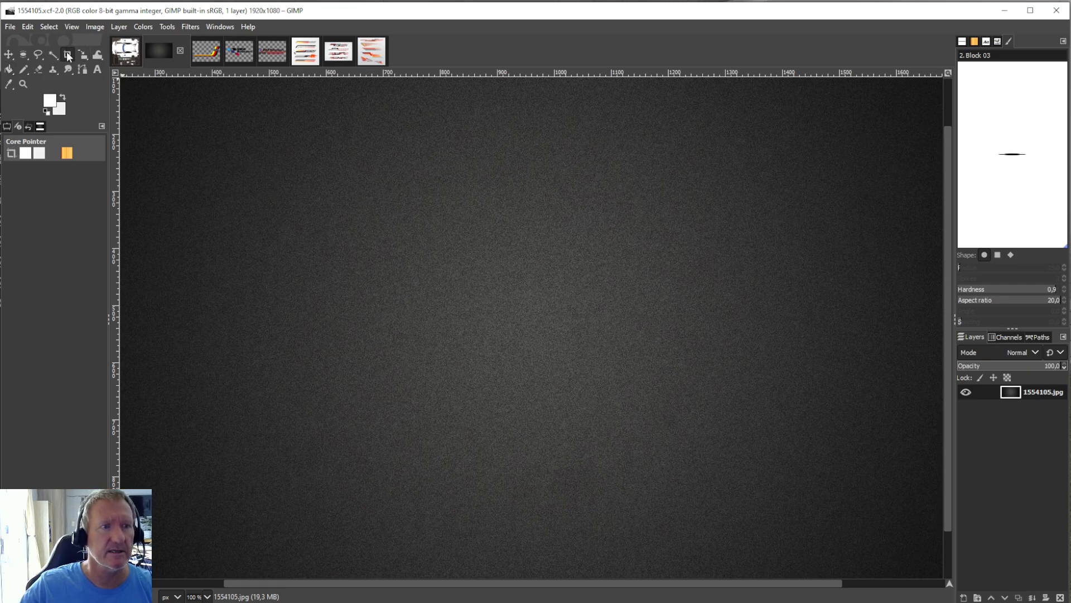
{"action": "left_click_drag", "start_coordinate": [142, 267], "coordinate": [905, 403]}
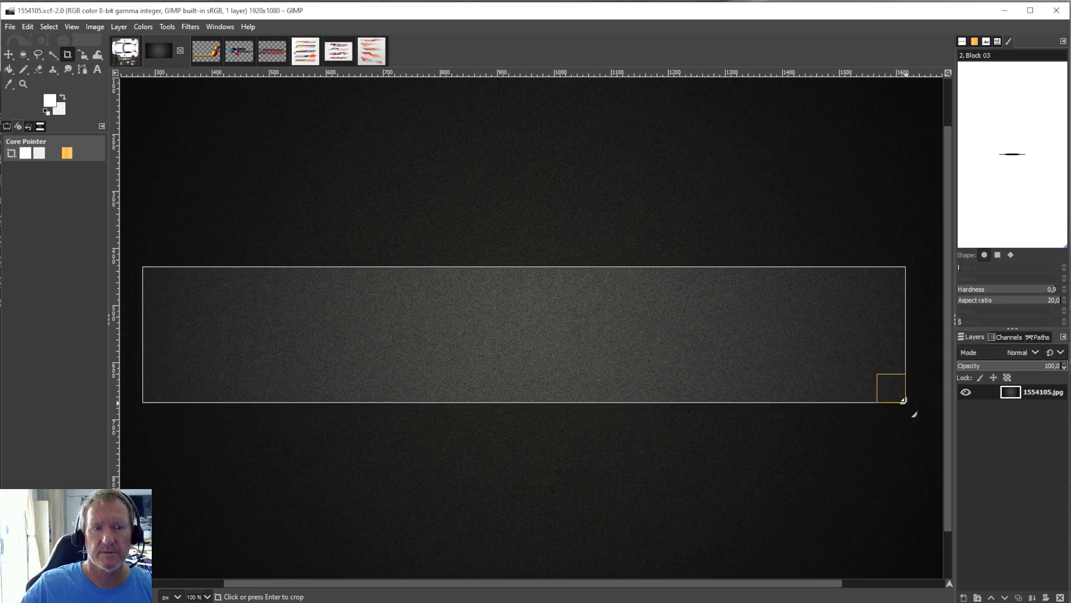
{"action": "left_click", "coordinate": [631, 346]}
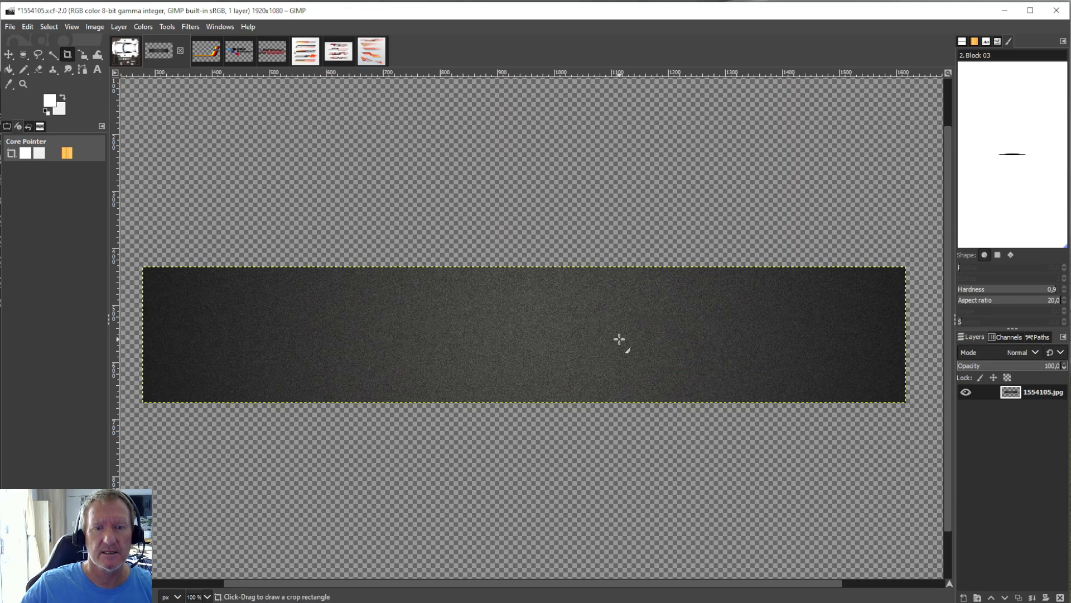
Copy the cropped texture strip and paste it into the BMW M4 EVO GT4 template.
{"action": "left_click", "coordinate": [27, 26]}
{"action": "left_click", "coordinate": [45, 105]}
{"action": "left_click", "coordinate": [126, 51]}
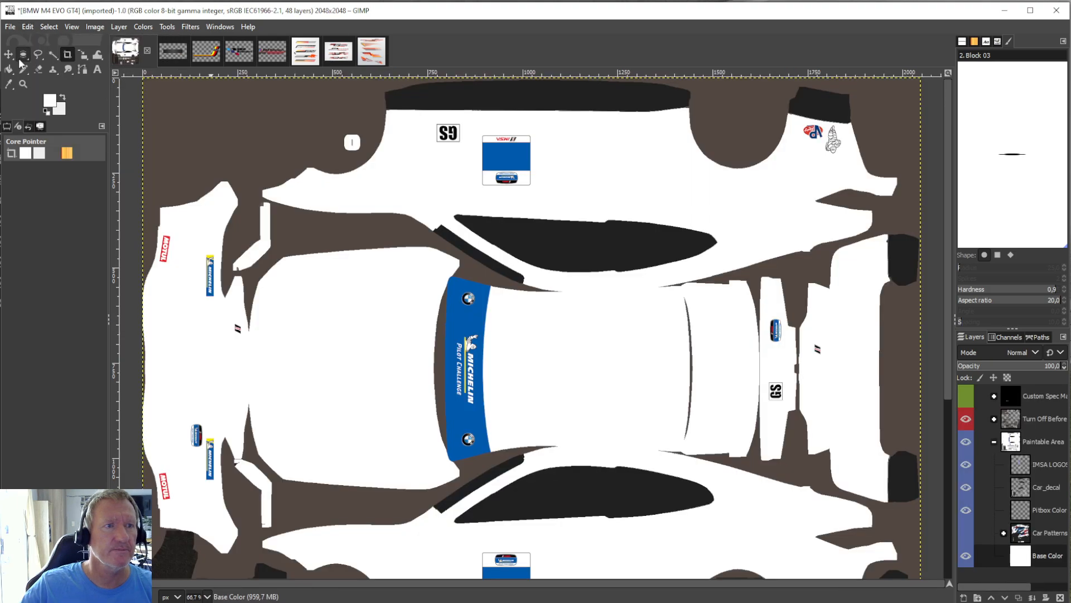
{"action": "left_click", "coordinate": [25, 27]}
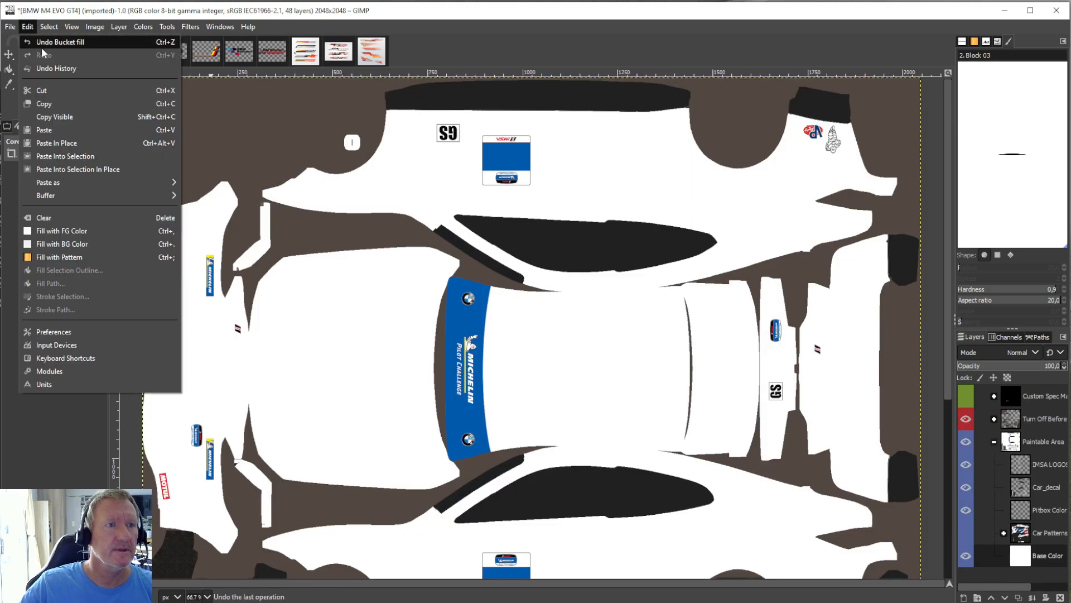
{"action": "left_click", "coordinate": [44, 129]}
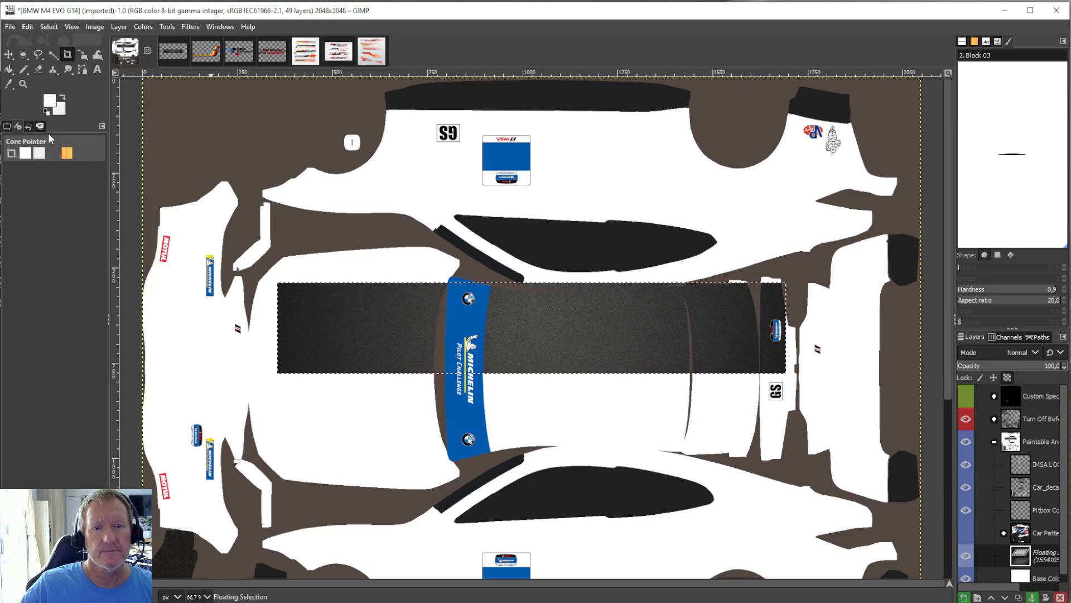
Centre the pasted strip along the hood and roof with the Scale tool and enlarge it to about 1363 × 243 px.
{"action": "left_click", "coordinate": [168, 28]}
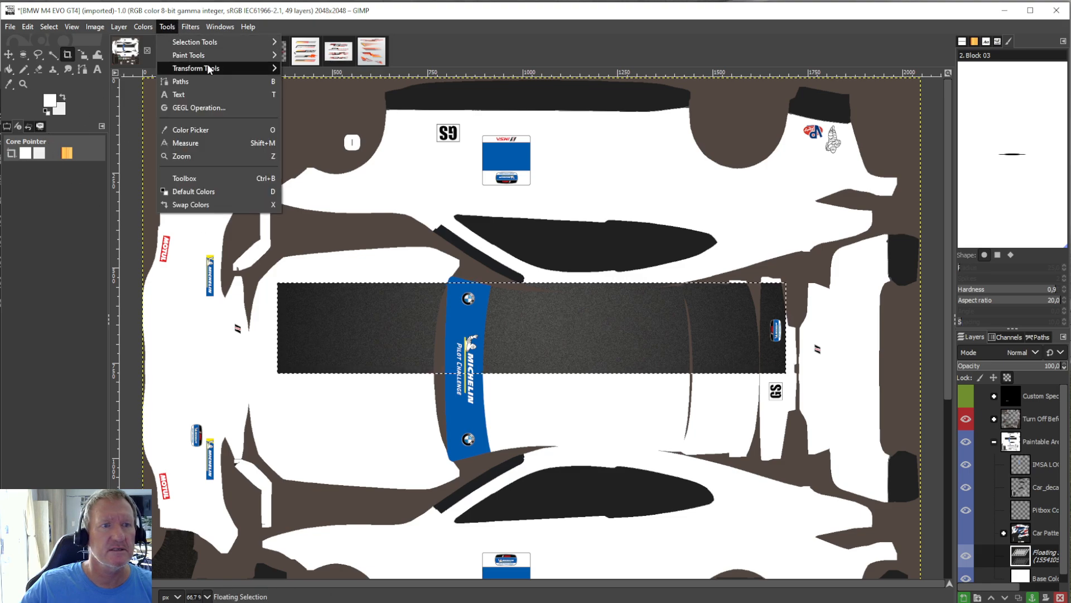
{"action": "mouse_move", "coordinate": [207, 66]}
{"action": "left_click", "coordinate": [329, 121]}
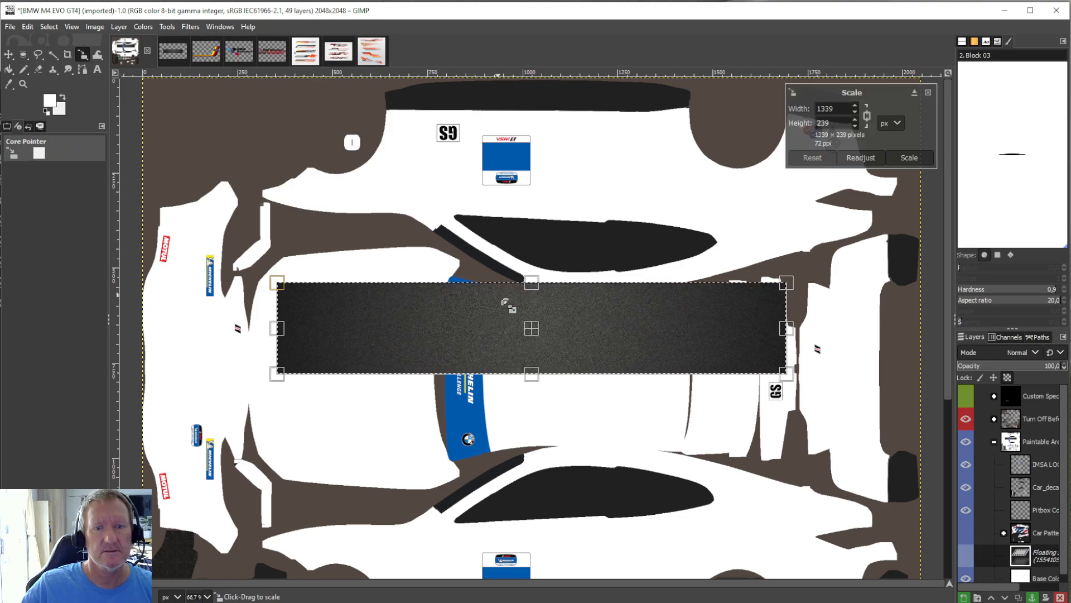
{"action": "left_click_drag", "start_coordinate": [542, 343], "coordinate": [542, 383]}
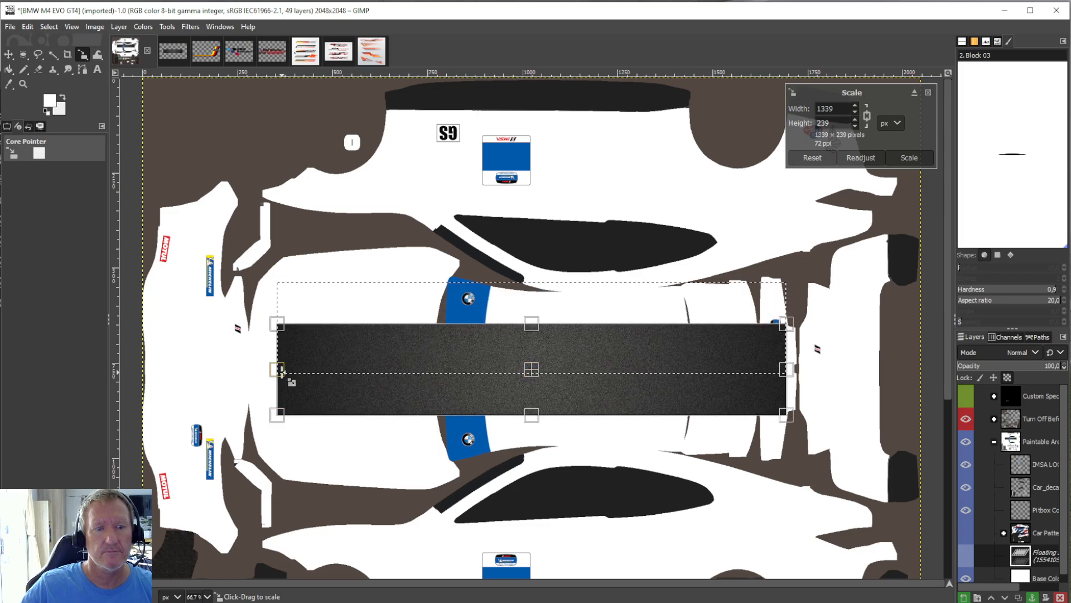
{"action": "mouse_move", "coordinate": [281, 372]}
{"action": "left_mouse_down"}
{"action": "mouse_move", "coordinate": [146, 381]}
{"action": "mouse_move", "coordinate": [273, 381]}
{"action": "left_mouse_up"}
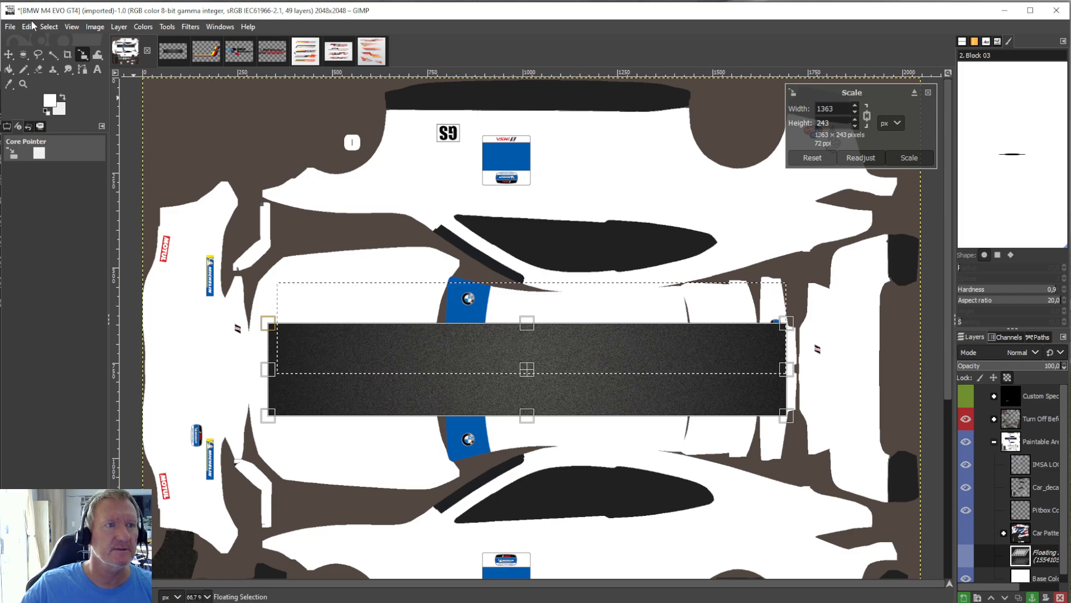
Undo the strip's scaling, its repositioning and the paste in the car template.
{"action": "left_click", "coordinate": [28, 26]}
{"action": "left_click", "coordinate": [56, 42]}
{"action": "left_click", "coordinate": [26, 26]}
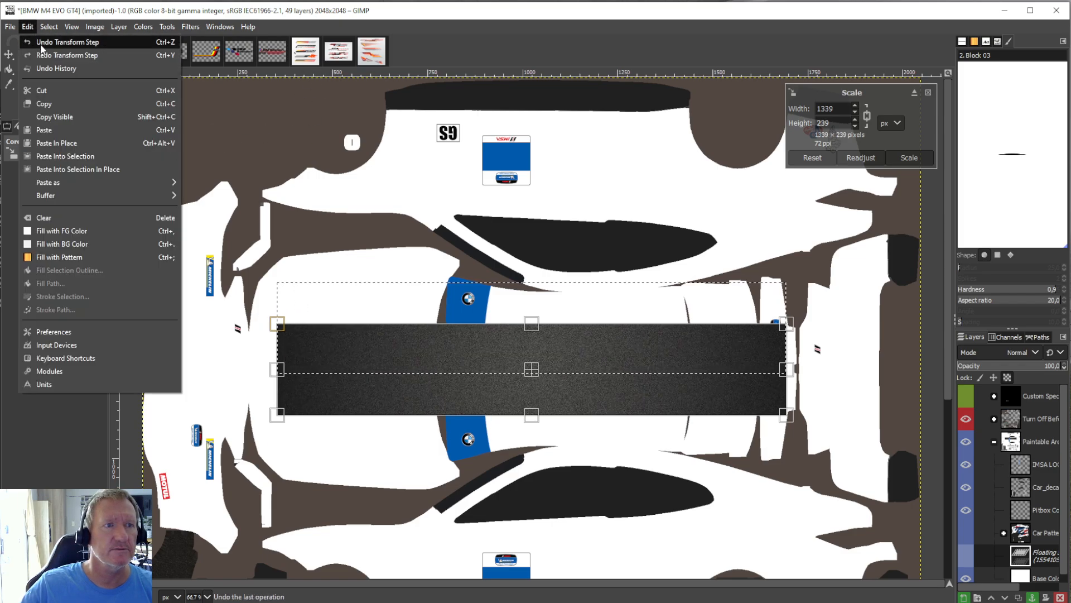
{"action": "left_click", "coordinate": [41, 45]}
{"action": "left_click", "coordinate": [27, 26]}
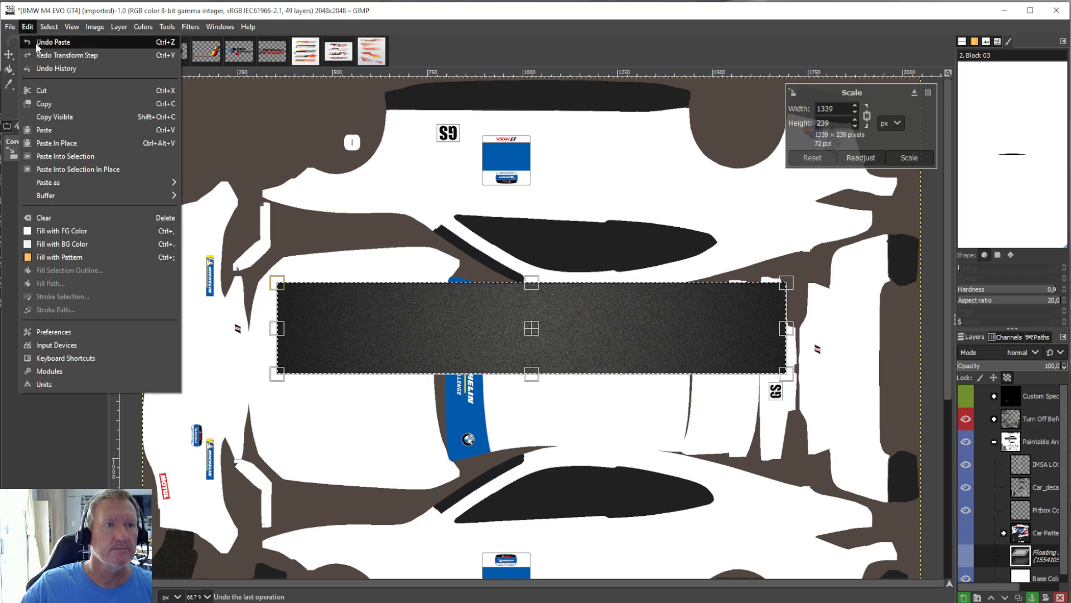
{"action": "left_click", "coordinate": [53, 43]}
Undo the layer crop on the 1554105 texture.
{"action": "left_click", "coordinate": [173, 49]}
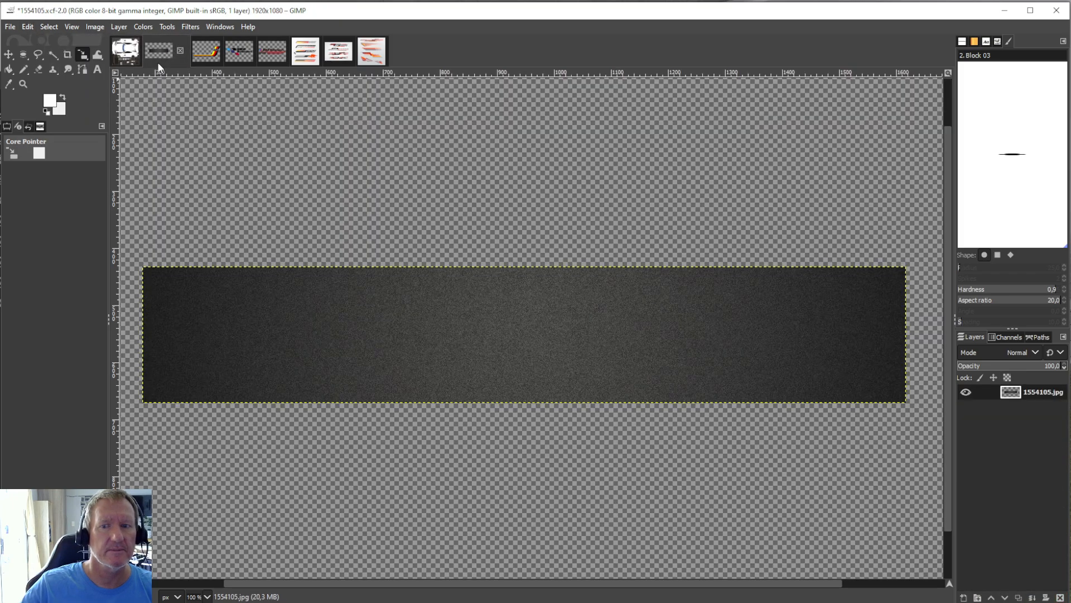
{"action": "left_click", "coordinate": [29, 28]}
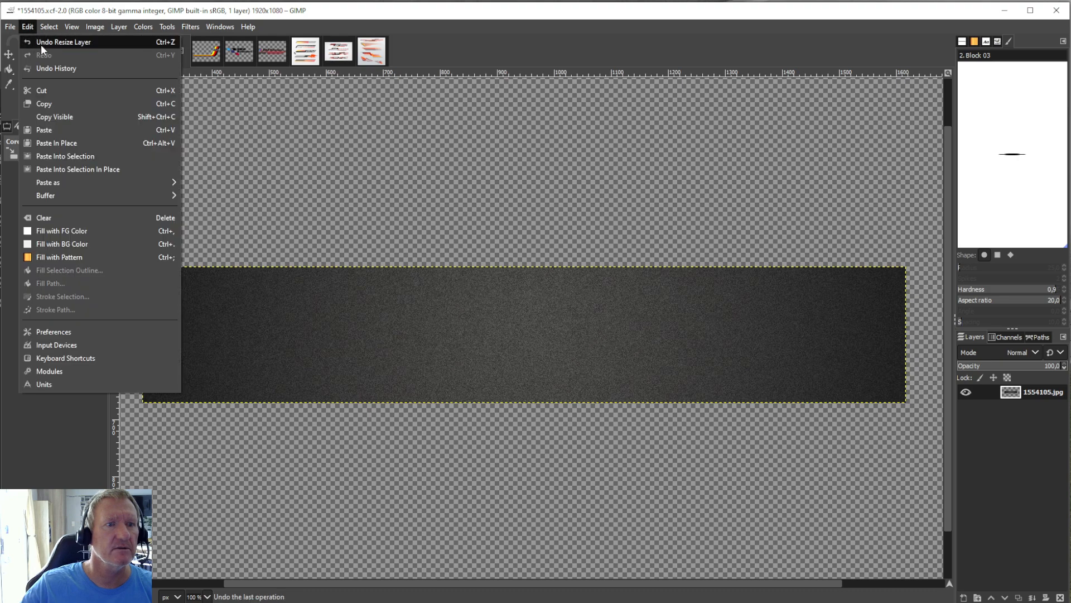
{"action": "left_click", "coordinate": [41, 45]}
Crop the 1554105 texture layer to a horizontal strip about 1680 × 190 px reaching its far right edge.
{"action": "left_click", "coordinate": [67, 54]}
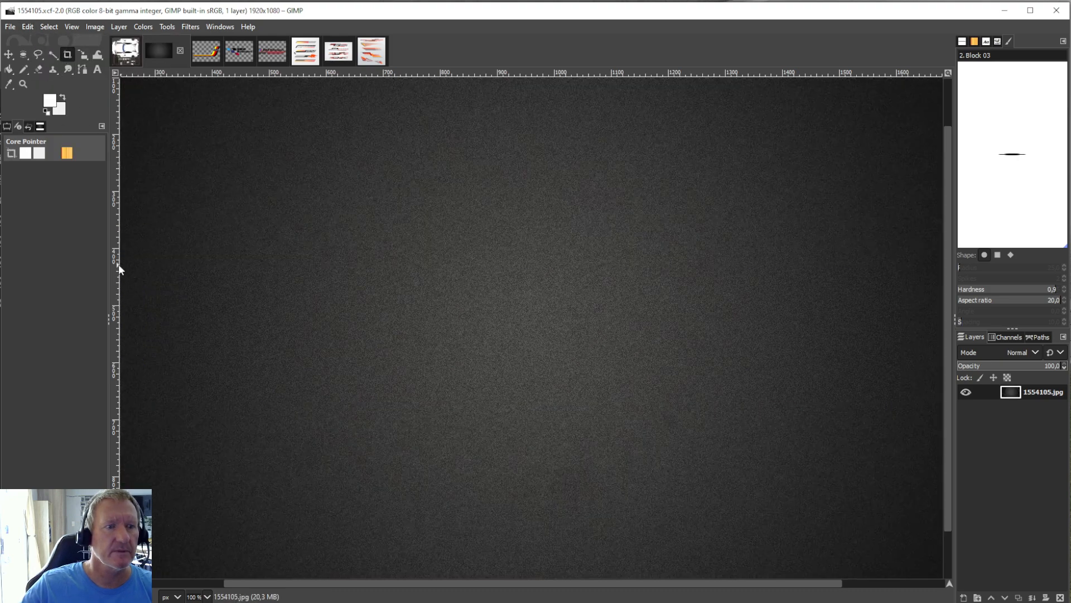
{"action": "left_click_drag", "start_coordinate": [120, 261], "coordinate": [957, 365]}
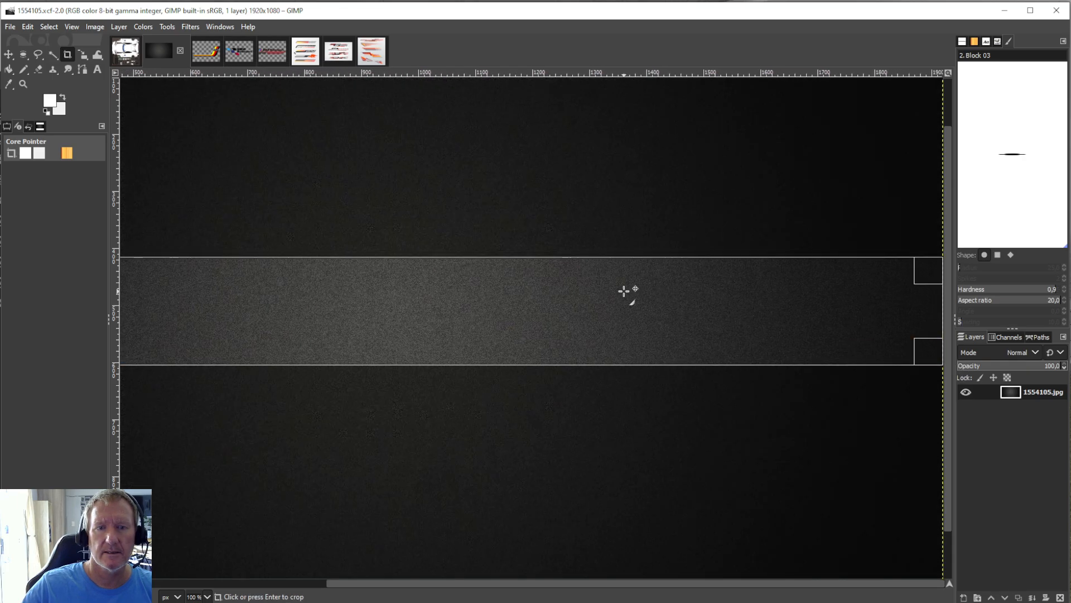
{"action": "left_click", "coordinate": [627, 292]}
Cut the cropped texture strip and paste it into the BMW M4 EVO GT4 template.
{"action": "left_click", "coordinate": [28, 27]}
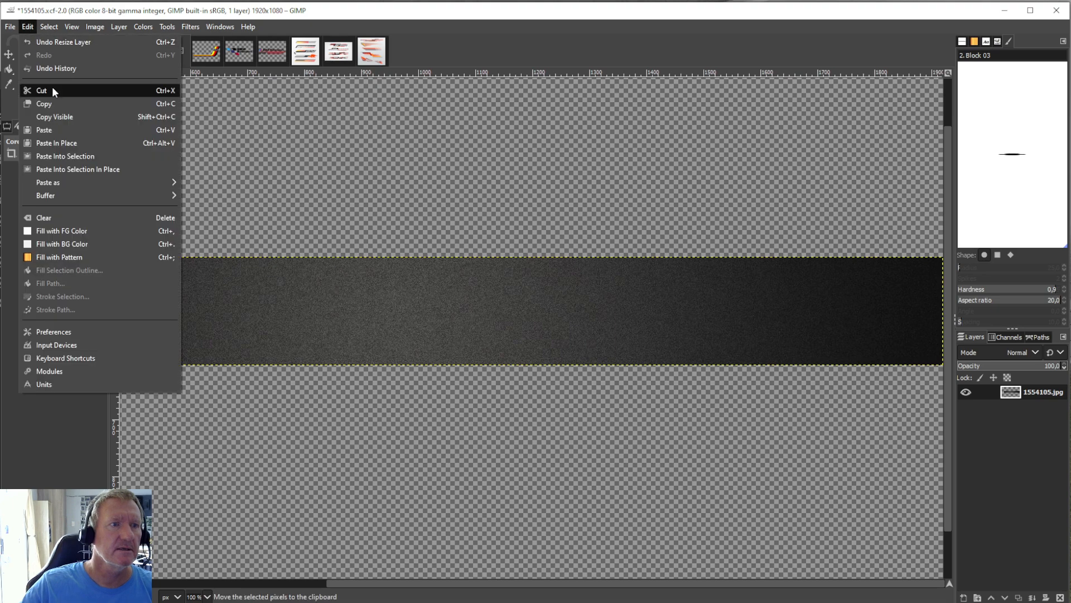
{"action": "left_click", "coordinate": [52, 86]}
{"action": "left_click", "coordinate": [135, 54]}
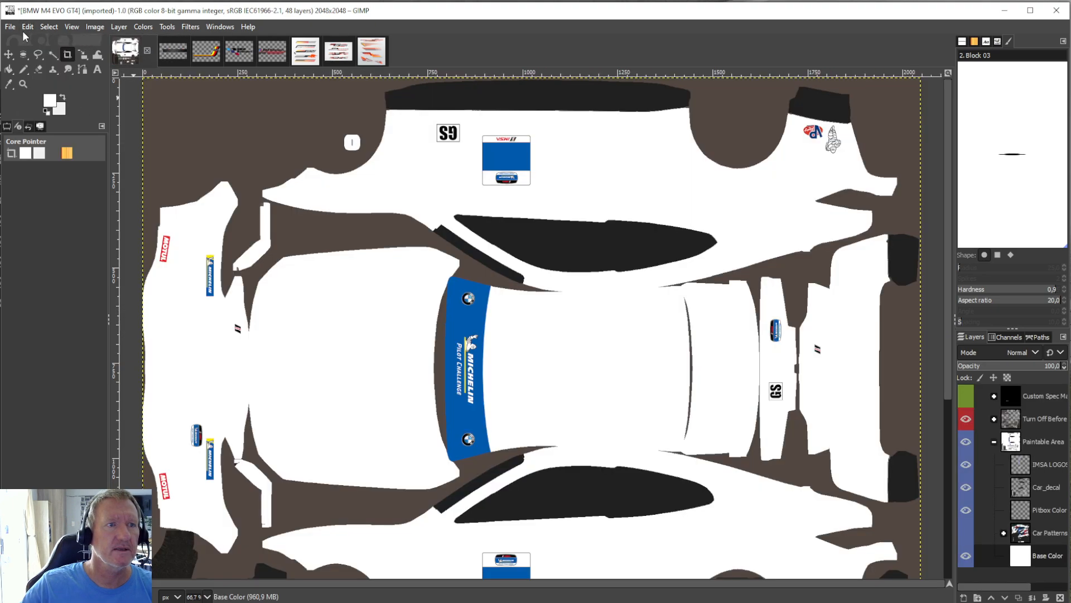
{"action": "left_click", "coordinate": [26, 31]}
{"action": "left_click", "coordinate": [51, 132]}
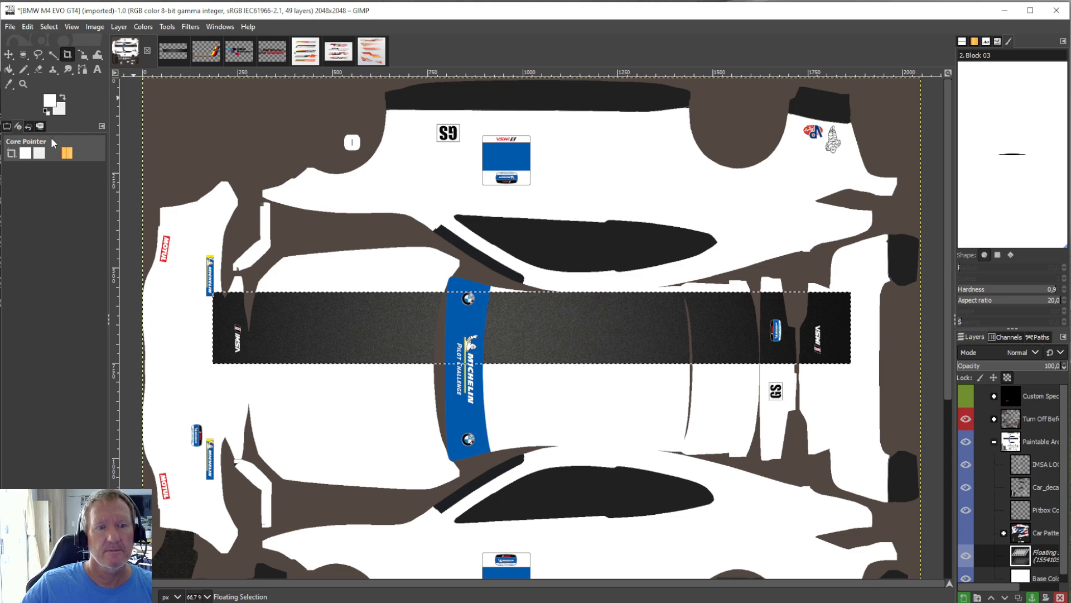
Centre the strip along the car's hood and roof, scale it to about 2043 × 231 px, and anchor it to the Base Color layer.
{"action": "left_click", "coordinate": [168, 26]}
{"action": "mouse_move", "coordinate": [211, 70]}
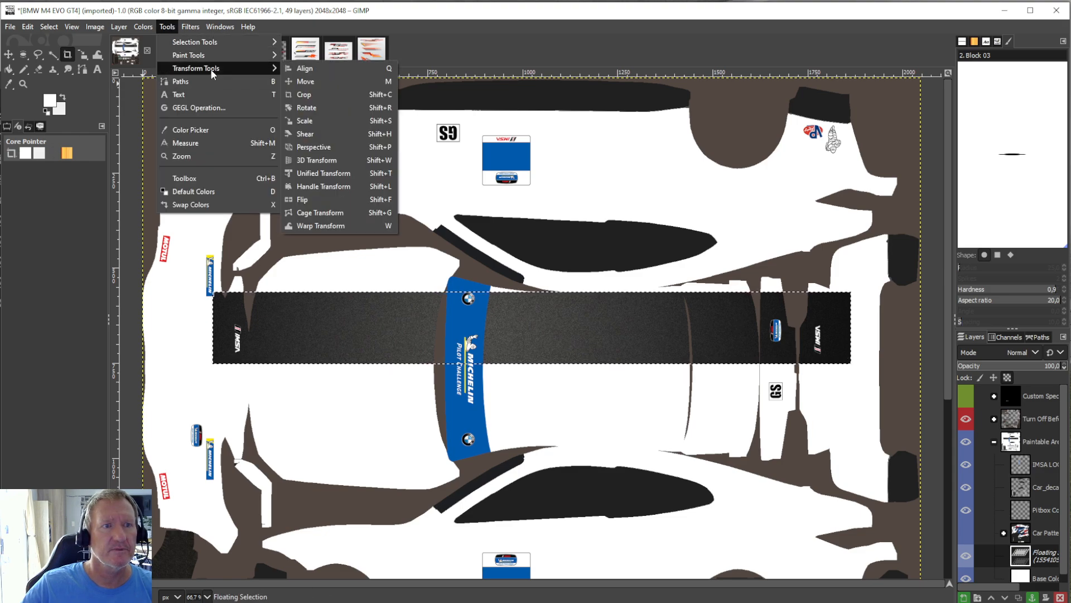
{"action": "left_click", "coordinate": [362, 120]}
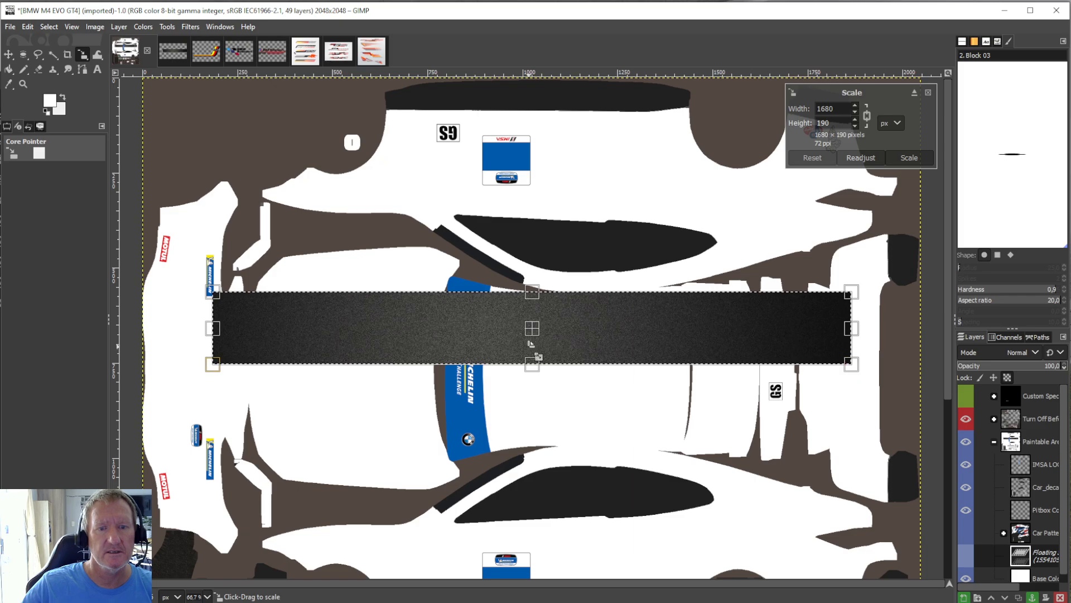
{"action": "left_click_drag", "start_coordinate": [528, 356], "coordinate": [472, 377]}
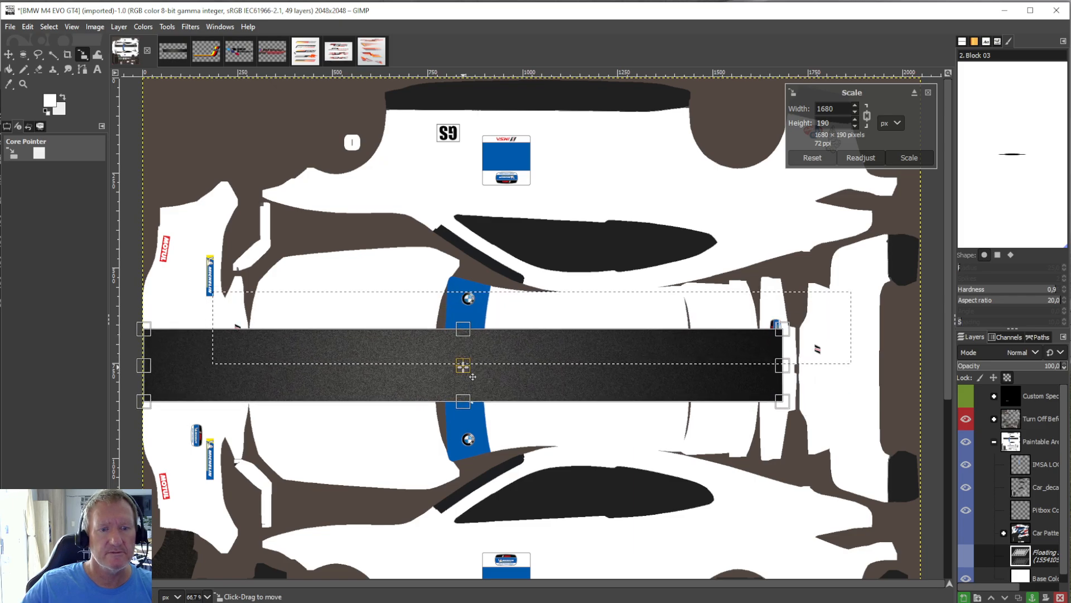
{"action": "left_click_drag", "start_coordinate": [780, 368], "coordinate": [908, 376]}
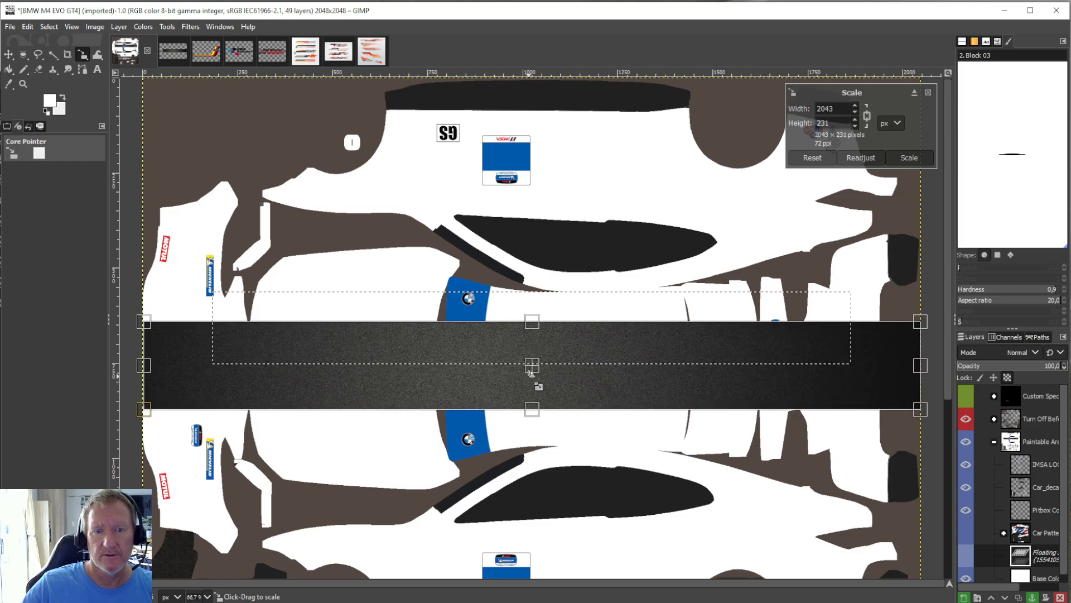
{"action": "mouse_move", "coordinate": [540, 376]}
{"action": "left_mouse_down"}
{"action": "mouse_move", "coordinate": [535, 416]}
{"action": "mouse_move", "coordinate": [536, 364]}
{"action": "mouse_move", "coordinate": [536, 381]}
{"action": "left_mouse_up"}
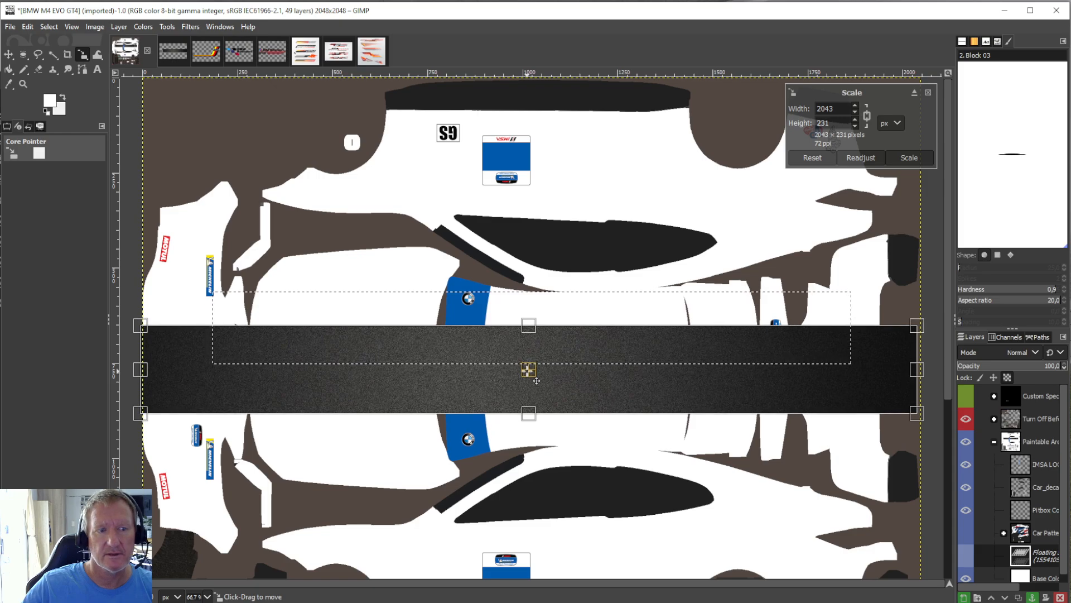
{"action": "left_click", "coordinate": [8, 70]}
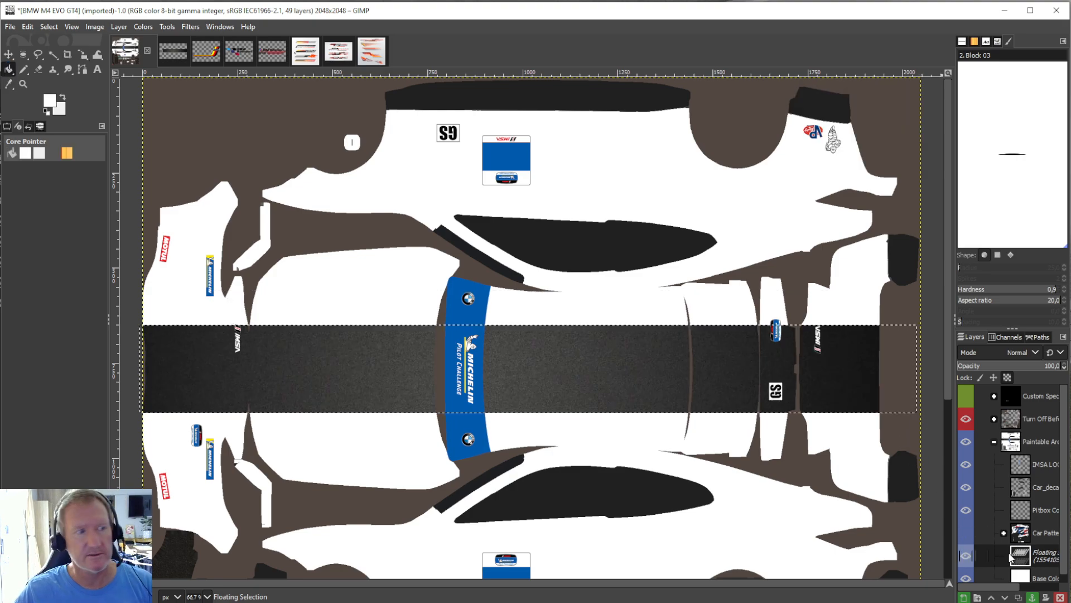
{"action": "right_click", "coordinate": [1034, 556]}
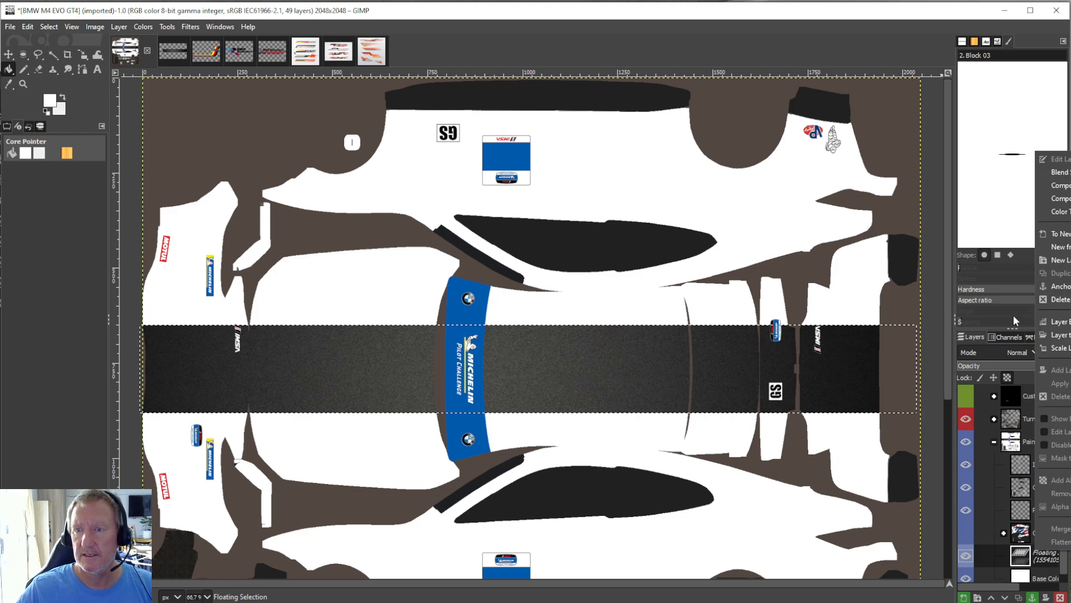
{"action": "left_click", "coordinate": [1042, 287]}
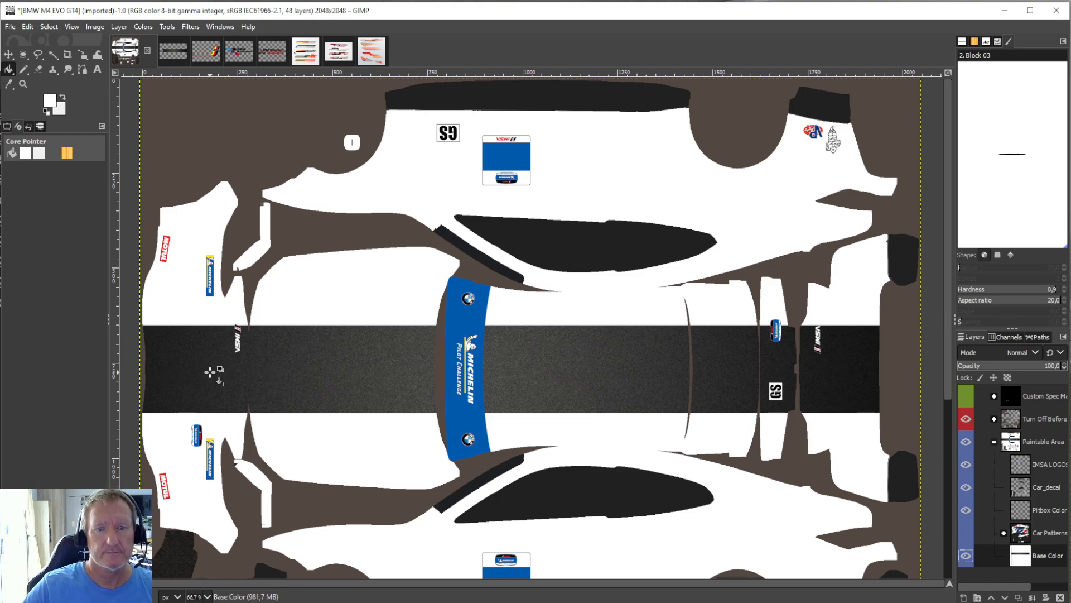
Crop the turbo decal image to the curved yellow, red and black stripe below the lettering, about 427 × 88 px.
{"action": "left_click", "coordinate": [220, 64]}
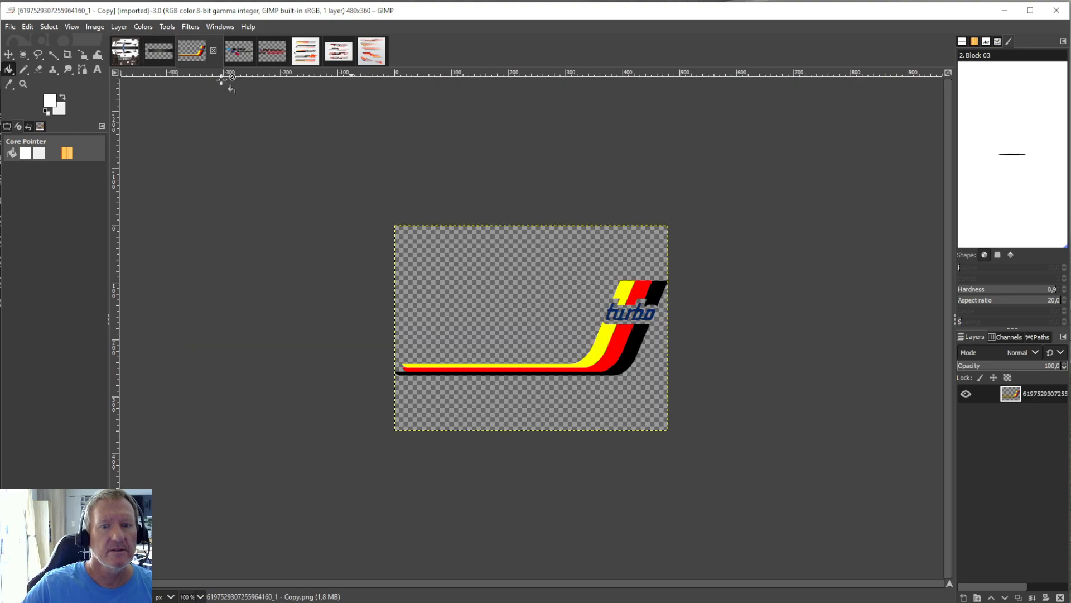
{"action": "left_click", "coordinate": [65, 52]}
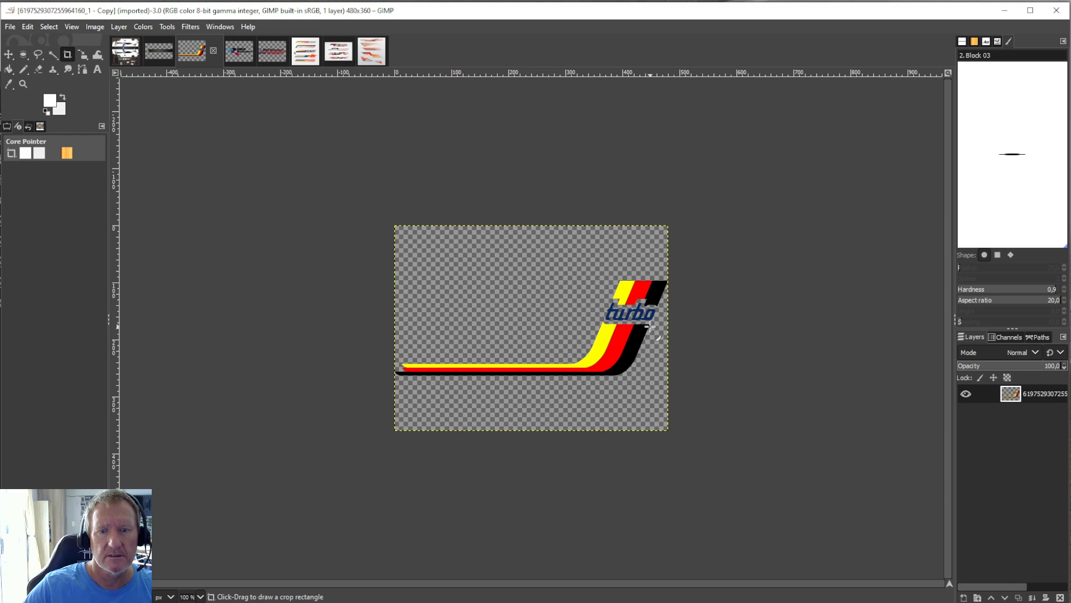
{"action": "left_click_drag", "start_coordinate": [650, 327], "coordinate": [407, 377]}
{"action": "key", "text": "Return"}
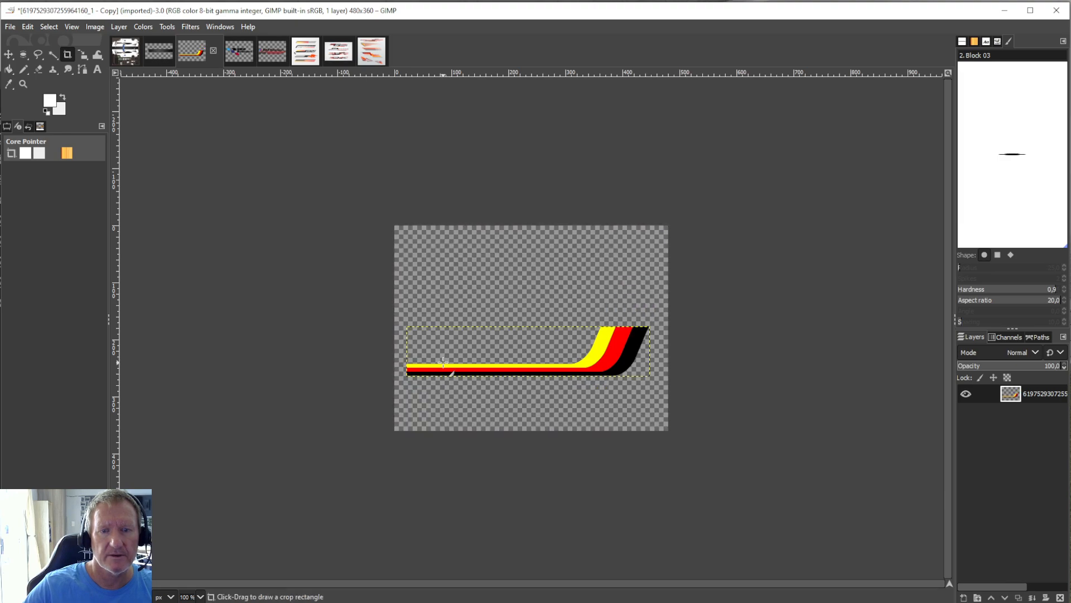
Copy the cropped tricolour stripe and paste it into the BMW M4 EVO GT4 template.
{"action": "left_click", "coordinate": [27, 28]}
{"action": "left_click", "coordinate": [44, 101]}
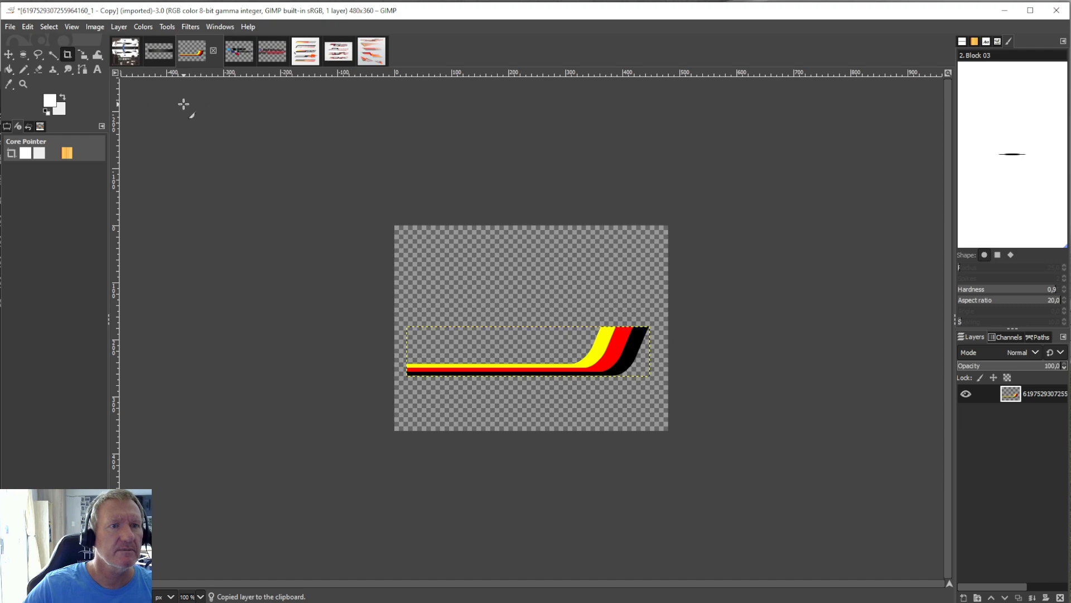
{"action": "left_click", "coordinate": [138, 51]}
{"action": "left_click", "coordinate": [25, 27]}
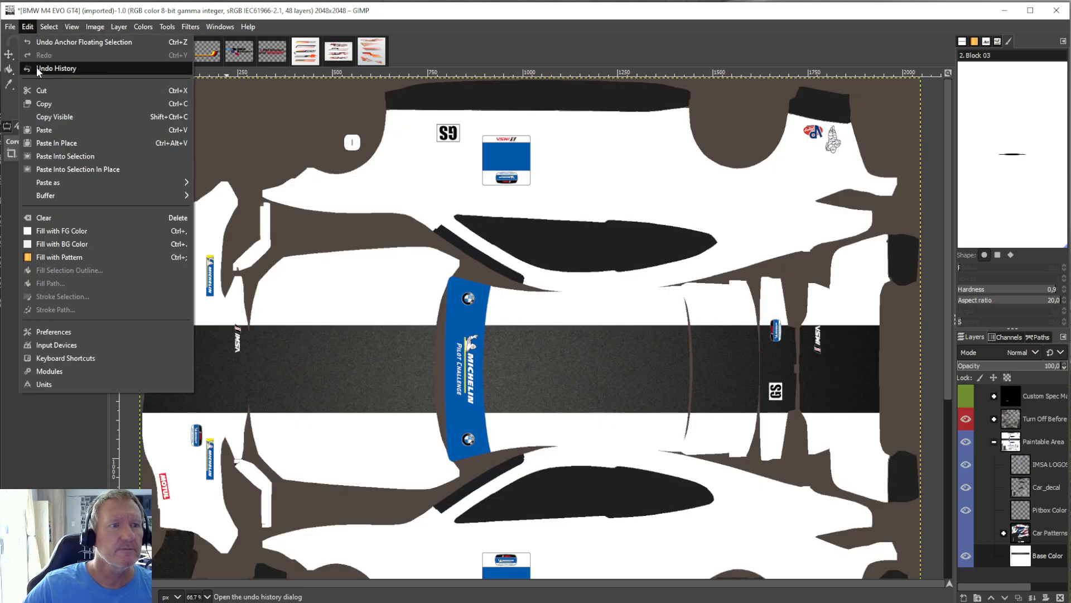
{"action": "left_click", "coordinate": [42, 129]}
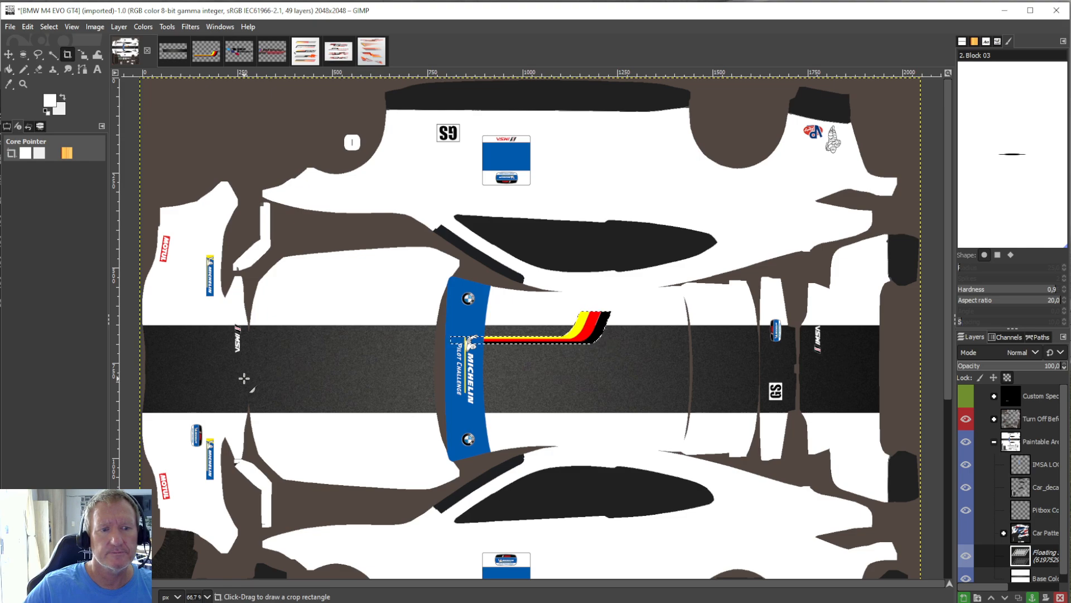
Rotate the pasted tricolour stripe by 180°.
{"action": "left_click", "coordinate": [121, 27]}
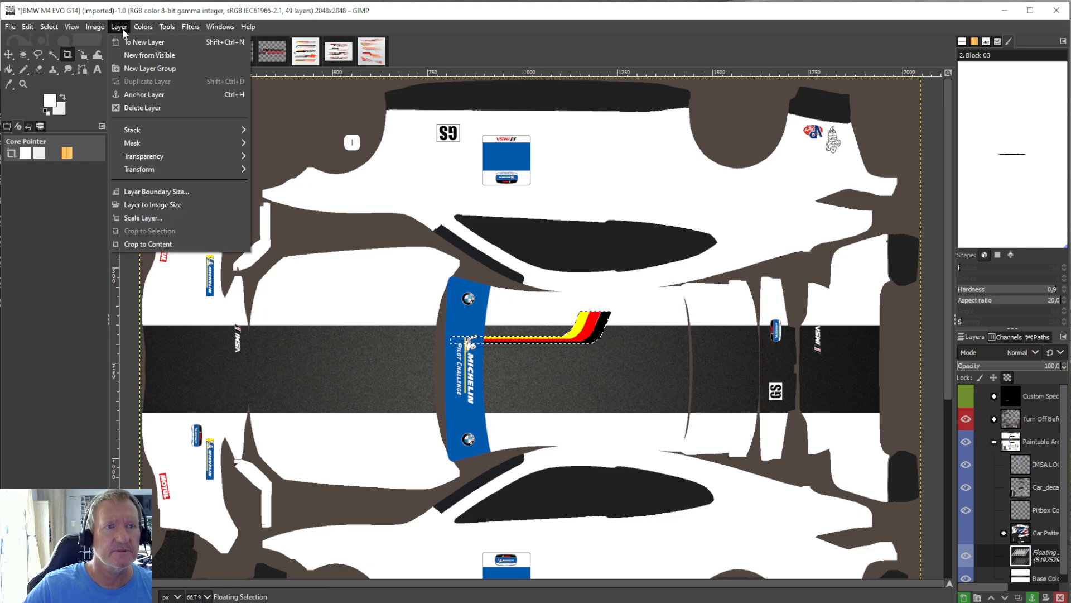
{"action": "mouse_move", "coordinate": [155, 172]}
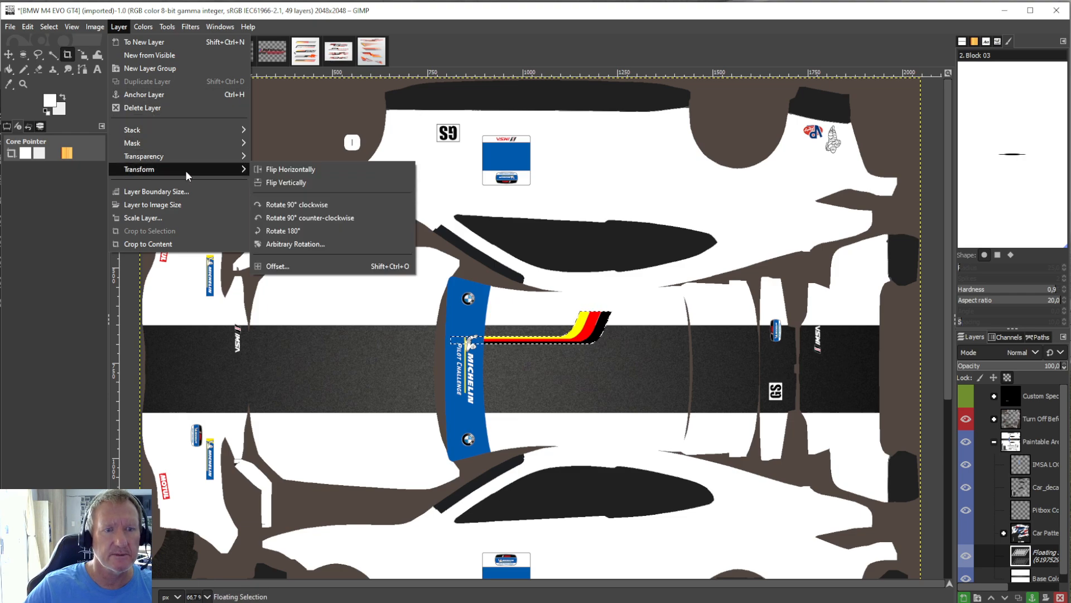
{"action": "left_click", "coordinate": [272, 230]}
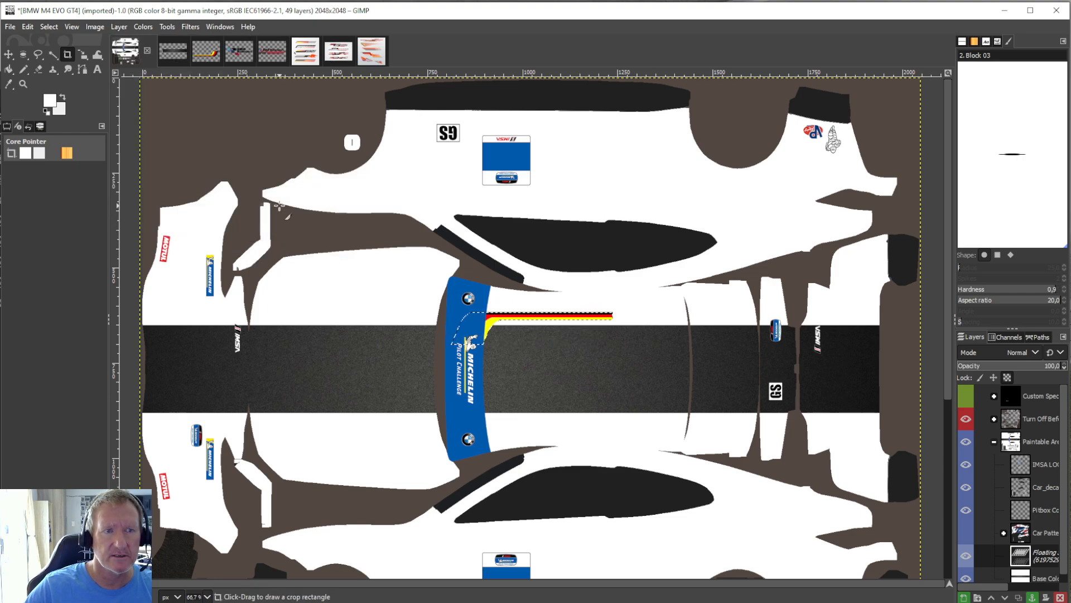
Move the tricolour stripe along the hood's lower edge of the dark band, scale it to about 761 × 157 px, and anchor it.
{"action": "left_click", "coordinate": [167, 26]}
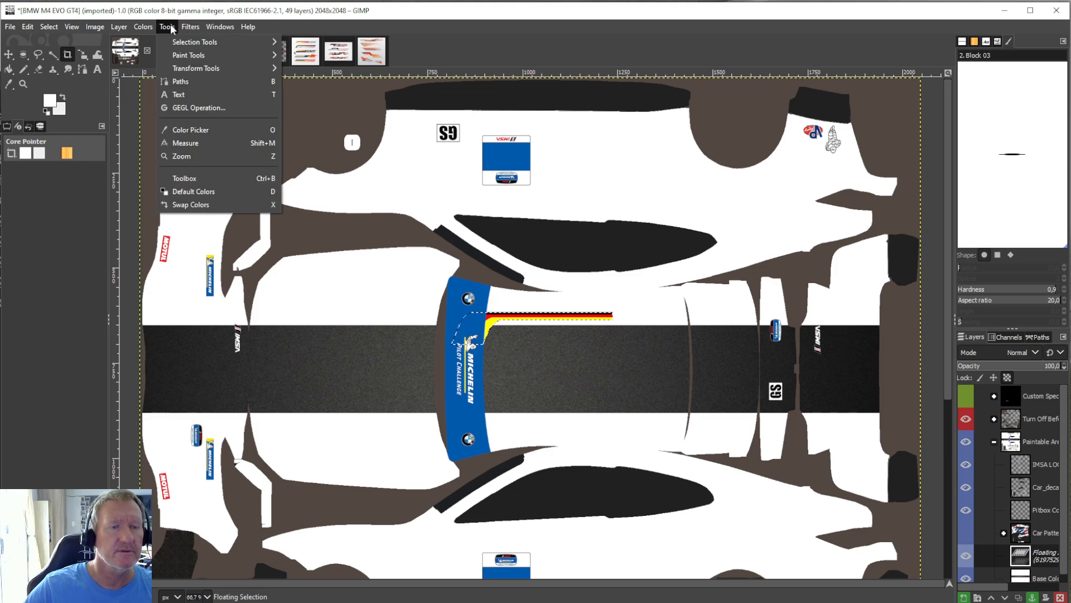
{"action": "mouse_move", "coordinate": [223, 68]}
{"action": "left_click", "coordinate": [305, 121]}
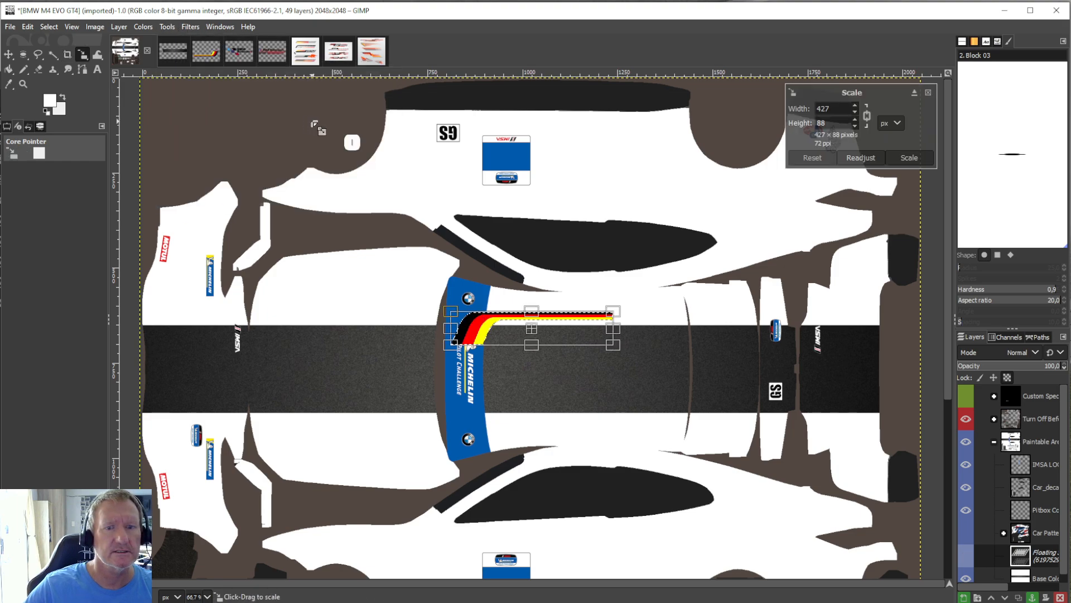
{"action": "left_click_drag", "start_coordinate": [544, 338], "coordinate": [372, 437]}
{"action": "left_click_drag", "start_coordinate": [290, 428], "coordinate": [160, 451]}
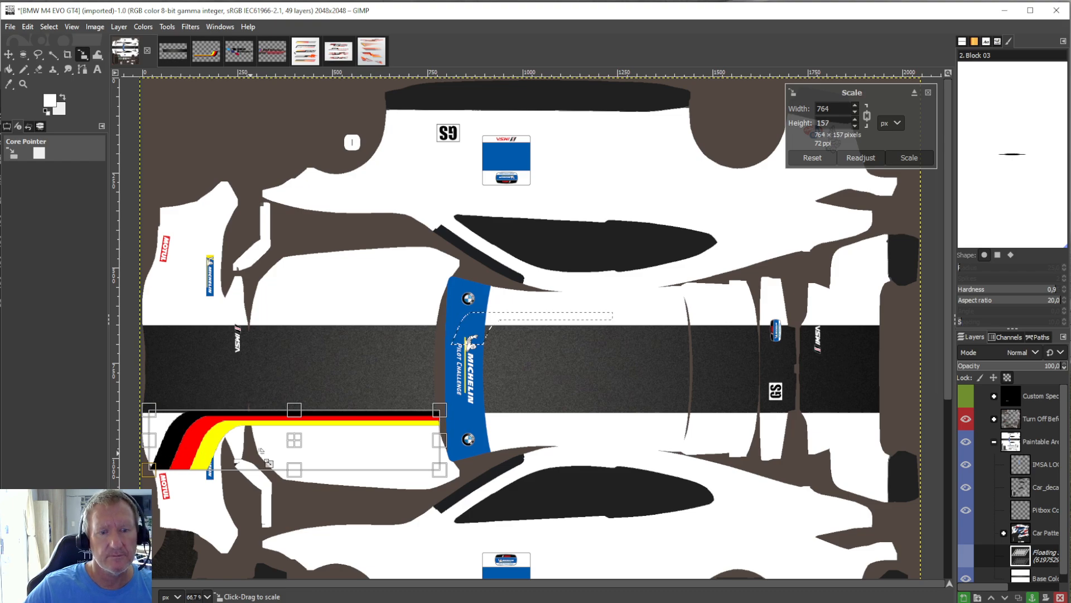
{"action": "left_click_drag", "start_coordinate": [438, 409], "coordinate": [436, 410]}
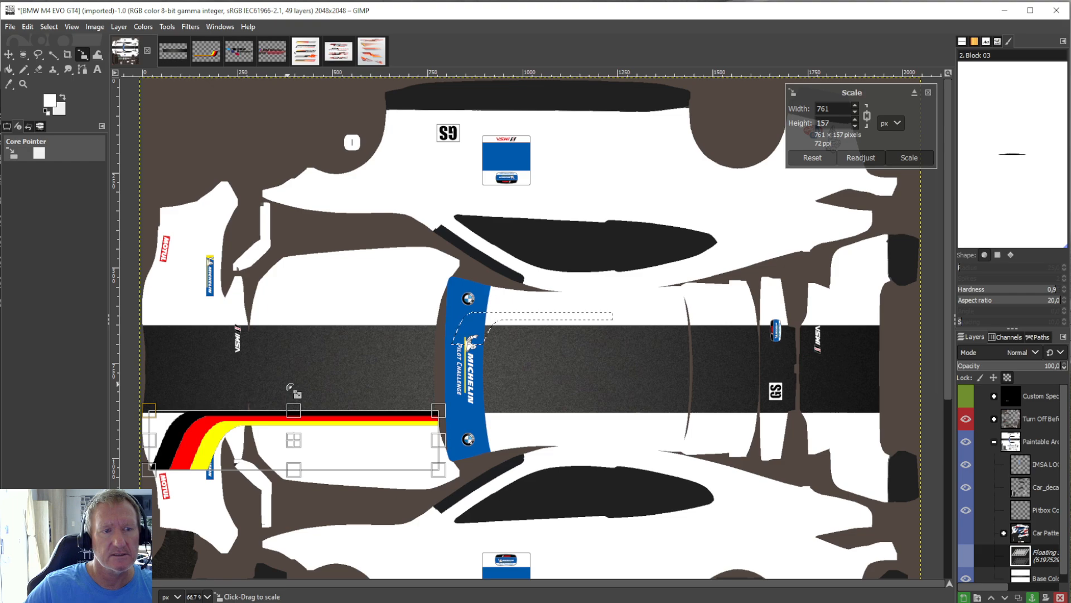
{"action": "left_click", "coordinate": [8, 69]}
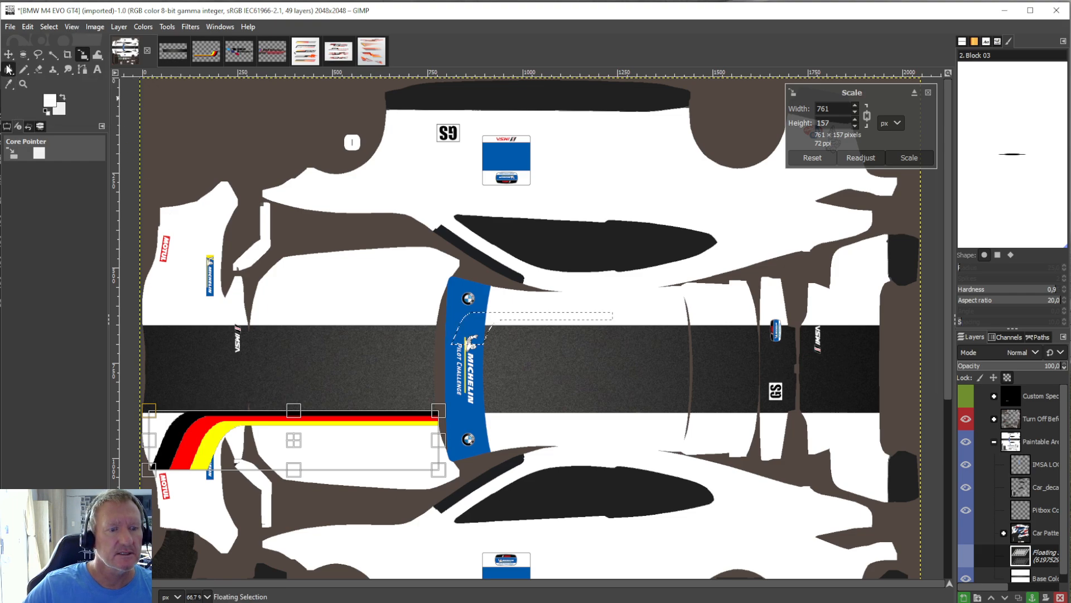
{"action": "right_click", "coordinate": [1048, 566]}
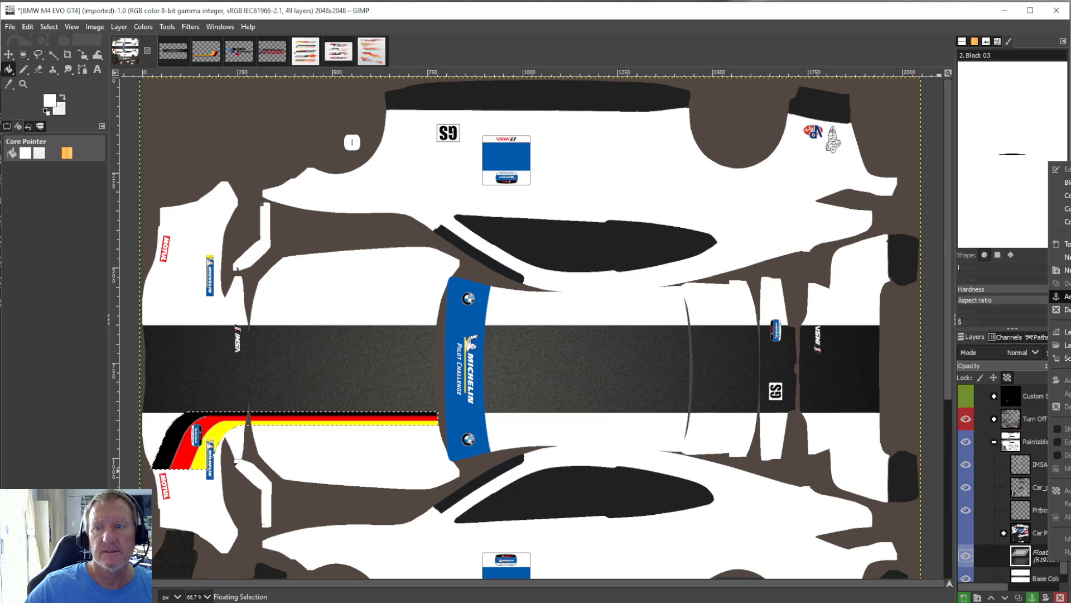
{"action": "left_click", "coordinate": [1066, 297]}
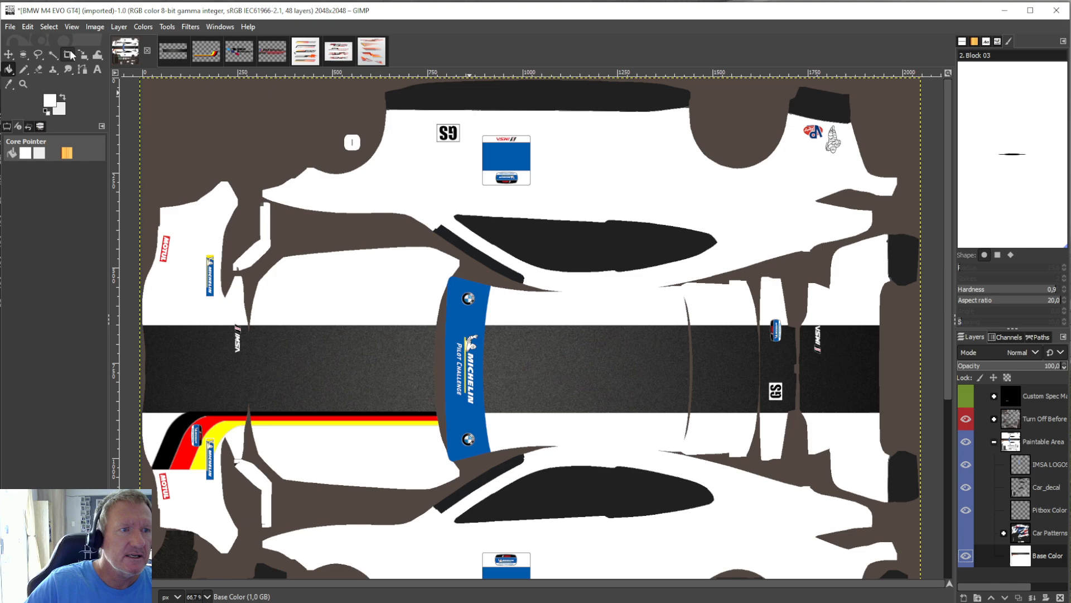
Pick black from the tricolour stripe as the foreground colour for the Bucket Fill tool.
{"action": "left_click", "coordinate": [9, 84]}
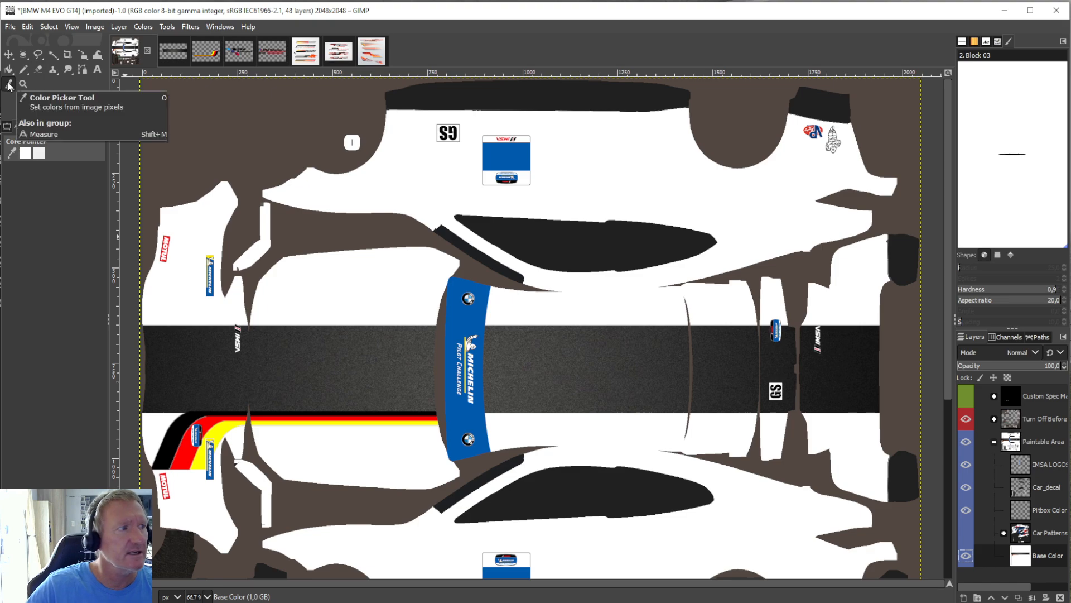
{"action": "left_click", "coordinate": [171, 442]}
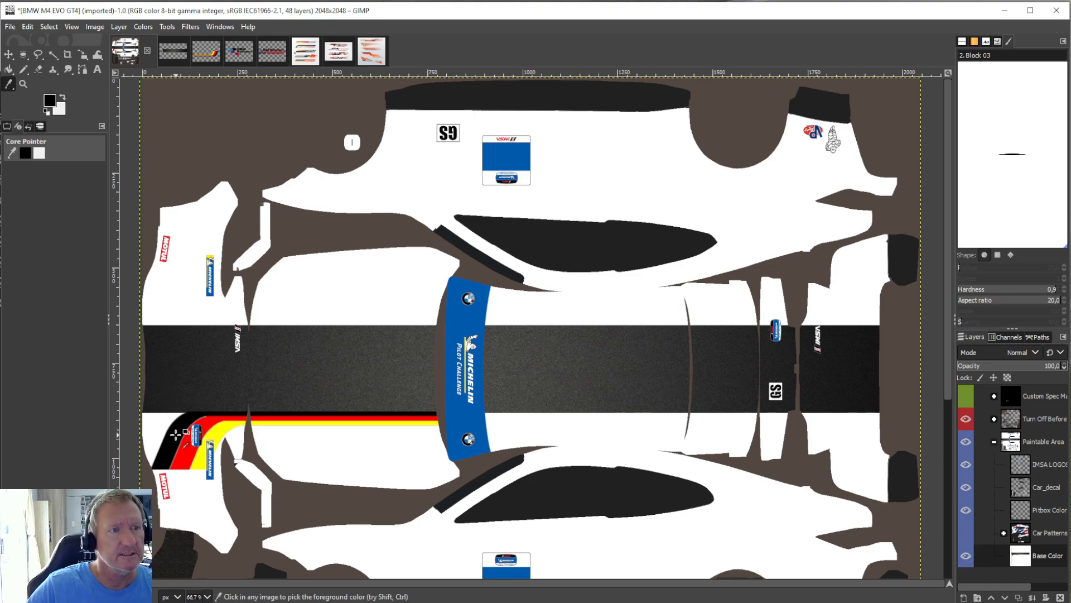
{"action": "left_click", "coordinate": [8, 69]}
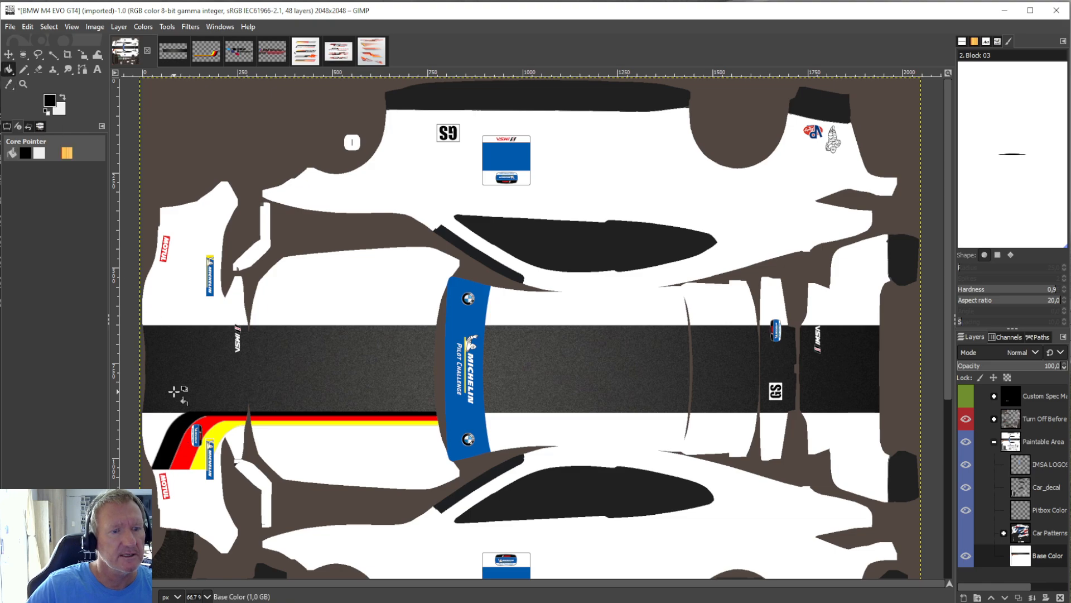
{"action": "left_click", "coordinate": [158, 425]}
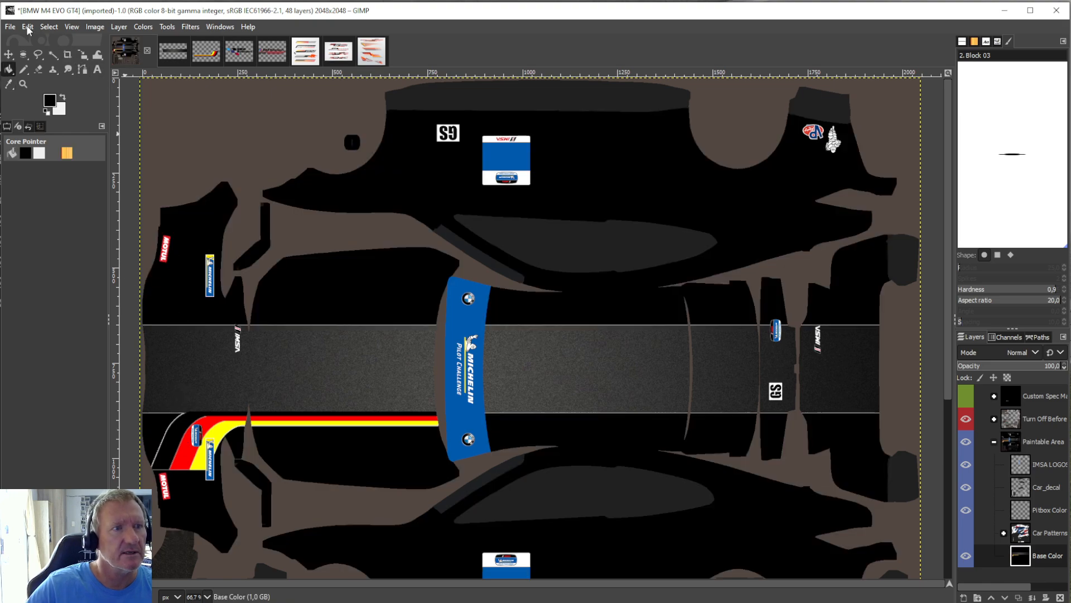
{"action": "left_click", "coordinate": [27, 26]}
{"action": "left_click", "coordinate": [37, 39]}
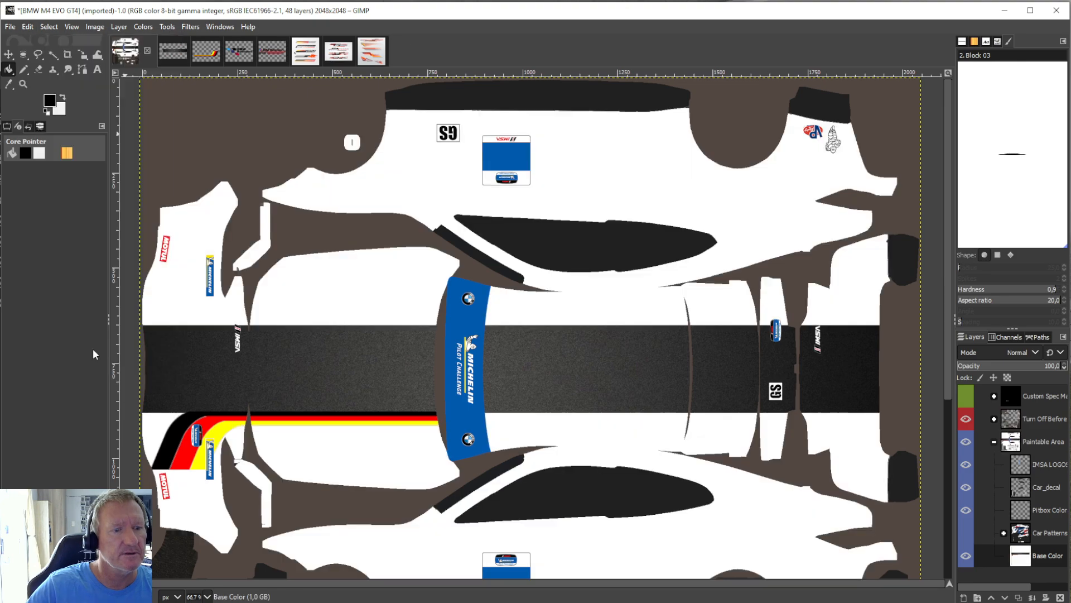
{"action": "left_click", "coordinate": [149, 462]}
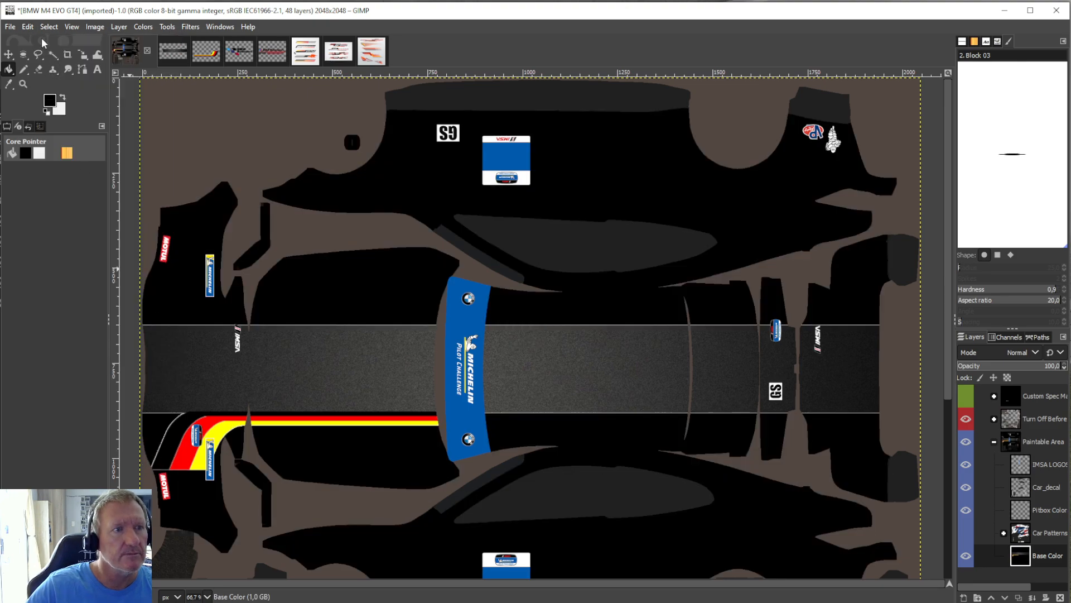
{"action": "left_click", "coordinate": [33, 26]}
{"action": "left_click", "coordinate": [36, 37]}
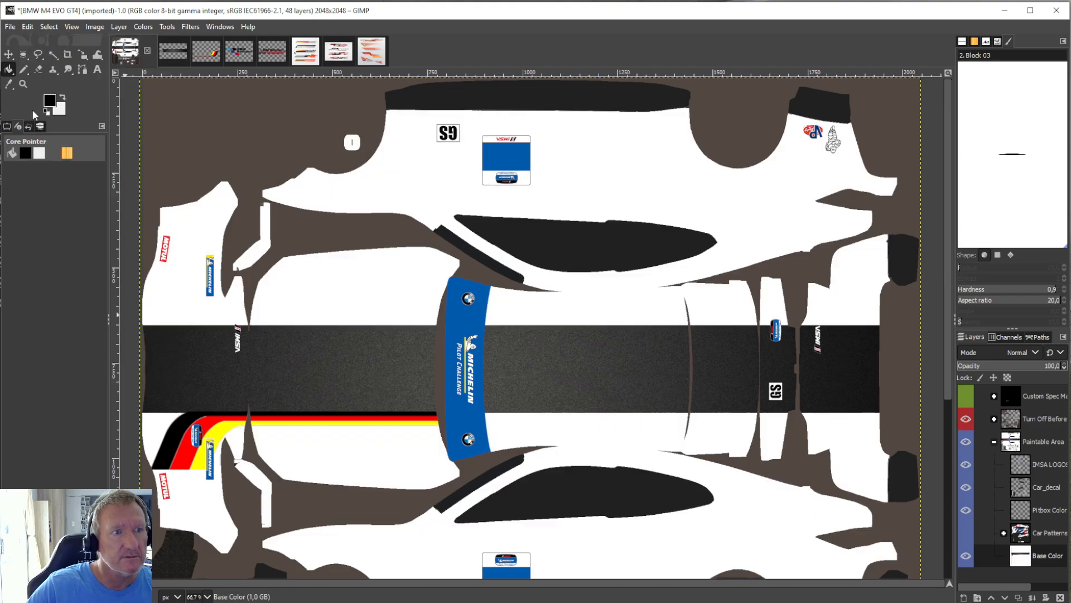
Pencil a black border across the white front corner below the dark band, then bucket-fill the enclosed area black and touch up its edges.
{"action": "left_click", "coordinate": [24, 69]}
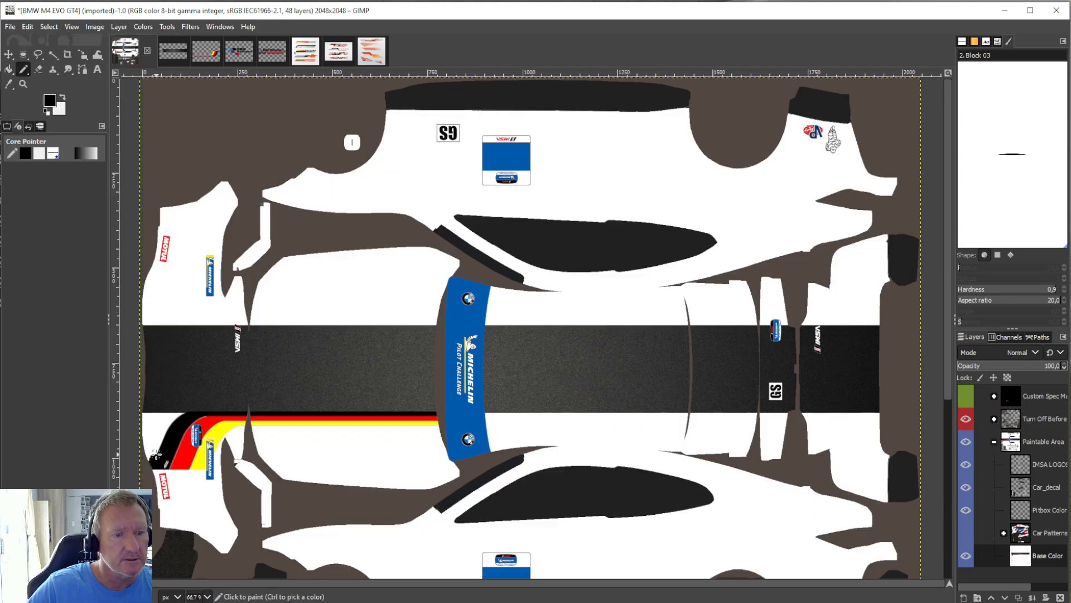
{"action": "mouse_move", "coordinate": [155, 455]}
{"action": "left_mouse_down"}
{"action": "mouse_move", "coordinate": [165, 445]}
{"action": "mouse_move", "coordinate": [149, 457]}
{"action": "mouse_move", "coordinate": [148, 439]}
{"action": "mouse_move", "coordinate": [161, 439]}
{"action": "left_mouse_up"}
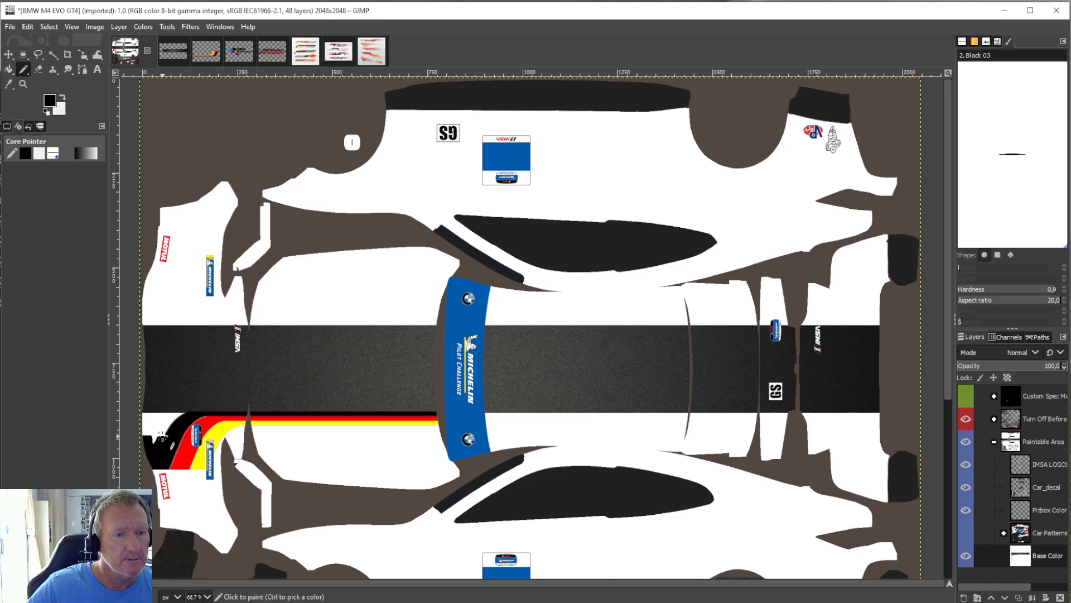
{"action": "left_click", "coordinate": [9, 69]}
{"action": "left_click", "coordinate": [165, 420]}
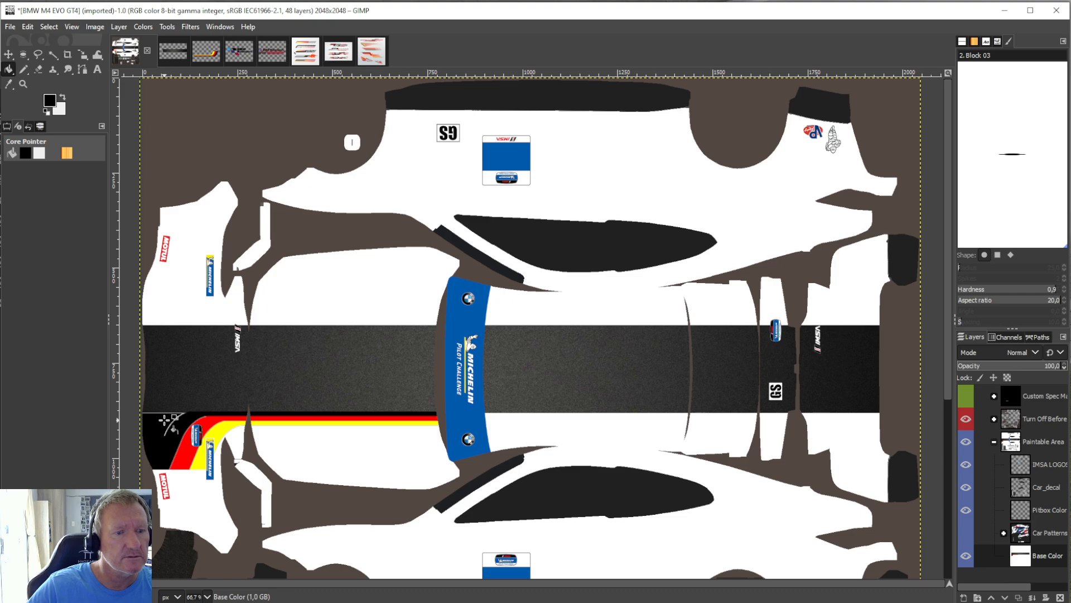
{"action": "left_click", "coordinate": [24, 69]}
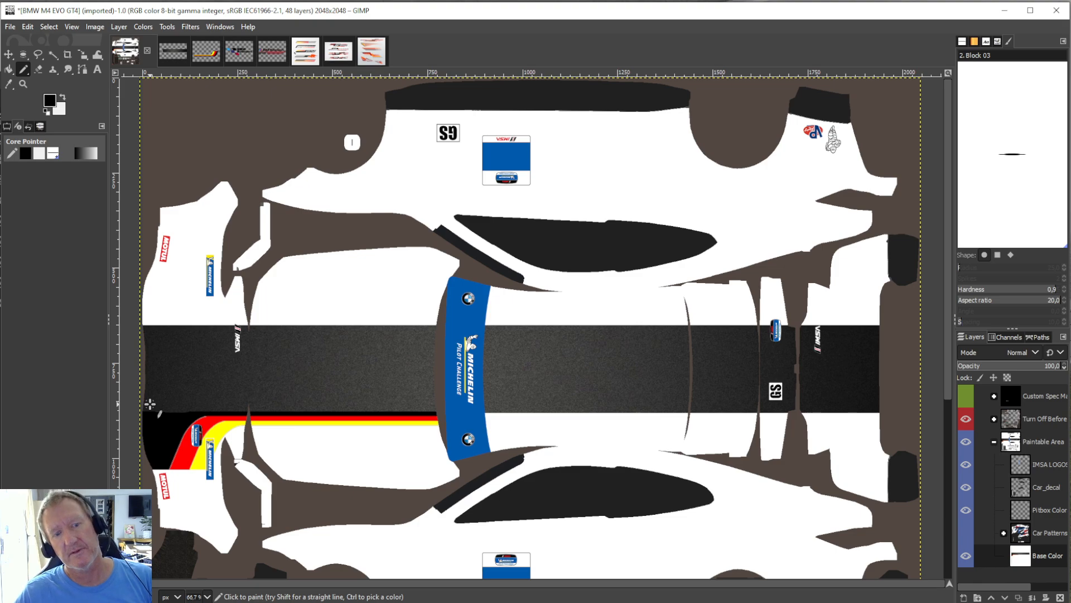
Paste another copy of the tricolour stripe into the car template and flip it horizontally.
{"action": "left_click", "coordinate": [28, 26]}
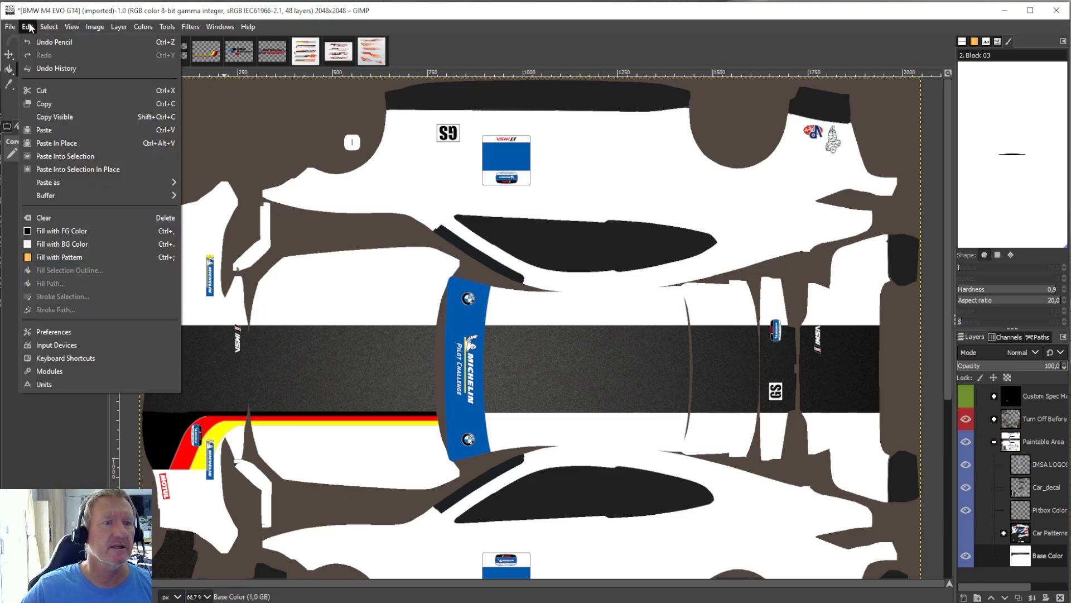
{"action": "left_click", "coordinate": [62, 129]}
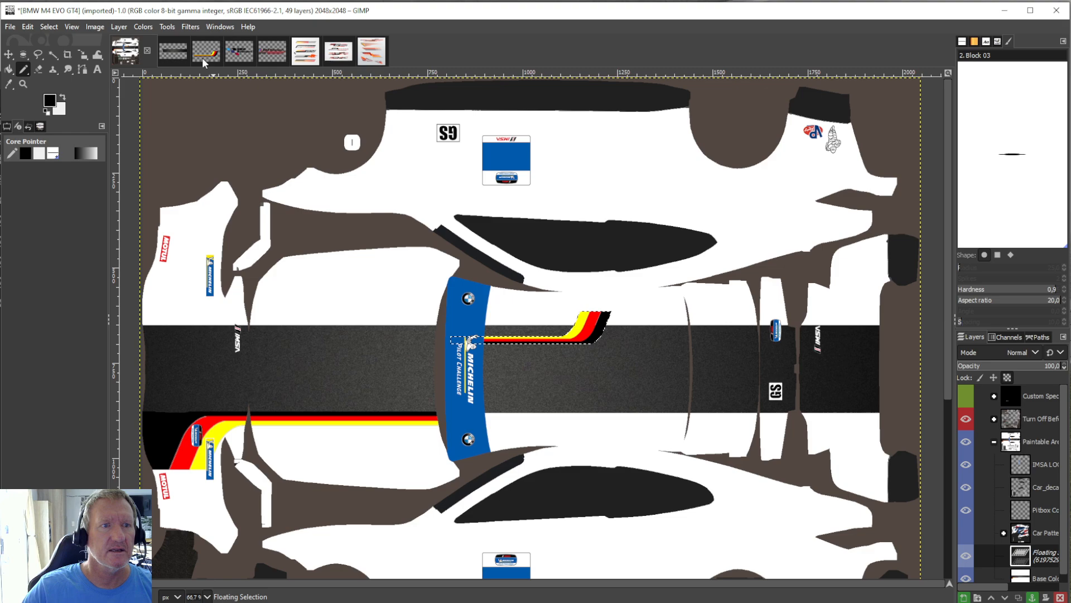
{"action": "left_click", "coordinate": [128, 26]}
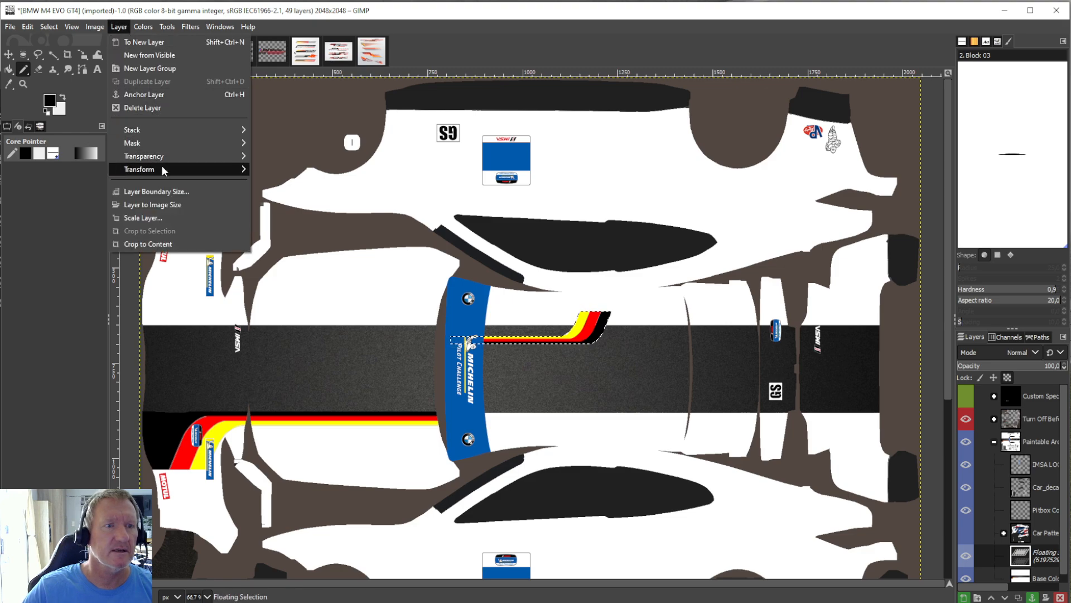
{"action": "mouse_move", "coordinate": [163, 168]}
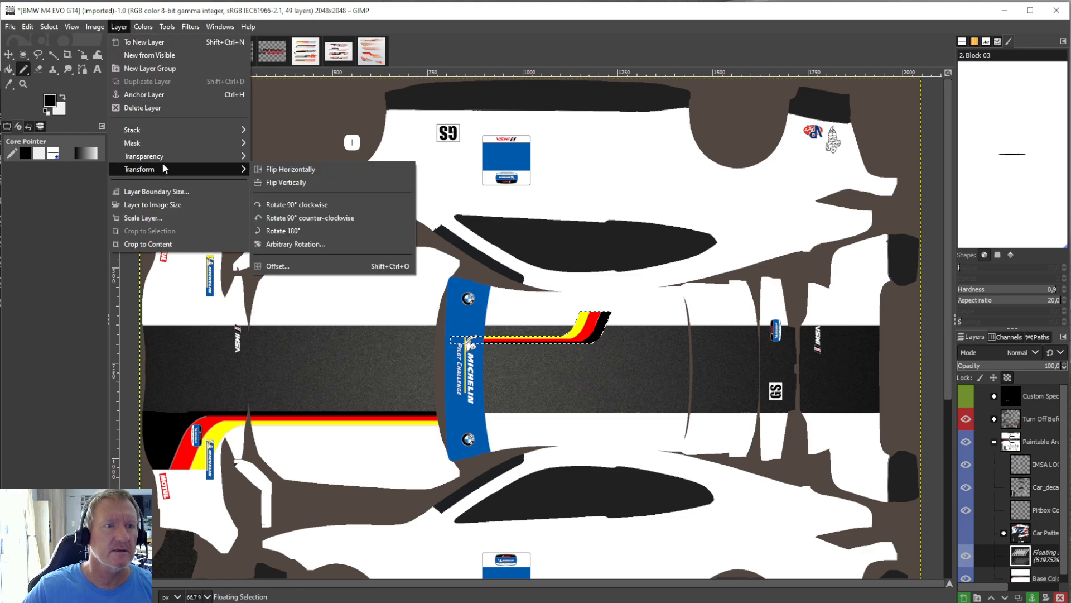
{"action": "left_click", "coordinate": [320, 169]}
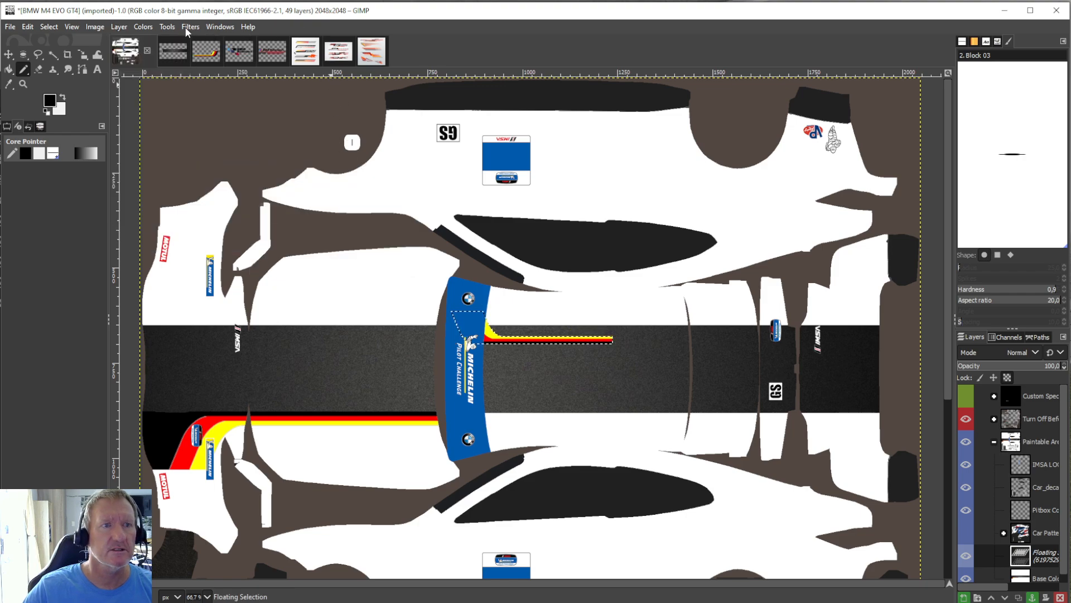
Move the flipped tricolour stripe to the hood along the dark band's upper edge and scale it to about 758 × 156 px.
{"action": "left_click", "coordinate": [169, 27]}
{"action": "mouse_move", "coordinate": [221, 66]}
{"action": "left_click", "coordinate": [313, 118]}
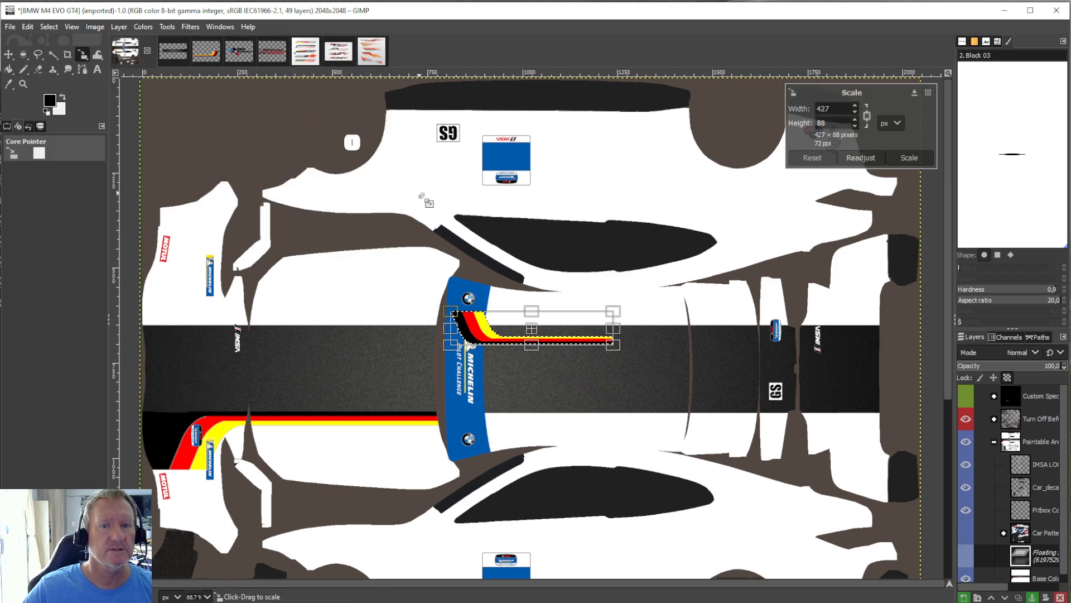
{"action": "left_click_drag", "start_coordinate": [537, 341], "coordinate": [363, 324]}
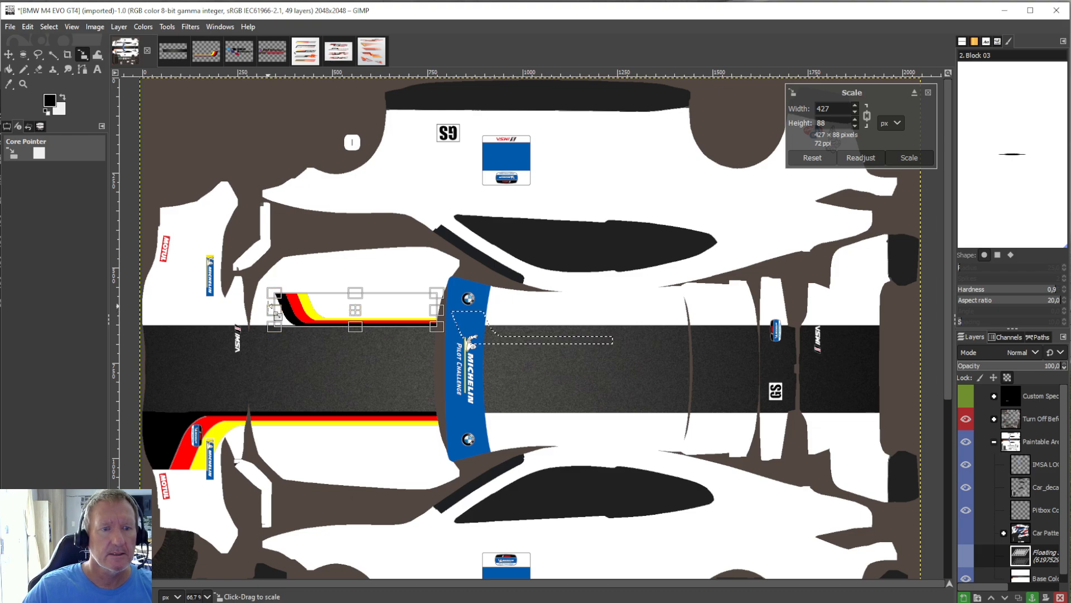
{"action": "left_click_drag", "start_coordinate": [274, 310], "coordinate": [143, 308]}
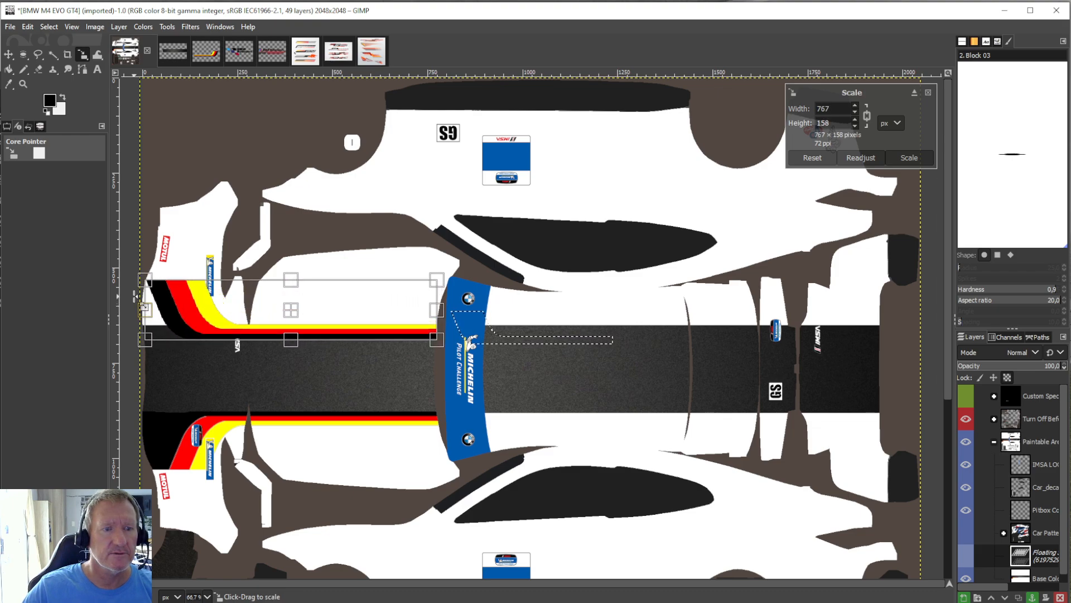
{"action": "left_click_drag", "start_coordinate": [299, 324], "coordinate": [299, 311]}
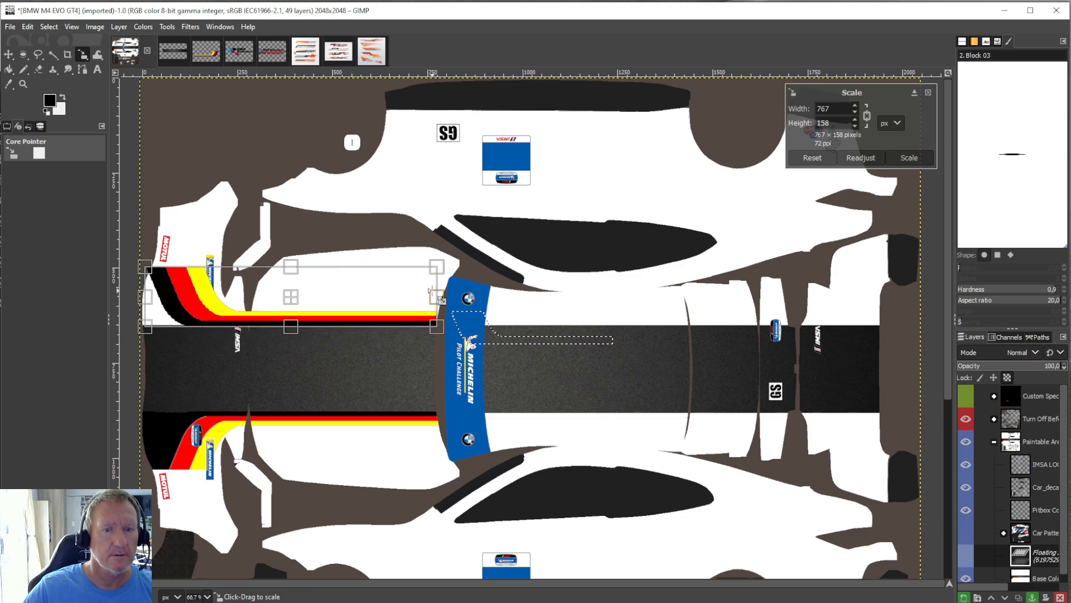
{"action": "left_click_drag", "start_coordinate": [432, 291], "coordinate": [433, 290]}
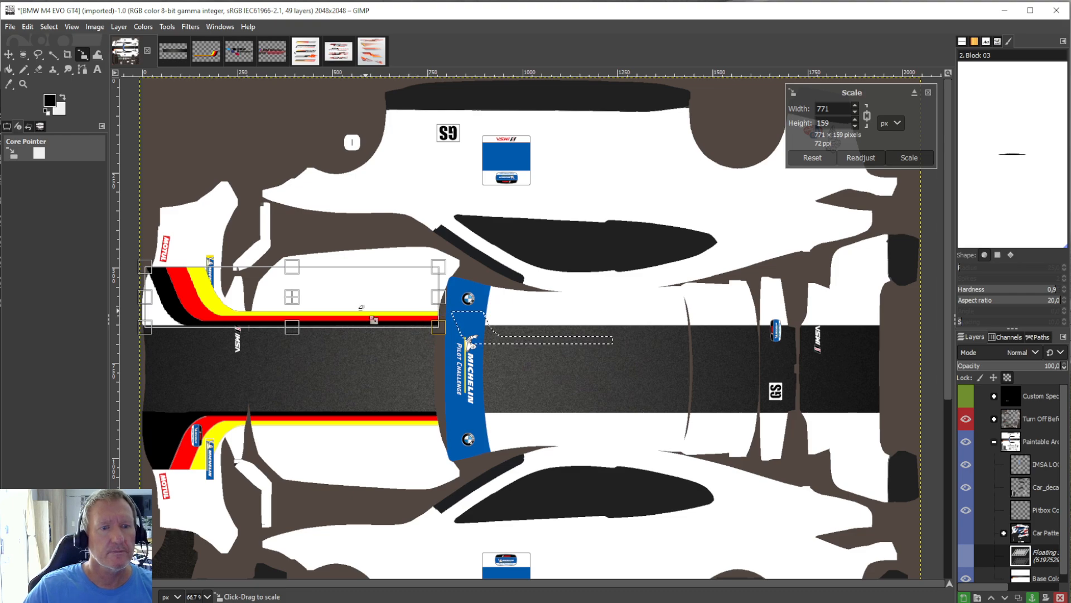
{"action": "left_click_drag", "start_coordinate": [301, 304], "coordinate": [300, 304]}
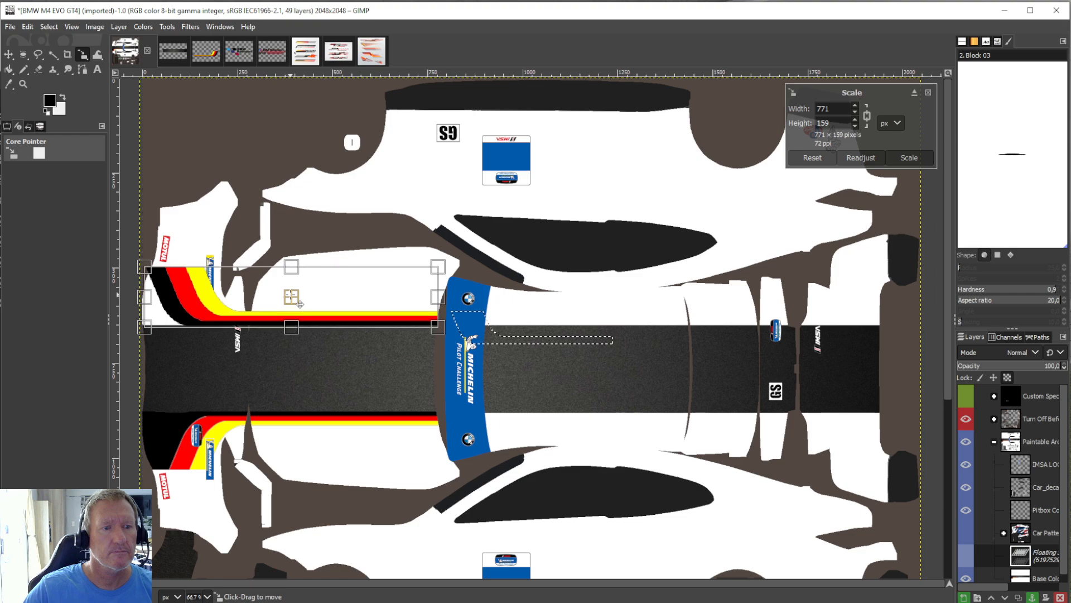
{"action": "left_click_drag", "start_coordinate": [146, 299], "coordinate": [152, 301]}
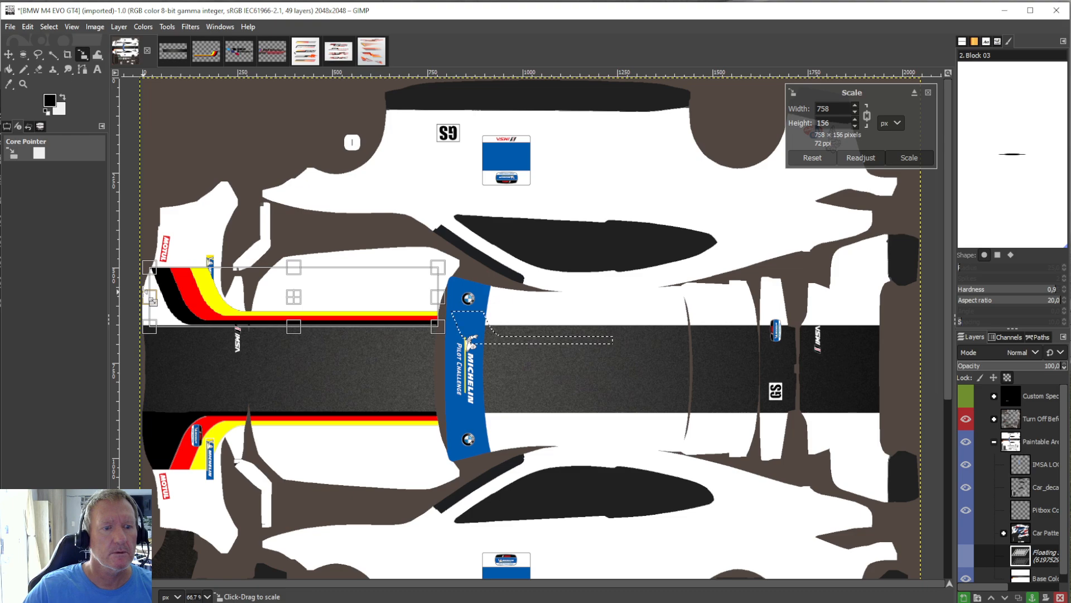
{"action": "left_click", "coordinate": [8, 71]}
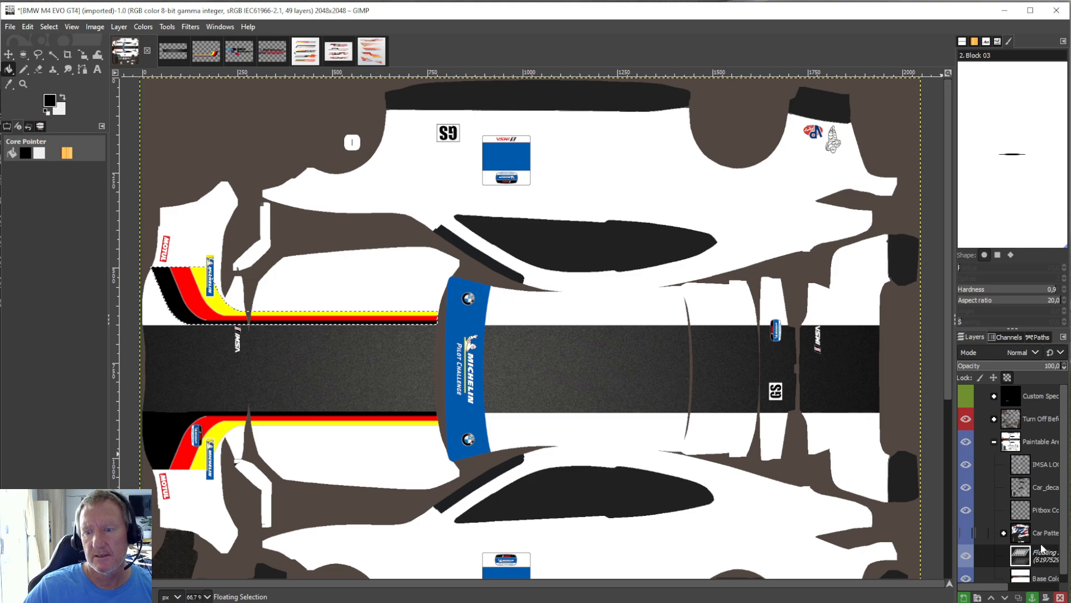
{"action": "right_click", "coordinate": [1039, 553]}
{"action": "left_click", "coordinate": [1059, 289]}
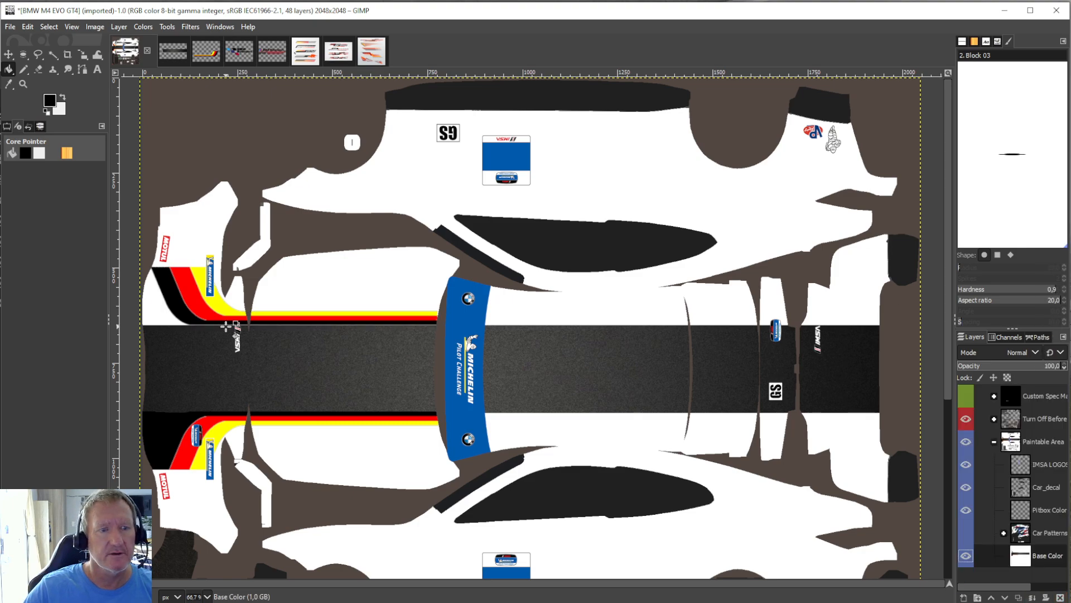
{"action": "left_click", "coordinate": [28, 27]}
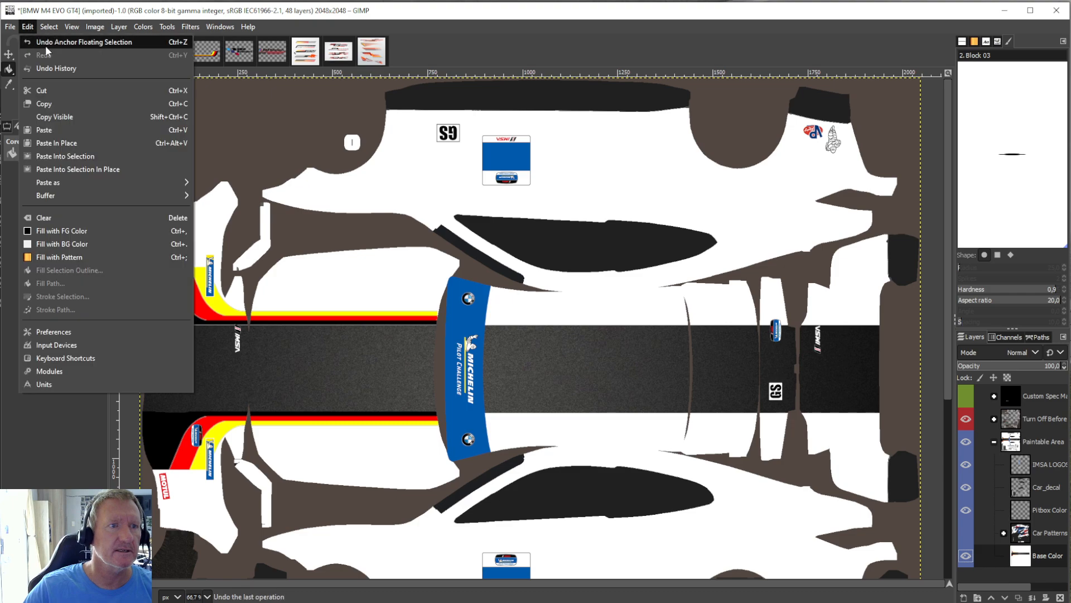
{"action": "left_click", "coordinate": [45, 39]}
Nudge the floating tricolour stripe against the dark band, rescale it to about 762 × 158 px, and anchor it to the Base Color layer.
{"action": "left_click", "coordinate": [169, 28]}
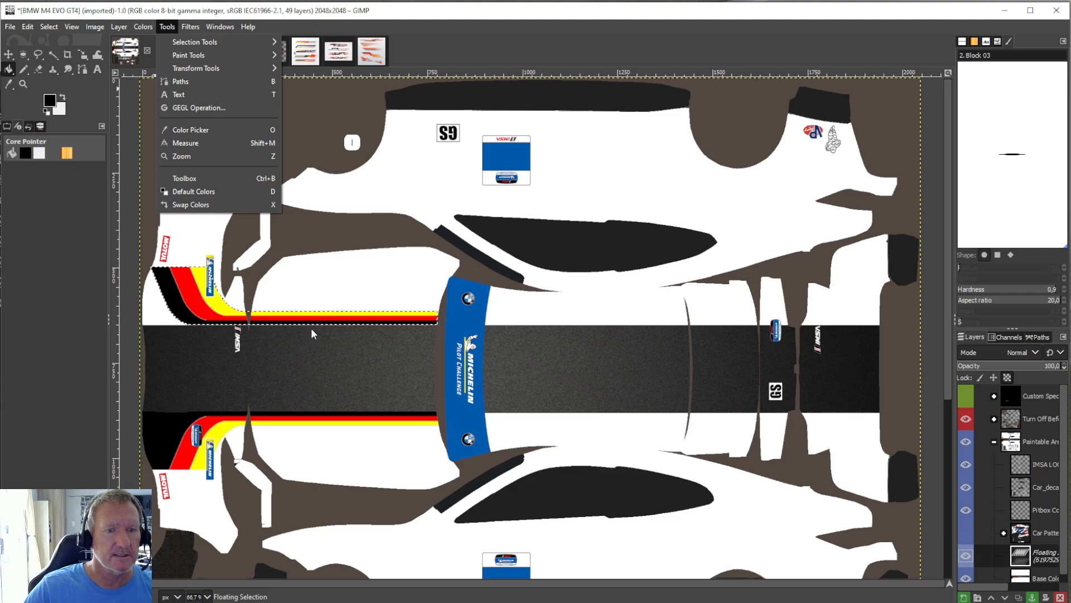
{"action": "mouse_move", "coordinate": [223, 68]}
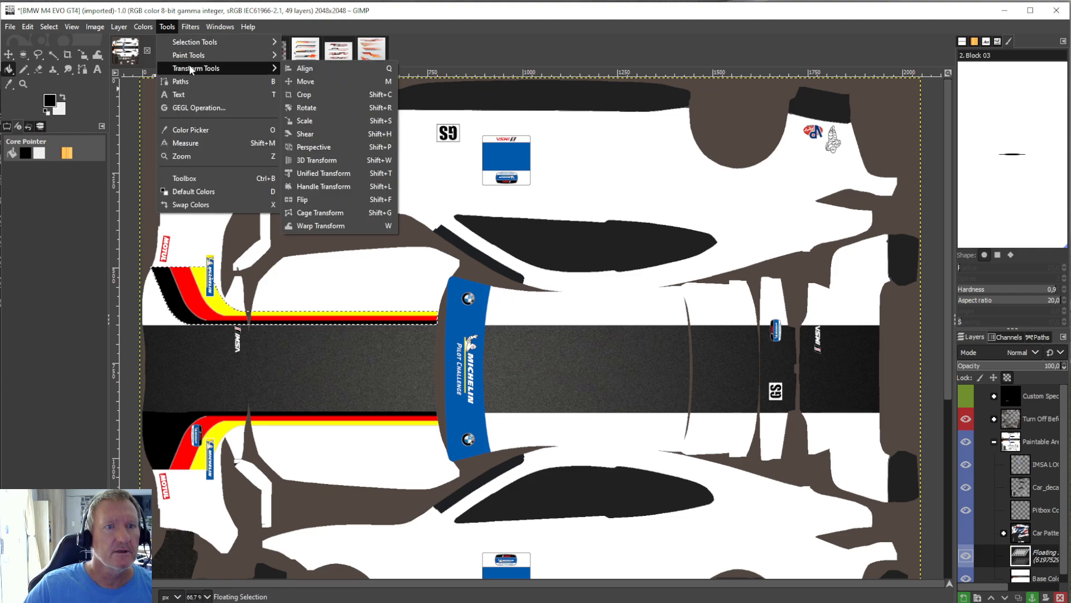
{"action": "left_click", "coordinate": [306, 120]}
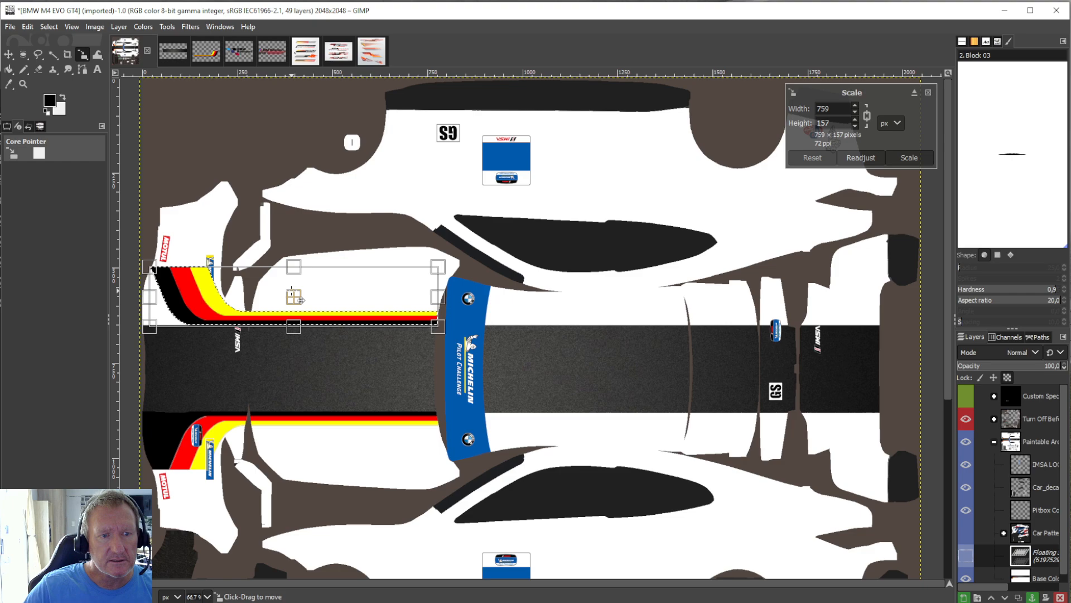
{"action": "left_click_drag", "start_coordinate": [303, 308], "coordinate": [302, 308]}
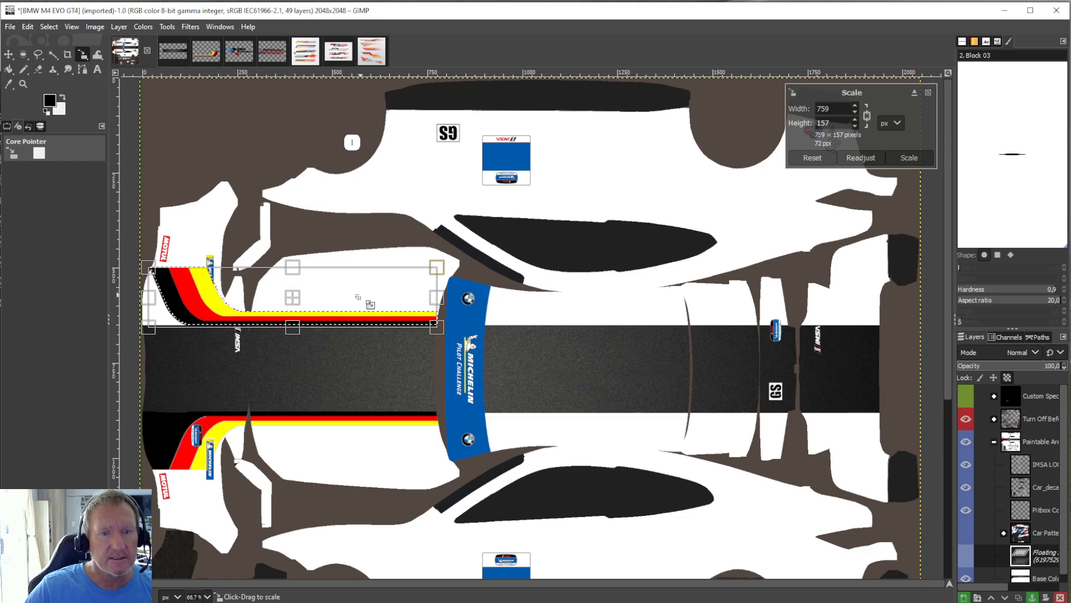
{"action": "left_click_drag", "start_coordinate": [447, 305], "coordinate": [449, 306]}
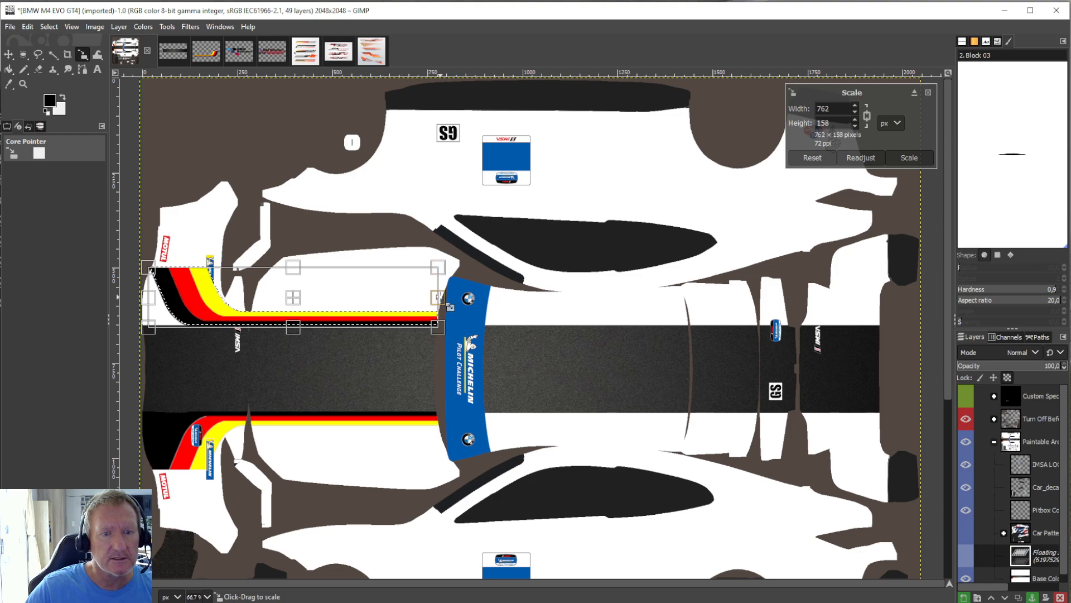
{"action": "left_click", "coordinate": [9, 70]}
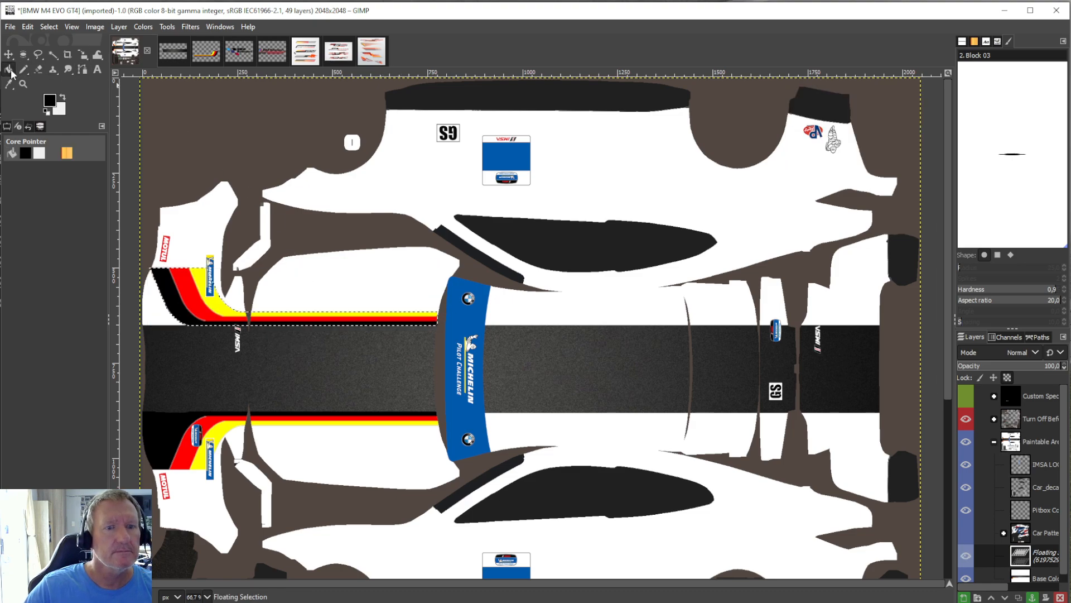
{"action": "right_click", "coordinate": [1023, 564]}
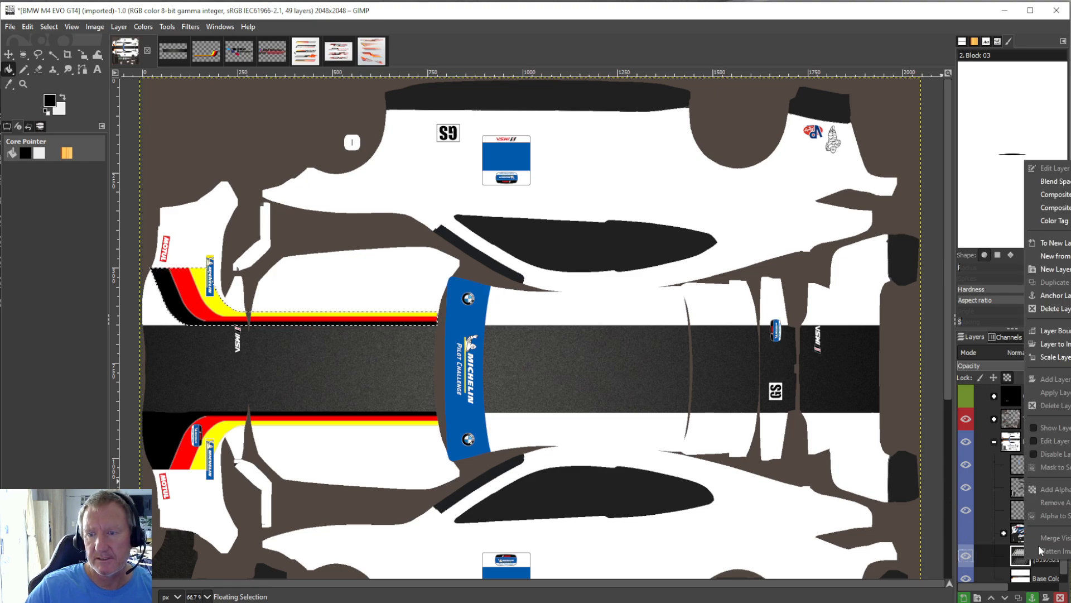
{"action": "left_click", "coordinate": [1055, 295]}
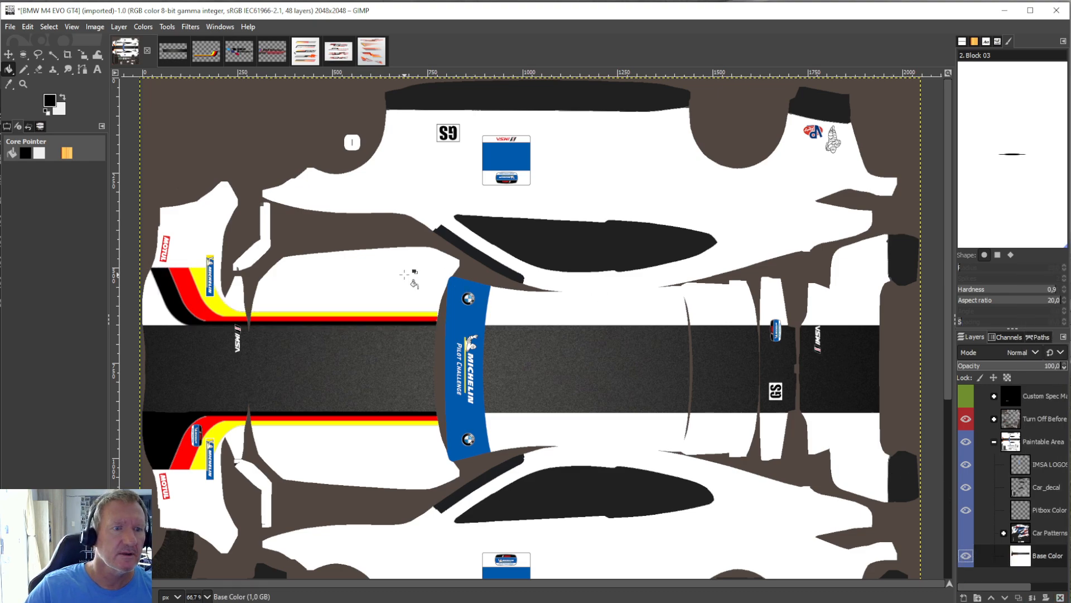
{"action": "left_click", "coordinate": [150, 300]}
{"action": "left_click", "coordinate": [24, 26]}
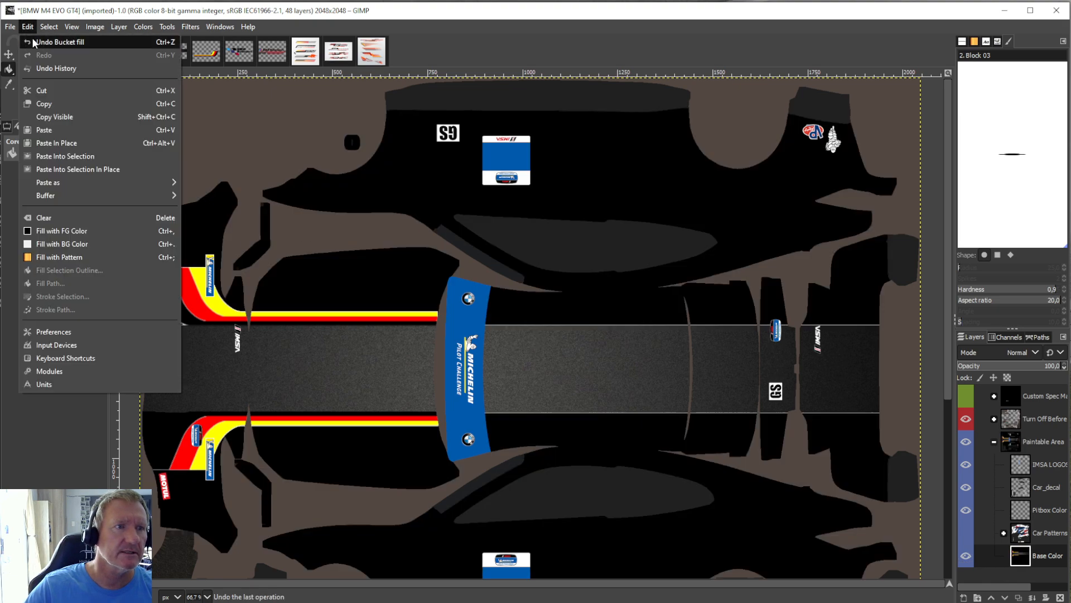
{"action": "left_click", "coordinate": [32, 38]}
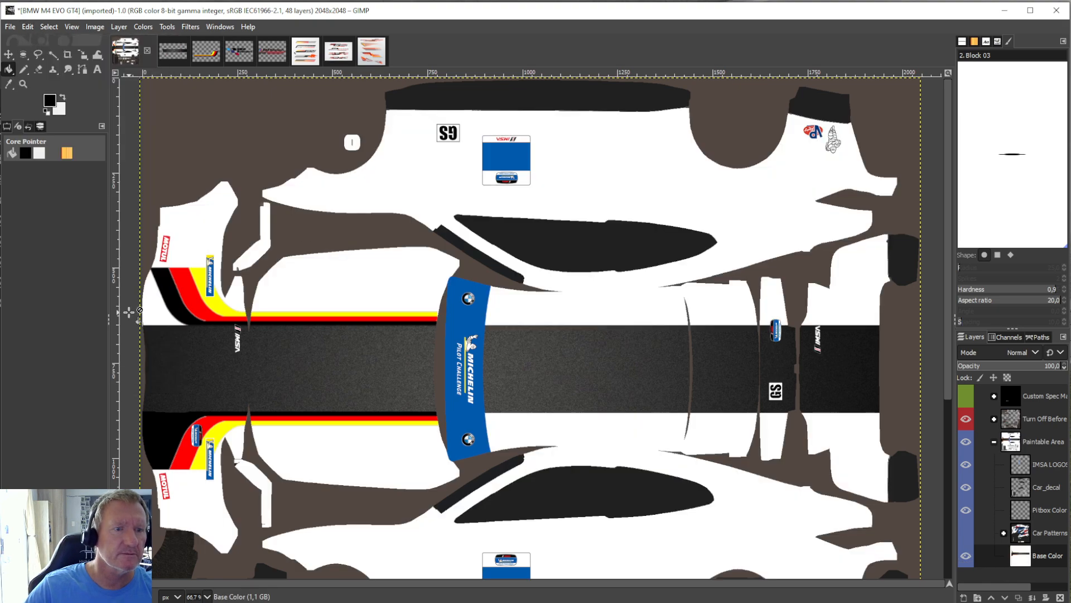
Paint the white front corner between the upper tricolour stripe and the dark band black with the Pencil tool.
{"action": "left_click", "coordinate": [23, 69]}
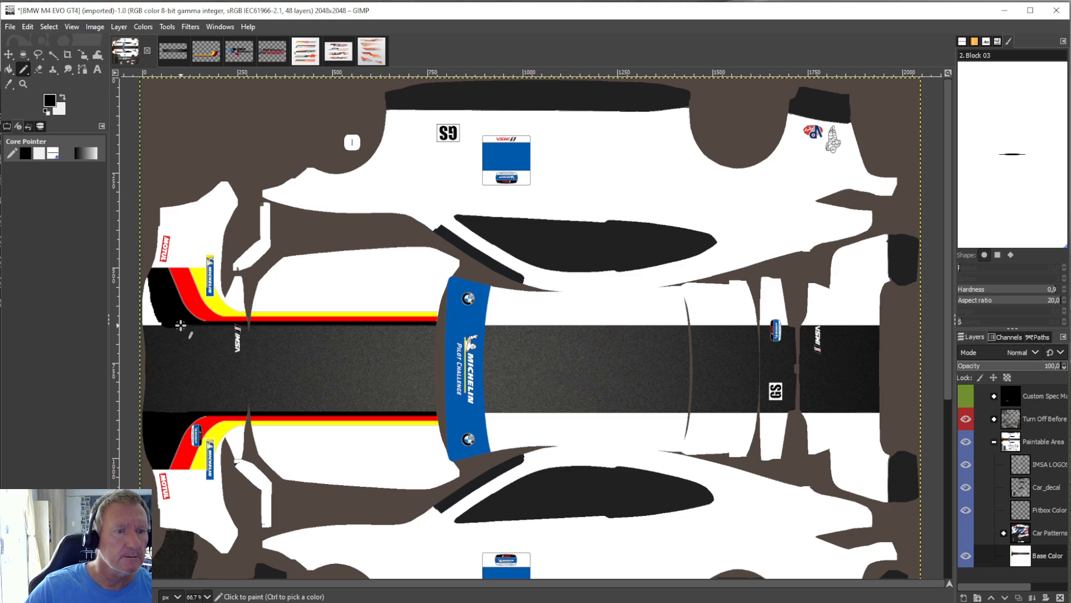
{"action": "mouse_move", "coordinate": [158, 317]}
{"action": "left_mouse_down"}
{"action": "mouse_move", "coordinate": [149, 278]}
{"action": "mouse_move", "coordinate": [146, 322]}
{"action": "left_mouse_up"}
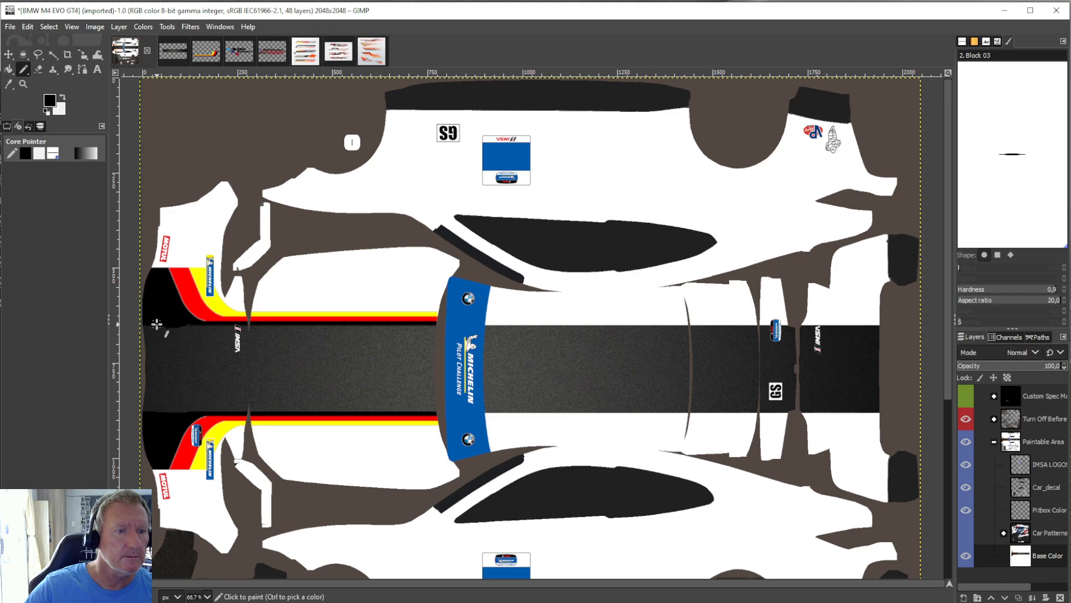
{"action": "left_click_drag", "start_coordinate": [157, 323], "coordinate": [161, 305]}
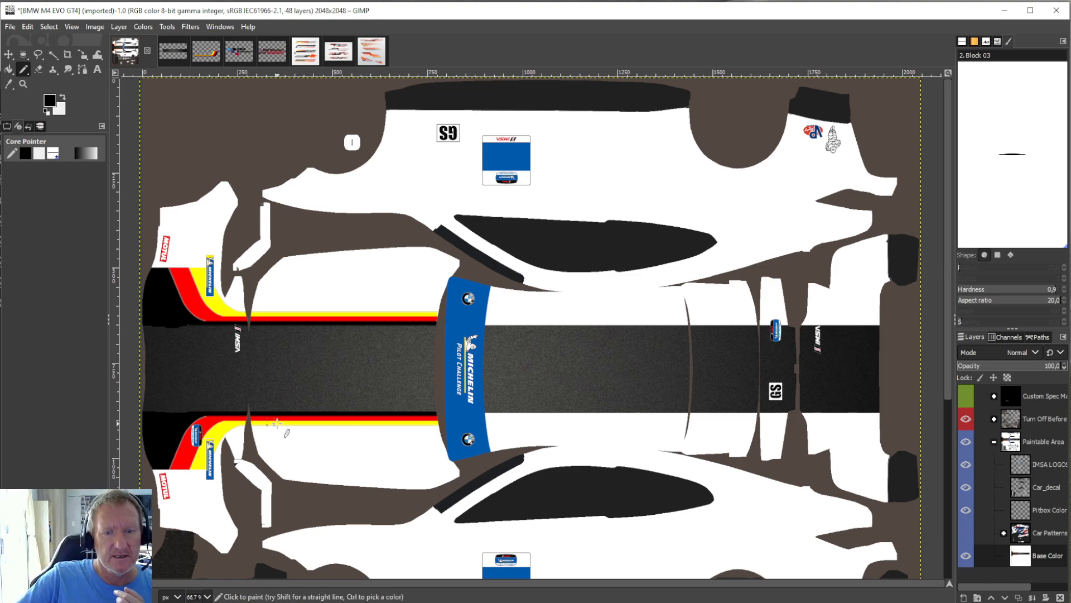
Crop the Base Color layer to the straight part of the lower tricolour stripe on the hood, about 479 × 36 px.
{"action": "left_click", "coordinate": [209, 56]}
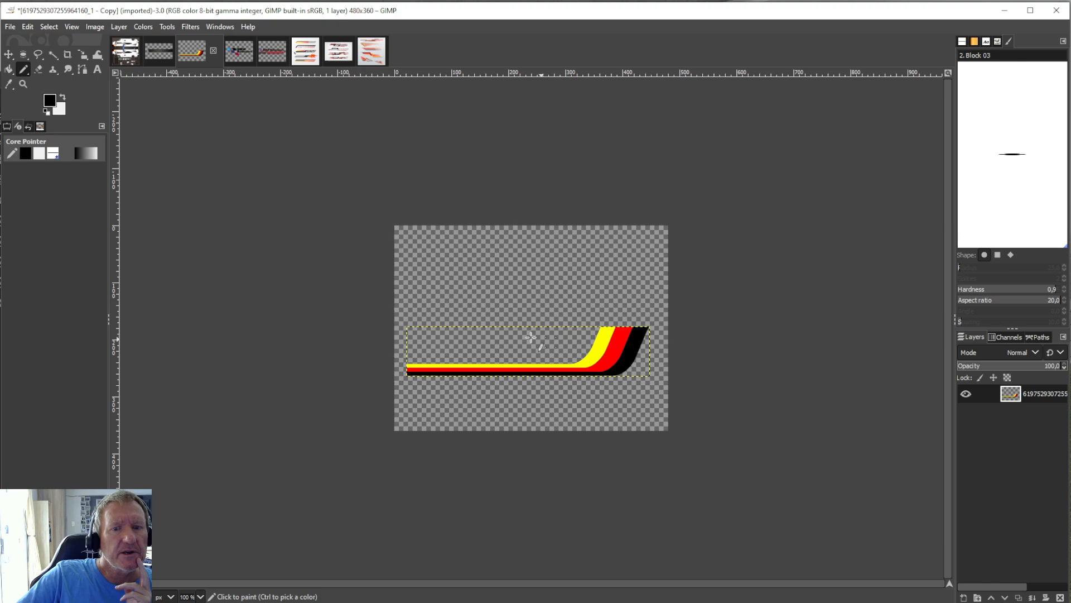
{"action": "left_click", "coordinate": [125, 51]}
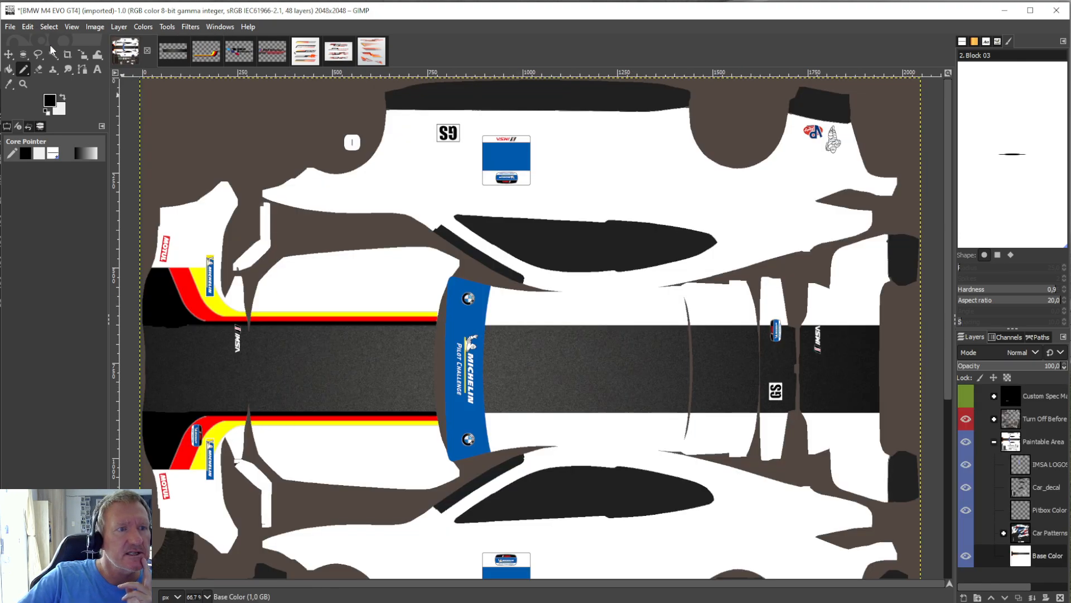
{"action": "left_click", "coordinate": [68, 54]}
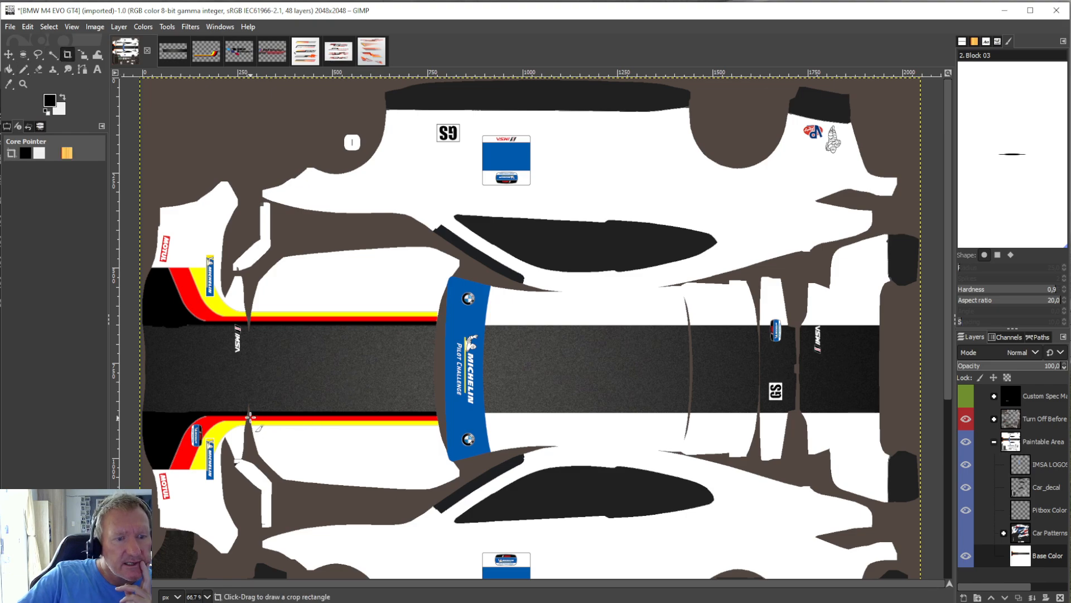
{"action": "left_click_drag", "start_coordinate": [254, 411], "coordinate": [434, 426]}
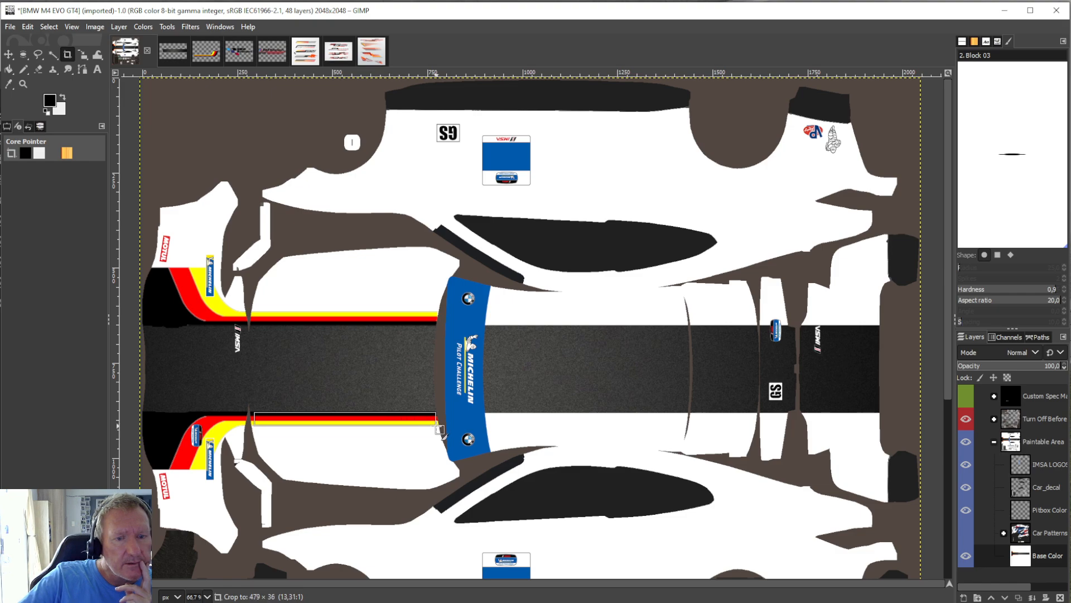
{"action": "left_click_drag", "start_coordinate": [440, 429], "coordinate": [440, 429]}
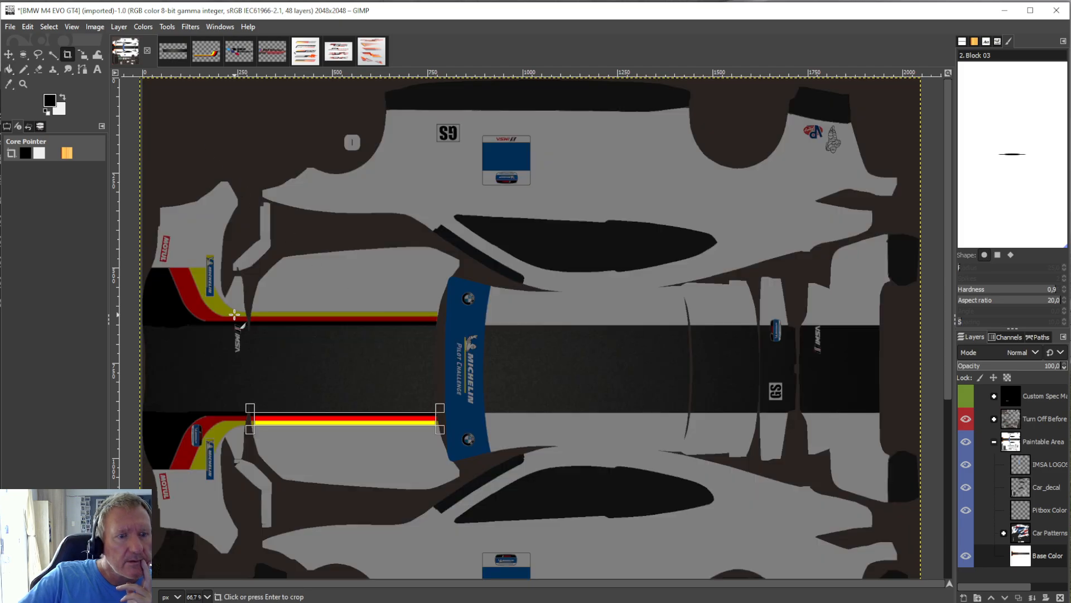
{"action": "left_click", "coordinate": [330, 416]}
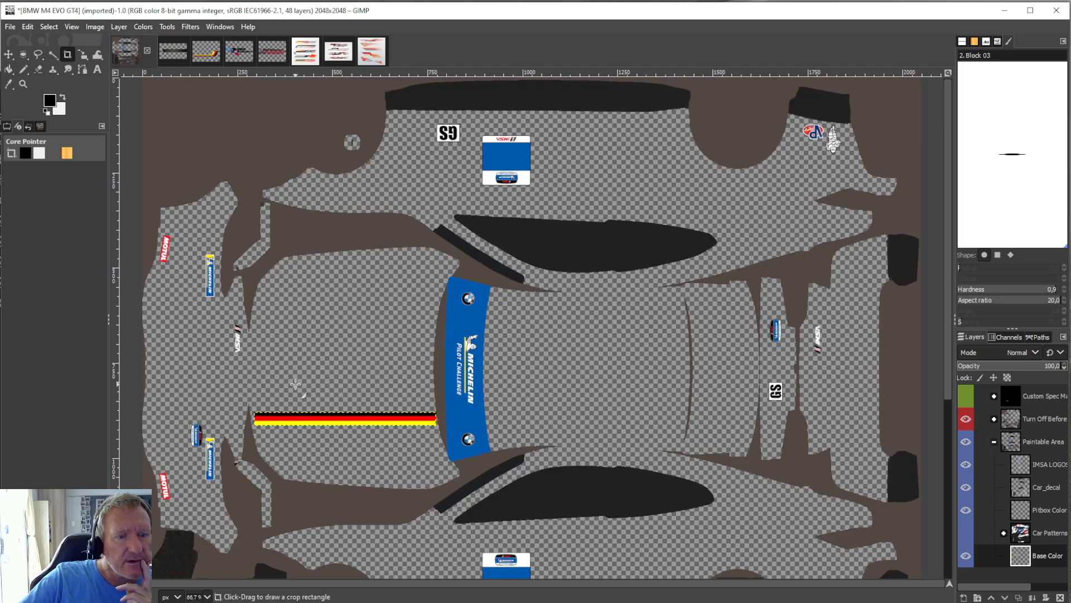
Copy the cropped straight stripe section and undo the crop of the Base Color layer.
{"action": "left_click", "coordinate": [22, 26]}
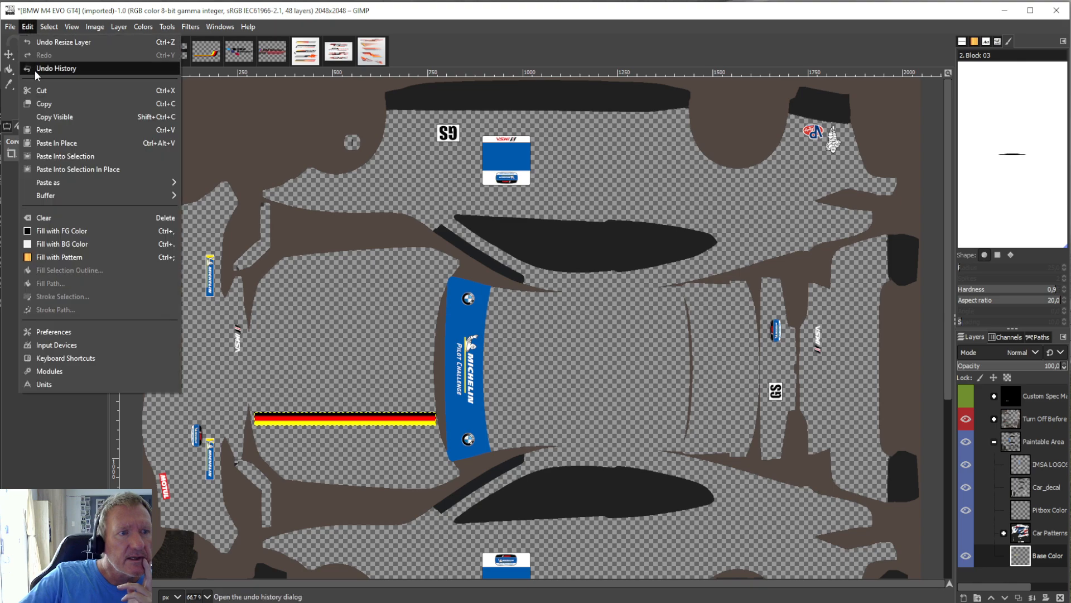
{"action": "left_click", "coordinate": [44, 104]}
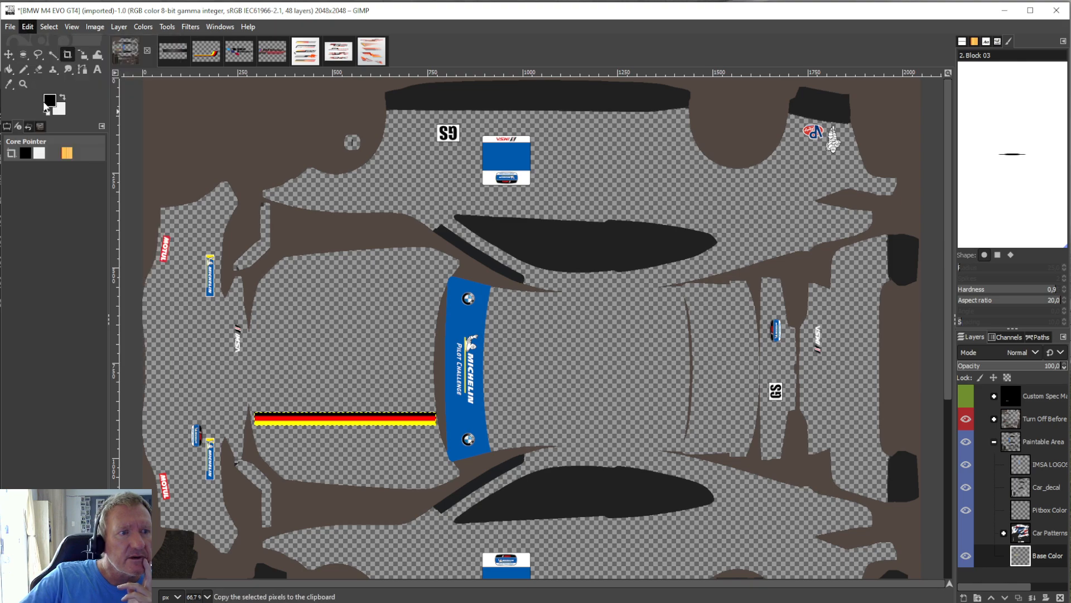
{"action": "left_click", "coordinate": [28, 27]}
{"action": "left_click", "coordinate": [32, 41]}
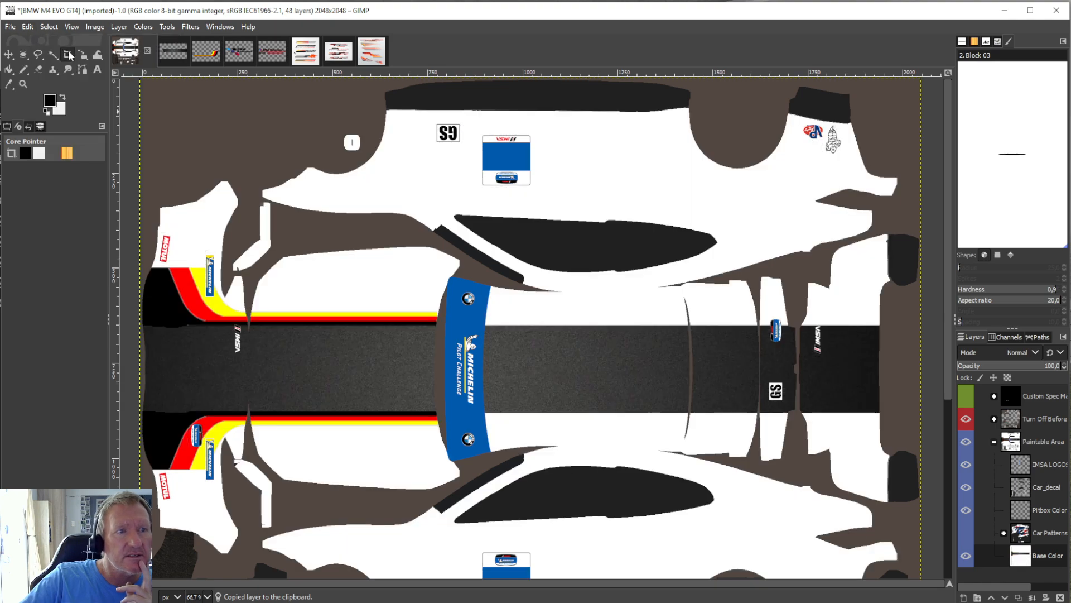
Paste the straight stripe section, place it along the dark band's lower edge directly behind the blue windshield banner, and anchor it to Base Color.
{"action": "left_click", "coordinate": [33, 29]}
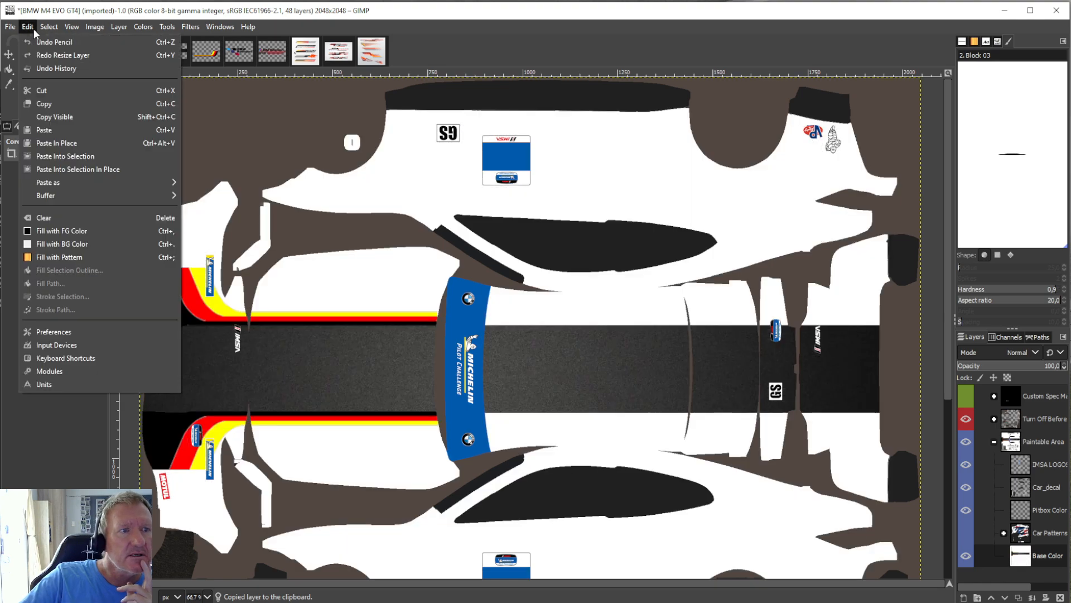
{"action": "left_click", "coordinate": [54, 129]}
{"action": "left_click", "coordinate": [166, 27]}
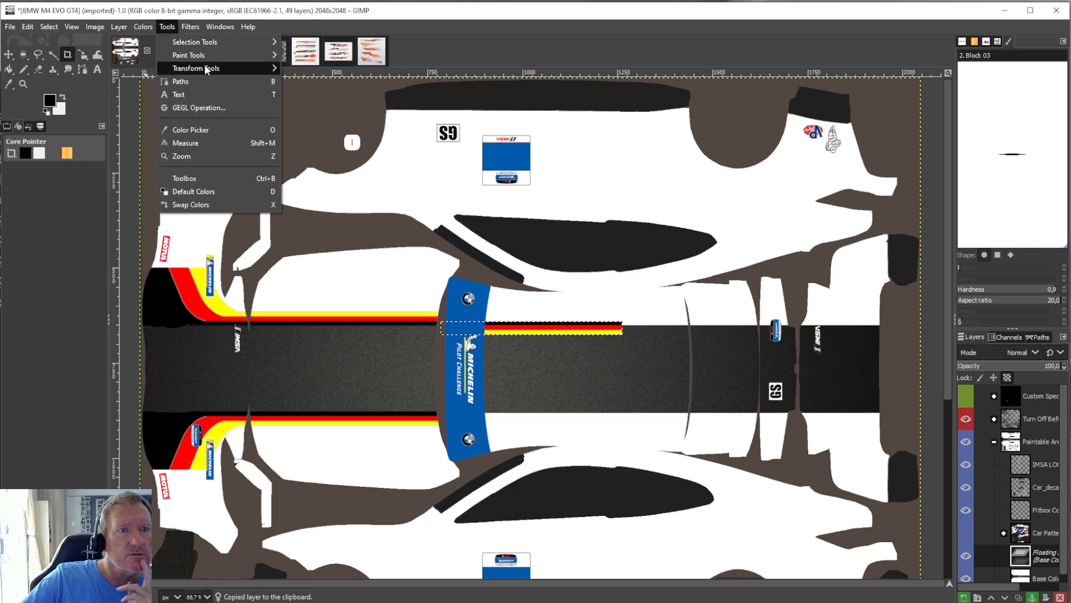
{"action": "mouse_move", "coordinate": [262, 68]}
{"action": "left_click", "coordinate": [305, 122]}
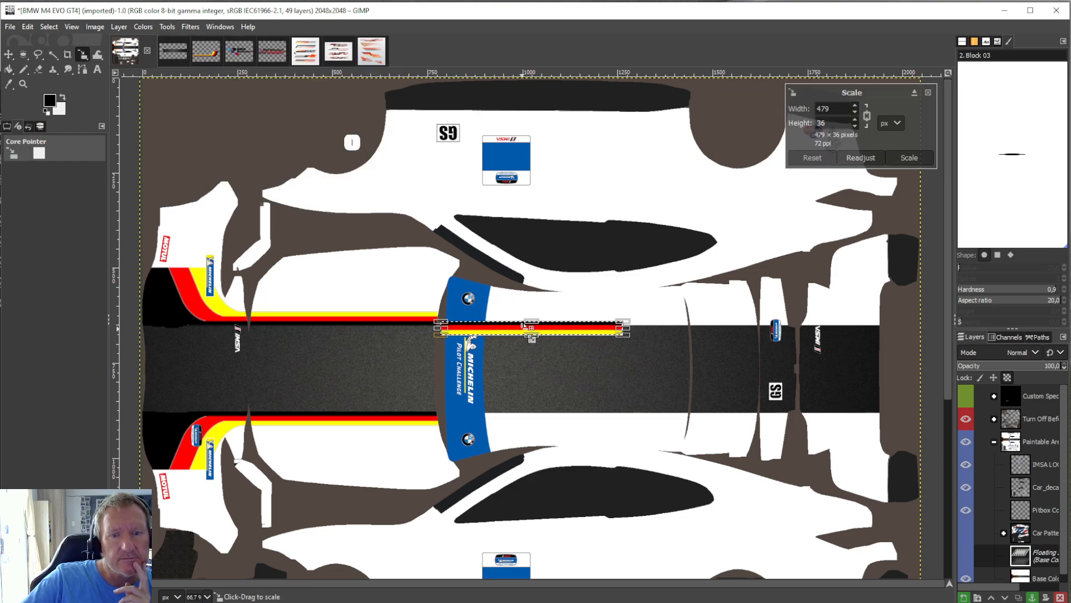
{"action": "left_click_drag", "start_coordinate": [541, 338], "coordinate": [584, 429]}
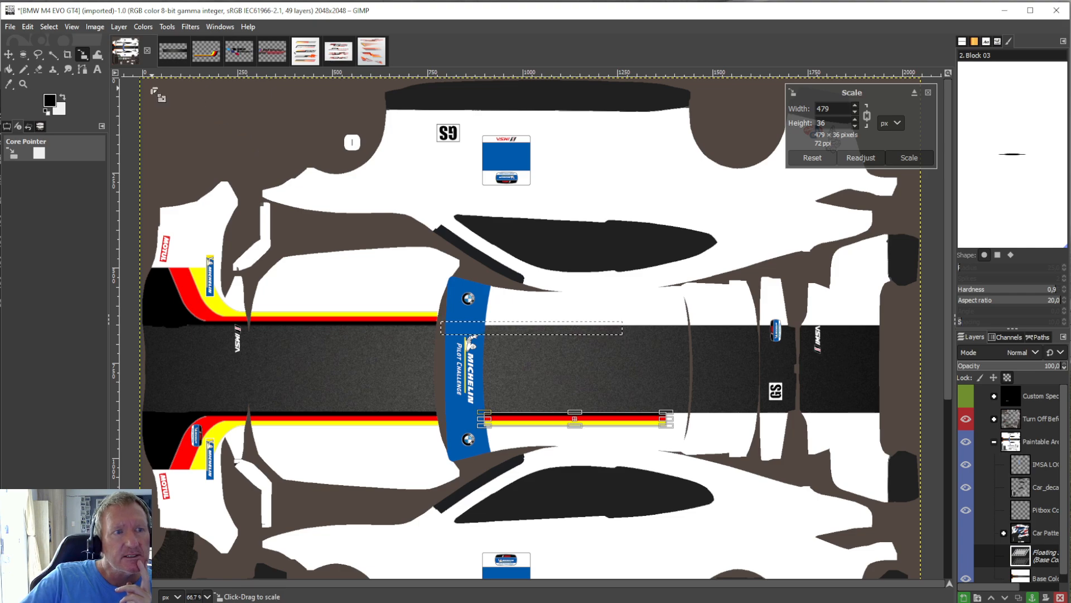
{"action": "left_click", "coordinate": [9, 69]}
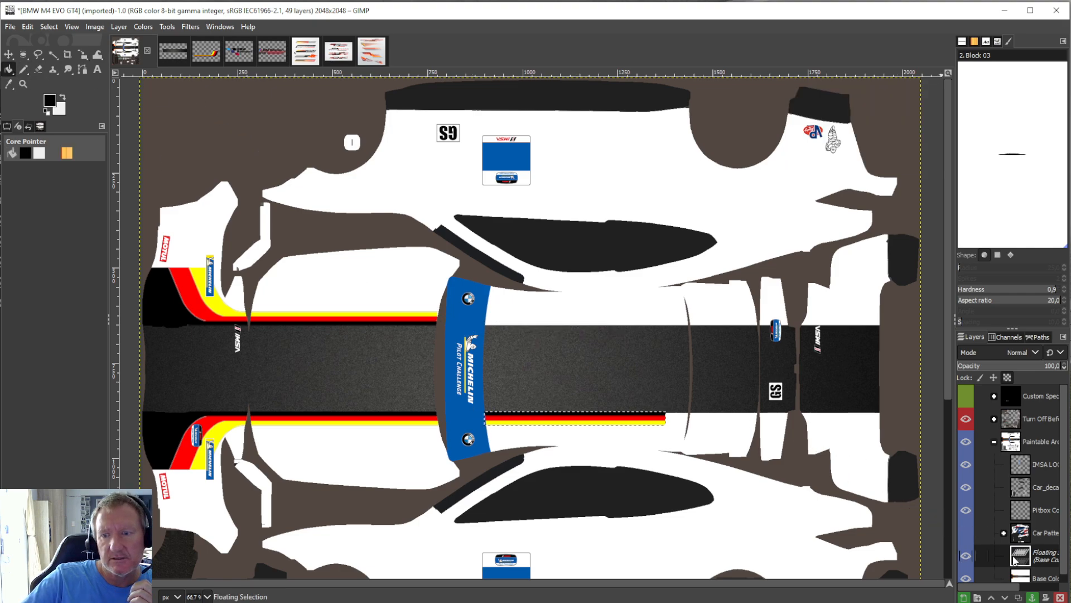
{"action": "left_click", "coordinate": [1033, 597]}
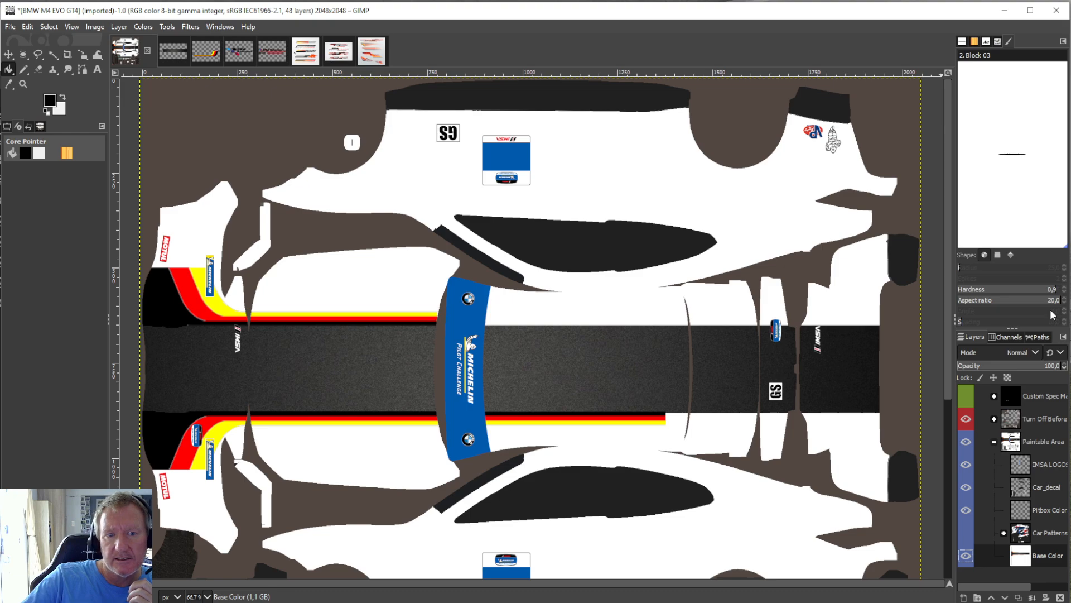
Paste a second stripe section, line it up end to end with the roof section along the band's lower edge, and anchor it.
{"action": "left_click", "coordinate": [25, 26]}
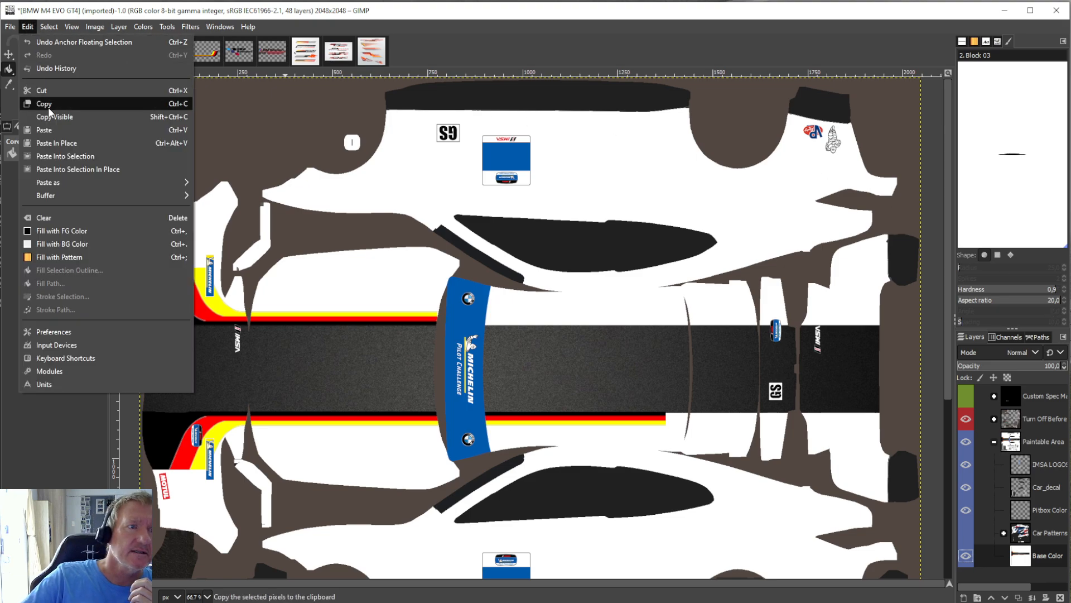
{"action": "left_click", "coordinate": [49, 130]}
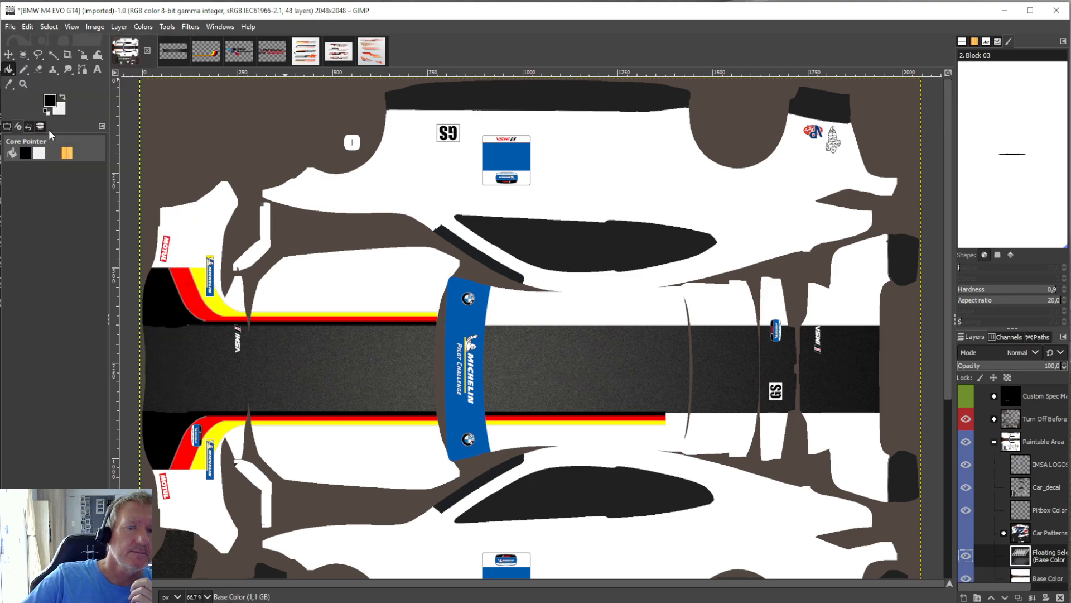
{"action": "left_click", "coordinate": [162, 28]}
{"action": "mouse_move", "coordinate": [209, 66]}
{"action": "left_click", "coordinate": [317, 114]}
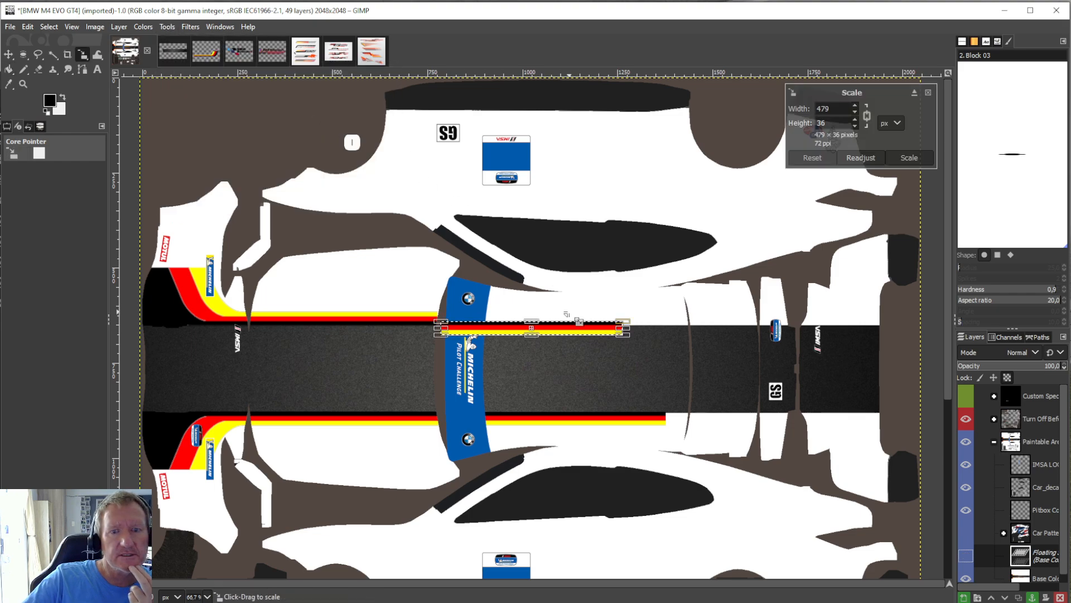
{"action": "left_click_drag", "start_coordinate": [531, 328], "coordinate": [755, 421]}
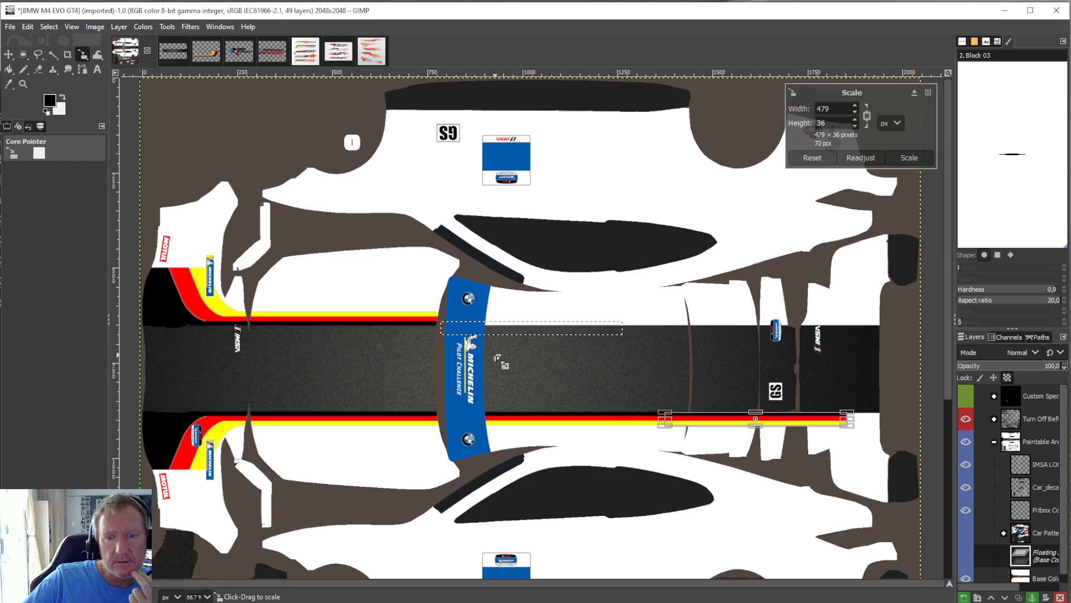
{"action": "left_click", "coordinate": [14, 69]}
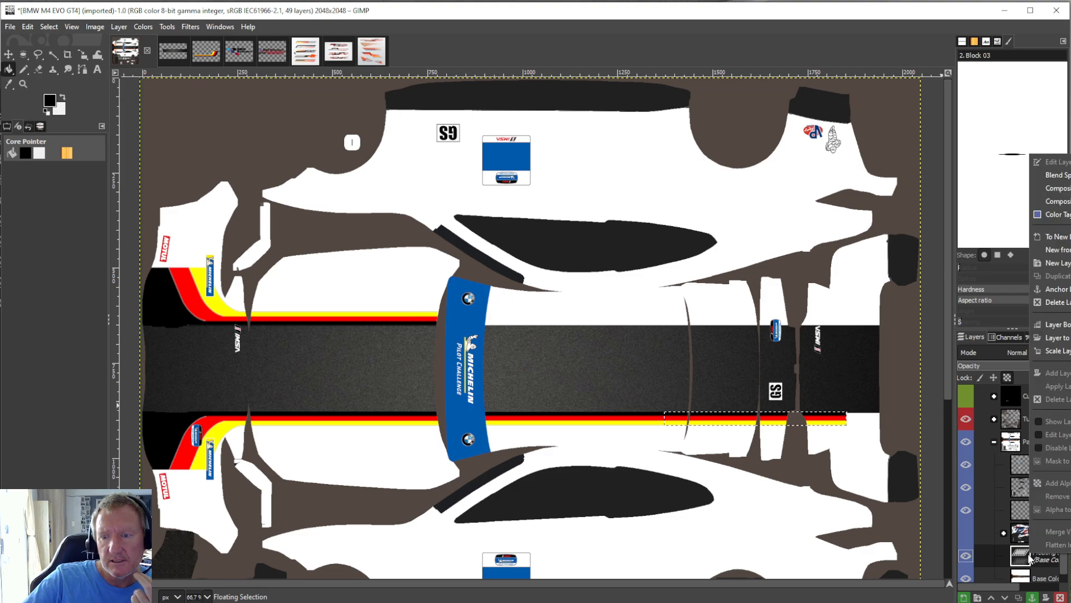
{"action": "key", "text": "ctrl+h"}
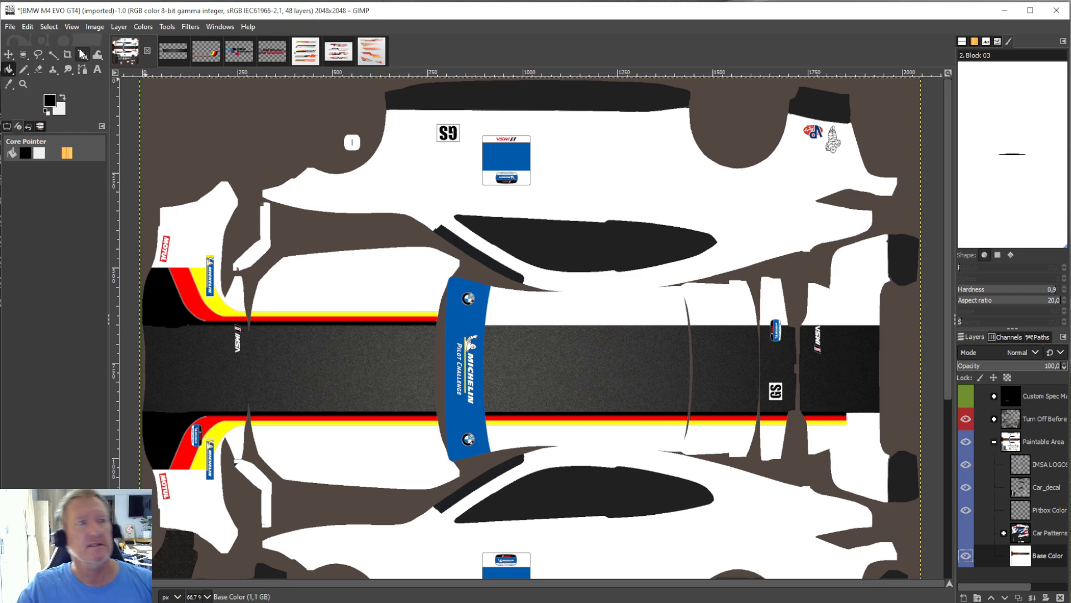
Paste a third stripe section, continue the lower stripe with it past the rear end of the car, and anchor it to Base Color.
{"action": "left_click", "coordinate": [27, 27]}
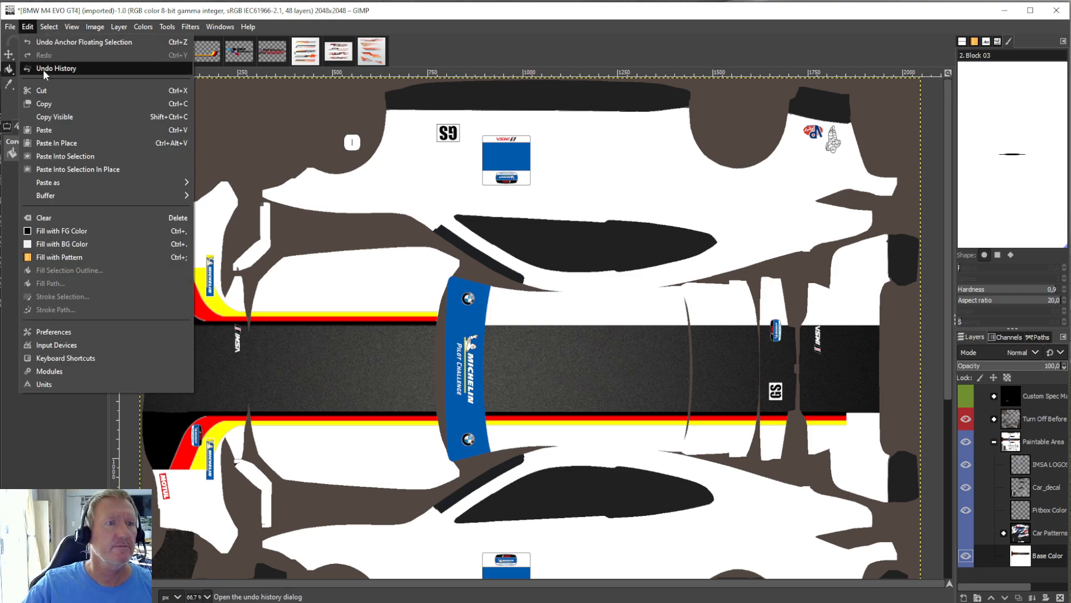
{"action": "left_click", "coordinate": [45, 129]}
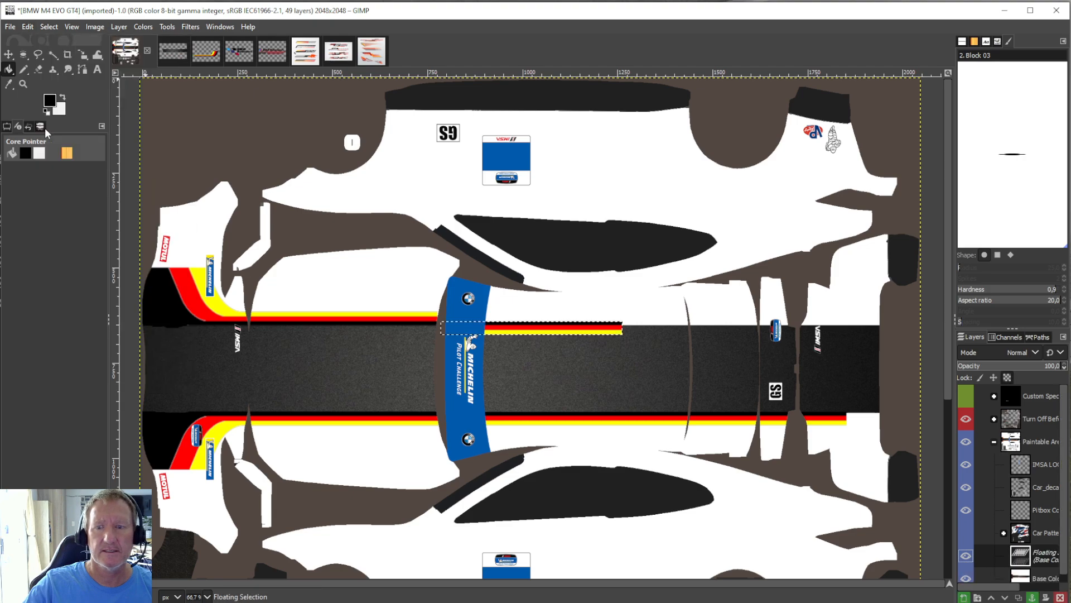
{"action": "left_click", "coordinate": [167, 26]}
{"action": "mouse_move", "coordinate": [195, 68]}
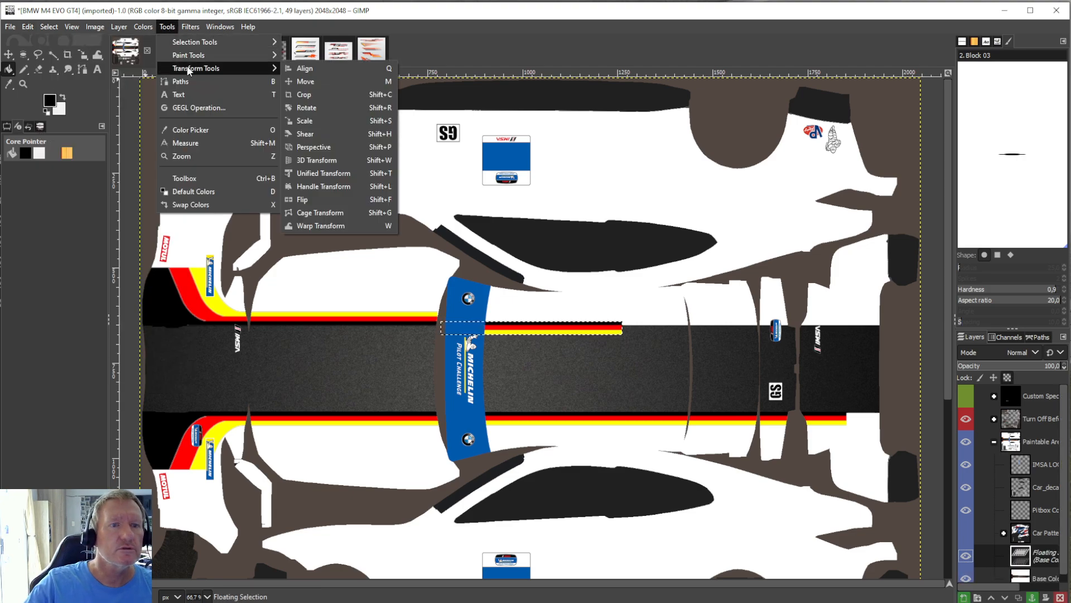
{"action": "left_click", "coordinate": [329, 119]}
{"action": "left_click_drag", "start_coordinate": [539, 333], "coordinate": [945, 427]}
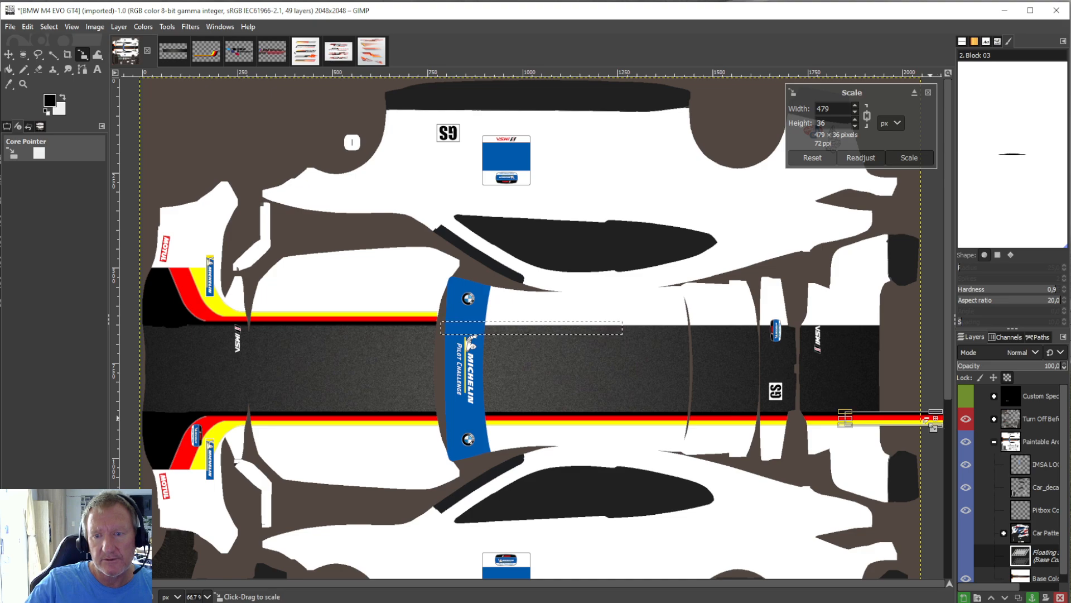
{"action": "left_click", "coordinate": [8, 70]}
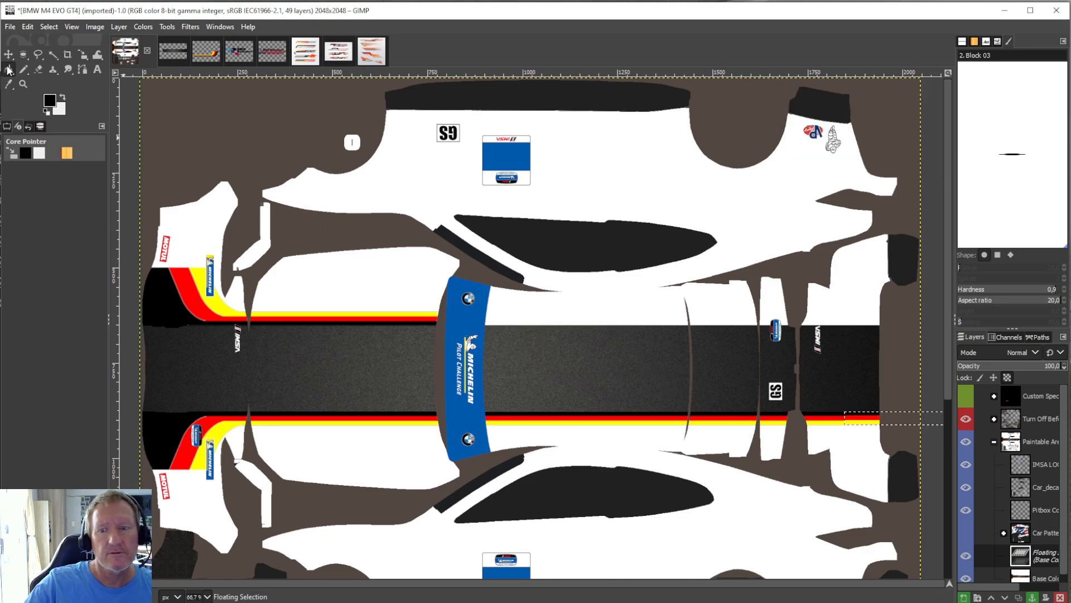
{"action": "right_click", "coordinate": [1040, 557]}
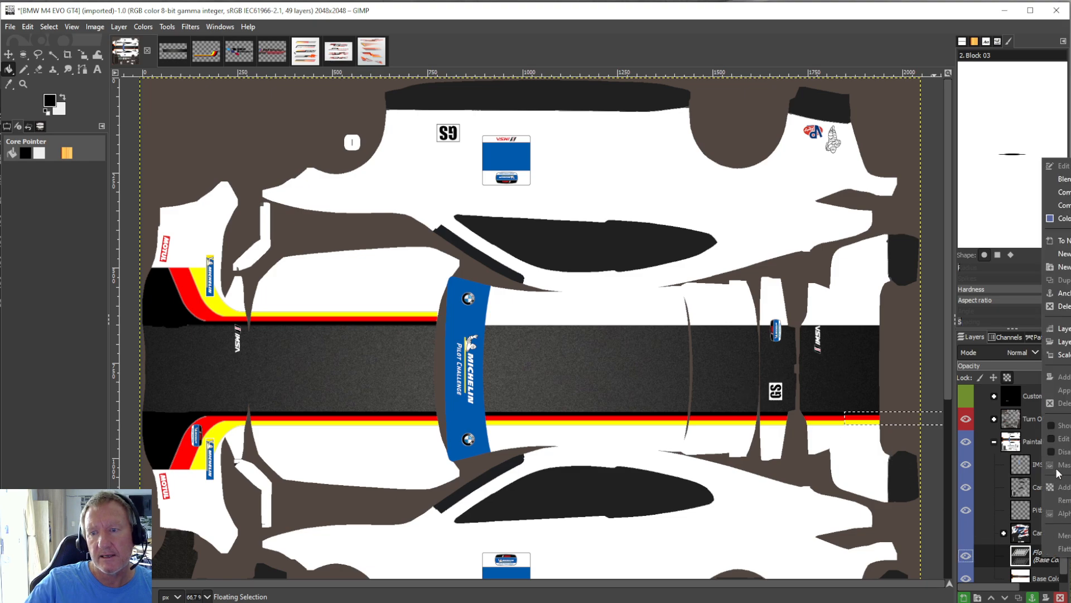
{"action": "left_click", "coordinate": [1064, 306]}
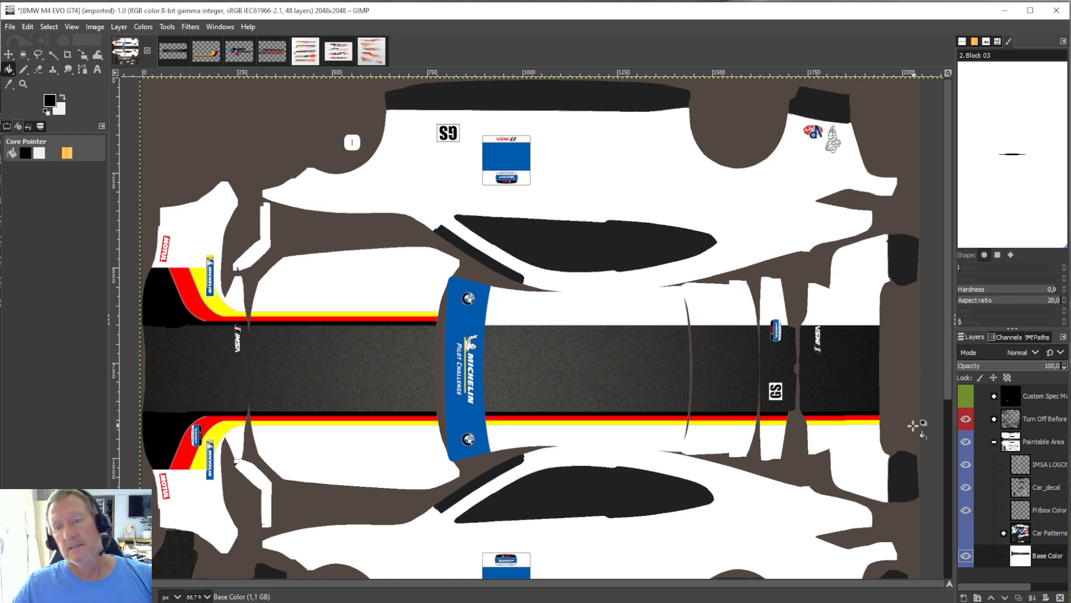
Undo the last anchoring, rescale the floating rear stripe section to about 480 × 36 px, and anchor it to the Base Color layer again.
{"action": "left_click", "coordinate": [28, 27]}
{"action": "left_click", "coordinate": [26, 42]}
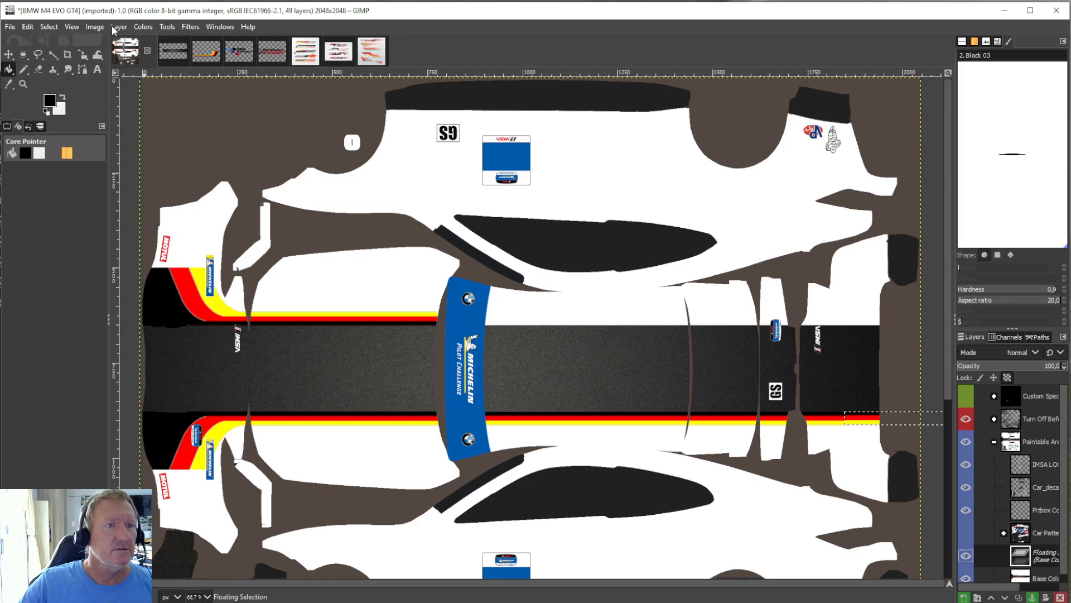
{"action": "left_click", "coordinate": [165, 27]}
{"action": "mouse_move", "coordinate": [190, 67]}
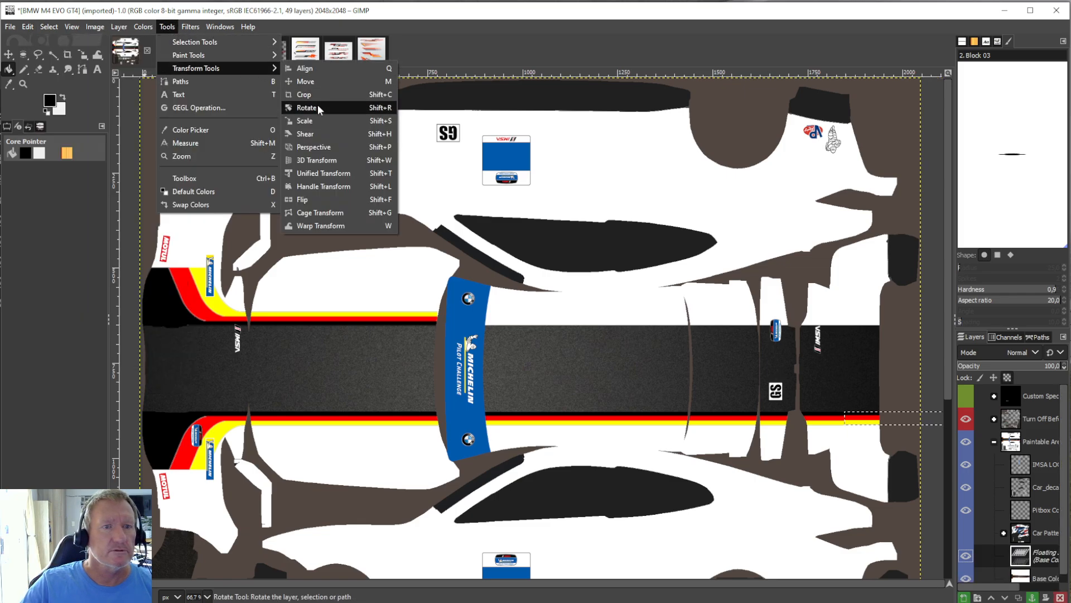
{"action": "left_click", "coordinate": [314, 120]}
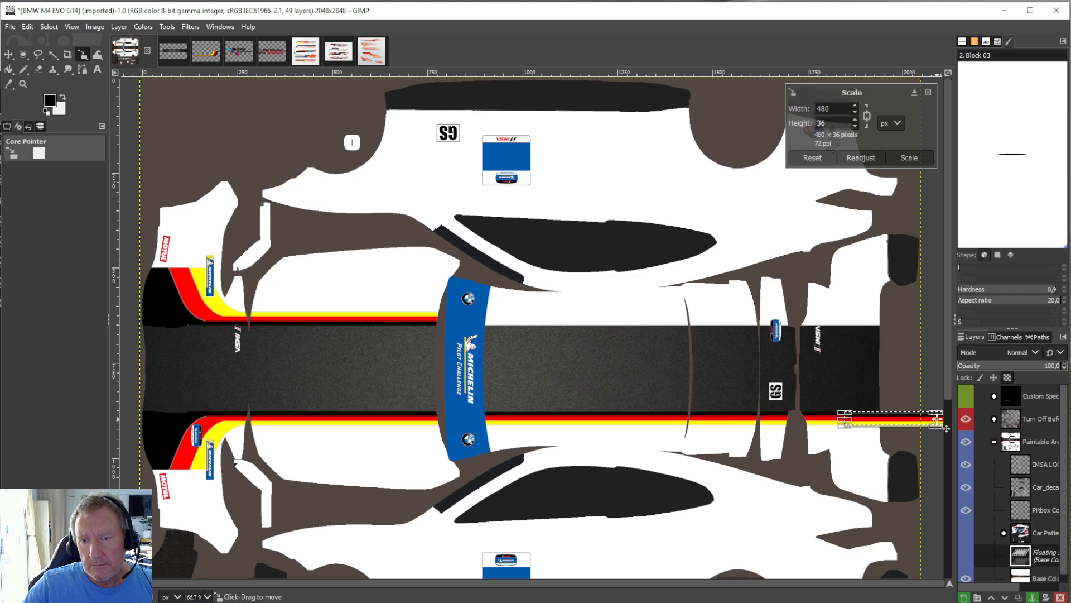
{"action": "left_click", "coordinate": [5, 69]}
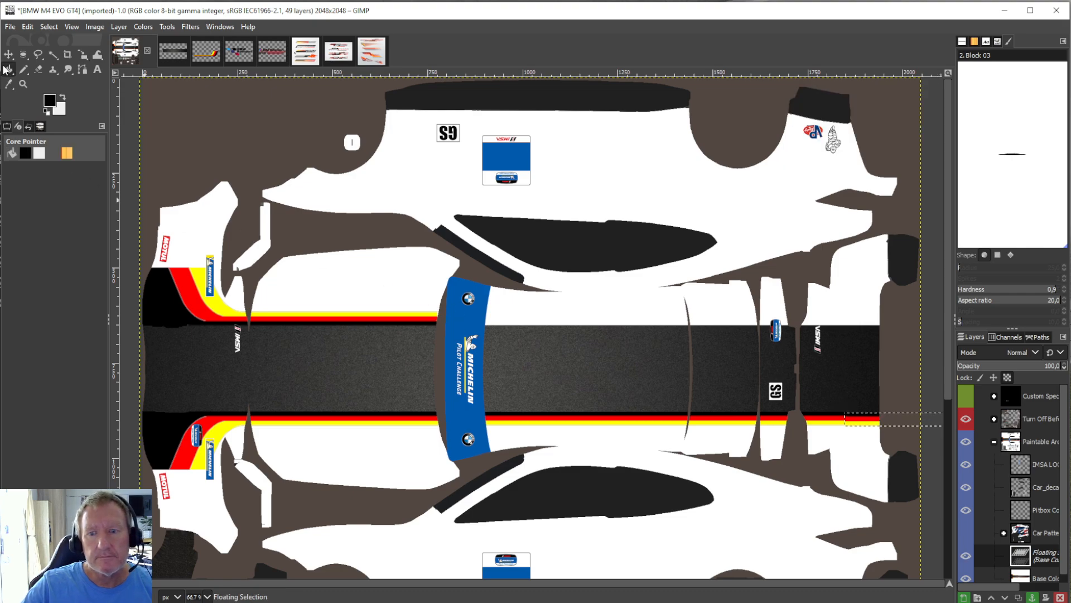
{"action": "right_click", "coordinate": [1041, 556]}
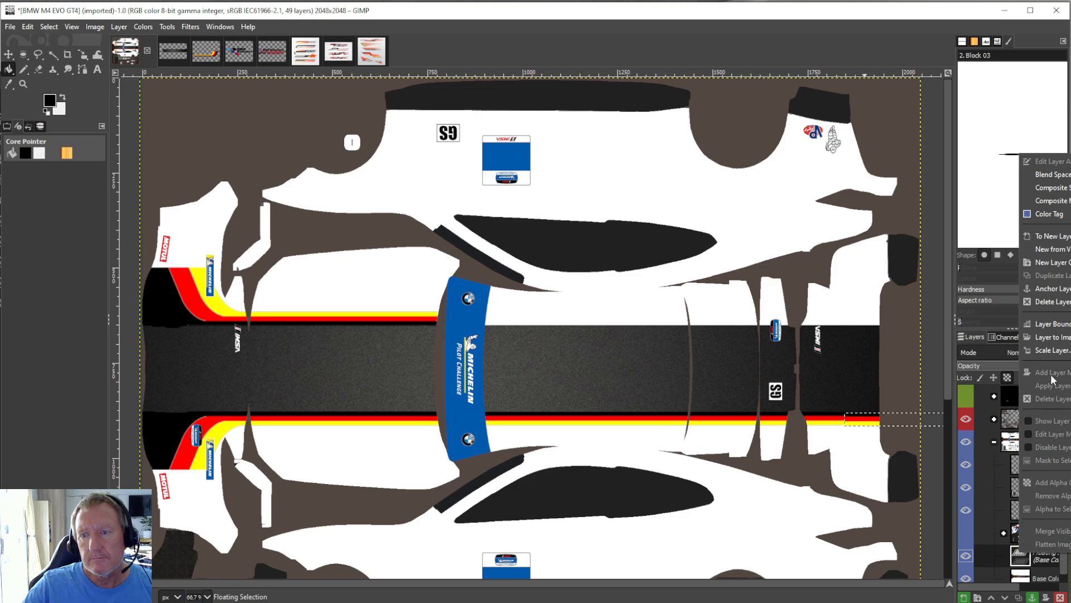
{"action": "left_click", "coordinate": [1050, 290]}
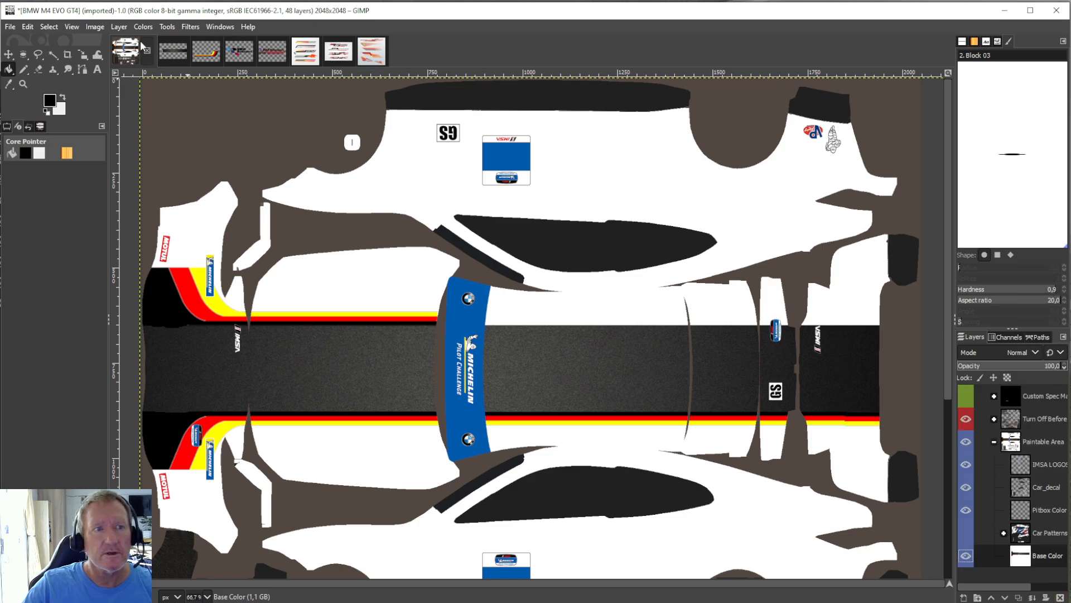
Undo the last anchoring, nudge the floating rear section of the lower stripe into line with the stripe ahead, and anchor it to Base Color again.
{"action": "left_click", "coordinate": [28, 27]}
{"action": "left_click", "coordinate": [44, 43]}
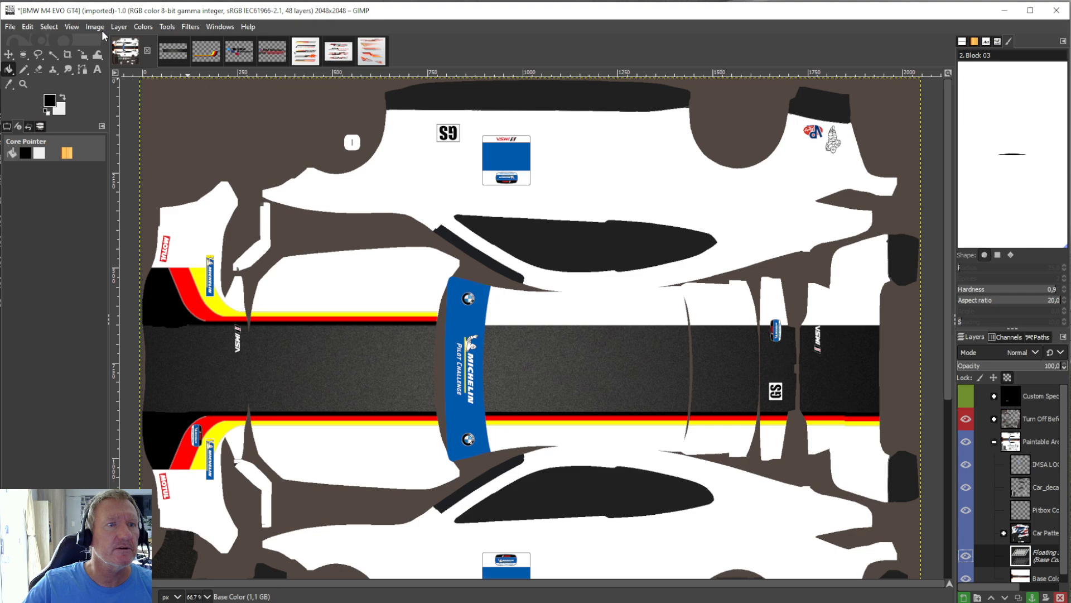
{"action": "left_click", "coordinate": [173, 27]}
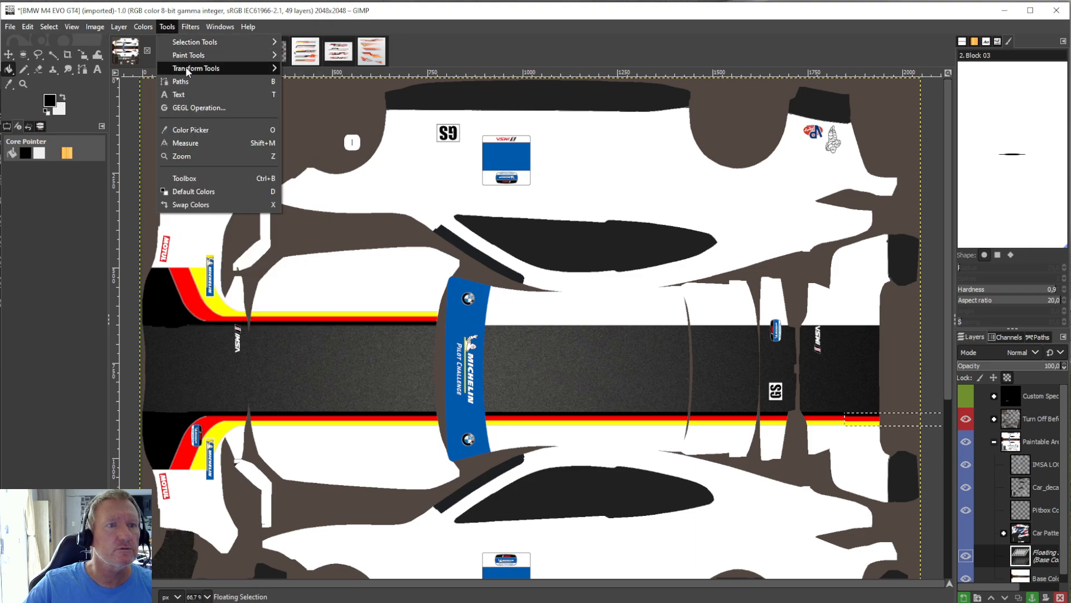
{"action": "mouse_move", "coordinate": [187, 70]}
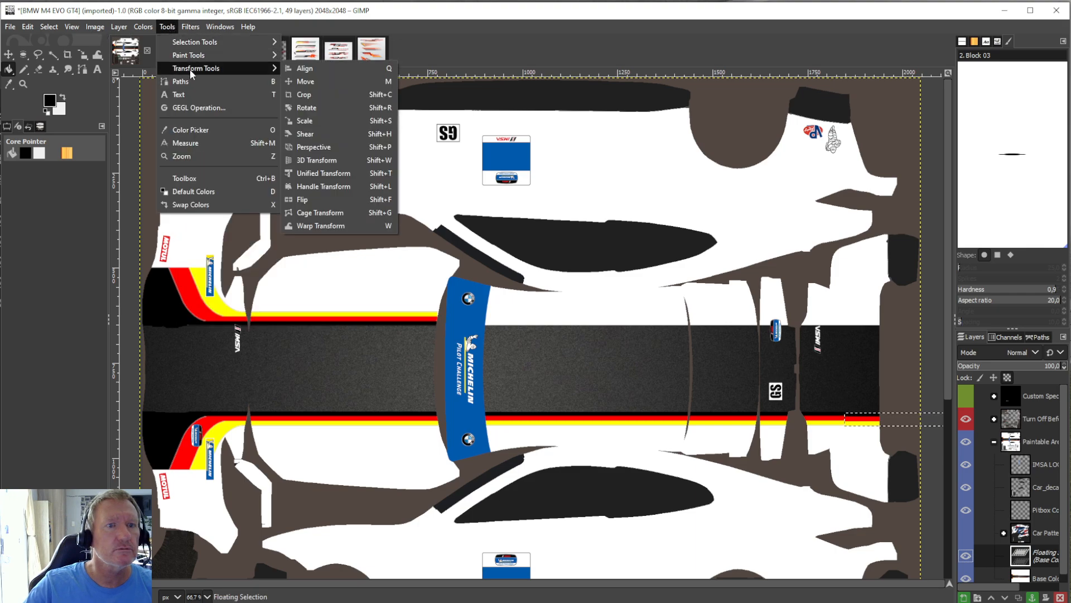
{"action": "left_click", "coordinate": [305, 120]}
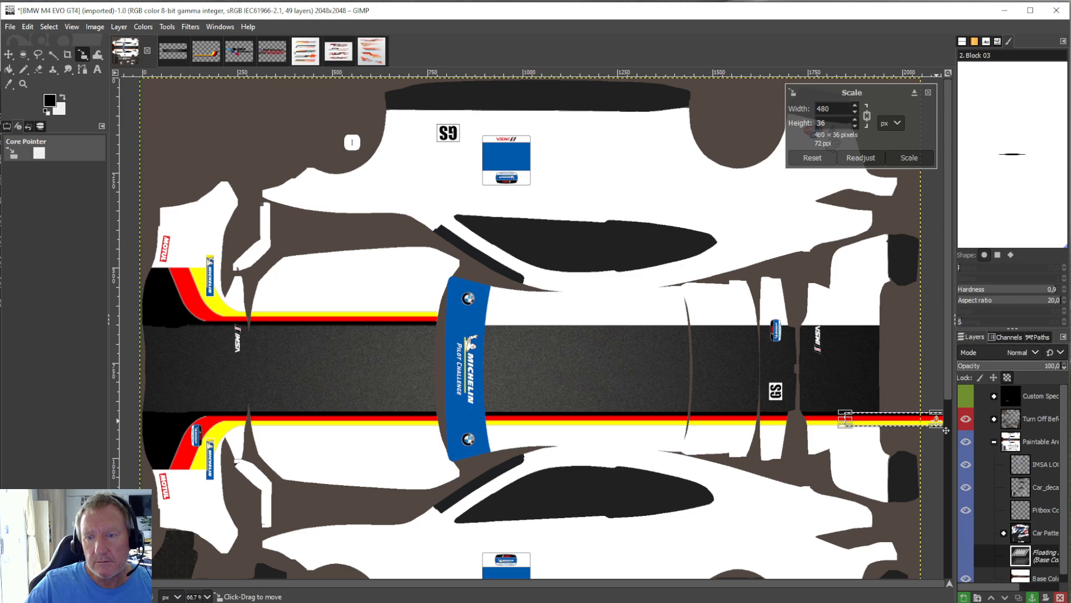
{"action": "left_click", "coordinate": [10, 70]}
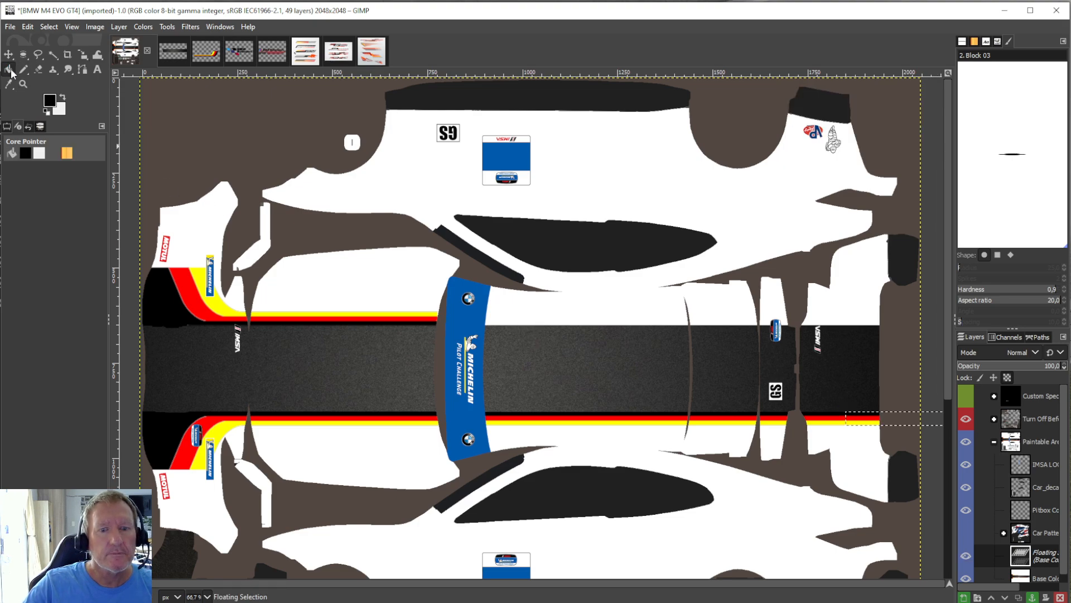
{"action": "right_click", "coordinate": [1019, 558]}
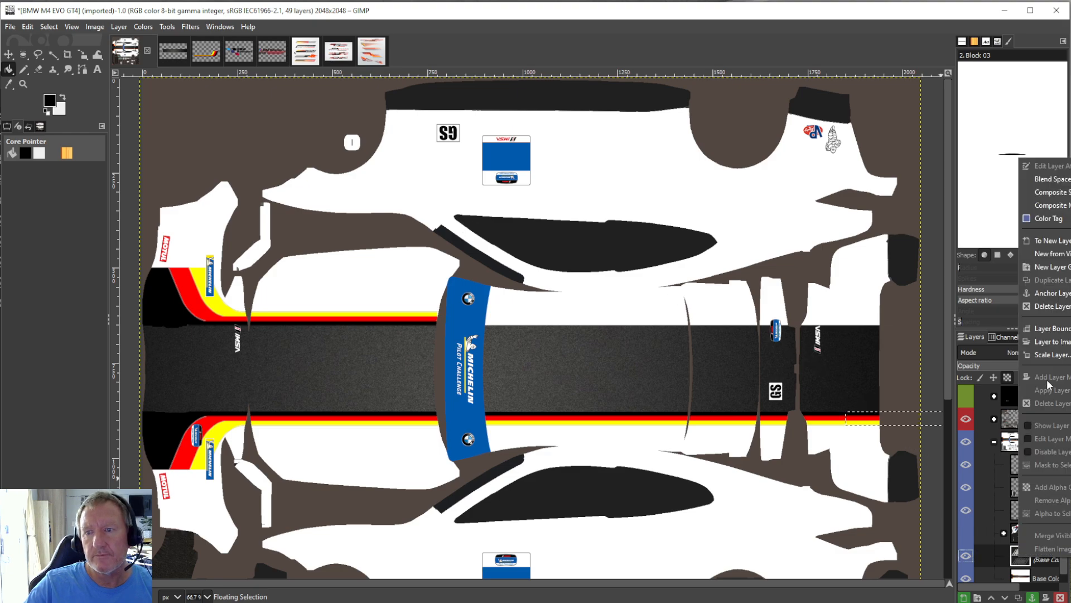
{"action": "left_click", "coordinate": [1058, 301]}
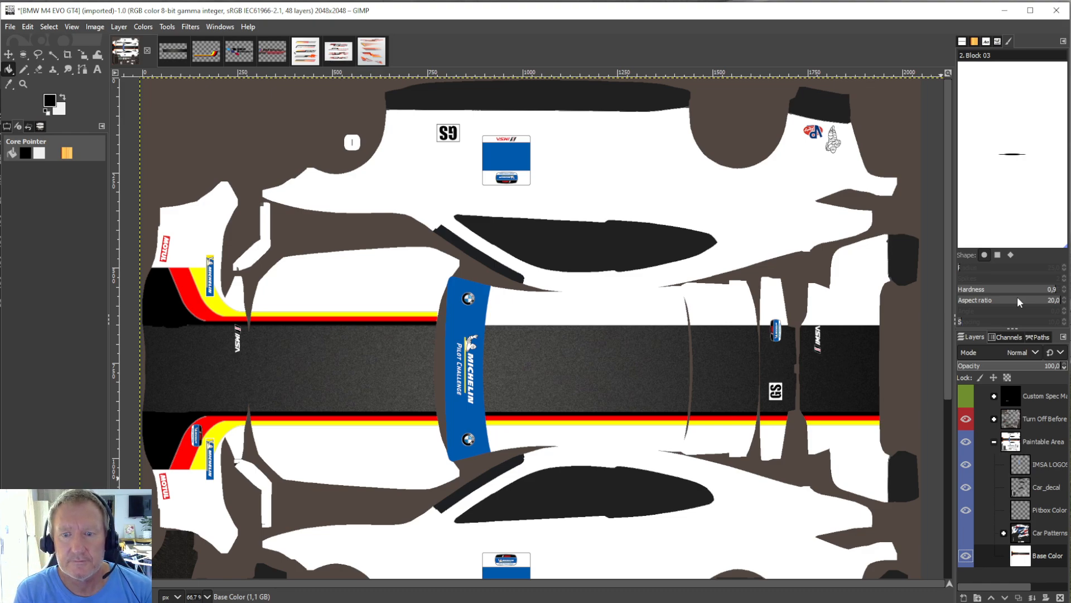
Crop Base Color to the lower stripe behind the windshield banner, about 1043 × 45 px, copy it, and undo the crop.
{"action": "key", "text": "shift+c"}
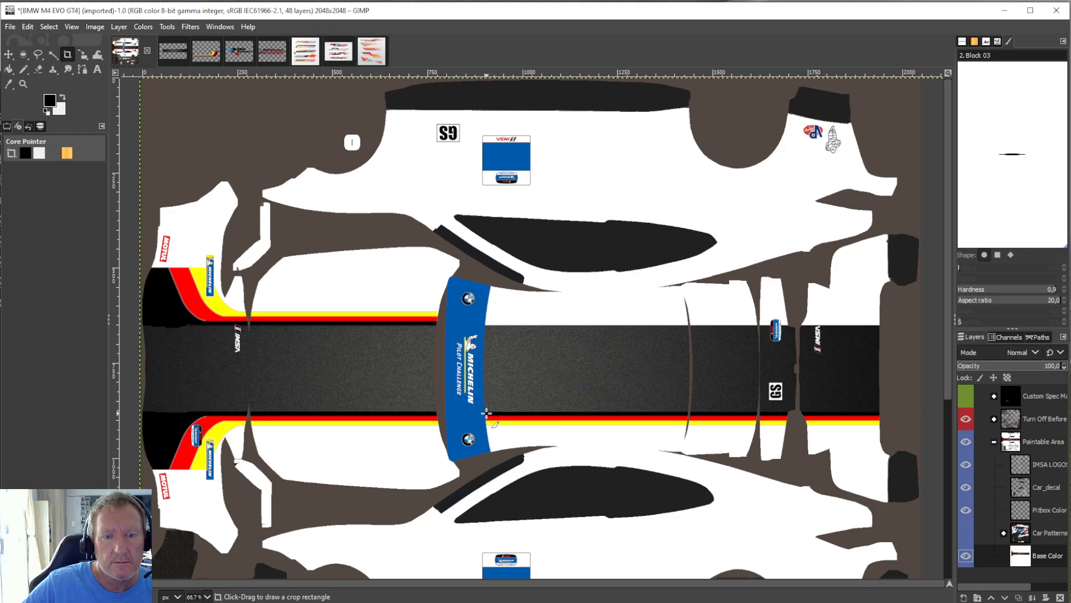
{"action": "left_click_drag", "start_coordinate": [485, 413], "coordinate": [884, 430]}
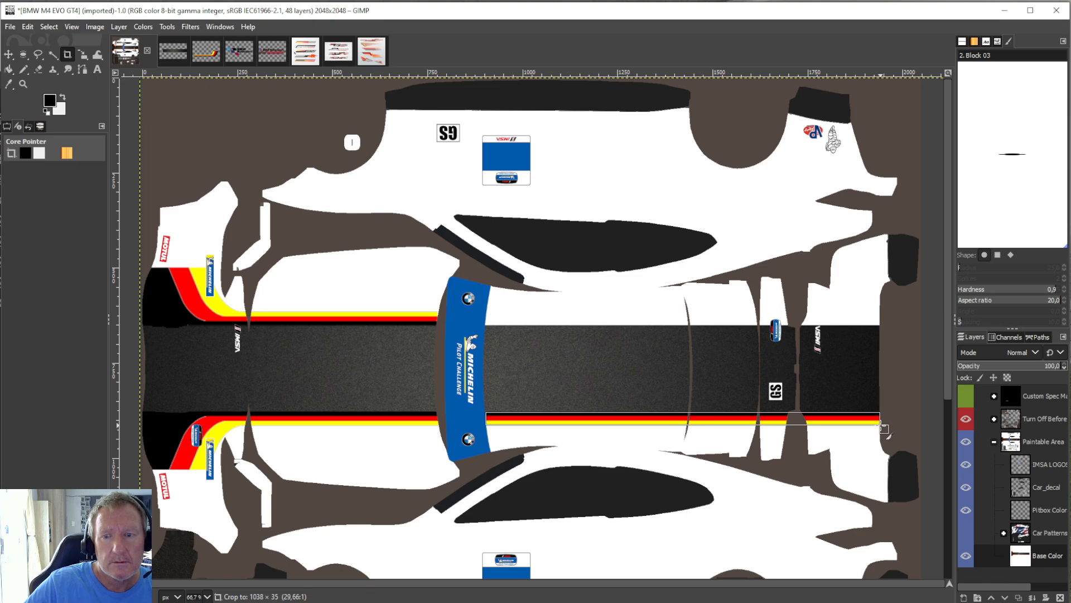
{"action": "left_click_drag", "start_coordinate": [884, 429], "coordinate": [886, 434]}
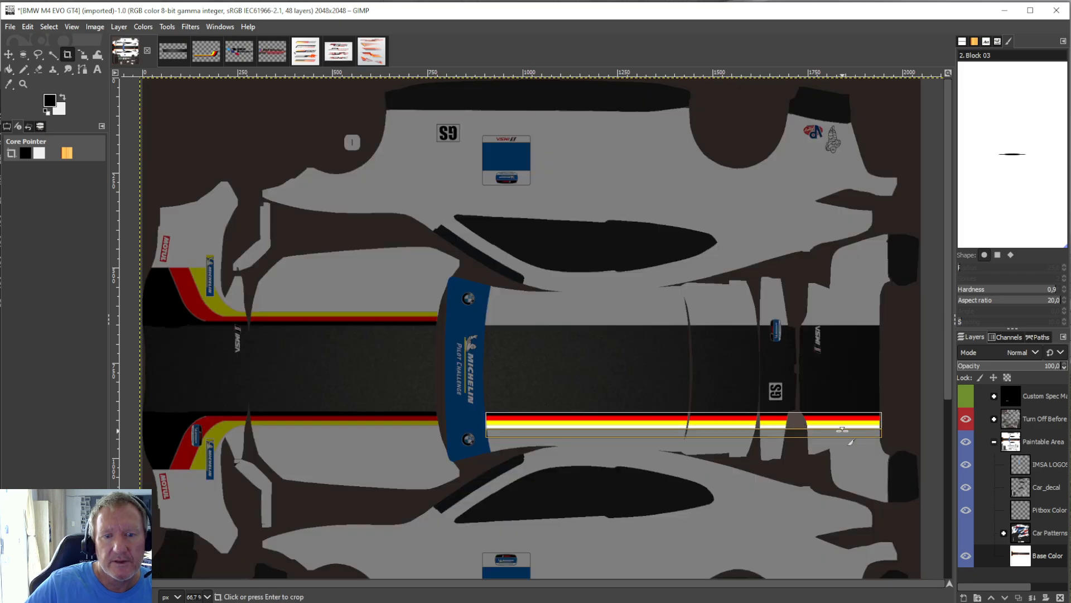
{"action": "key", "text": "Return"}
{"action": "left_click", "coordinate": [30, 27]}
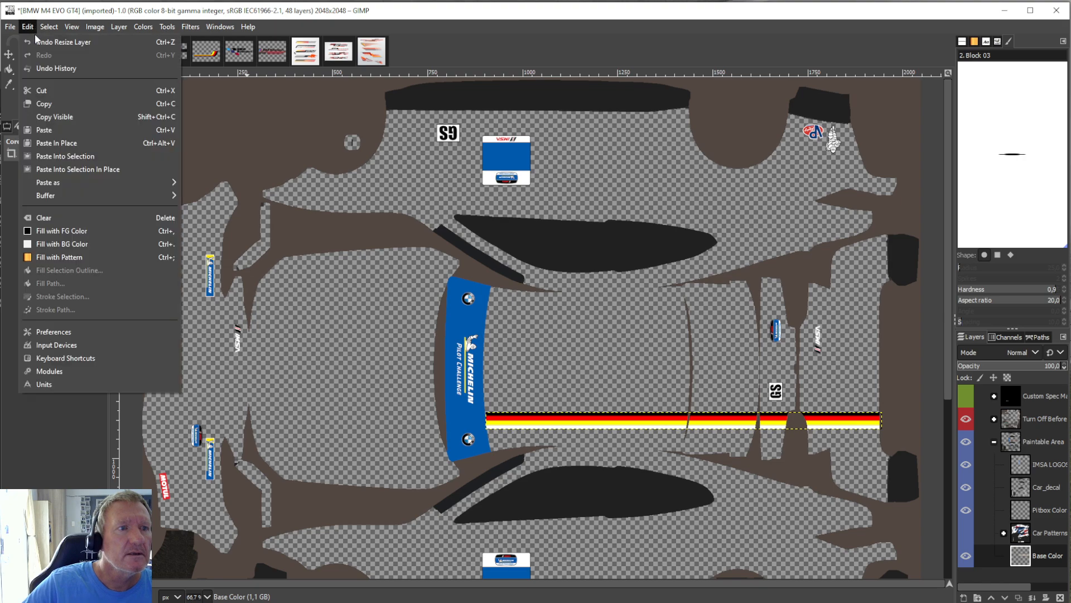
{"action": "left_click", "coordinate": [49, 104]}
{"action": "left_click", "coordinate": [29, 26]}
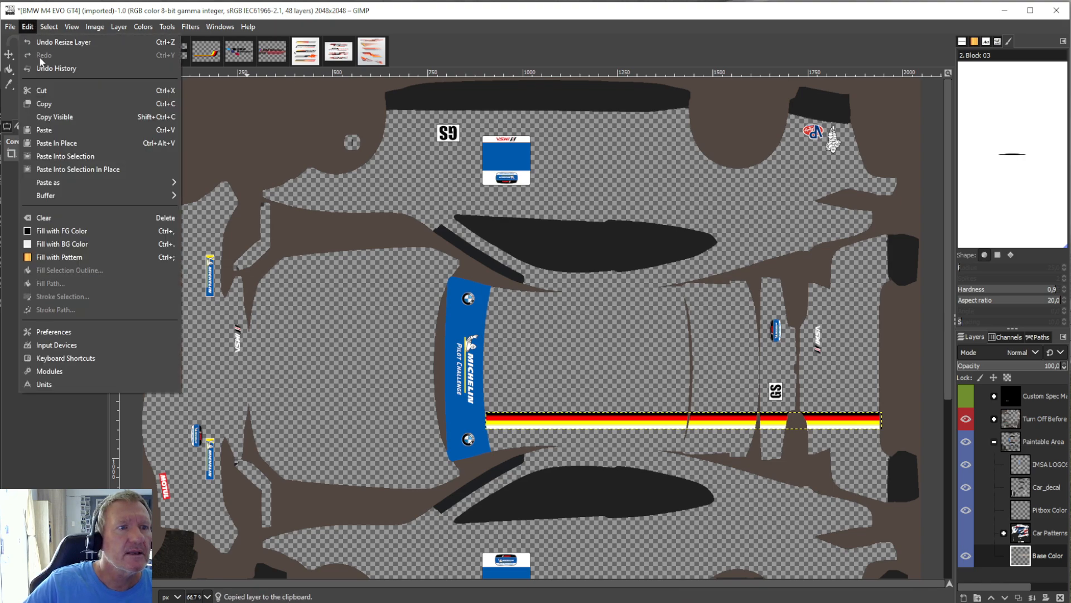
{"action": "left_click", "coordinate": [49, 43]}
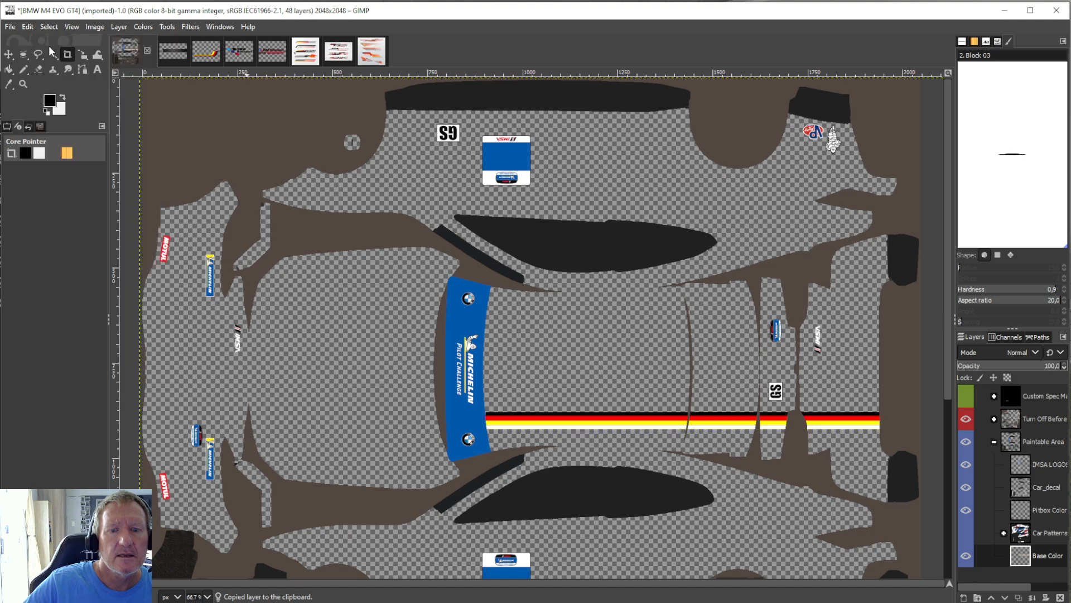
Paste the copied stripe as a floating selection and flip it vertically.
{"action": "left_click", "coordinate": [26, 27]}
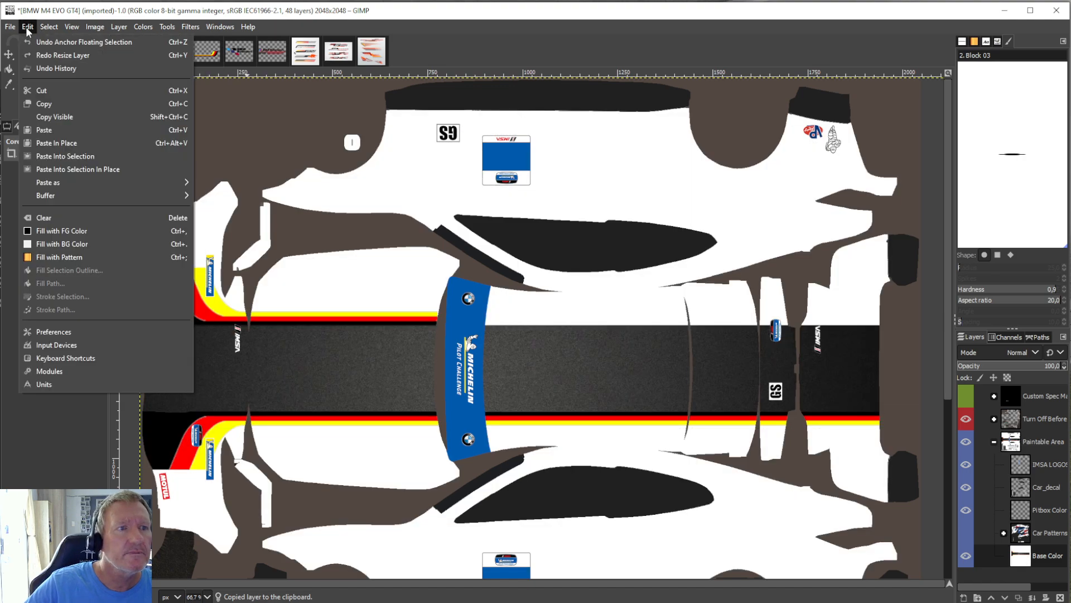
{"action": "left_click", "coordinate": [48, 126]}
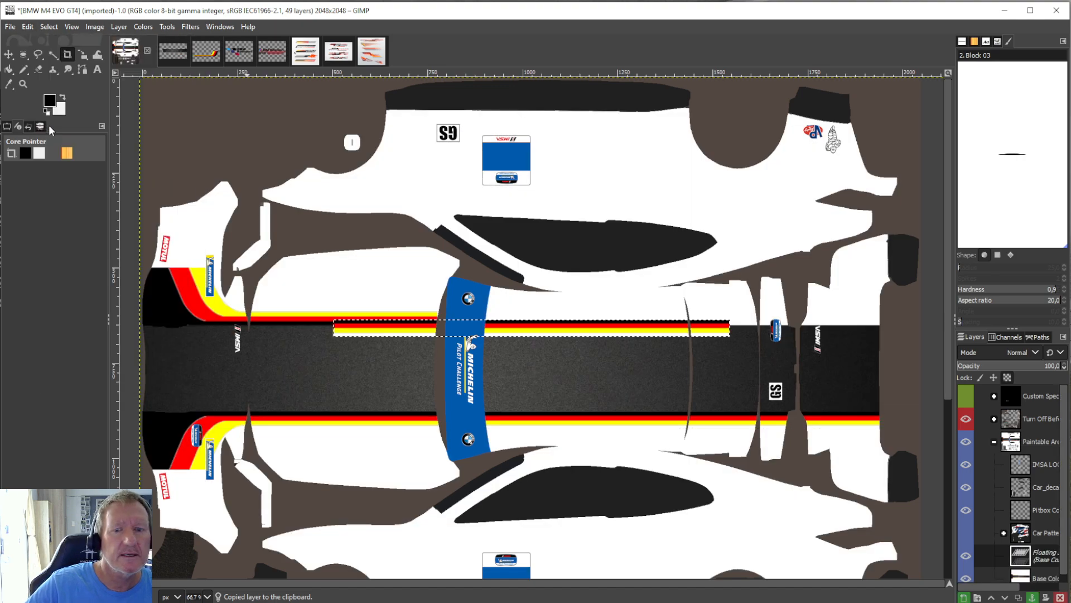
{"action": "left_click", "coordinate": [126, 26]}
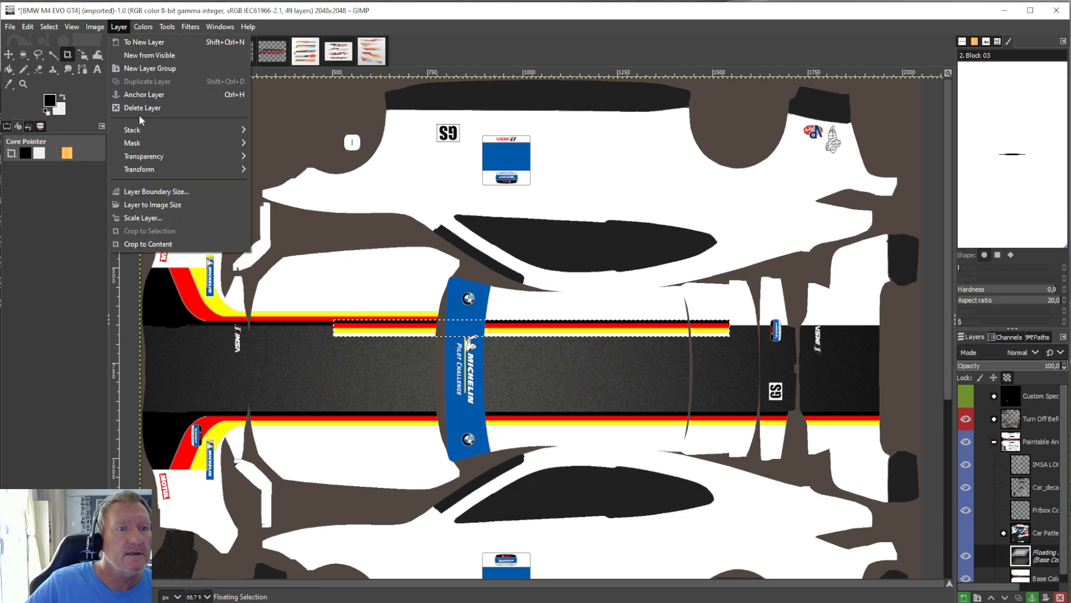
{"action": "mouse_move", "coordinate": [145, 169]}
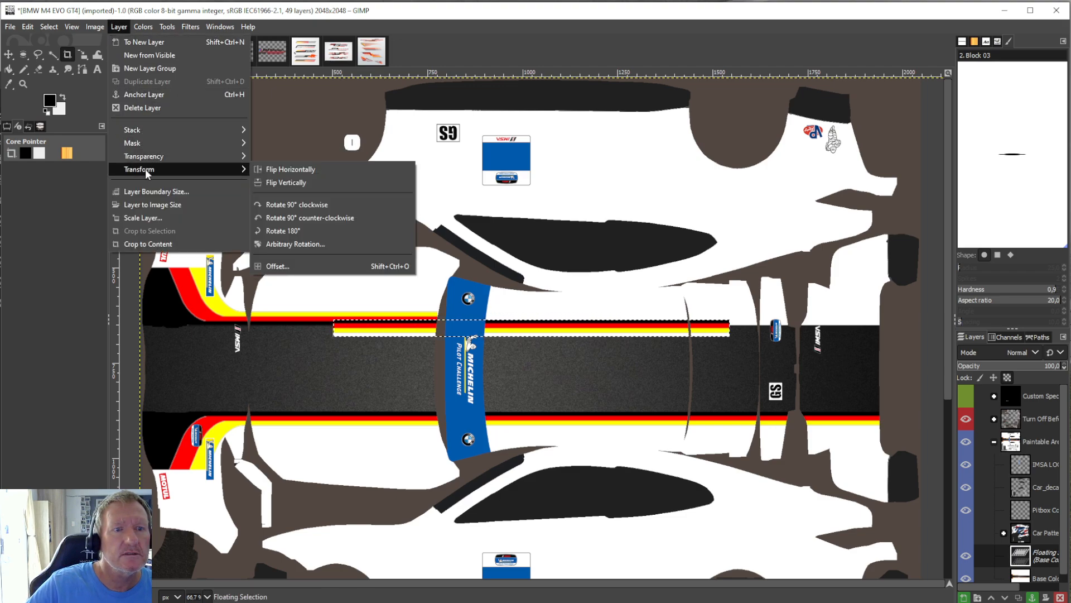
{"action": "left_click", "coordinate": [274, 179]}
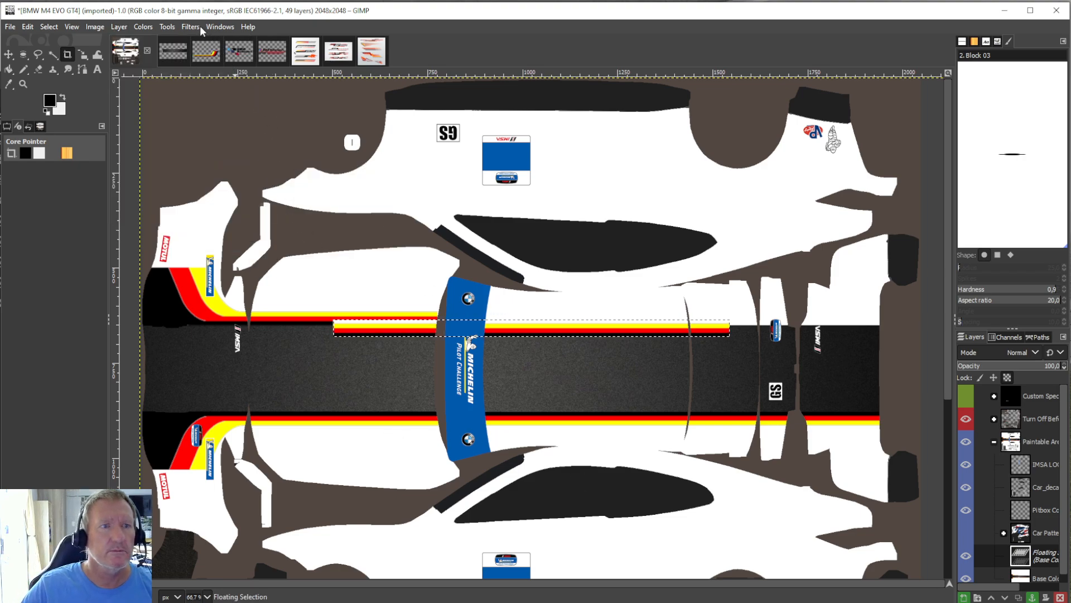
Place the flipped stripe along the dark band's upper edge, directly behind the blue windshield banner, and anchor it to Base Color.
{"action": "left_click", "coordinate": [170, 27]}
{"action": "mouse_move", "coordinate": [193, 67]}
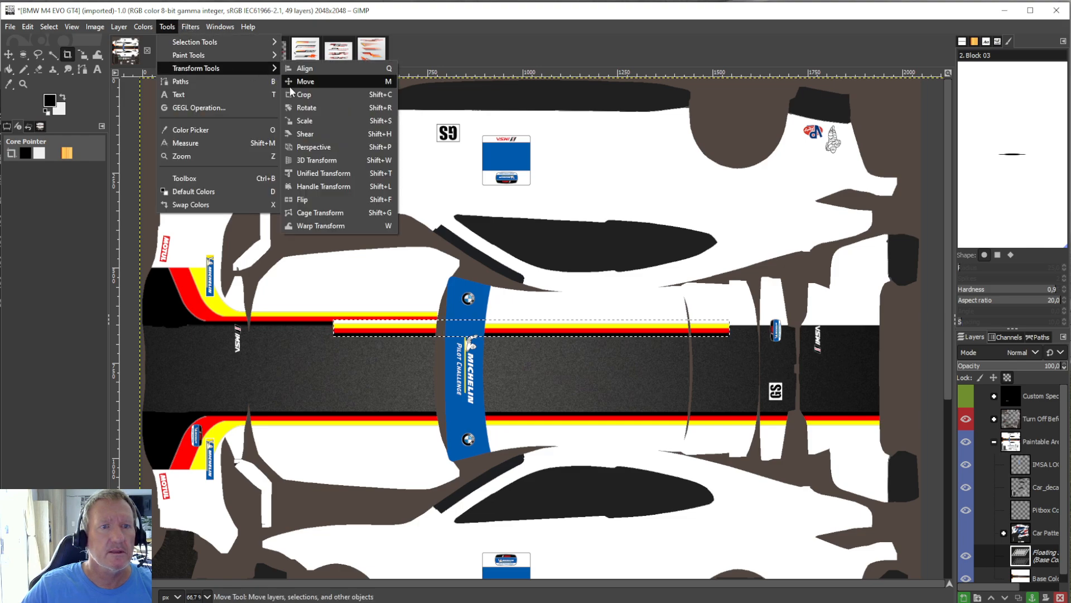
{"action": "left_click", "coordinate": [305, 120]}
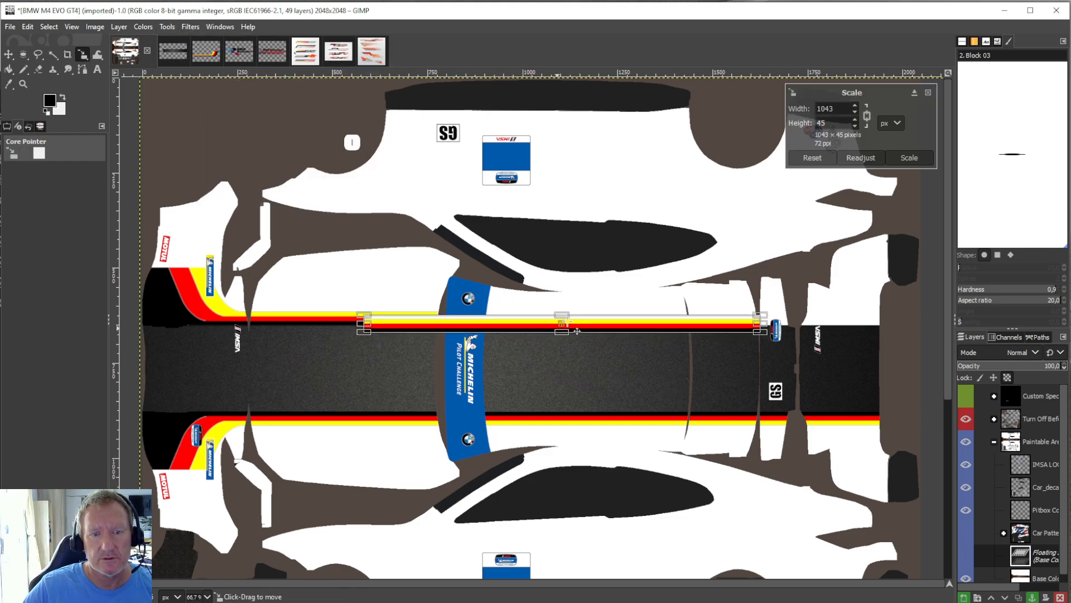
{"action": "left_click_drag", "start_coordinate": [577, 331], "coordinate": [693, 326]}
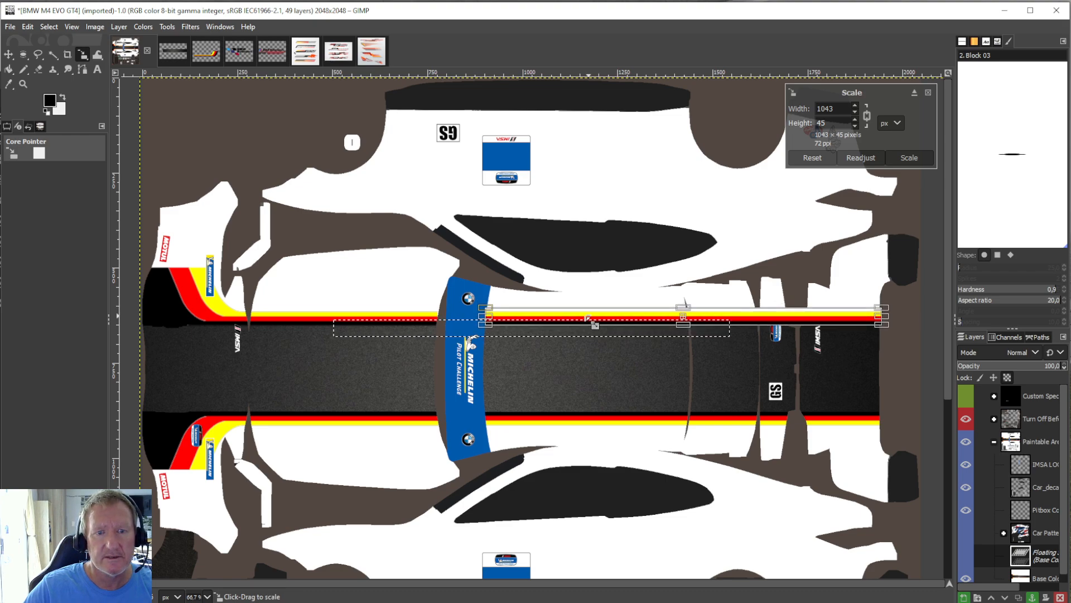
{"action": "left_click", "coordinate": [9, 70]}
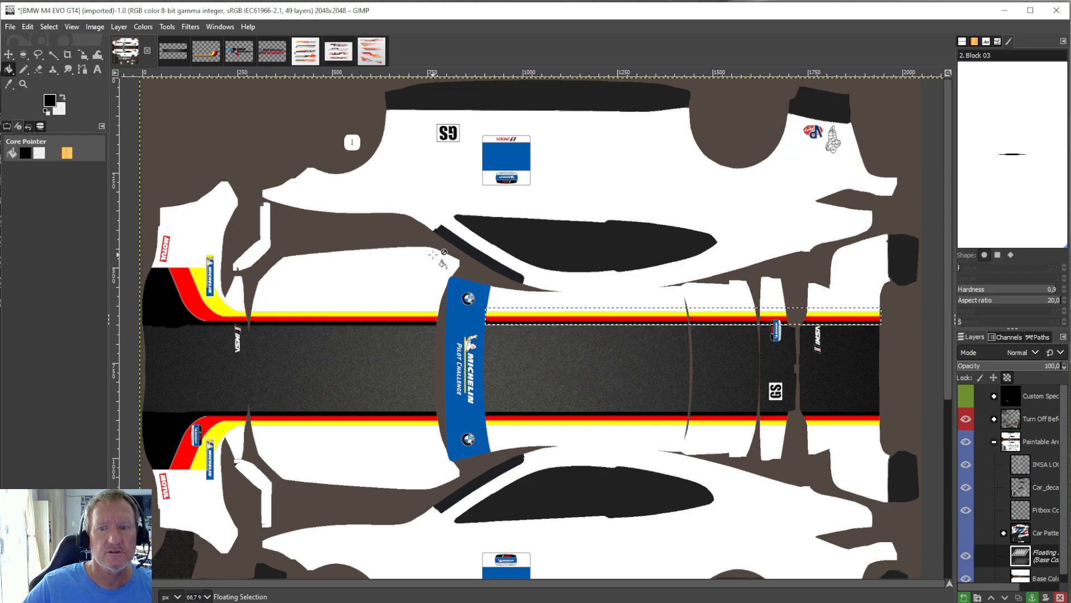
{"action": "right_click", "coordinate": [1034, 552]}
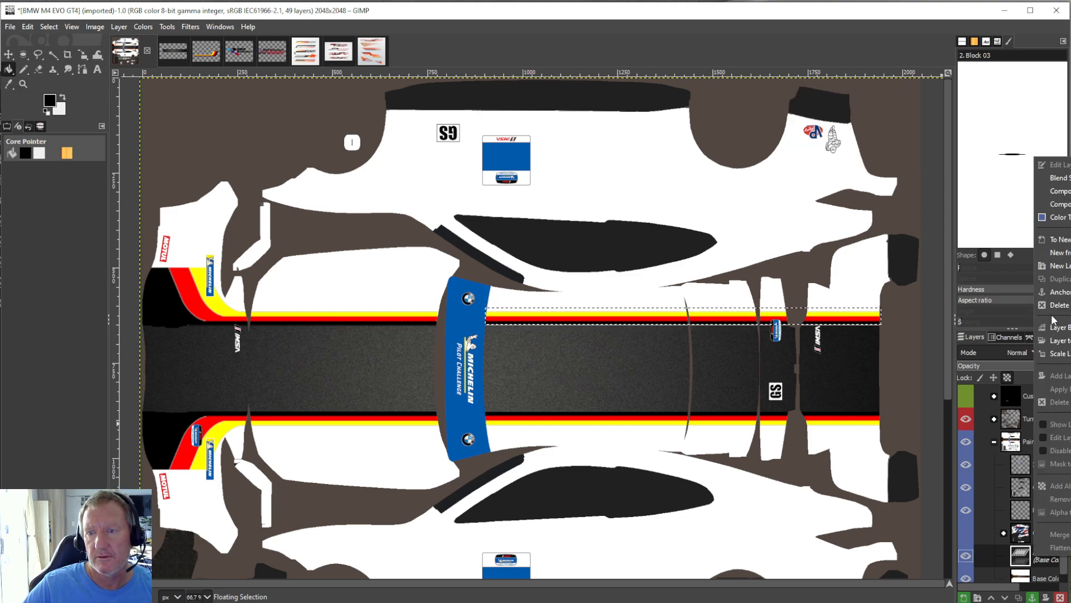
{"action": "left_click", "coordinate": [1057, 292]}
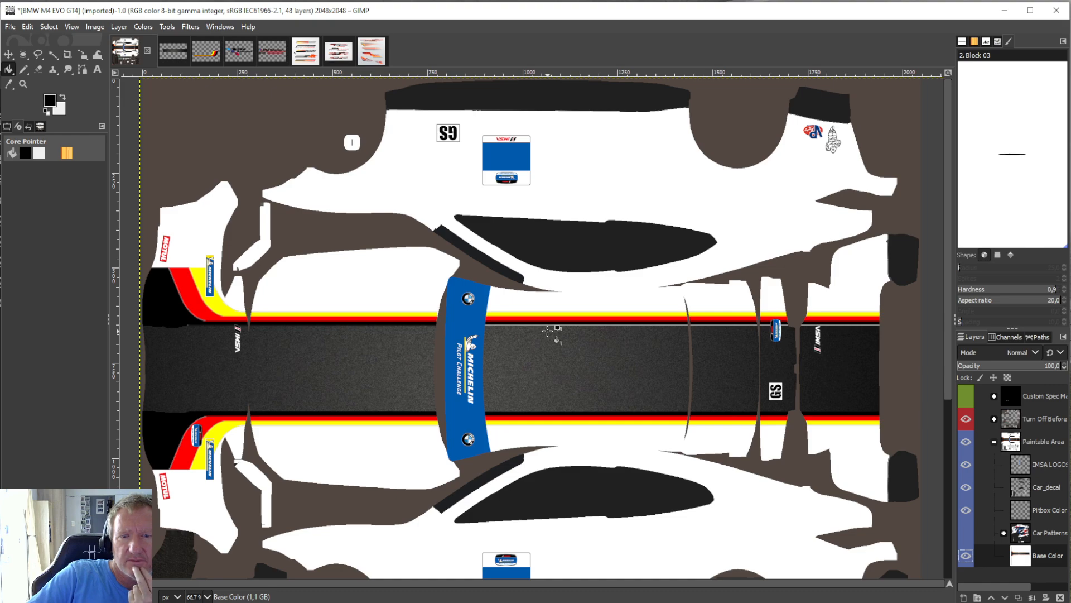
Undo the last anchoring, rescale the floating upper stripe to 1043 × 46 px over the band's edge, and anchor it again.
{"action": "left_click", "coordinate": [30, 27]}
{"action": "left_click", "coordinate": [36, 40]}
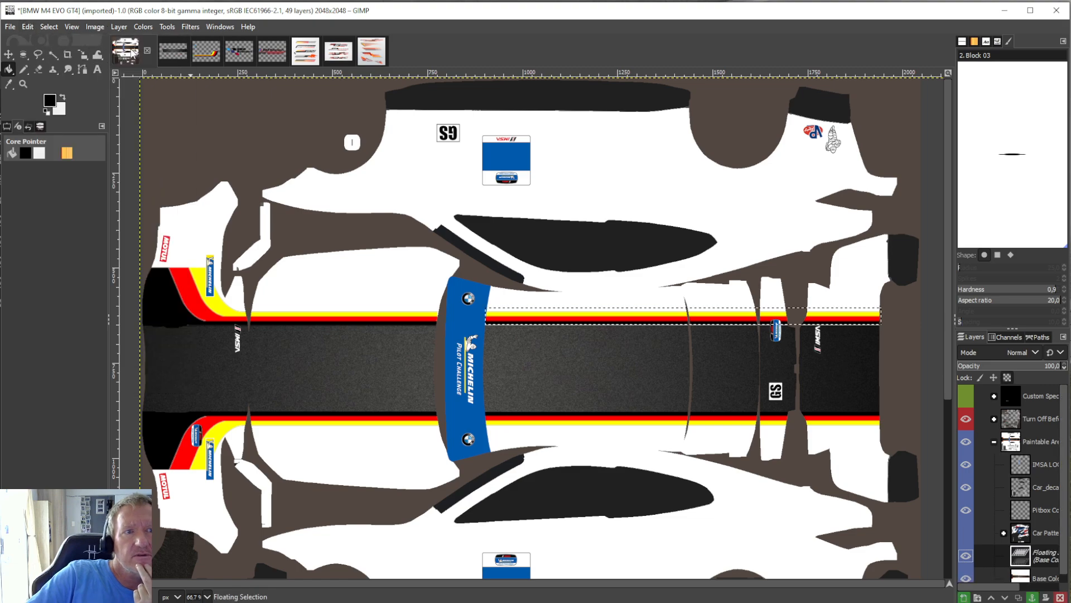
{"action": "left_click", "coordinate": [172, 28]}
{"action": "mouse_move", "coordinate": [180, 42]}
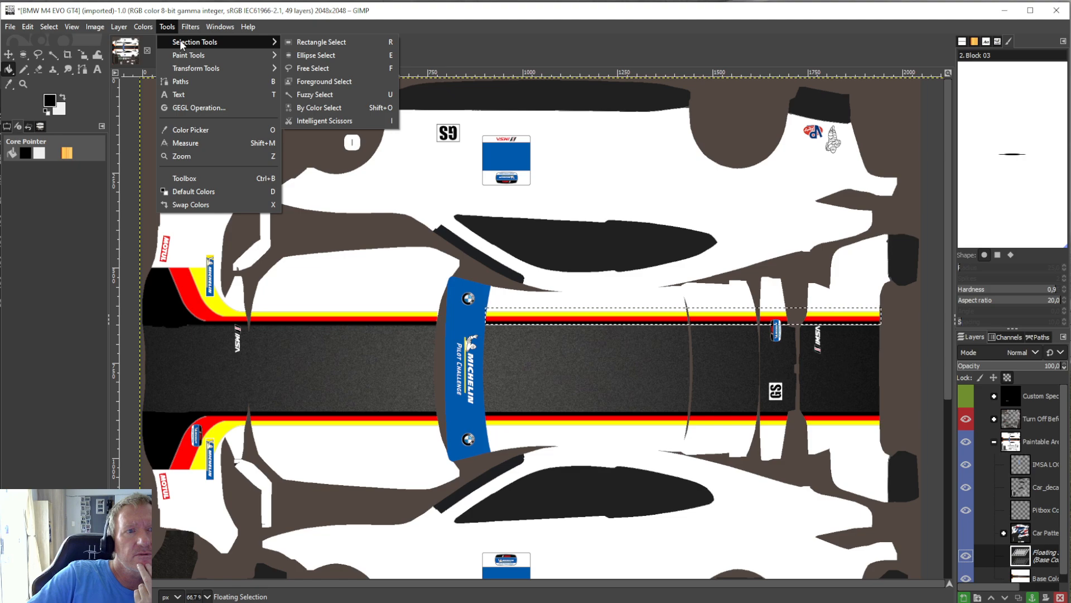
{"action": "mouse_move", "coordinate": [193, 68]}
{"action": "left_click", "coordinate": [313, 121]}
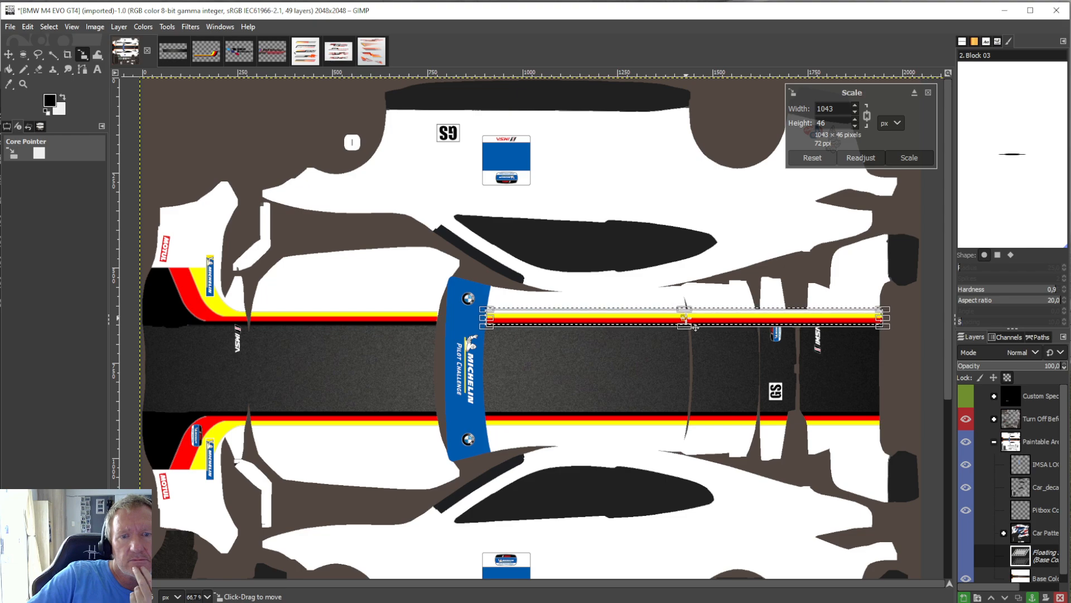
{"action": "left_click", "coordinate": [9, 69]}
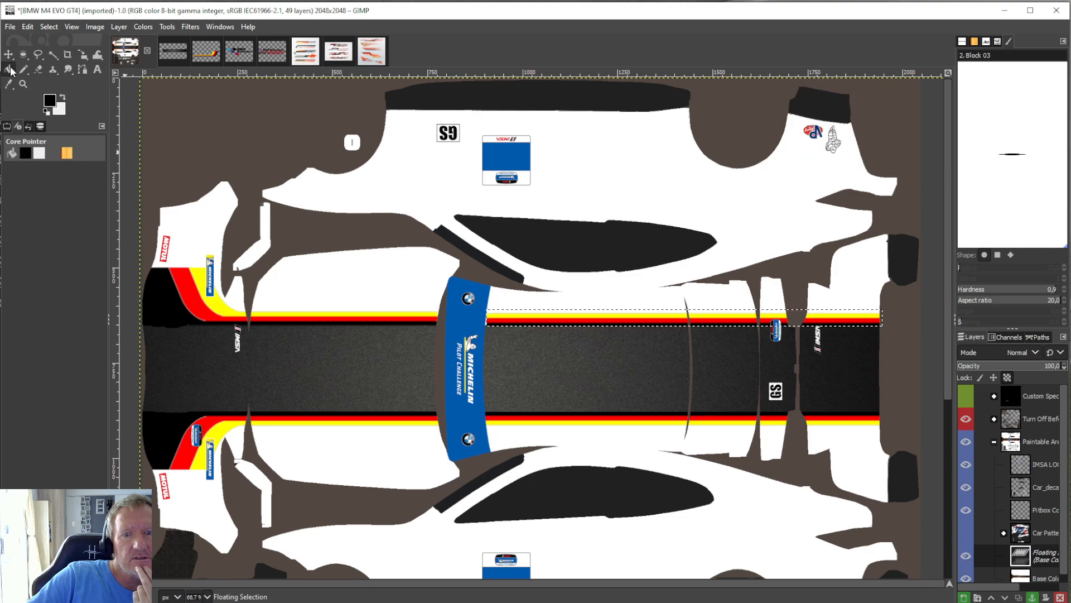
{"action": "right_click", "coordinate": [1022, 555]}
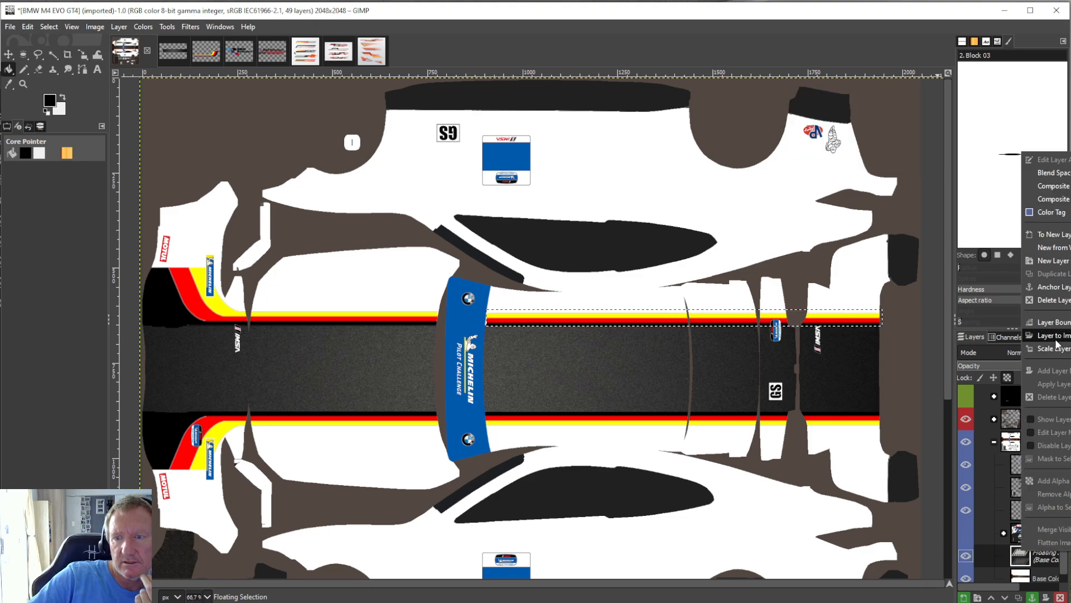
{"action": "left_click", "coordinate": [1055, 294]}
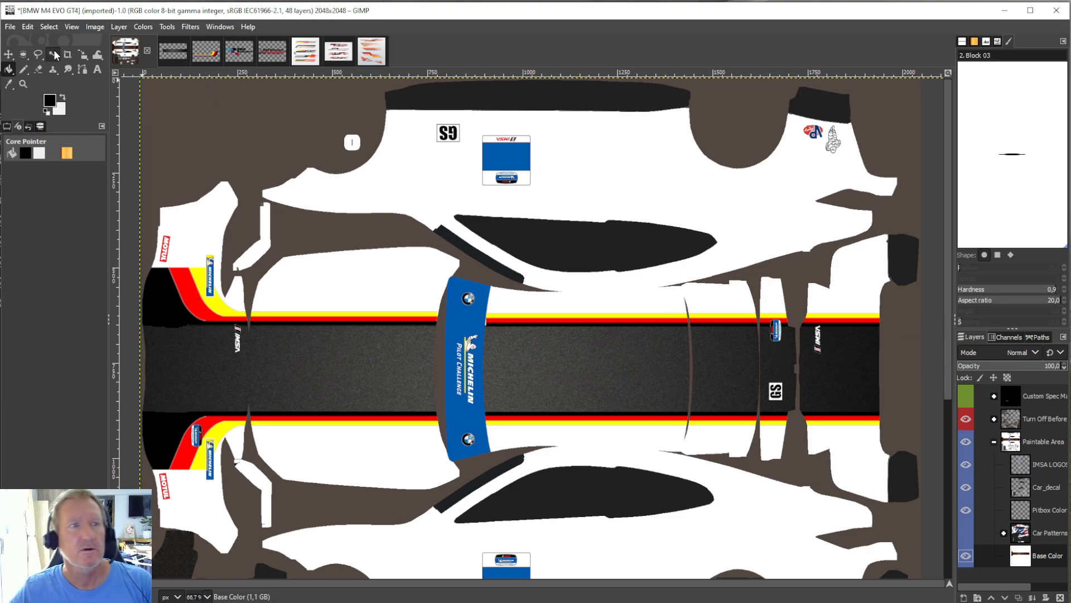
Undo the anchoring once more, rescale the upper rear stripe to 1043 × 47 px, and anchor it to Base Color.
{"action": "left_click", "coordinate": [27, 26]}
{"action": "left_click", "coordinate": [56, 144]}
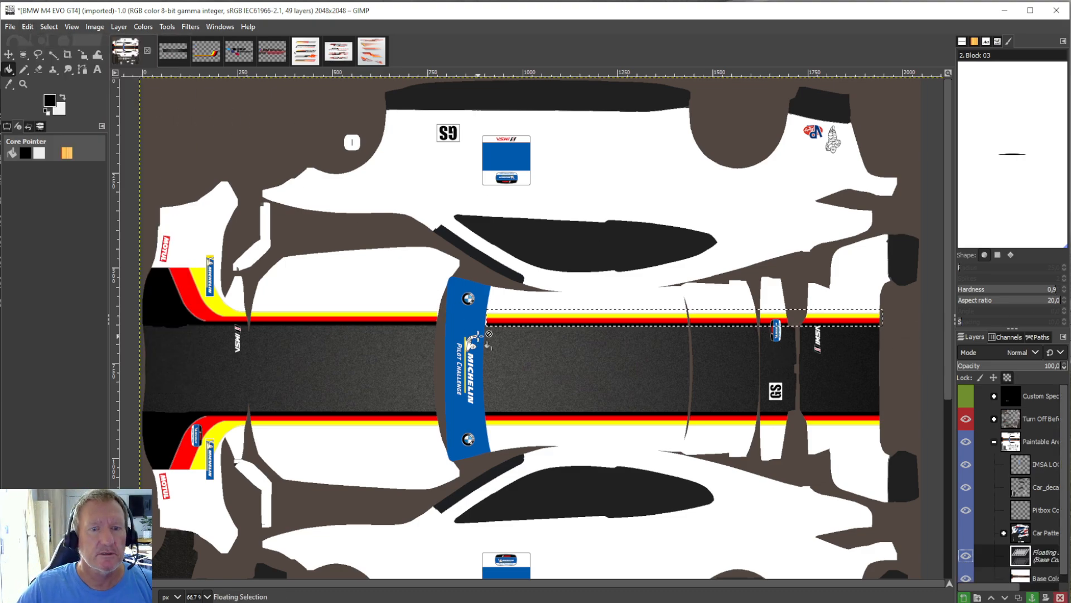
{"action": "left_click", "coordinate": [167, 26]}
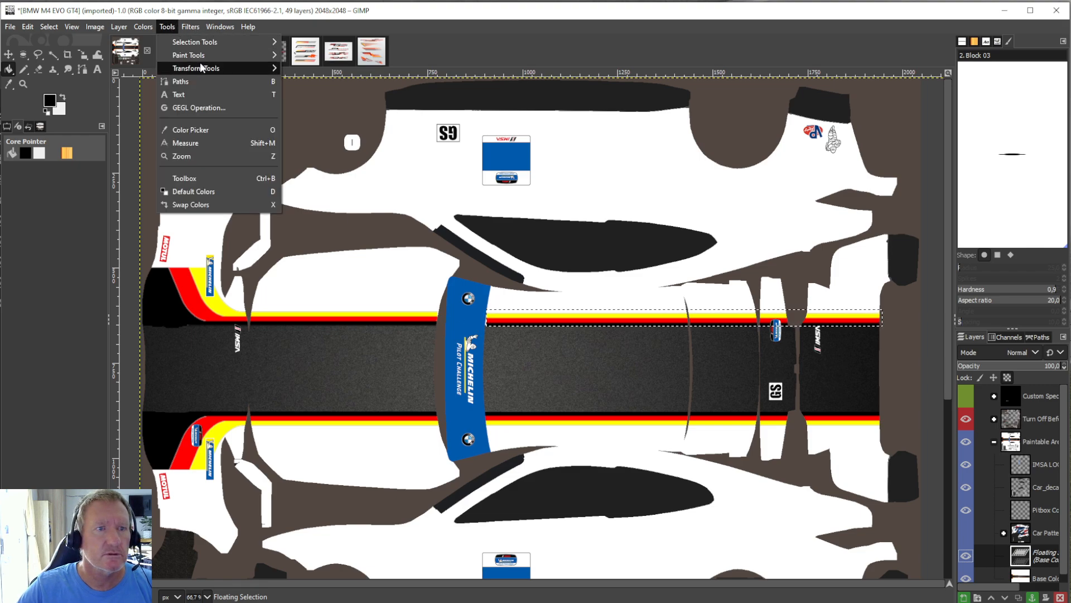
{"action": "mouse_move", "coordinate": [202, 68]}
{"action": "left_click", "coordinate": [312, 120]}
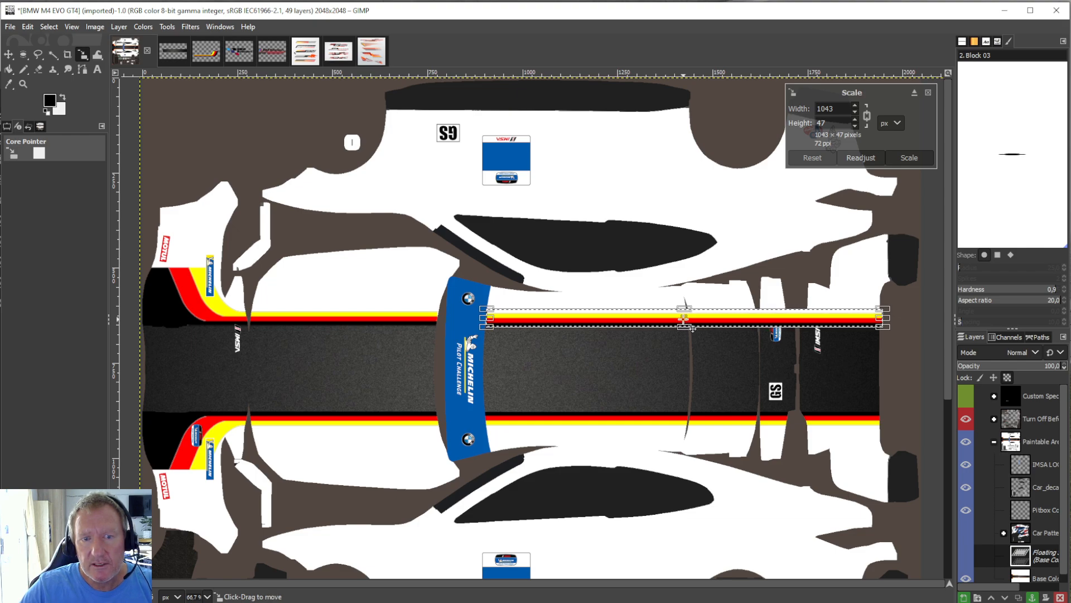
{"action": "key", "text": "shift+b"}
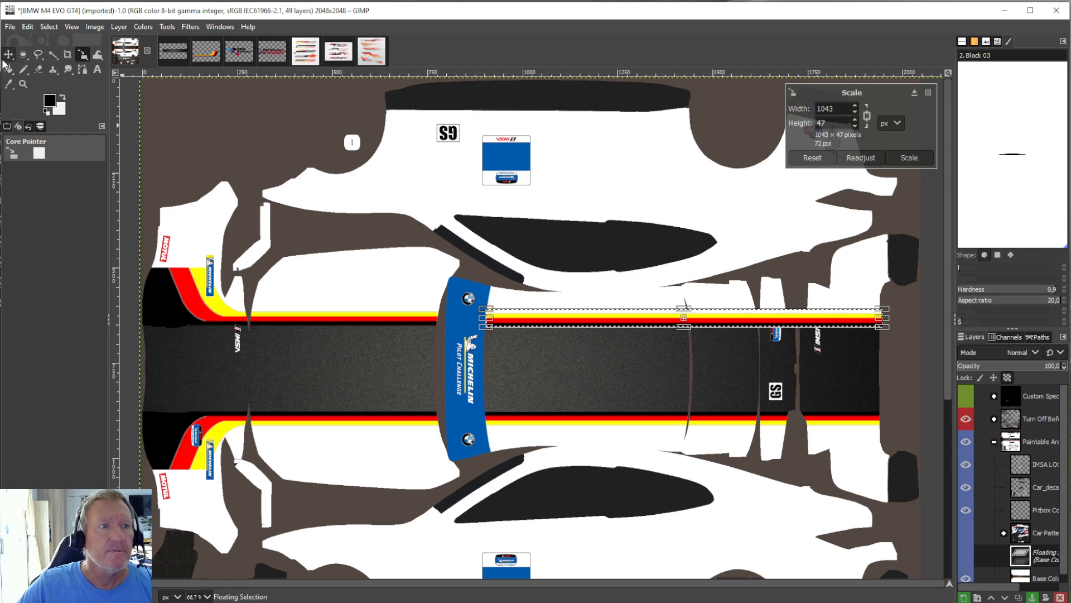
{"action": "key", "text": "ctrl+h"}
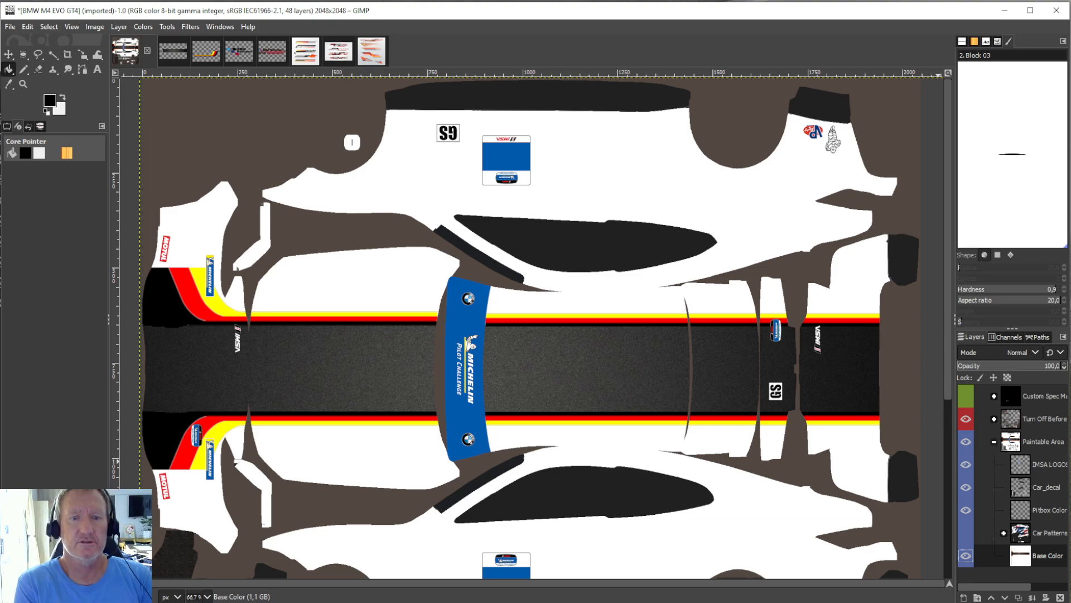
Save the livery as NEW1.xcf in the Desktop folder iracing cars, inside mycars.psd/BMW.GT4.
{"action": "left_click", "coordinate": [10, 26]}
{"action": "left_click", "coordinate": [67, 143]}
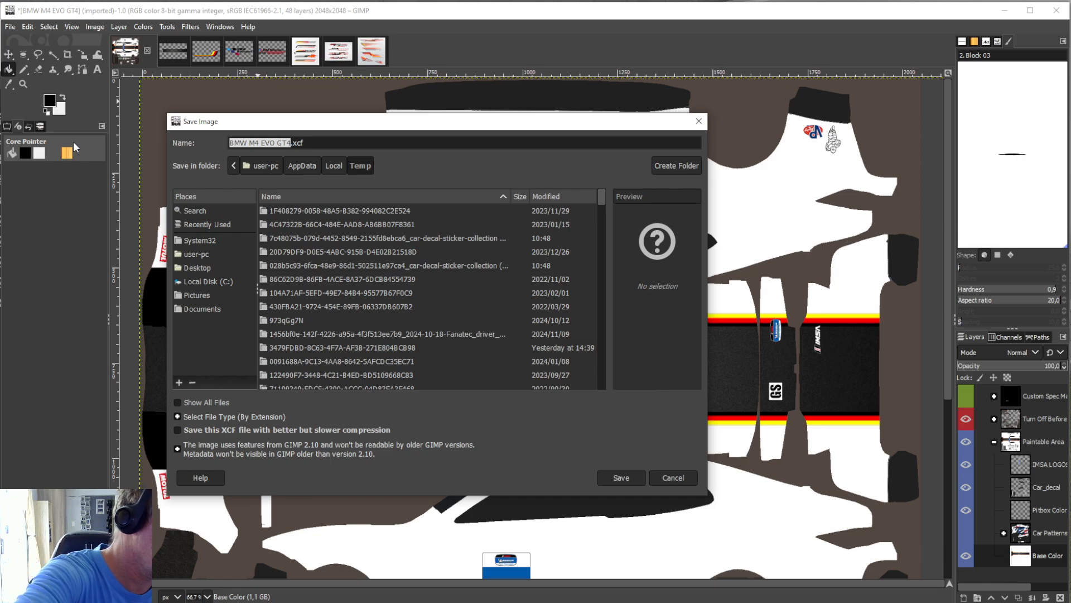
{"action": "type", "text": "NEW1"}
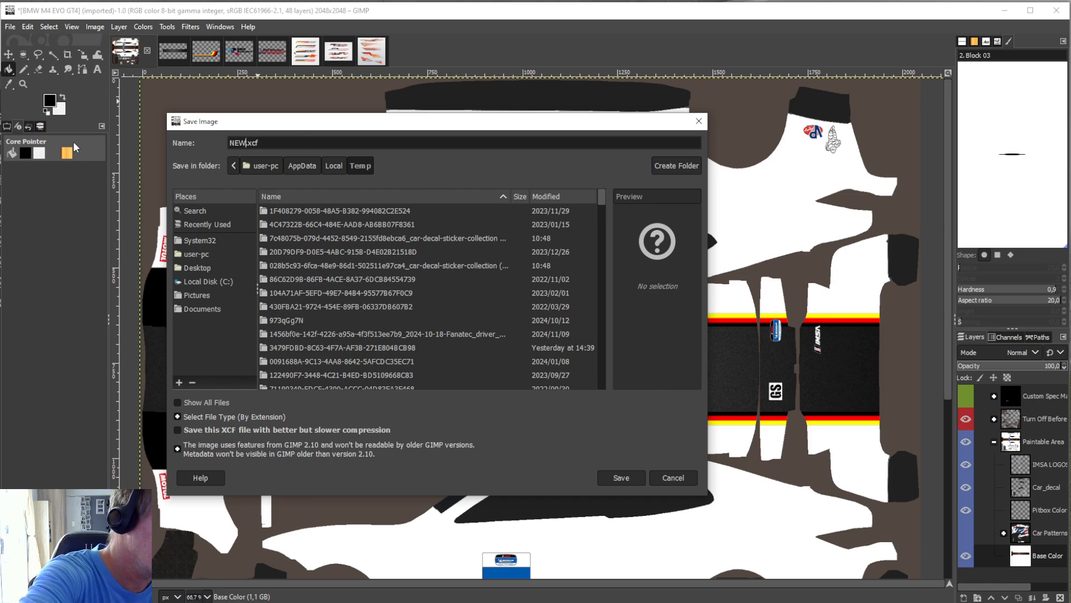
{"action": "left_click", "coordinate": [202, 269]}
{"action": "double_click", "coordinate": [286, 223]}
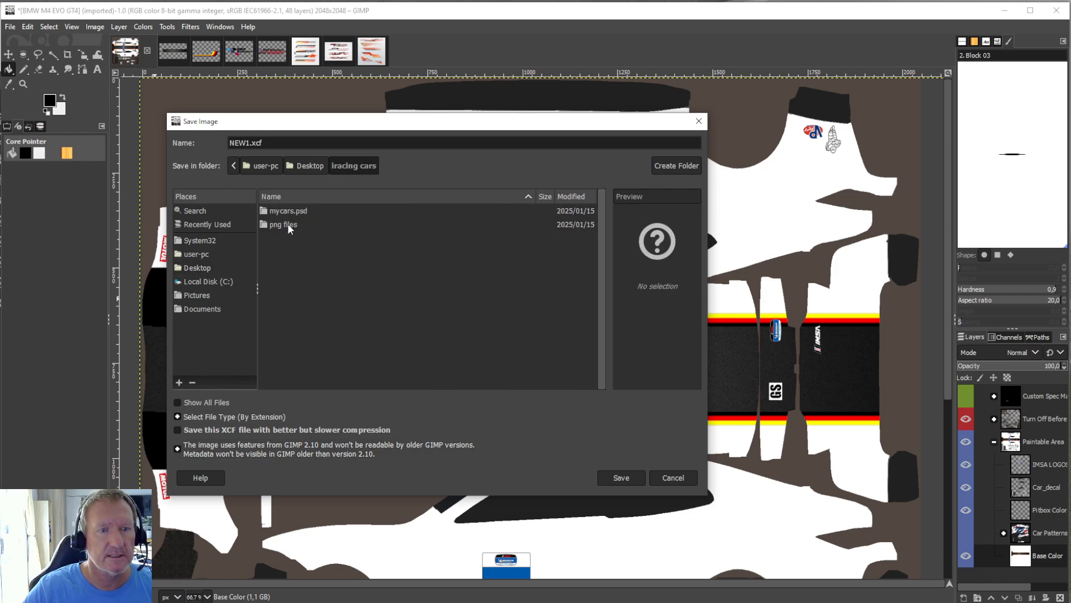
{"action": "double_click", "coordinate": [286, 212]}
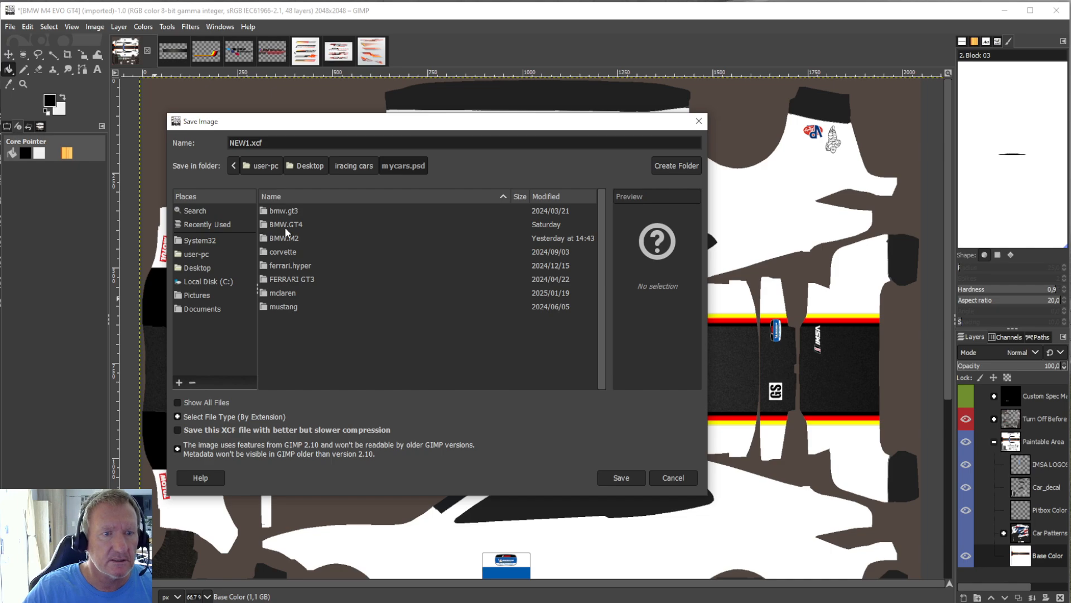
{"action": "double_click", "coordinate": [285, 225]}
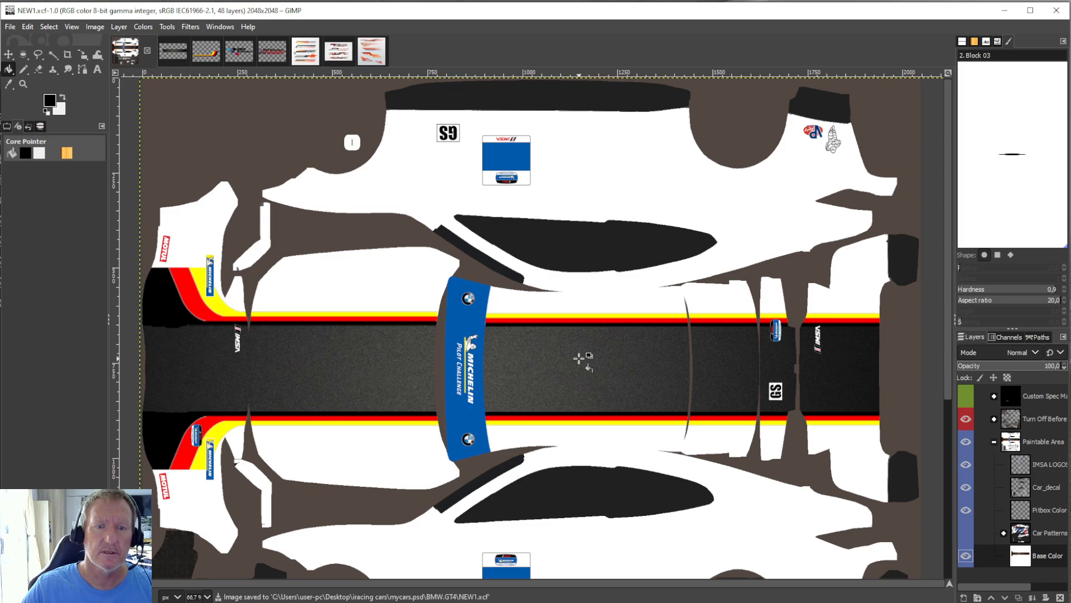
{"action": "scroll", "coordinate": [579, 359], "scroll_direction": "down", "scroll_amount": 5}
{"action": "scroll", "coordinate": [579, 359], "scroll_direction": "up", "scroll_amount": 4}
{"action": "scroll", "coordinate": [580, 358], "scroll_direction": "down", "scroll_amount": 4}
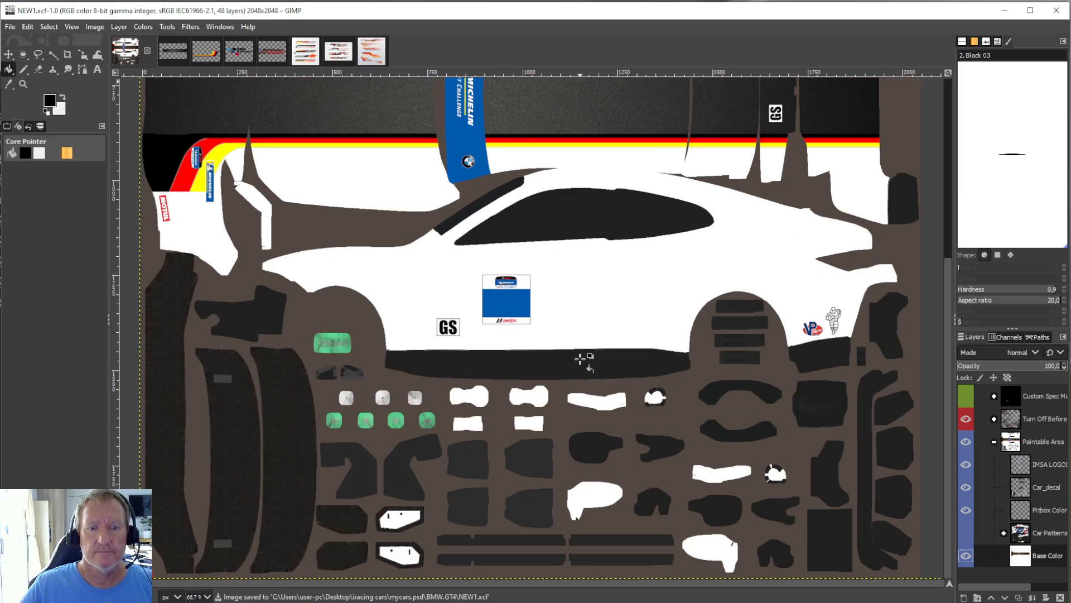
{"action": "scroll", "coordinate": [581, 359], "scroll_direction": "up", "scroll_amount": 2}
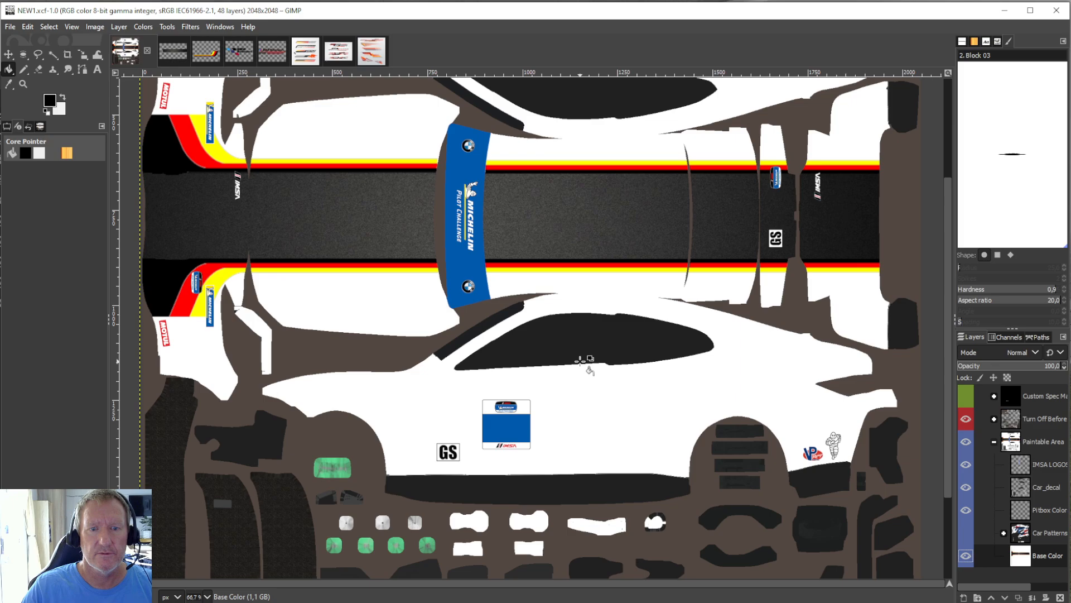
{"action": "scroll", "coordinate": [580, 361], "scroll_direction": "up", "scroll_amount": 2}
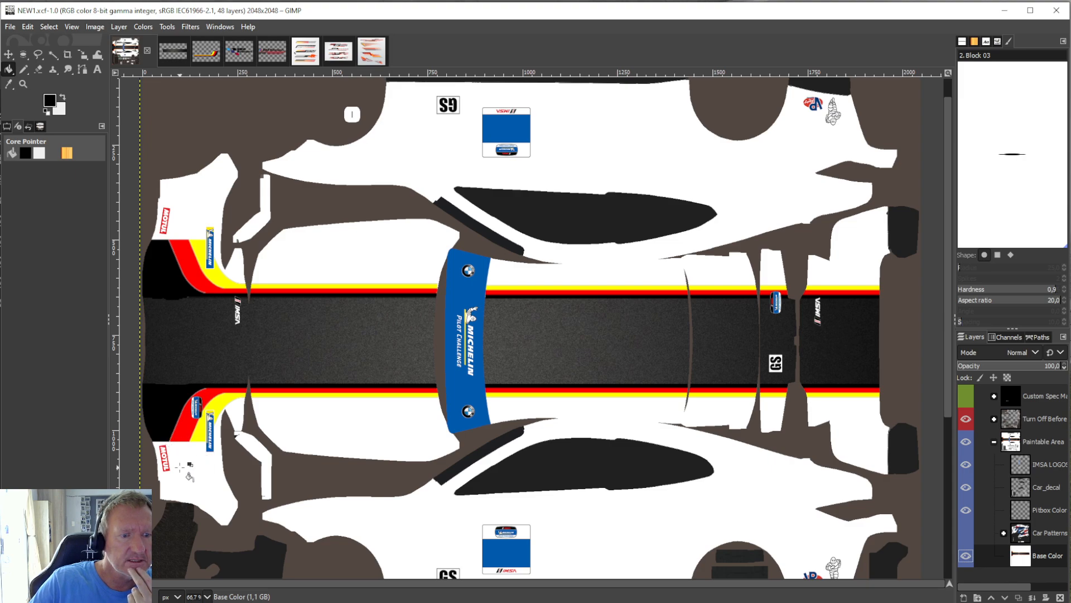
Switch to the tricolour stripe source image and undo its last crop.
{"action": "left_click", "coordinate": [208, 53]}
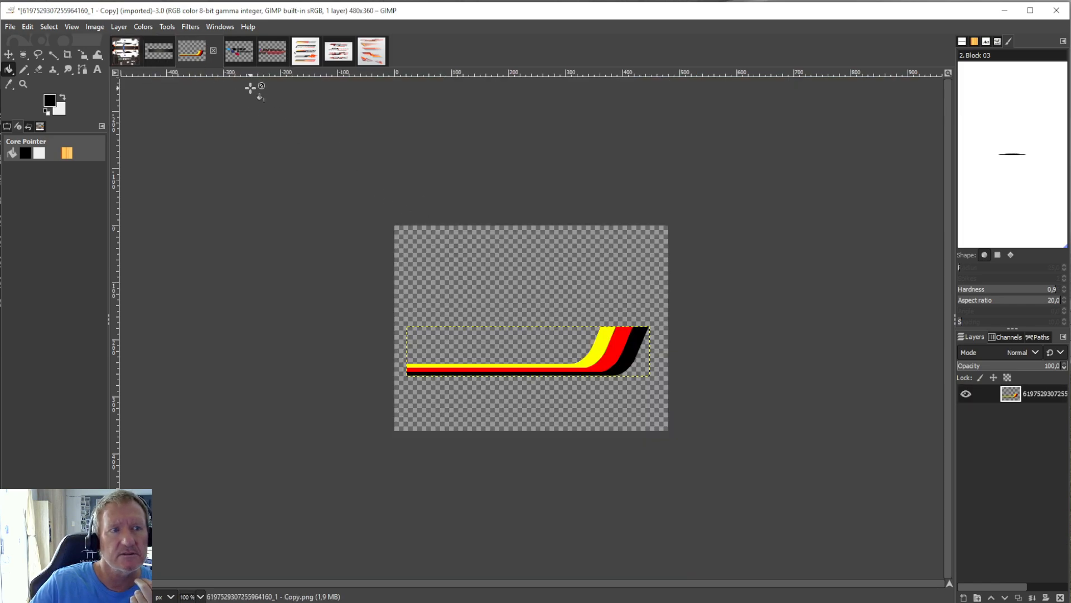
{"action": "left_click", "coordinate": [67, 54]}
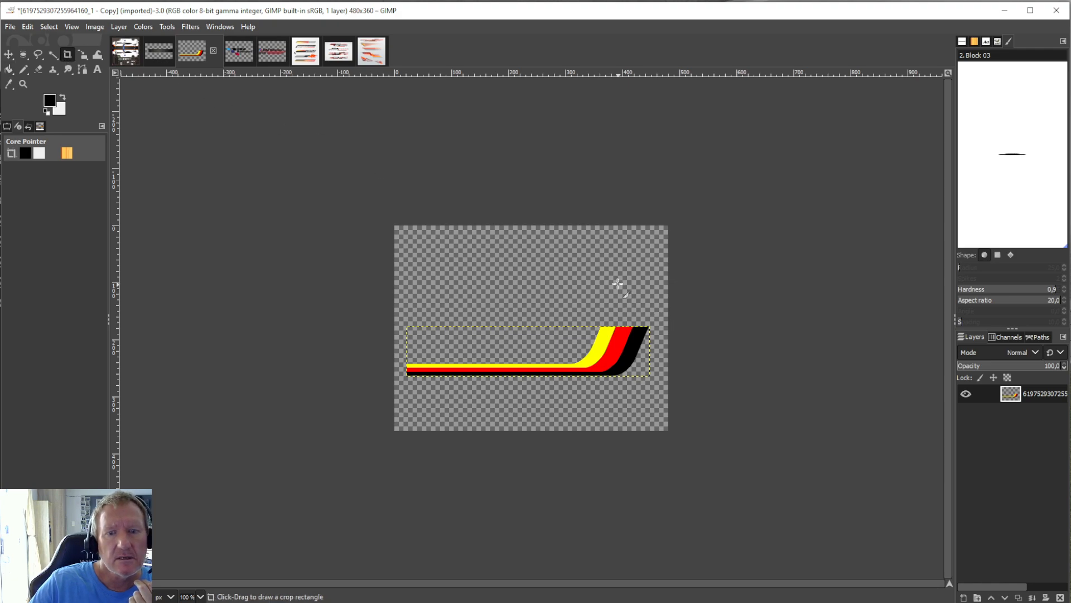
{"action": "left_click", "coordinate": [28, 26]}
{"action": "left_click", "coordinate": [29, 41]}
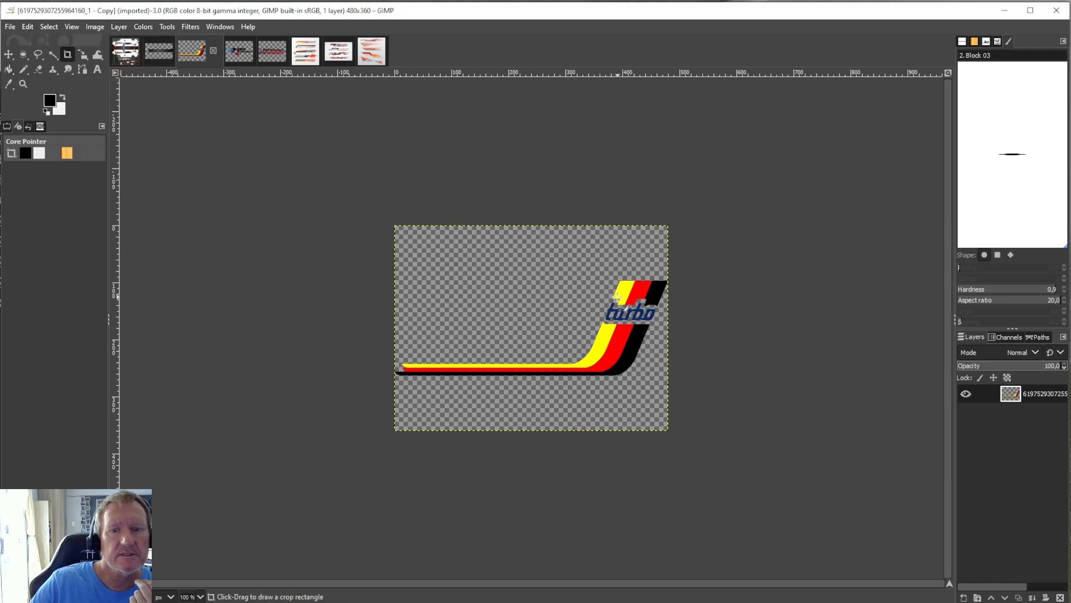
Crop the stripe artwork to its curved section below the turbo lettering, about 101 × 85 px, and copy it.
{"action": "left_click_drag", "start_coordinate": [649, 324], "coordinate": [594, 375]}
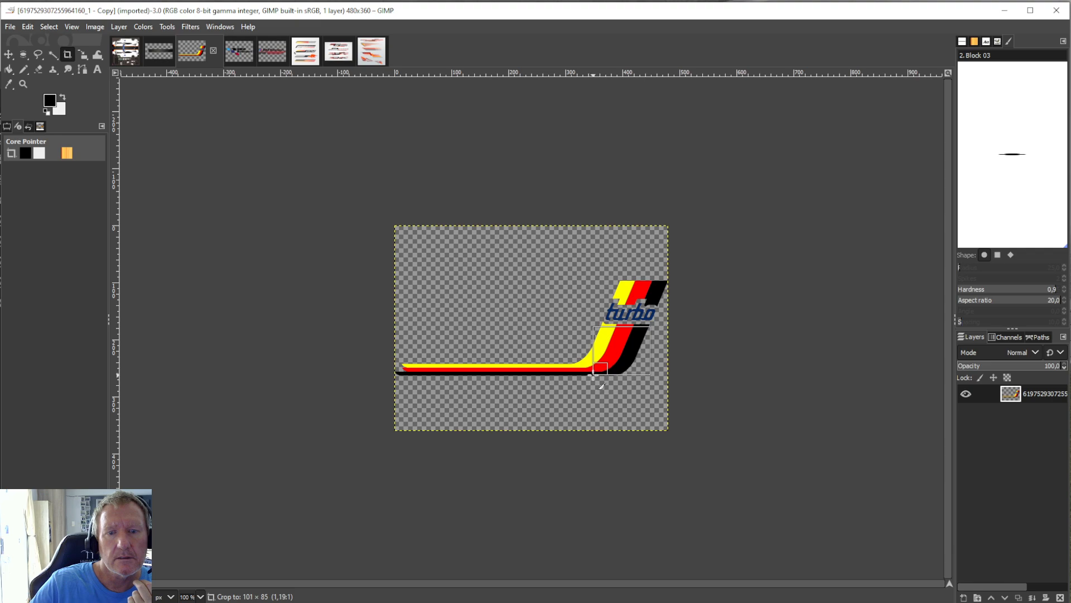
{"action": "key", "text": "Return"}
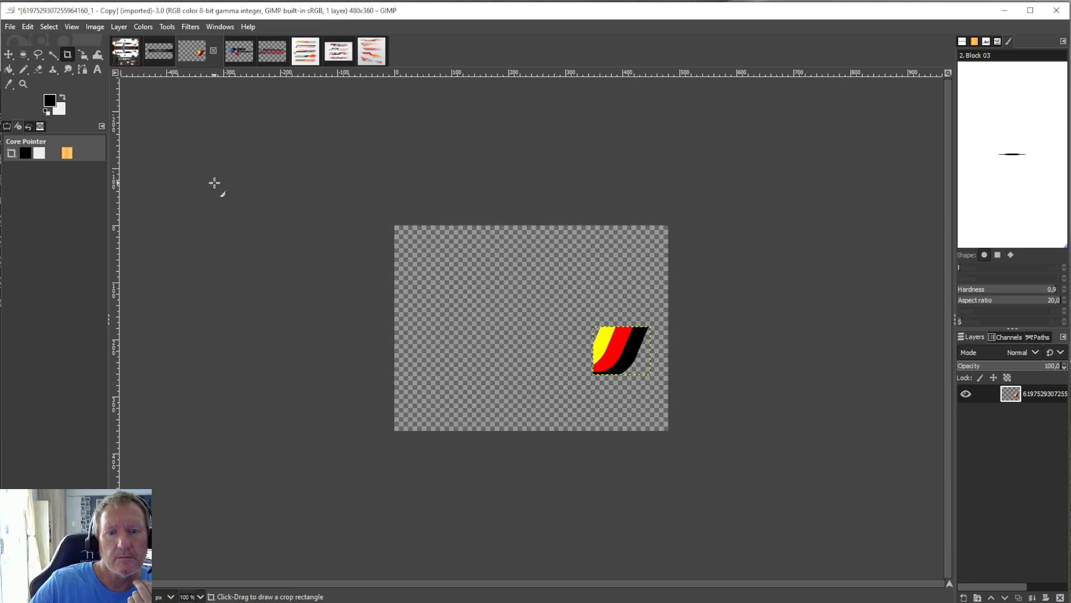
{"action": "left_click", "coordinate": [27, 26]}
{"action": "left_click", "coordinate": [53, 104]}
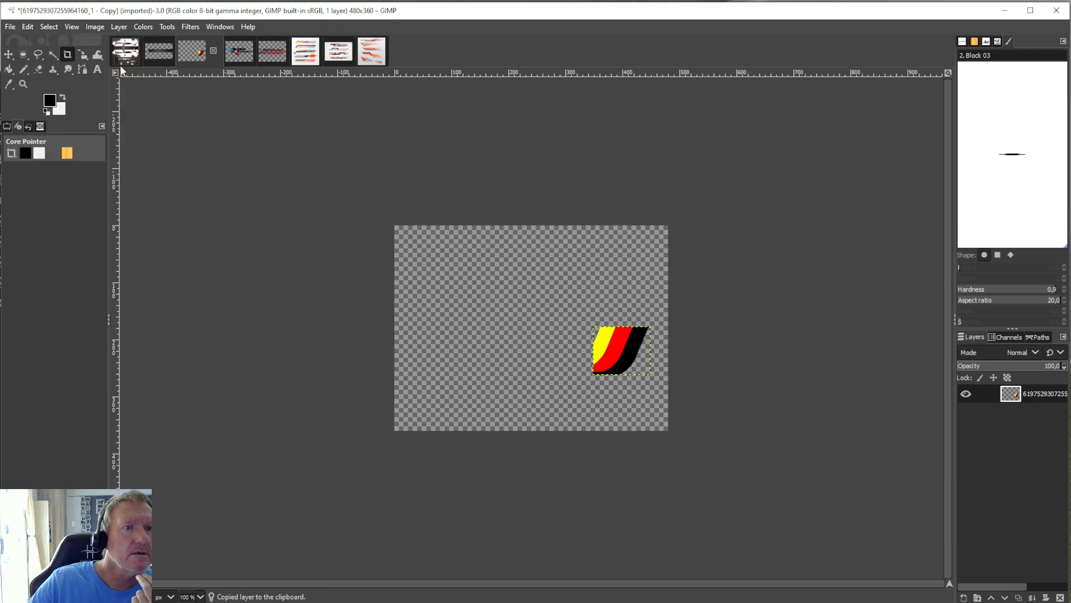
Paste the copied curved stripe piece into the NEW1 livery as a floating selection.
{"action": "left_click", "coordinate": [119, 63]}
{"action": "left_click", "coordinate": [29, 26]}
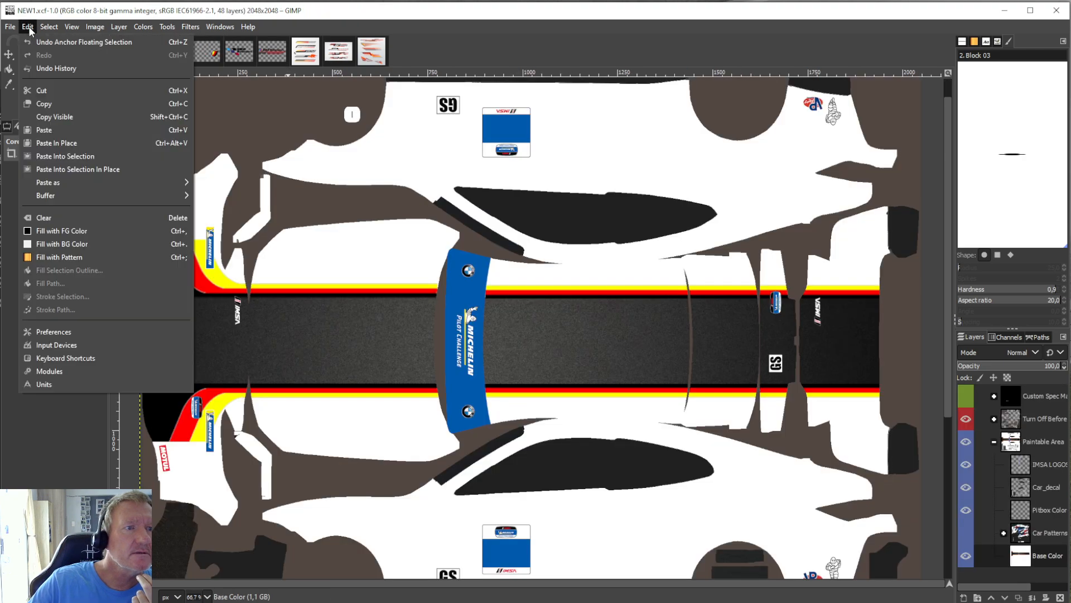
{"action": "left_click", "coordinate": [56, 129]}
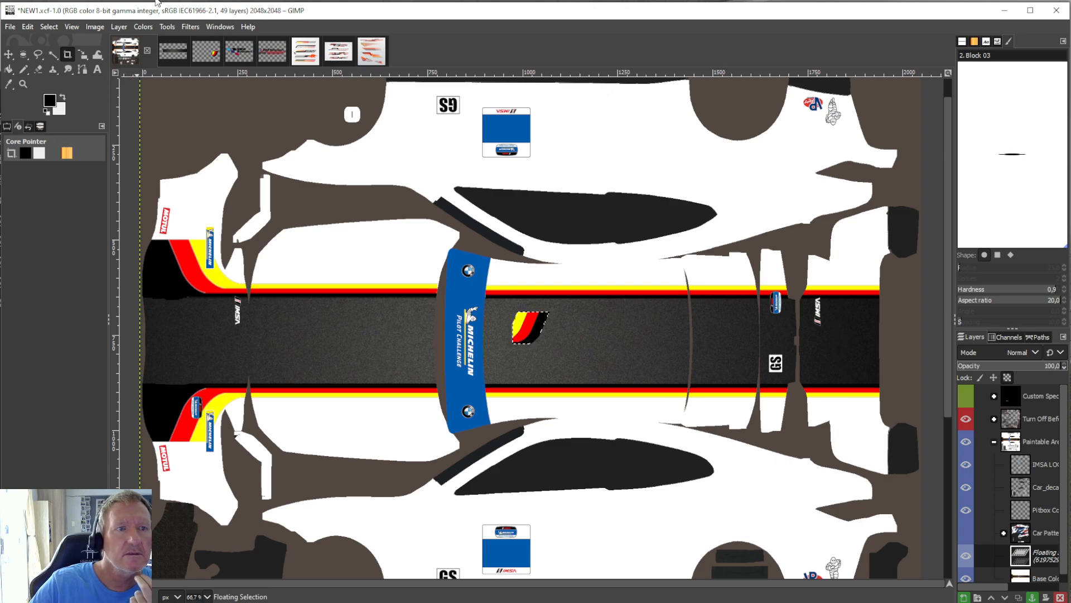
Try flipping the floating stripe piece horizontally and moving it onto the lower front bumper corner beside the MOTUL logo.
{"action": "left_click", "coordinate": [121, 26]}
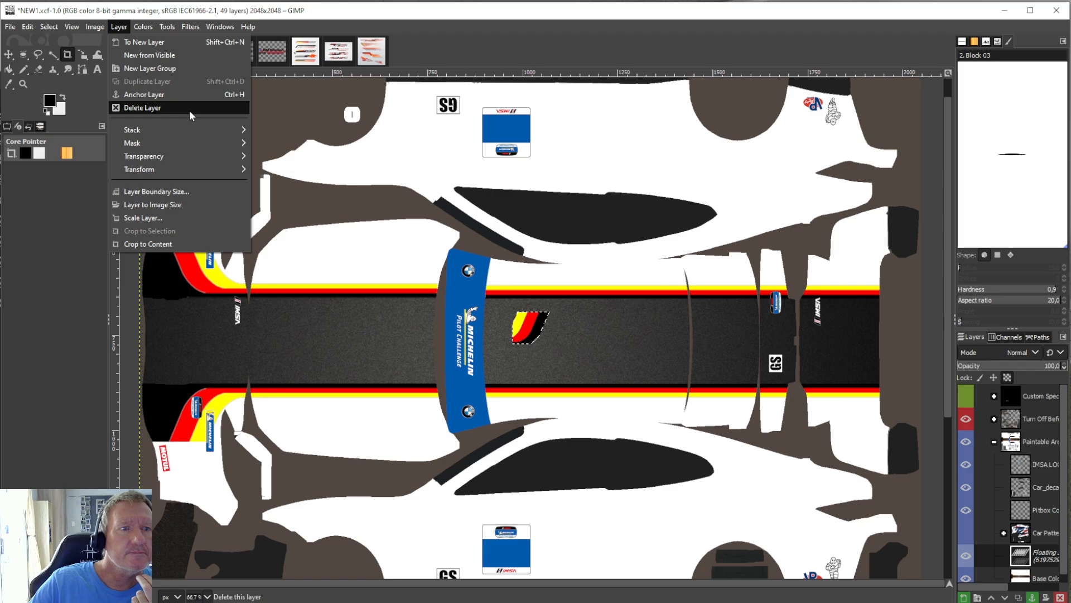
{"action": "mouse_move", "coordinate": [190, 167]}
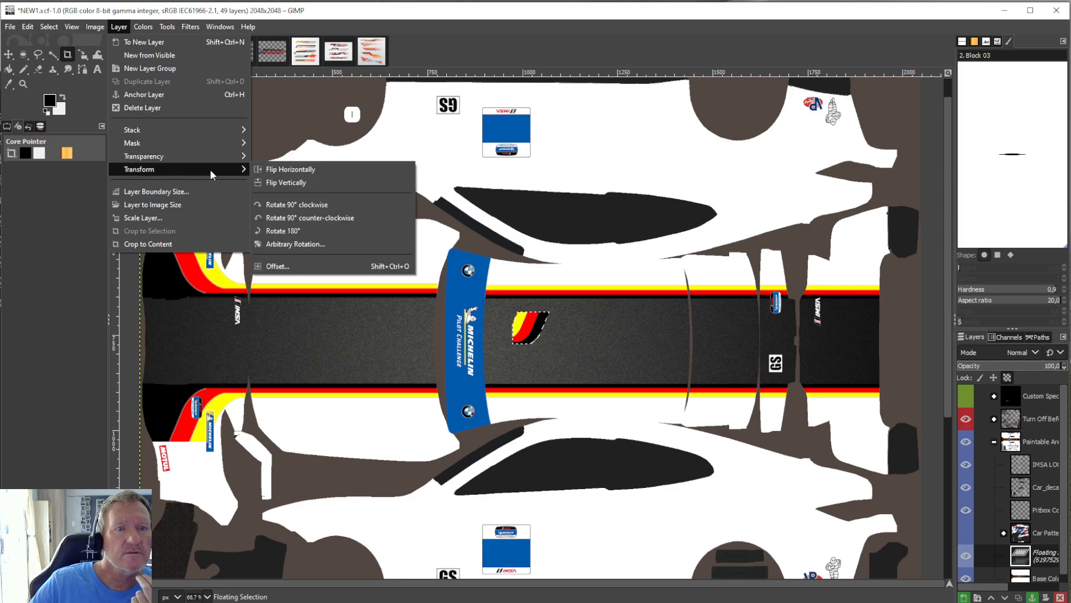
{"action": "left_click", "coordinate": [300, 170]}
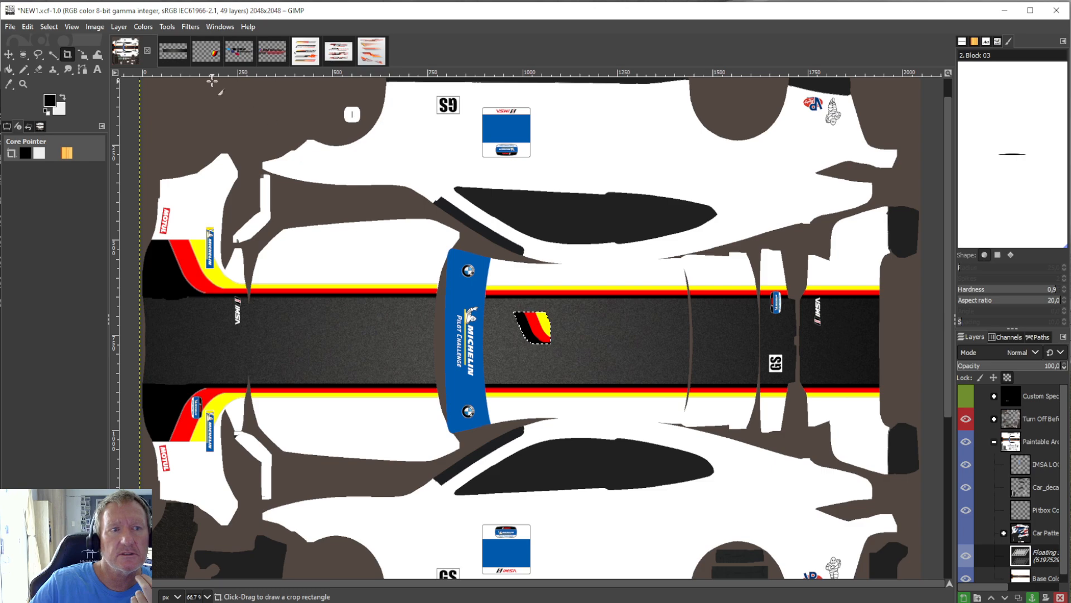
{"action": "left_click", "coordinate": [167, 28]}
{"action": "mouse_move", "coordinate": [255, 69]}
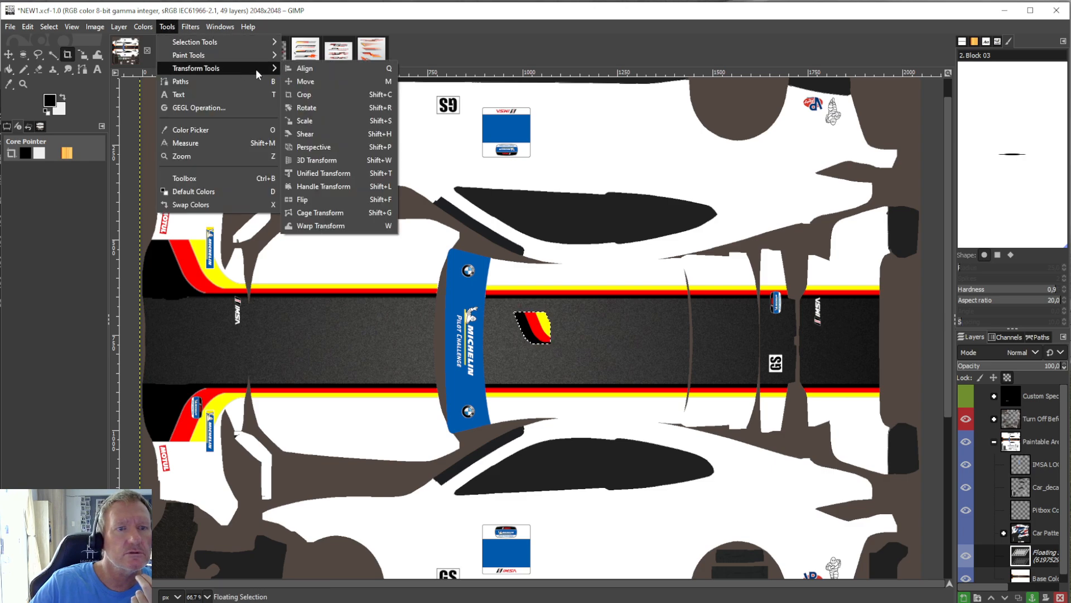
{"action": "left_click", "coordinate": [305, 120]}
{"action": "left_click_drag", "start_coordinate": [533, 328], "coordinate": [188, 456]}
Undo the move and the horizontal flip of the floating stripe piece.
{"action": "left_click", "coordinate": [28, 27]}
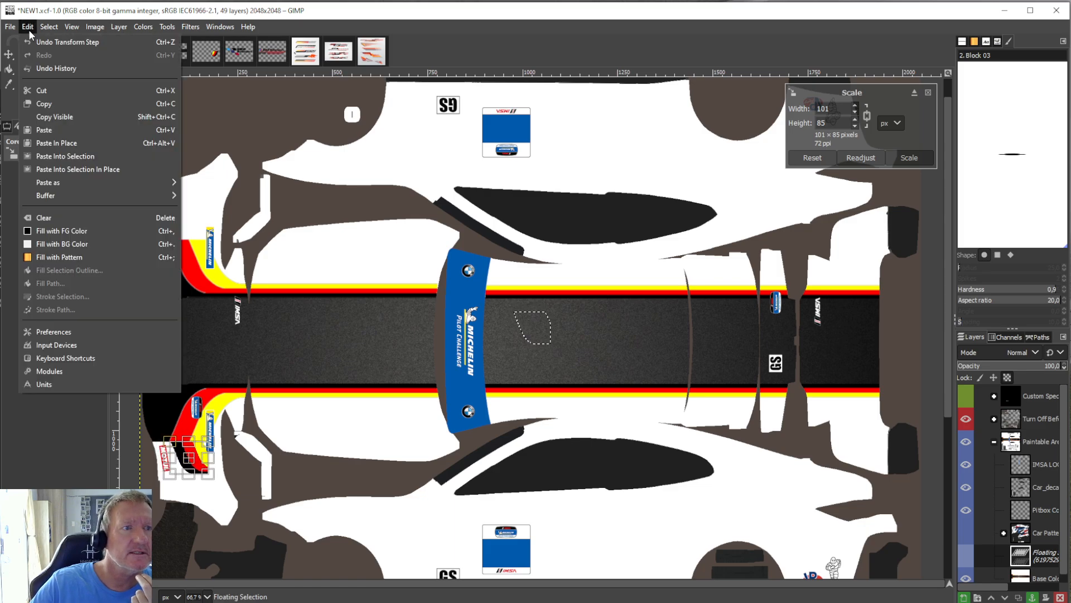
{"action": "left_click", "coordinate": [35, 43]}
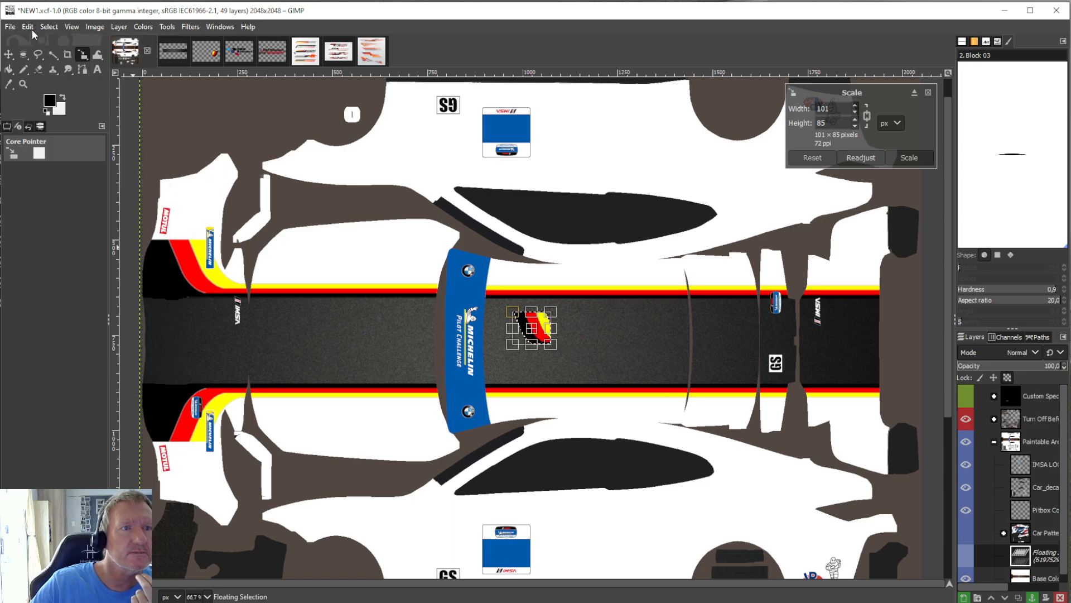
{"action": "left_click", "coordinate": [32, 29]}
{"action": "left_click", "coordinate": [35, 39]}
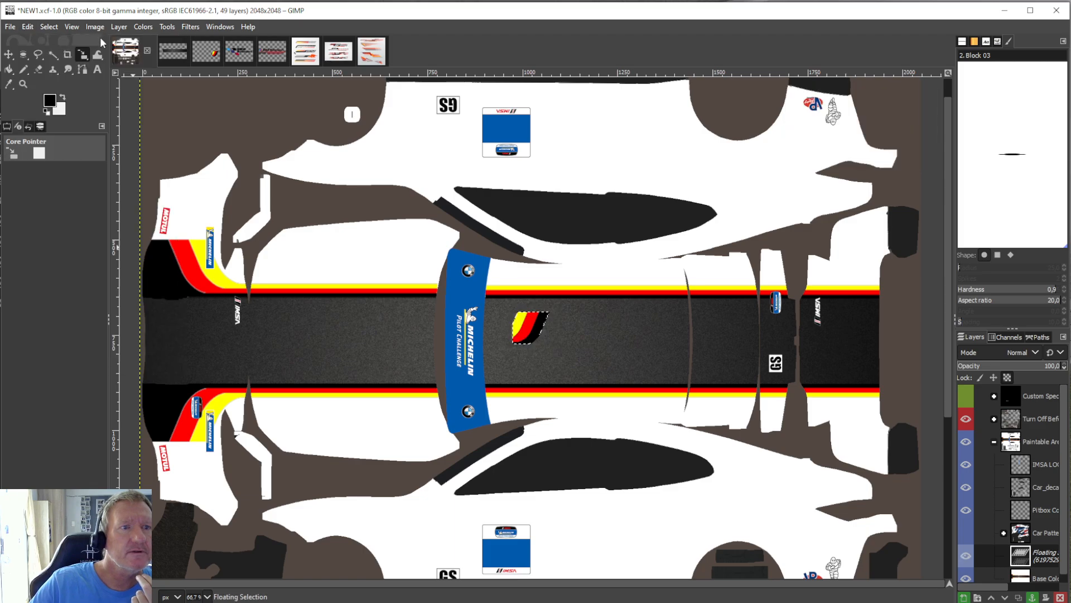
Rotate the floating stripe piece 180° and scale it to 154 × 130 px over the lower front bumper corner.
{"action": "left_click", "coordinate": [121, 26]}
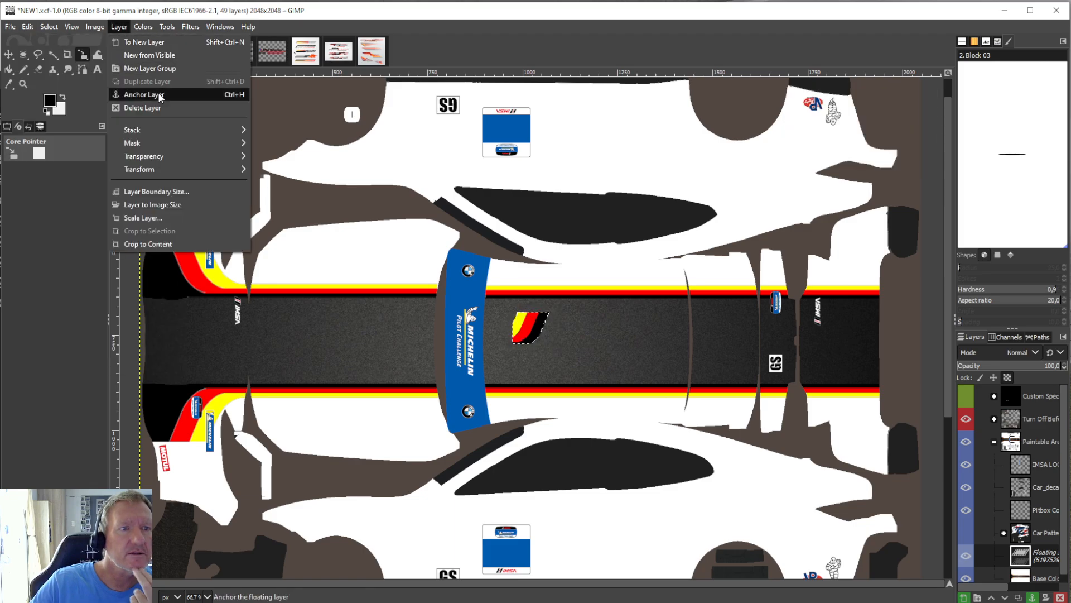
{"action": "mouse_move", "coordinate": [156, 158]}
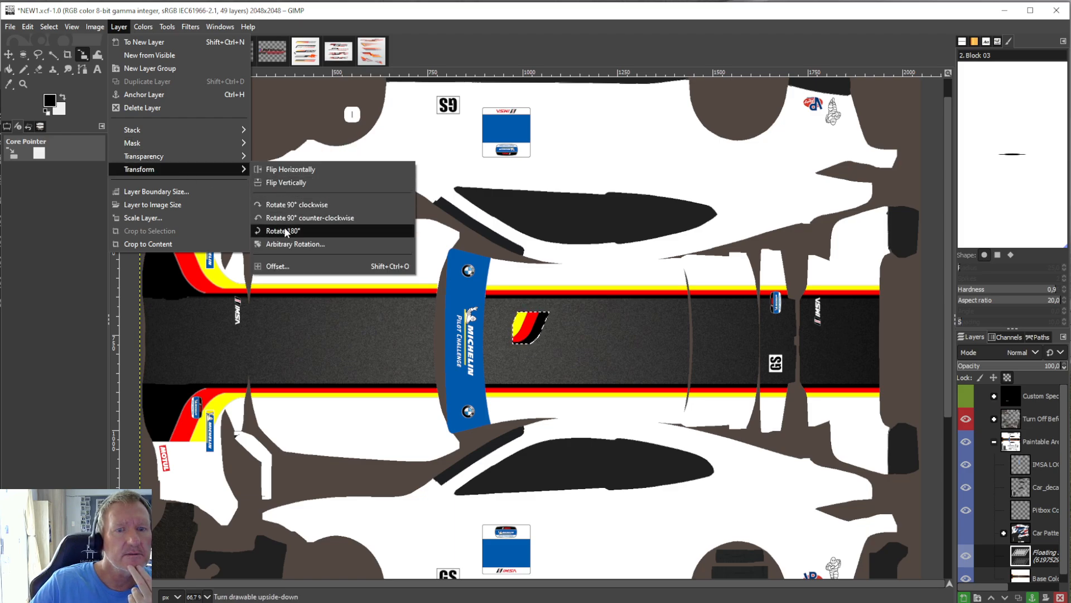
{"action": "left_click", "coordinate": [284, 227]}
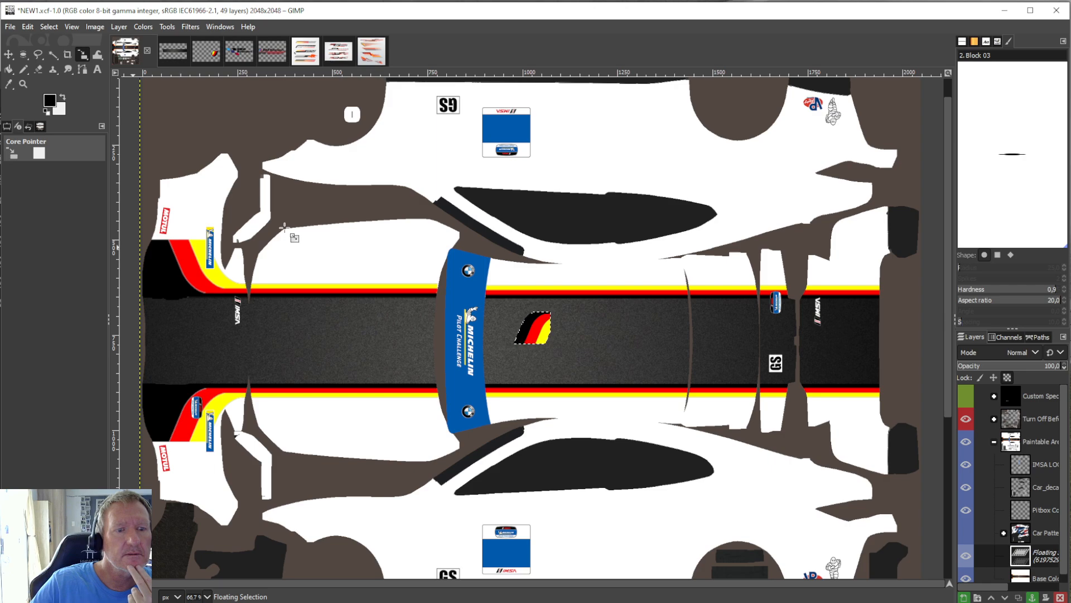
{"action": "left_click", "coordinate": [170, 27]}
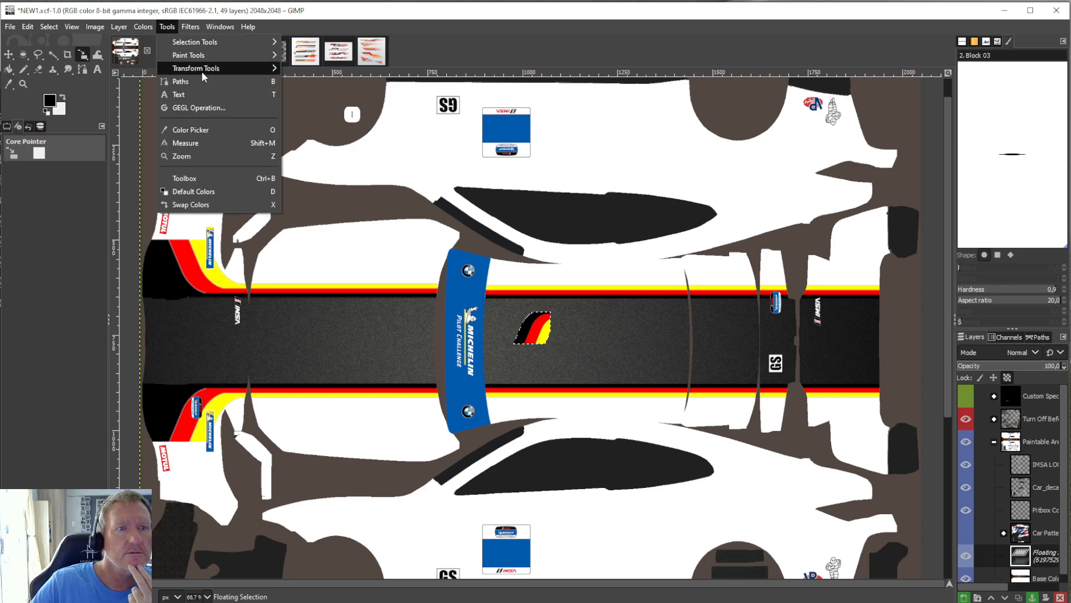
{"action": "left_click", "coordinate": [324, 122]}
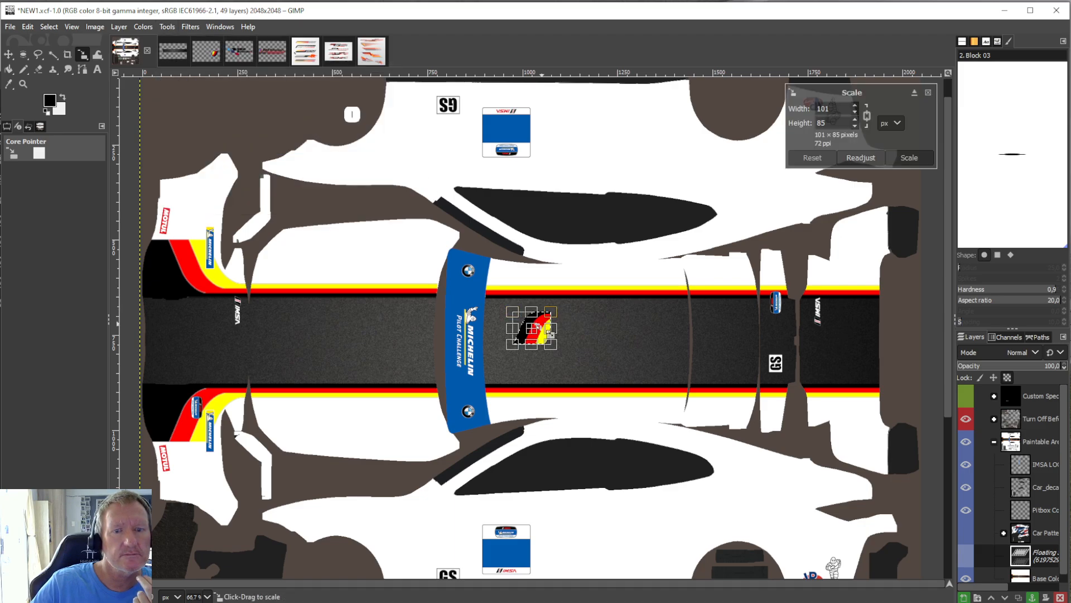
{"action": "left_click_drag", "start_coordinate": [550, 333], "coordinate": [181, 471]}
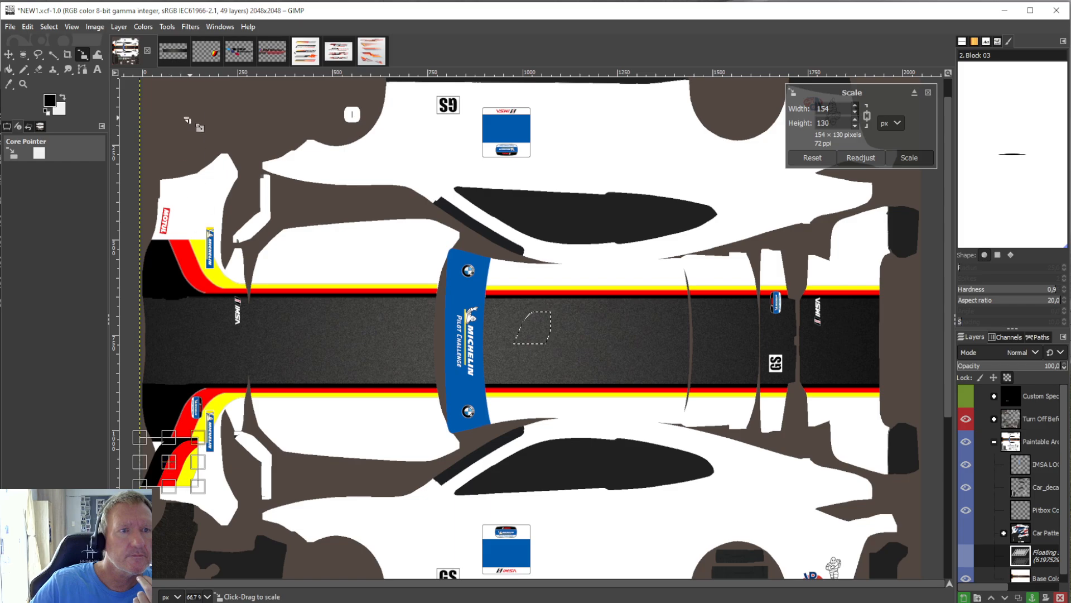
Try rotating the enlarged stripe piece by -54.38° to continue the stripe's curve across the front bumper corner.
{"action": "left_click", "coordinate": [169, 26]}
{"action": "mouse_move", "coordinate": [183, 42]}
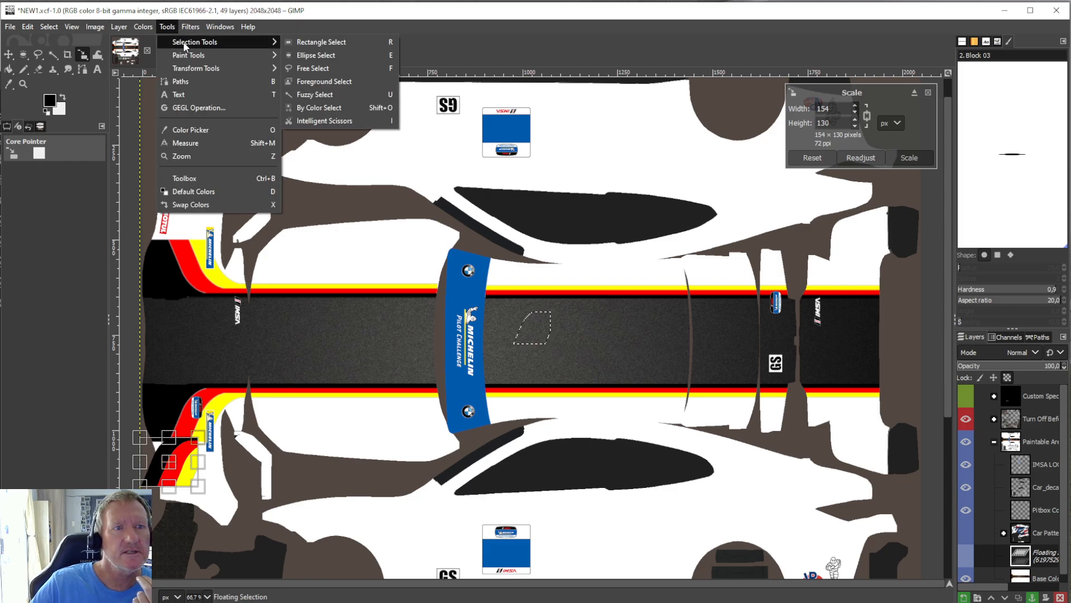
{"action": "mouse_move", "coordinate": [193, 68]}
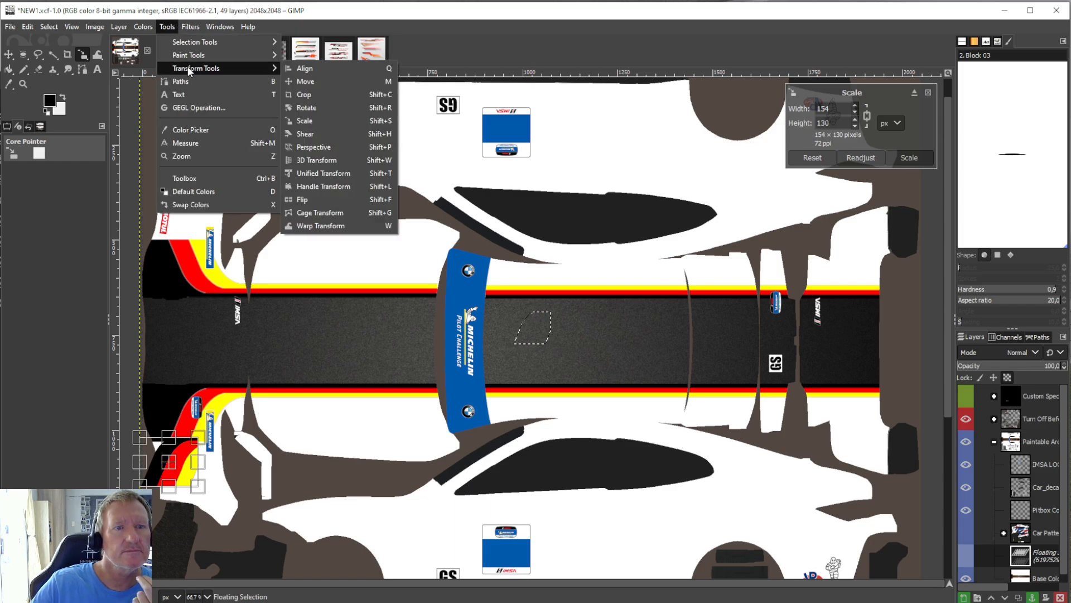
{"action": "left_click", "coordinate": [327, 106]}
{"action": "left_click_drag", "start_coordinate": [190, 444], "coordinate": [172, 441]}
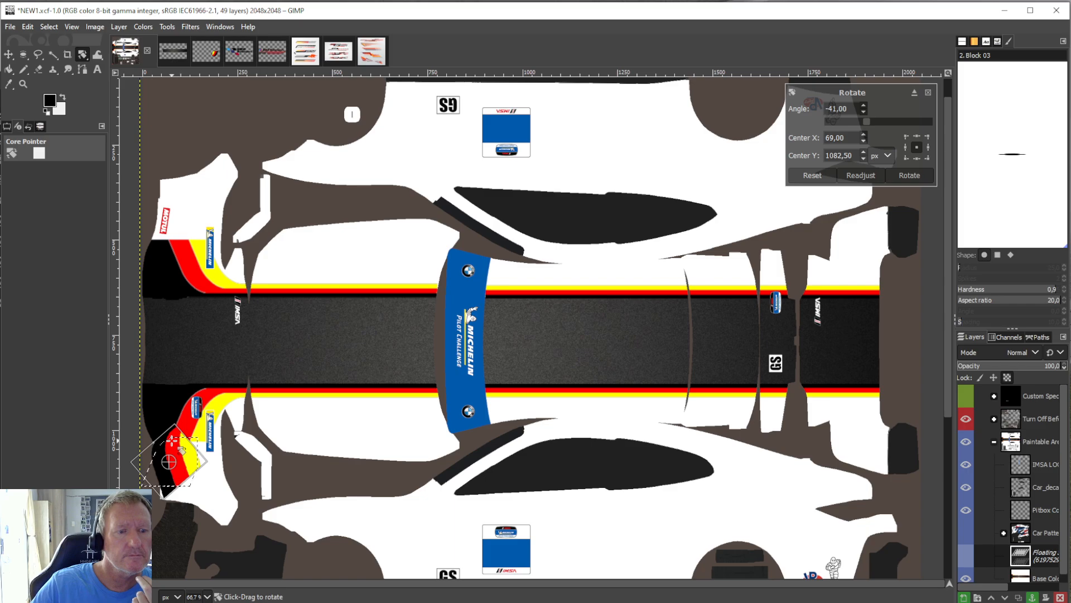
{"action": "left_click_drag", "start_coordinate": [172, 442], "coordinate": [167, 438]}
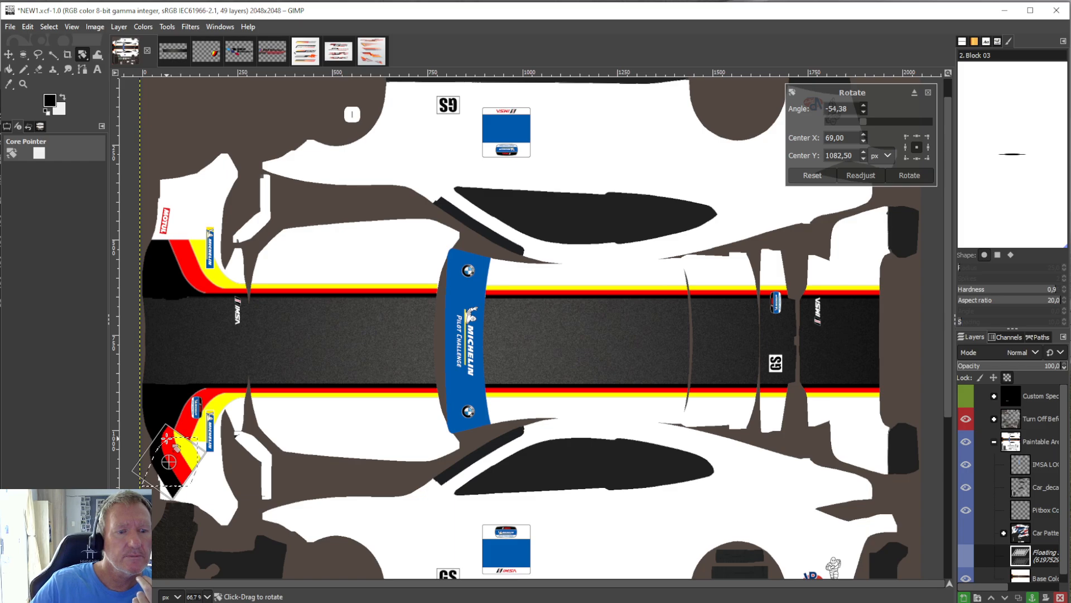
Undo the rotation, scaling, 180° turn and paste of the curved stripe piece on the car template.
{"action": "left_click", "coordinate": [27, 26]}
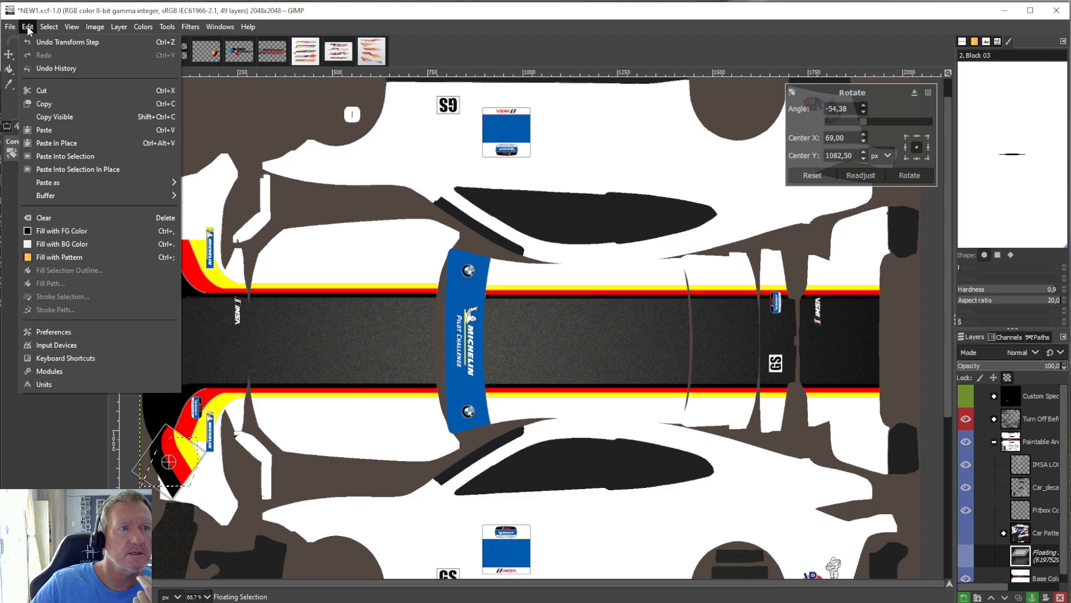
{"action": "left_click", "coordinate": [39, 40]}
{"action": "left_click", "coordinate": [35, 27]}
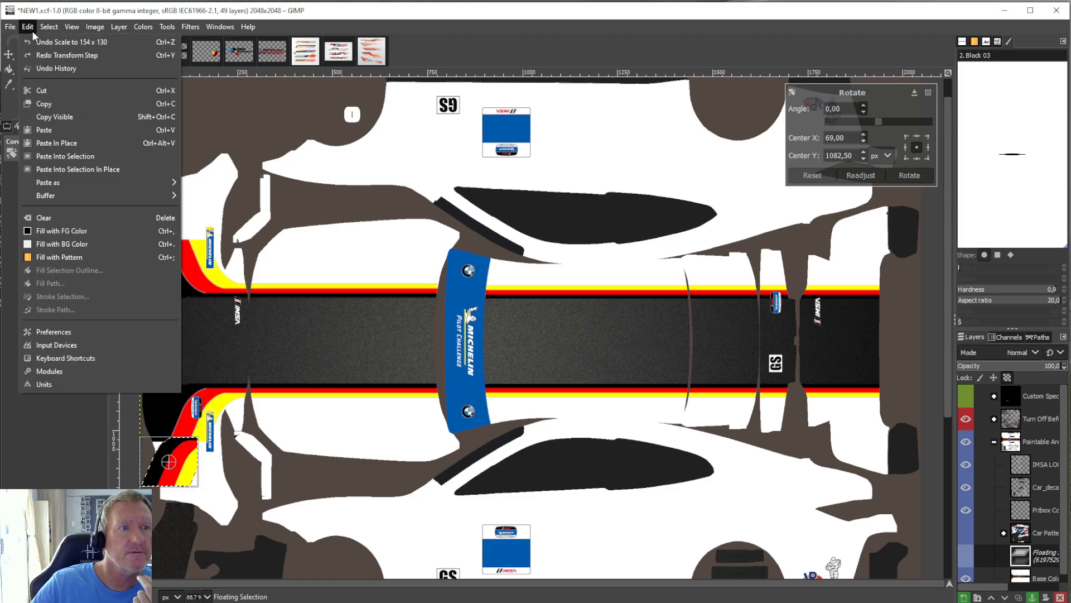
{"action": "left_click", "coordinate": [33, 39]}
{"action": "left_click", "coordinate": [31, 29]}
{"action": "left_click", "coordinate": [34, 39]}
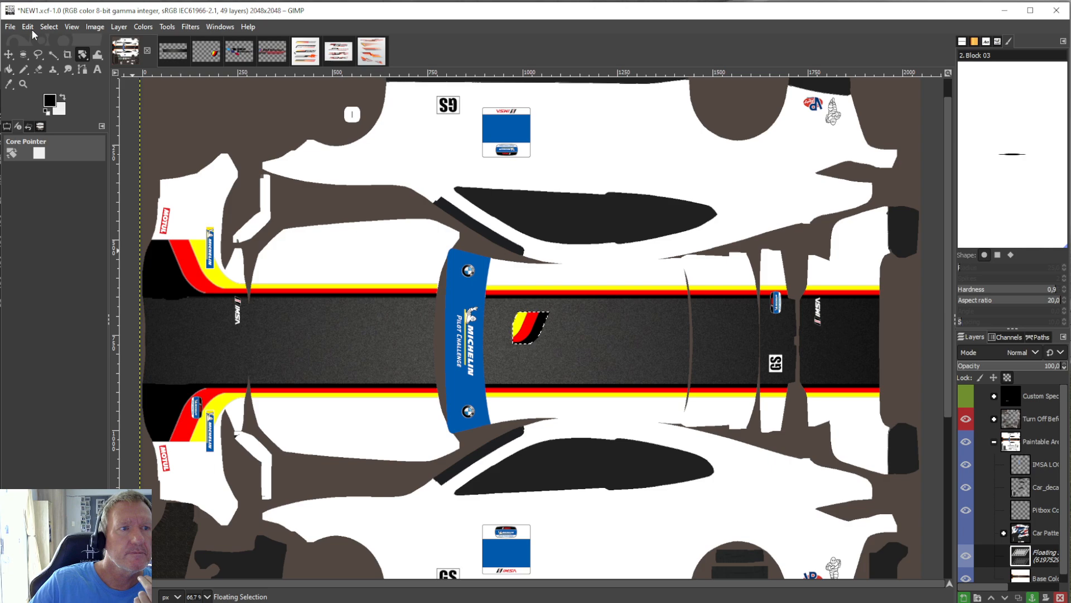
{"action": "left_click", "coordinate": [31, 29]}
{"action": "left_click", "coordinate": [34, 39]}
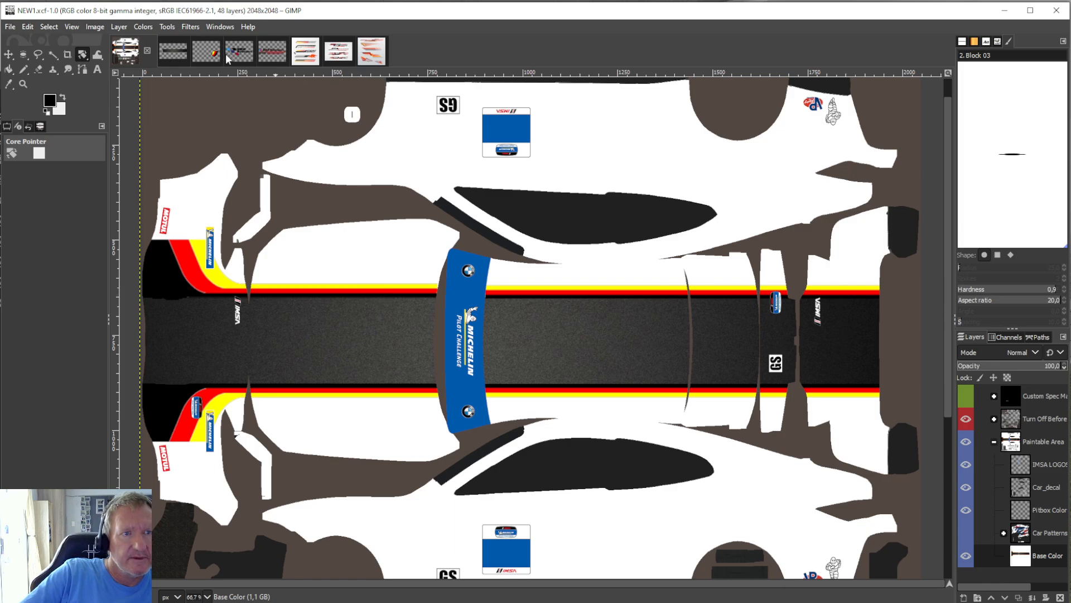
Undo the previous crop in the tricolour turbo stripe image.
{"action": "left_click", "coordinate": [207, 52]}
{"action": "left_click", "coordinate": [28, 27]}
{"action": "left_click", "coordinate": [37, 44]}
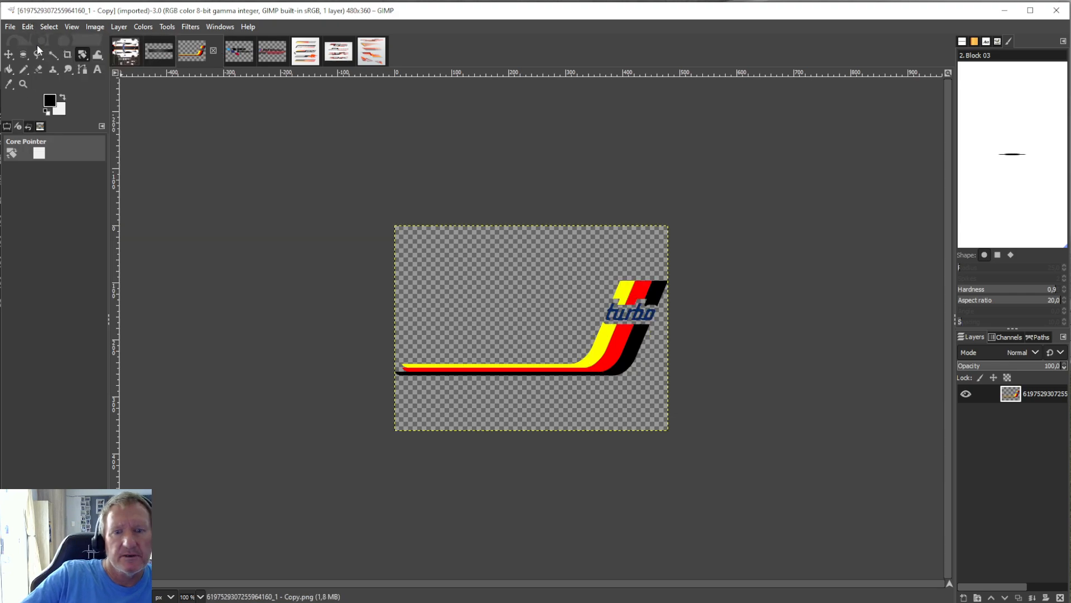
Crop the turbo stripe image's layer to the slanted stripe section directly beneath the turbo lettering, about 121 × 57 px.
{"action": "key", "text": "shift+c"}
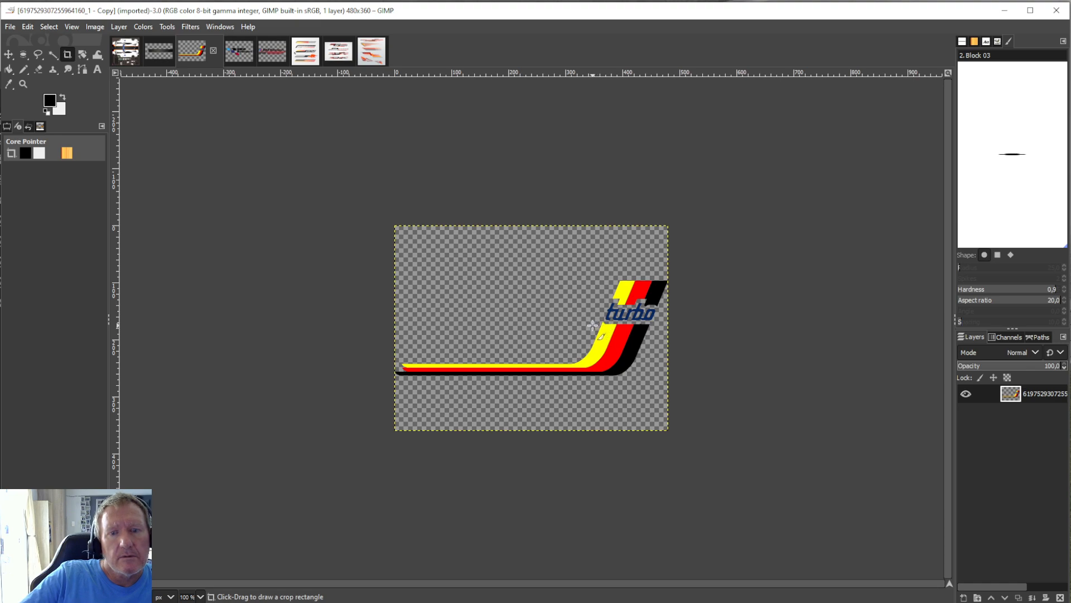
{"action": "left_click_drag", "start_coordinate": [593, 326], "coordinate": [646, 350]}
{"action": "left_click", "coordinate": [519, 264]}
{"action": "left_click_drag", "start_coordinate": [582, 326], "coordinate": [646, 360]}
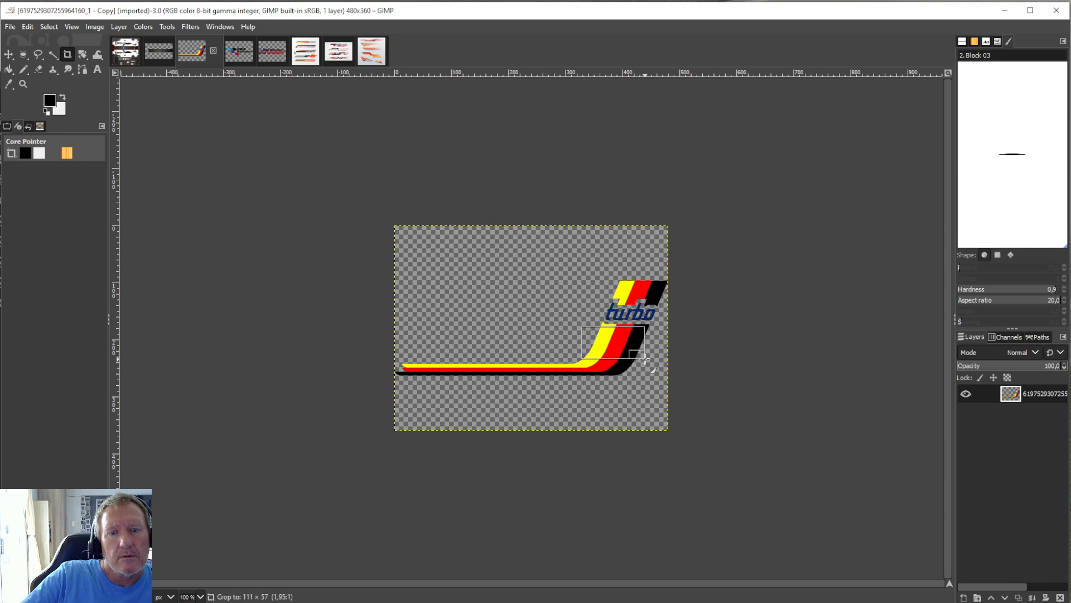
{"action": "left_click_drag", "start_coordinate": [646, 358], "coordinate": [651, 359]}
{"action": "key", "text": "Return"}
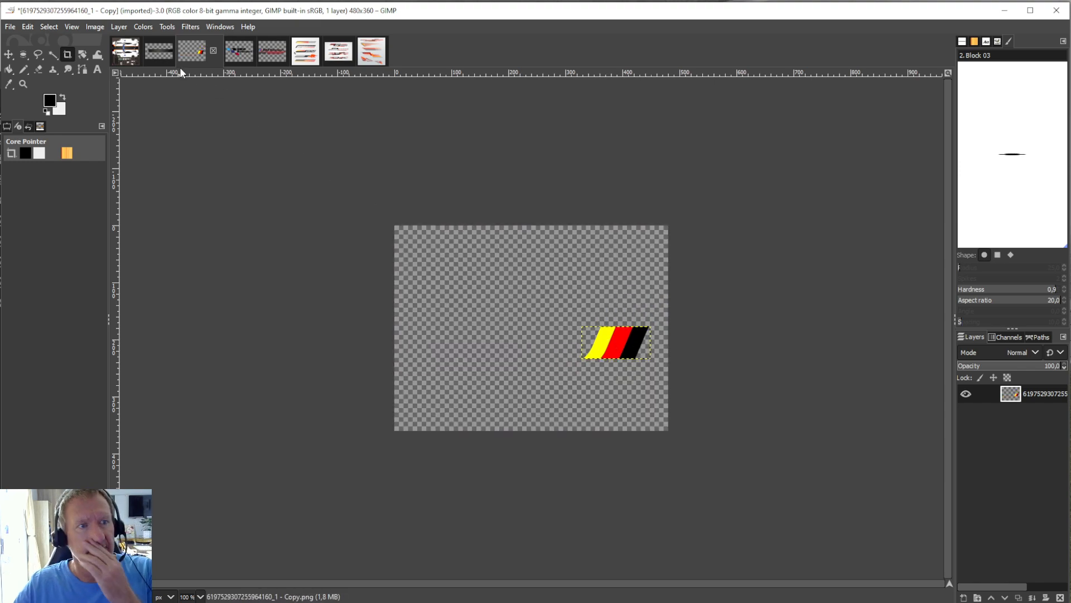
Copy the cropped slanted stripe section and paste it into the NEW1 car template.
{"action": "left_click", "coordinate": [28, 26]}
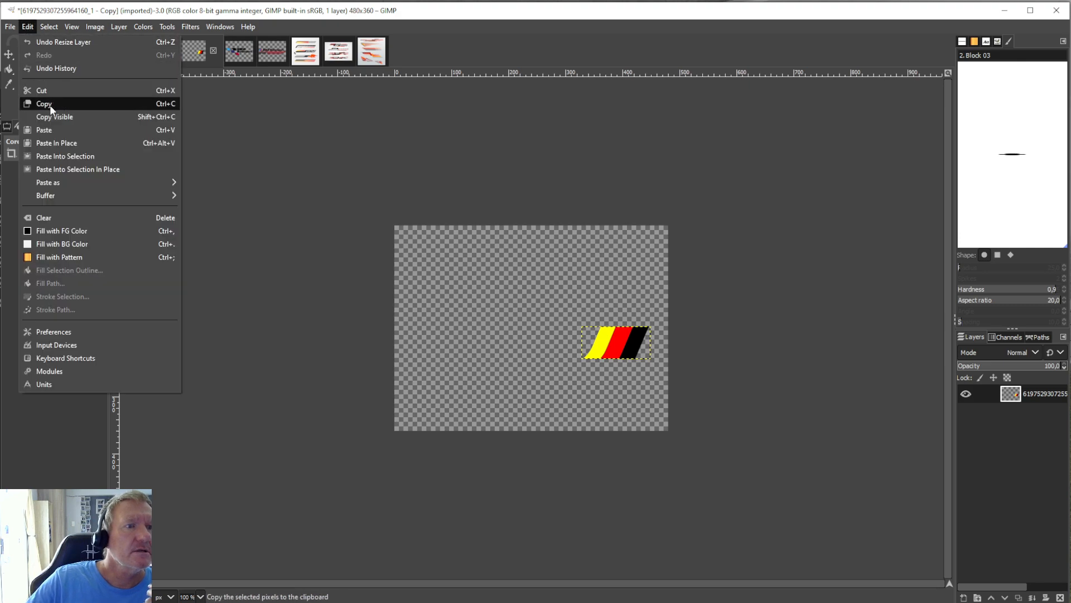
{"action": "left_click", "coordinate": [49, 99]}
{"action": "left_click", "coordinate": [130, 56]}
{"action": "left_click", "coordinate": [28, 26]}
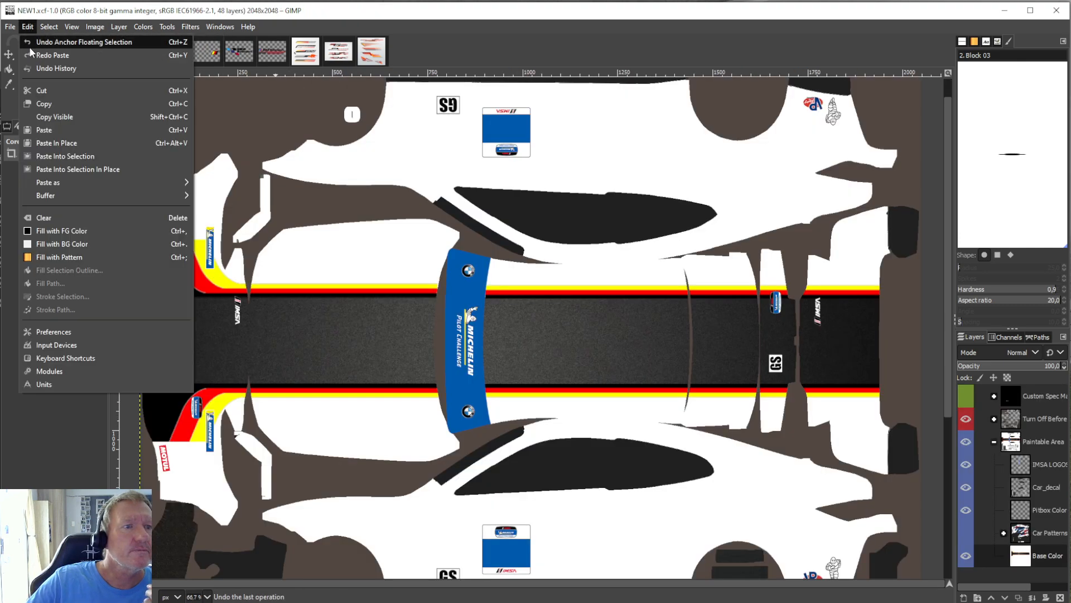
{"action": "left_click", "coordinate": [46, 125]}
Rotate the pasted slanted stripe piece by 180°.
{"action": "left_click", "coordinate": [118, 26]}
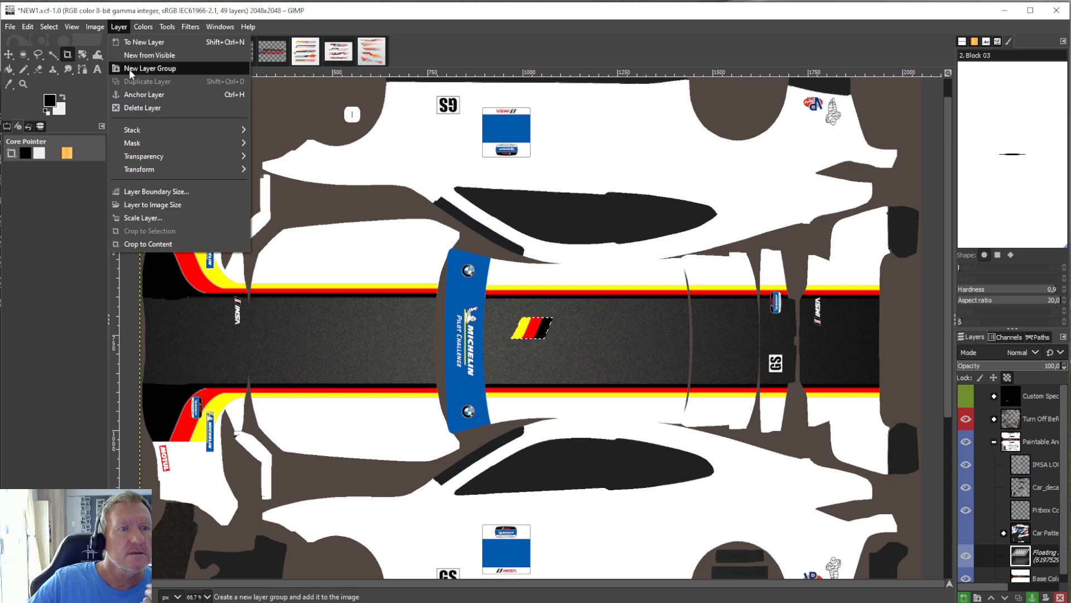
{"action": "mouse_move", "coordinate": [168, 169]}
{"action": "left_click", "coordinate": [297, 230]}
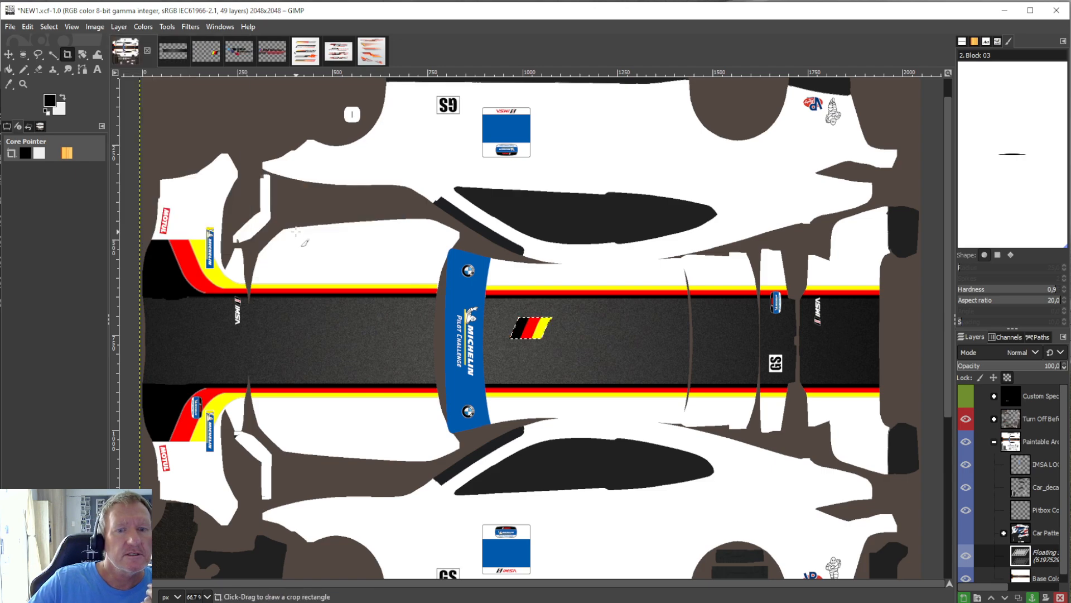
Scale the slanted piece to 219 × 103 px, align it with the stripes on the lower front bumper corner, and anchor it.
{"action": "left_click", "coordinate": [170, 26]}
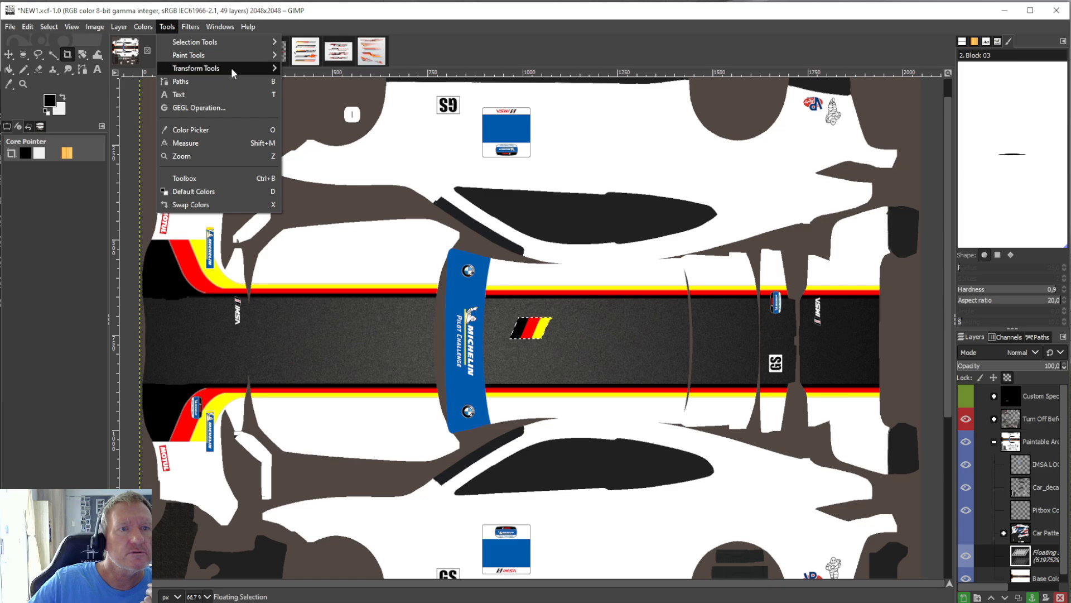
{"action": "mouse_move", "coordinate": [231, 68]}
{"action": "left_click", "coordinate": [312, 121]}
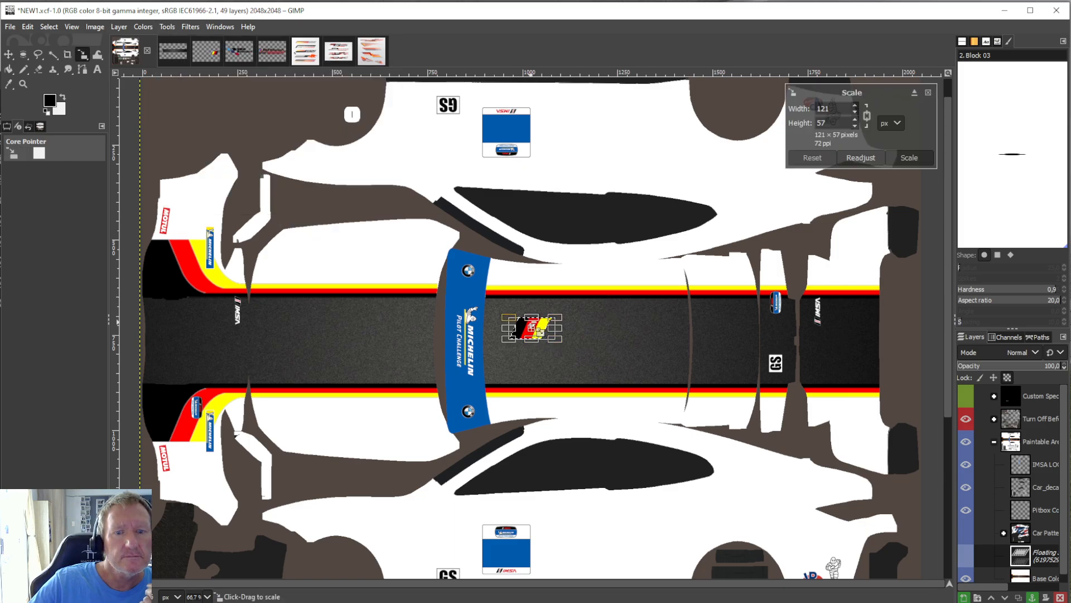
{"action": "left_click_drag", "start_coordinate": [538, 336], "coordinate": [170, 442]}
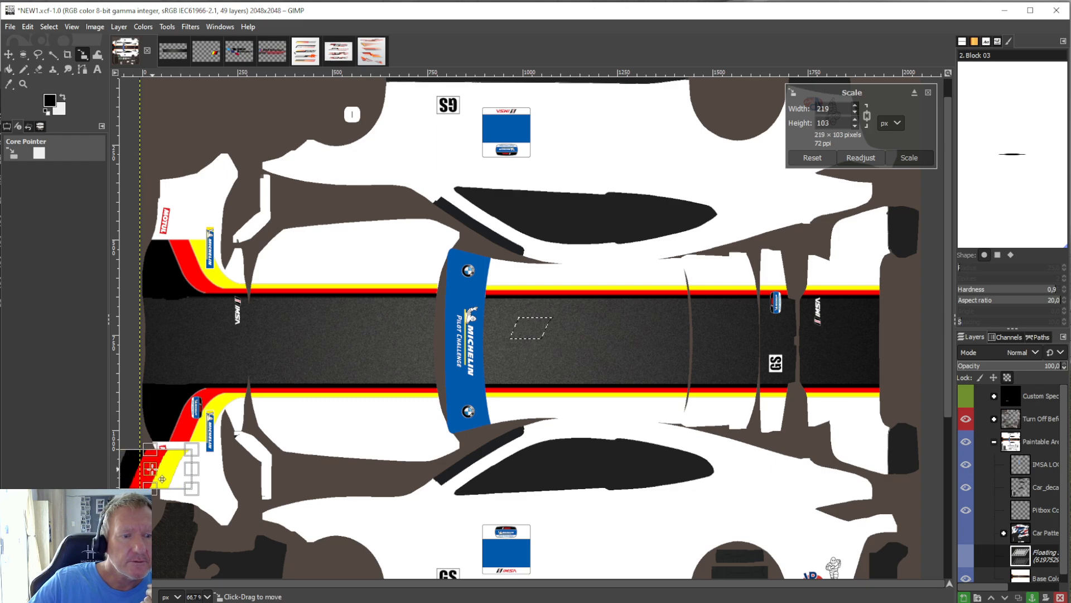
{"action": "left_click_drag", "start_coordinate": [182, 477], "coordinate": [183, 472]}
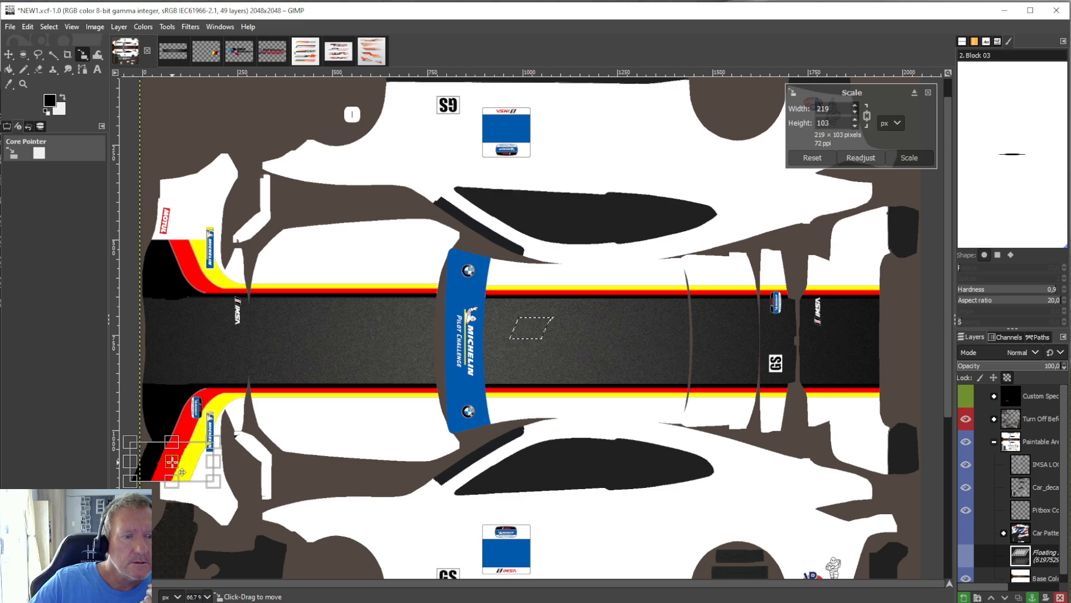
{"action": "left_click_drag", "start_coordinate": [182, 472], "coordinate": [182, 472]}
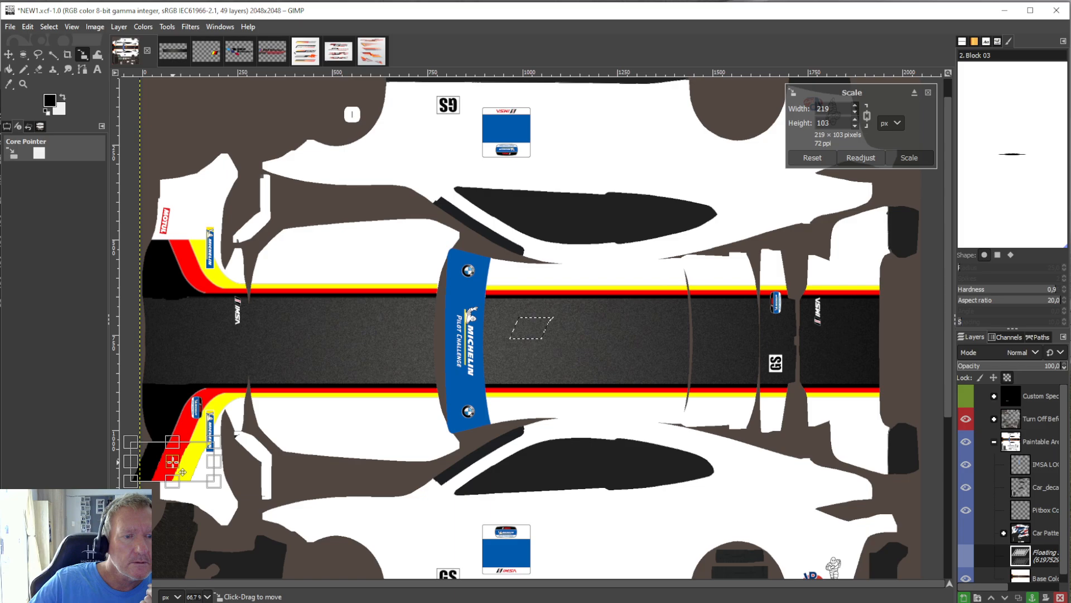
{"action": "left_click", "coordinate": [9, 69]}
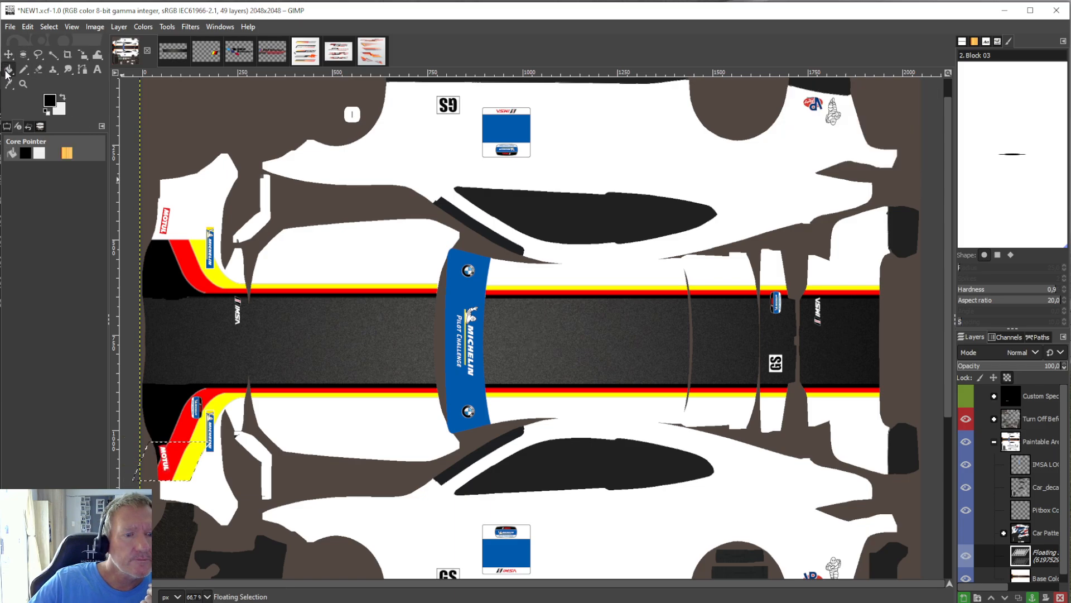
{"action": "right_click", "coordinate": [1036, 555]}
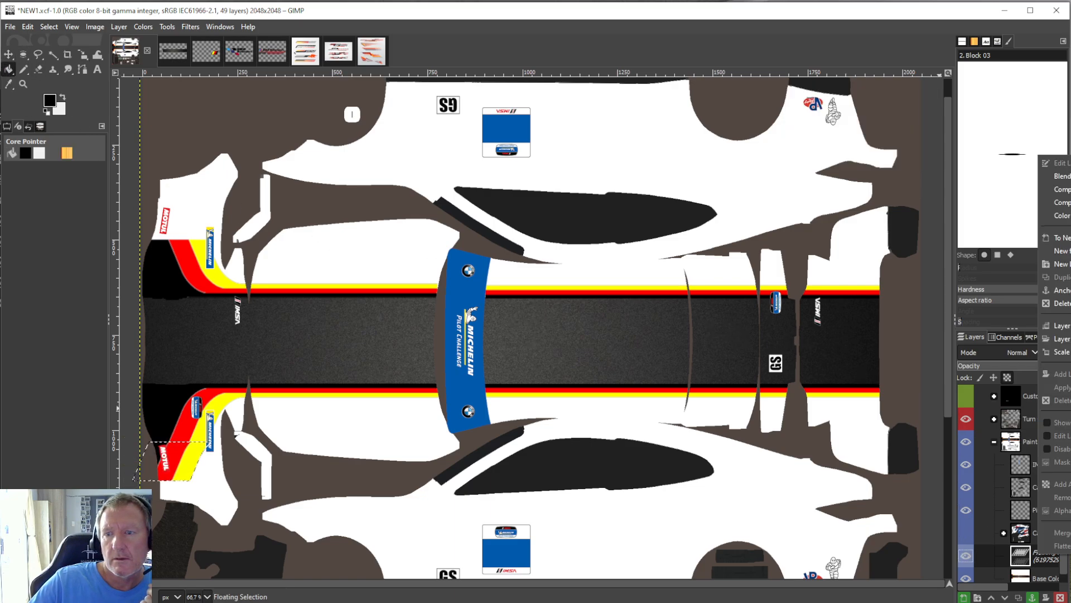
{"action": "left_click", "coordinate": [1060, 290]}
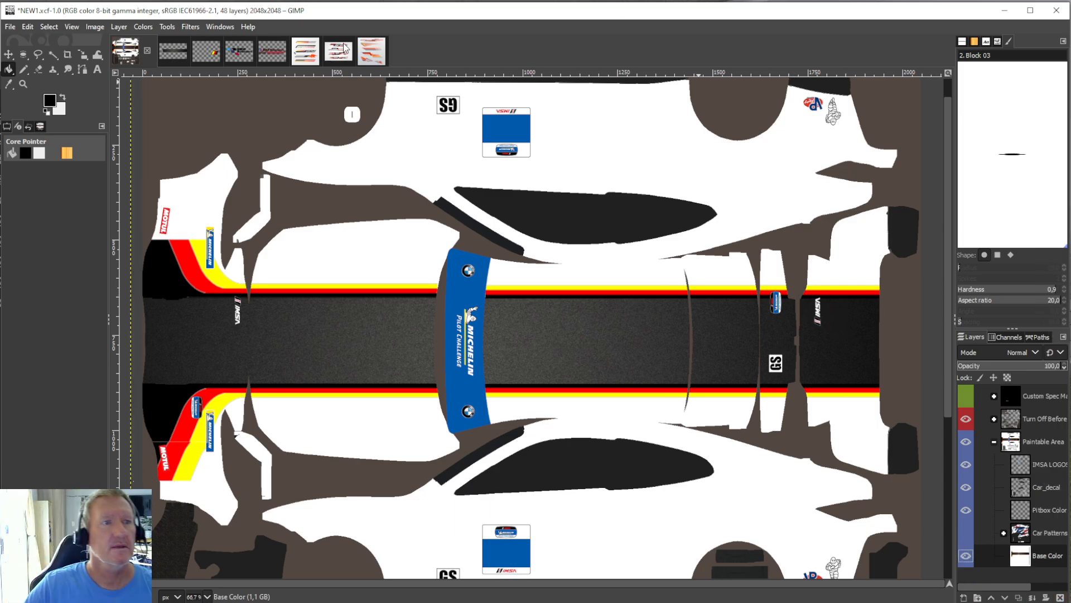
Paste a second copy of the slanted stripe section and rotate it by 180°.
{"action": "left_click", "coordinate": [26, 26]}
{"action": "left_click", "coordinate": [48, 114]}
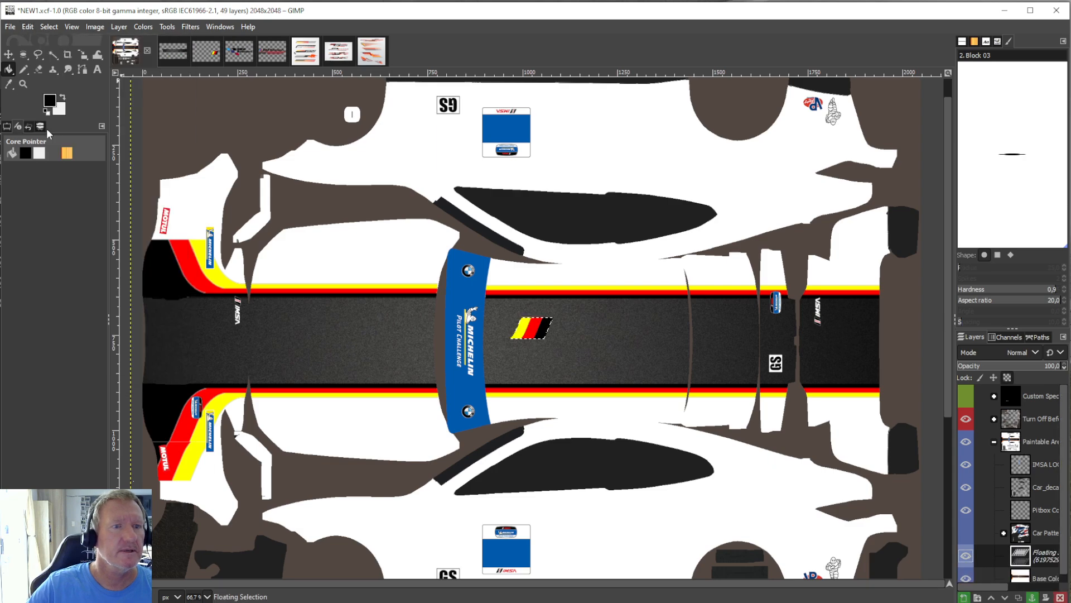
{"action": "left_click", "coordinate": [121, 27]}
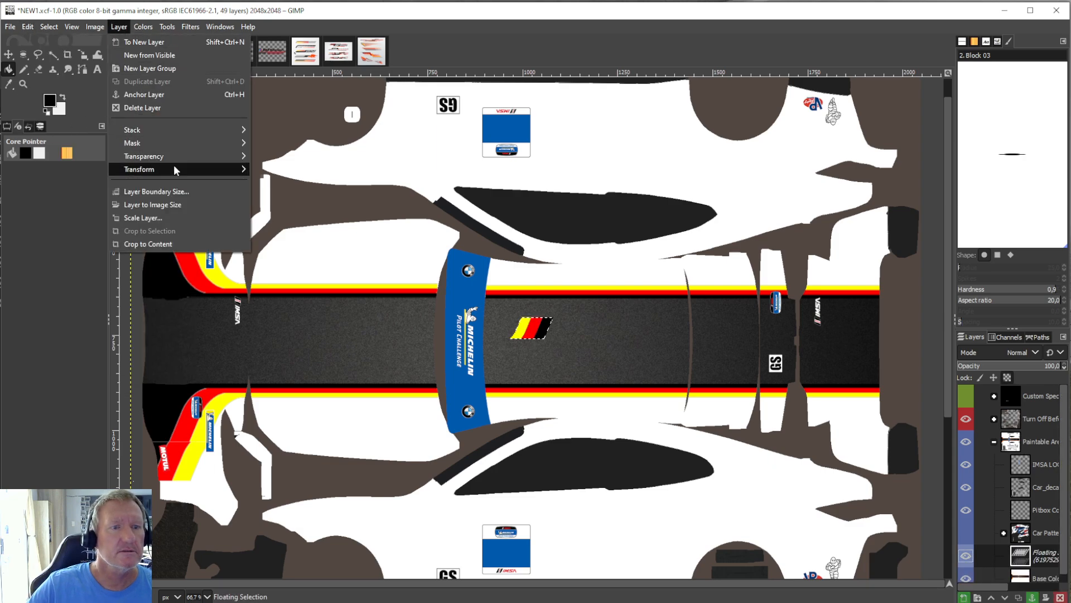
{"action": "mouse_move", "coordinate": [173, 166]}
{"action": "left_click", "coordinate": [287, 230]}
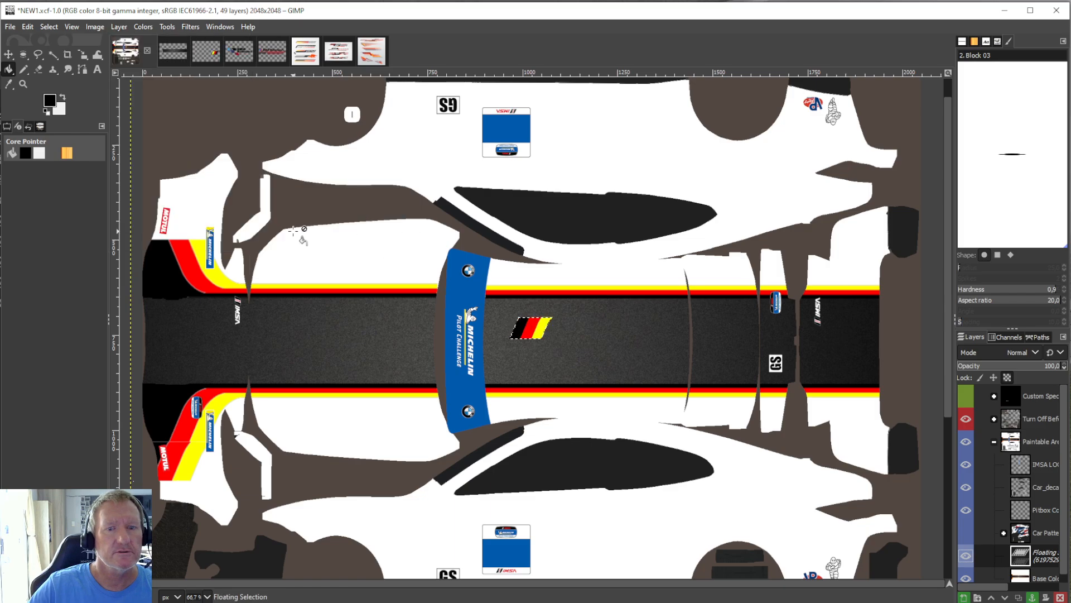
Scale the second piece to 178 × 84 px, place it directly below the first to extend the bumper stripes, and anchor it.
{"action": "left_click", "coordinate": [168, 27]}
{"action": "mouse_move", "coordinate": [221, 72]}
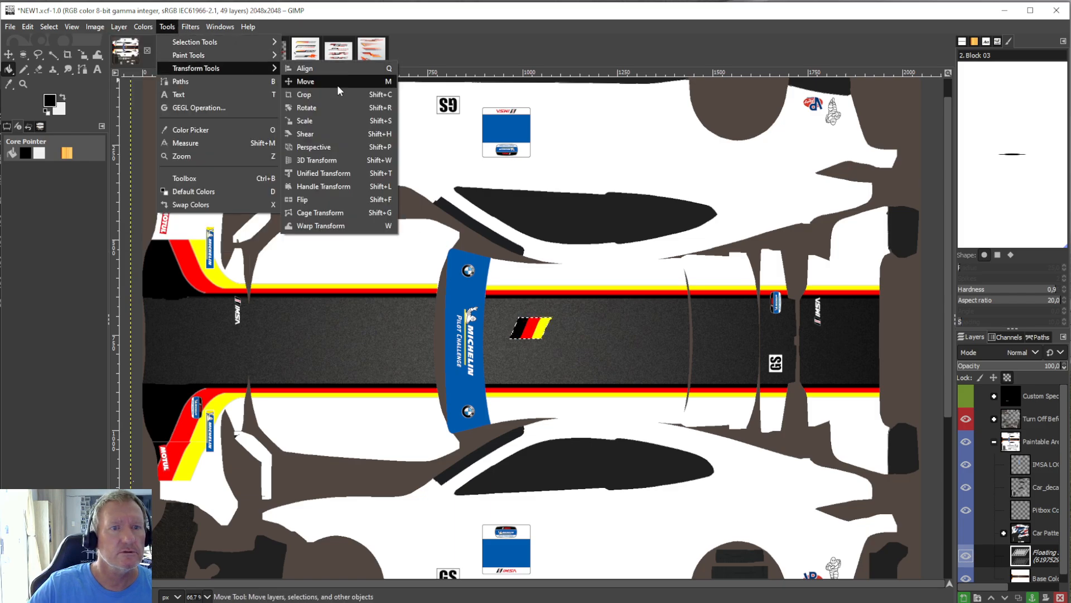
{"action": "left_click", "coordinate": [326, 115]}
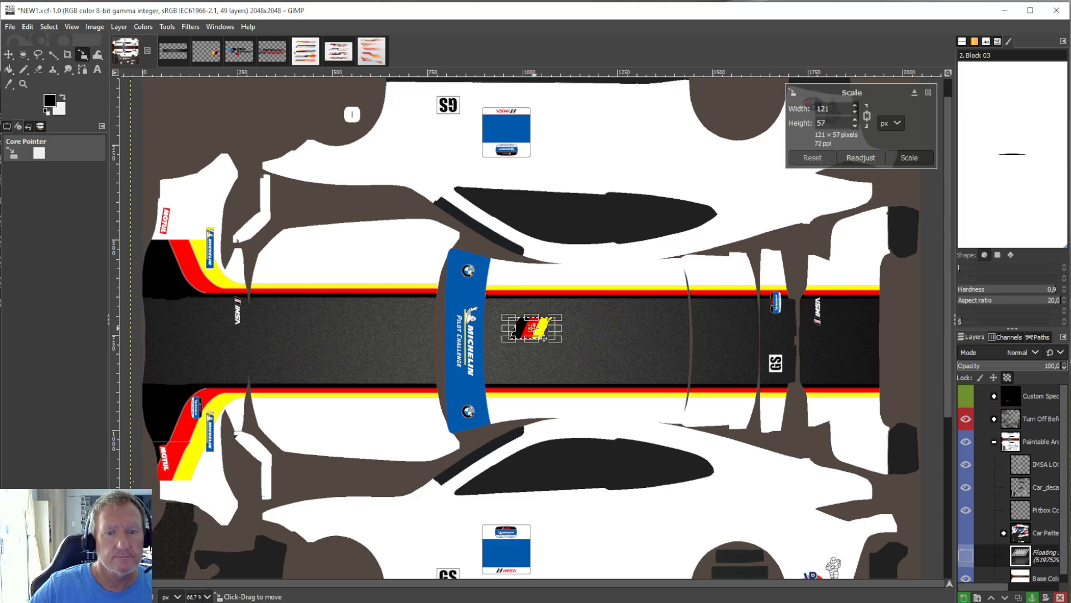
{"action": "left_click_drag", "start_coordinate": [544, 338], "coordinate": [172, 506]}
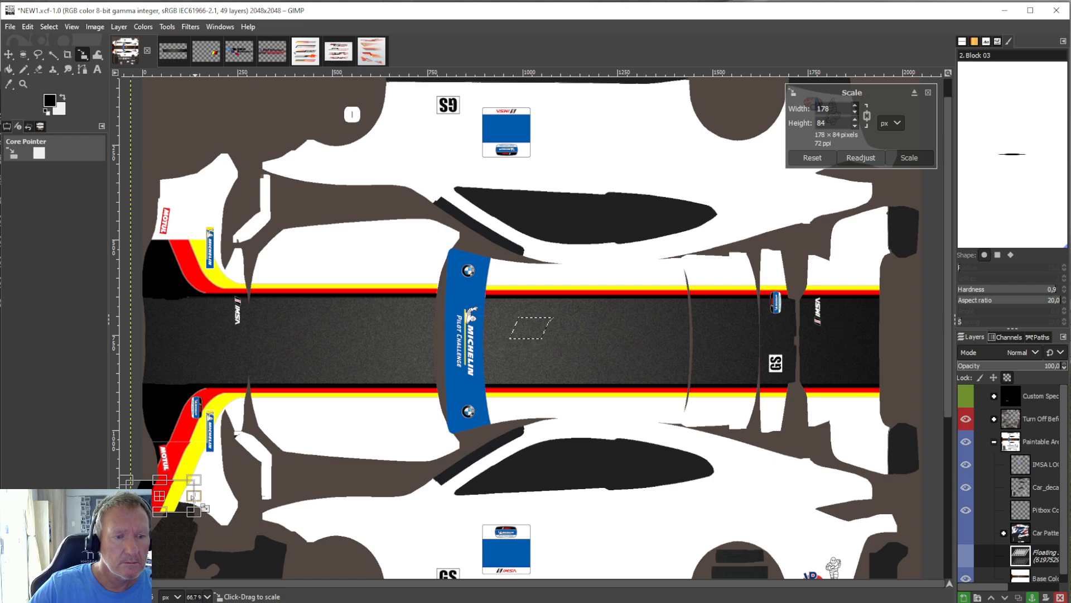
{"action": "left_click_drag", "start_coordinate": [163, 494], "coordinate": [161, 494]}
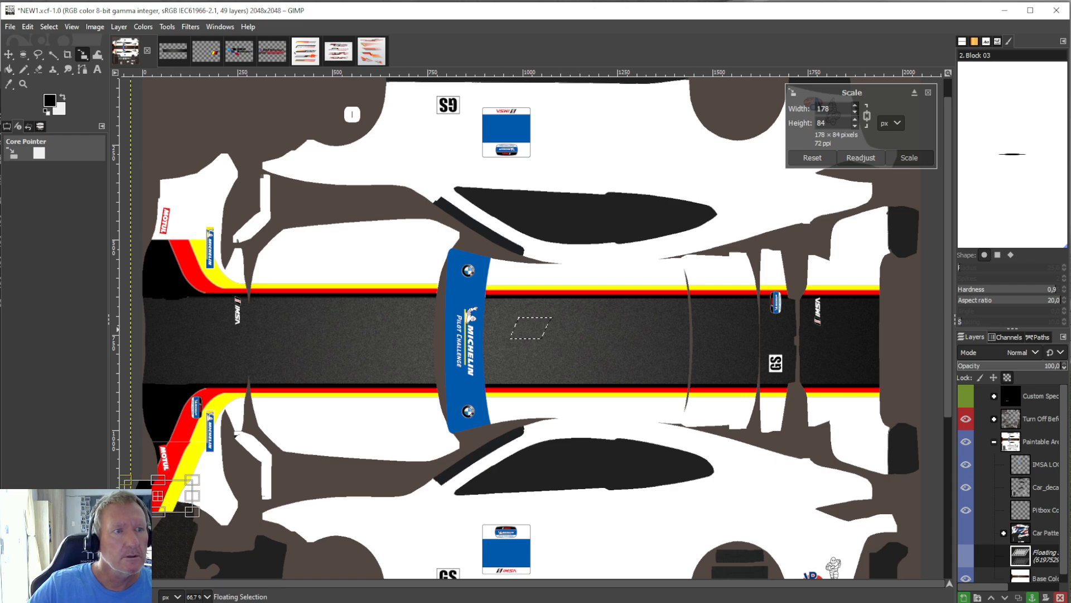
{"action": "left_click", "coordinate": [7, 71]}
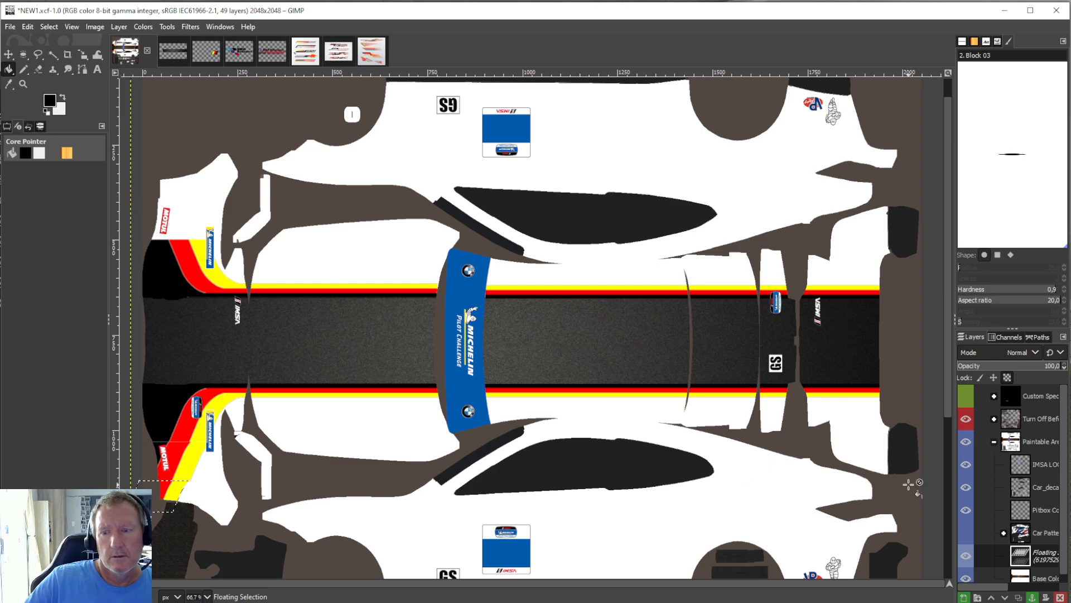
{"action": "left_click", "coordinate": [1032, 597]}
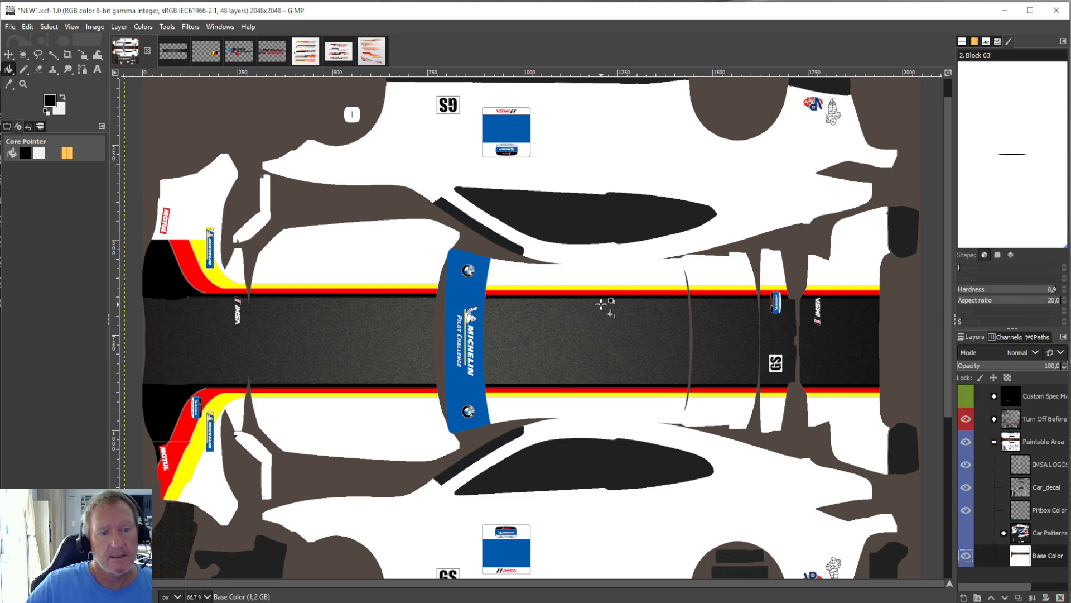
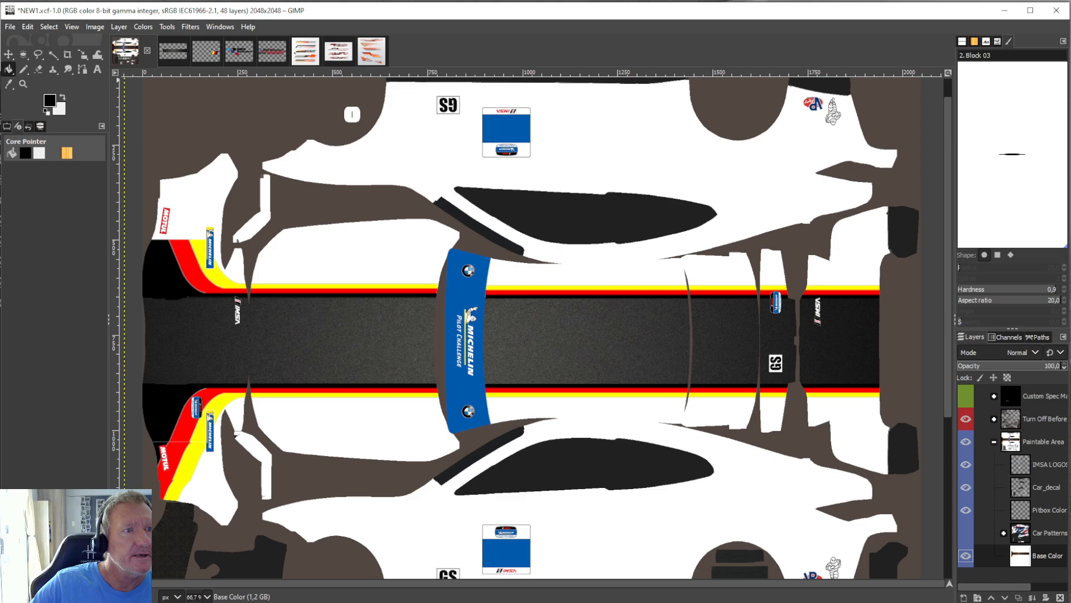
Undo anchoring the second stripe piece on the lower bumper corner, rescale it to 208 × 99 px, and anchor it again.
{"action": "left_click", "coordinate": [25, 27]}
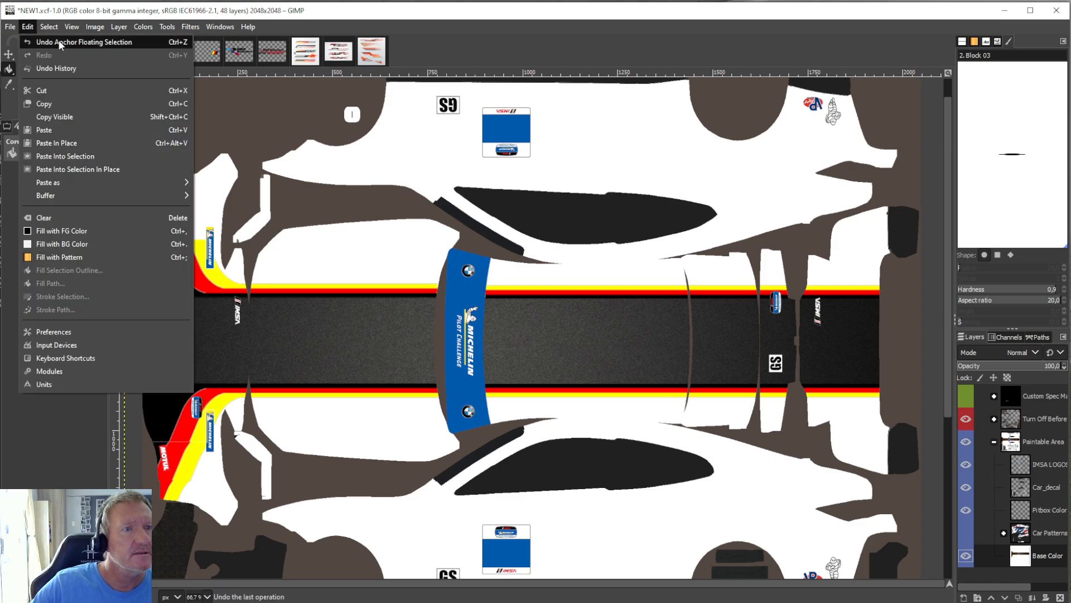
{"action": "left_click", "coordinate": [34, 48]}
{"action": "left_click", "coordinate": [167, 26]}
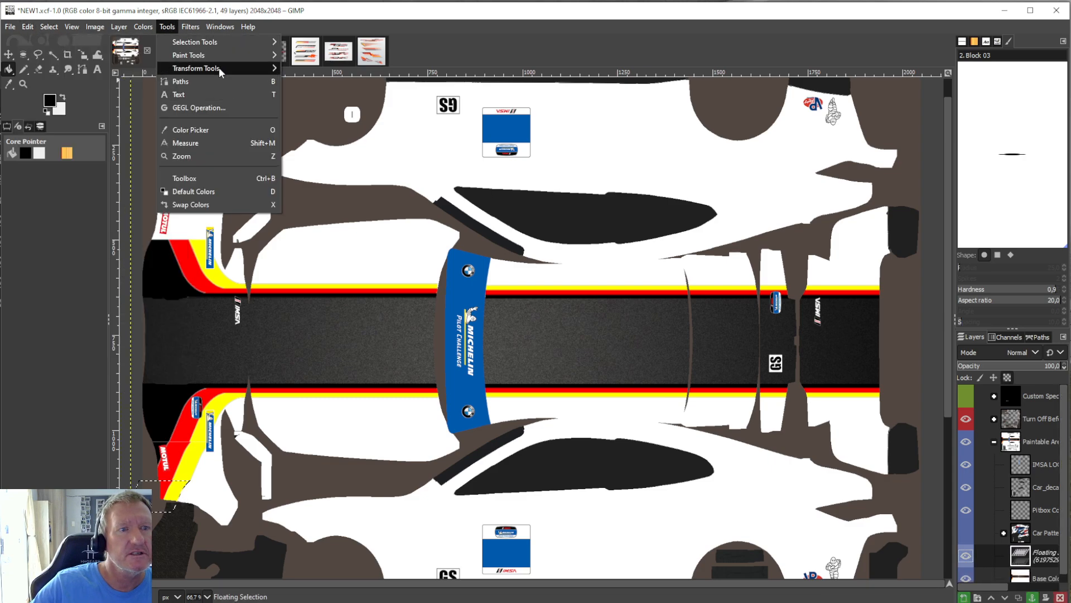
{"action": "mouse_move", "coordinate": [219, 68]}
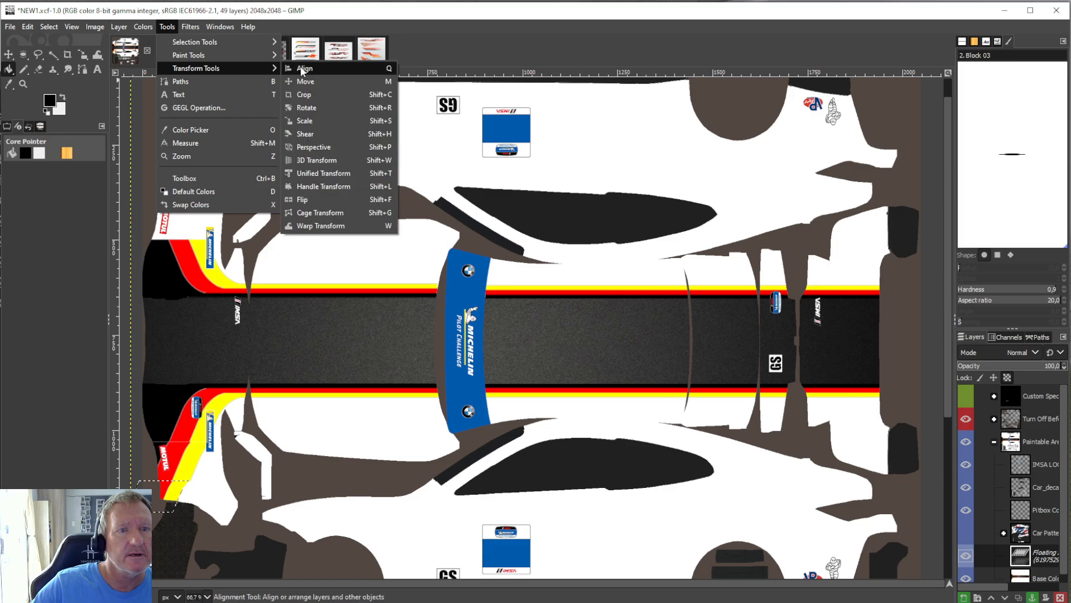
{"action": "left_click", "coordinate": [317, 121]}
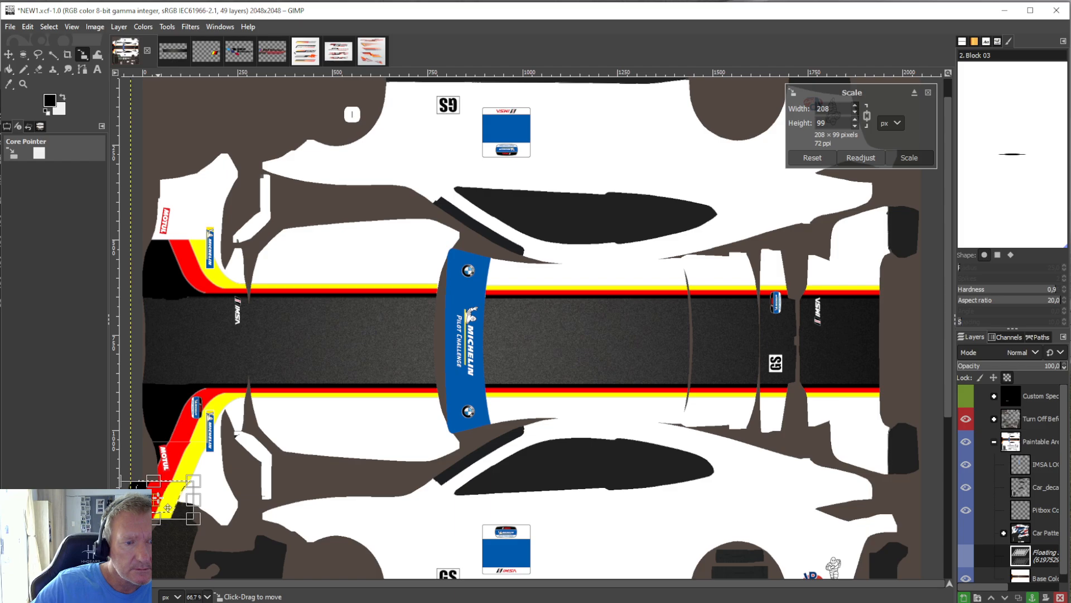
{"action": "key", "text": "shift+b"}
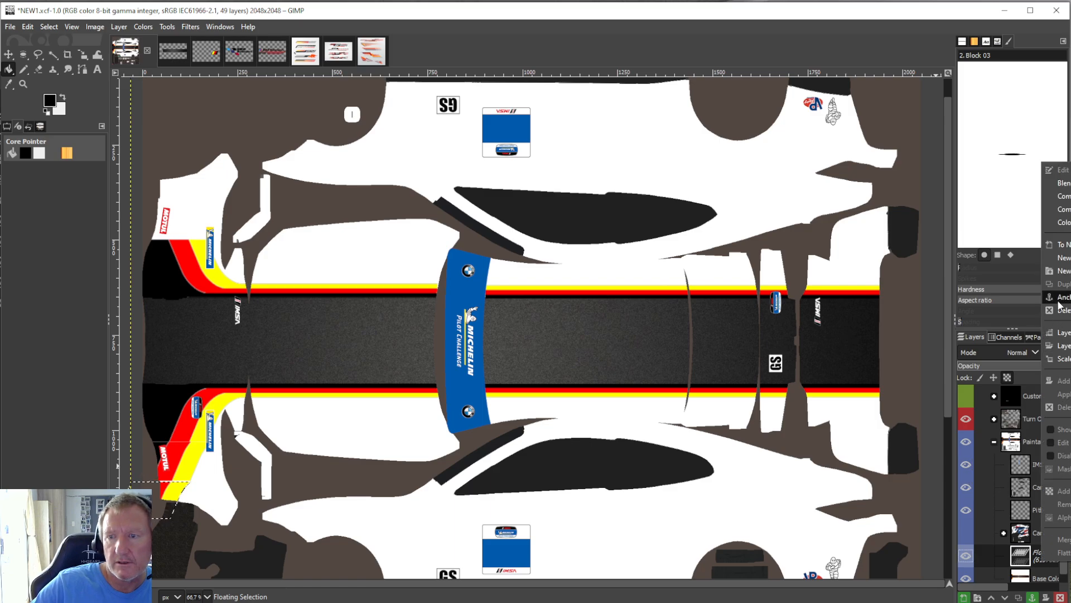
{"action": "key", "text": "ctrl+h"}
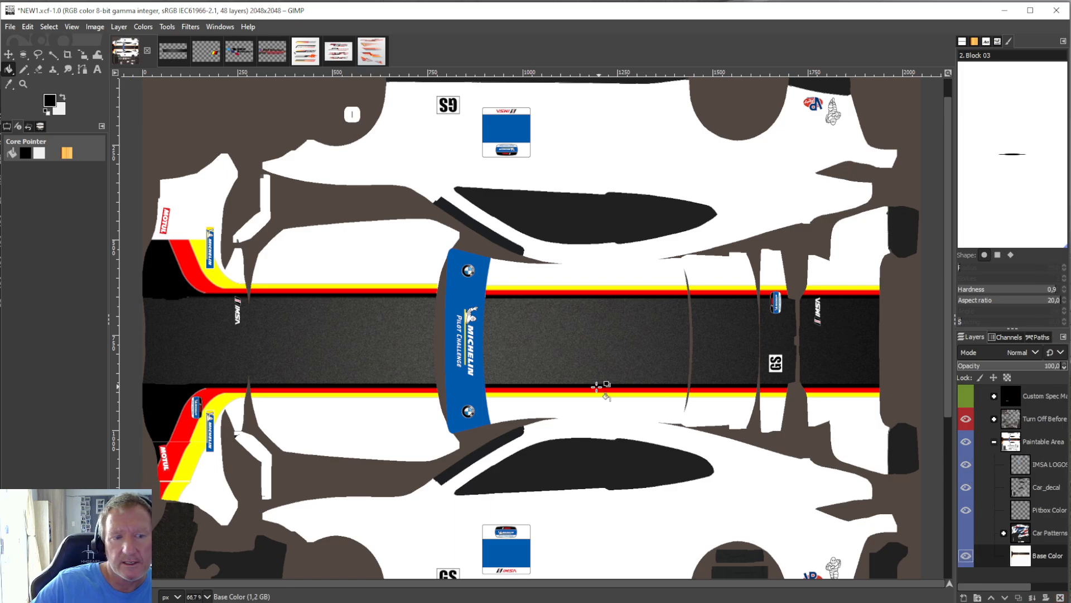
Release the lower bumper stripe piece again, scale it to 208 × 100 px against the adjoining stripes, and anchor it.
{"action": "left_click", "coordinate": [28, 27]}
{"action": "left_click", "coordinate": [45, 138]}
{"action": "left_click", "coordinate": [167, 27]}
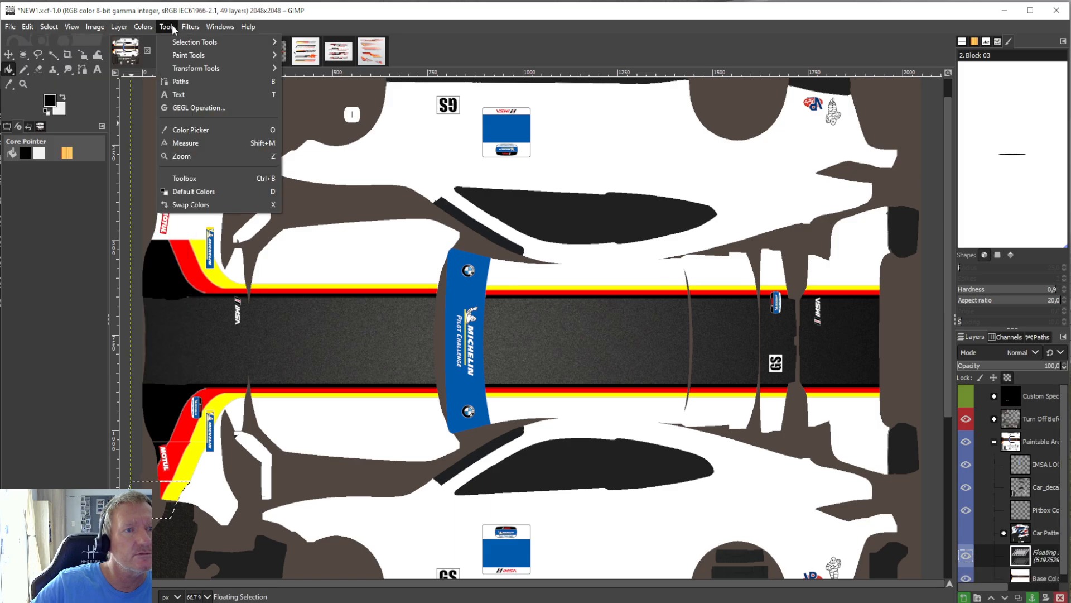
{"action": "mouse_move", "coordinate": [200, 70]}
{"action": "left_click", "coordinate": [332, 108]}
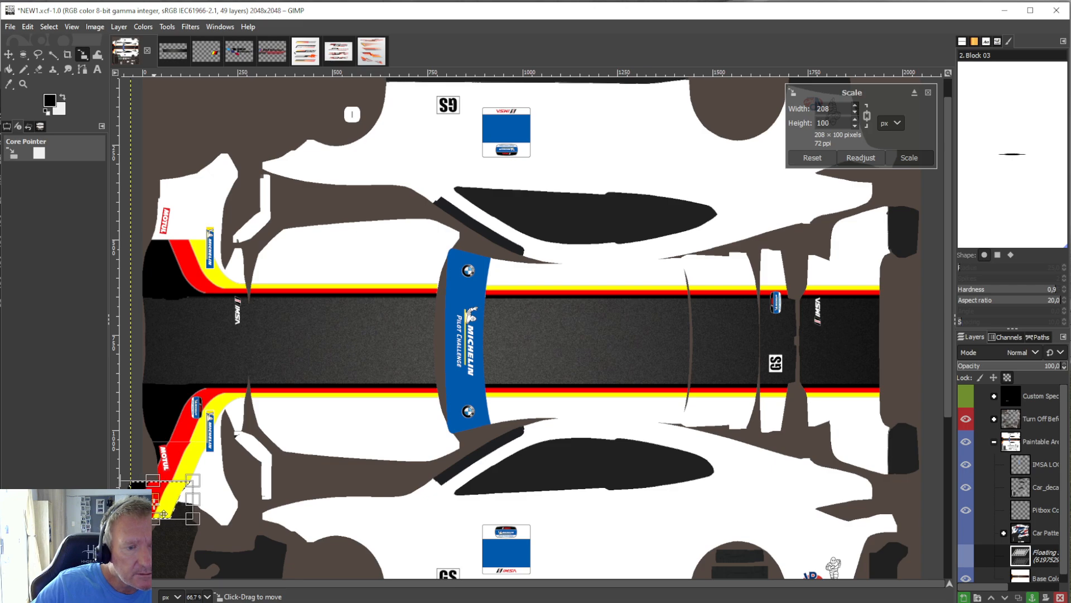
{"action": "left_click", "coordinate": [8, 70]}
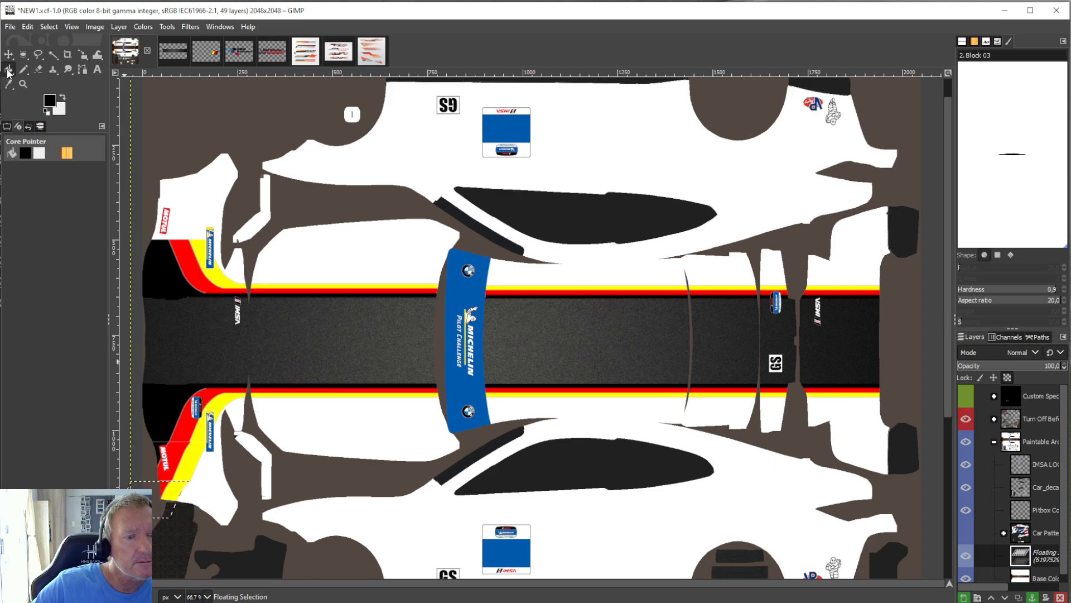
{"action": "right_click", "coordinate": [1038, 556]}
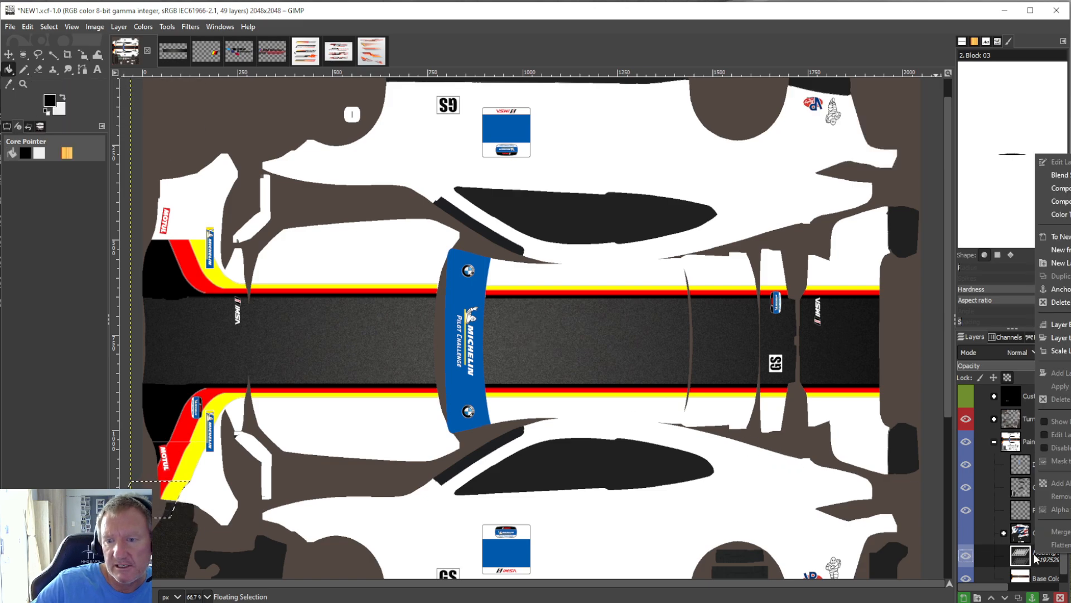
{"action": "left_click", "coordinate": [1060, 289]}
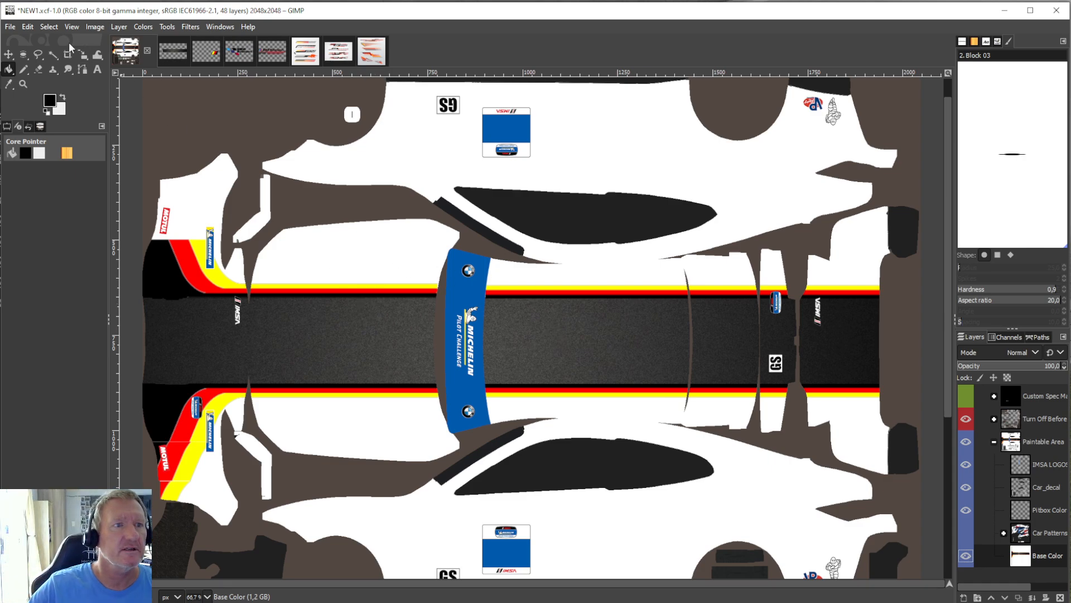
Paste another copy of the slanted stripe section for the upper front bumper corner.
{"action": "left_click", "coordinate": [27, 26]}
{"action": "key", "text": "ctrl+v"}
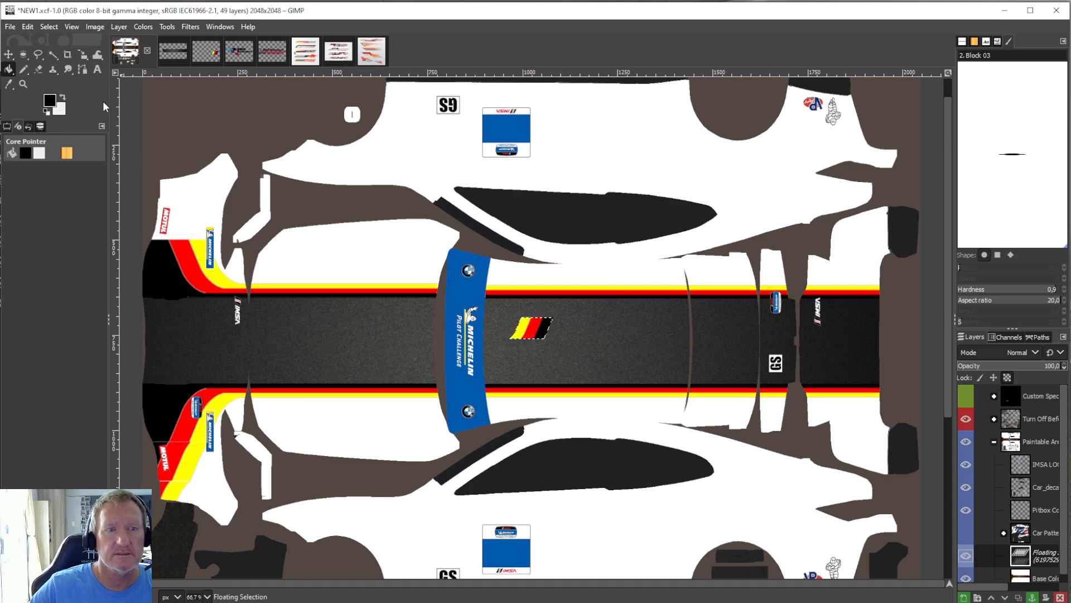
Try flipping the pasted stripe piece vertically and reverse the flip.
{"action": "left_click", "coordinate": [118, 26]}
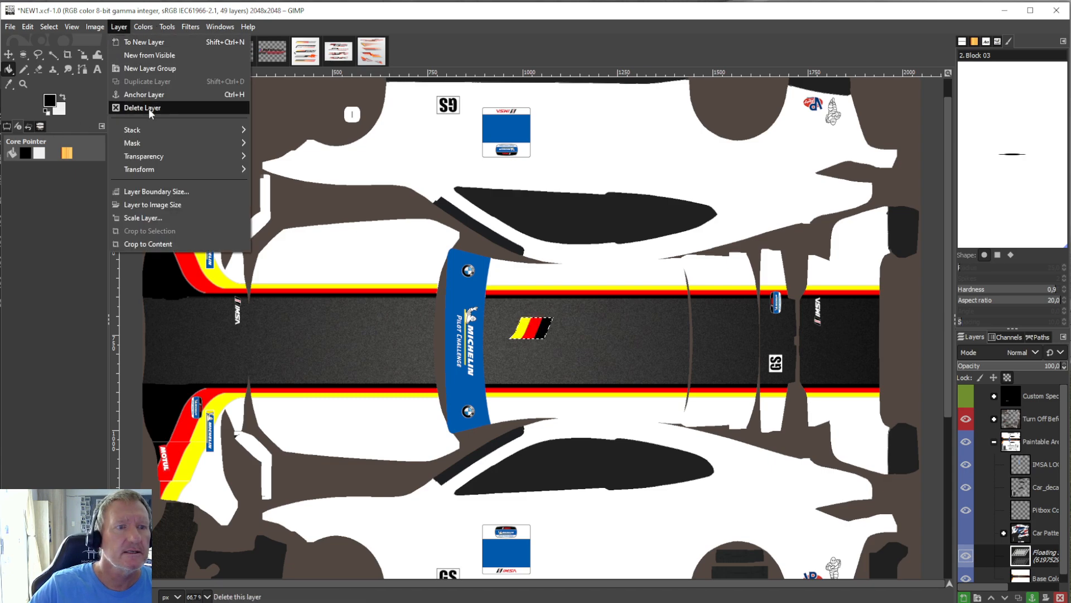
{"action": "mouse_move", "coordinate": [160, 168]}
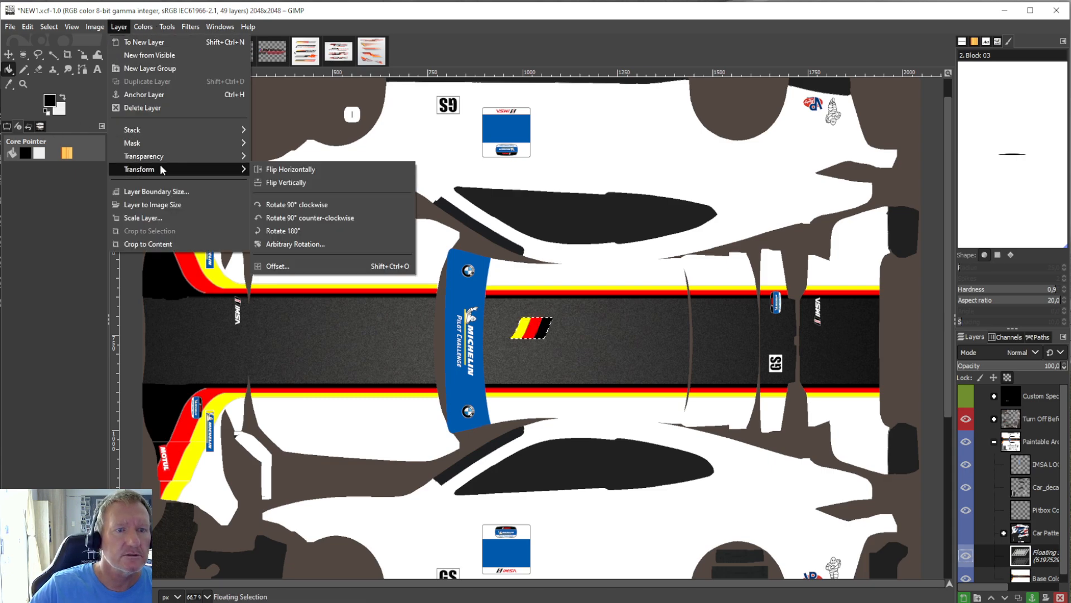
{"action": "left_click", "coordinate": [284, 181]}
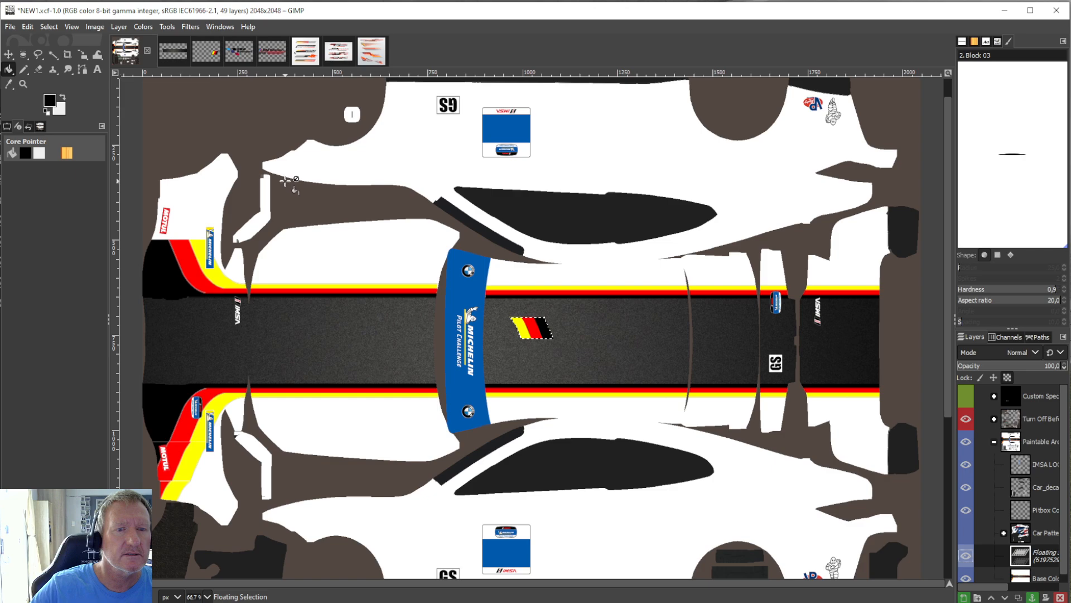
{"action": "left_click", "coordinate": [124, 27]}
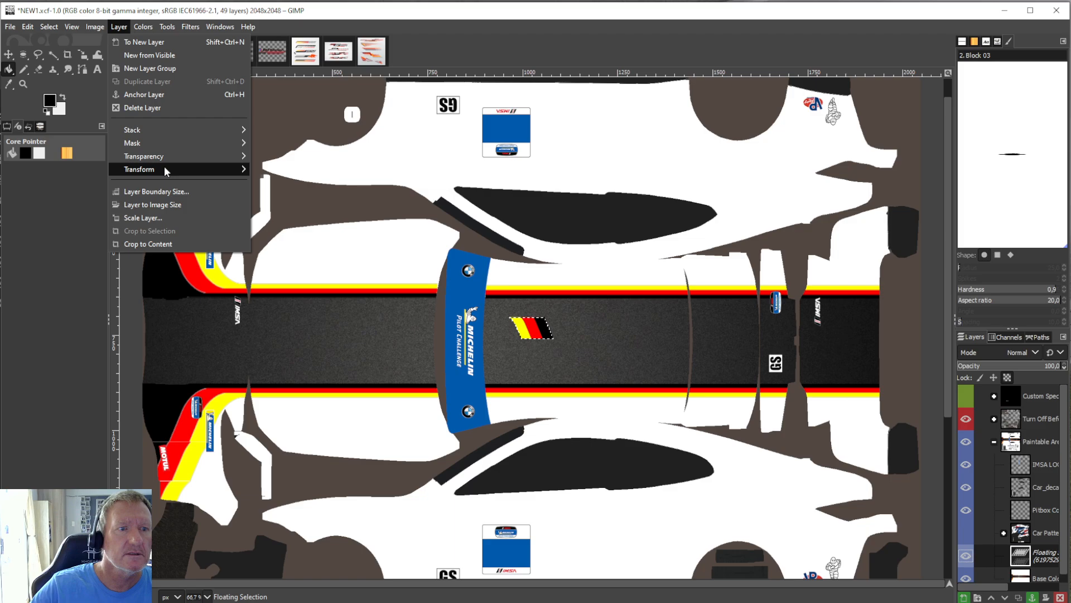
{"action": "mouse_move", "coordinate": [165, 168]}
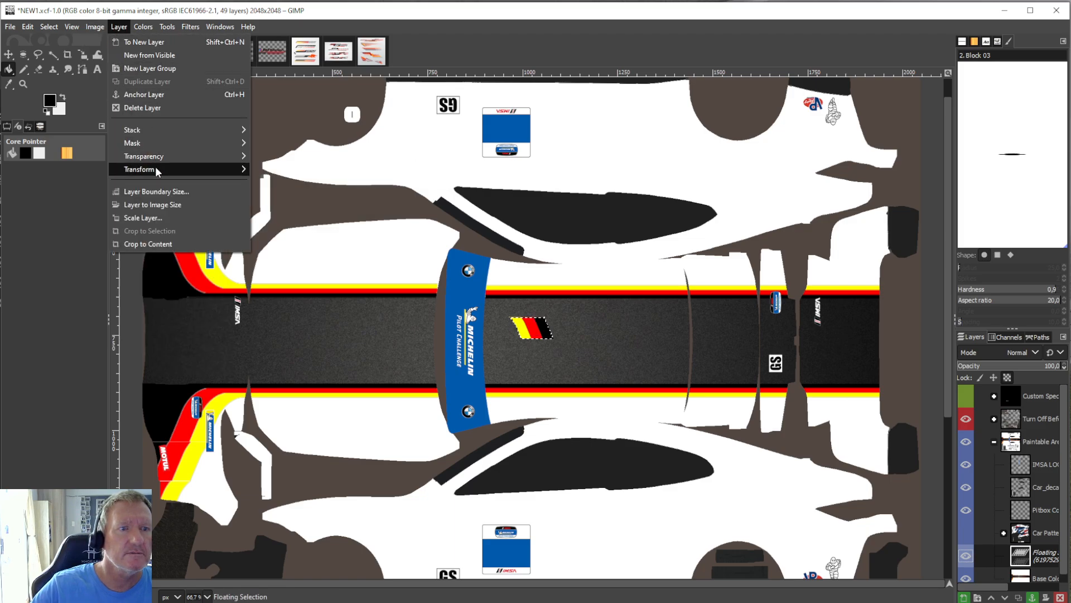
{"action": "left_click", "coordinate": [278, 180]}
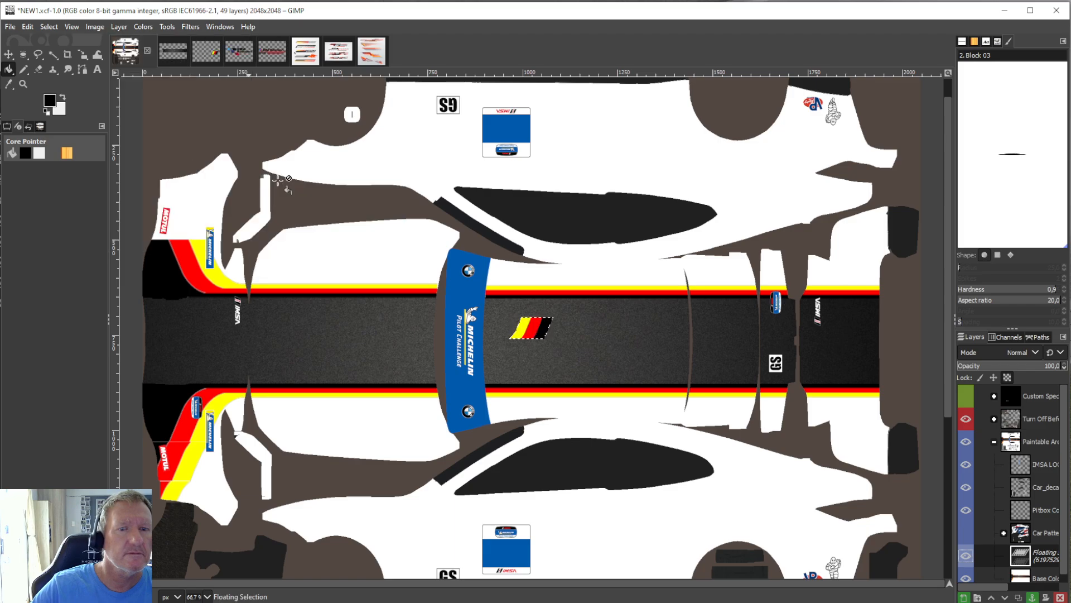
Flip the pasted stripe piece horizontally so that black leads and yellow is on the outer side.
{"action": "left_click", "coordinate": [117, 27]}
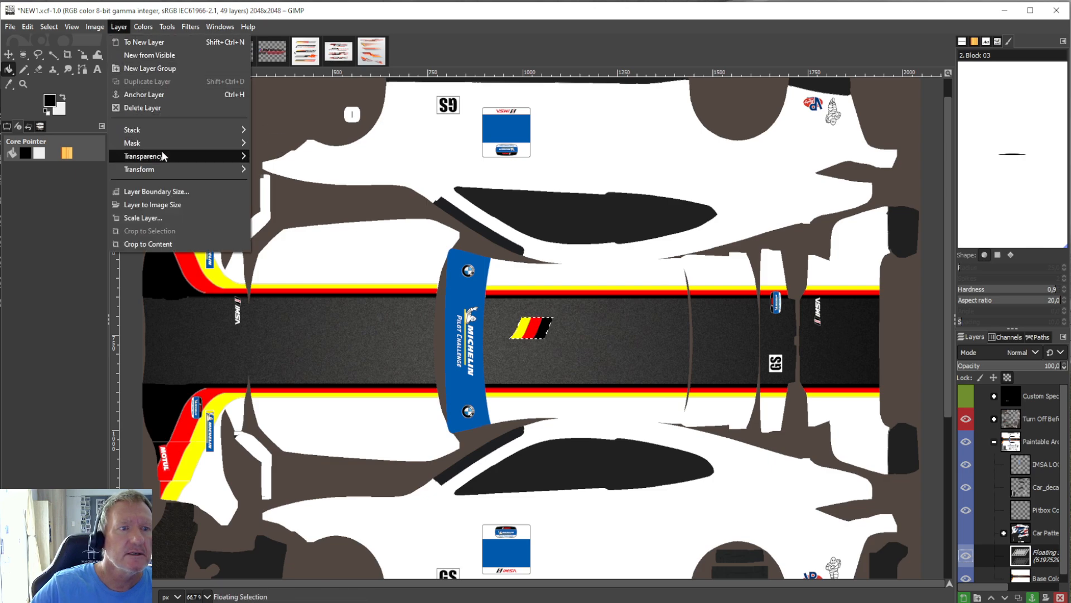
{"action": "mouse_move", "coordinate": [168, 169]}
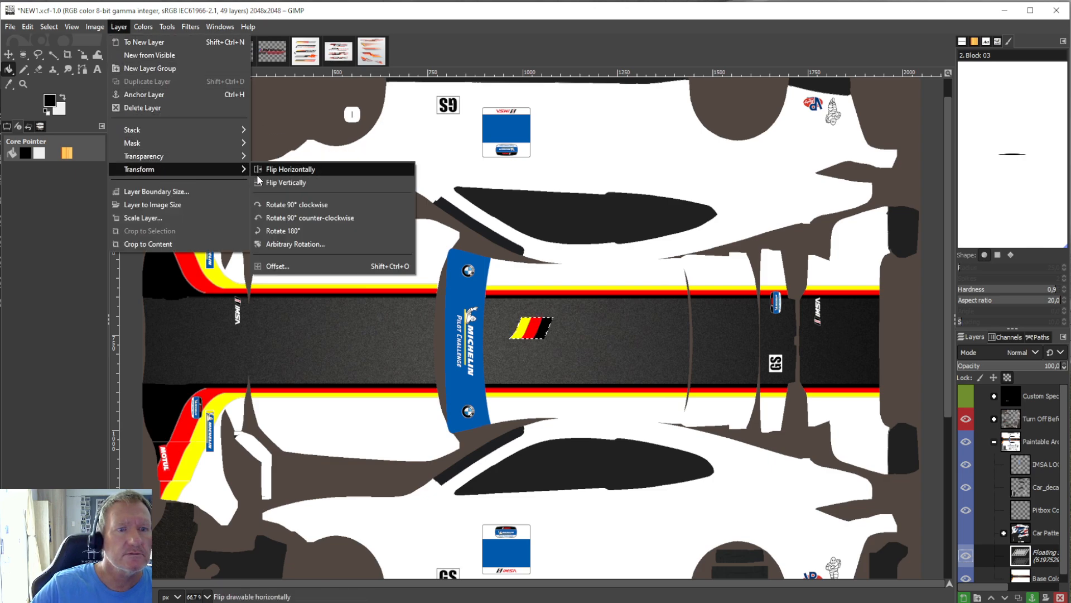
{"action": "left_click", "coordinate": [302, 171]}
Scale the flipped piece to 217 × 102 px, align it with the stripes on the upper front bumper corner, and anchor it.
{"action": "left_click", "coordinate": [167, 26]}
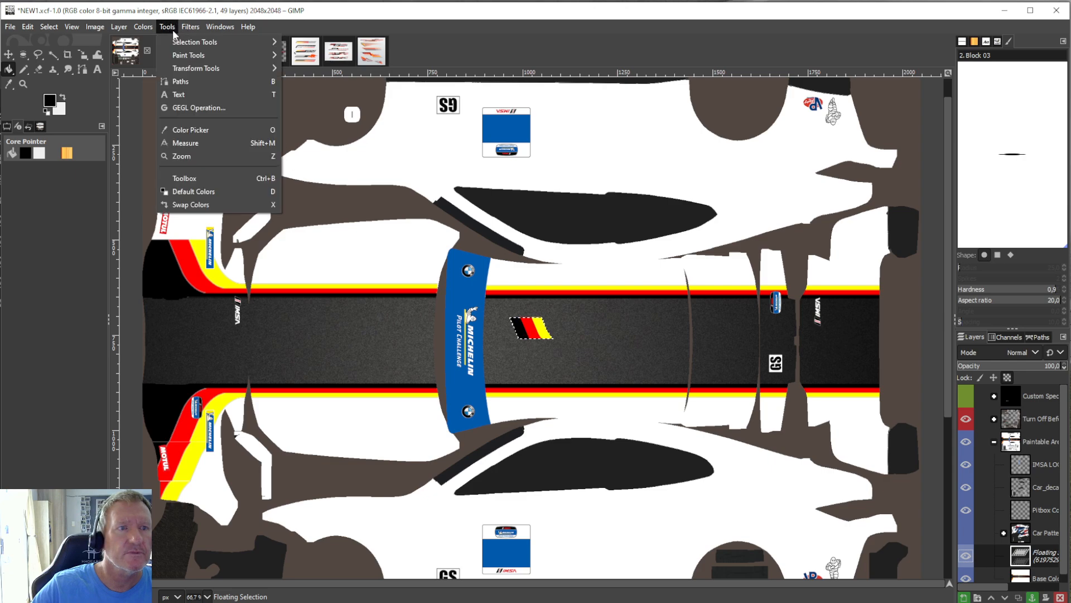
{"action": "mouse_move", "coordinate": [234, 72]}
{"action": "left_click", "coordinate": [305, 121]}
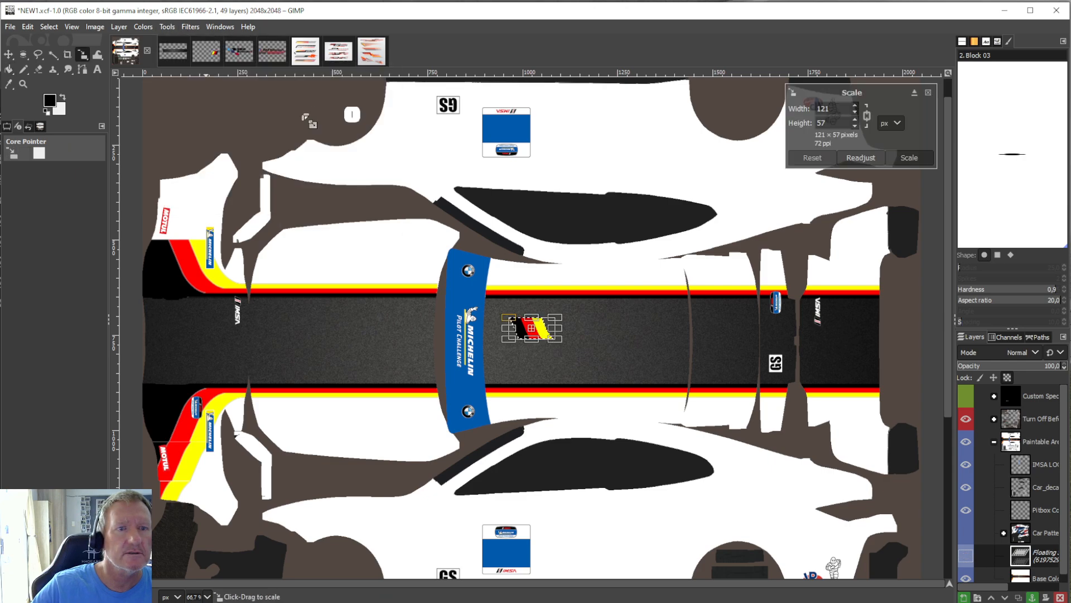
{"action": "left_click_drag", "start_coordinate": [533, 327], "coordinate": [178, 231]}
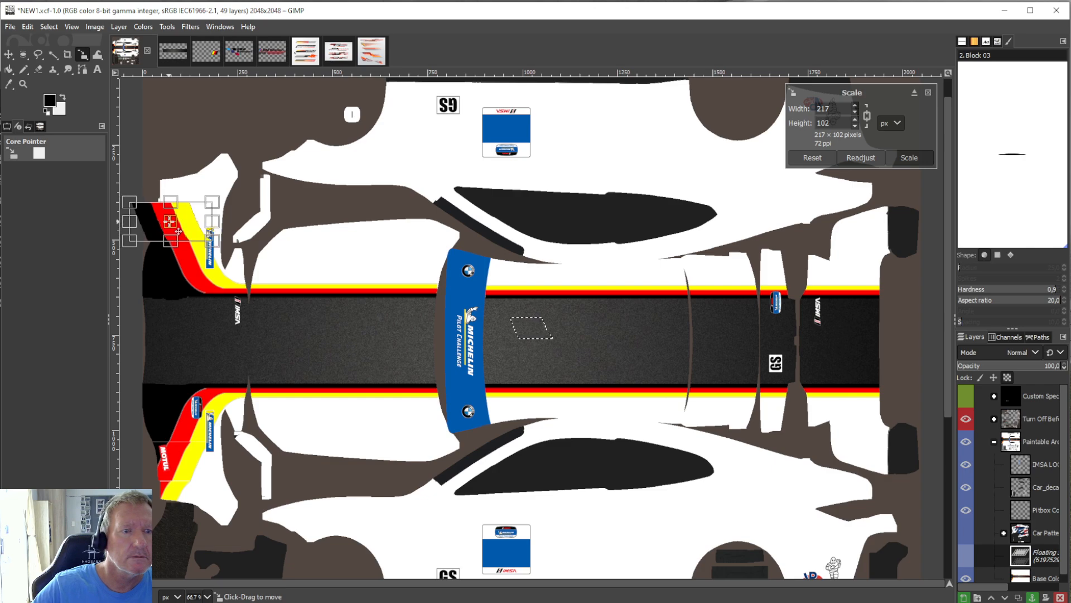
{"action": "left_click", "coordinate": [10, 70]}
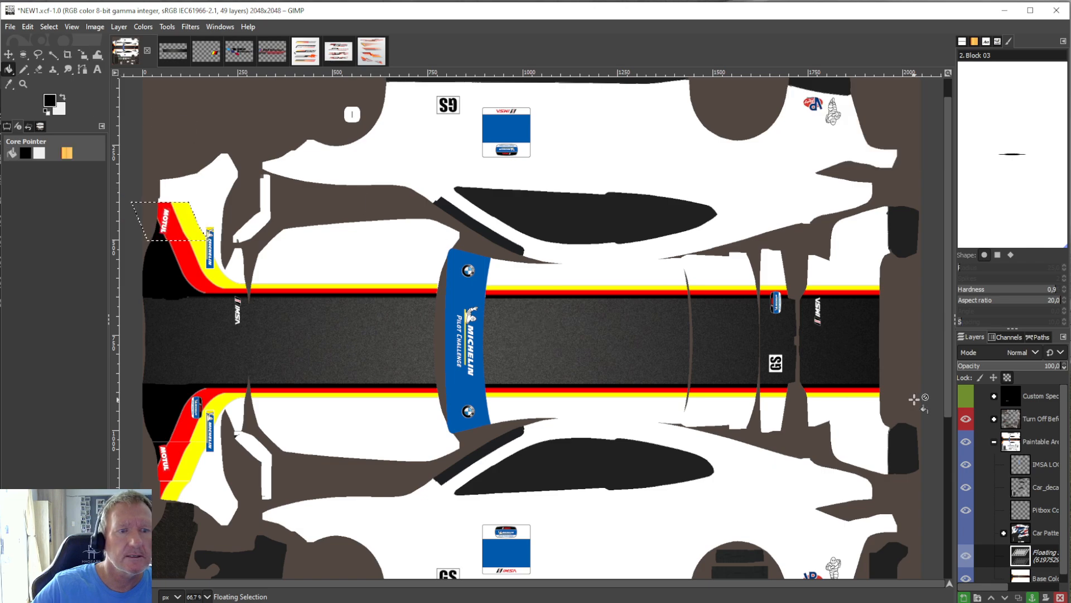
{"action": "left_click", "coordinate": [1032, 597]}
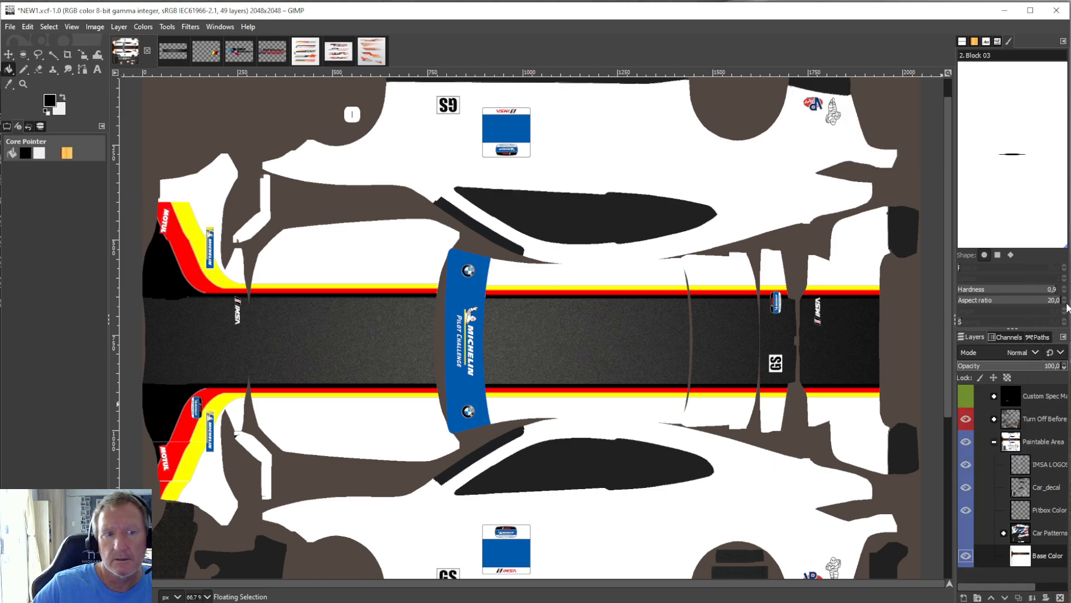
Paste a further copy of the slanted stripe section and flip it horizontally.
{"action": "left_click", "coordinate": [33, 25]}
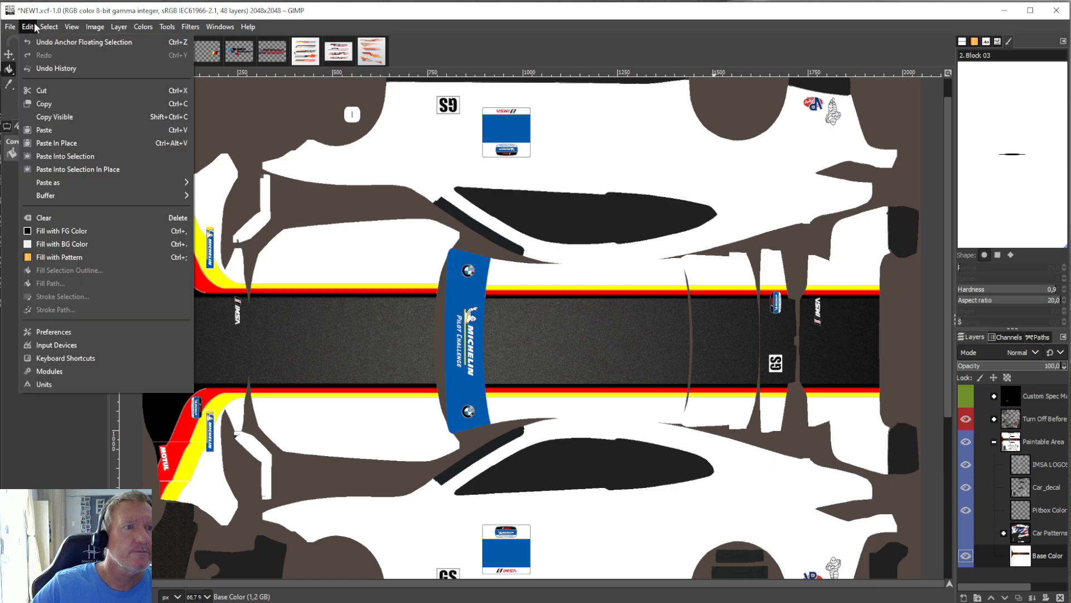
{"action": "left_click", "coordinate": [49, 129]}
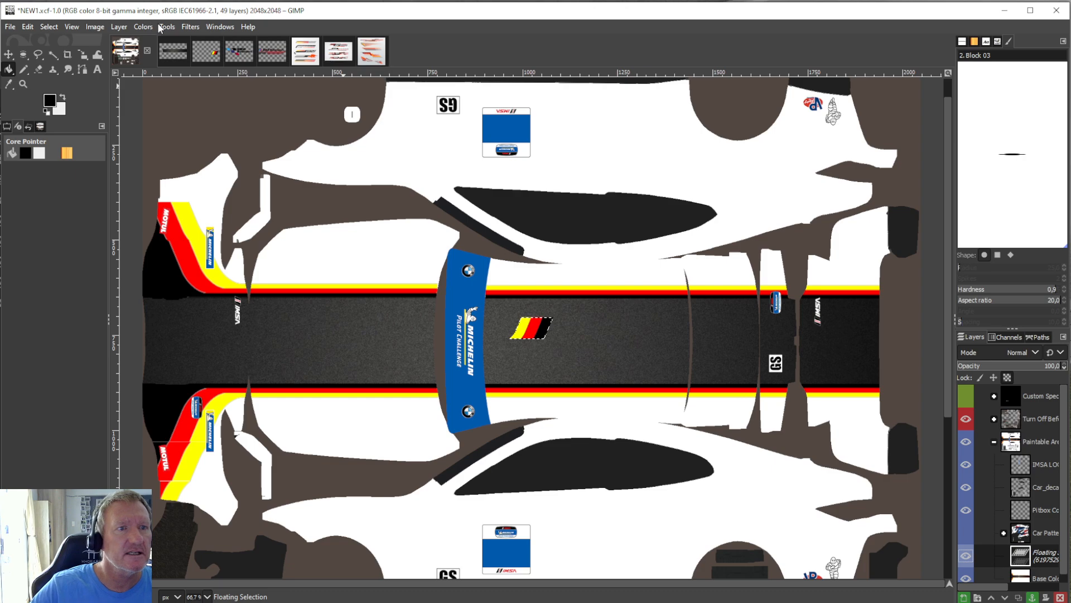
{"action": "left_click", "coordinate": [119, 27]}
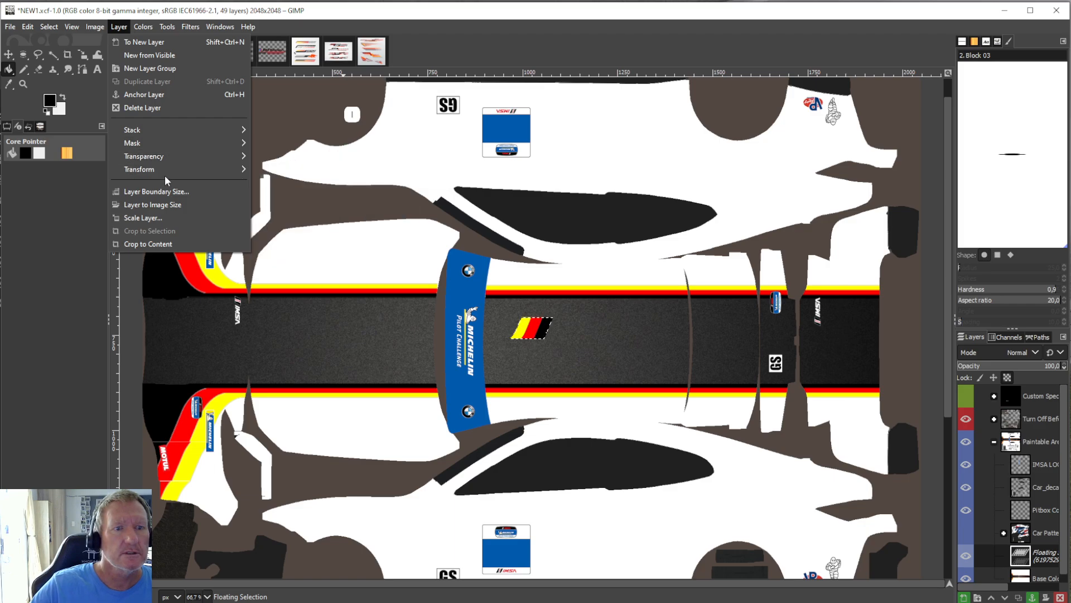
{"action": "mouse_move", "coordinate": [166, 169]}
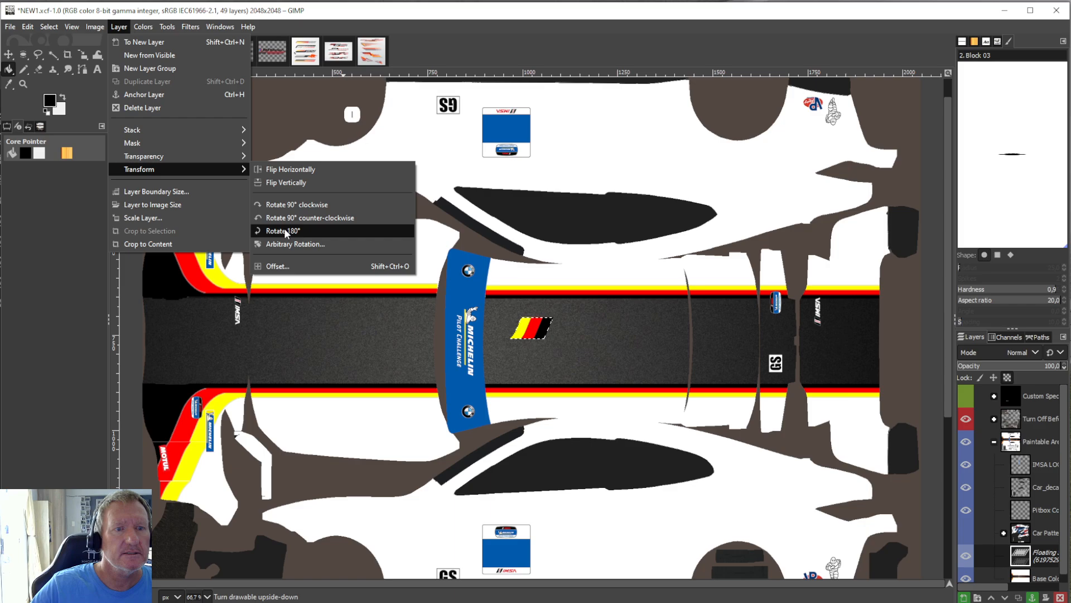
{"action": "left_click", "coordinate": [289, 169]}
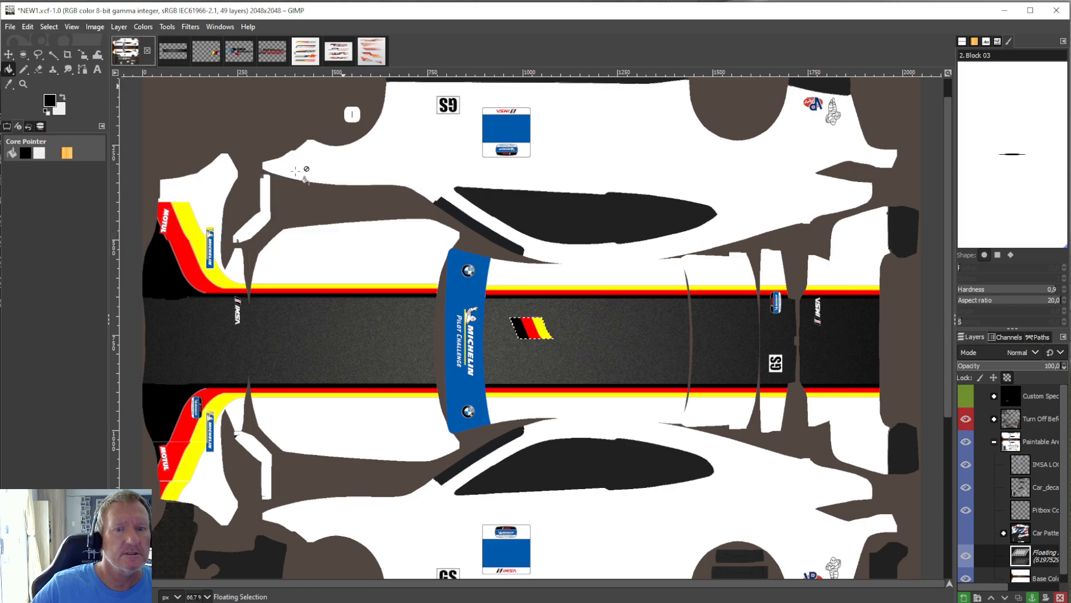
Scale the new piece to 167 × 79 px, place it directly above the previous one on the upper bumper corner, and anchor it.
{"action": "left_click", "coordinate": [166, 26]}
{"action": "mouse_move", "coordinate": [243, 68]}
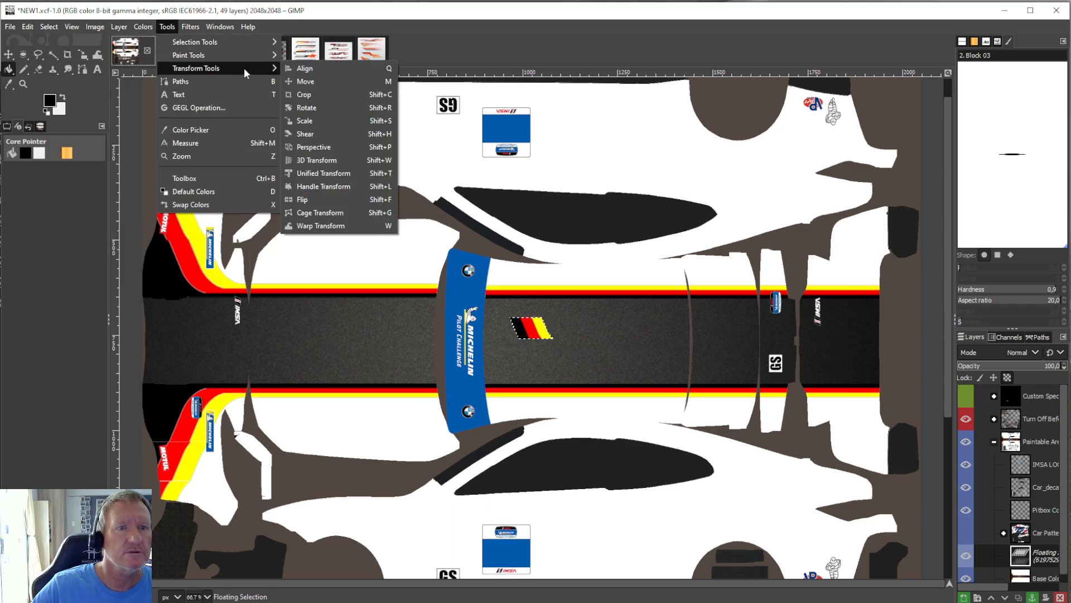
{"action": "left_click", "coordinate": [313, 120]}
{"action": "left_click_drag", "start_coordinate": [531, 329], "coordinate": [171, 202]}
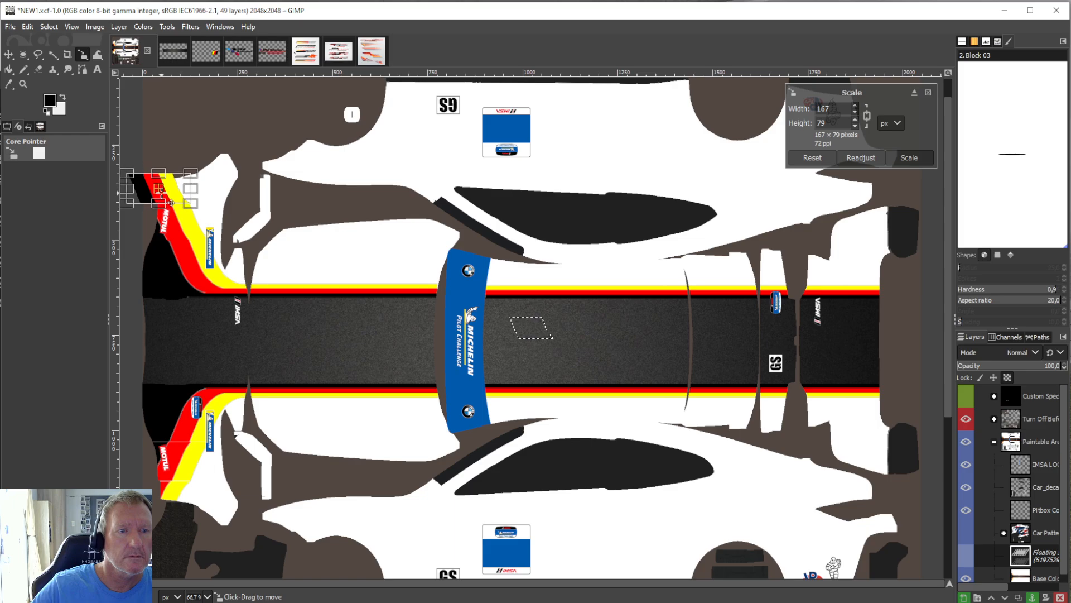
{"action": "left_click", "coordinate": [8, 69]}
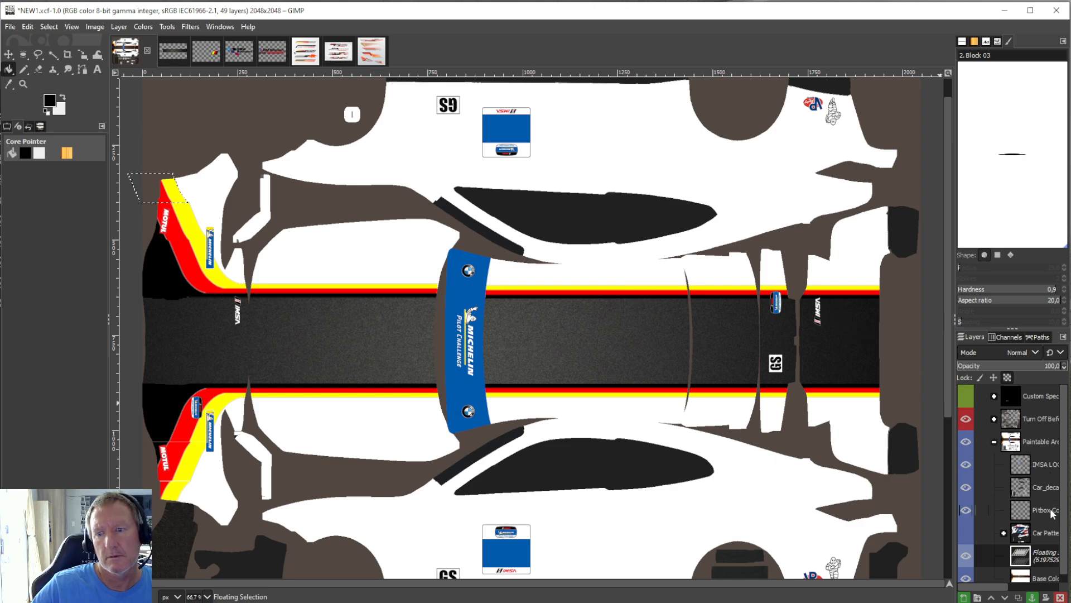
{"action": "right_click", "coordinate": [1037, 551]}
{"action": "left_click", "coordinate": [1056, 282]}
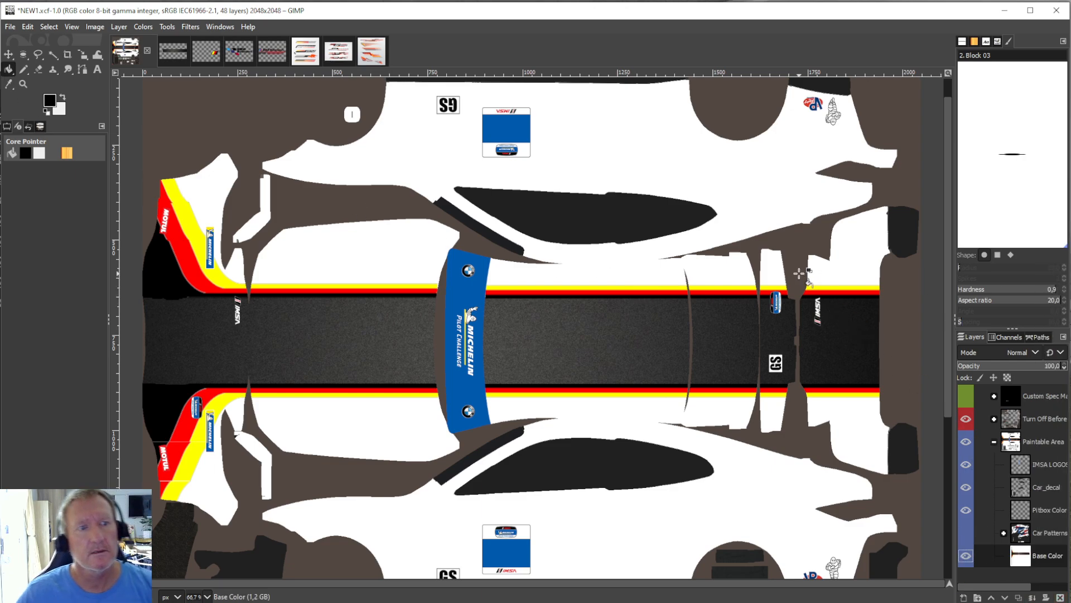
Undo the anchoring of the stripe piece on the upper bumper corner and scale it to 185 × 88 px.
{"action": "left_click", "coordinate": [28, 27]}
{"action": "left_click", "coordinate": [40, 43]}
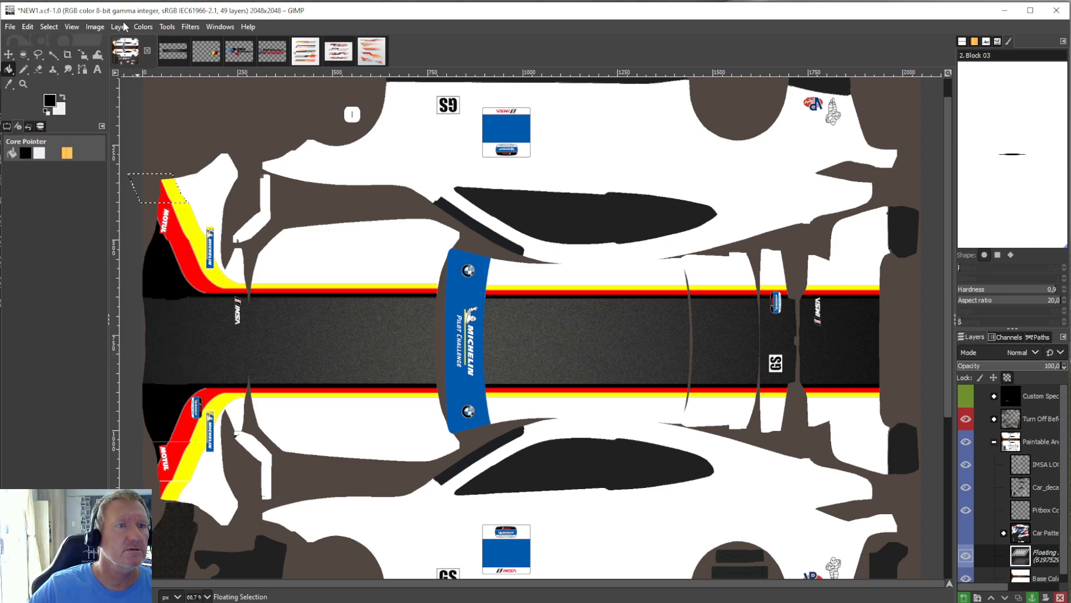
{"action": "left_click", "coordinate": [164, 29]}
{"action": "mouse_move", "coordinate": [212, 67]}
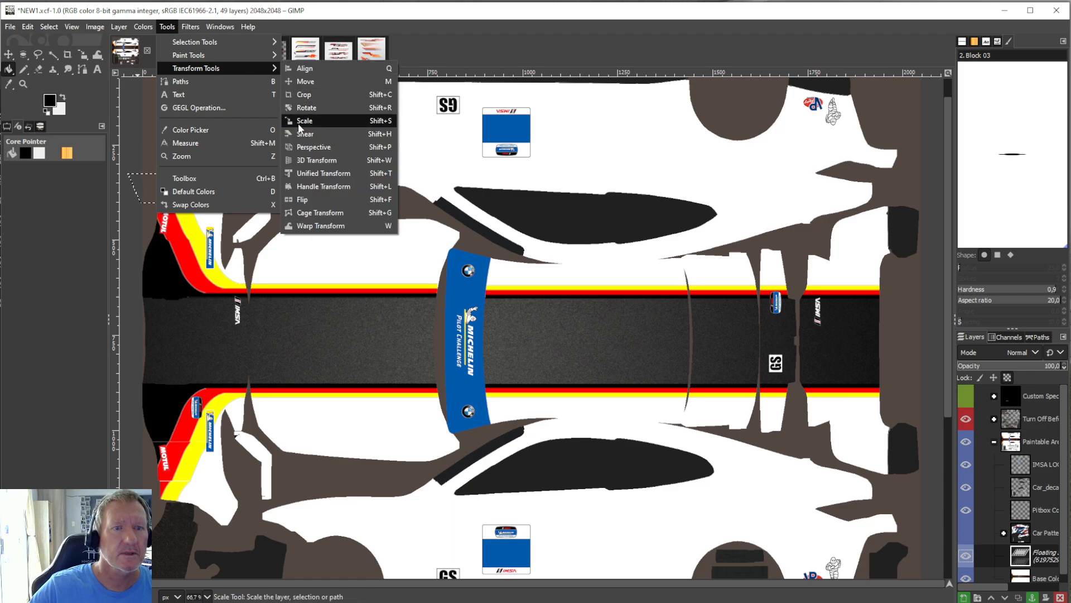
{"action": "left_click", "coordinate": [315, 123]}
{"action": "left_click_drag", "start_coordinate": [193, 207], "coordinate": [173, 199]}
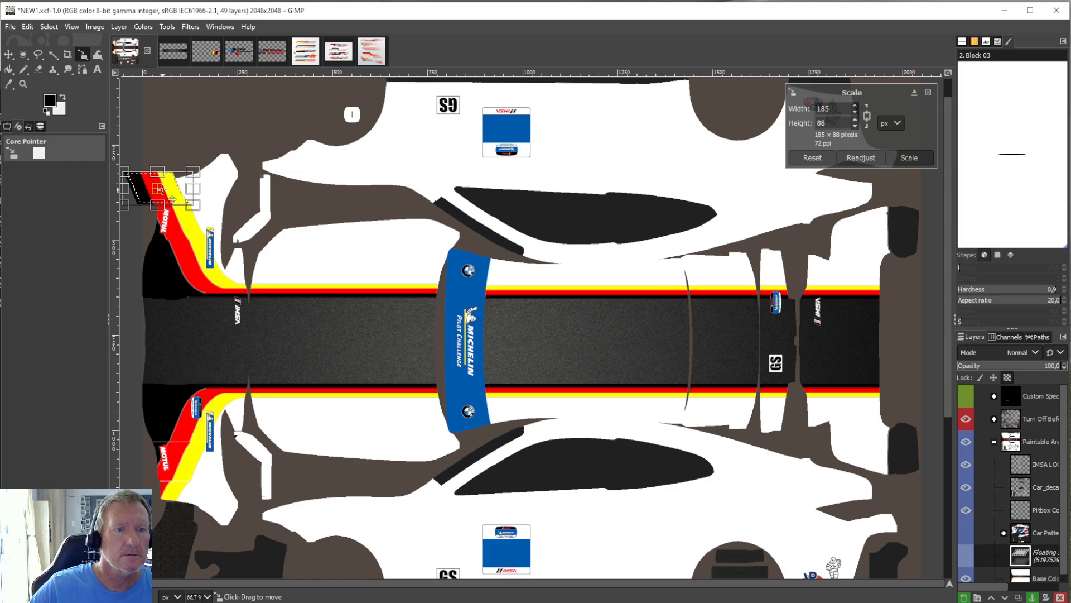
{"action": "left_click", "coordinate": [5, 71]}
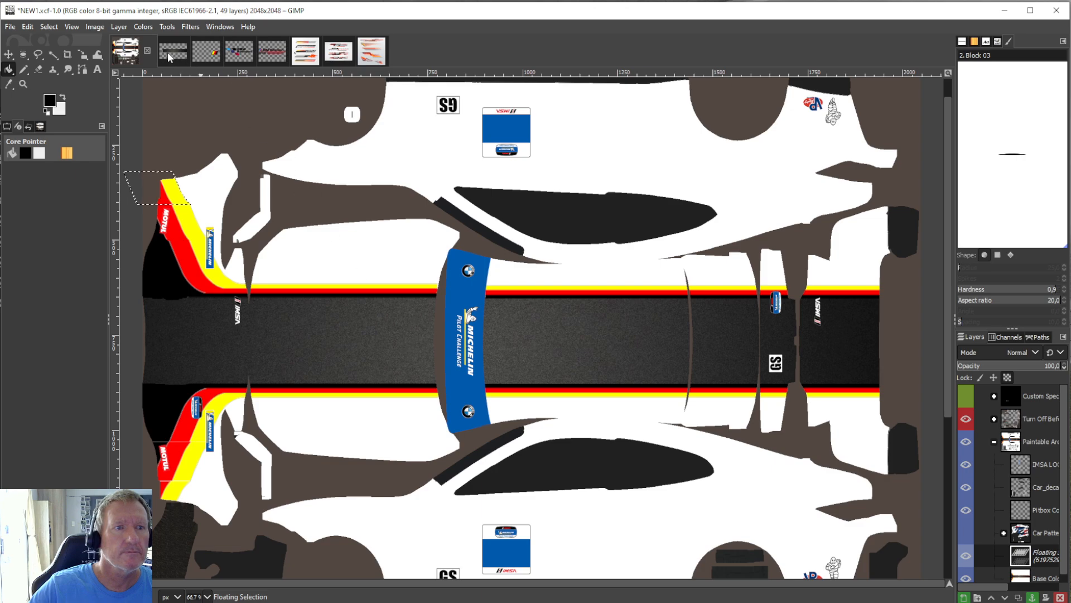
Enlarge the floating stripe piece on the upper bumper corner to 202 × 98 px and anchor it.
{"action": "left_click", "coordinate": [166, 27]}
{"action": "mouse_move", "coordinate": [223, 68]}
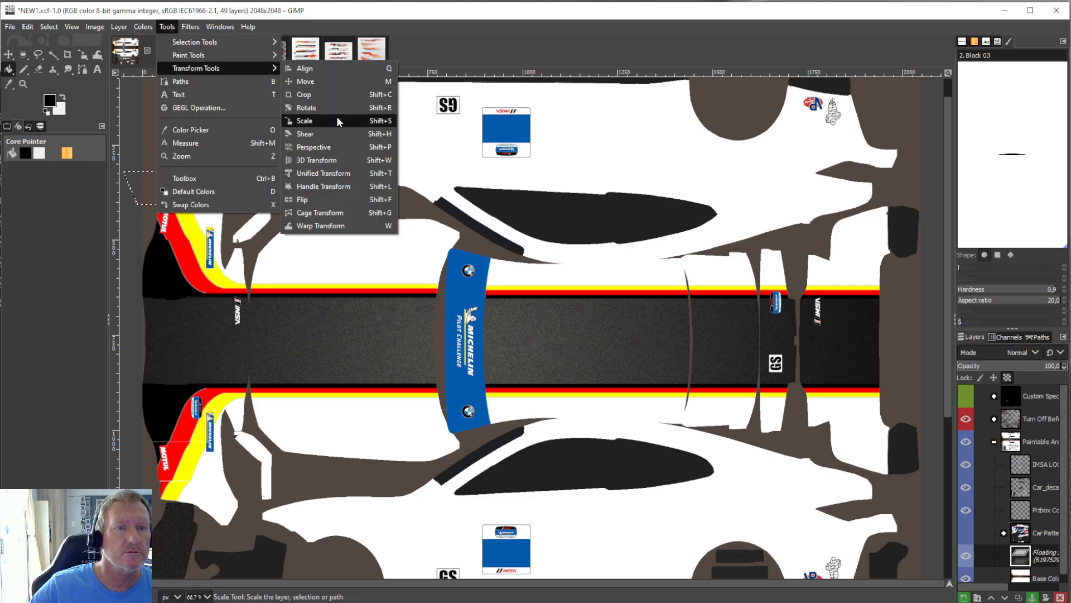
{"action": "left_click", "coordinate": [338, 120]}
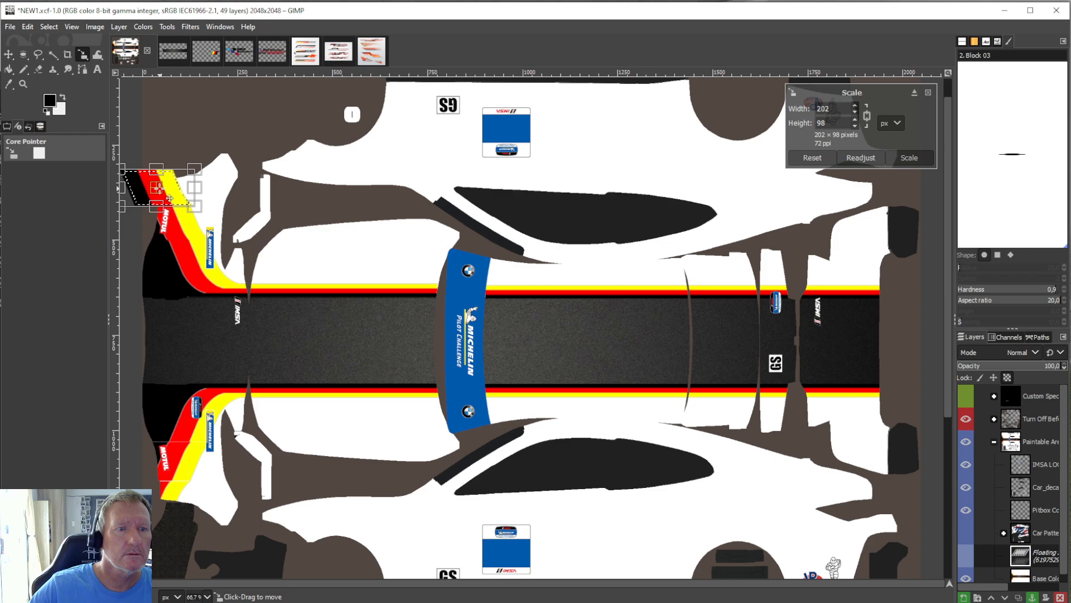
{"action": "left_click", "coordinate": [10, 70]}
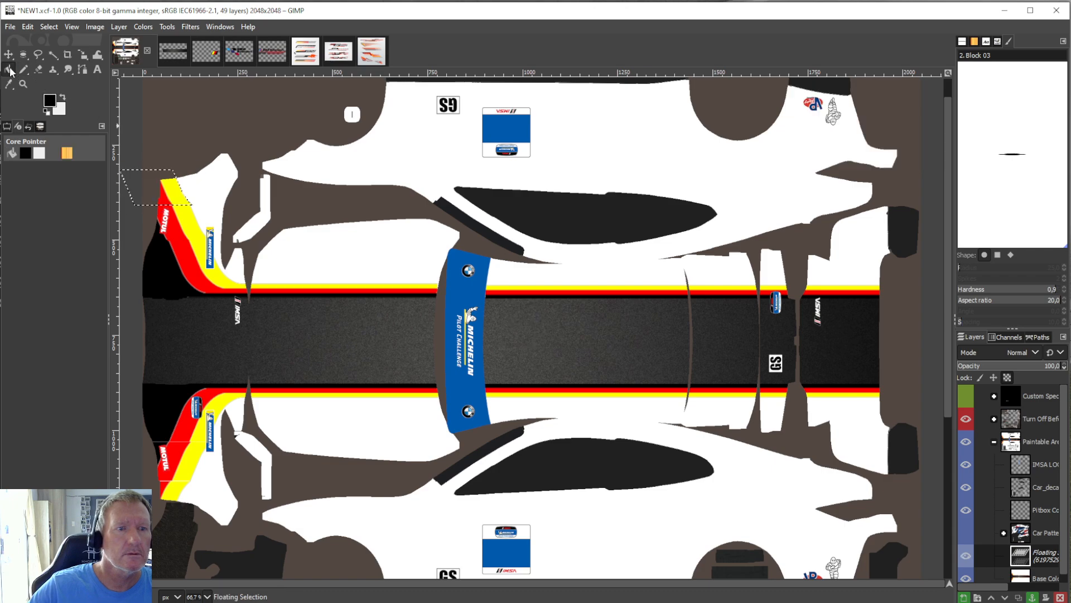
{"action": "right_click", "coordinate": [1030, 540]}
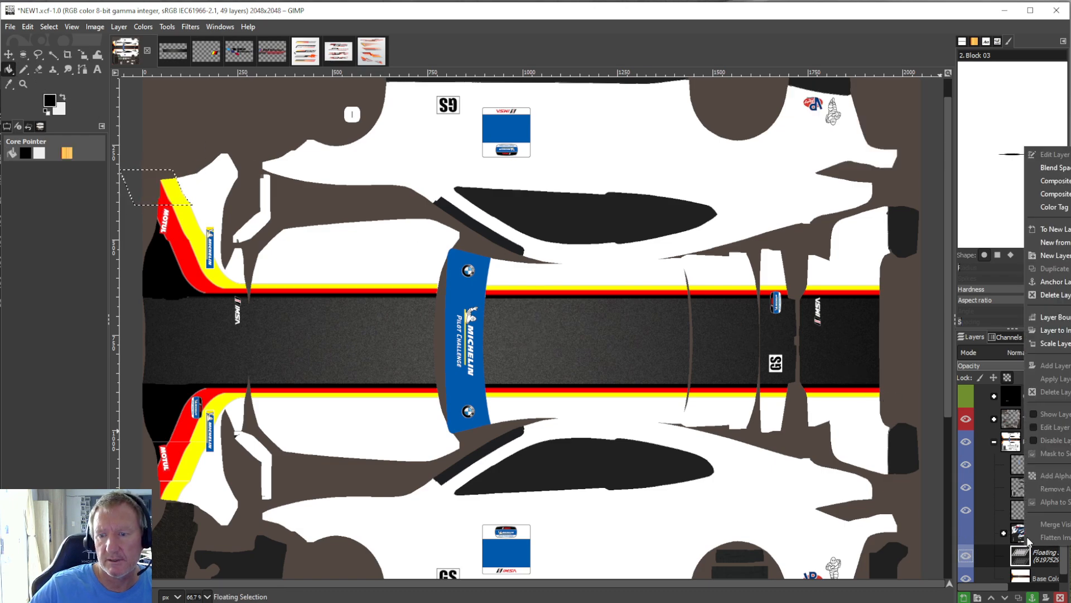
{"action": "left_click", "coordinate": [1049, 282]}
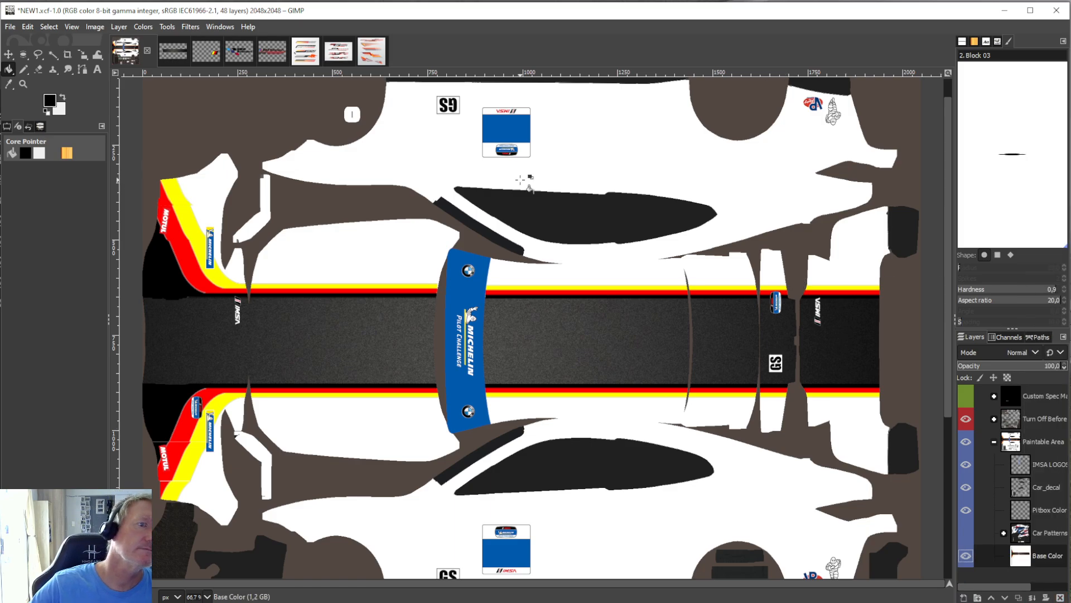
Undo the last anchoring, rescale the upper corner stripe piece to 197 × 95 px, and anchor it again.
{"action": "left_click", "coordinate": [28, 27]}
{"action": "left_click", "coordinate": [44, 43]}
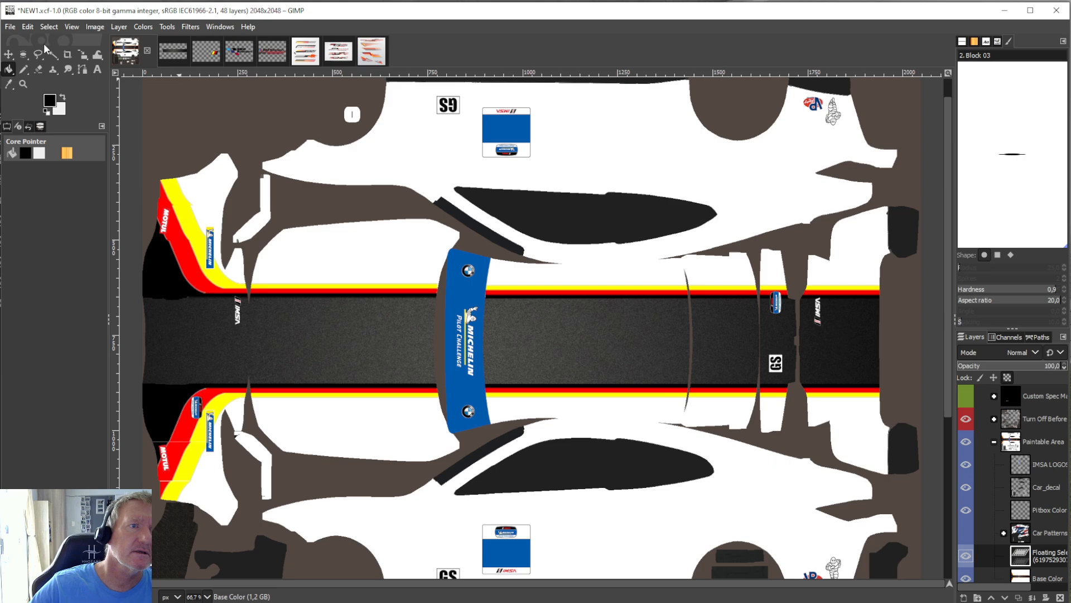
{"action": "left_click", "coordinate": [167, 26]}
{"action": "mouse_move", "coordinate": [206, 70]}
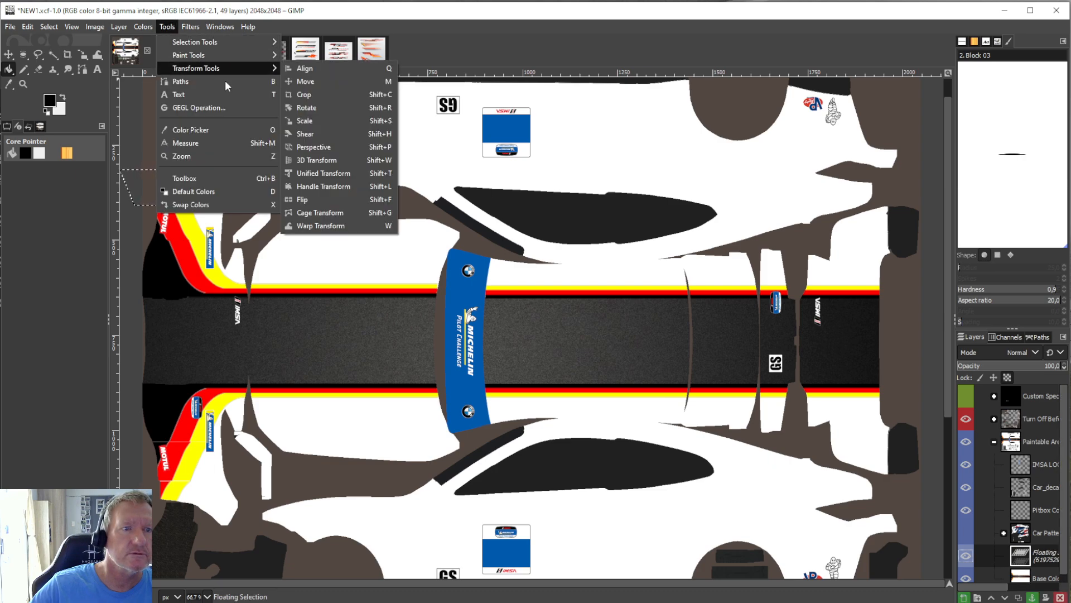
{"action": "left_click", "coordinate": [304, 121]}
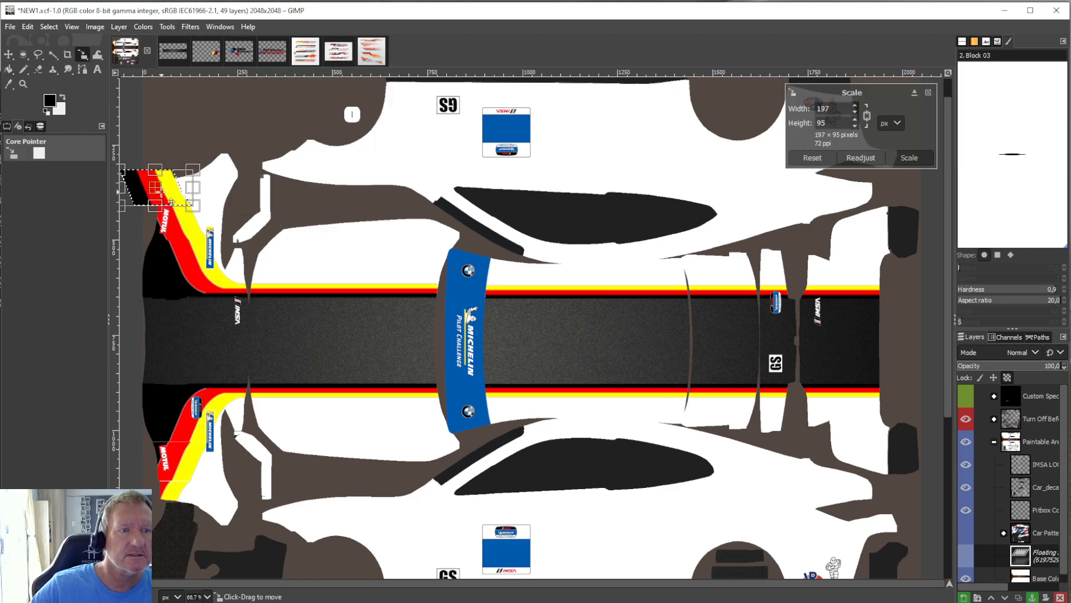
{"action": "left_click", "coordinate": [8, 69]}
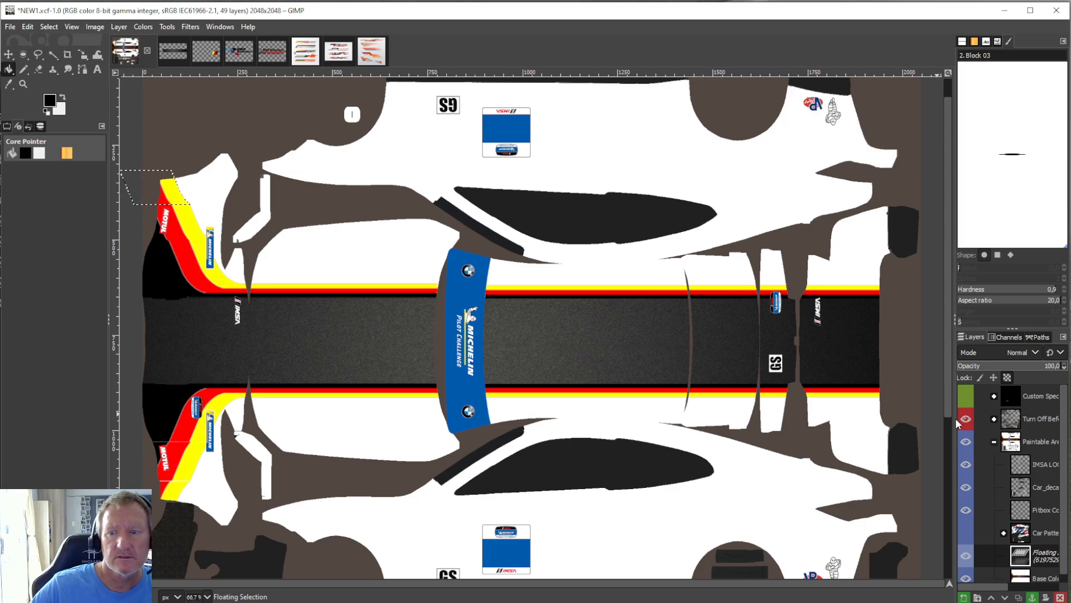
{"action": "right_click", "coordinate": [1031, 557]}
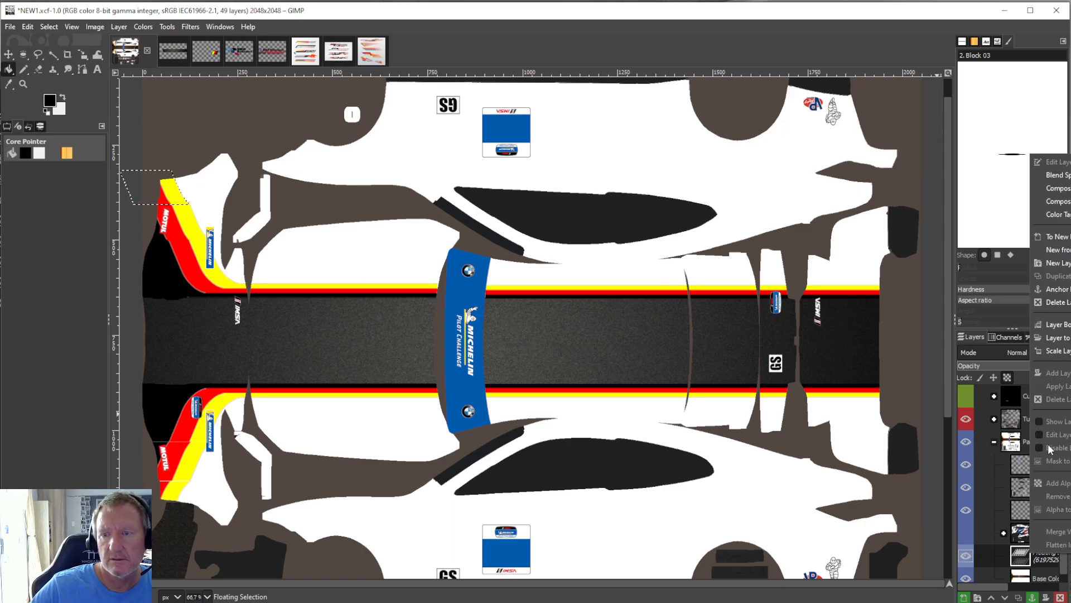
{"action": "left_click", "coordinate": [1054, 288]}
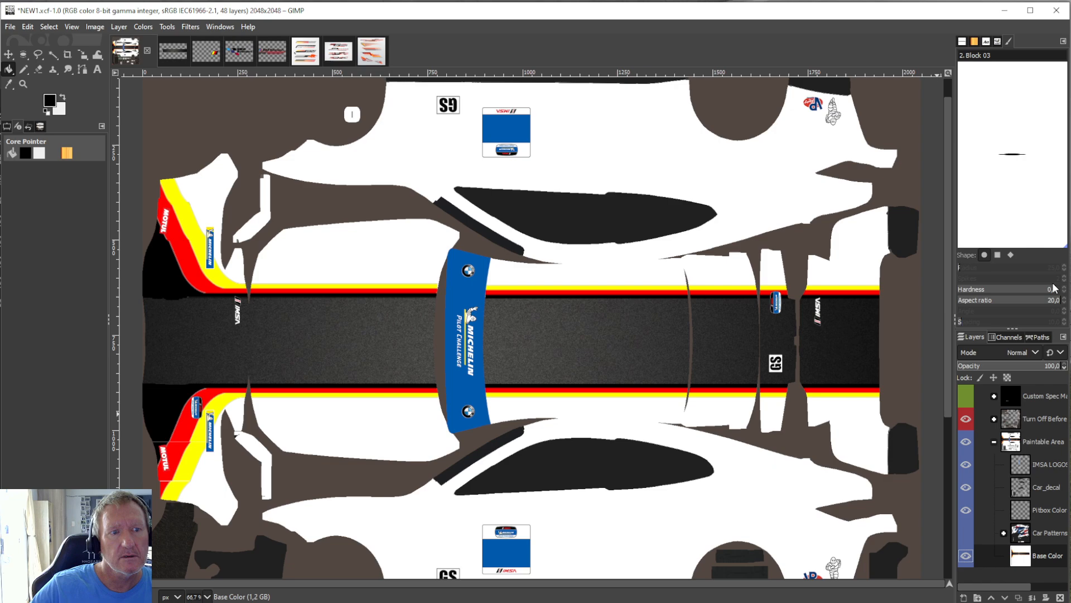
Release the upper corner stripe piece by undoing its anchoring, scale it to 201 × 98 px, and re-anchor it to Base Color.
{"action": "left_click", "coordinate": [34, 28]}
{"action": "left_click", "coordinate": [45, 53]}
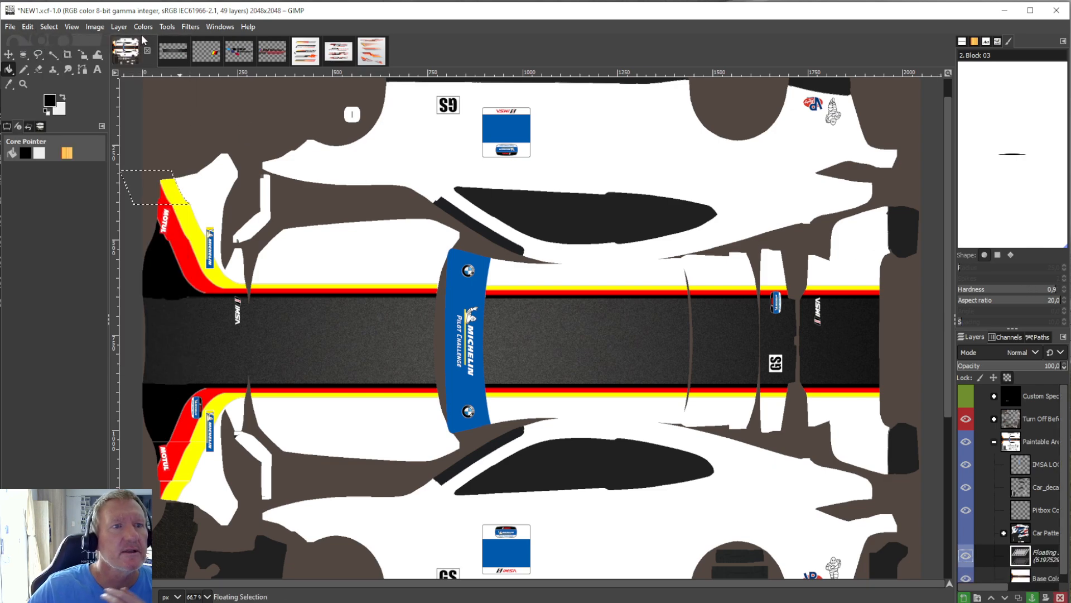
{"action": "left_click", "coordinate": [166, 27]}
{"action": "mouse_move", "coordinate": [251, 68]}
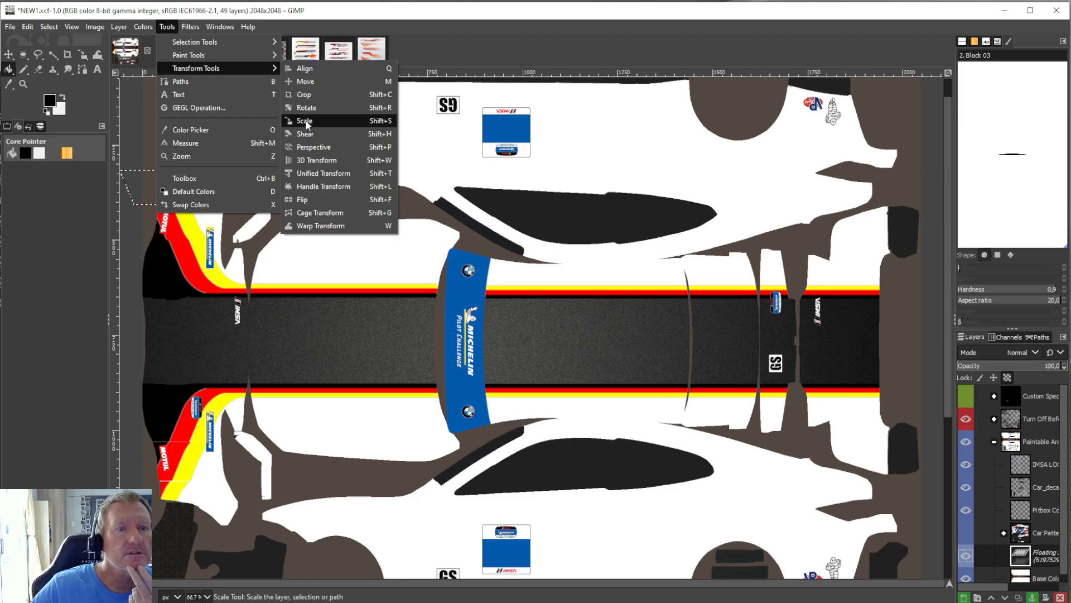
{"action": "left_click", "coordinate": [306, 122]}
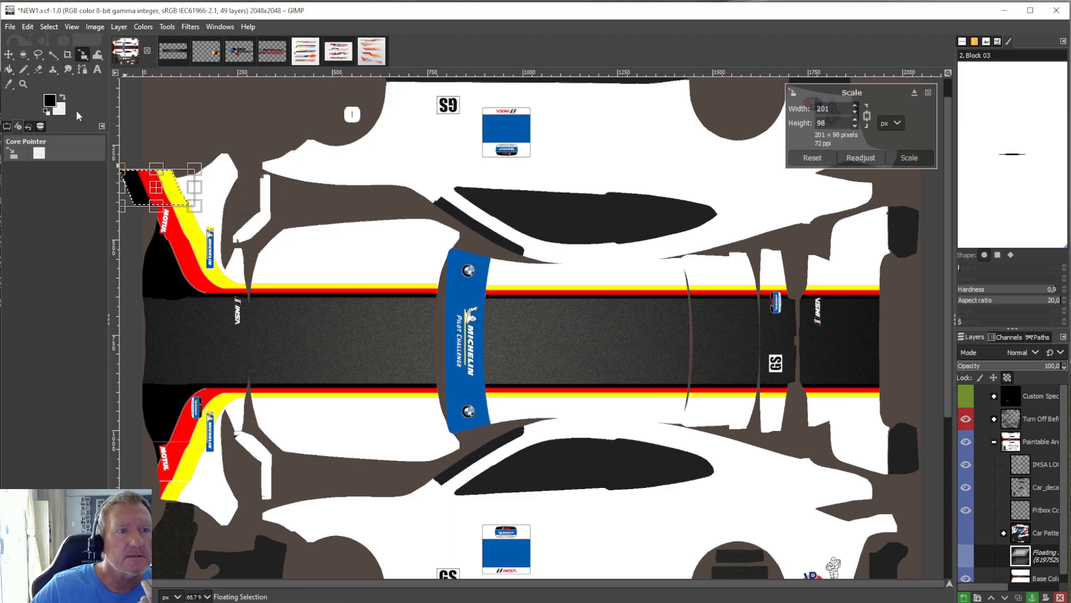
{"action": "left_click", "coordinate": [9, 71]}
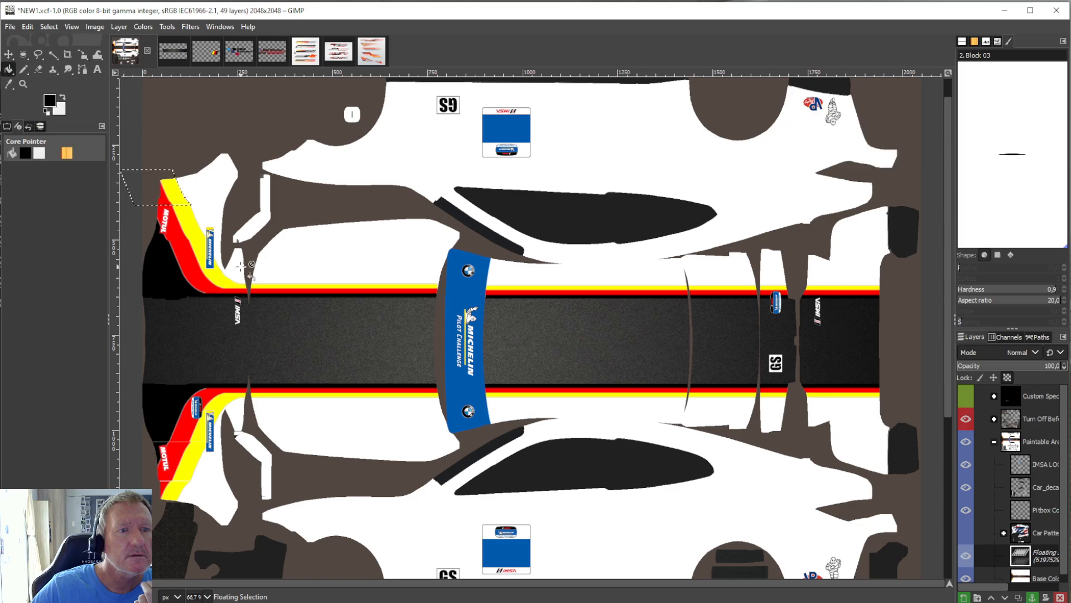
{"action": "right_click", "coordinate": [1053, 555]}
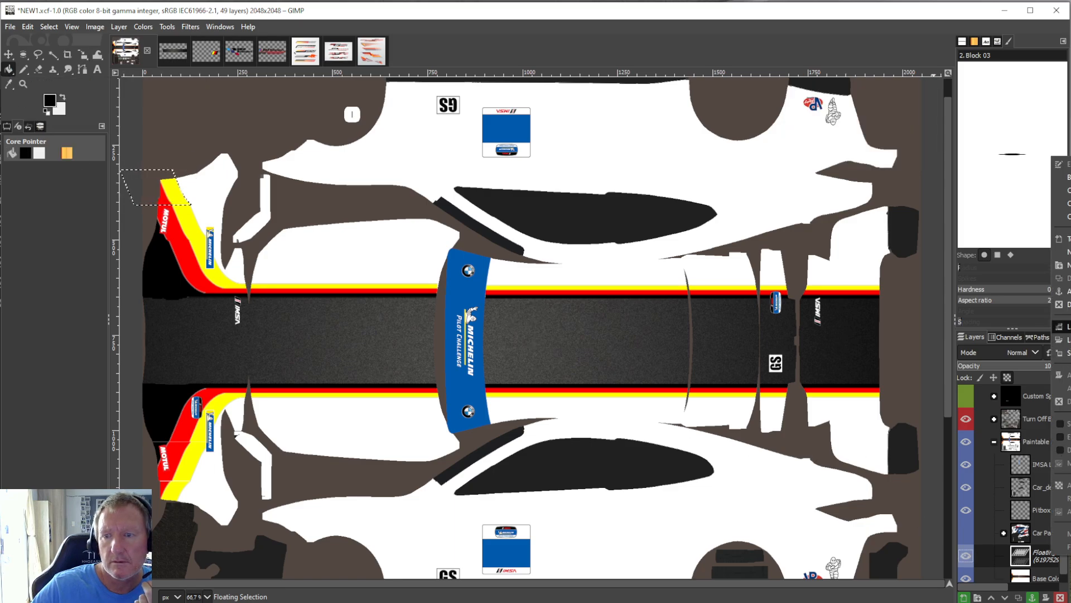
{"action": "left_click", "coordinate": [1066, 290]}
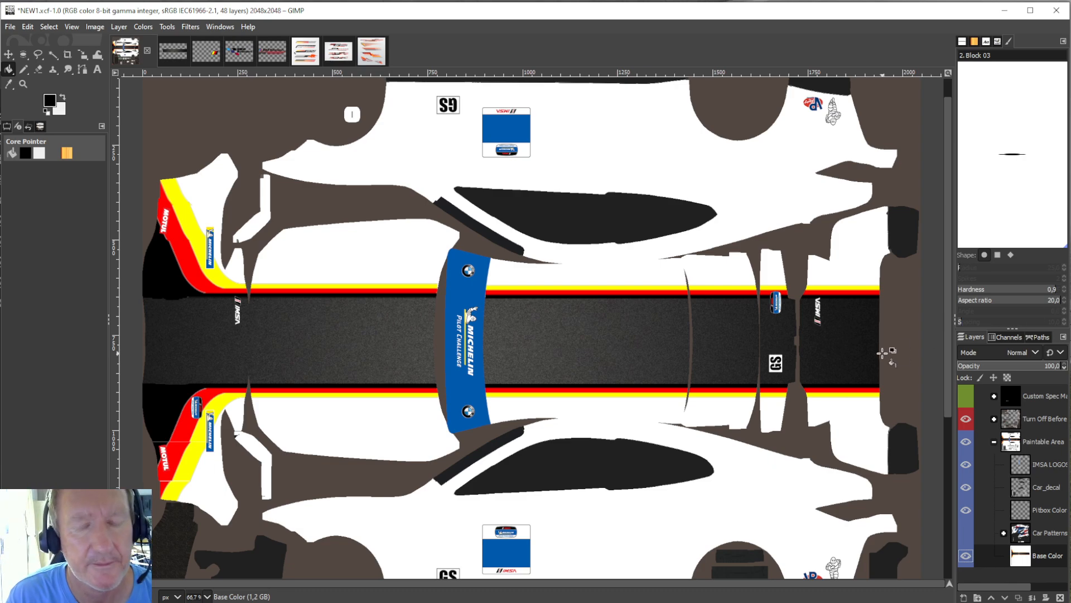
Save the livery project NEW1.xcf.
{"action": "scroll", "coordinate": [798, 353], "scroll_direction": "down", "scroll_amount": 5}
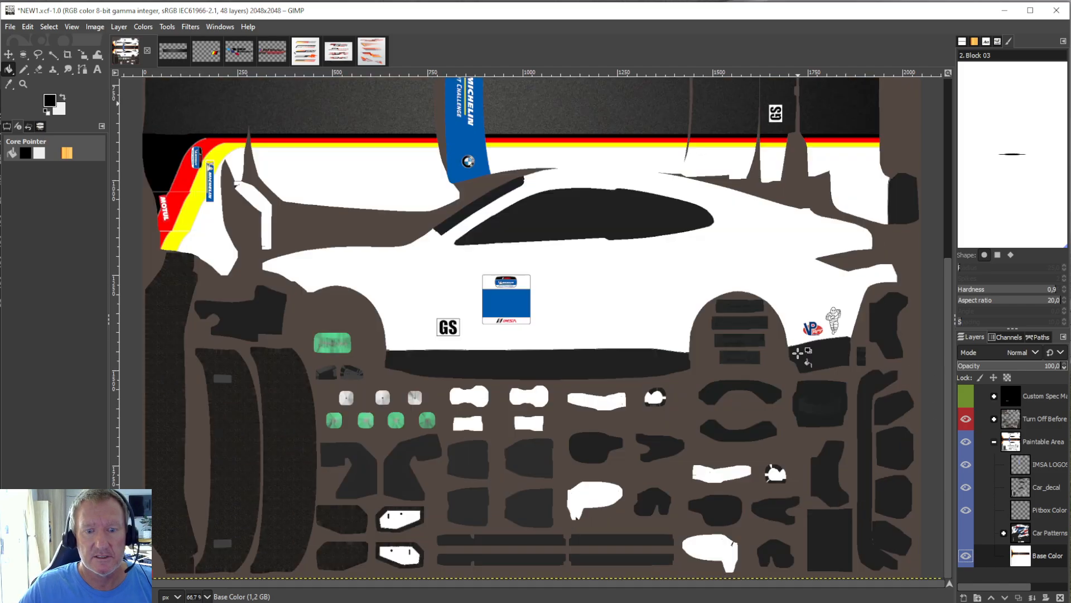
{"action": "left_click", "coordinate": [18, 28]}
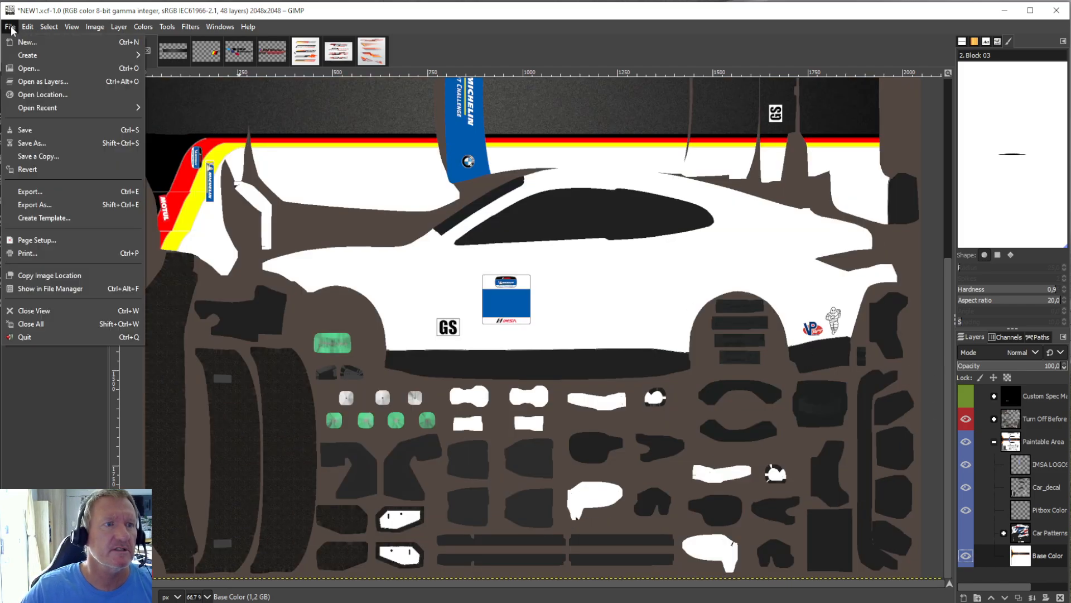
{"action": "left_click", "coordinate": [28, 133]}
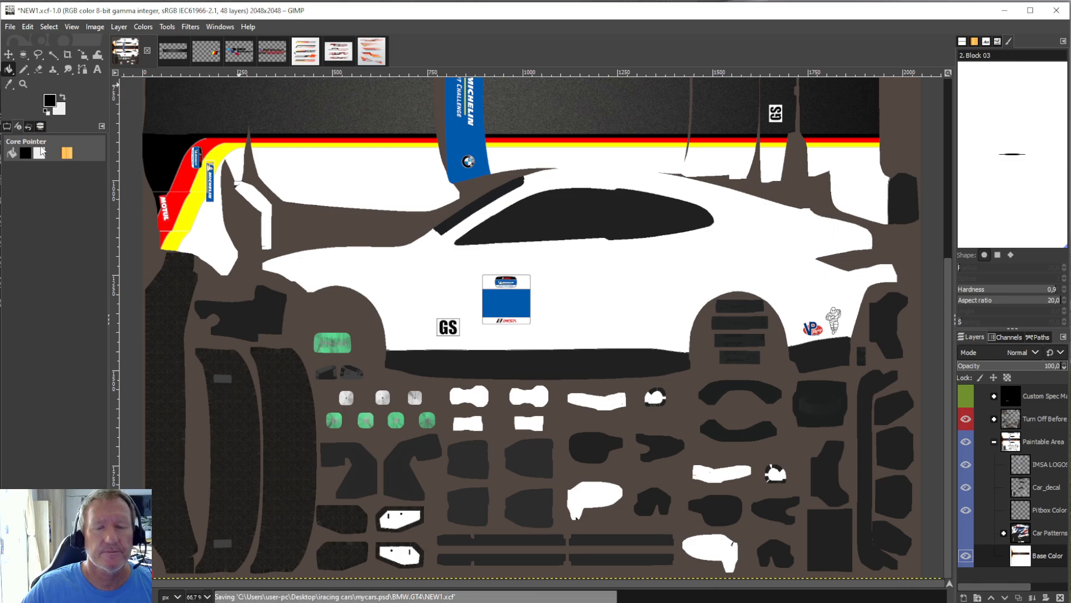
Compare the racing stripe graphics in 8523348.jpg and 8527342.jpg with the livery template to look for a suitable side design.
{"action": "scroll", "coordinate": [524, 350], "scroll_direction": "up", "scroll_amount": 3}
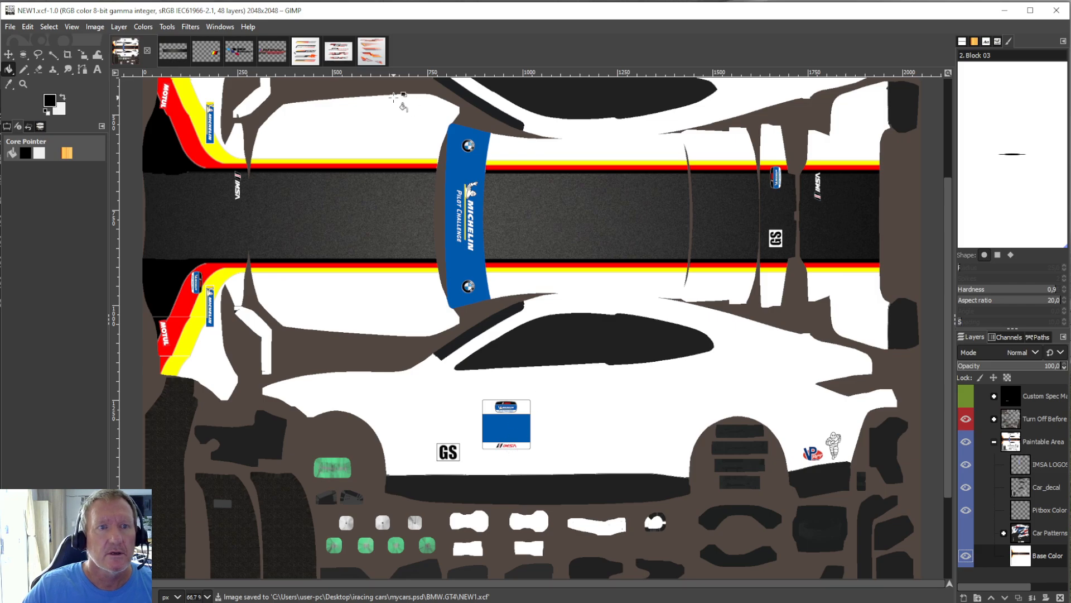
{"action": "left_click", "coordinate": [311, 55]}
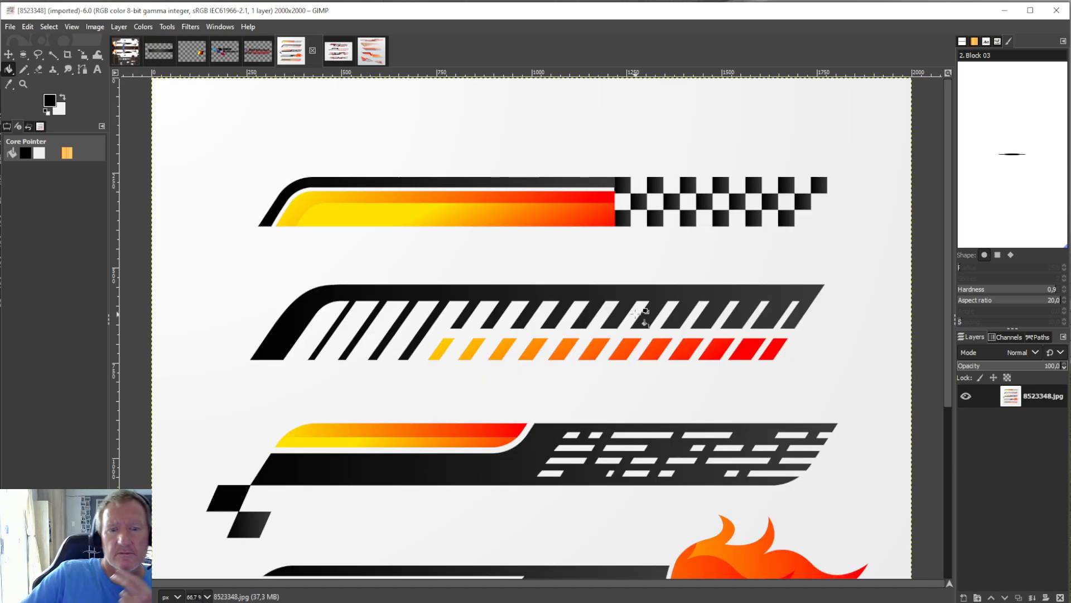
{"action": "scroll", "coordinate": [641, 314], "scroll_direction": "down", "scroll_amount": 5}
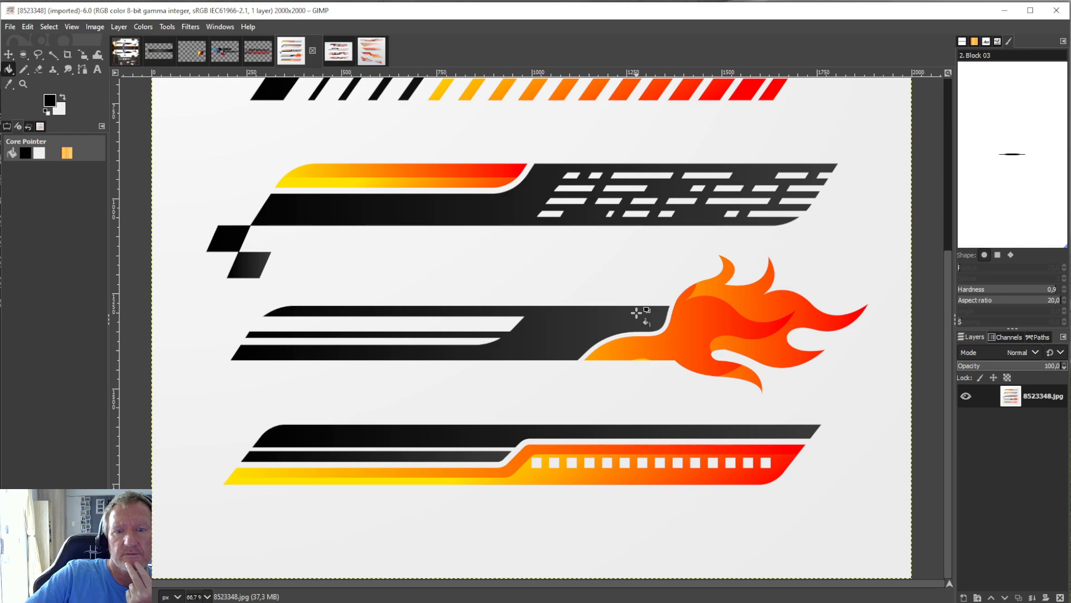
{"action": "scroll", "coordinate": [640, 313], "scroll_direction": "up", "scroll_amount": 5}
{"action": "left_click", "coordinate": [338, 51]}
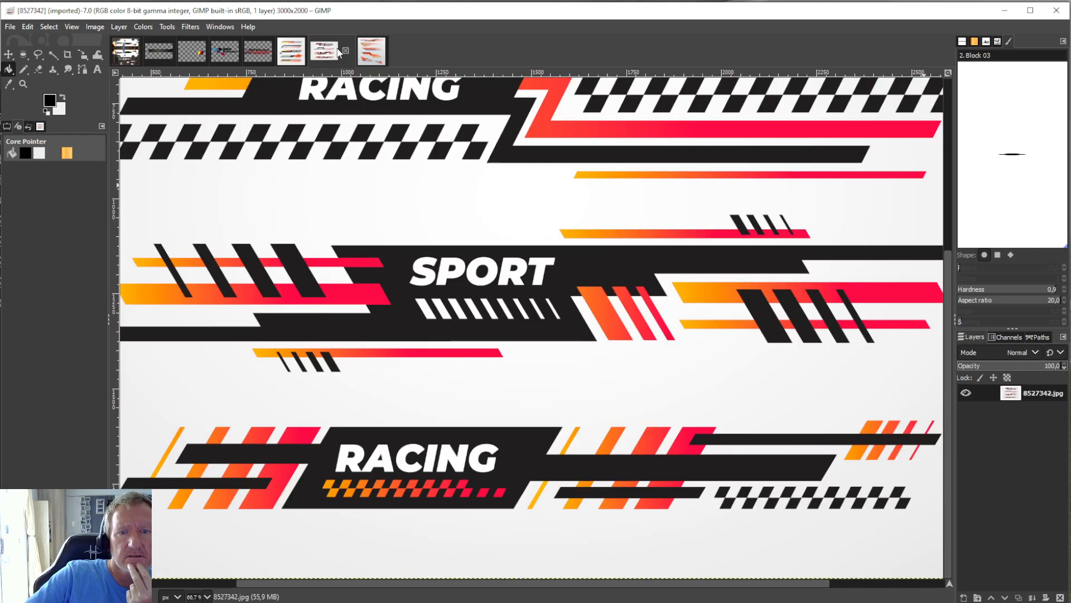
{"action": "scroll", "coordinate": [770, 371], "scroll_direction": "up", "scroll_amount": 5}
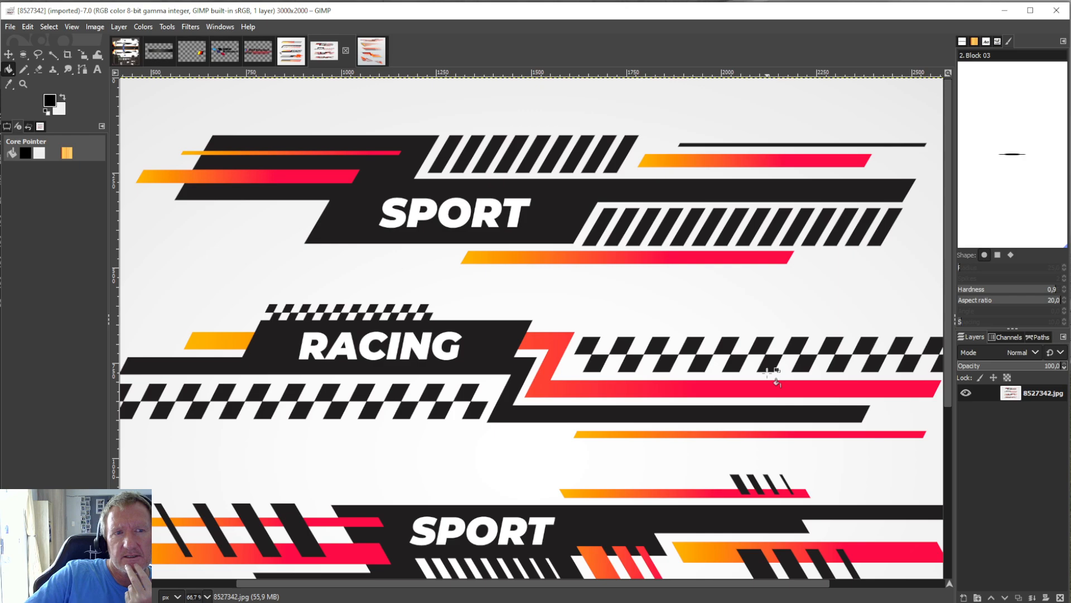
{"action": "left_click", "coordinate": [293, 55]}
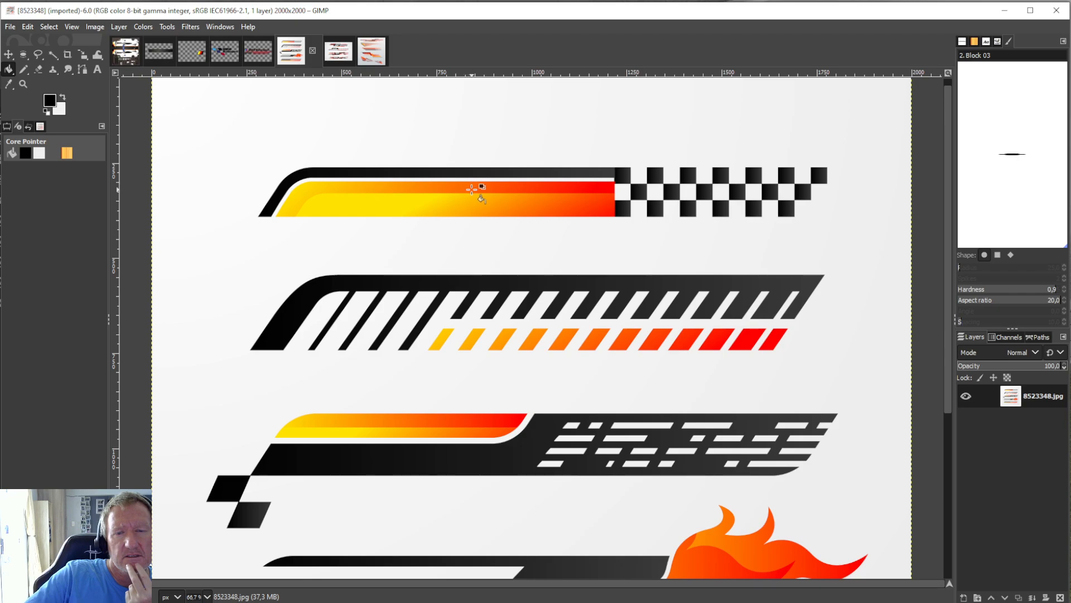
{"action": "scroll", "coordinate": [522, 198], "scroll_direction": "down", "scroll_amount": 2}
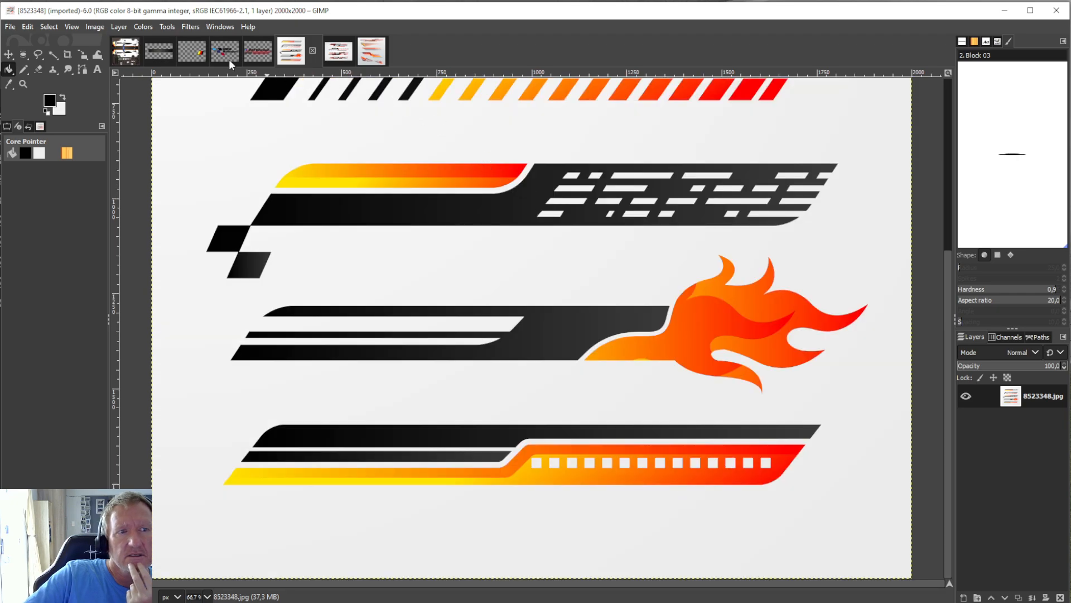
{"action": "left_click", "coordinate": [134, 52]}
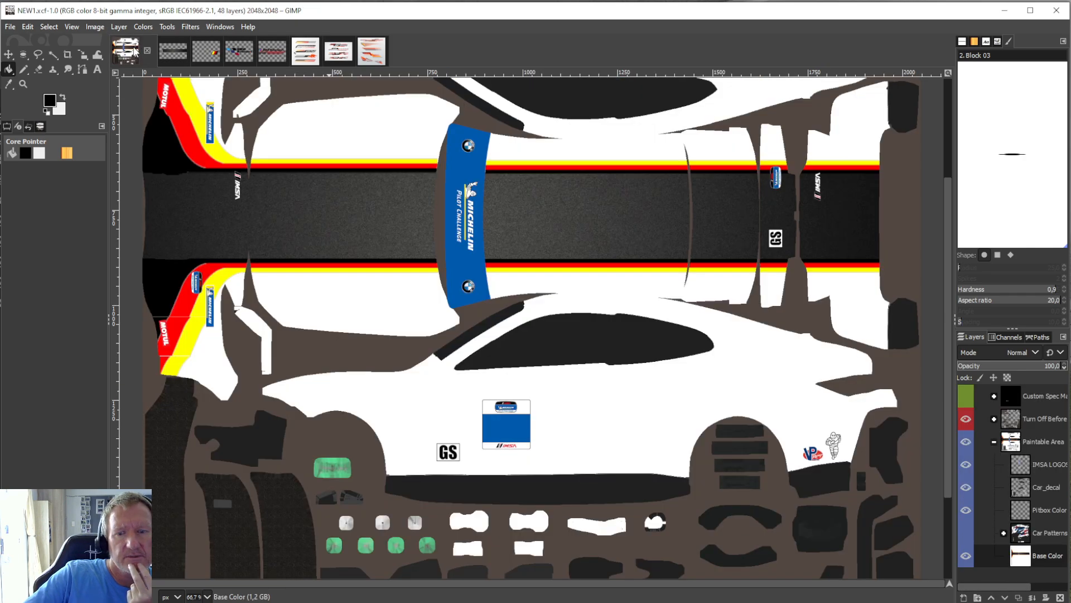
{"action": "left_click", "coordinate": [310, 53]}
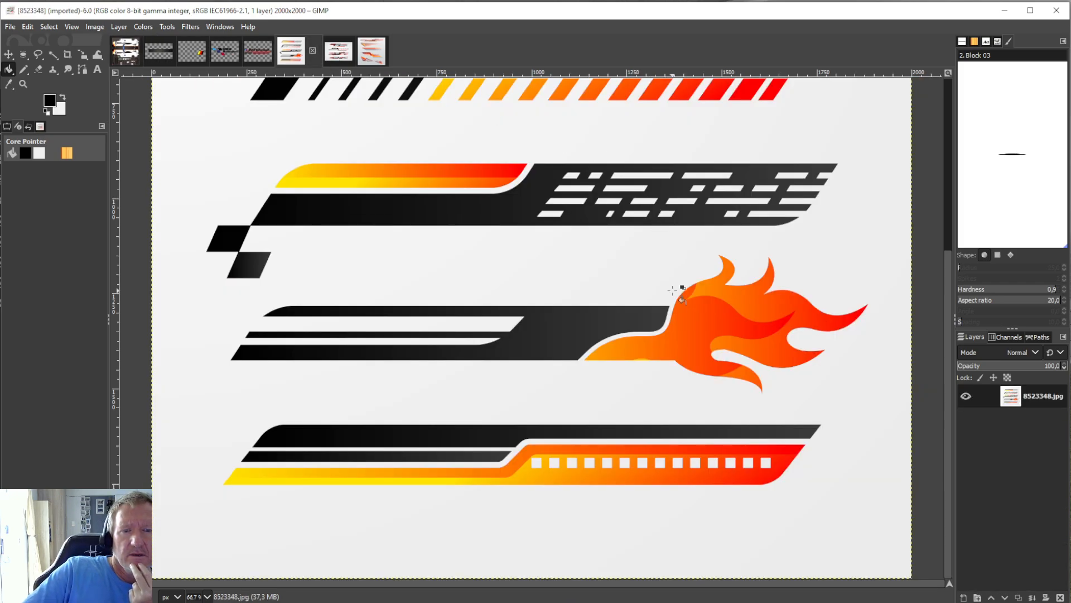
{"action": "scroll", "coordinate": [676, 291], "scroll_direction": "up", "scroll_amount": 3}
{"action": "scroll", "coordinate": [676, 291], "scroll_direction": "up", "scroll_amount": 3}
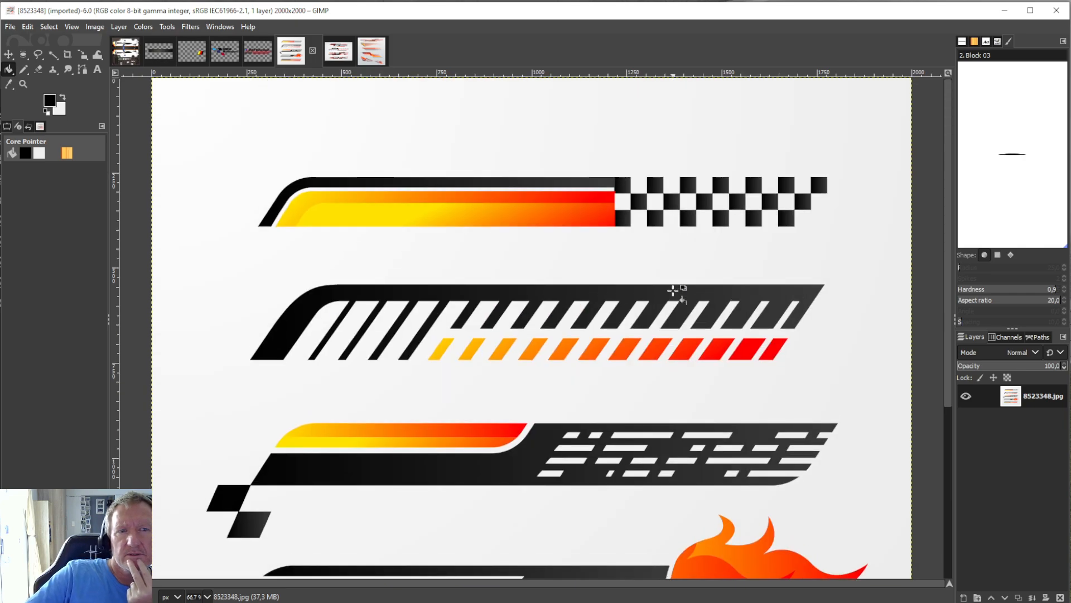
{"action": "left_click", "coordinate": [334, 54]}
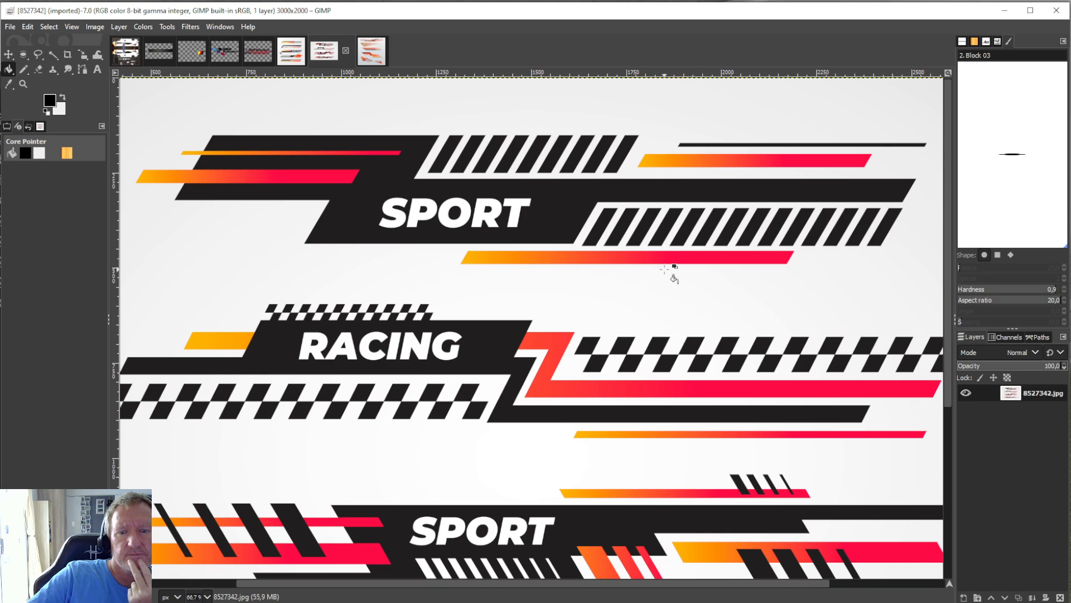
Look over the SPORT and RACING stripe graphics in 8527342.jpg and compare them with the NEW1.xcf livery template.
{"action": "scroll", "coordinate": [665, 269], "scroll_direction": "down", "scroll_amount": 6}
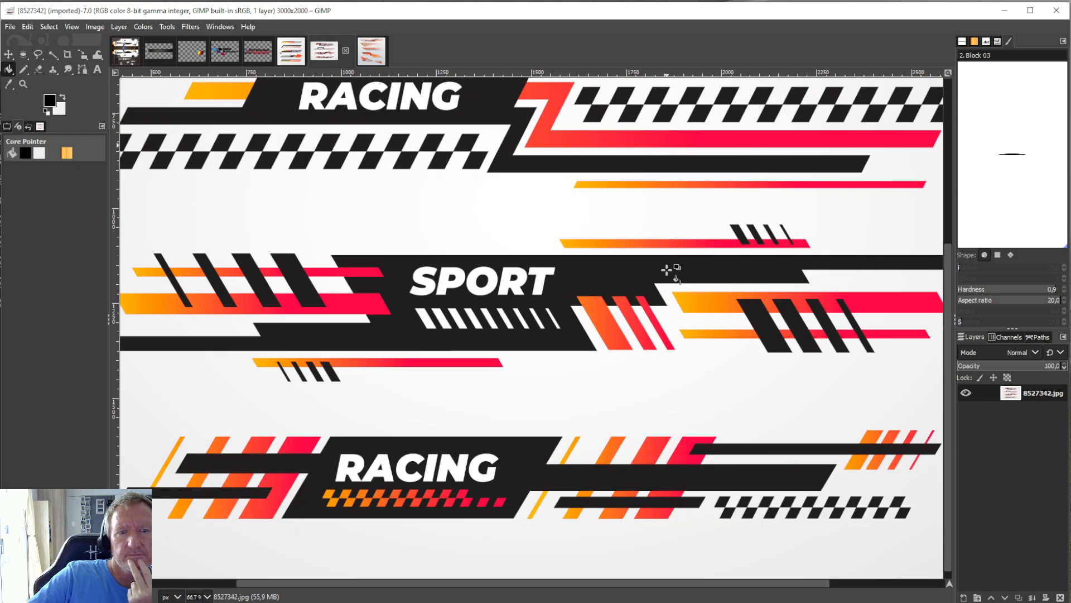
{"action": "scroll", "coordinate": [668, 270], "scroll_direction": "up", "scroll_amount": 3}
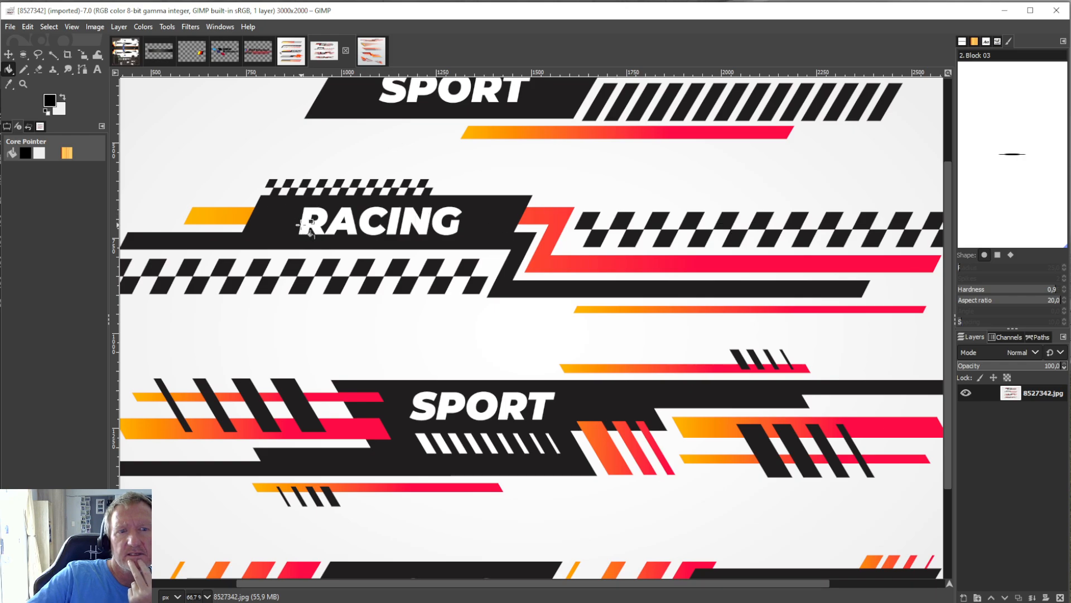
{"action": "scroll", "coordinate": [430, 198], "scroll_direction": "down", "scroll_amount": 3}
{"action": "scroll", "coordinate": [440, 199], "scroll_direction": "up", "scroll_amount": 6}
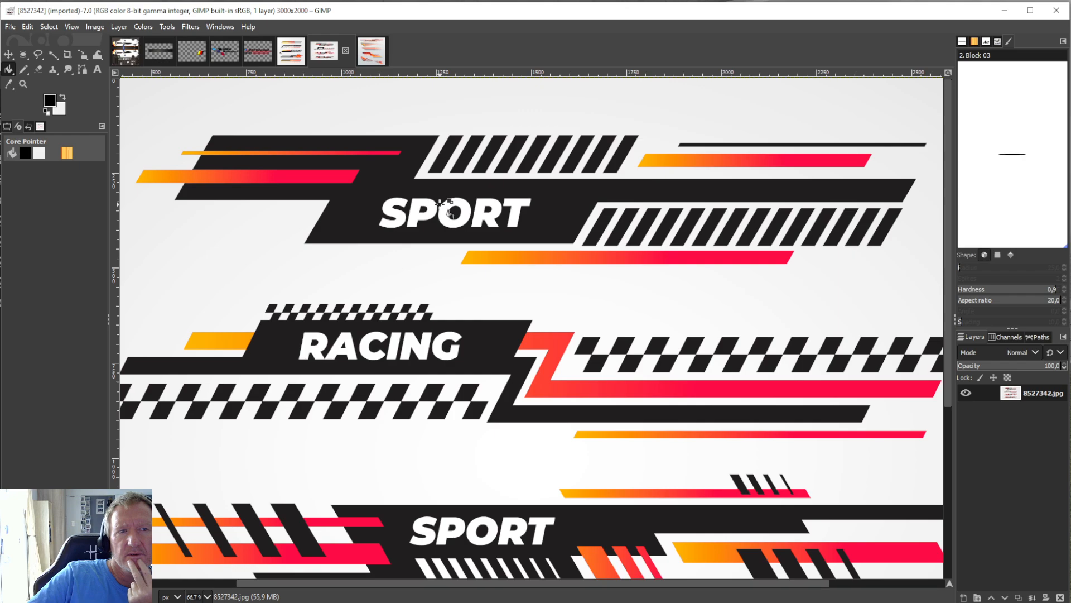
{"action": "left_click", "coordinate": [119, 58]}
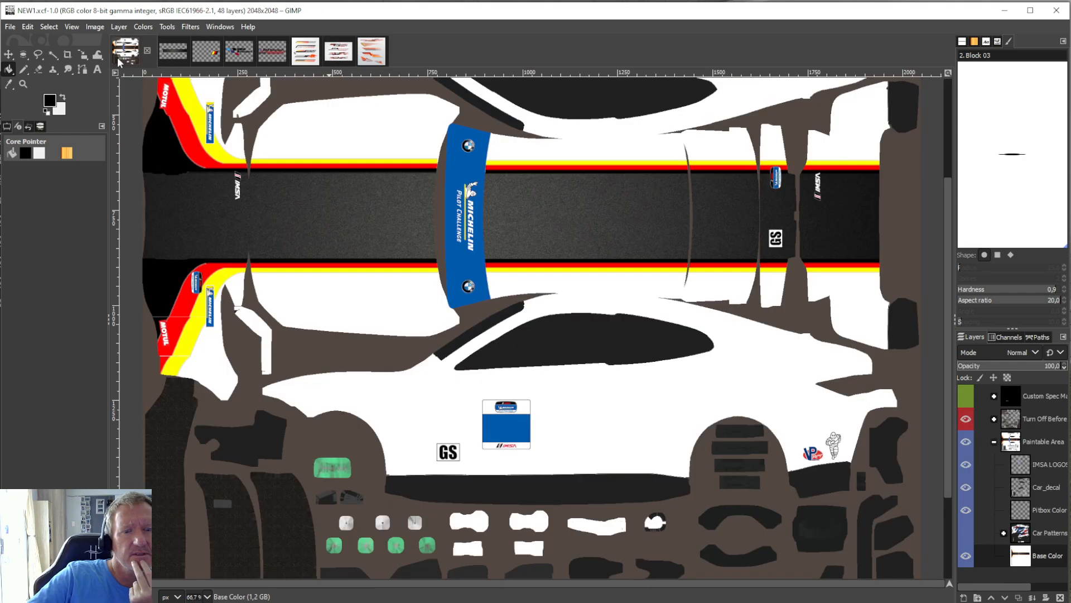
Make the white background of 8523348.jpg transparent with Color to Alpha.
{"action": "left_click", "coordinate": [305, 53]}
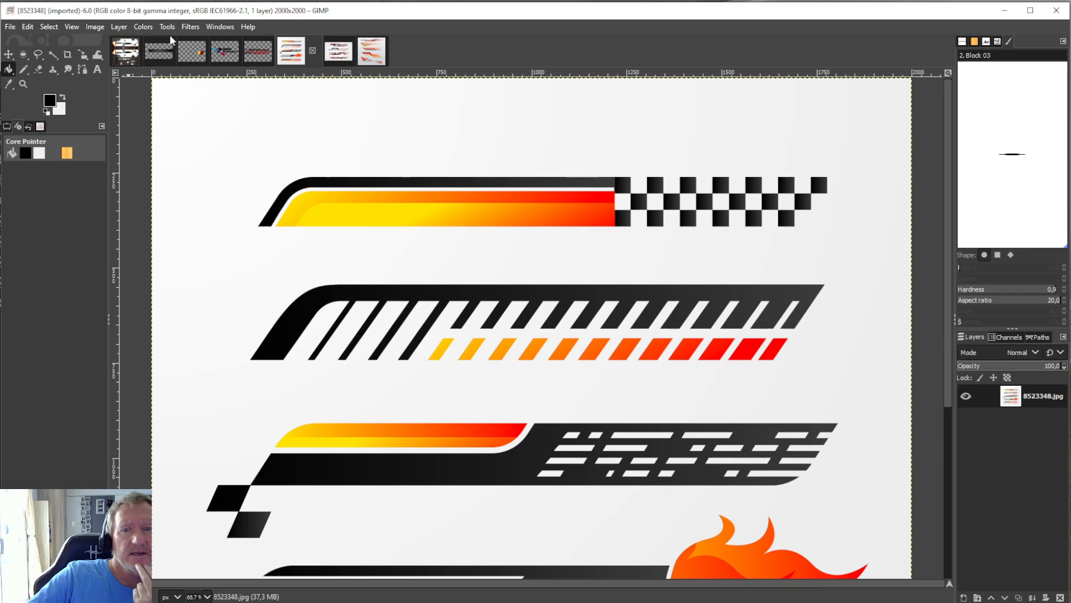
{"action": "left_click", "coordinate": [119, 27]}
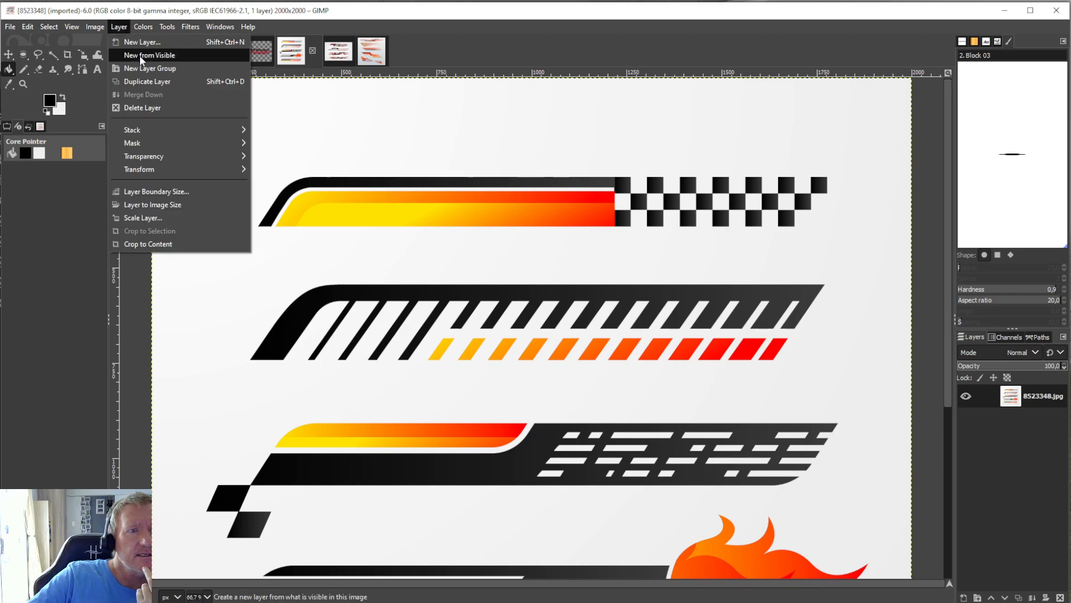
{"action": "mouse_move", "coordinate": [176, 159]}
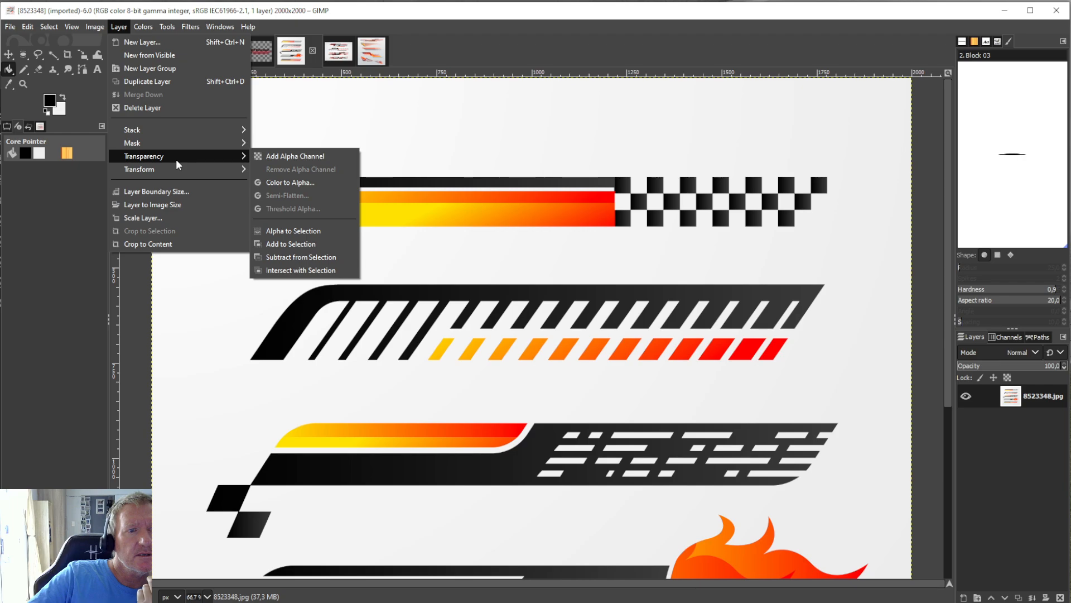
{"action": "left_click", "coordinate": [286, 182]}
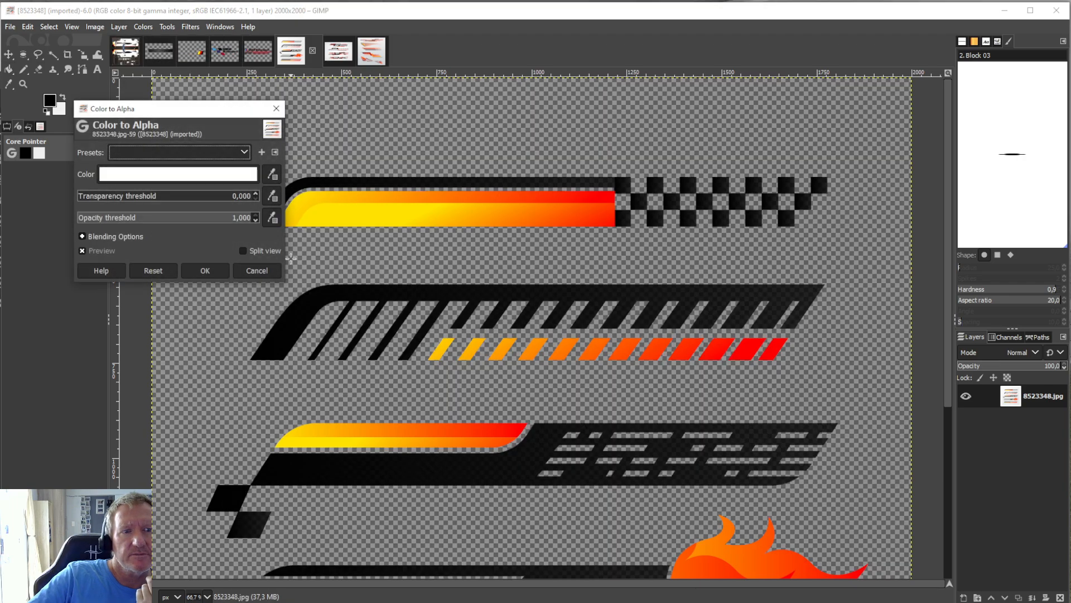
{"action": "left_click", "coordinate": [217, 276]}
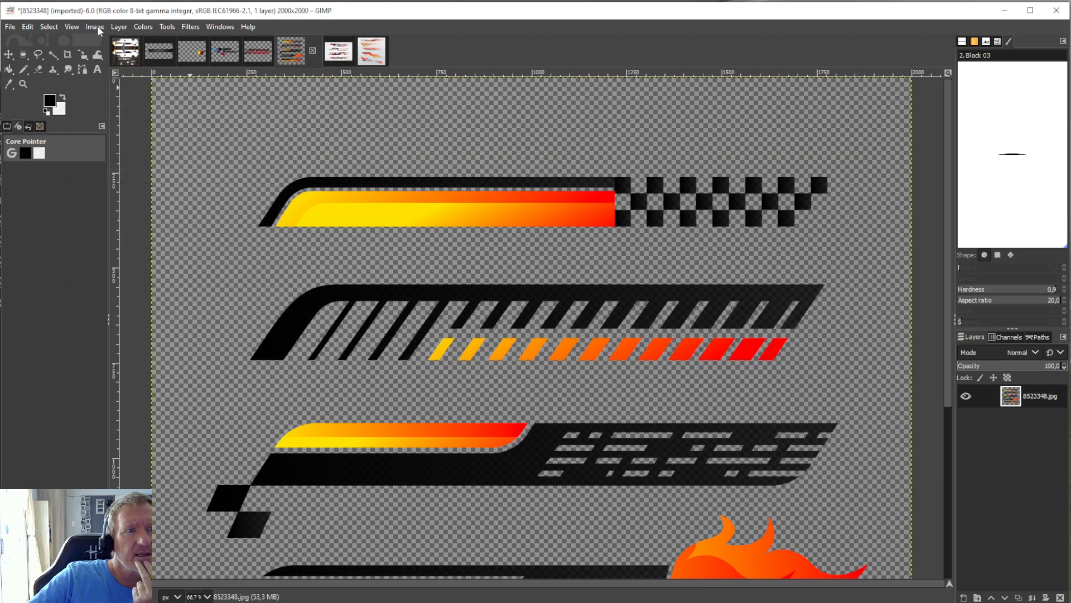
Crop the 8523348.jpg layer to the uppermost yellow-red stripe with the chequered end.
{"action": "left_click", "coordinate": [67, 54]}
{"action": "left_click_drag", "start_coordinate": [235, 167], "coordinate": [831, 235]}
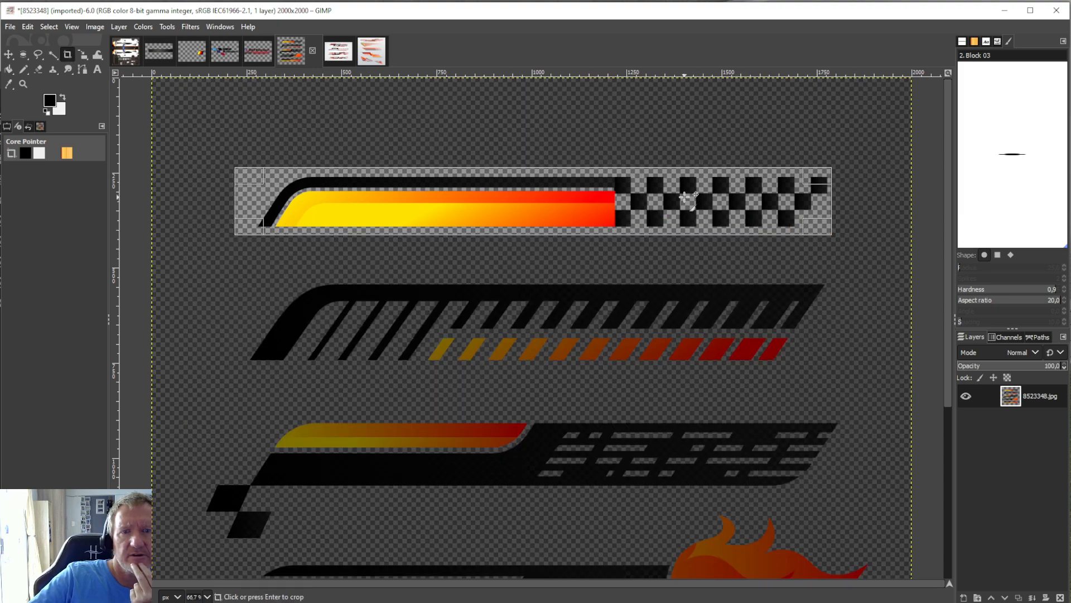
{"action": "key", "text": "Return"}
Copy the cropped chequered stripe and paste it into NEW1.xcf above Base Color as a floating selection.
{"action": "left_click", "coordinate": [27, 26]}
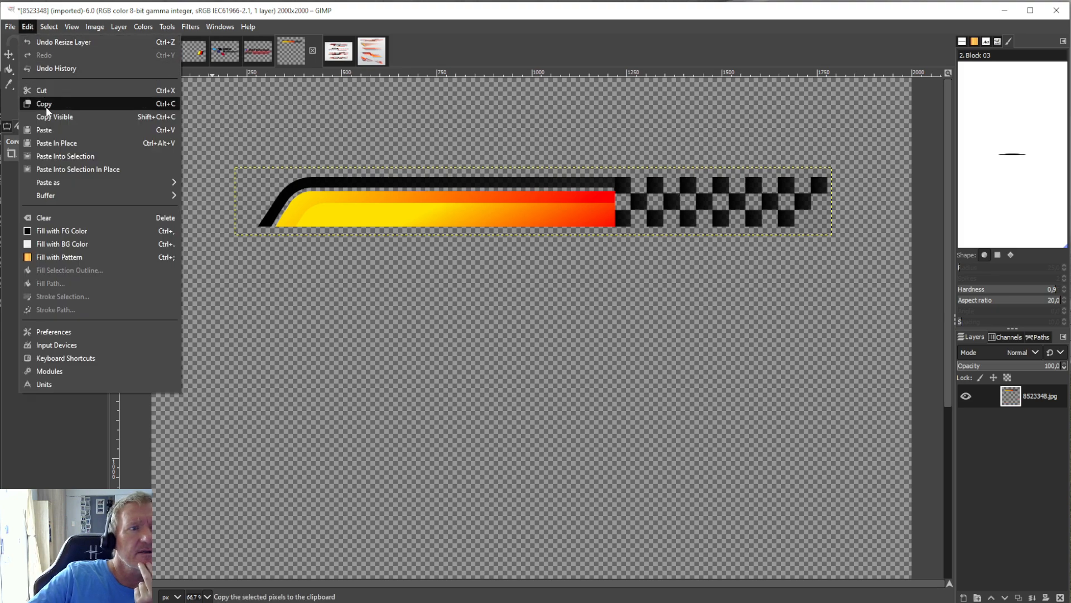
{"action": "left_click", "coordinate": [46, 106]}
{"action": "left_click", "coordinate": [126, 51]}
{"action": "left_click", "coordinate": [27, 26]}
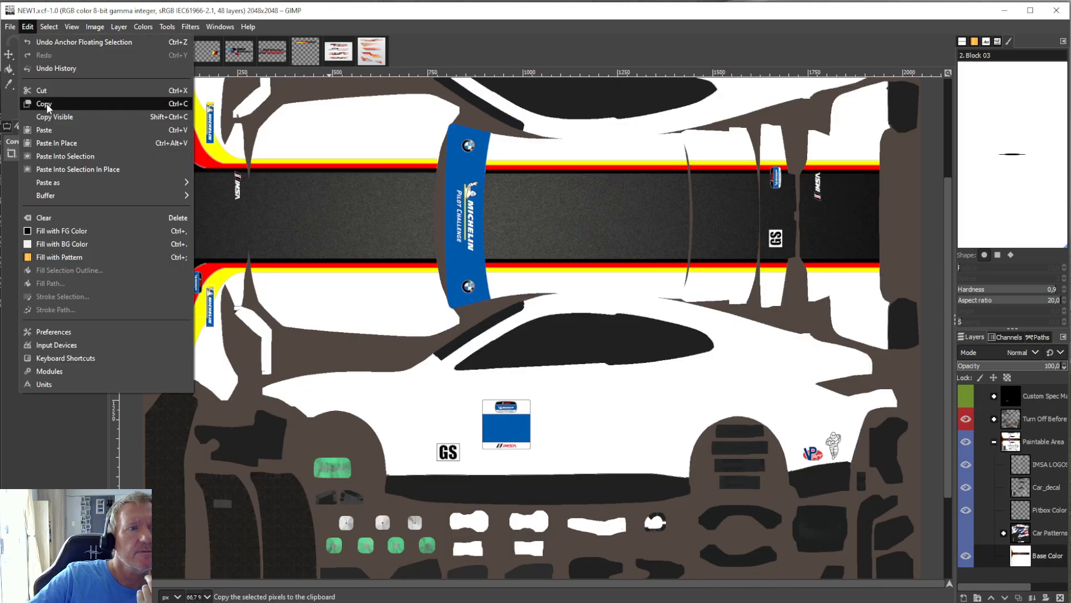
{"action": "left_click", "coordinate": [46, 126]}
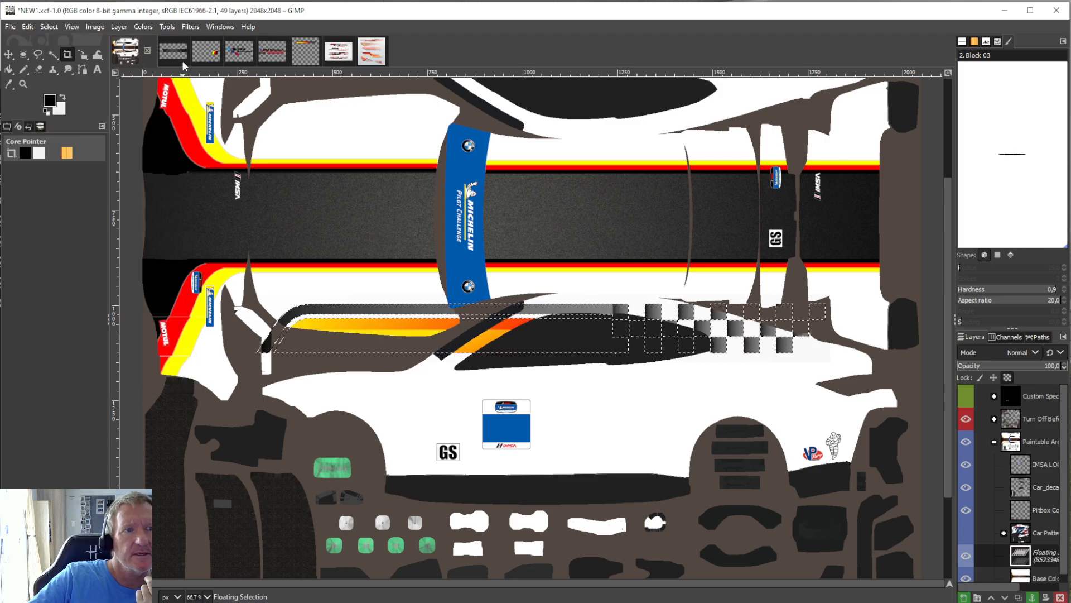
Scale the pasted stripe to about 796 × 90 px and place it along the lower car side between the wheel arches.
{"action": "left_click", "coordinate": [167, 26]}
{"action": "mouse_move", "coordinate": [276, 71]}
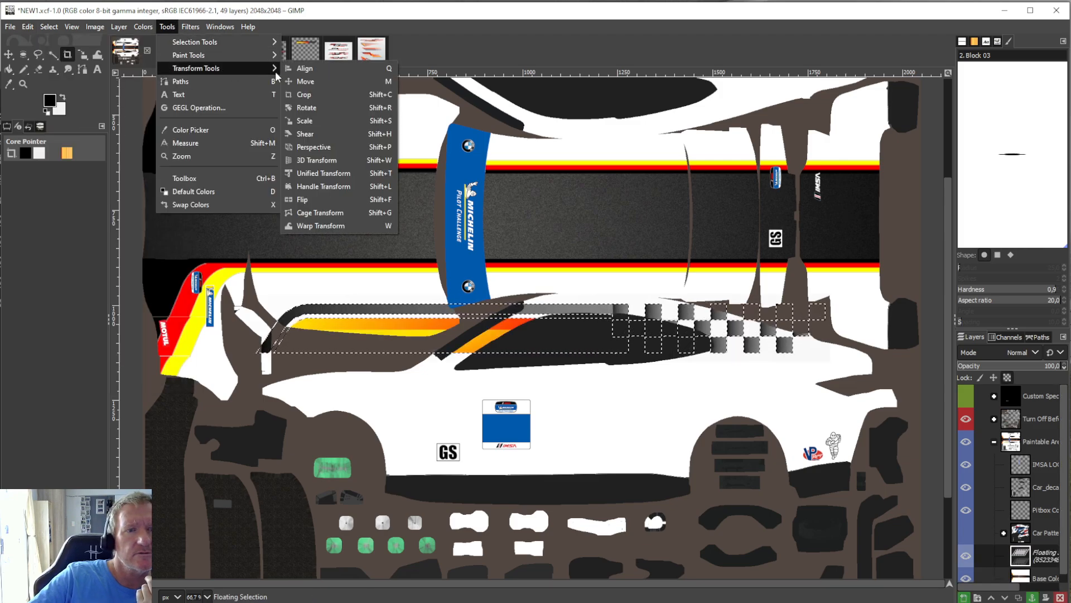
{"action": "left_click", "coordinate": [304, 121]}
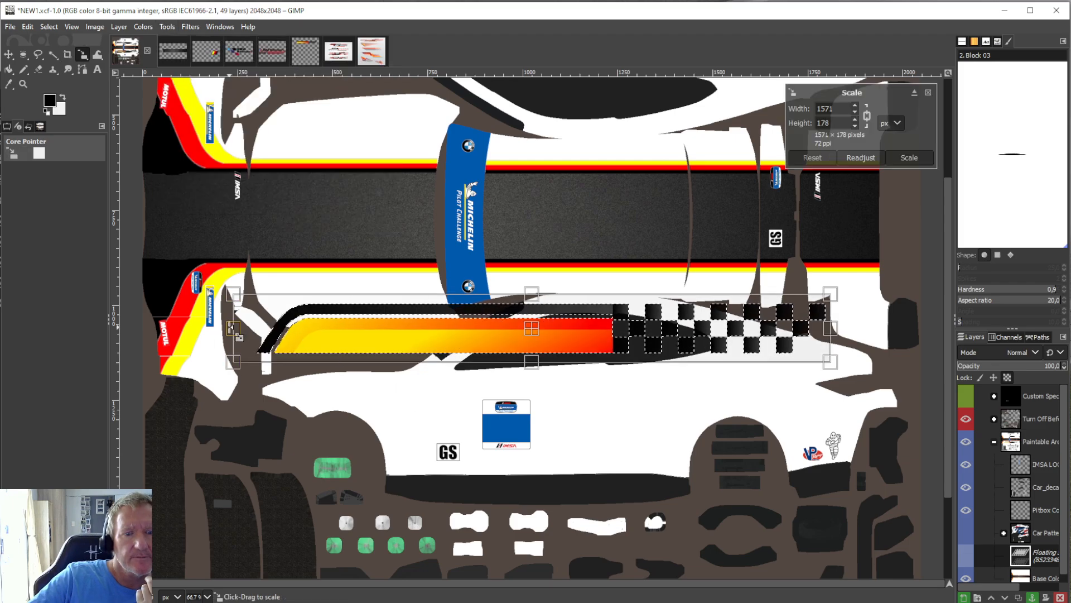
{"action": "left_click_drag", "start_coordinate": [279, 339], "coordinate": [336, 352]}
{"action": "left_click_drag", "start_coordinate": [597, 335], "coordinate": [578, 476]}
{"action": "left_click_drag", "start_coordinate": [809, 468], "coordinate": [642, 469]}
{"action": "left_click_drag", "start_coordinate": [500, 481], "coordinate": [541, 463]}
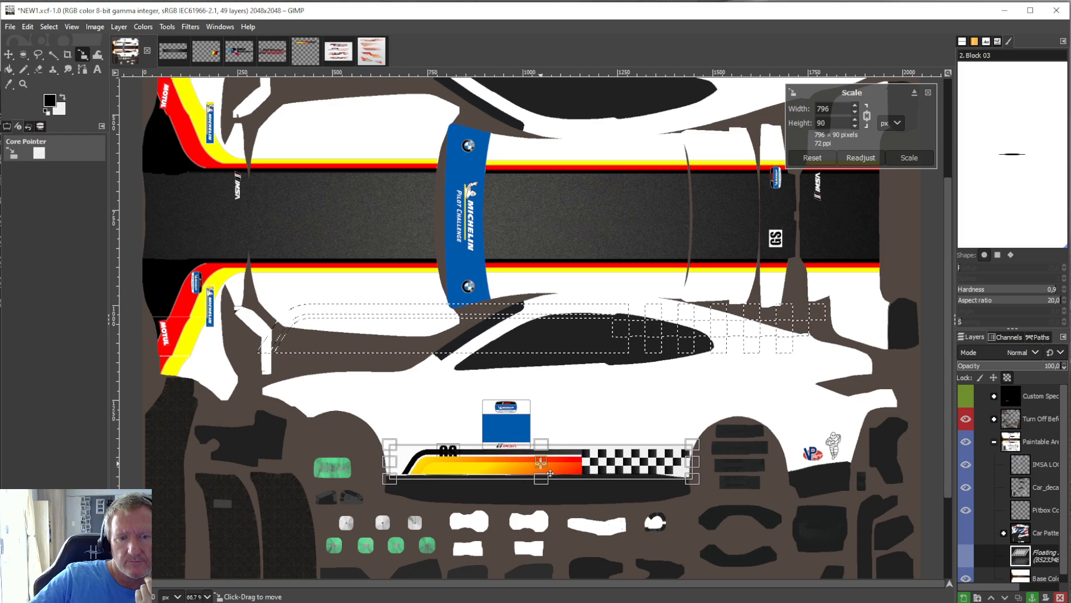
Enlarge the stripe to 839 × 95 px, align it just above the side sill, and anchor it to Base Color.
{"action": "left_click_drag", "start_coordinate": [396, 455], "coordinate": [381, 464]}
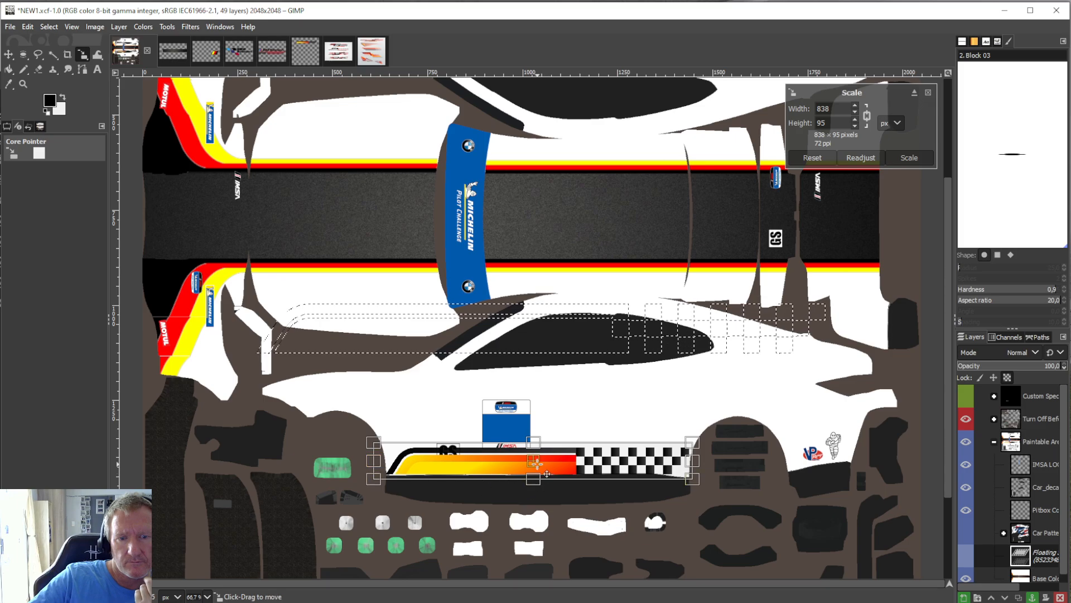
{"action": "left_click_drag", "start_coordinate": [537, 464], "coordinate": [537, 466]}
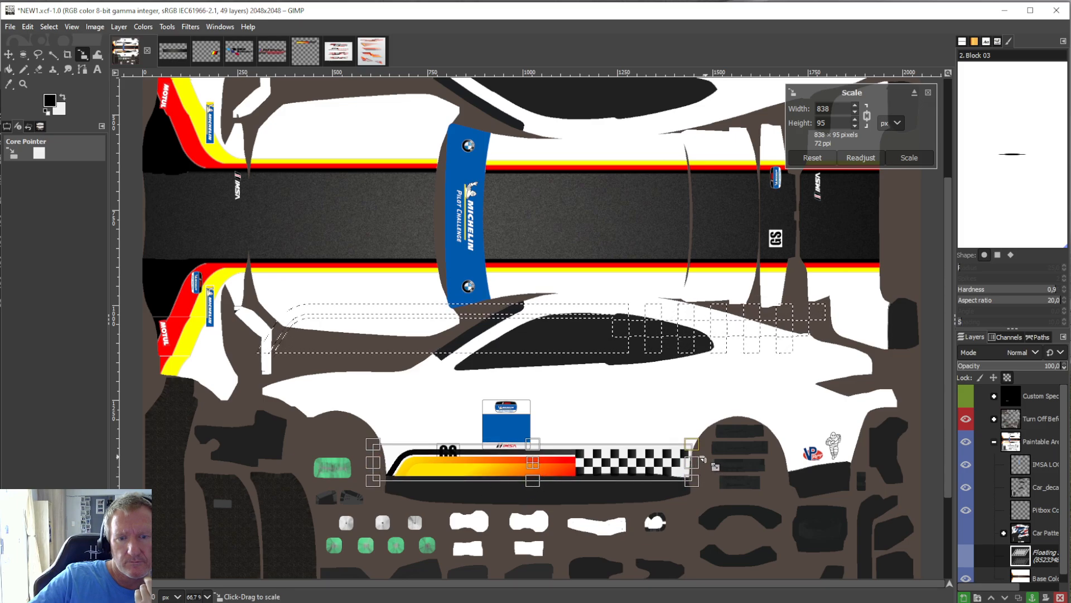
{"action": "left_click_drag", "start_coordinate": [693, 446], "coordinate": [694, 446]}
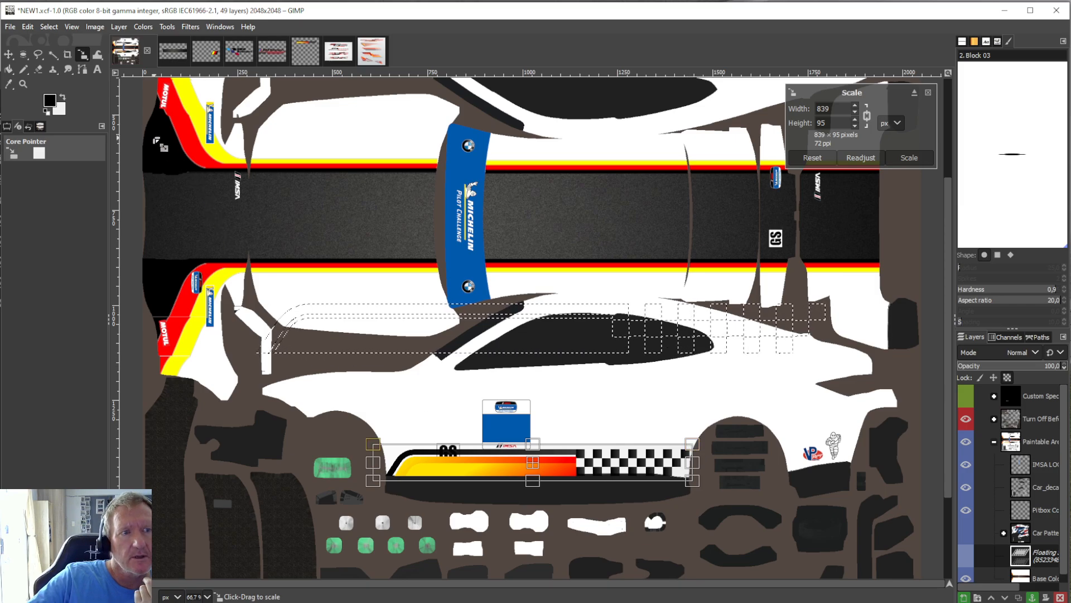
{"action": "left_click", "coordinate": [10, 70]}
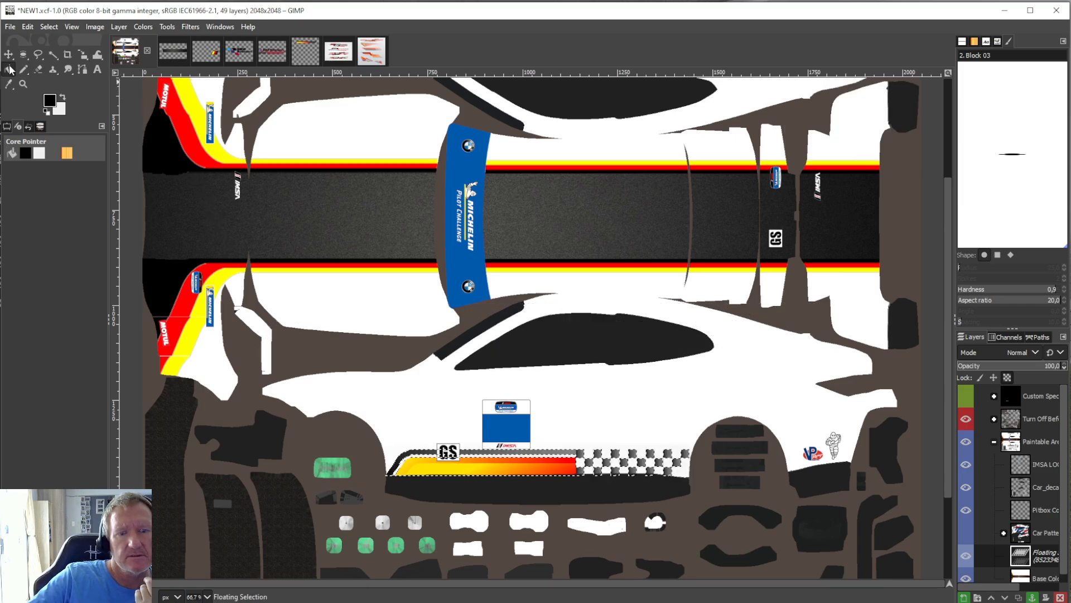
{"action": "right_click", "coordinate": [1021, 560]}
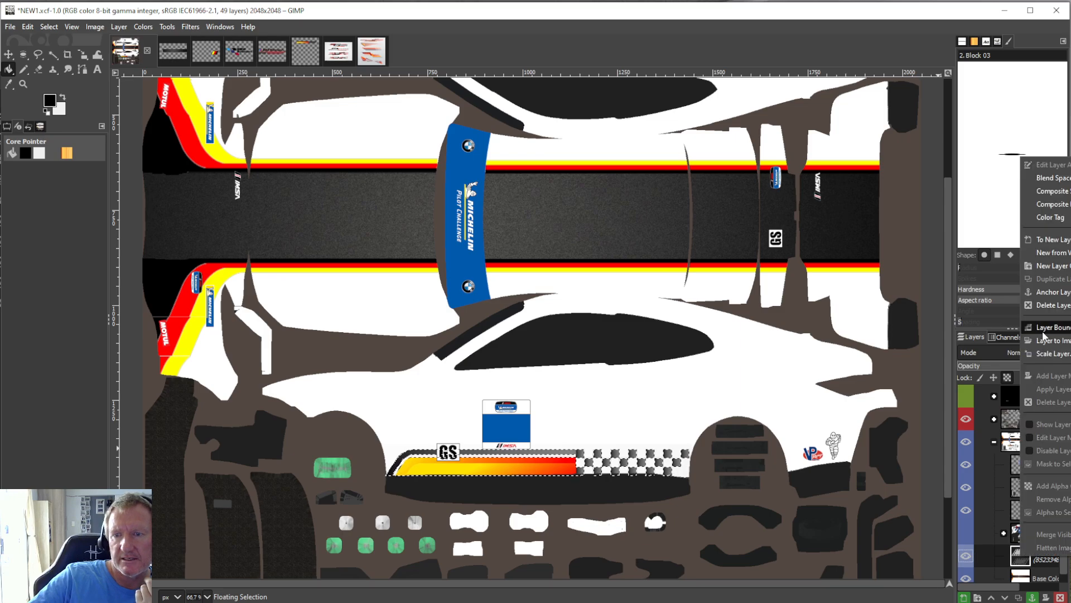
{"action": "left_click", "coordinate": [1052, 292]}
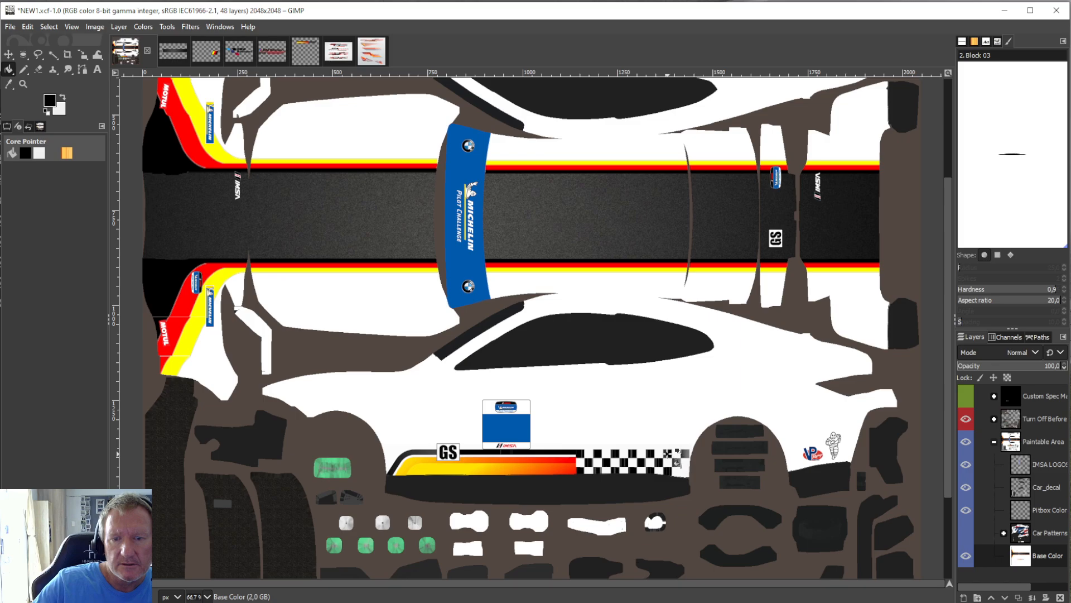
Bucket-fill the rear corner of the chequered pattern with black and the stripe's lower gradient area with red sampled from the bumper stripe.
{"action": "left_click", "coordinate": [688, 454]}
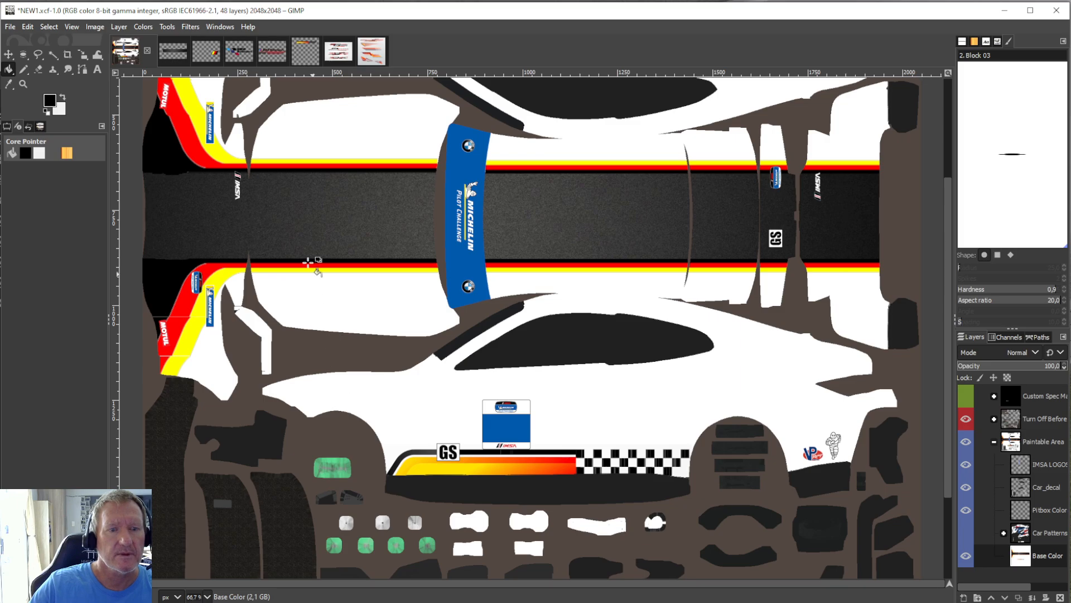
{"action": "left_click", "coordinate": [9, 84]}
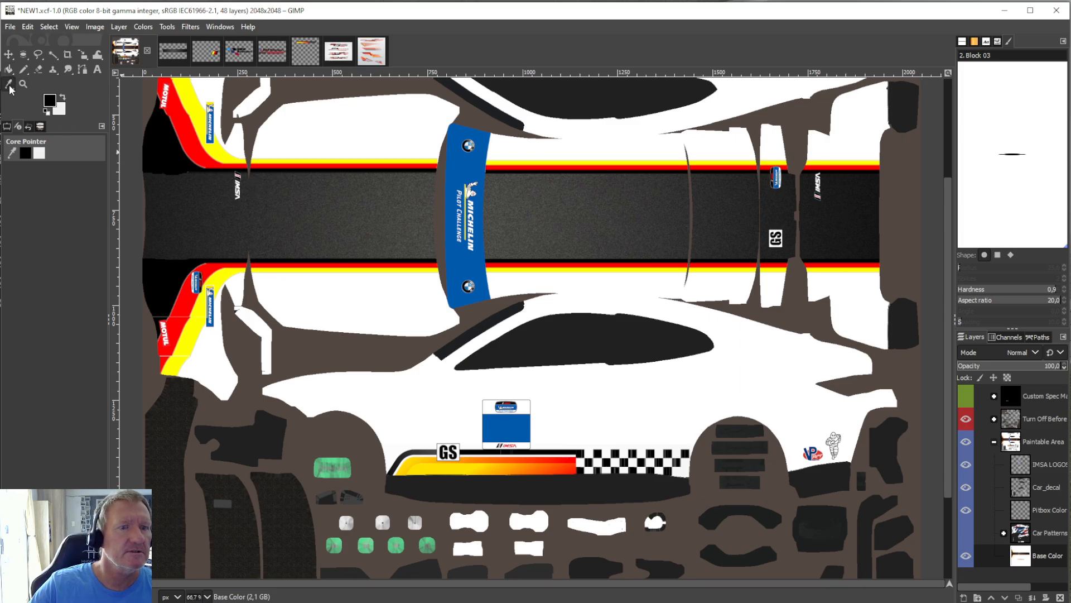
{"action": "left_click", "coordinate": [180, 302]}
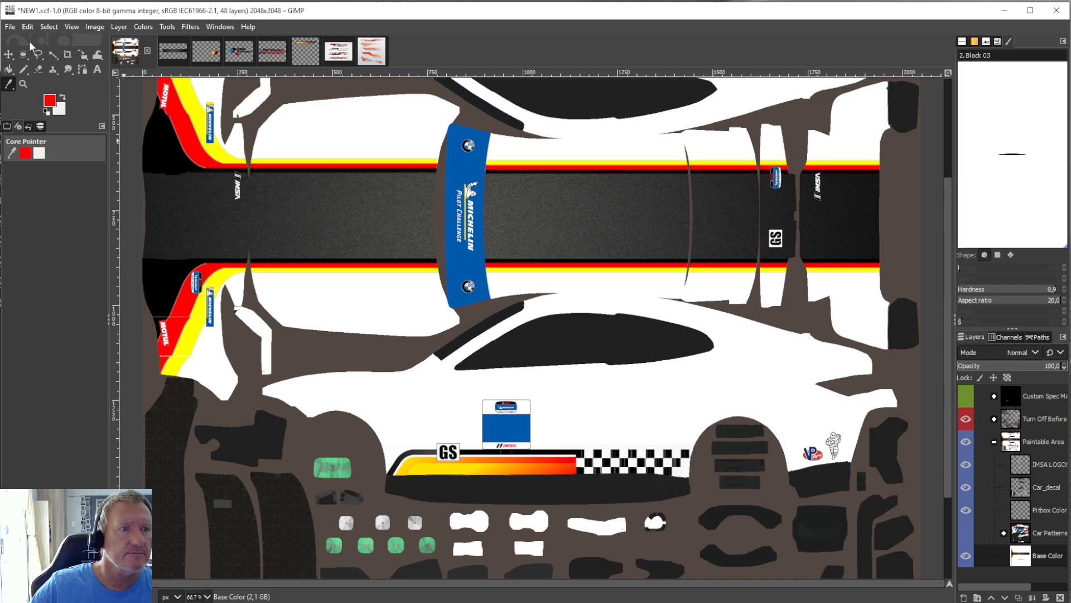
{"action": "left_click", "coordinate": [9, 69]}
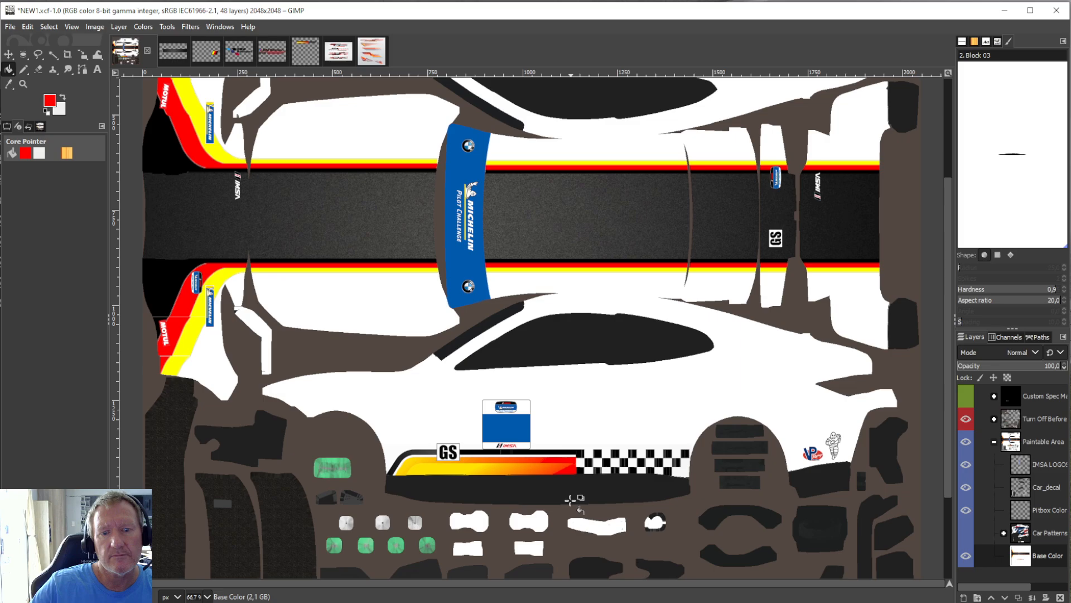
Try a red bucket fill just below the side stripe, and undo that fill.
{"action": "left_click", "coordinate": [574, 494]}
{"action": "left_click", "coordinate": [22, 27]}
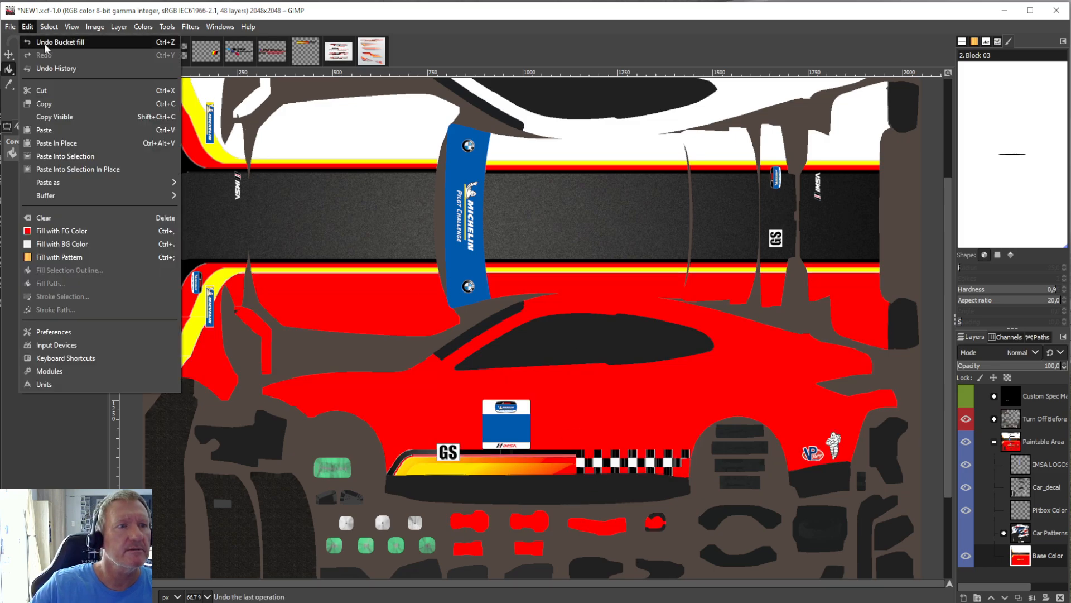
{"action": "left_click", "coordinate": [45, 43]}
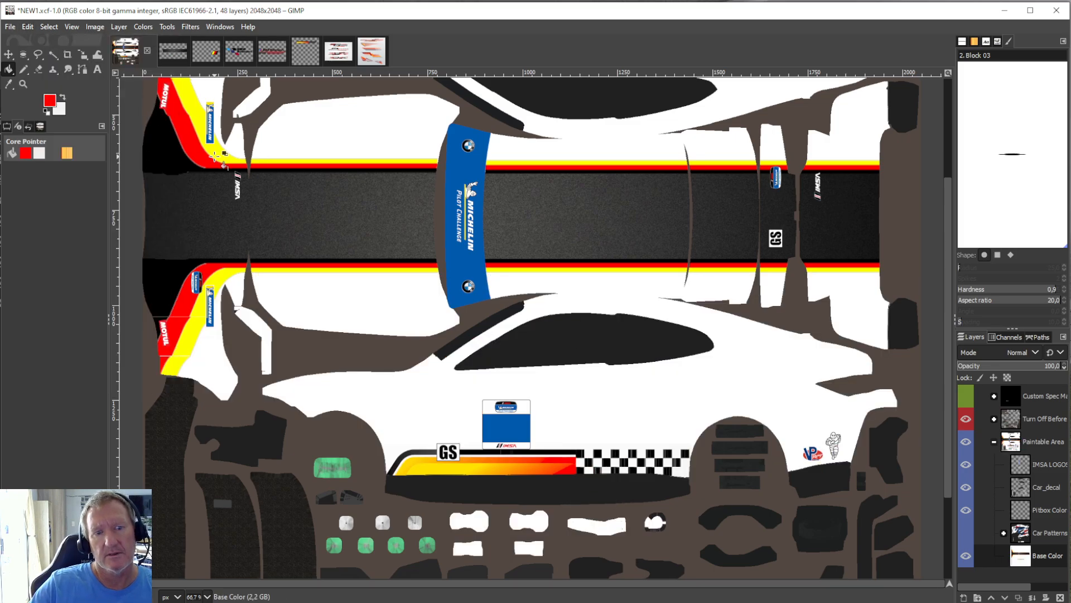
Try a bucket fill on the side stripe with yellow sampled from the bumper stripe, and undo the fill.
{"action": "left_click", "coordinate": [9, 84]}
{"action": "left_click", "coordinate": [206, 313]}
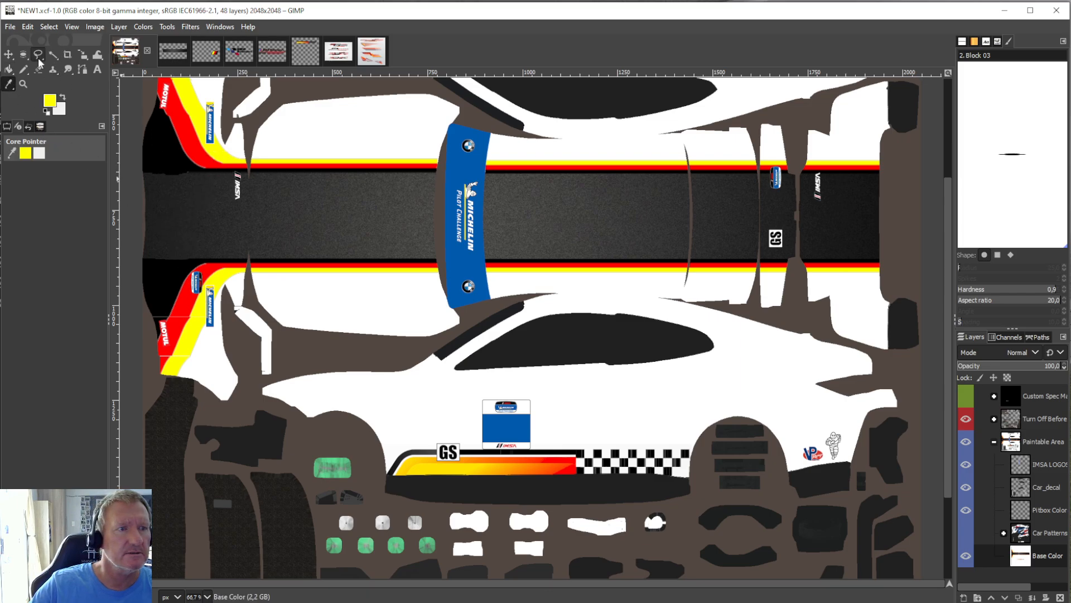
{"action": "left_click", "coordinate": [9, 69]}
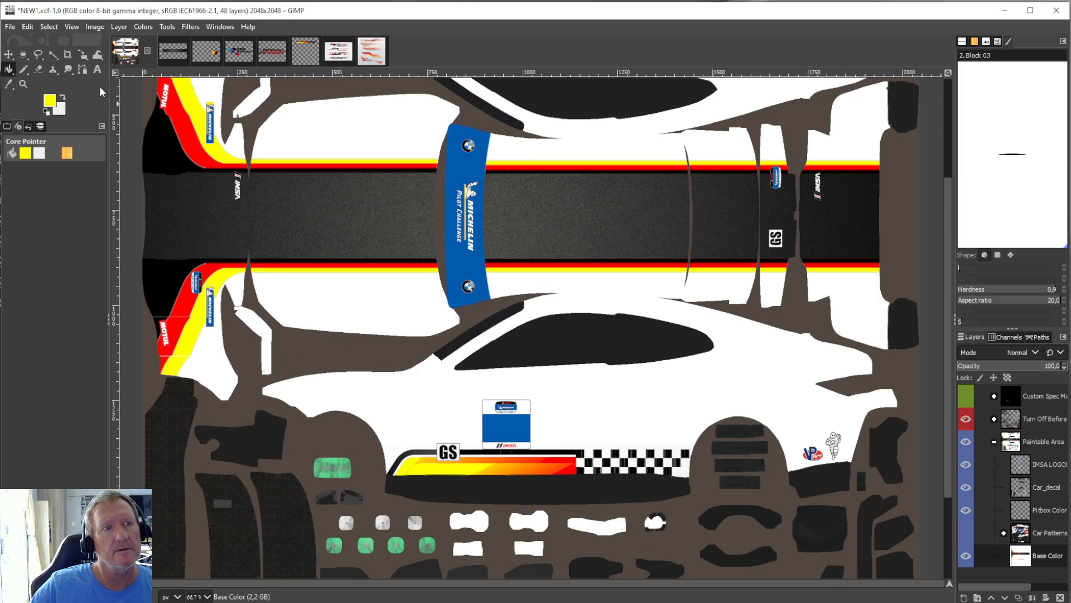
{"action": "left_click", "coordinate": [35, 28]}
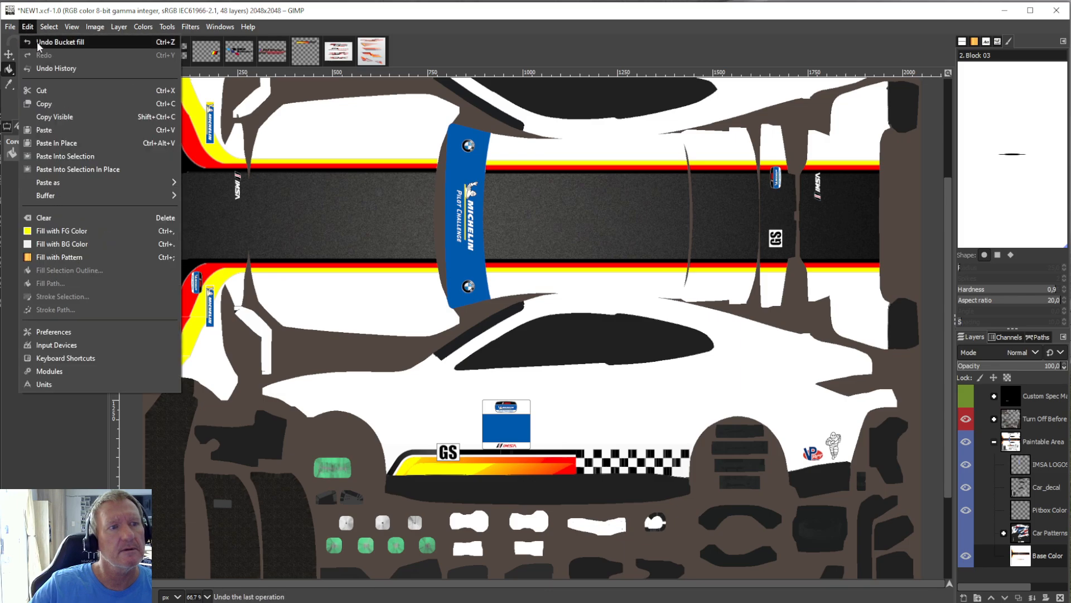
{"action": "left_click", "coordinate": [36, 41]}
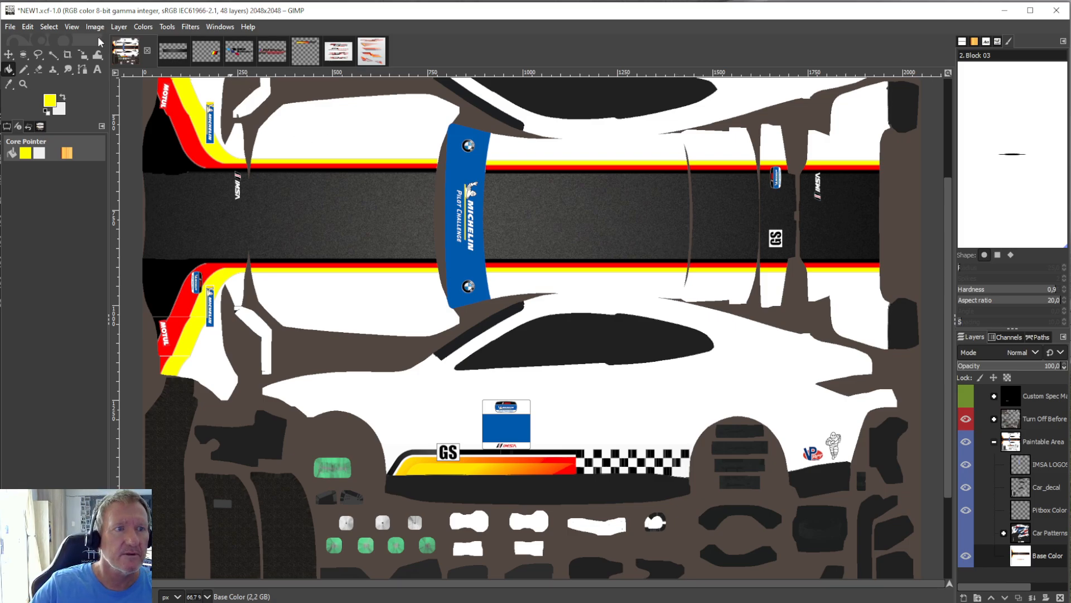
Crop the Base Color layer to the side stripe between the wheel arches and copy it to the clipboard.
{"action": "left_click", "coordinate": [67, 54]}
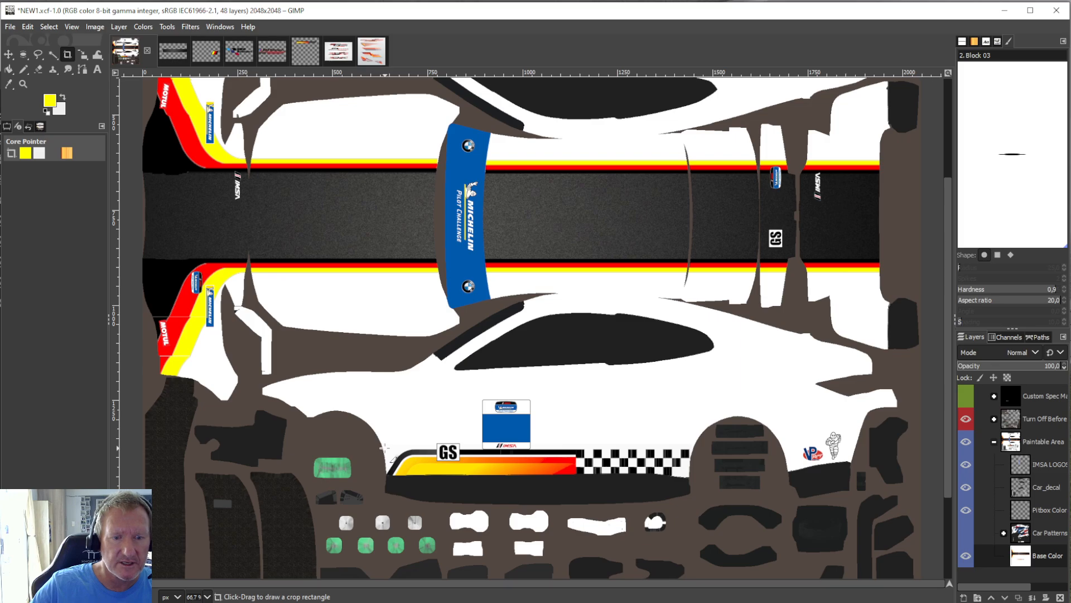
{"action": "left_click_drag", "start_coordinate": [383, 446], "coordinate": [690, 479]}
{"action": "key", "text": "Return"}
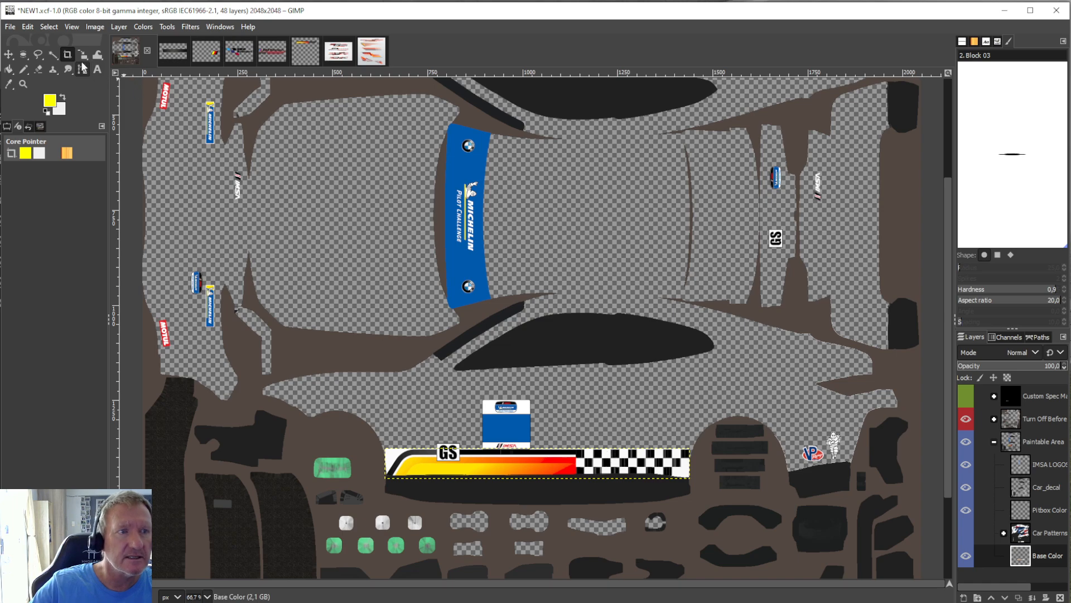
{"action": "left_click", "coordinate": [21, 29]}
{"action": "left_click", "coordinate": [39, 104]}
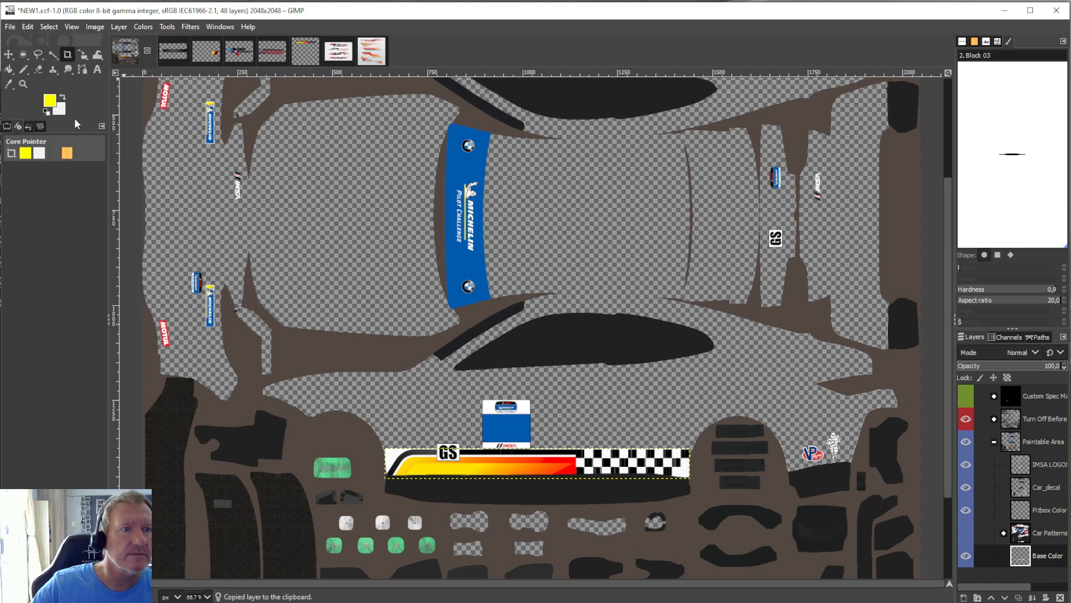
Undo the crop of the Base Color layer and paste the copied side stripe into the livery.
{"action": "left_click", "coordinate": [29, 24]}
{"action": "left_click", "coordinate": [39, 38]}
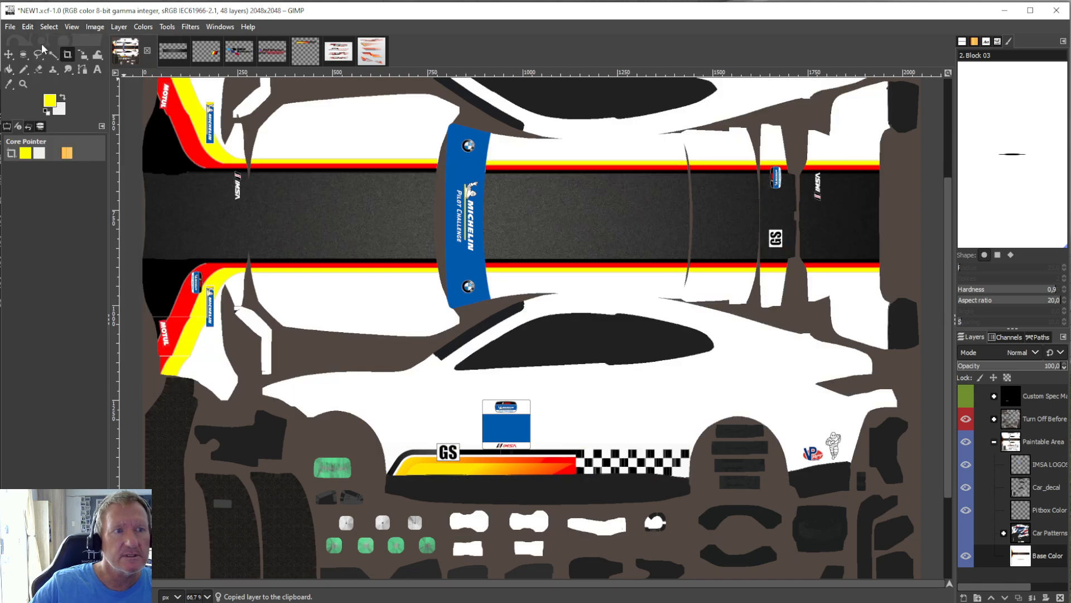
{"action": "left_click", "coordinate": [31, 25]}
{"action": "left_click", "coordinate": [46, 125]}
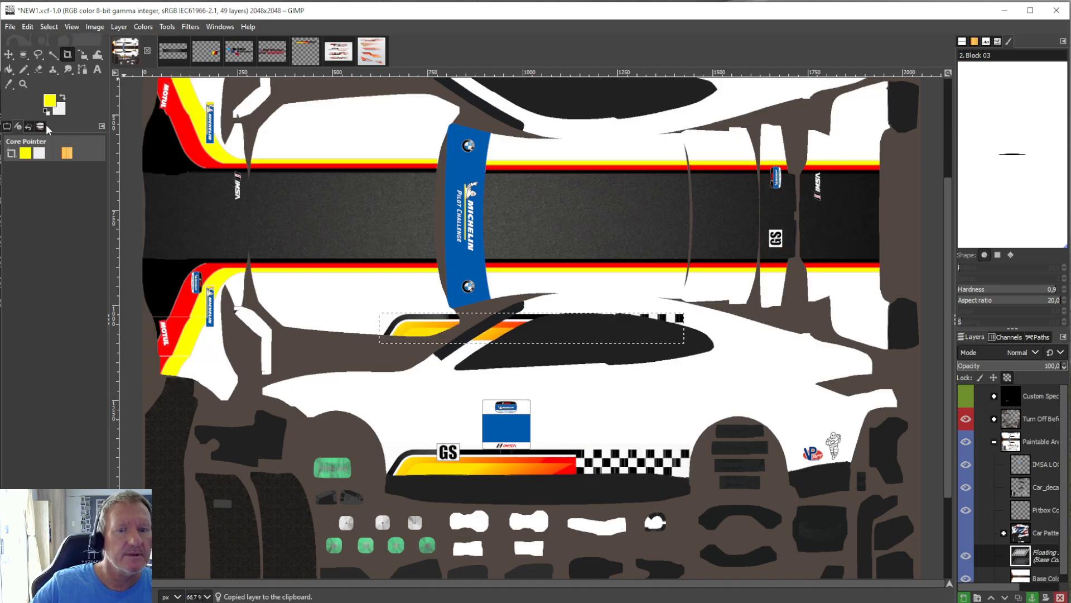
Flip the pasted side stripe vertically.
{"action": "left_click", "coordinate": [118, 27]}
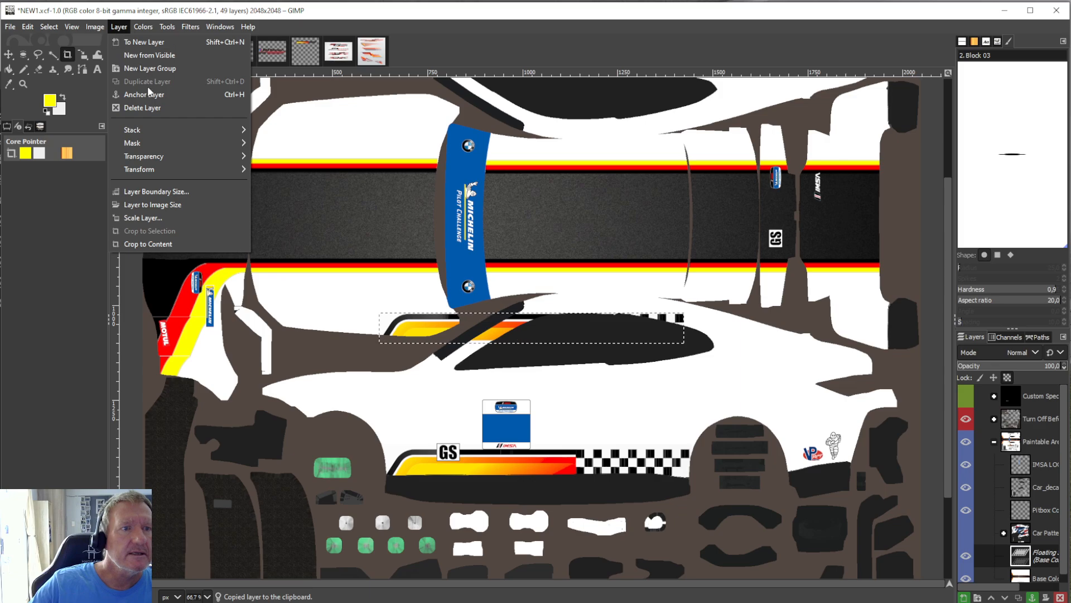
{"action": "mouse_move", "coordinate": [152, 172]}
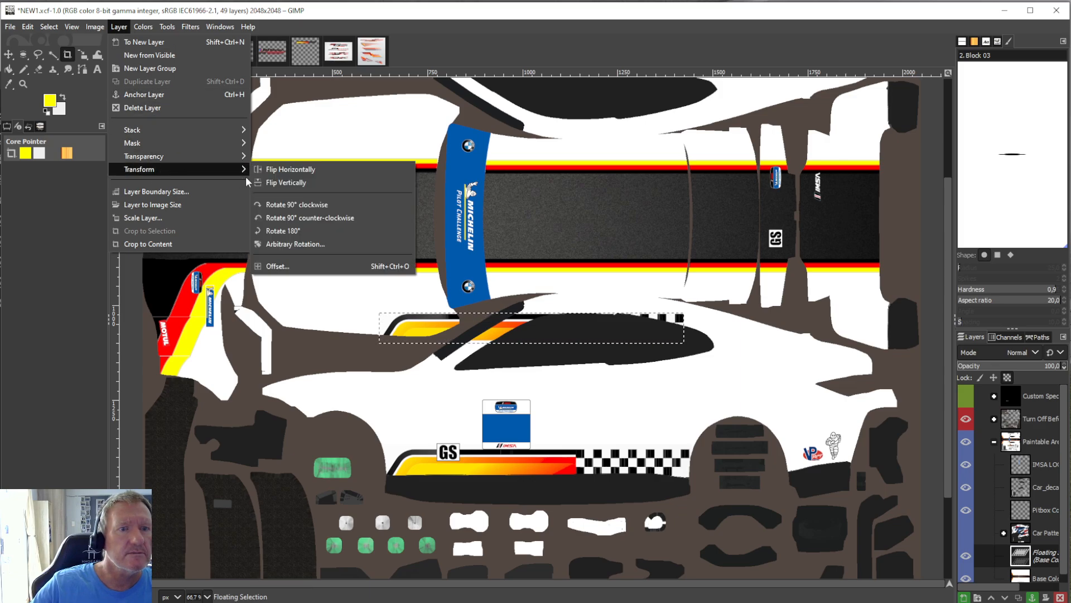
{"action": "left_click", "coordinate": [286, 183]}
Move the flipped stripe at 802 × 81 px onto the opposite car side between the wheel arches and anchor it to Base Color.
{"action": "scroll", "coordinate": [768, 452], "scroll_direction": "up", "scroll_amount": 5}
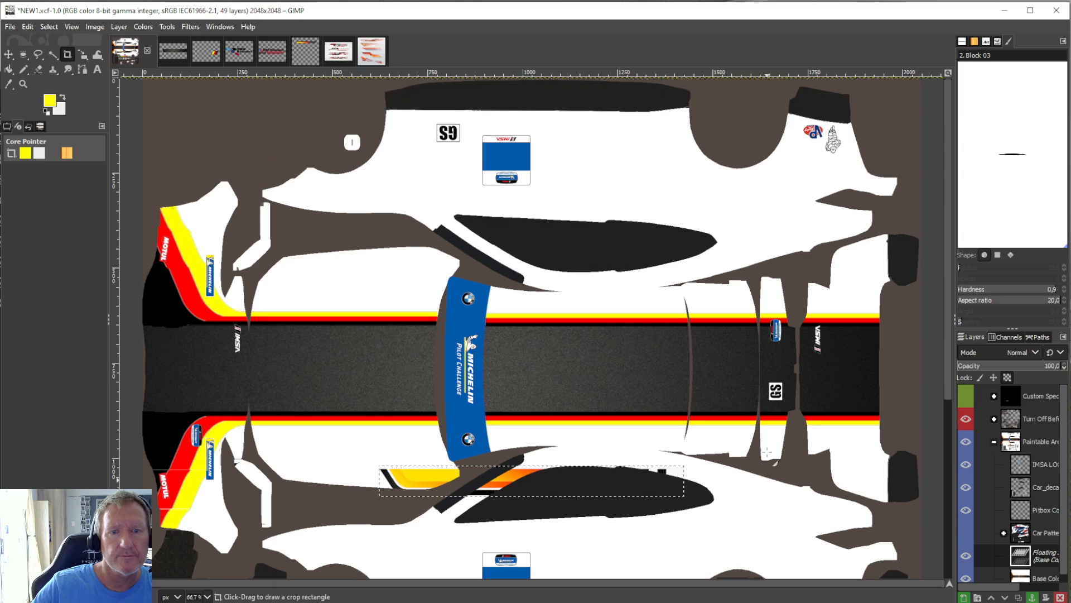
{"action": "left_click", "coordinate": [167, 26]}
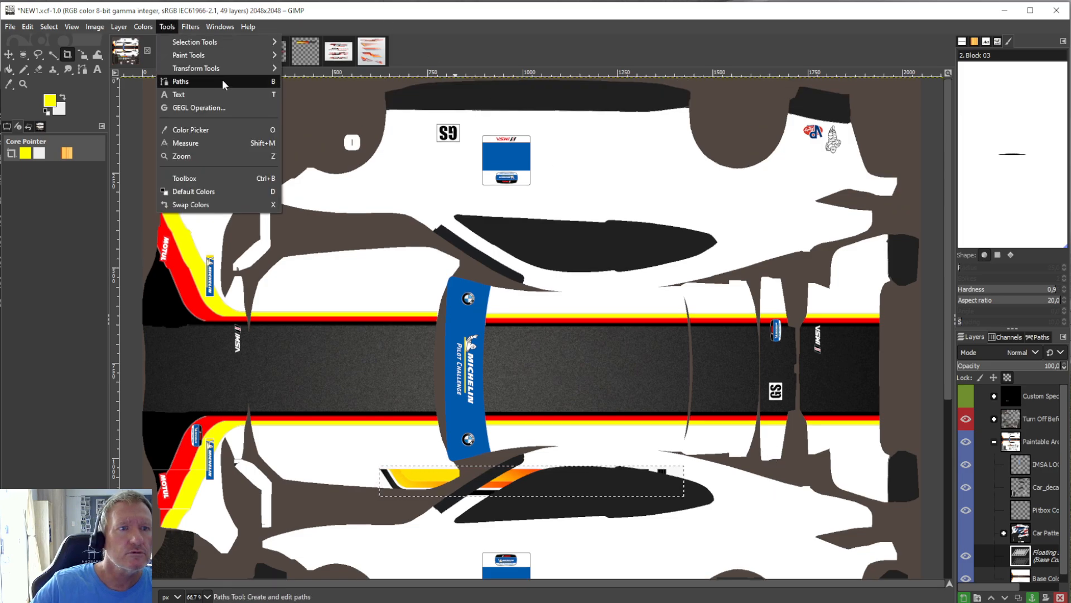
{"action": "mouse_move", "coordinate": [226, 68]}
{"action": "left_click", "coordinate": [312, 121]}
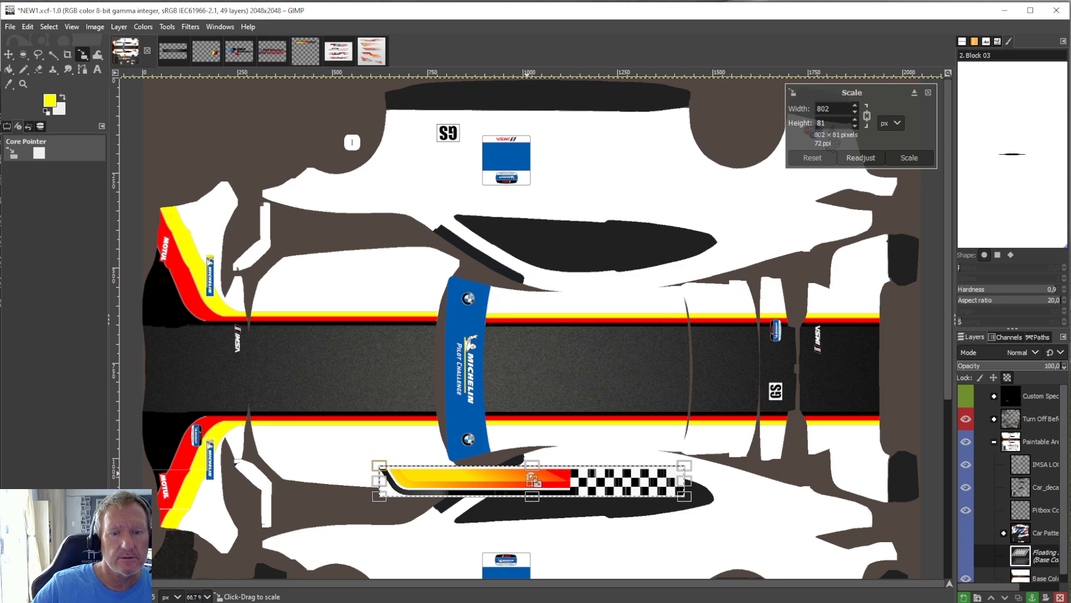
{"action": "left_click_drag", "start_coordinate": [541, 488], "coordinate": [546, 126]}
{"action": "scroll", "coordinate": [574, 240], "scroll_direction": "down", "scroll_amount": 5}
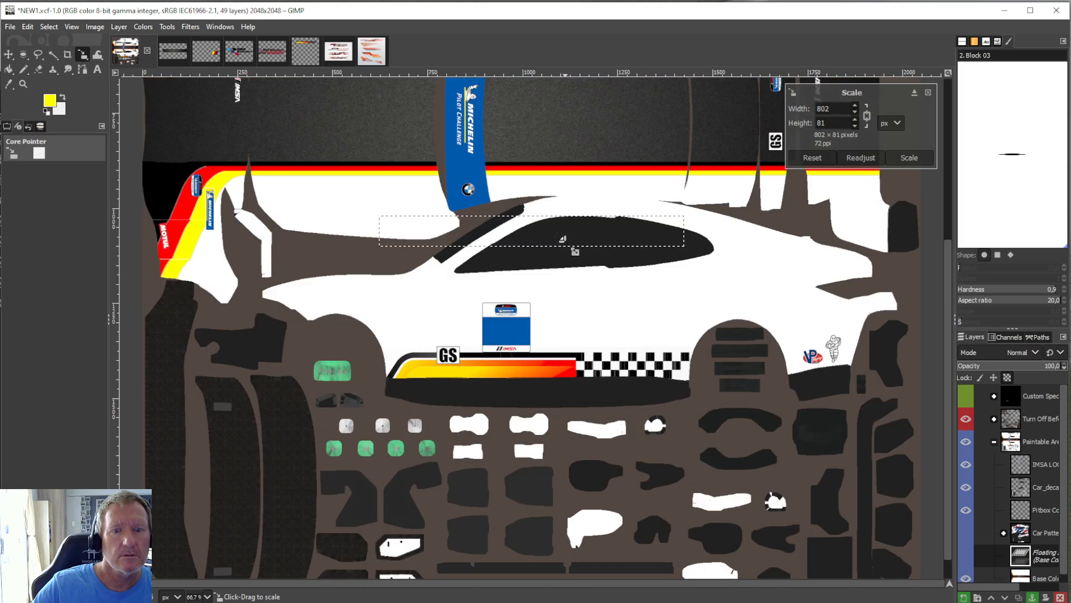
{"action": "scroll", "coordinate": [575, 251], "scroll_direction": "up", "scroll_amount": 5}
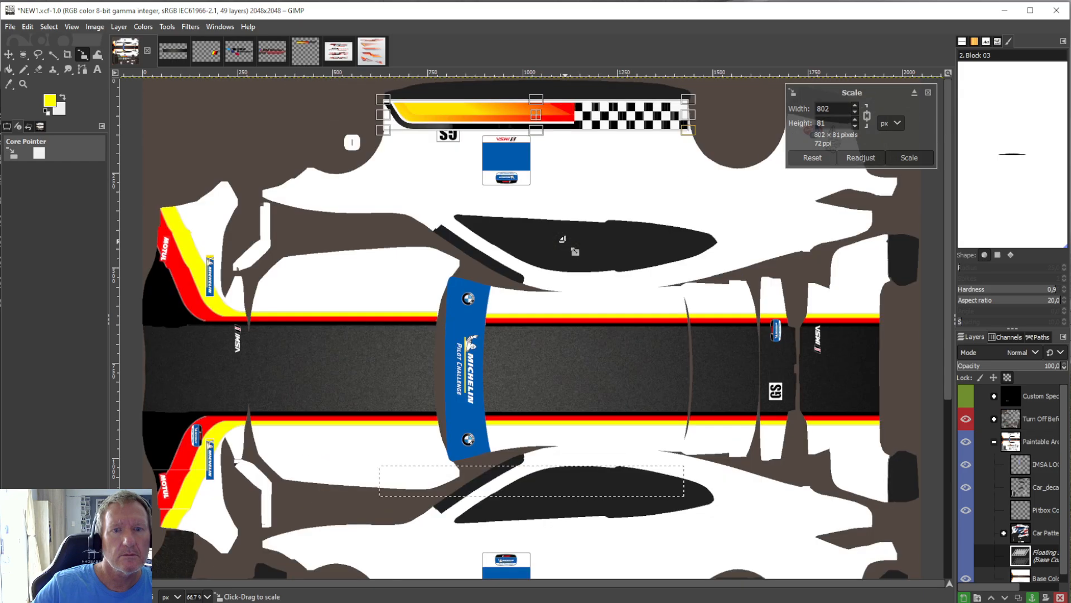
{"action": "left_click_drag", "start_coordinate": [550, 123], "coordinate": [549, 129]}
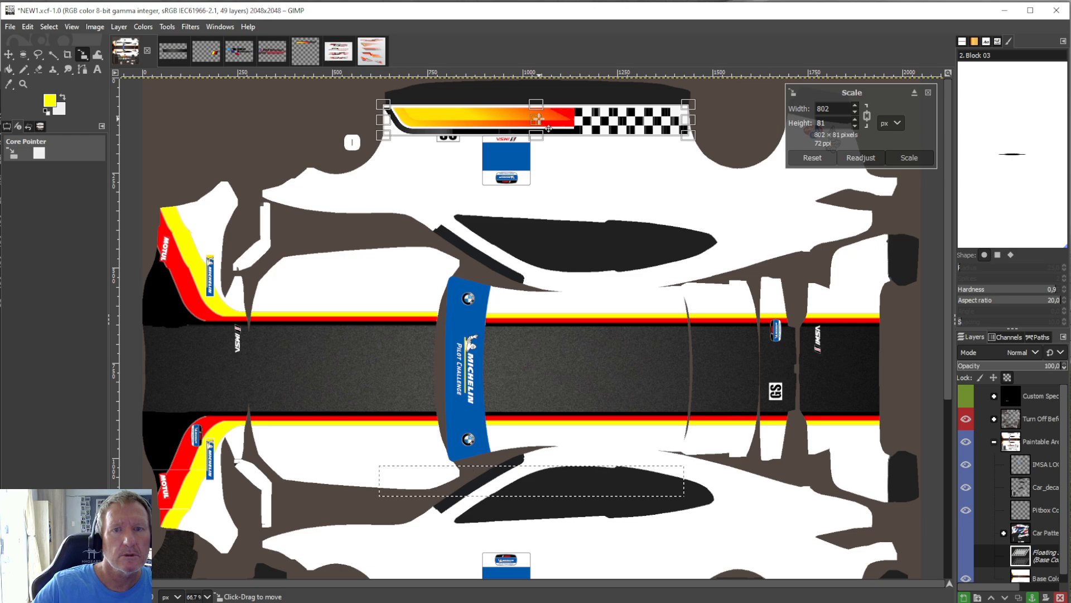
{"action": "left_click", "coordinate": [11, 73]}
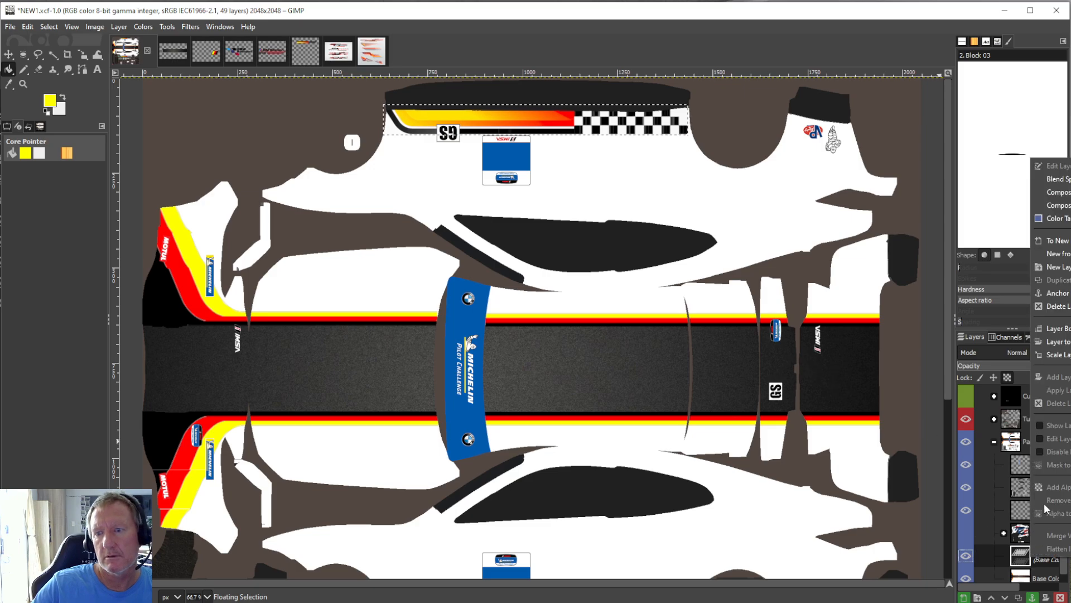
{"action": "key", "text": "ctrl+h"}
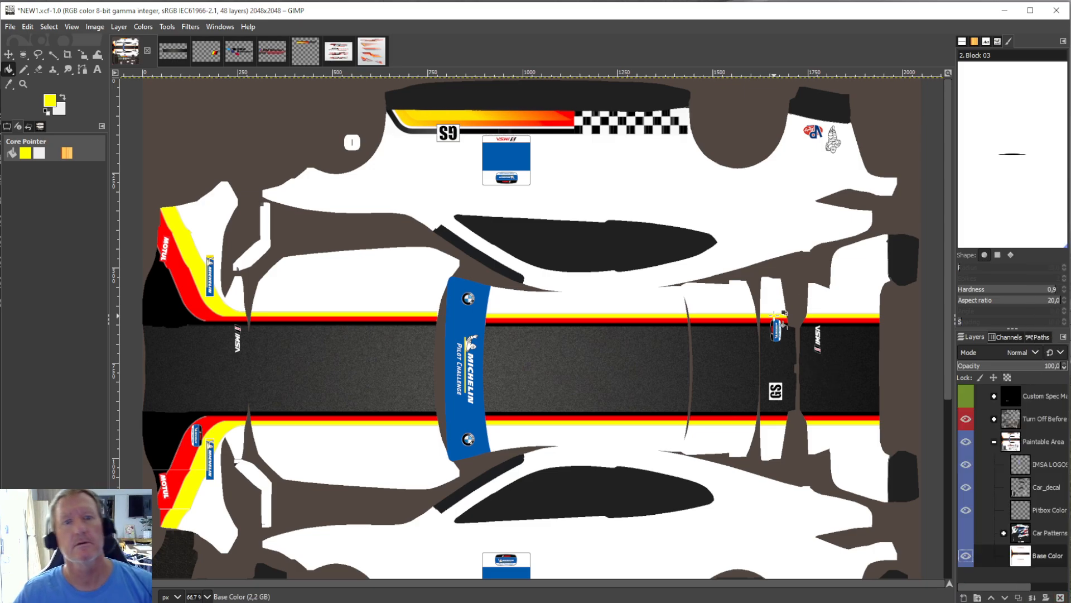
Compare the stripes on both car sides and examine the racing stripe designs in 8523201.jpg.
{"action": "scroll", "coordinate": [776, 315], "scroll_direction": "down", "scroll_amount": 5}
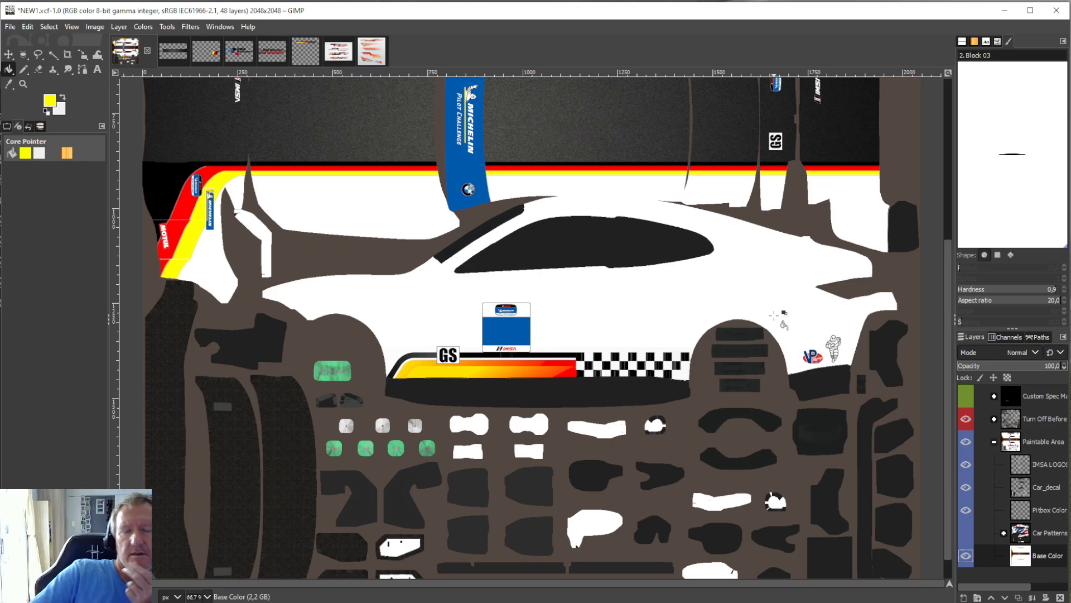
{"action": "scroll", "coordinate": [780, 317], "scroll_direction": "up", "scroll_amount": 5}
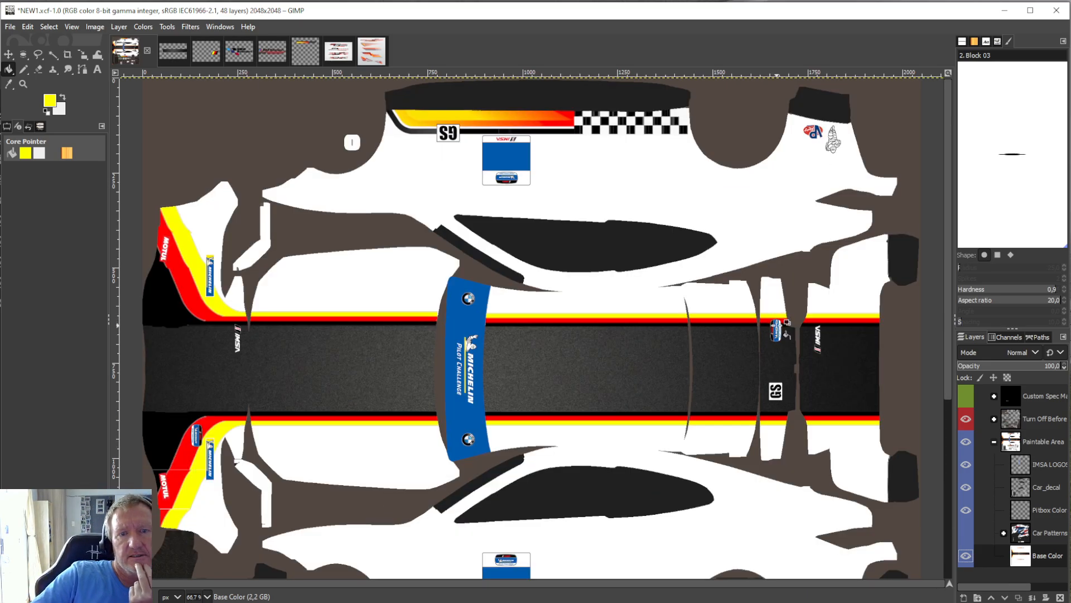
{"action": "scroll", "coordinate": [777, 329], "scroll_direction": "down", "scroll_amount": 5}
{"action": "scroll", "coordinate": [711, 314], "scroll_direction": "up", "scroll_amount": 5}
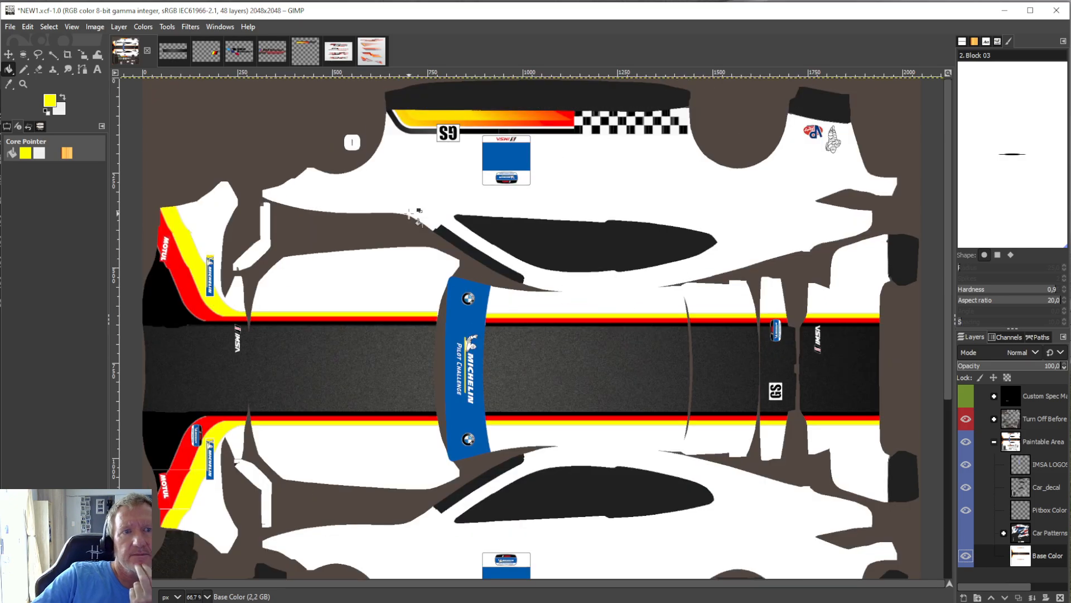
{"action": "left_click", "coordinate": [368, 51]}
{"action": "scroll", "coordinate": [578, 352], "scroll_direction": "up", "scroll_amount": 5}
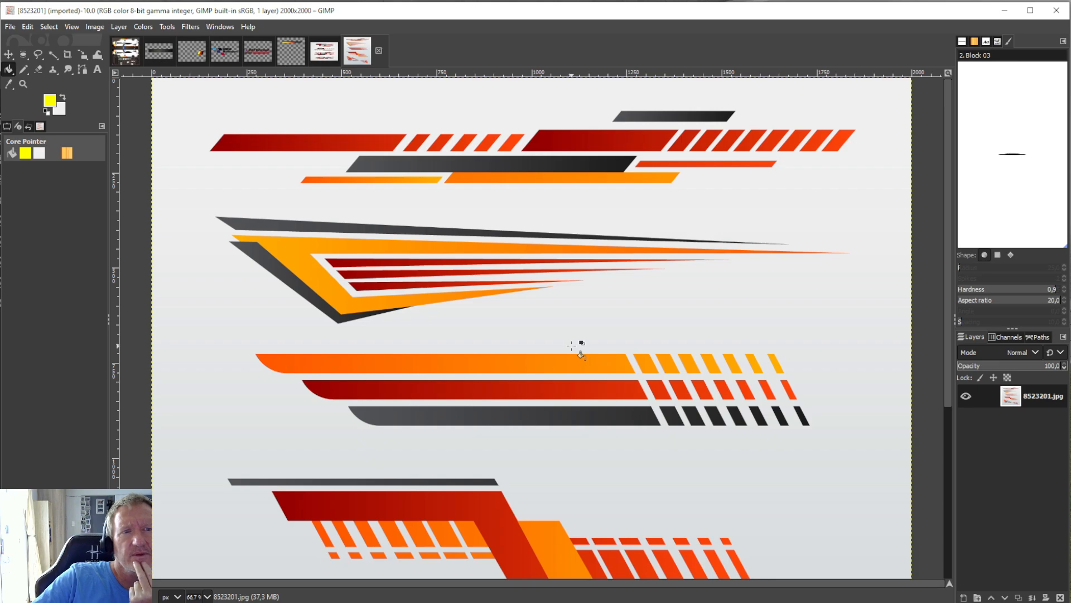
{"action": "scroll", "coordinate": [573, 346], "scroll_direction": "down", "scroll_amount": 2}
{"action": "left_click", "coordinate": [138, 56]}
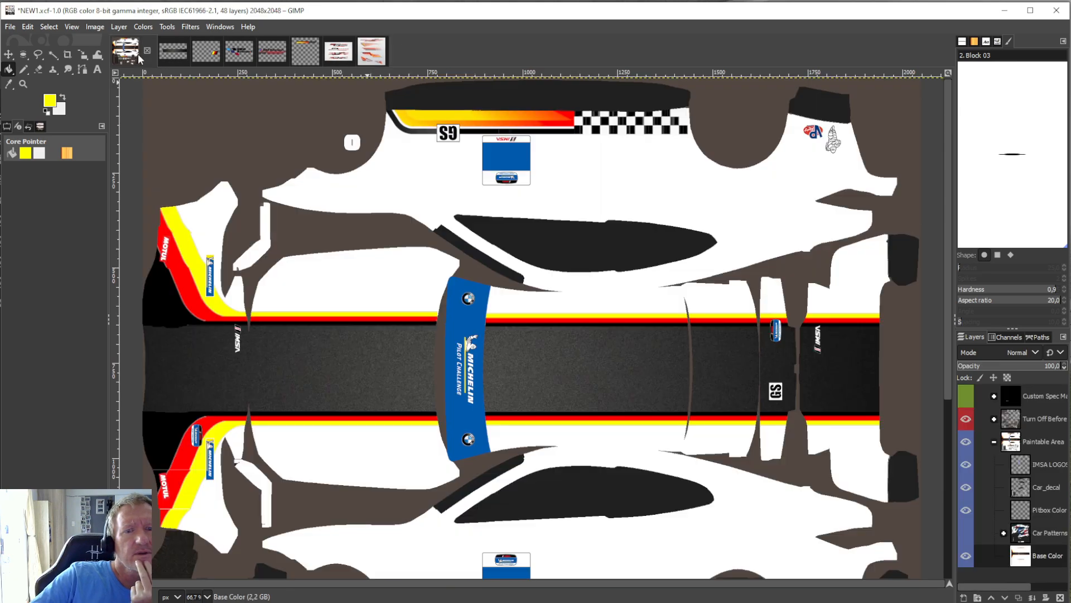
{"action": "scroll", "coordinate": [575, 463], "scroll_direction": "down", "scroll_amount": 2}
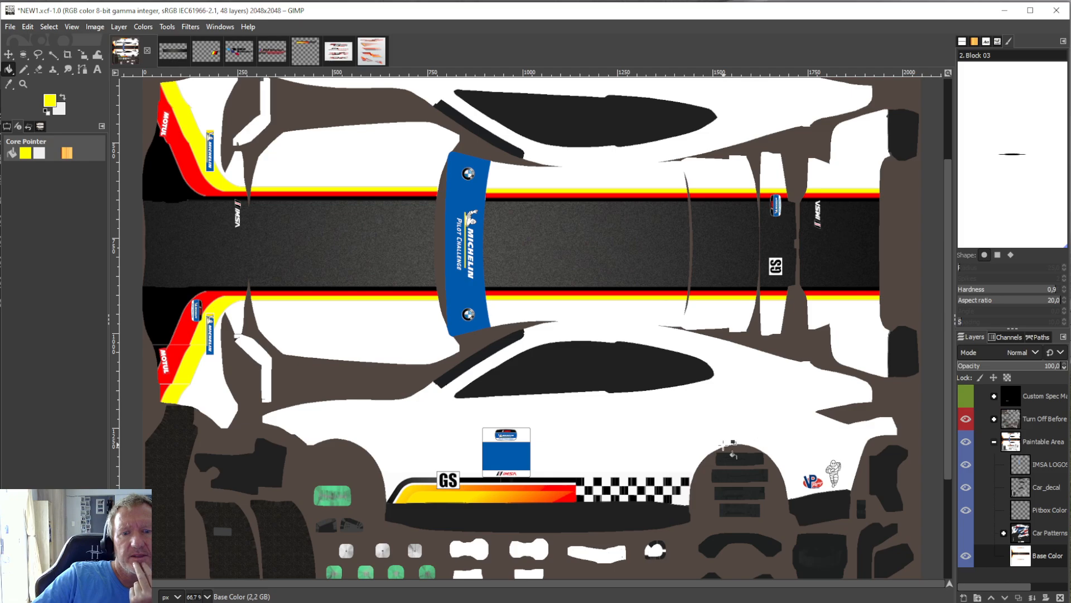
{"action": "scroll", "coordinate": [650, 497], "scroll_direction": "up", "scroll_amount": 3}
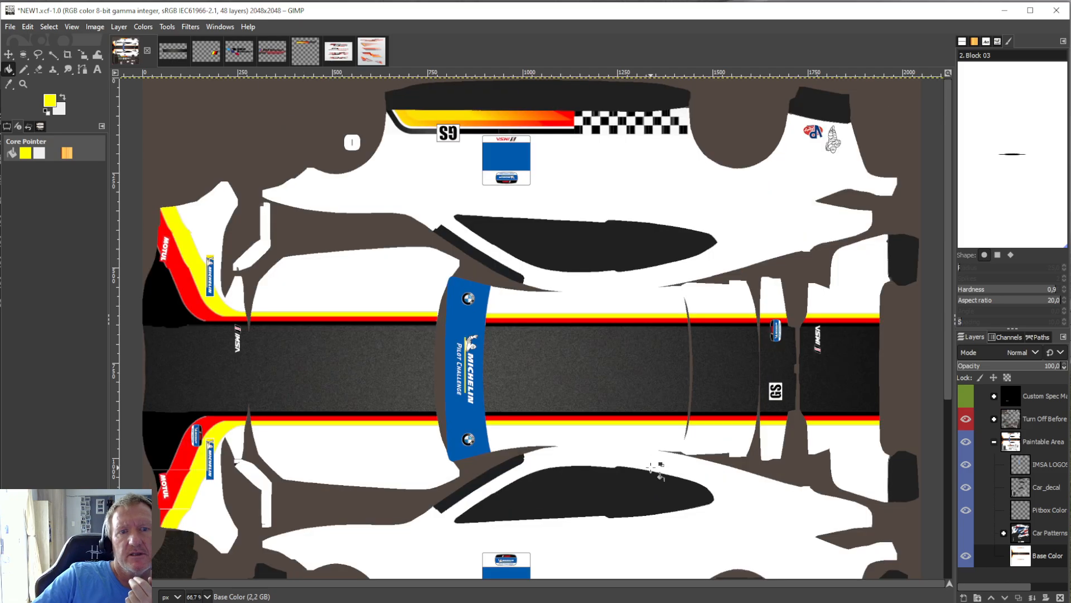
Copy the BMW Motorsport logo from its open image and paste it into the NEW1.xcf livery.
{"action": "left_click", "coordinate": [227, 50]}
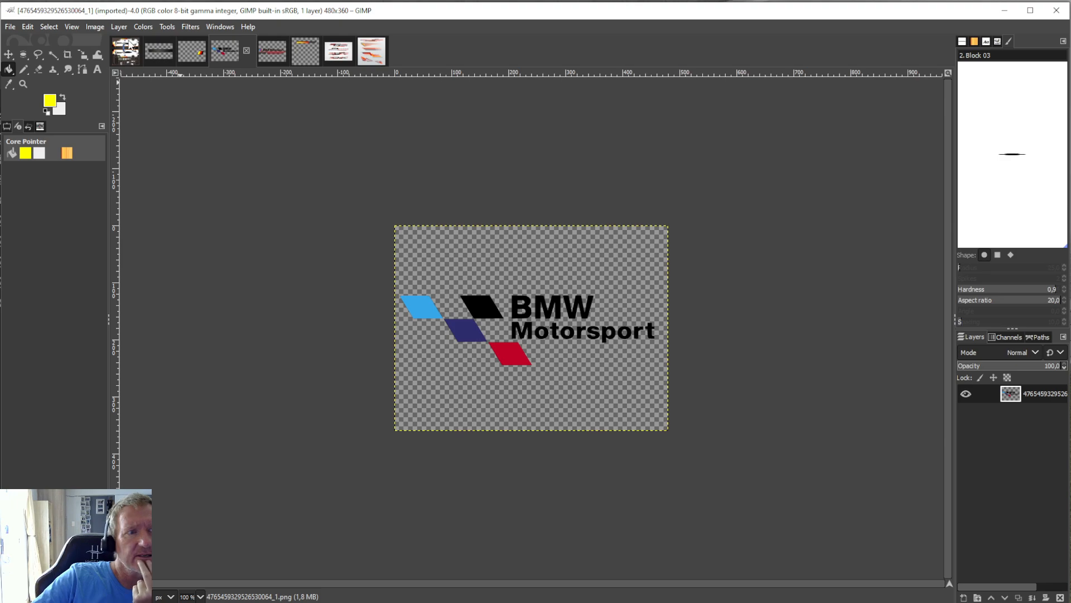
{"action": "left_click", "coordinate": [29, 26]}
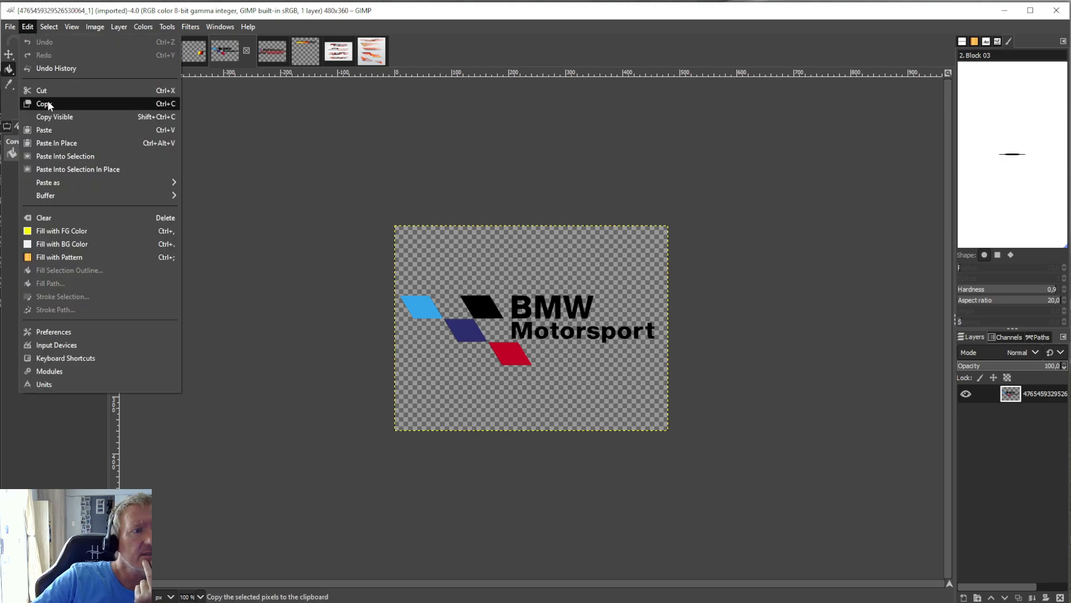
{"action": "left_click", "coordinate": [49, 105]}
{"action": "left_click", "coordinate": [162, 51]}
{"action": "left_click", "coordinate": [31, 25]}
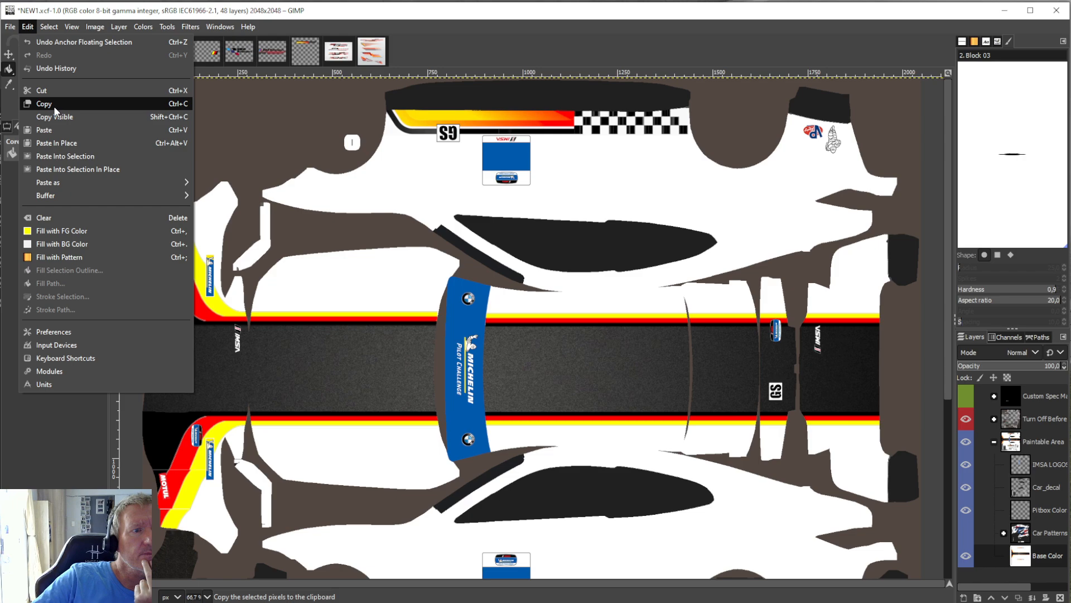
{"action": "left_click", "coordinate": [58, 127]}
Scale the BMW Motorsport logo to 587 × 440 px, place it below the side window above the chequered stripe, and anchor it.
{"action": "left_click", "coordinate": [169, 26]}
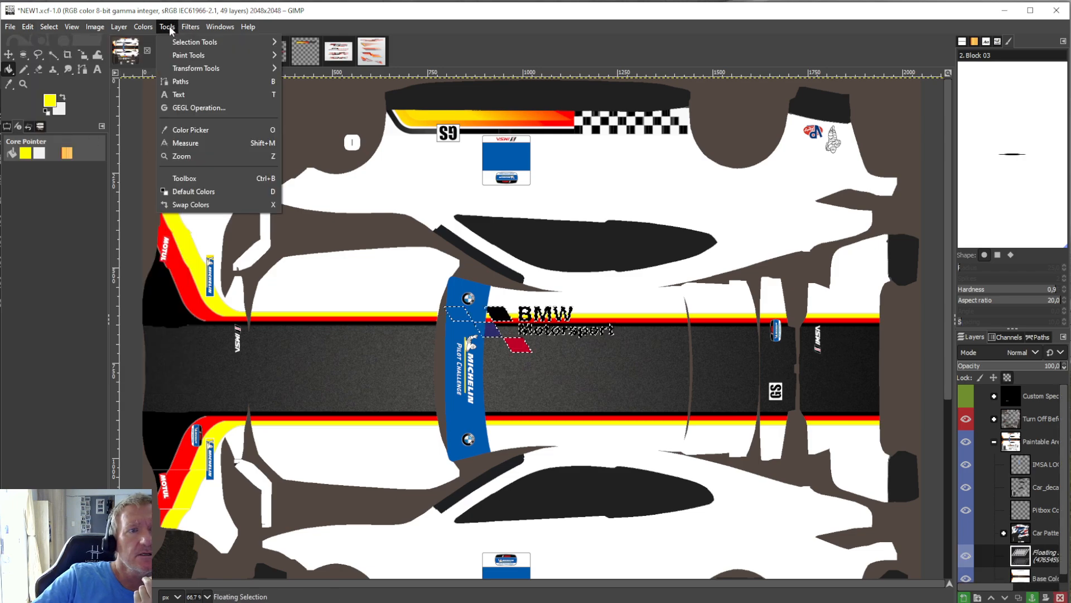
{"action": "mouse_move", "coordinate": [198, 68]}
{"action": "left_click", "coordinate": [307, 111]}
{"action": "left_click", "coordinate": [546, 341]}
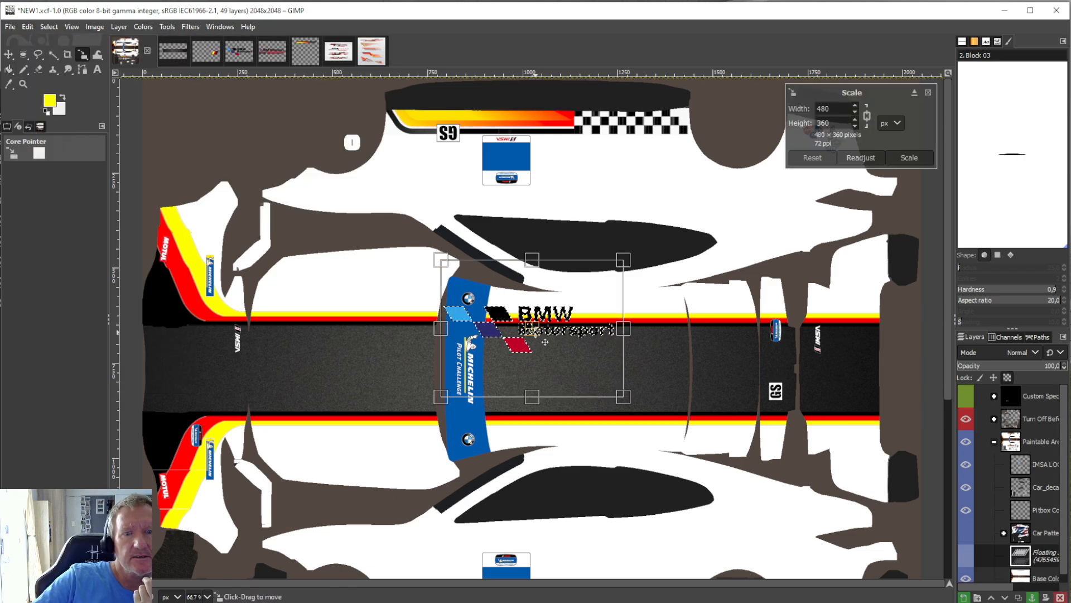
{"action": "left_click_drag", "start_coordinate": [545, 342], "coordinate": [608, 439]}
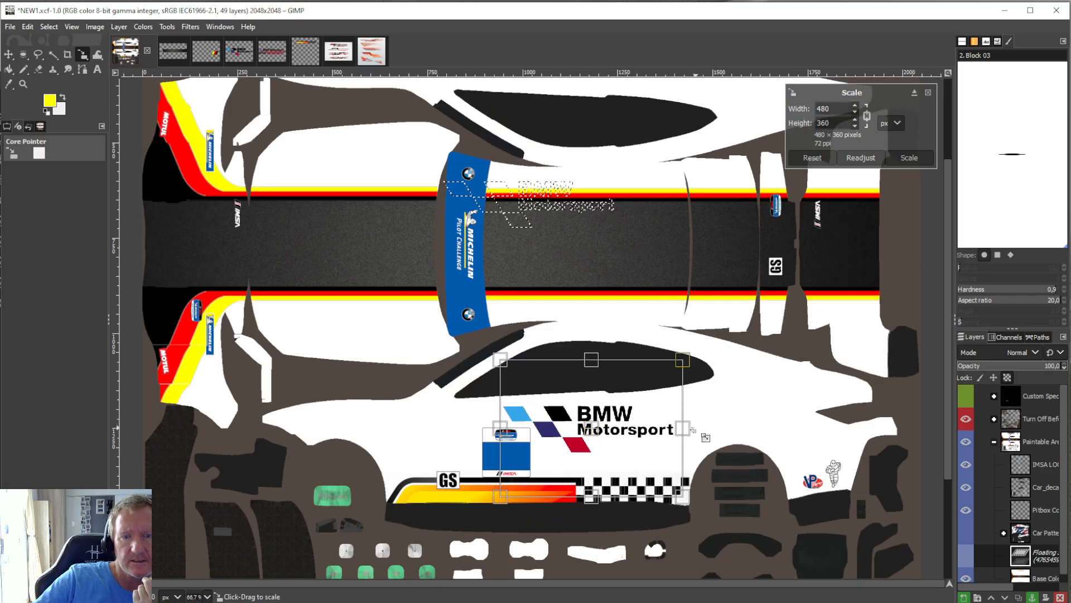
{"action": "left_click_drag", "start_coordinate": [706, 437], "coordinate": [754, 441]}
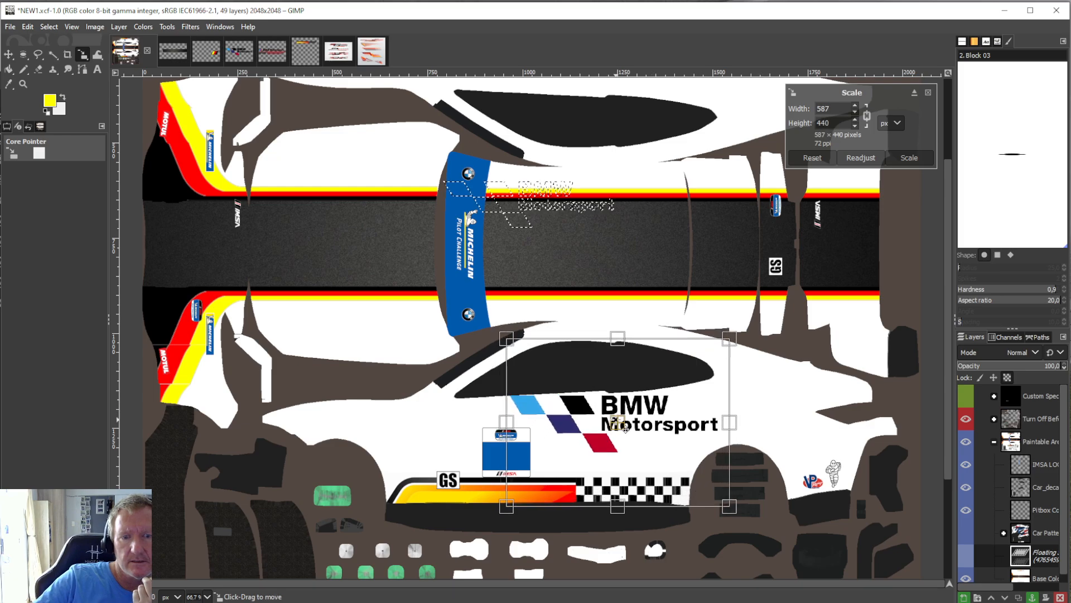
{"action": "left_click_drag", "start_coordinate": [625, 427], "coordinate": [608, 438]}
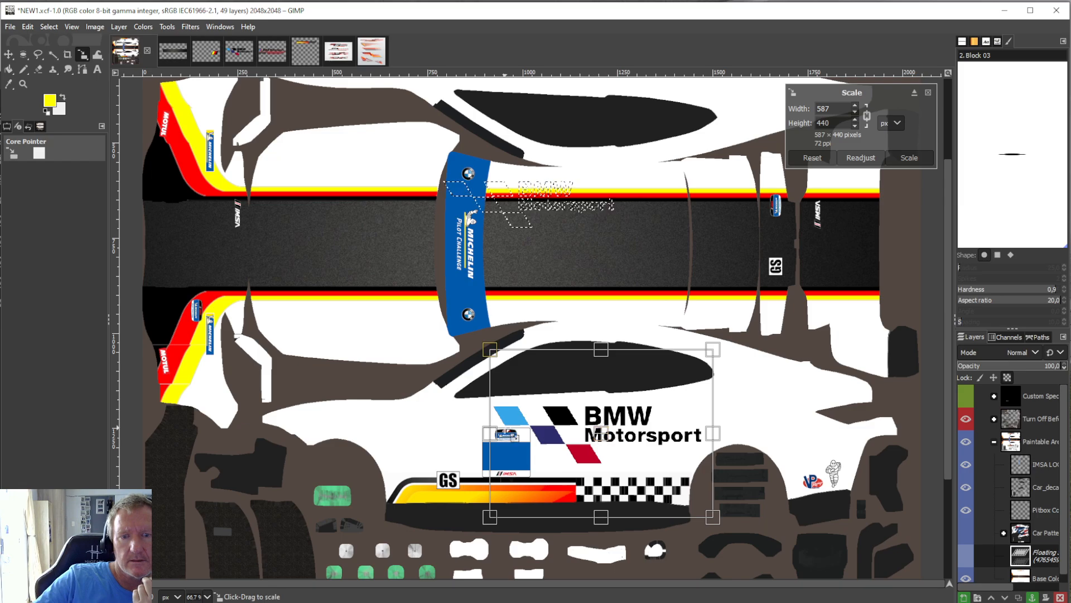
{"action": "left_click", "coordinate": [8, 70]}
{"action": "right_click", "coordinate": [1033, 484]}
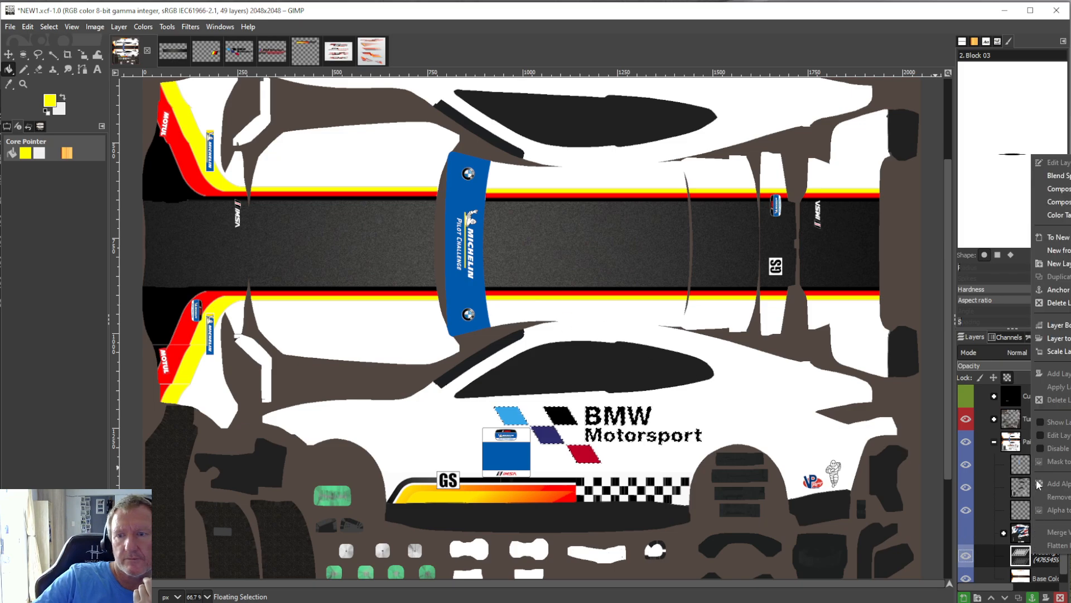
{"action": "left_click", "coordinate": [1056, 289]}
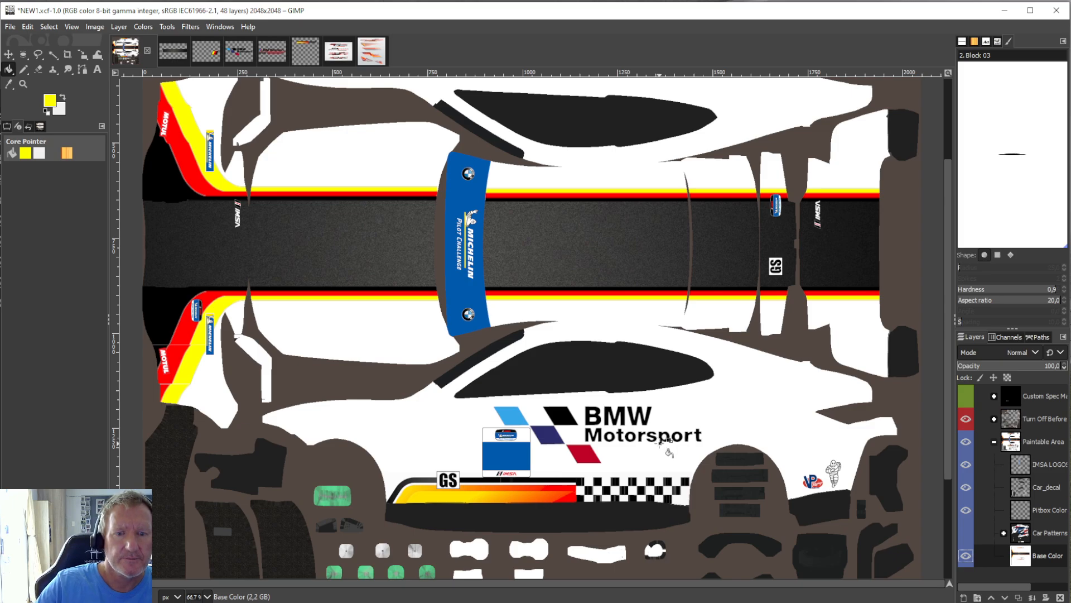
Outline the four coloured parallelograms of the BMW Motorsport logo with a closed free selection, leaving out the lettering.
{"action": "left_click", "coordinate": [38, 55]}
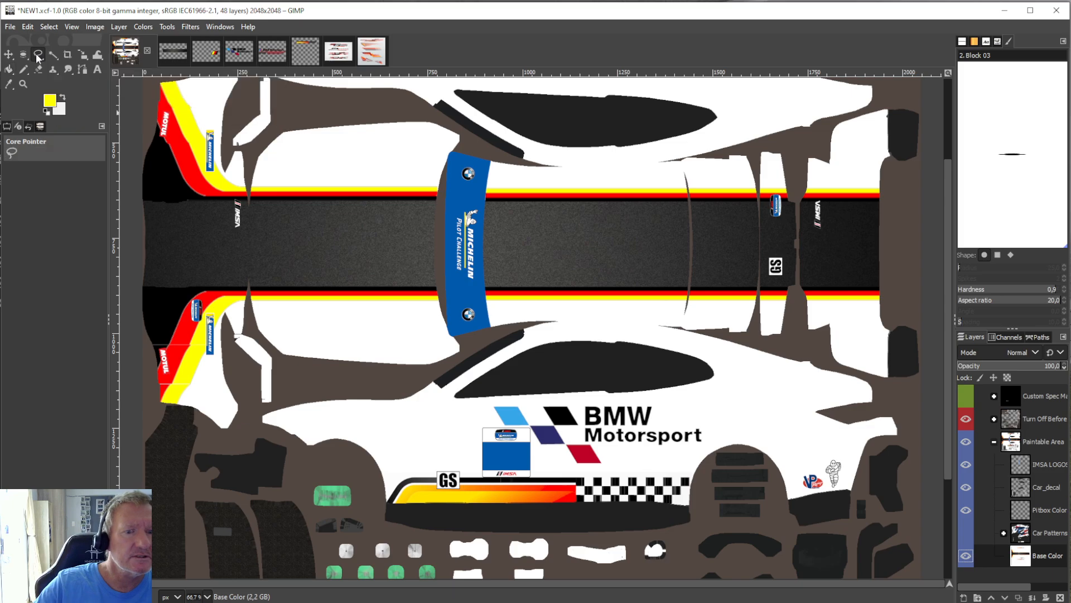
{"action": "left_click", "coordinate": [486, 403]}
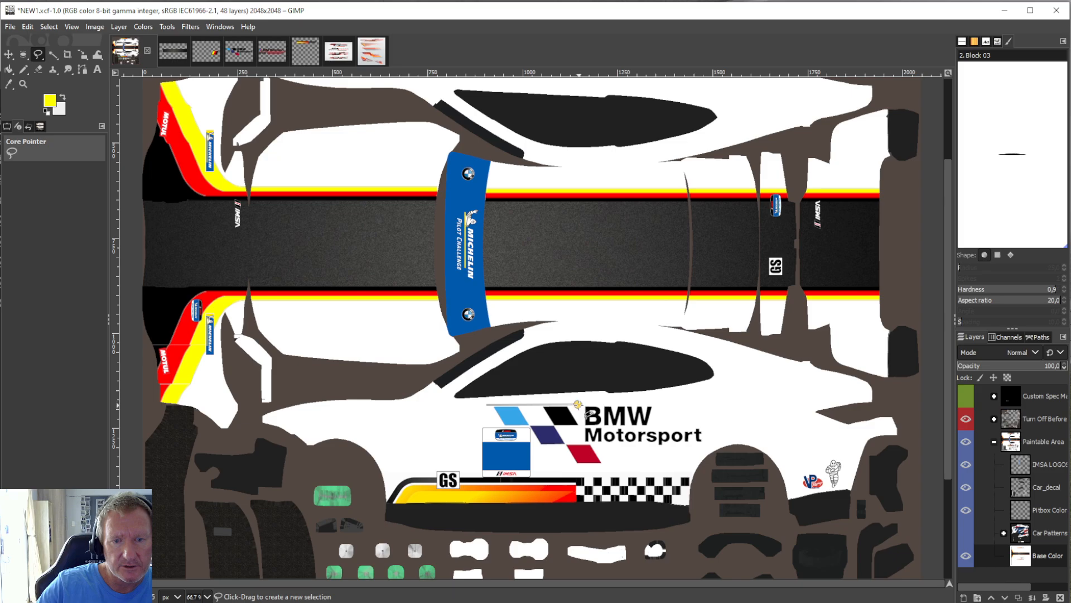
{"action": "left_click", "coordinate": [578, 404]}
{"action": "left_click", "coordinate": [575, 441]}
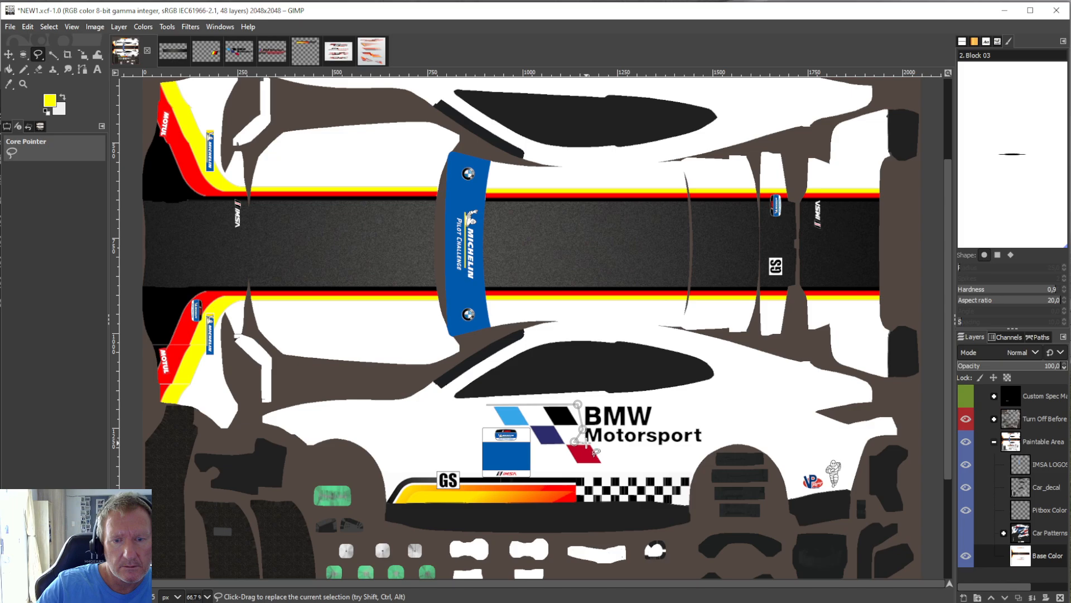
{"action": "left_click", "coordinate": [587, 445]}
{"action": "left_click", "coordinate": [571, 468]}
{"action": "left_click", "coordinate": [561, 448]}
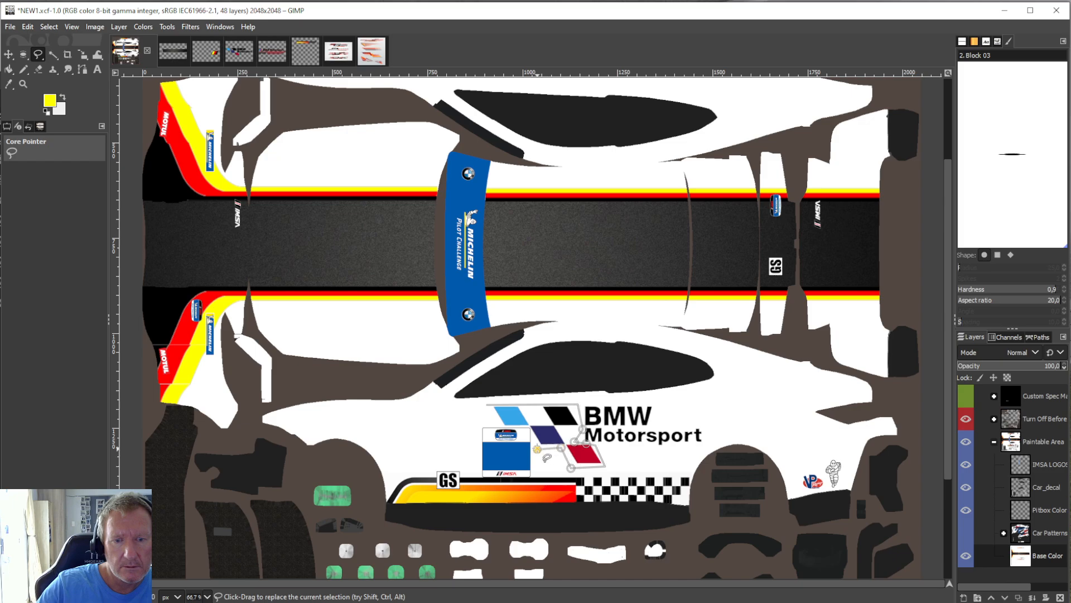
{"action": "left_click", "coordinate": [538, 449]}
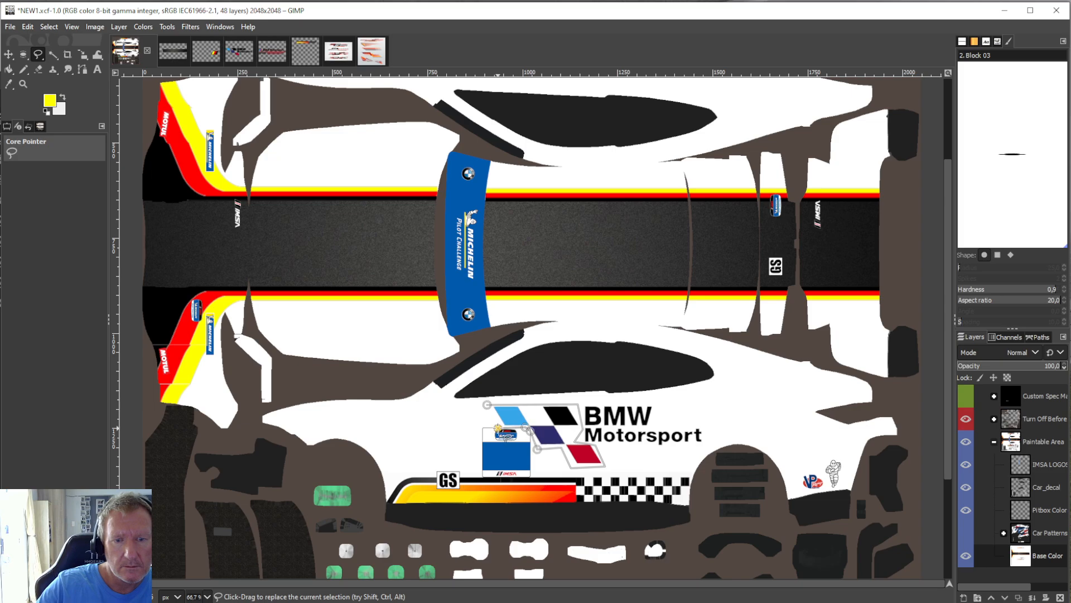
{"action": "key", "text": "Return"}
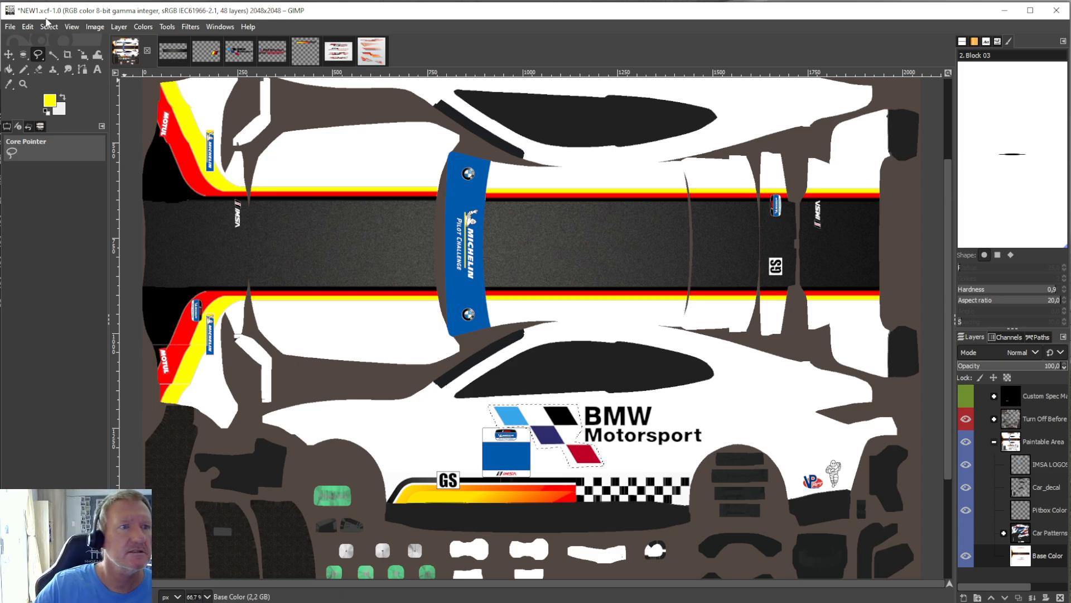
Copy the selected coloured parallelograms, paste them as a floating selection, and flip them vertically.
{"action": "left_click", "coordinate": [27, 26]}
{"action": "left_click", "coordinate": [48, 103]}
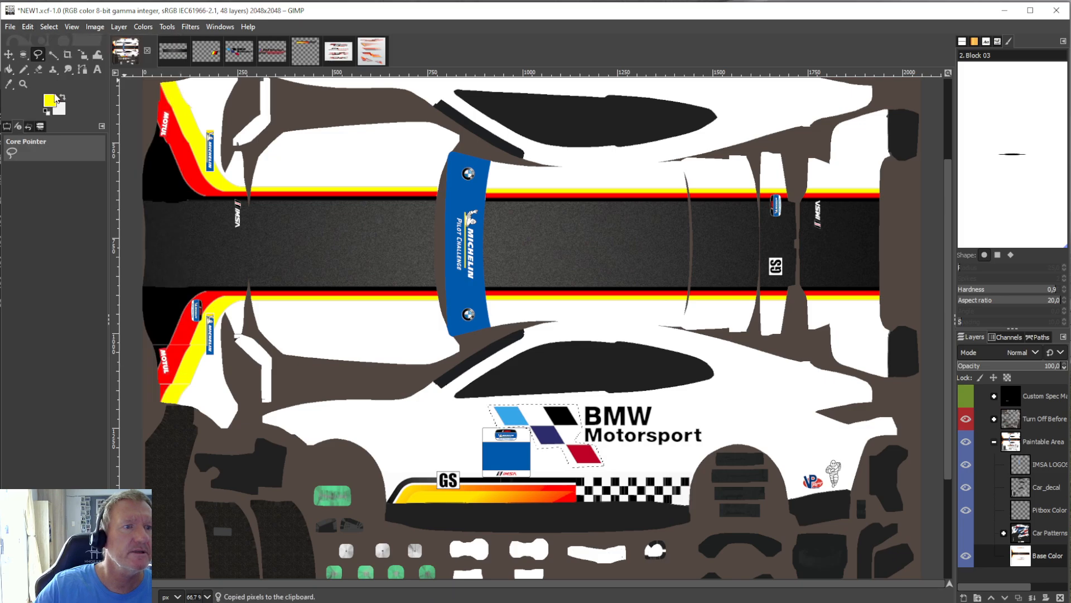
{"action": "left_click", "coordinate": [28, 26]}
{"action": "left_click", "coordinate": [48, 130]}
{"action": "left_click", "coordinate": [119, 26]}
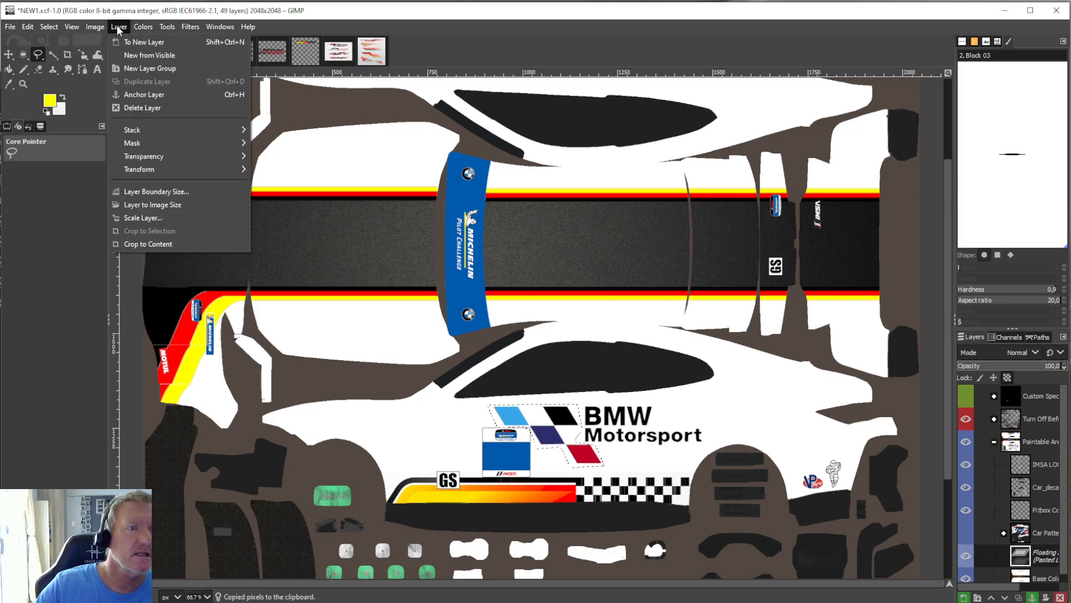
{"action": "mouse_move", "coordinate": [240, 169]}
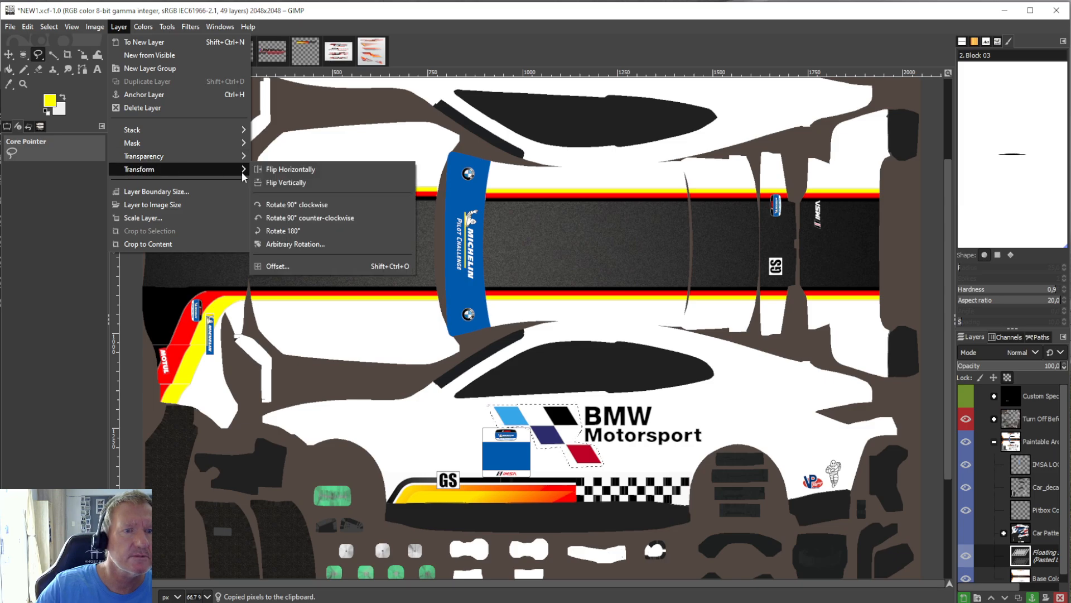
{"action": "left_click", "coordinate": [288, 182]}
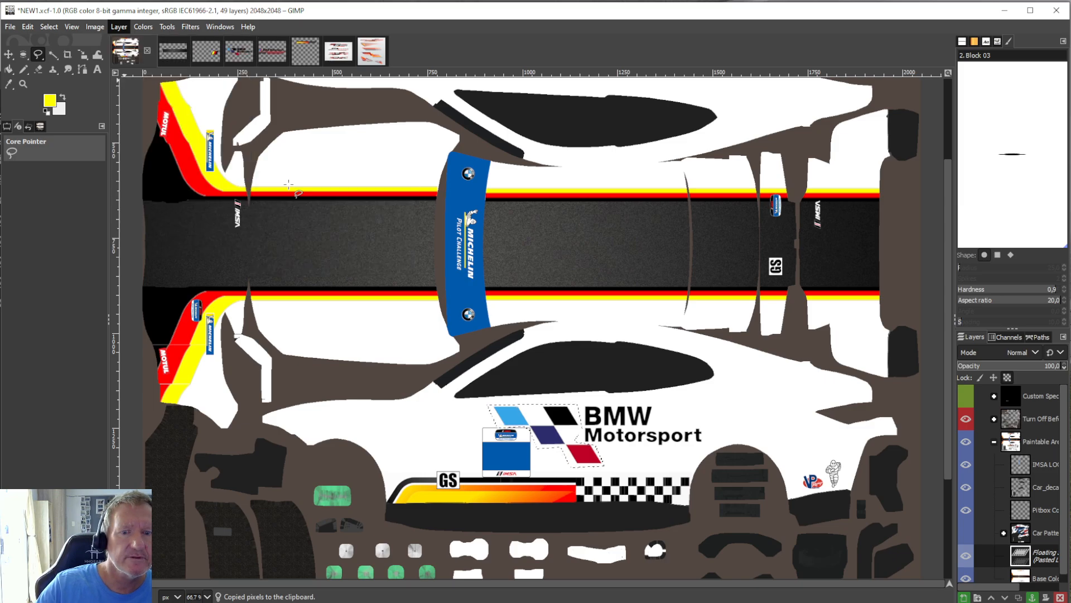
Move the flipped parallelograms onto the opposite car side, between the side window and chequered stripe, overlapping the area beside the blue number panel, and anchor them.
{"action": "left_click", "coordinate": [169, 28]}
{"action": "mouse_move", "coordinate": [212, 68]}
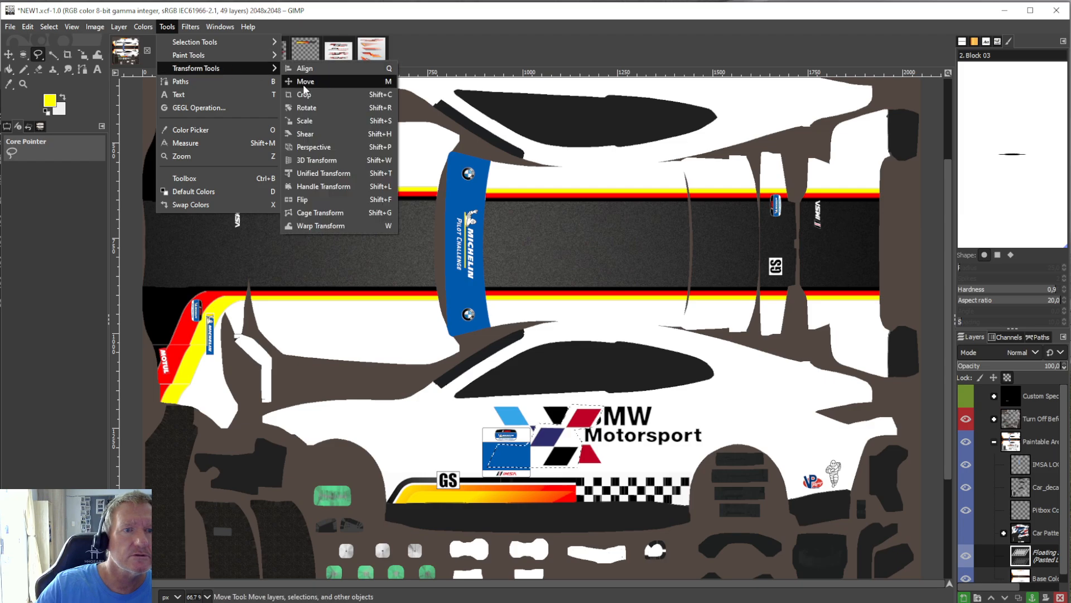
{"action": "left_click", "coordinate": [308, 122]}
{"action": "left_click_drag", "start_coordinate": [564, 442], "coordinate": [549, 188]}
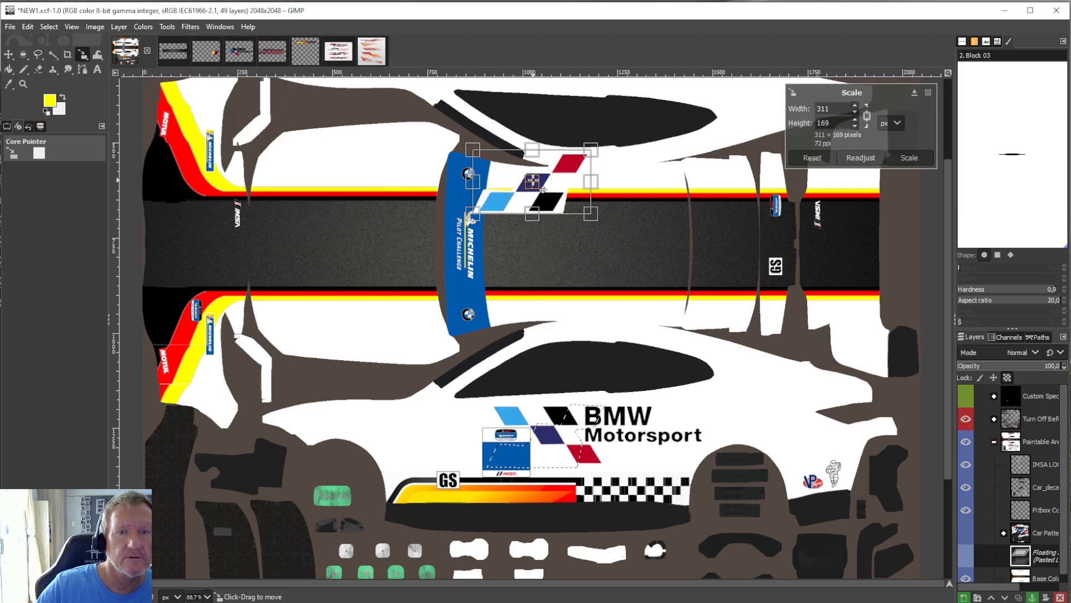
{"action": "scroll", "coordinate": [663, 378], "scroll_direction": "up", "scroll_amount": 3}
{"action": "left_click_drag", "start_coordinate": [540, 313], "coordinate": [560, 187]}
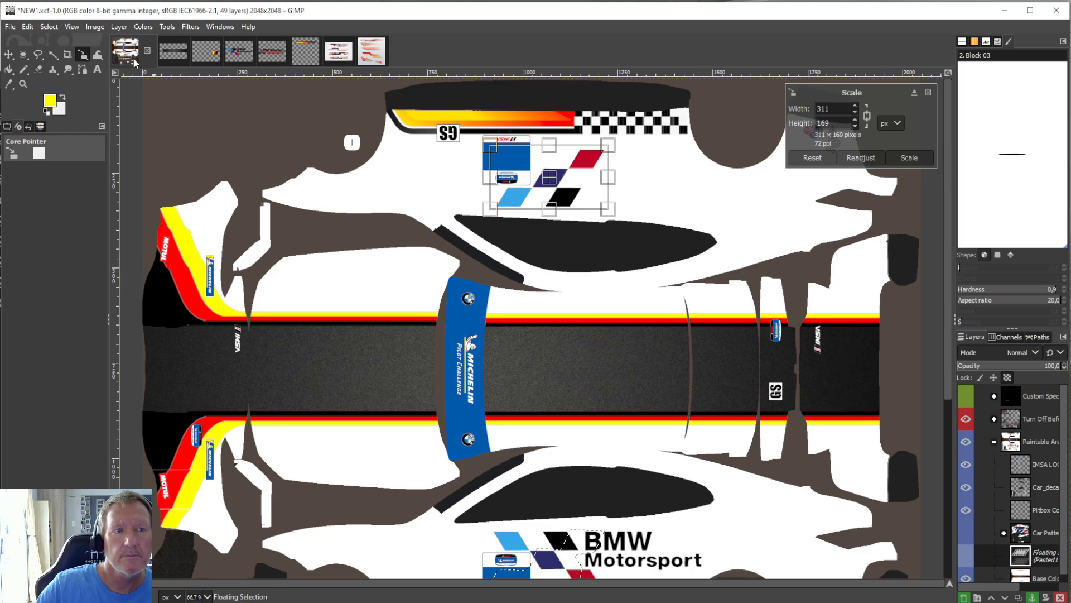
{"action": "left_click", "coordinate": [9, 69]}
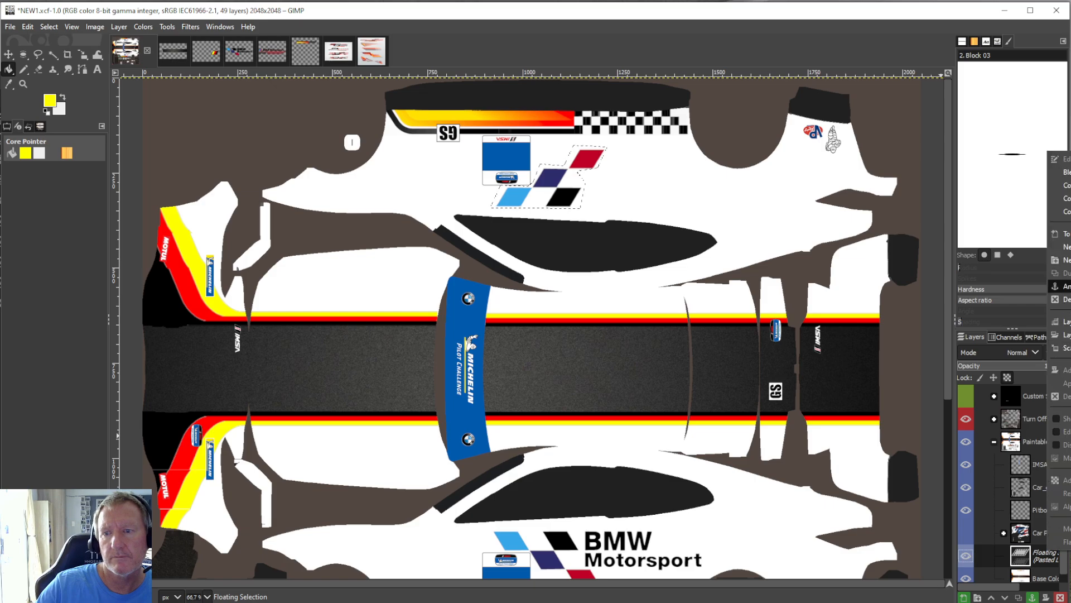
{"action": "key", "text": "ctrl+h"}
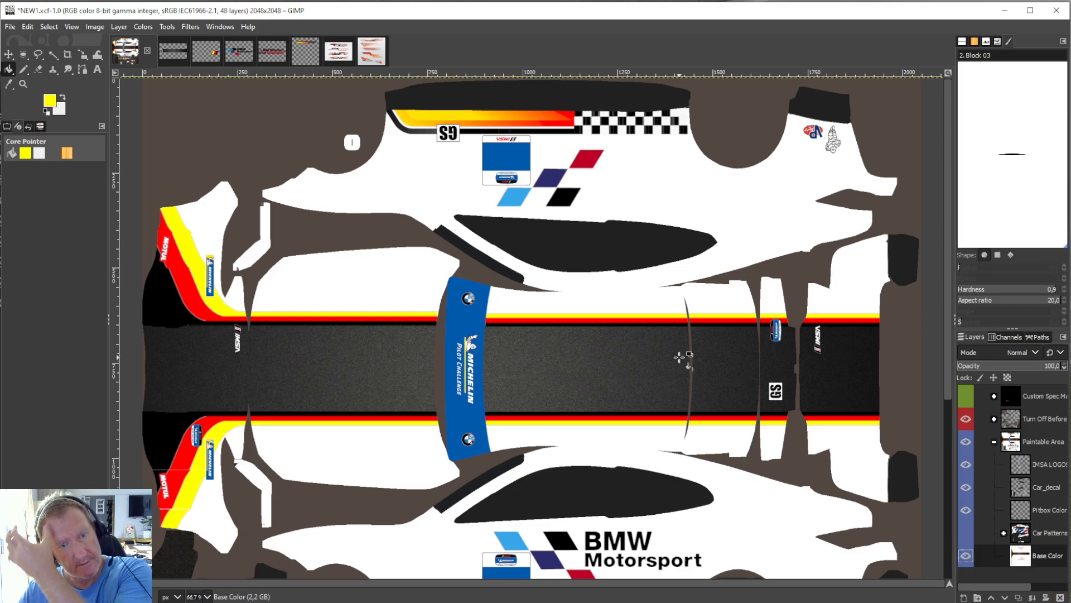
Crop the Base Color layer to the BMW Motorsport lettering to copy it, and undo the crop.
{"action": "scroll", "coordinate": [595, 361], "scroll_direction": "down", "scroll_amount": 3}
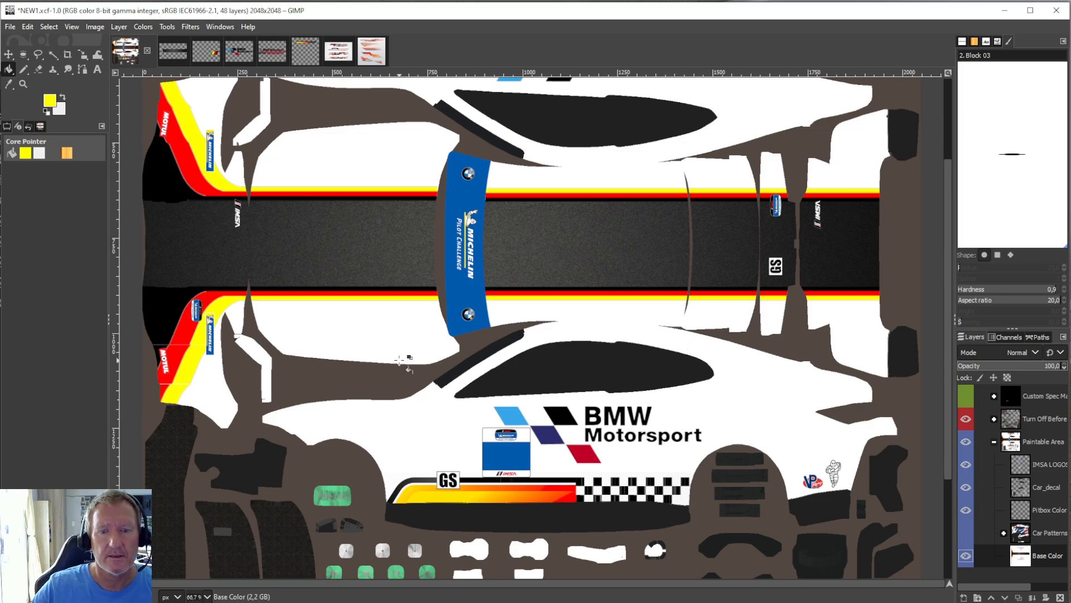
{"action": "left_click", "coordinate": [38, 55]}
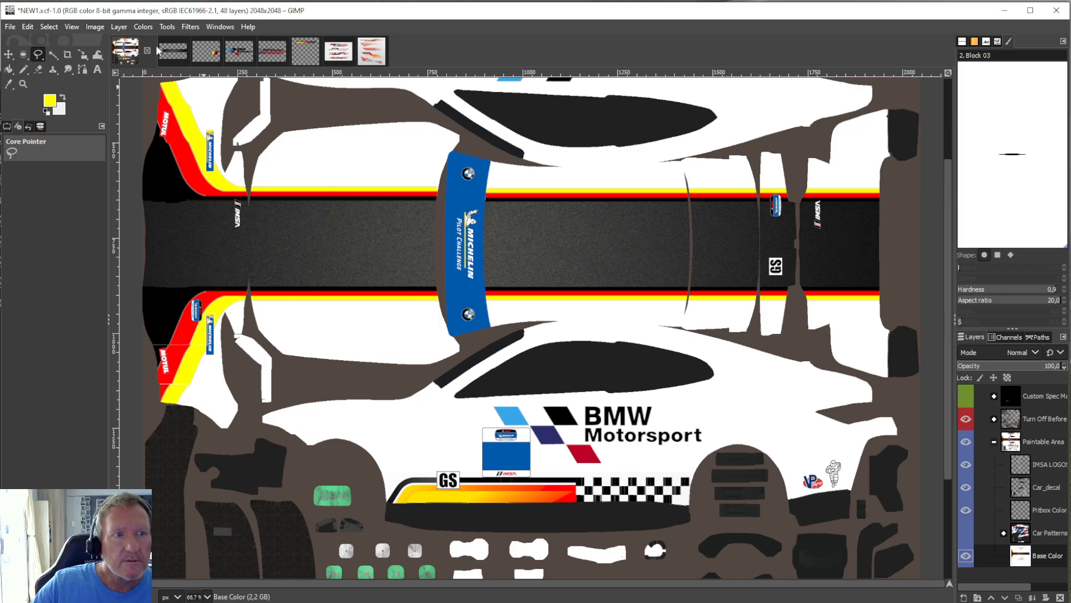
{"action": "left_click", "coordinate": [68, 55]}
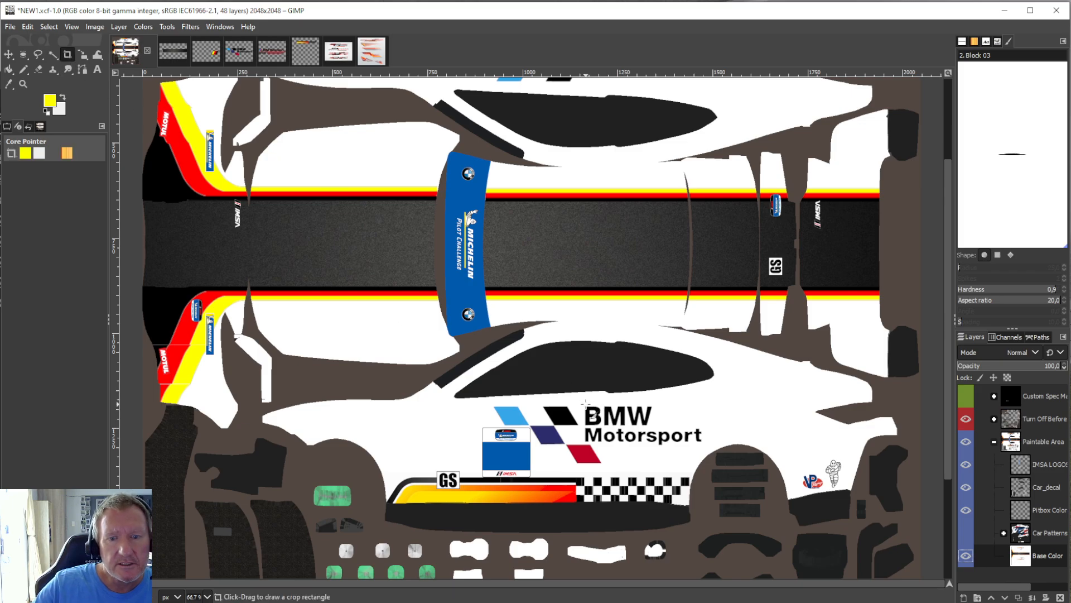
{"action": "left_click_drag", "start_coordinate": [584, 402], "coordinate": [703, 442]}
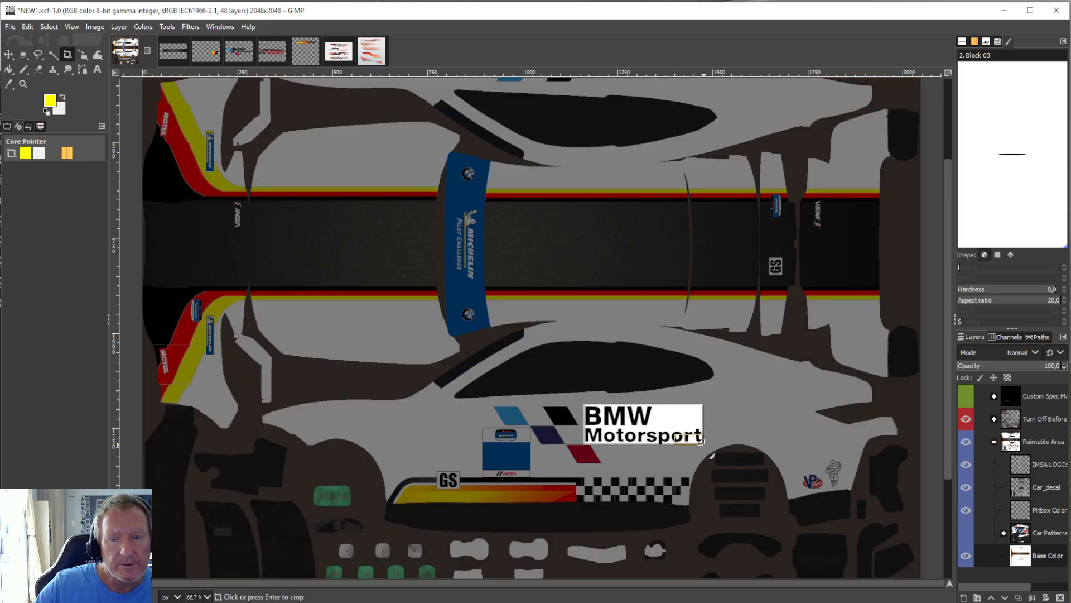
{"action": "left_click", "coordinate": [664, 423]}
{"action": "left_click", "coordinate": [28, 27]}
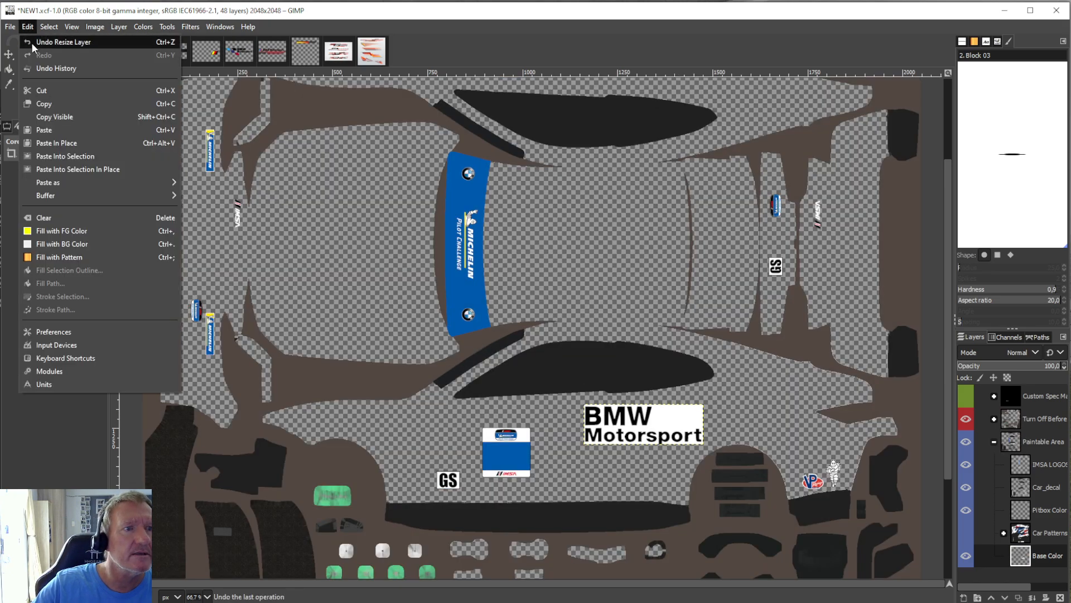
{"action": "left_click", "coordinate": [49, 107]}
{"action": "left_click", "coordinate": [26, 26]}
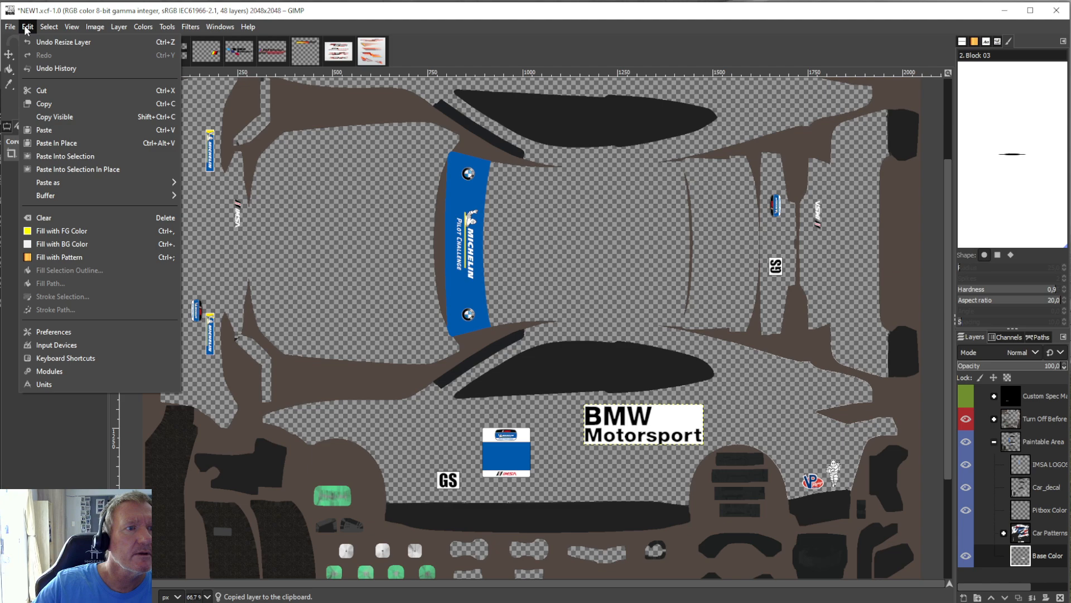
{"action": "left_click", "coordinate": [38, 46]}
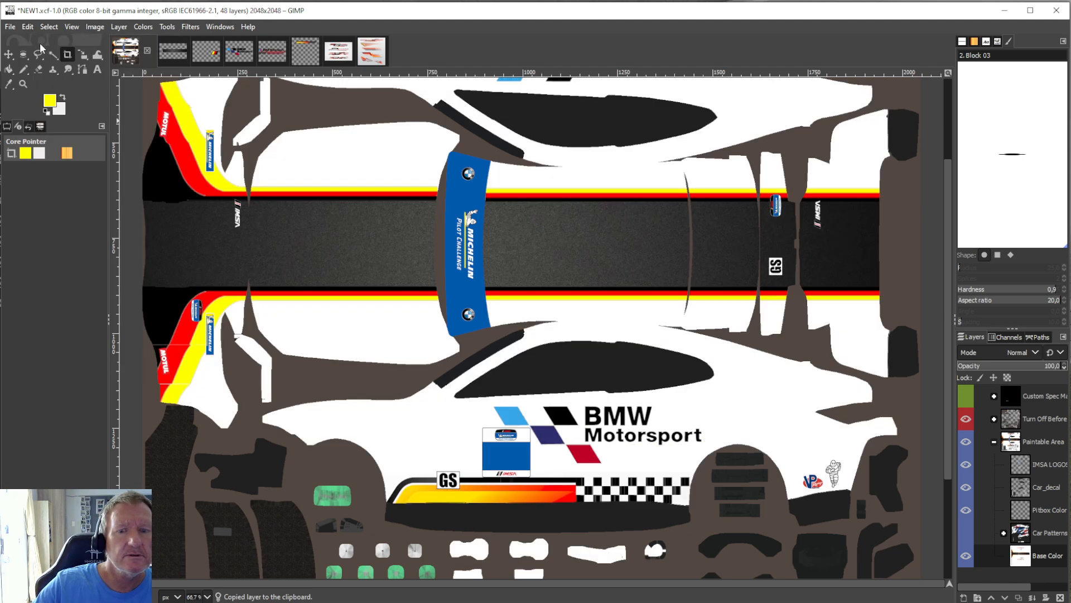
Paste the copied BMW Motorsport lettering and rotate it by 180°.
{"action": "left_click", "coordinate": [26, 27]}
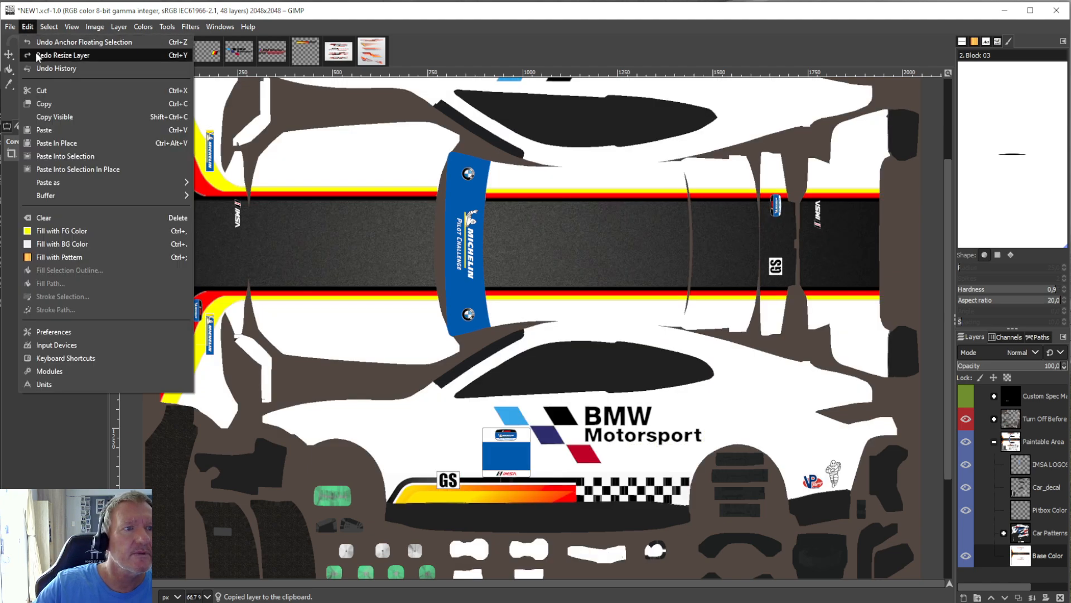
{"action": "left_click", "coordinate": [45, 132]}
{"action": "left_click", "coordinate": [122, 28]}
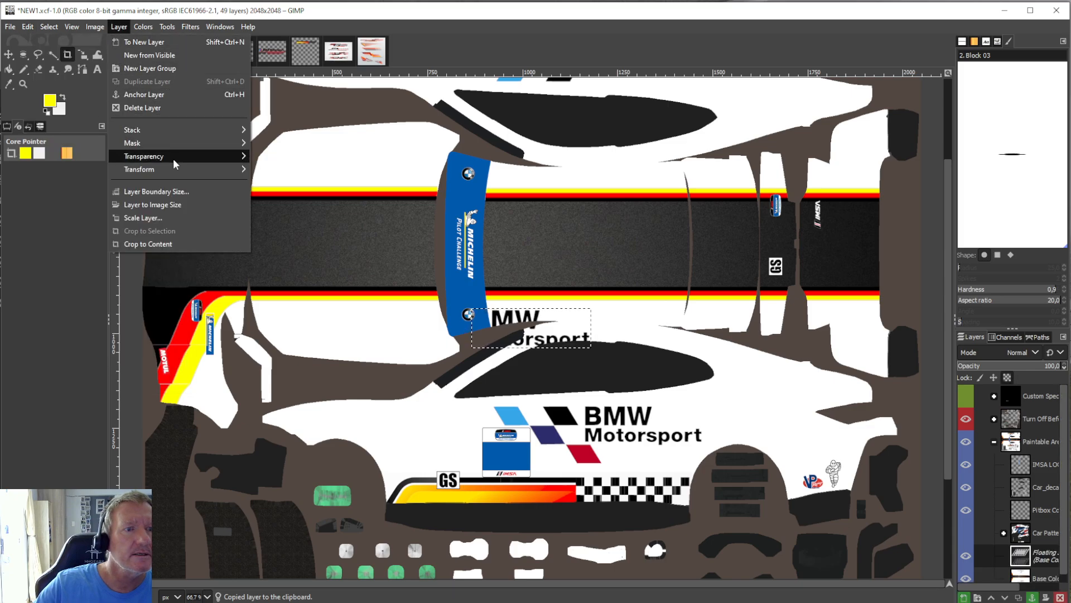
{"action": "mouse_move", "coordinate": [234, 170]}
{"action": "left_click", "coordinate": [279, 230]}
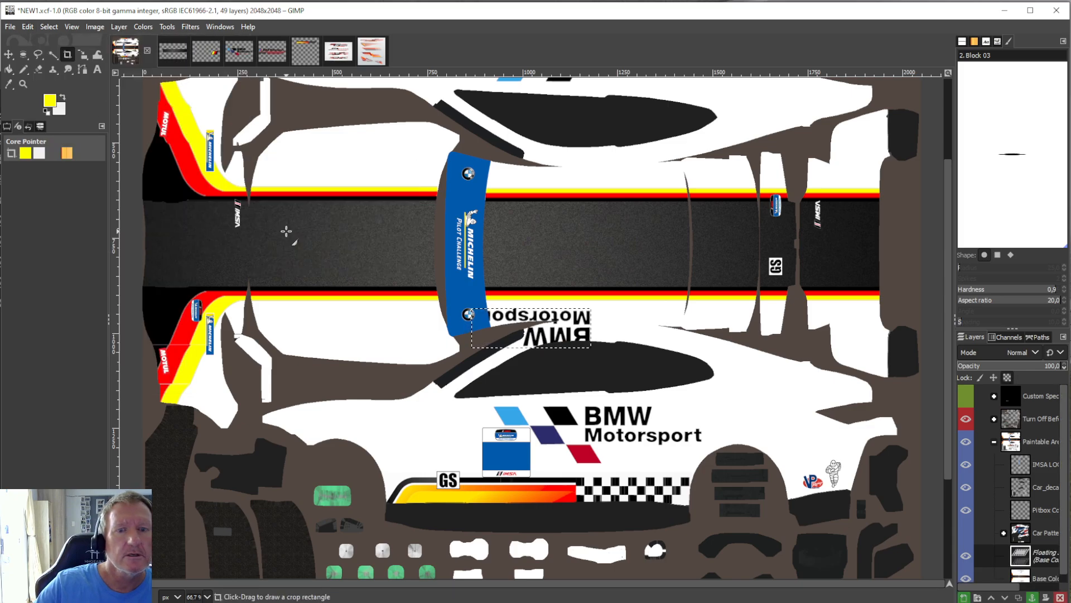
Move the rotated lettering beside the flipped parallelograms on the opposite car side and anchor it to the Base Color layer.
{"action": "left_click", "coordinate": [167, 27]}
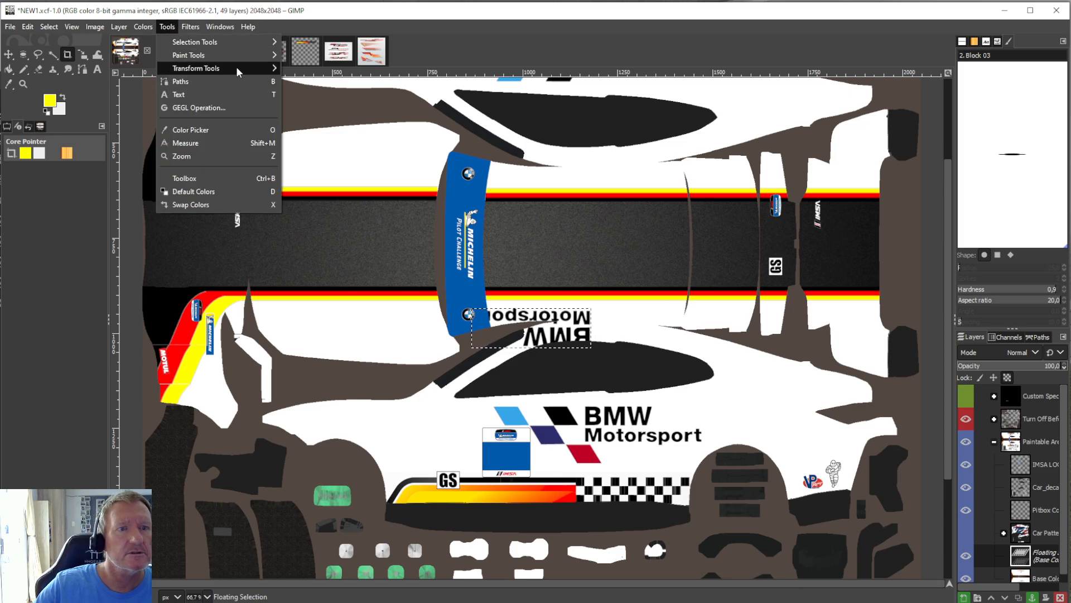
{"action": "mouse_move", "coordinate": [240, 69]}
{"action": "left_click", "coordinate": [311, 124]}
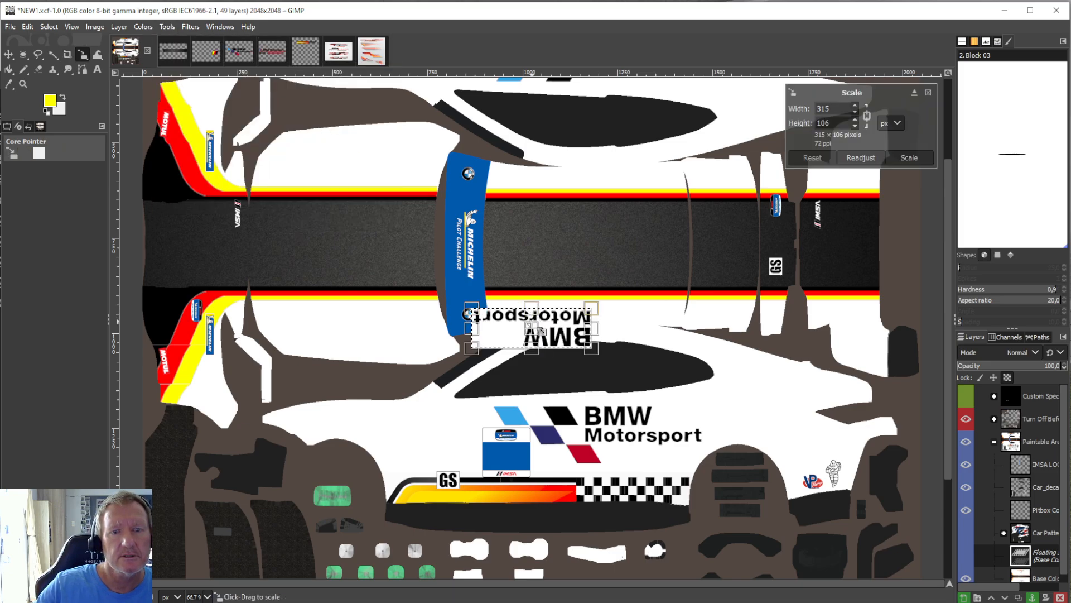
{"action": "left_click_drag", "start_coordinate": [543, 338], "coordinate": [615, 177]}
{"action": "scroll", "coordinate": [616, 178], "scroll_direction": "up", "scroll_amount": 3}
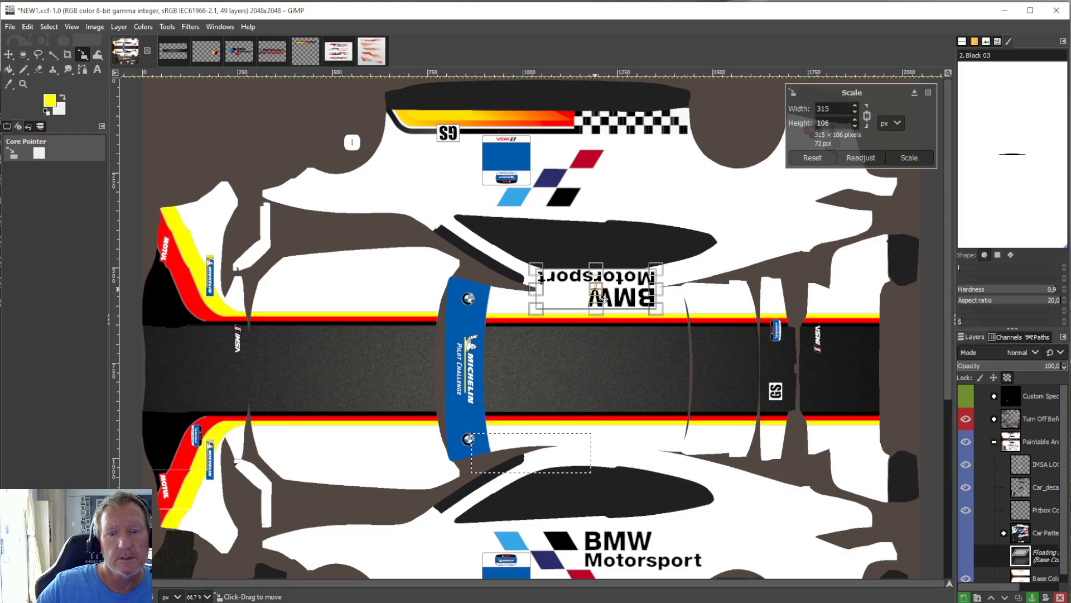
{"action": "left_click_drag", "start_coordinate": [610, 301], "coordinate": [659, 197]}
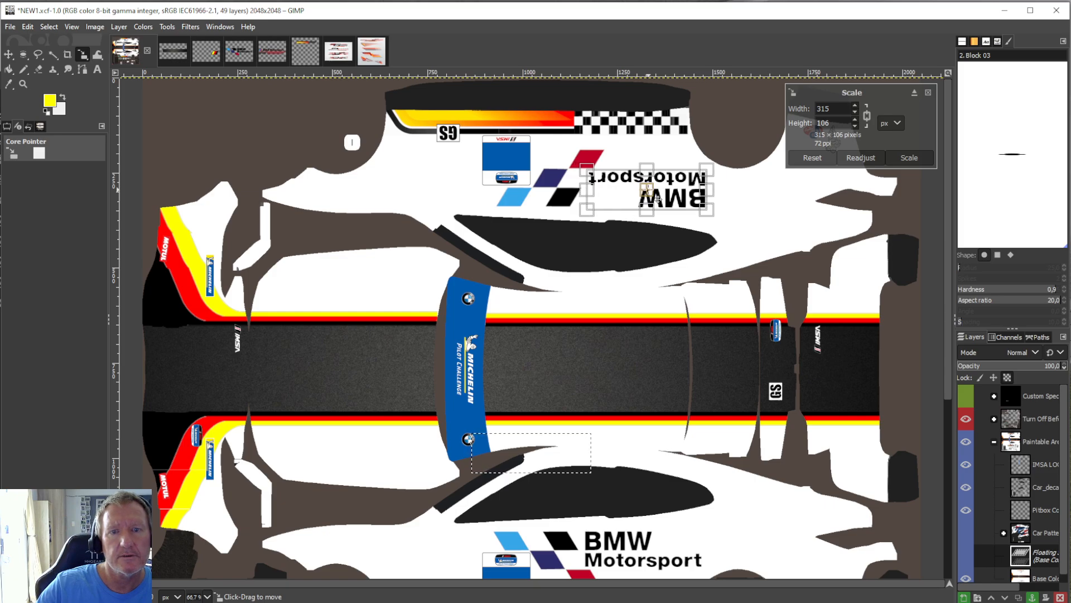
{"action": "left_click", "coordinate": [8, 68]}
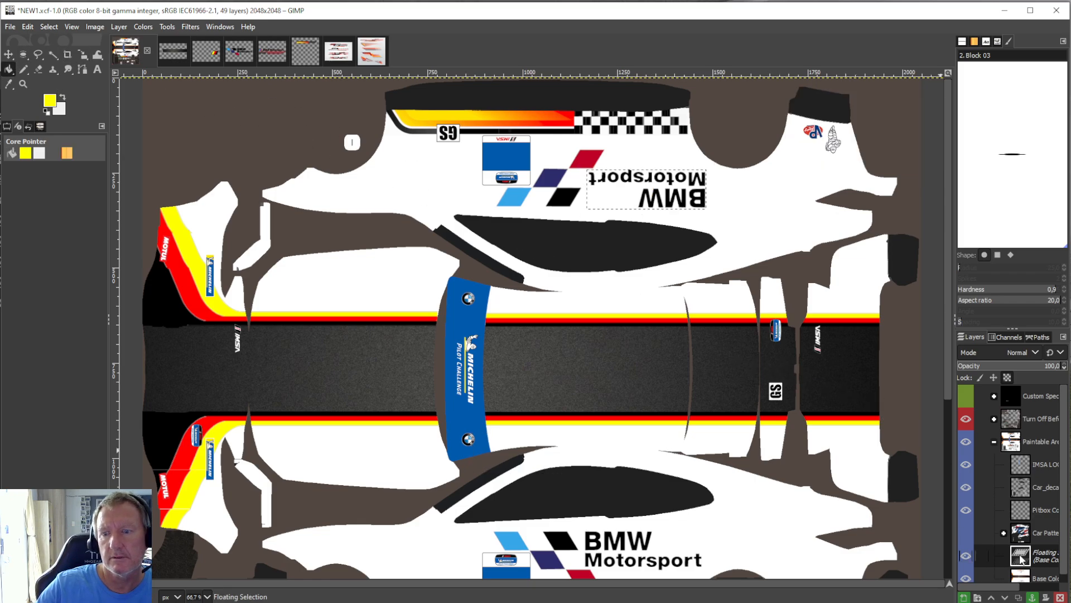
{"action": "right_click", "coordinate": [1020, 558]}
{"action": "left_click", "coordinate": [1062, 299]}
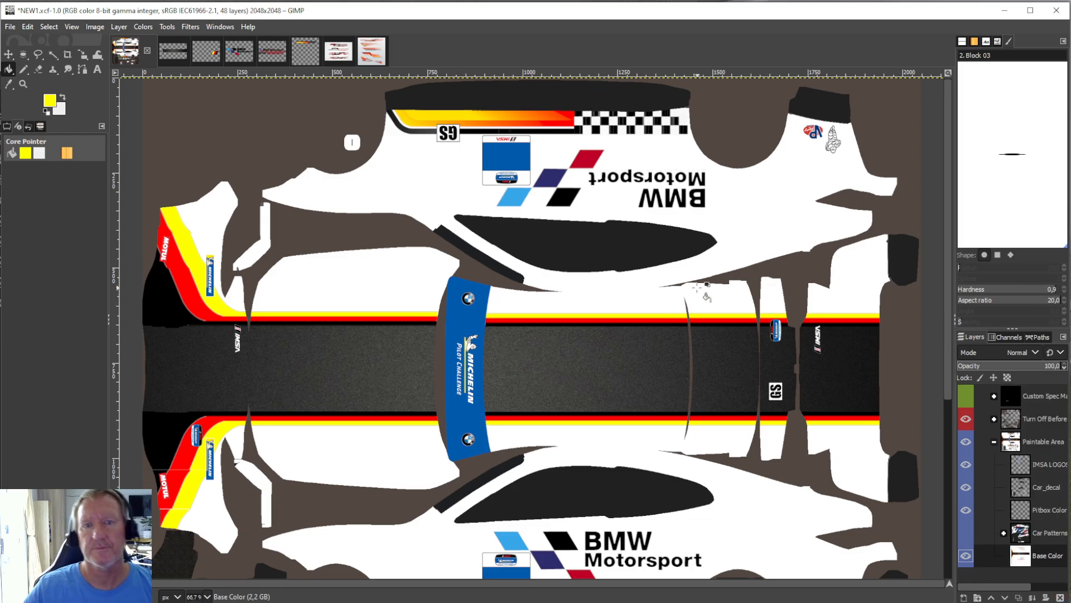
Compare the BMW Motorsport logo's placement and orientation on both car sides.
{"action": "scroll", "coordinate": [706, 296], "scroll_direction": "down", "scroll_amount": 5}
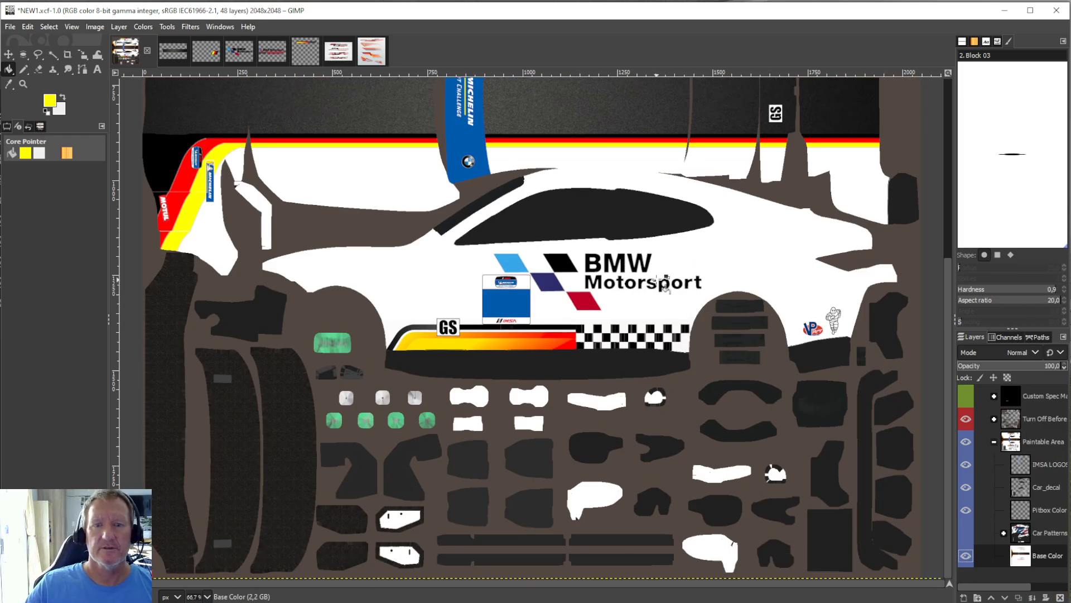
{"action": "scroll", "coordinate": [614, 304], "scroll_direction": "up", "scroll_amount": 5}
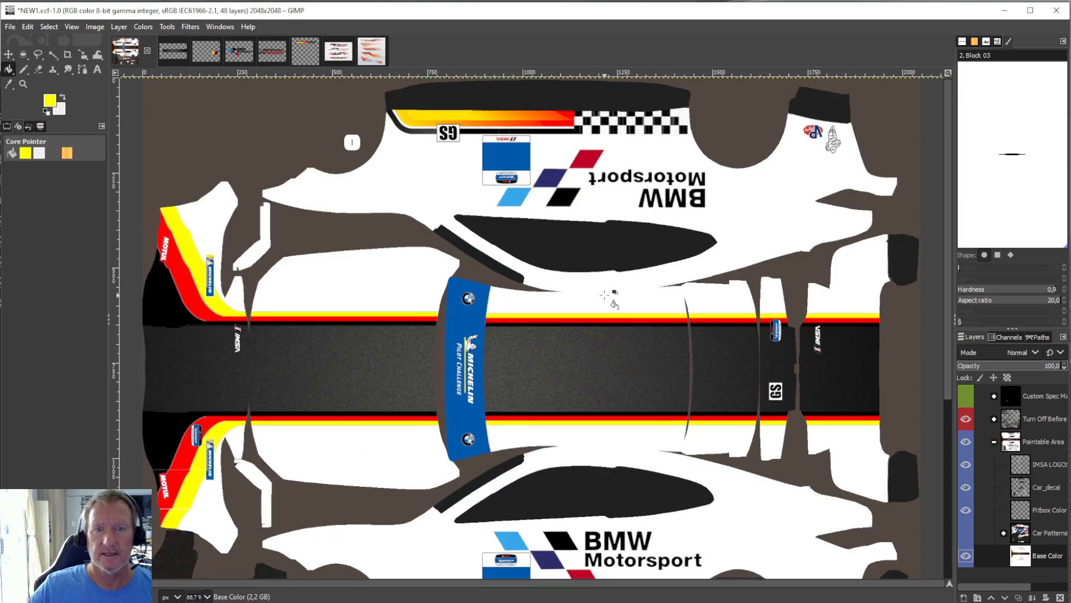
{"action": "scroll", "coordinate": [613, 301], "scroll_direction": "down", "scroll_amount": 5}
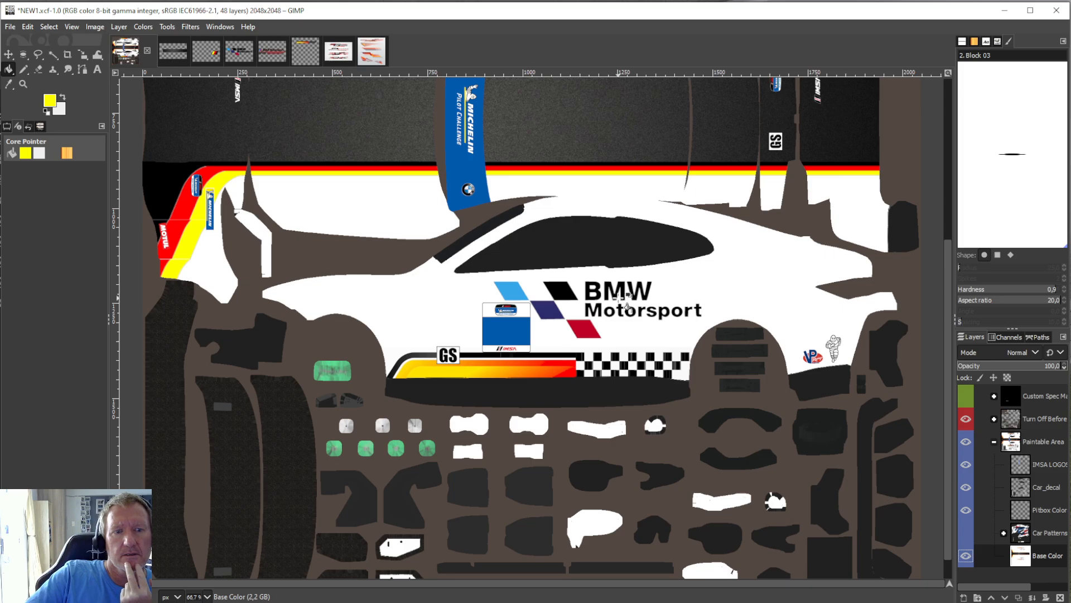
{"action": "scroll", "coordinate": [620, 298], "scroll_direction": "up", "scroll_amount": 2}
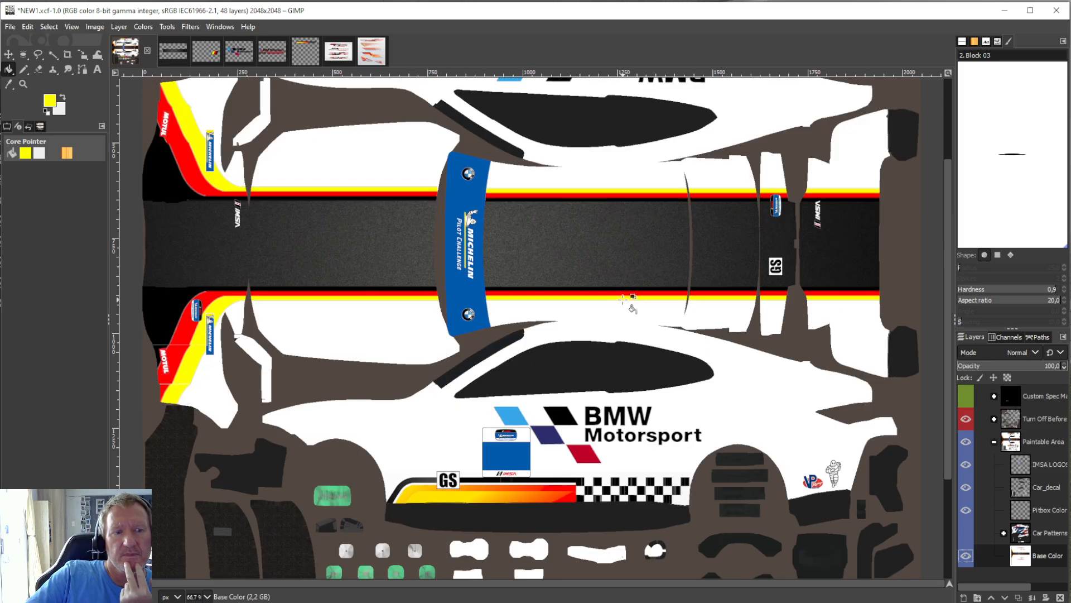
{"action": "scroll", "coordinate": [624, 301], "scroll_direction": "up", "scroll_amount": 2}
{"action": "scroll", "coordinate": [624, 301], "scroll_direction": "down", "scroll_amount": 4}
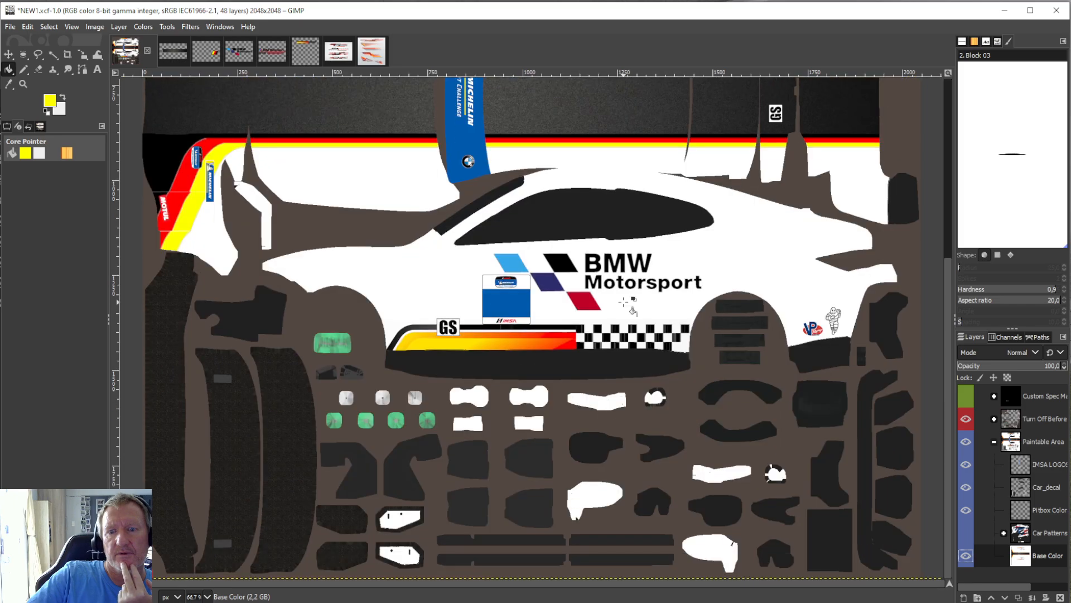
{"action": "scroll", "coordinate": [624, 301], "scroll_direction": "up", "scroll_amount": 4}
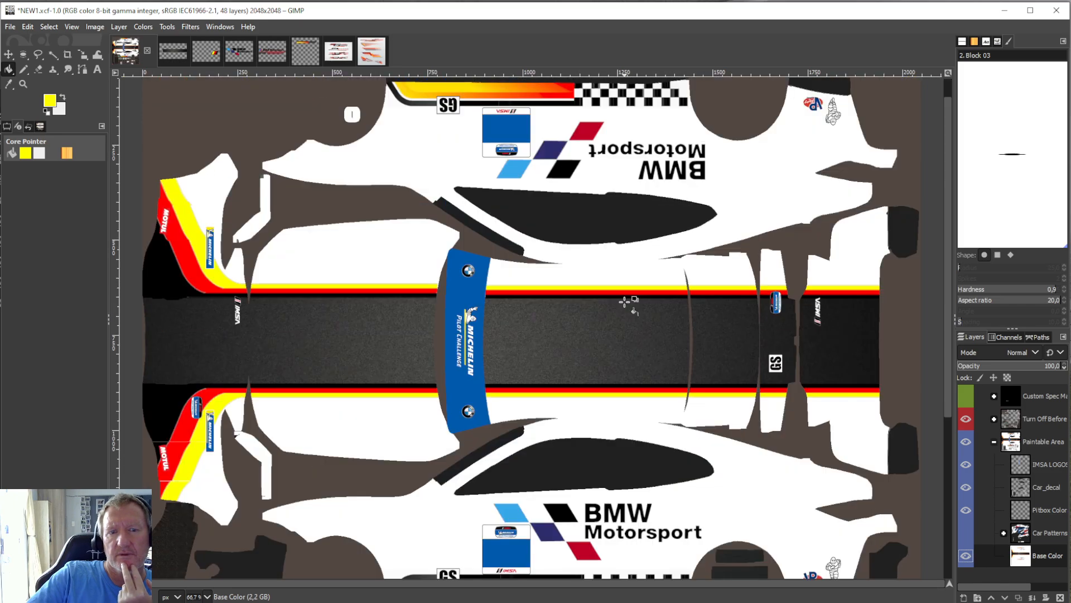
{"action": "scroll", "coordinate": [624, 301], "scroll_direction": "down", "scroll_amount": 2}
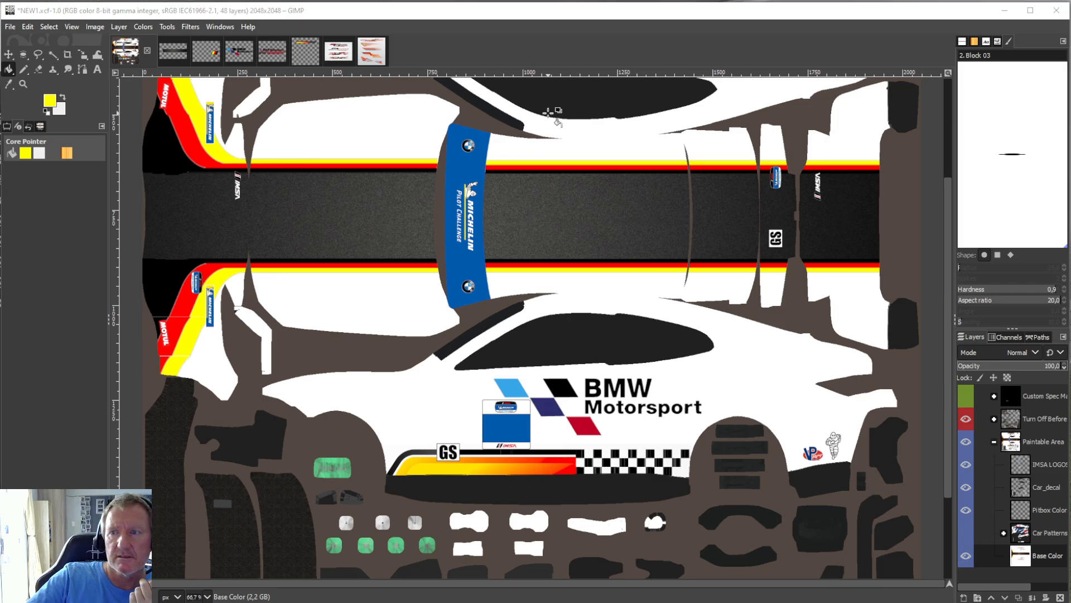
Switch to File Explorer and open the logo.png folder on the Desktop.
{"action": "left_click_drag", "start_coordinate": [1070, 106], "coordinate": [472, 93]}
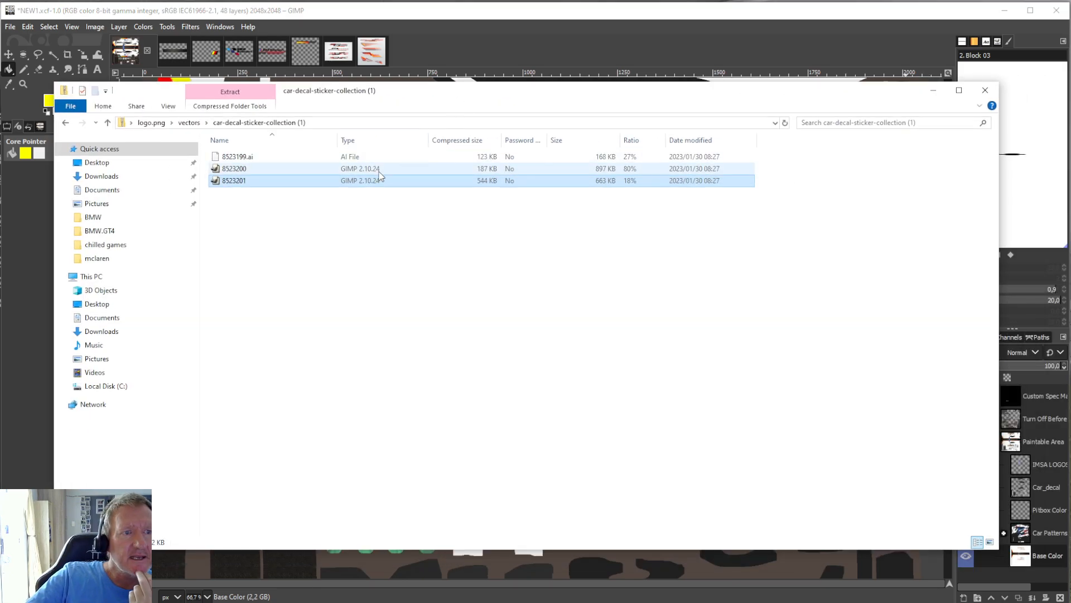
{"action": "left_click", "coordinate": [89, 163]}
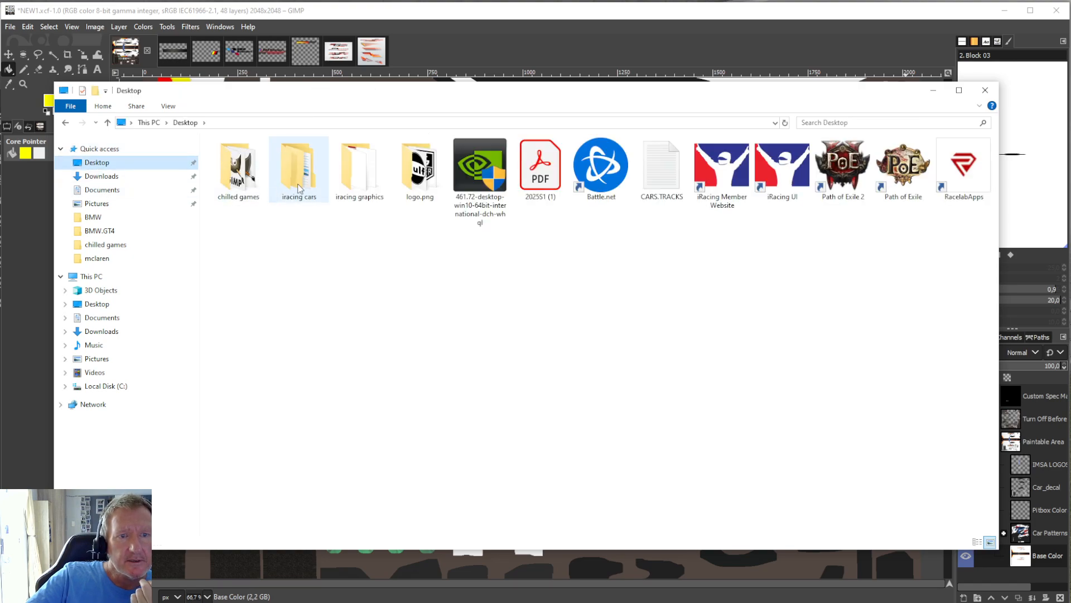
{"action": "double_click", "coordinate": [401, 178]}
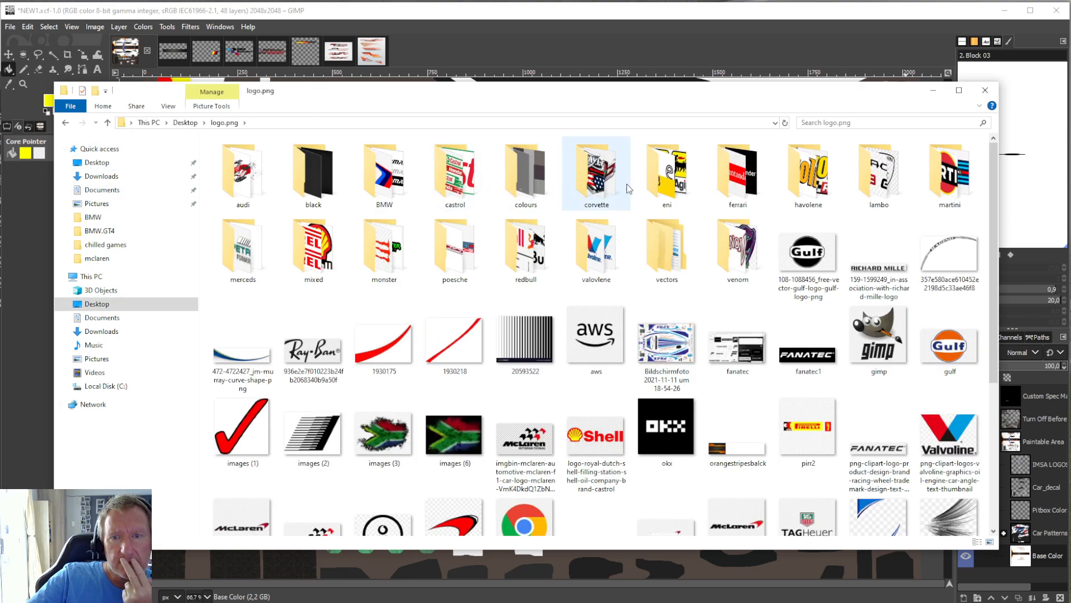
Open the 0019975_agip-decals-stickers_550 image from the eni folder in GIMP and close the File Explorer window.
{"action": "double_click", "coordinate": [656, 178]}
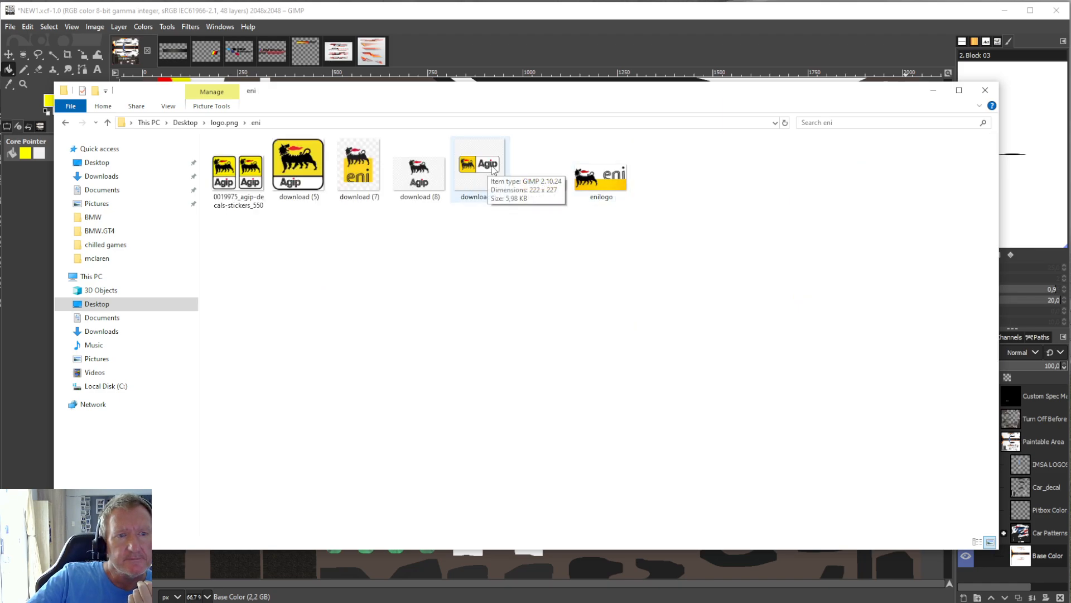
{"action": "left_click", "coordinate": [264, 184]}
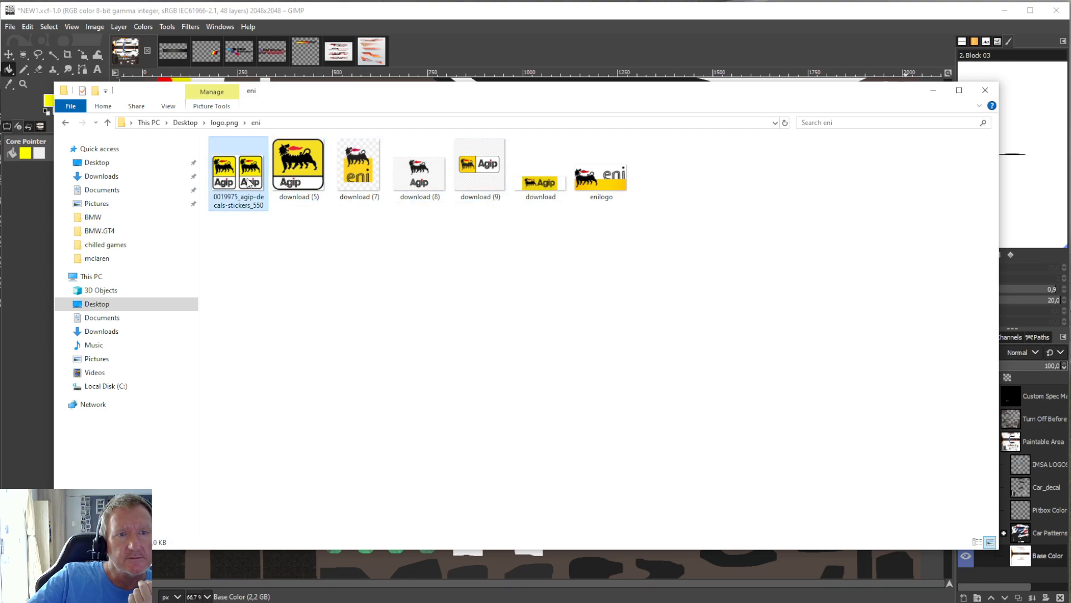
{"action": "left_click", "coordinate": [986, 90]}
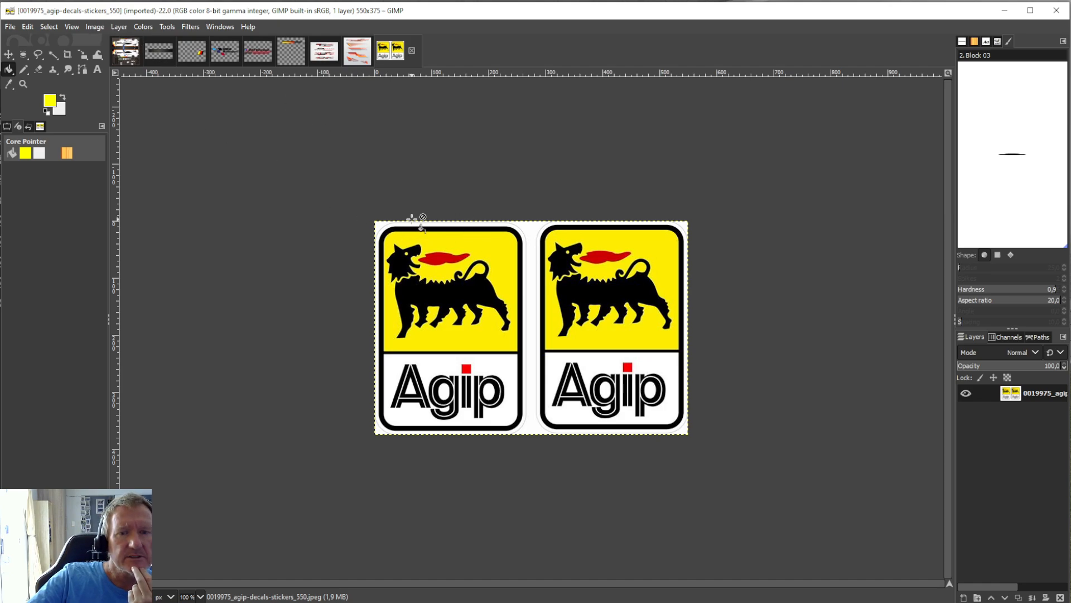
Turn the white areas of the Agip sticker image transparent with Color to Alpha.
{"action": "left_click", "coordinate": [120, 28]}
{"action": "mouse_move", "coordinate": [166, 164]}
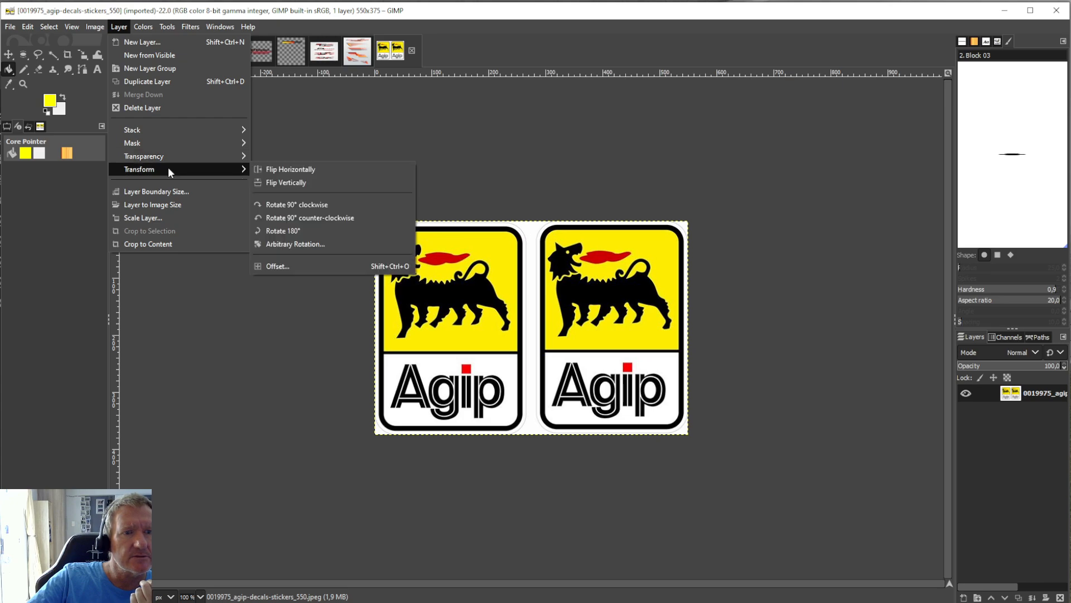
{"action": "left_click", "coordinate": [318, 181]}
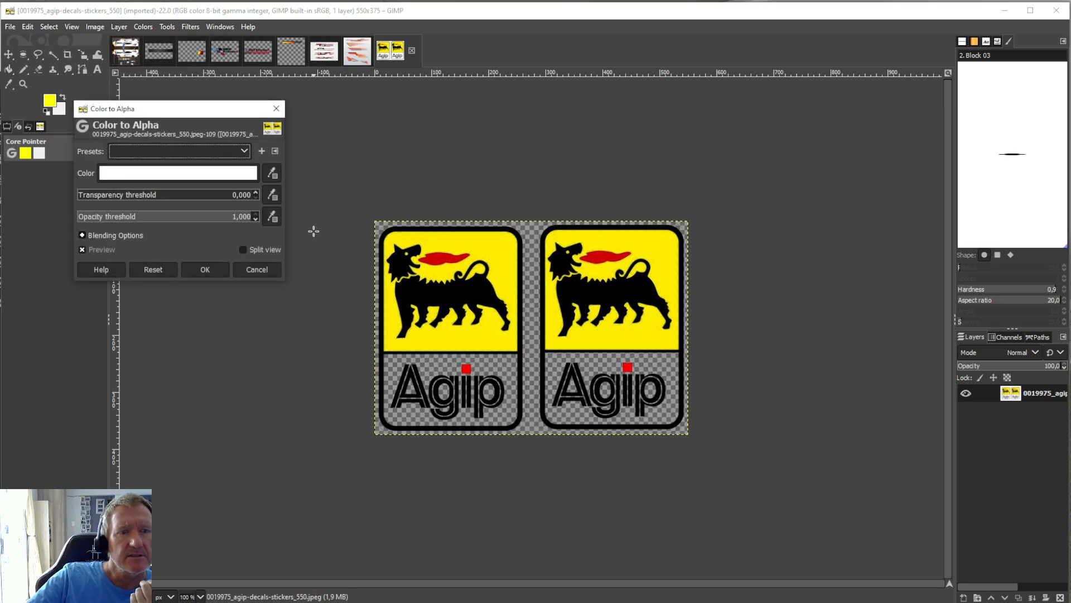
{"action": "left_click", "coordinate": [220, 268]}
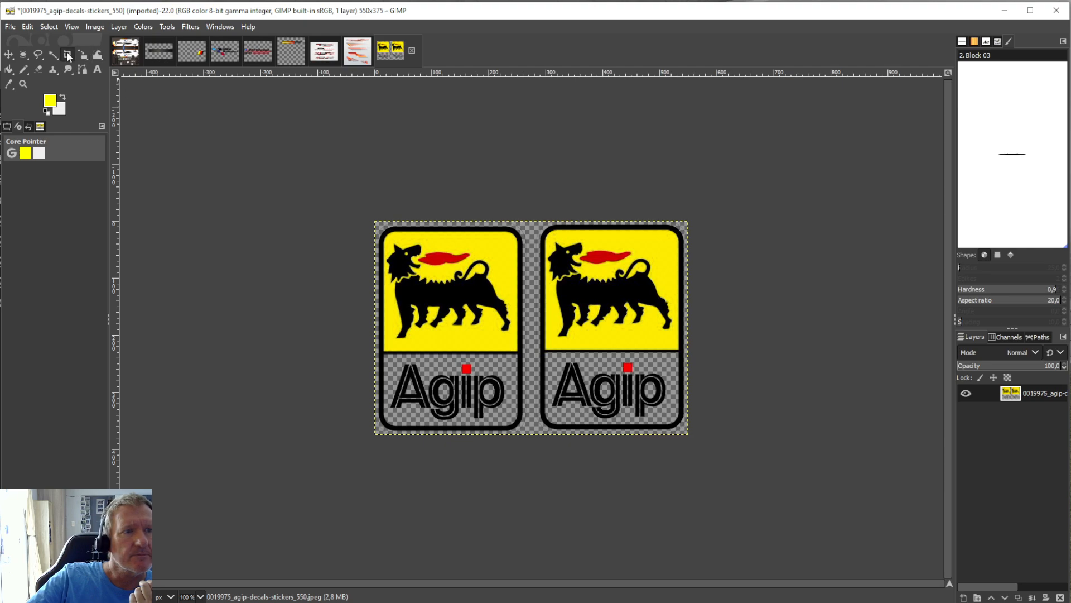
Crop the layer to the right-hand Agip sticker, about 260 × 363 px, and copy it.
{"action": "left_click", "coordinate": [67, 54]}
{"action": "left_click_drag", "start_coordinate": [542, 224], "coordinate": [687, 431]}
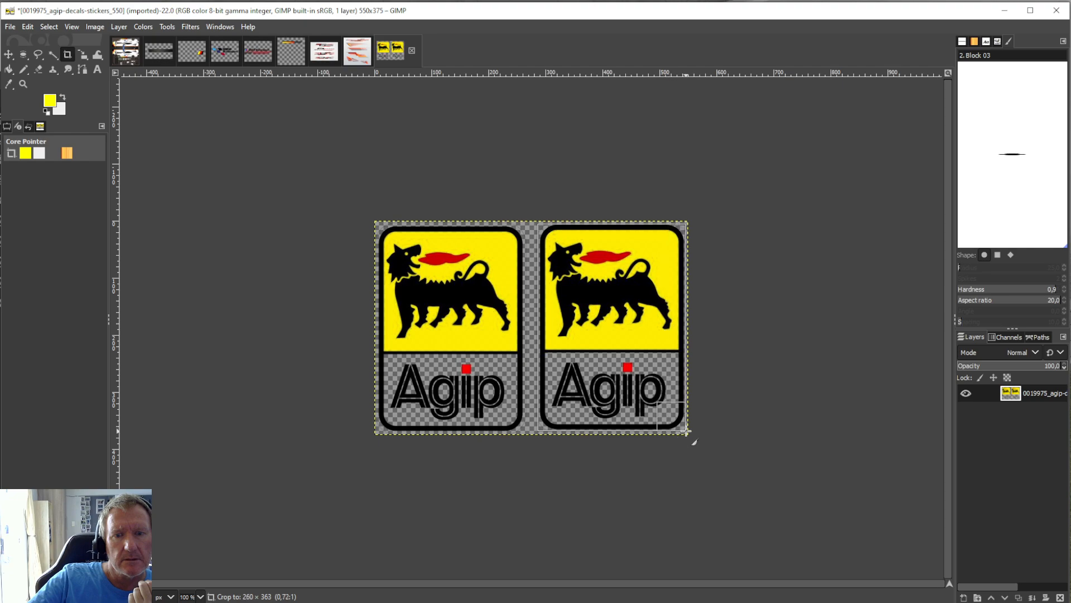
{"action": "key", "text": "Return"}
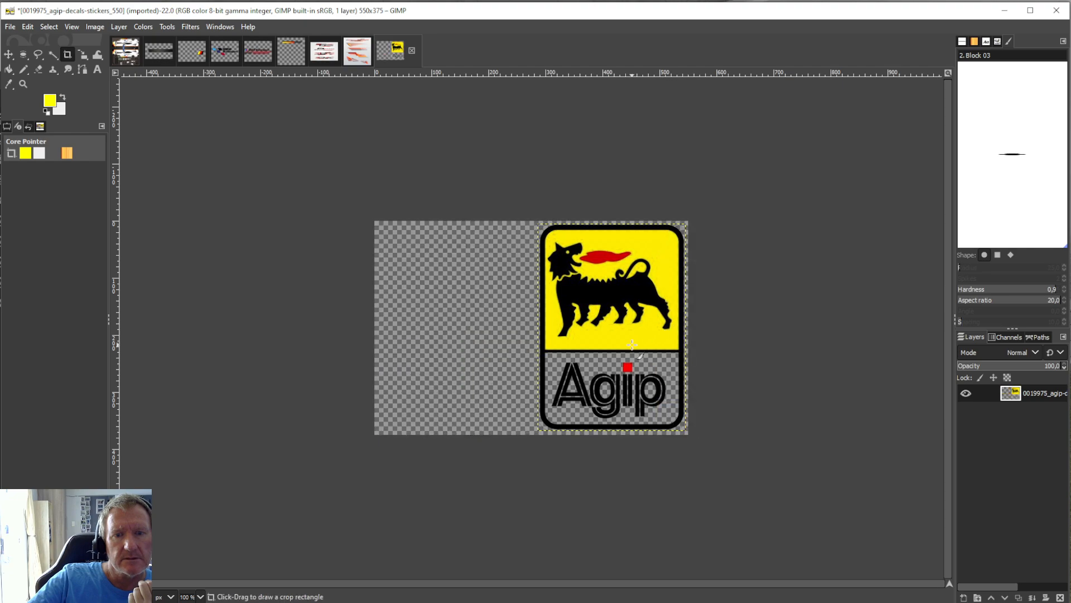
{"action": "left_click", "coordinate": [23, 26]}
{"action": "left_click", "coordinate": [59, 103]}
Paste the transparent Agip sticker into the NEW1.xcf livery and rotate it 90° clockwise.
{"action": "key", "text": "alt+1"}
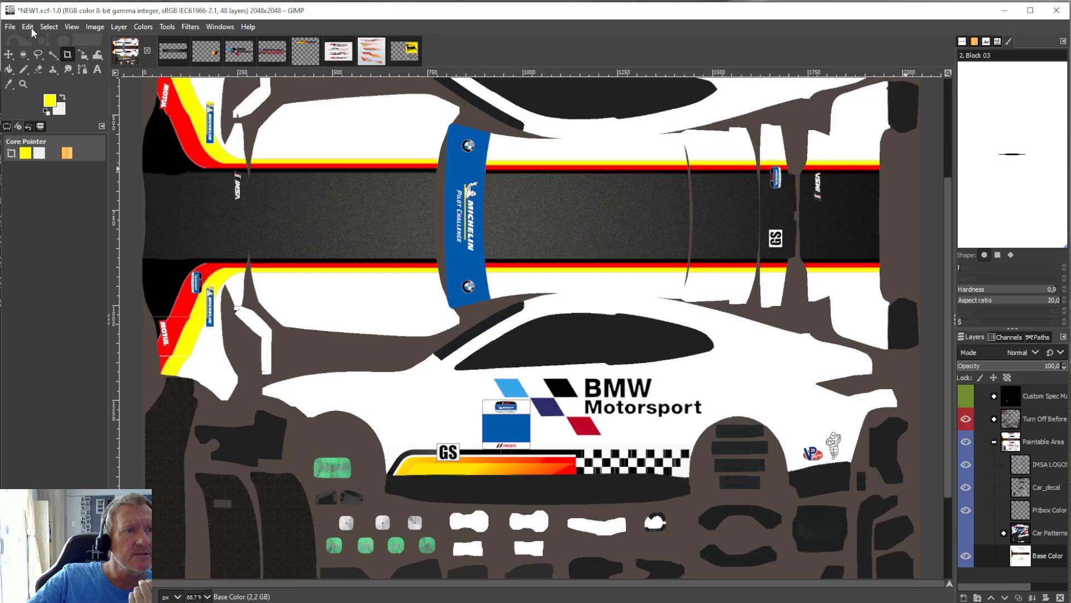
{"action": "left_click", "coordinate": [31, 28]}
{"action": "left_click", "coordinate": [50, 129]}
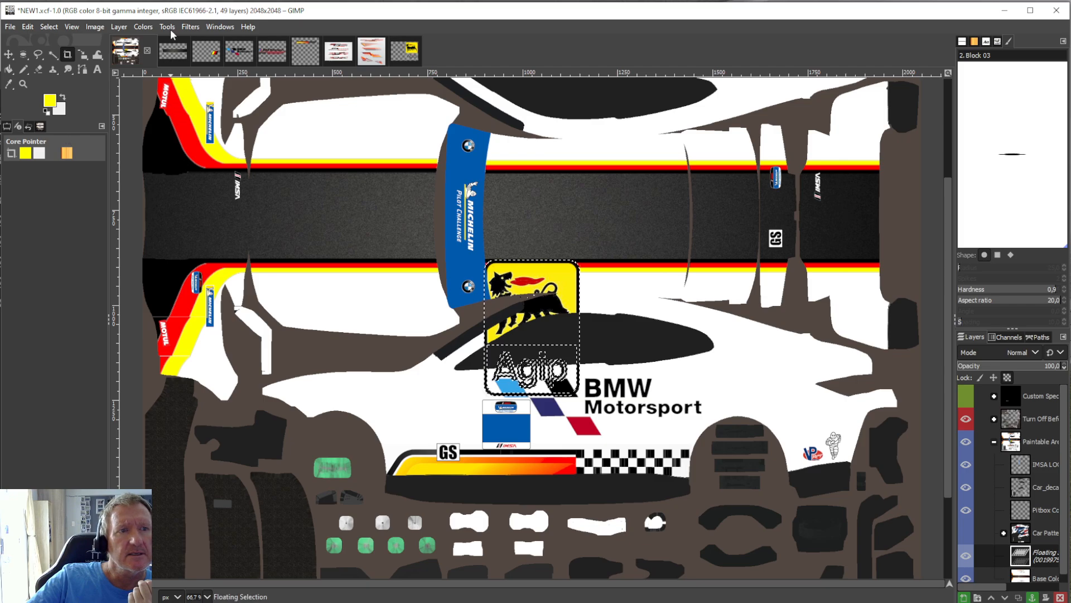
{"action": "left_click", "coordinate": [119, 26]}
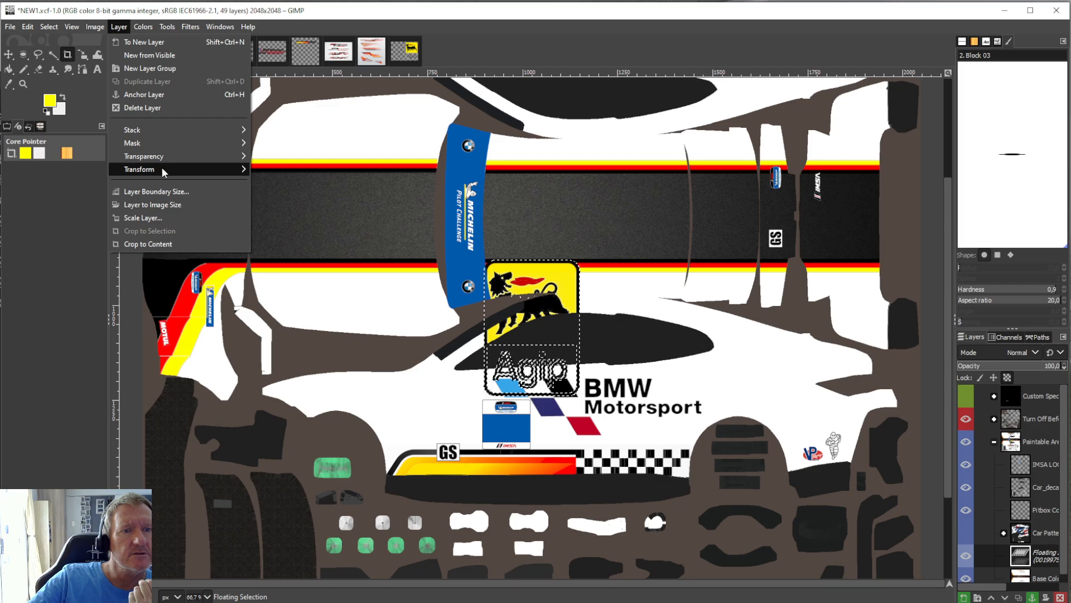
{"action": "mouse_move", "coordinate": [162, 167]}
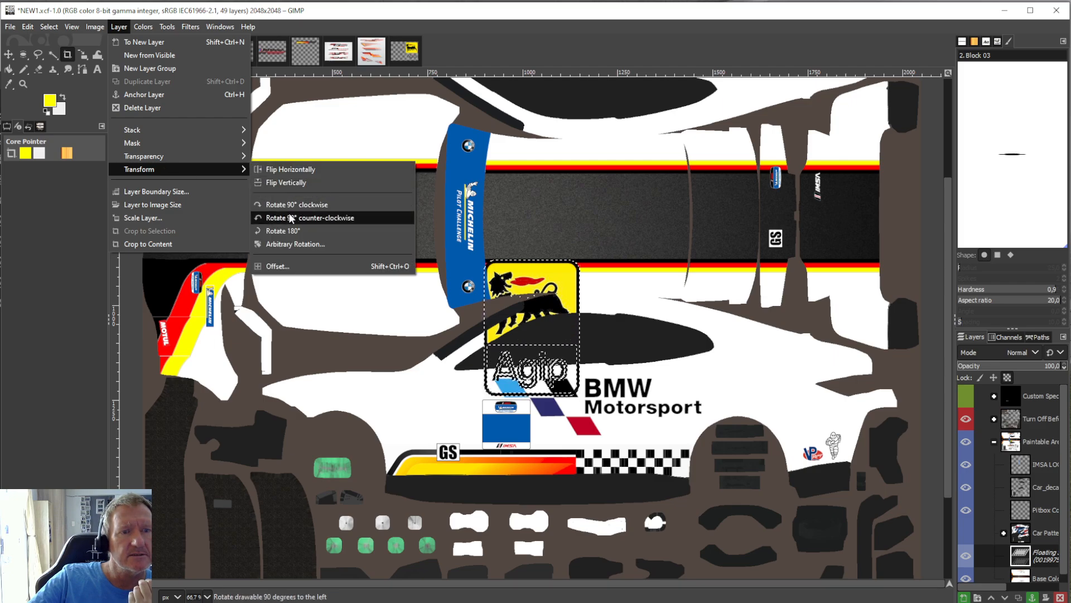
{"action": "left_click", "coordinate": [300, 202]}
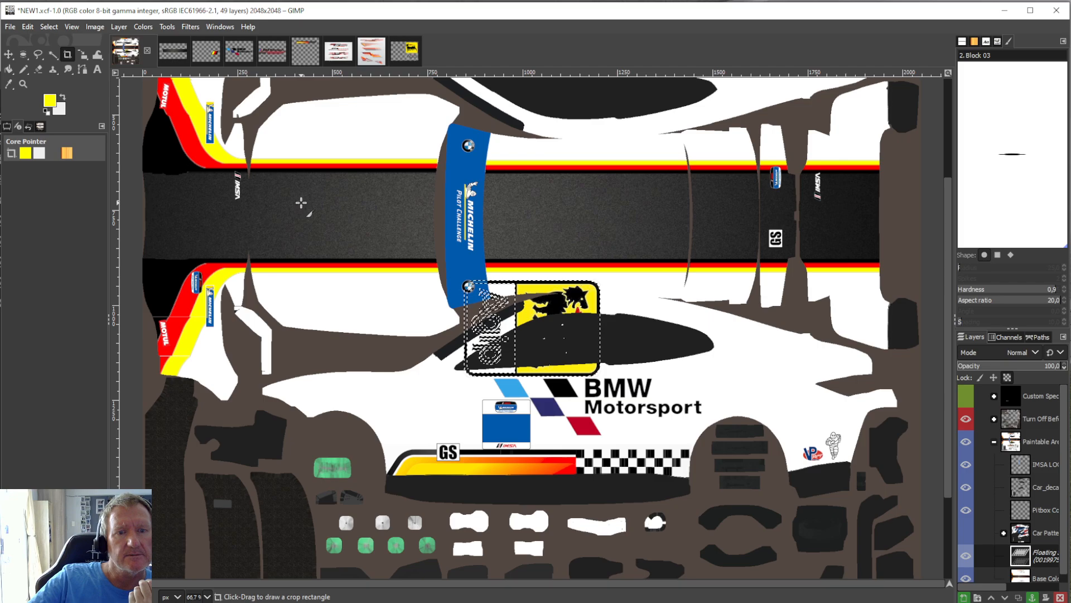
Scale the Agip sticker to about 275 × 197 px on the dark roof band beside the Michelin strip, and anchor it to Base Color.
{"action": "left_click", "coordinate": [167, 27]}
{"action": "mouse_move", "coordinate": [217, 71]}
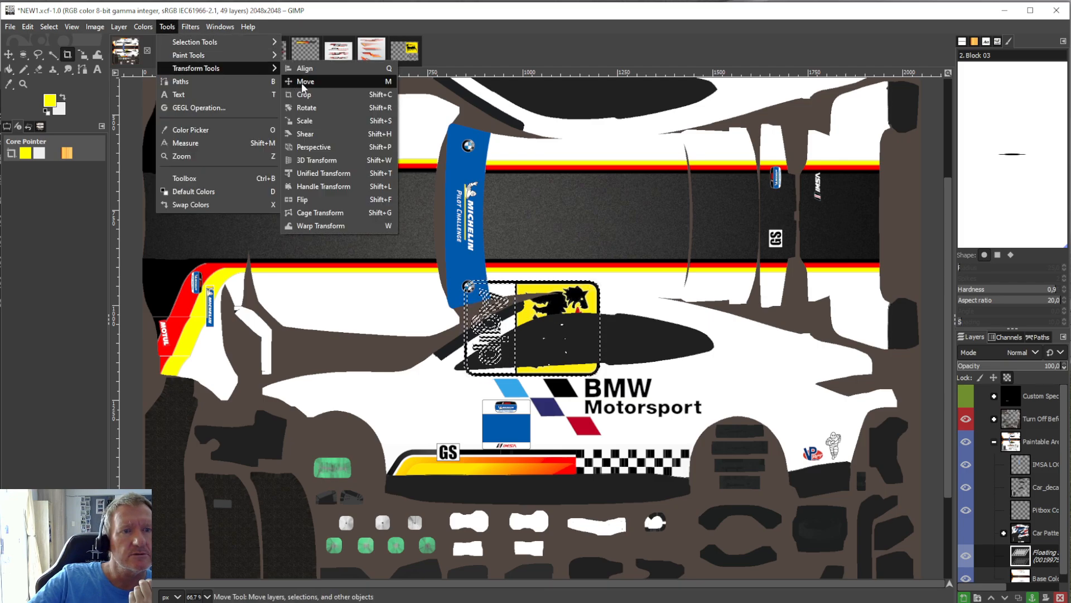
{"action": "left_click", "coordinate": [320, 119]}
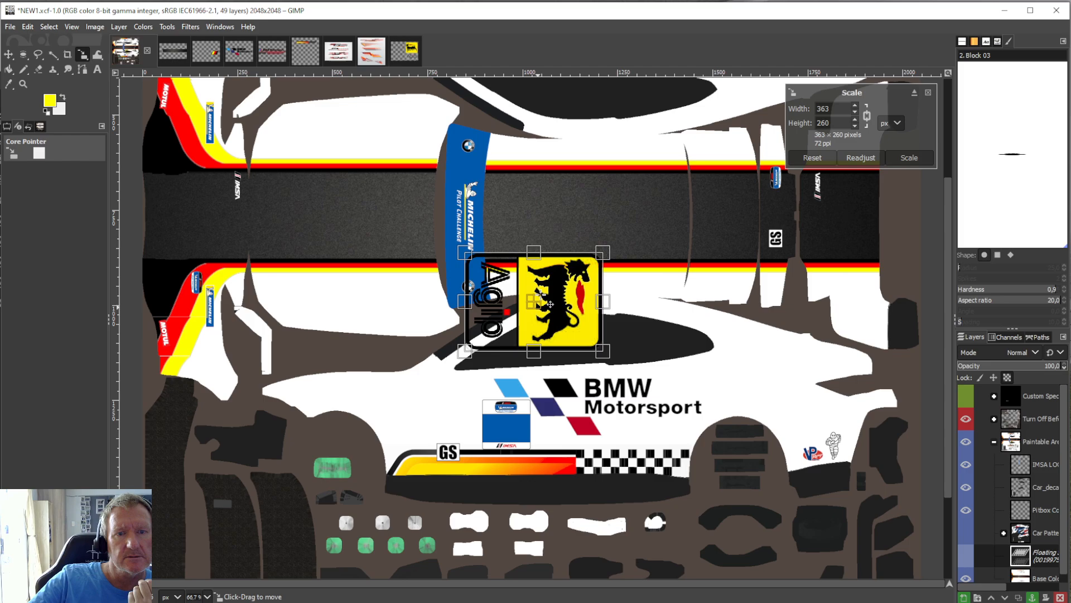
{"action": "left_click_drag", "start_coordinate": [548, 340], "coordinate": [591, 211]}
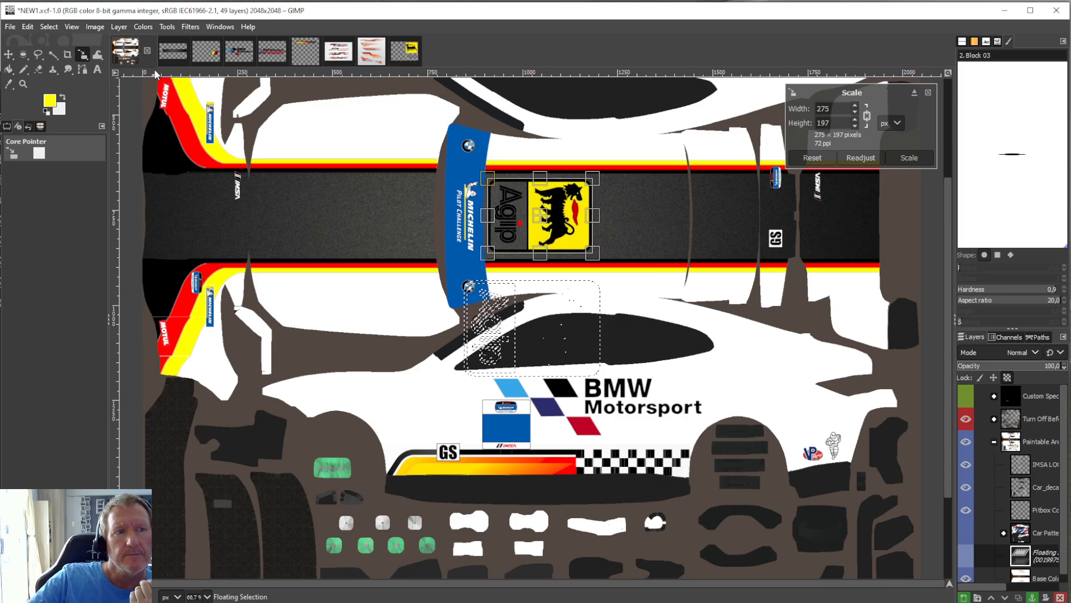
{"action": "left_click", "coordinate": [9, 70]}
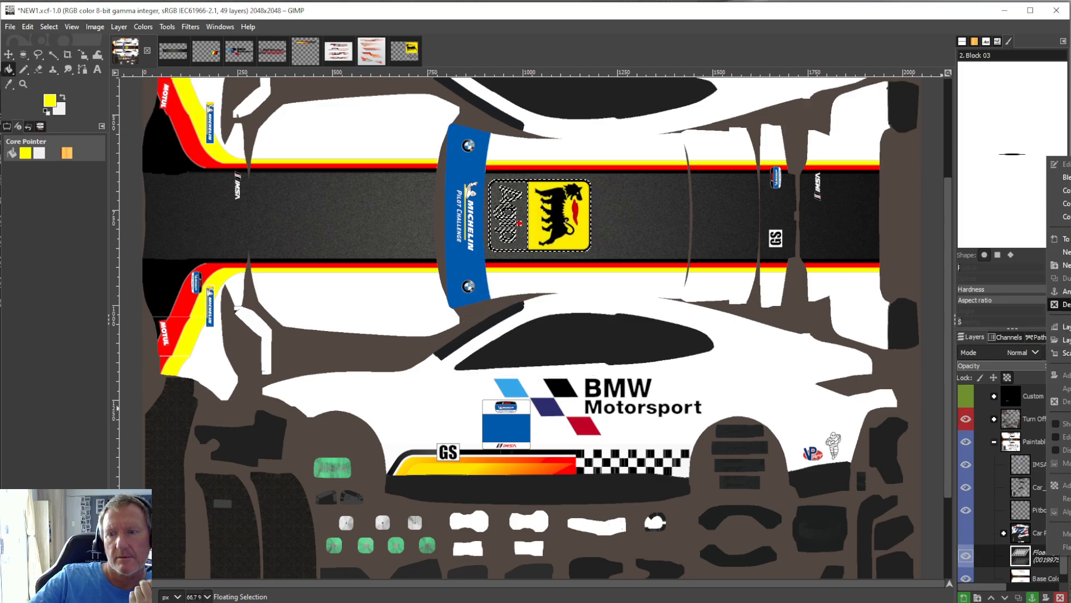
{"action": "left_click", "coordinate": [1033, 597]}
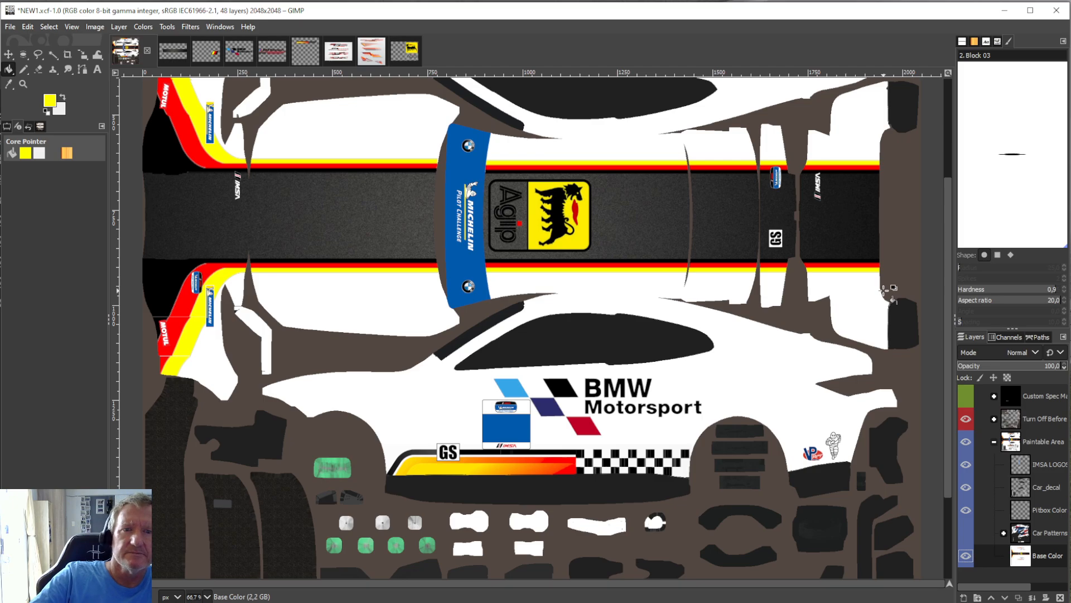
{"action": "scroll", "coordinate": [888, 290], "scroll_direction": "down", "scroll_amount": 3}
{"action": "scroll", "coordinate": [887, 290], "scroll_direction": "up", "scroll_amount": 3}
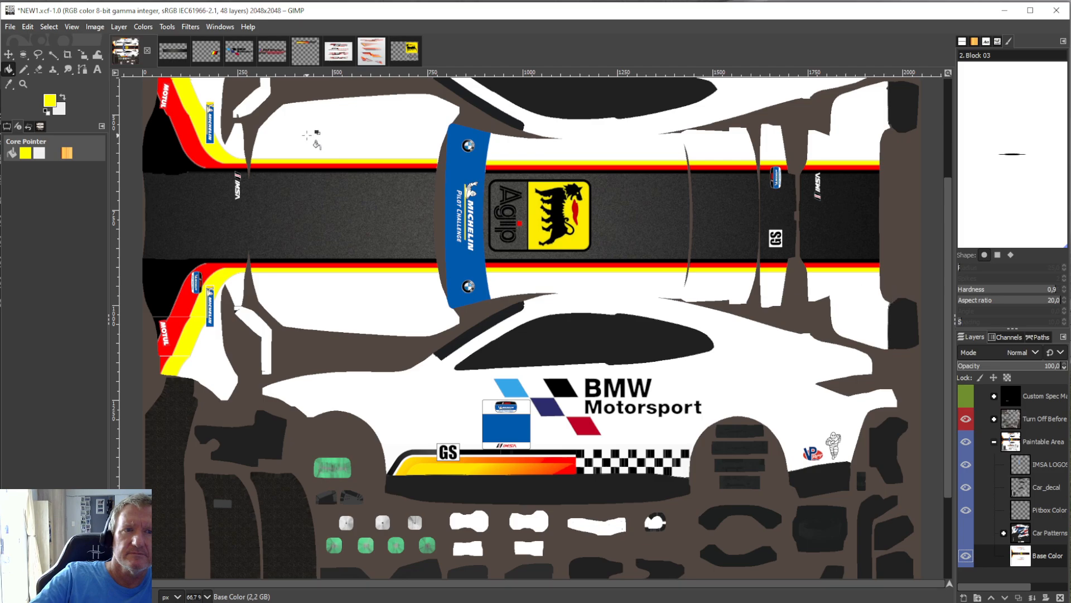
Undo the crop and the Color to Alpha change in the Agip sticker image.
{"action": "left_click", "coordinate": [404, 52]}
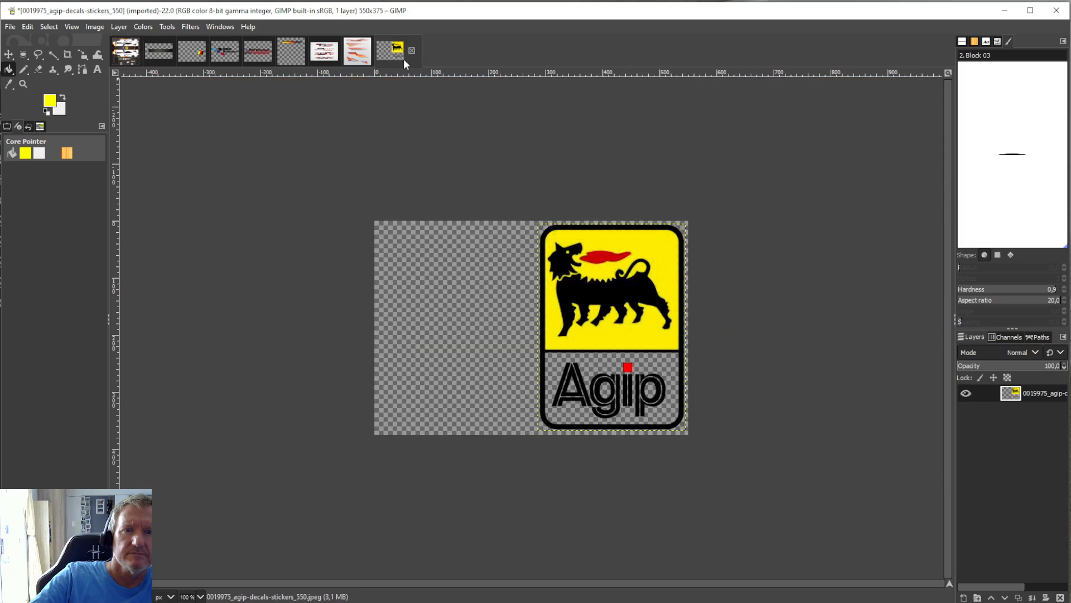
{"action": "left_click", "coordinate": [32, 28]}
{"action": "left_click", "coordinate": [35, 39]}
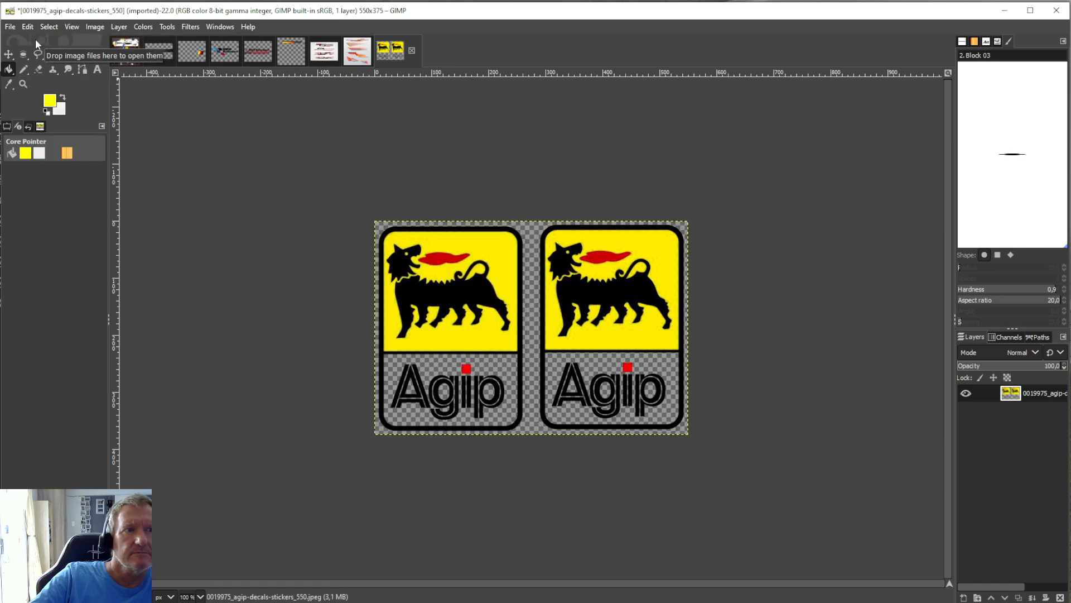
{"action": "left_click", "coordinate": [27, 27]}
{"action": "left_click", "coordinate": [34, 39]}
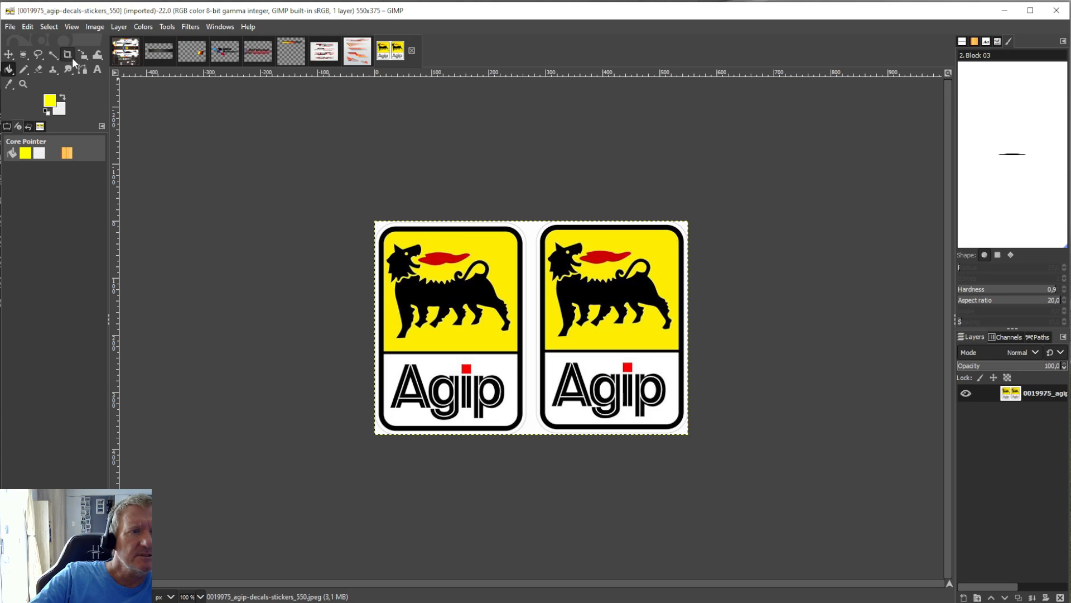
Outline the left-hand Agip sticker along its rounded border with Free Select and copy it.
{"action": "left_click", "coordinate": [67, 54]}
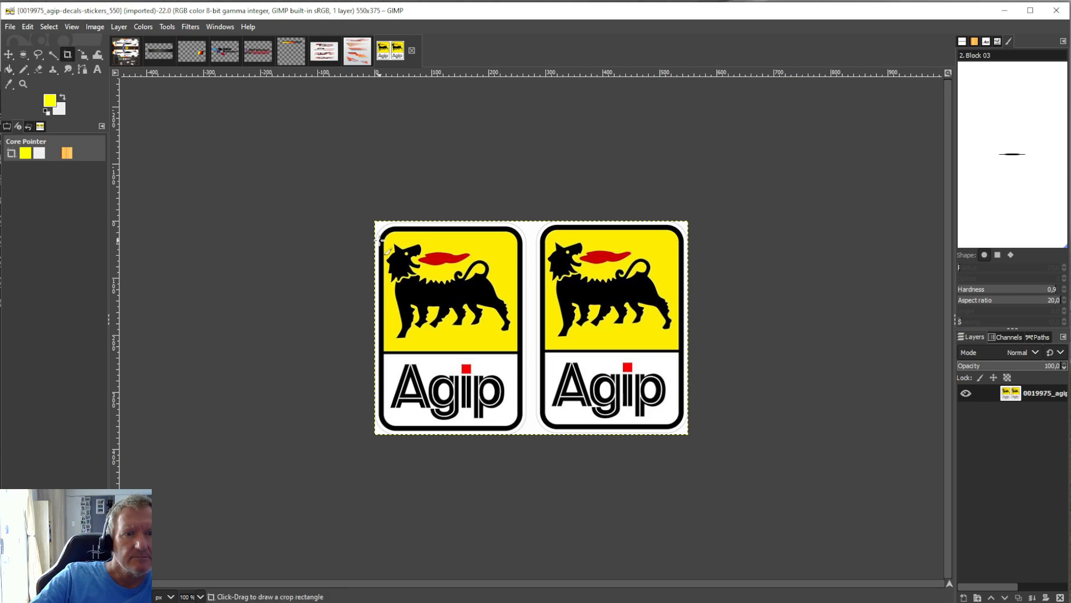
{"action": "left_click", "coordinate": [38, 54]}
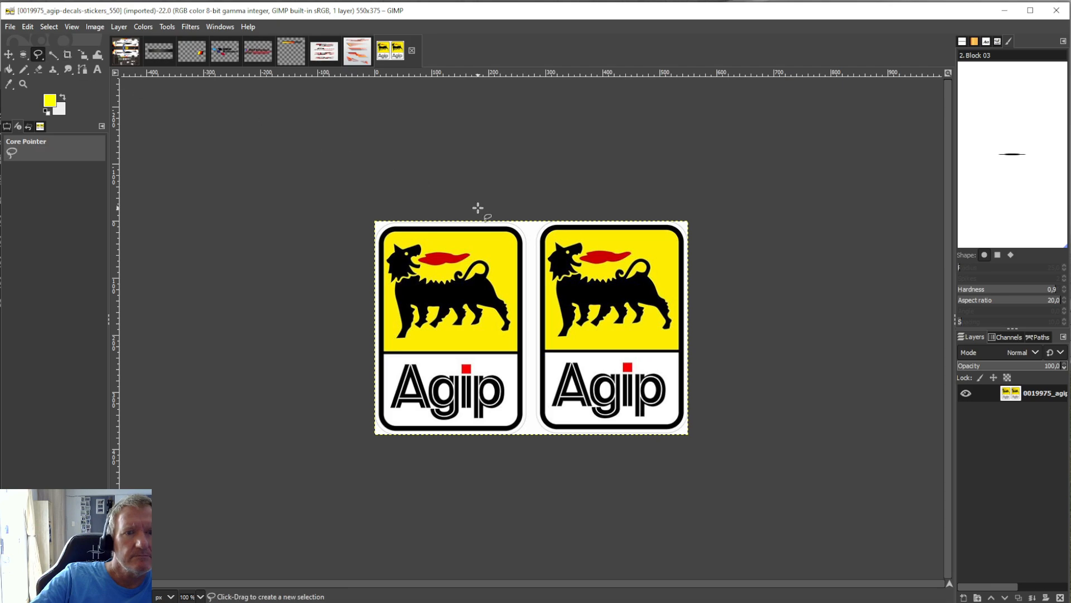
{"action": "left_click", "coordinate": [510, 227]}
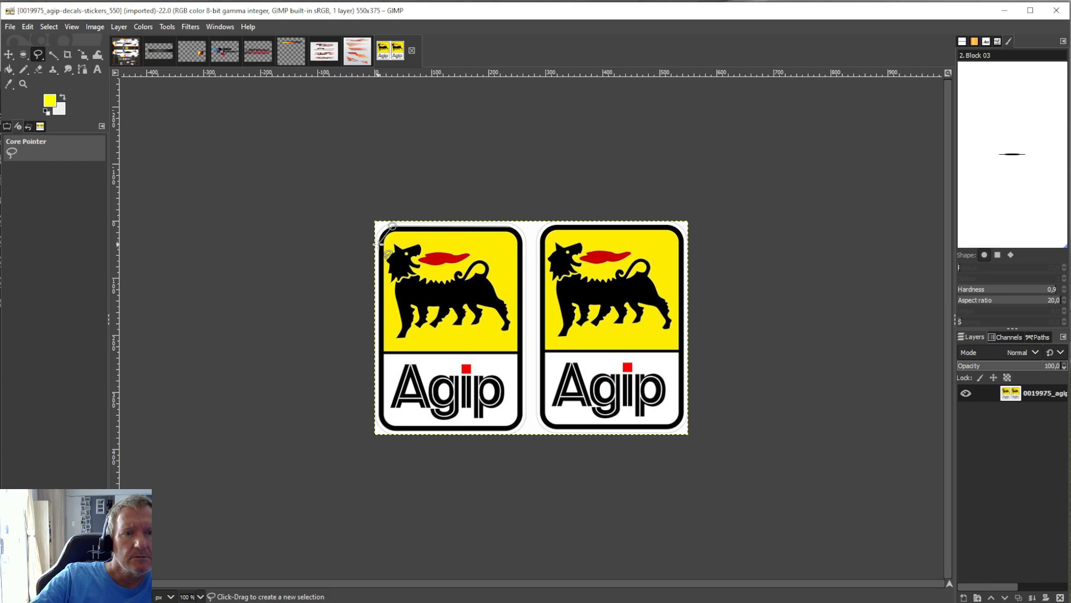
{"action": "left_click_drag", "start_coordinate": [378, 243], "coordinate": [378, 414]}
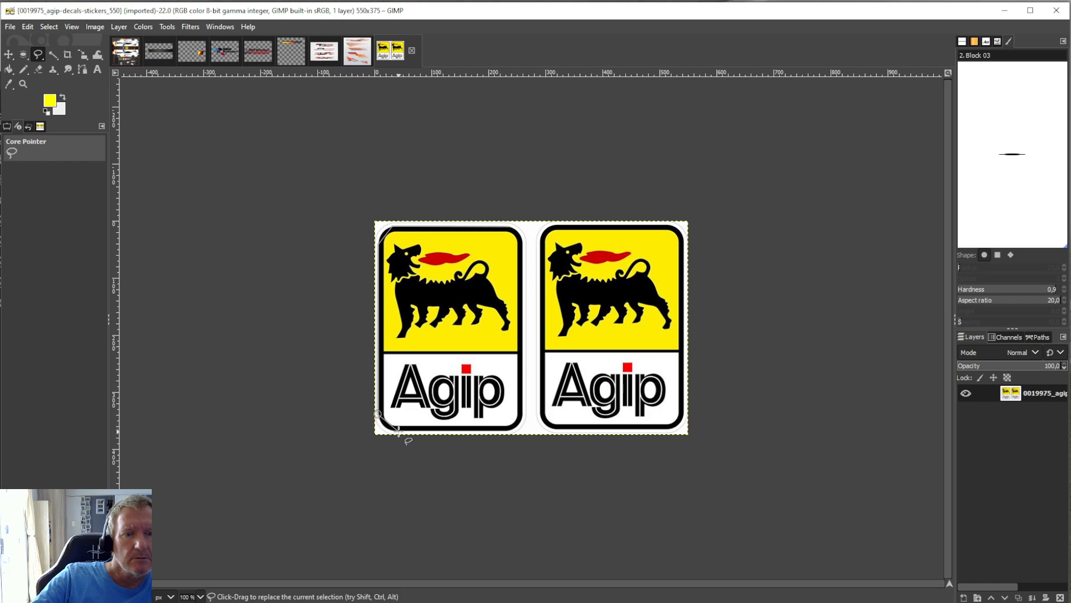
{"action": "mouse_move", "coordinate": [398, 432]}
{"action": "left_mouse_down"}
{"action": "mouse_move", "coordinate": [499, 433]}
{"action": "mouse_move", "coordinate": [562, 369]}
{"action": "mouse_move", "coordinate": [585, 400]}
{"action": "mouse_move", "coordinate": [544, 431]}
{"action": "mouse_move", "coordinate": [511, 431]}
{"action": "left_mouse_up"}
{"action": "key", "text": "BackSpace"}
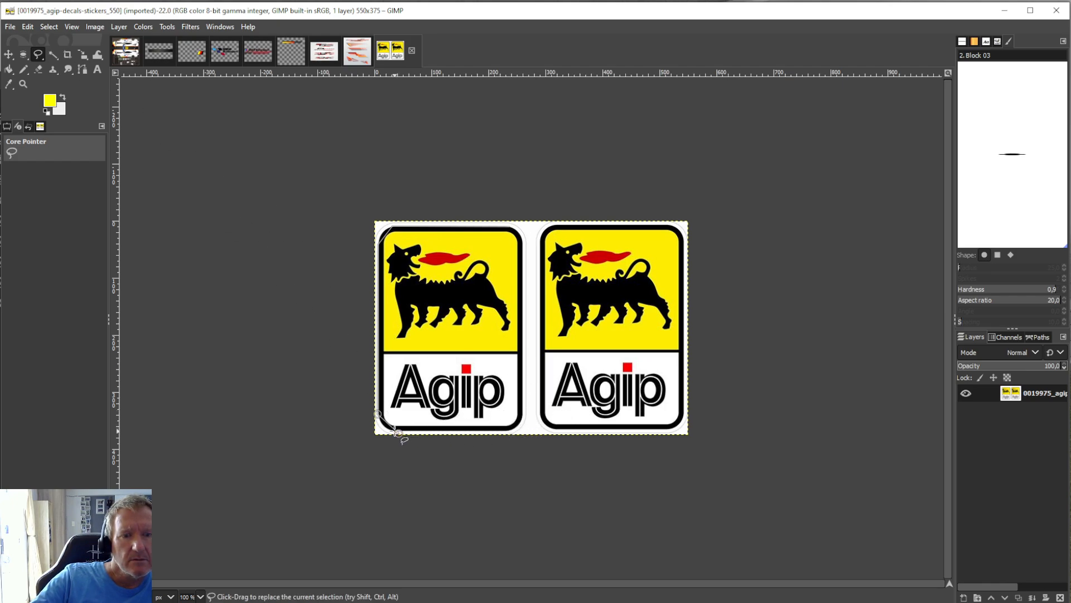
{"action": "left_click", "coordinate": [509, 430]}
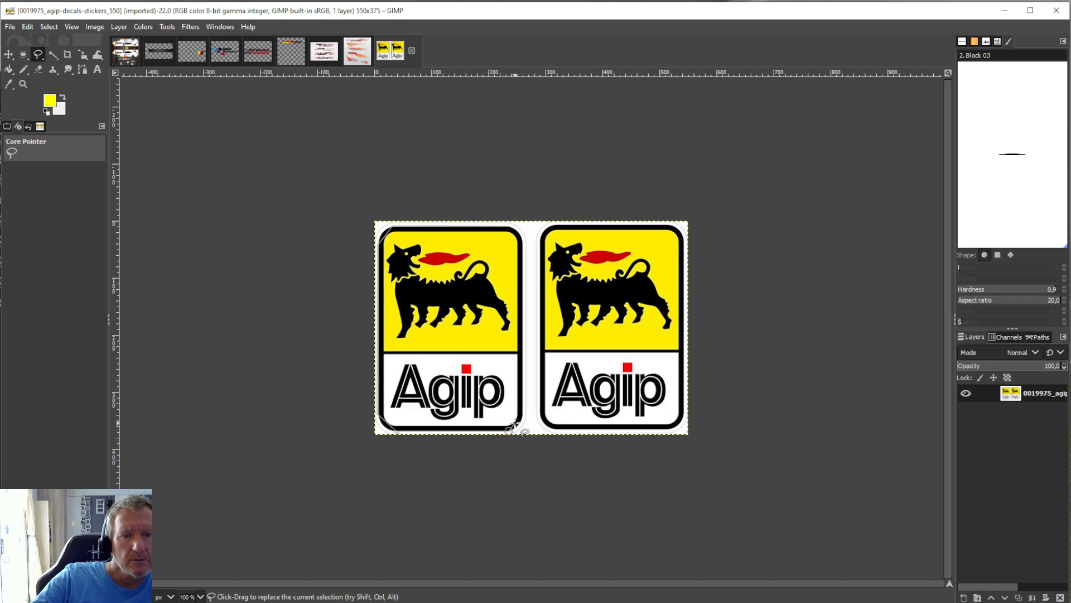
{"action": "left_click", "coordinate": [522, 415]}
{"action": "left_click", "coordinate": [509, 226]}
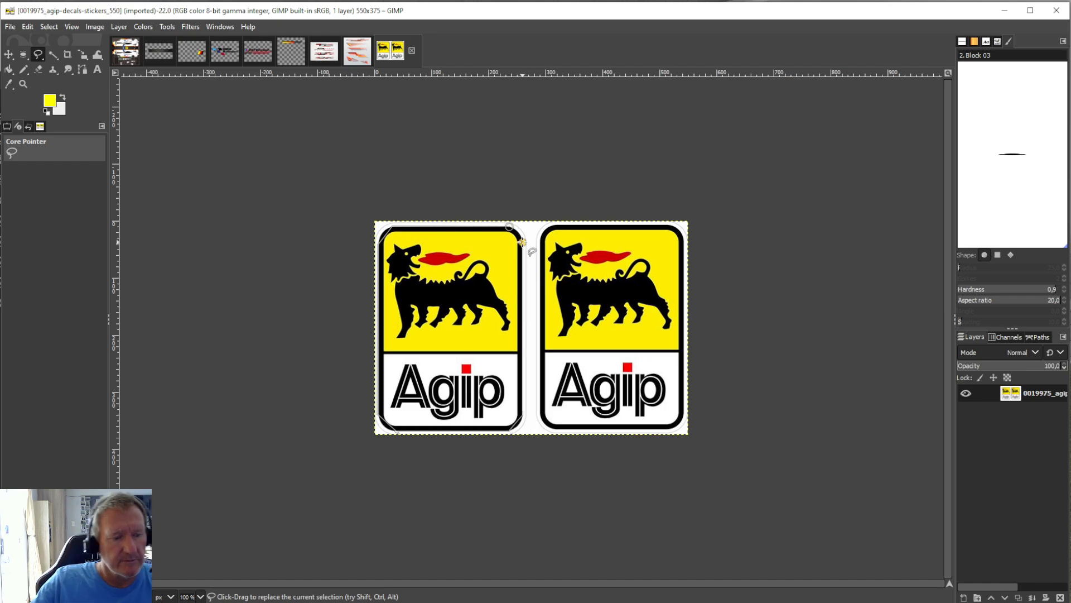
{"action": "key", "text": "Return"}
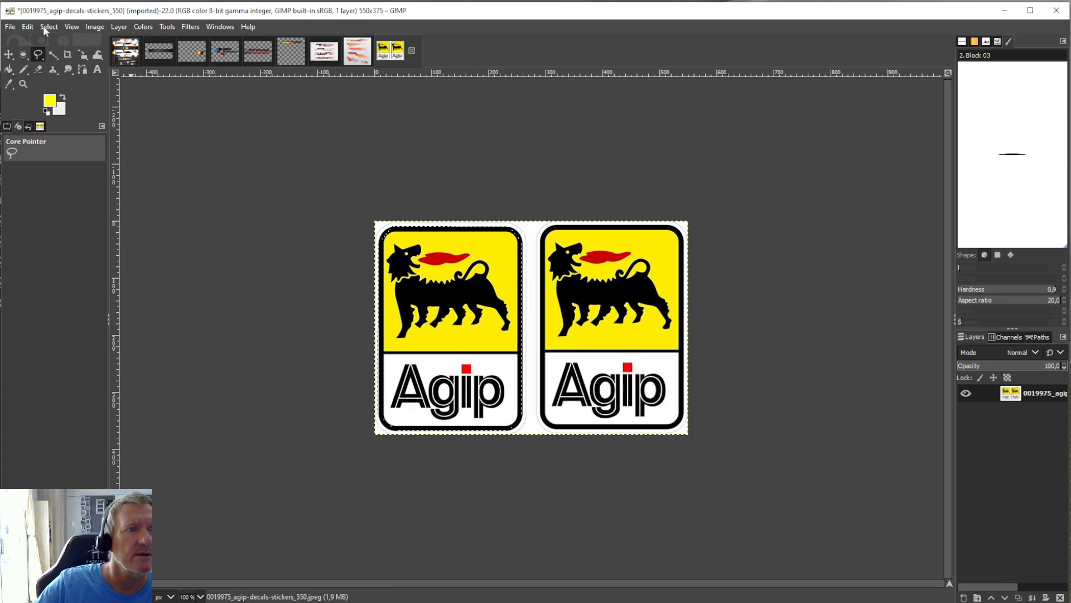
{"action": "left_click", "coordinate": [29, 26]}
{"action": "left_click", "coordinate": [60, 103]}
Paste the copied white-backed Agip sticker into the NEW1.xcf livery and rotate it 90° clockwise.
{"action": "left_click", "coordinate": [125, 51]}
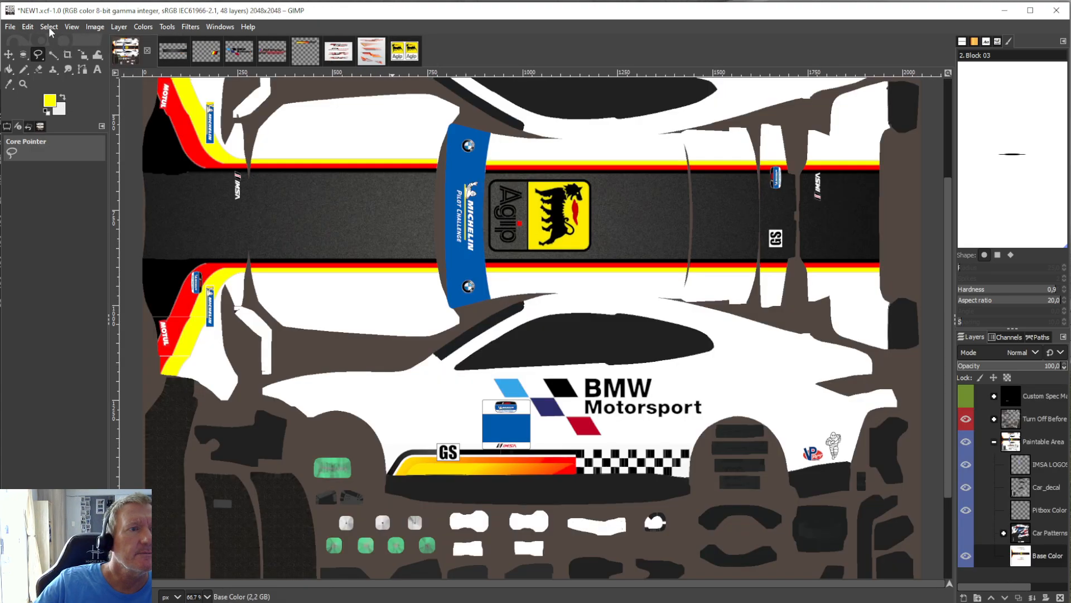
{"action": "left_click", "coordinate": [28, 26]}
{"action": "left_click", "coordinate": [52, 131]}
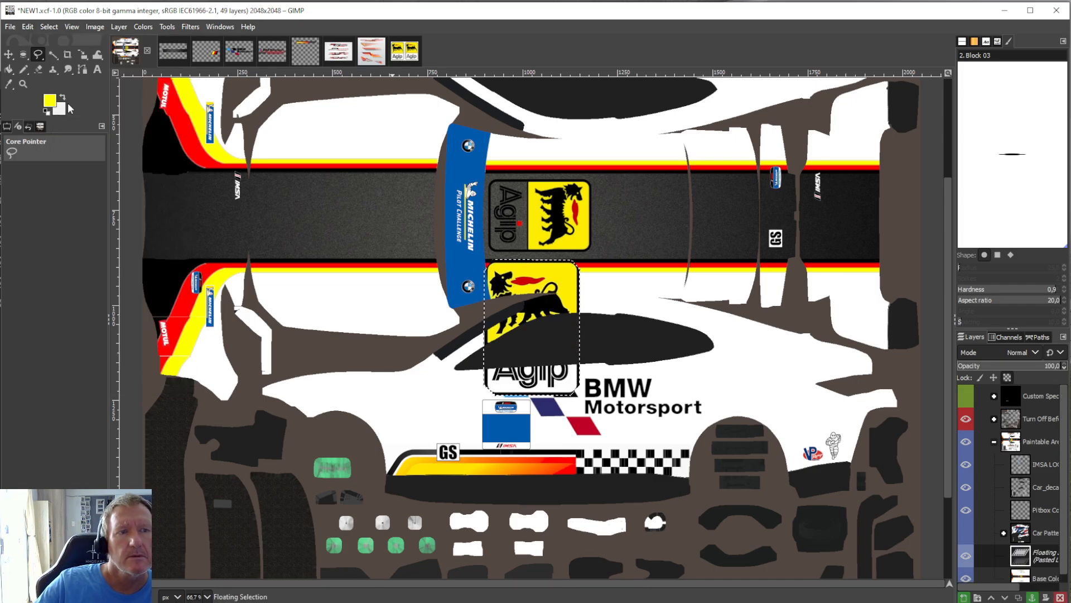
{"action": "left_click", "coordinate": [118, 27]}
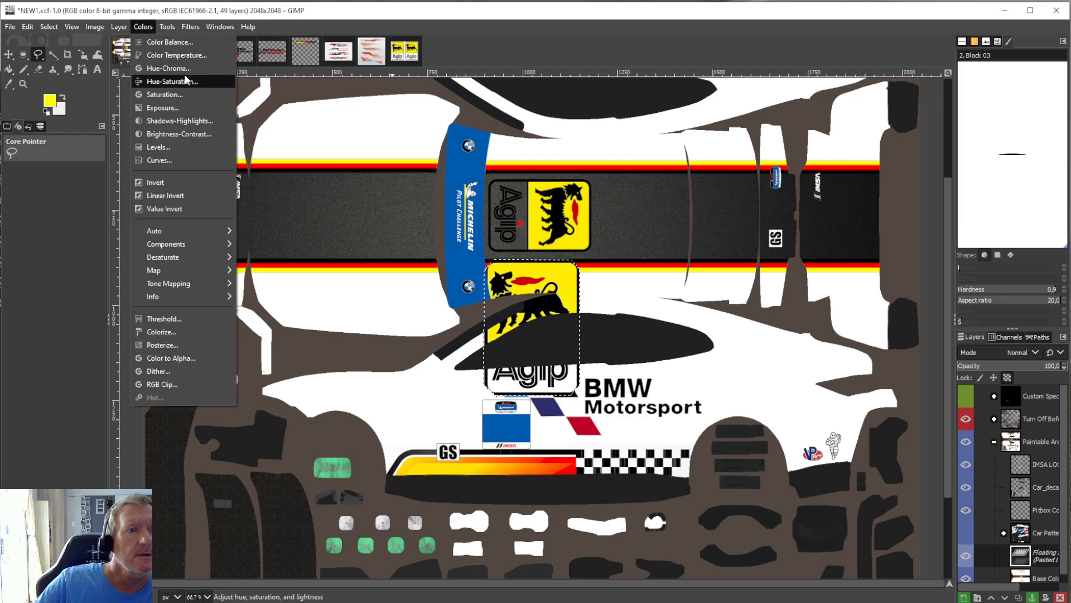
{"action": "mouse_move", "coordinate": [149, 165]}
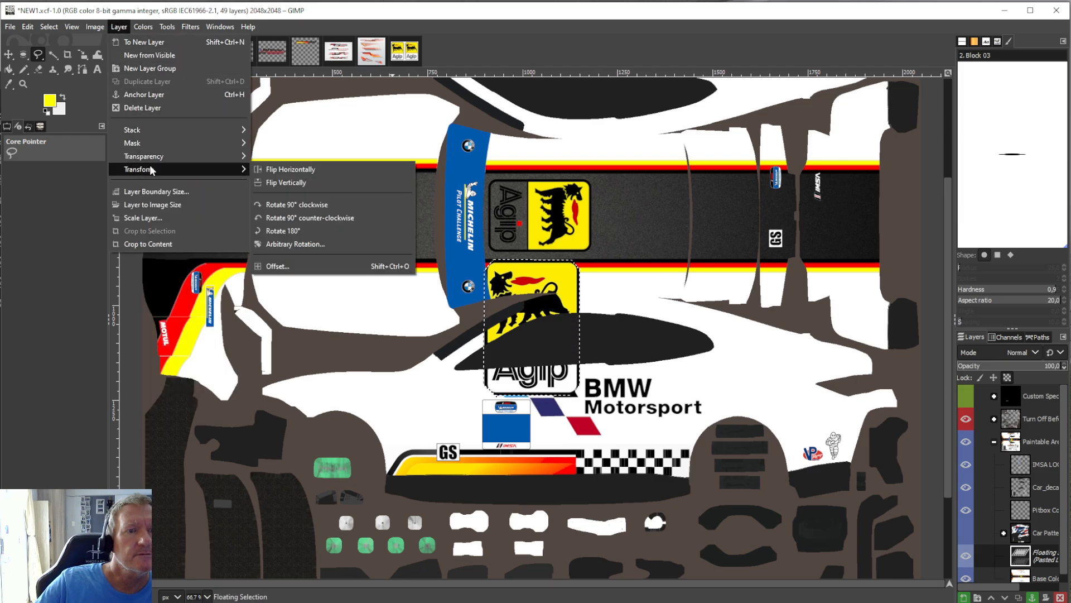
{"action": "left_click", "coordinate": [273, 205]}
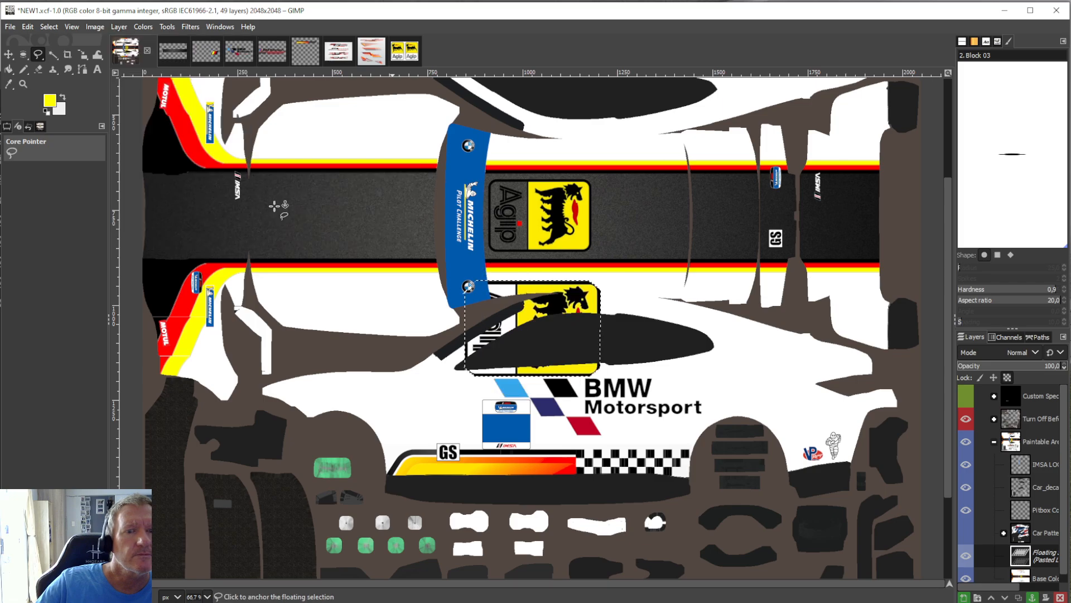
Scale the pasted Agip sticker to 309 × 216 px over the old one on the dark roof band and anchor it to Base Color.
{"action": "left_click", "coordinate": [166, 26]}
{"action": "mouse_move", "coordinate": [195, 68]}
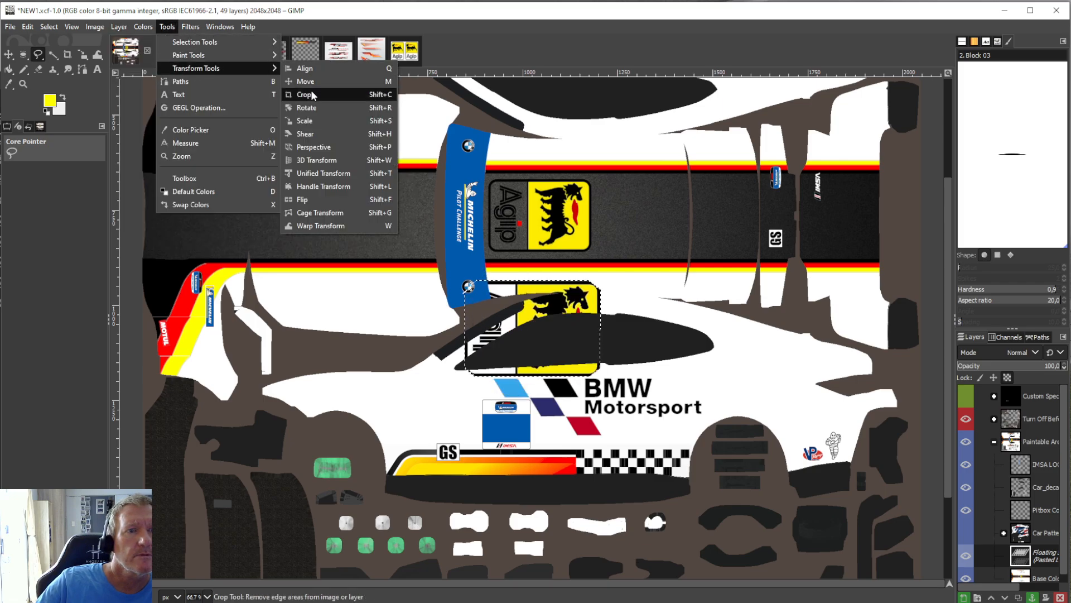
{"action": "left_click", "coordinate": [313, 120]}
{"action": "left_click", "coordinate": [536, 332]}
{"action": "left_click_drag", "start_coordinate": [535, 333], "coordinate": [549, 223]}
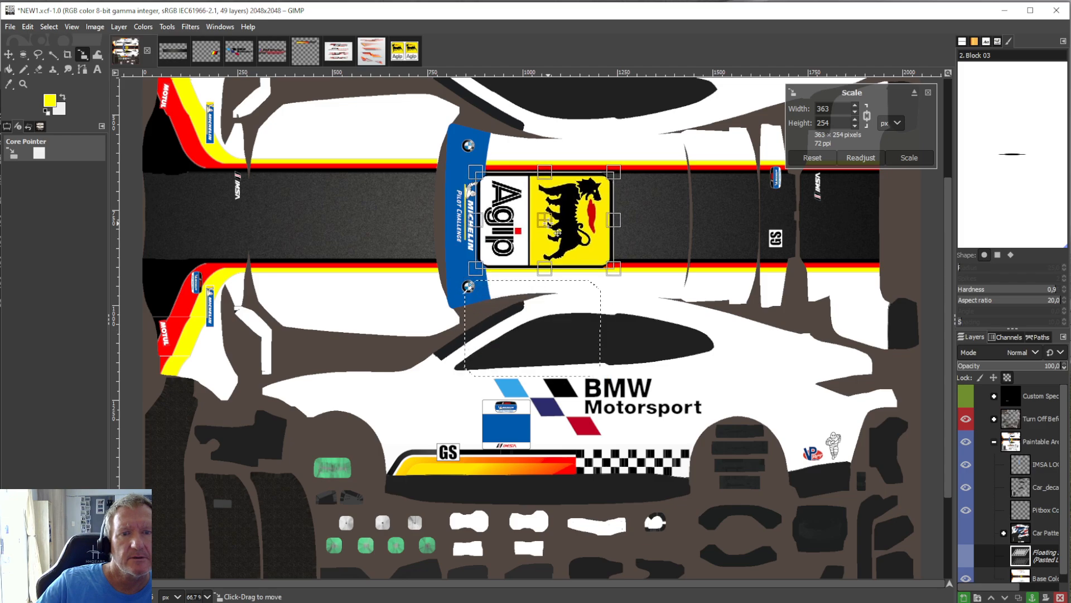
{"action": "left_click_drag", "start_coordinate": [492, 289], "coordinate": [514, 259]}
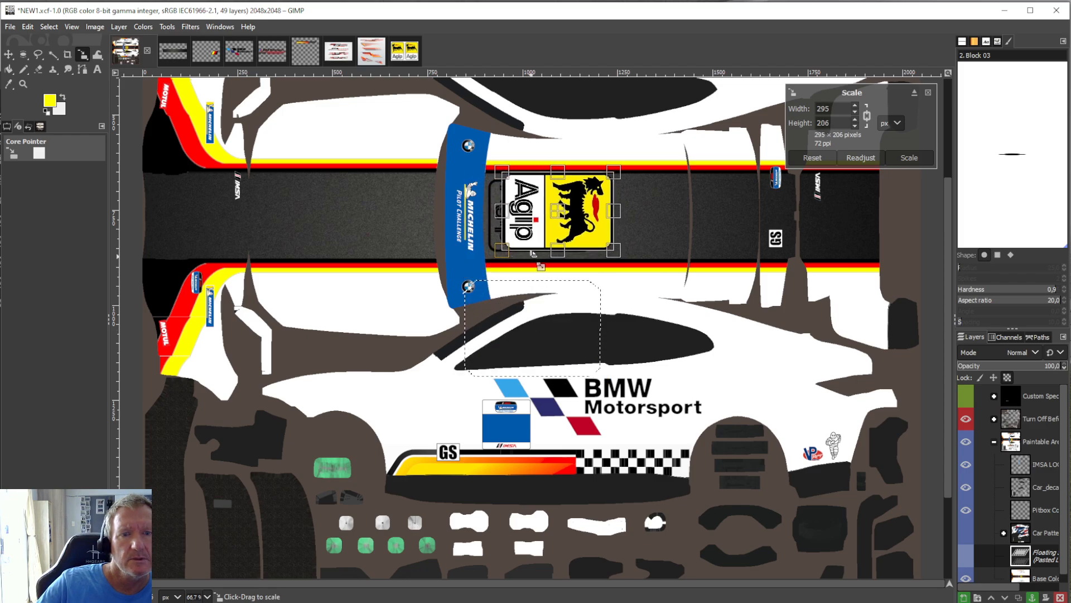
{"action": "left_click_drag", "start_coordinate": [563, 227], "coordinate": [602, 221]}
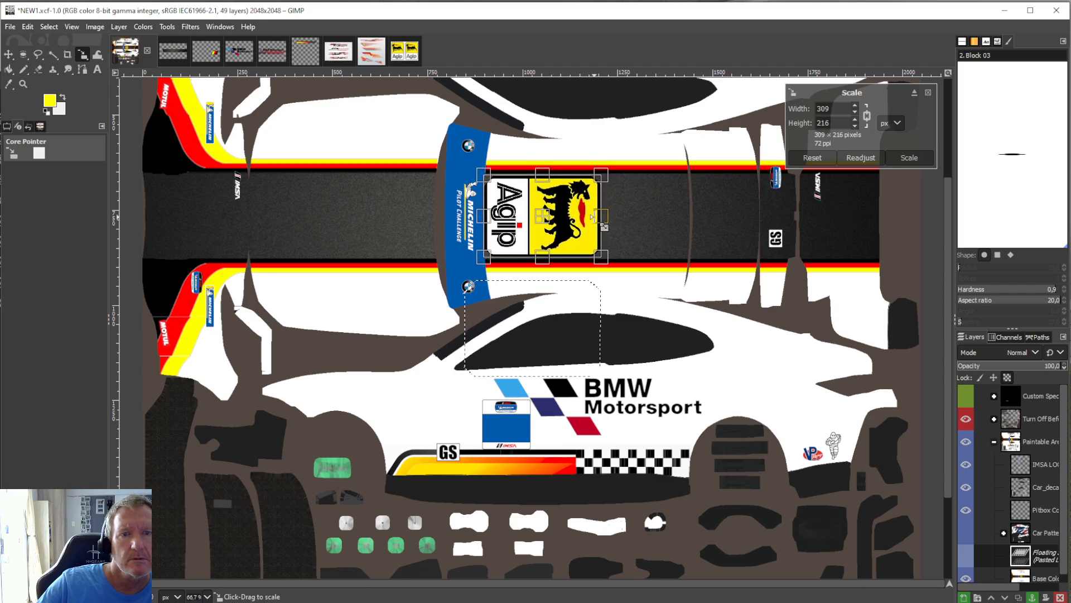
{"action": "left_click", "coordinate": [8, 70]}
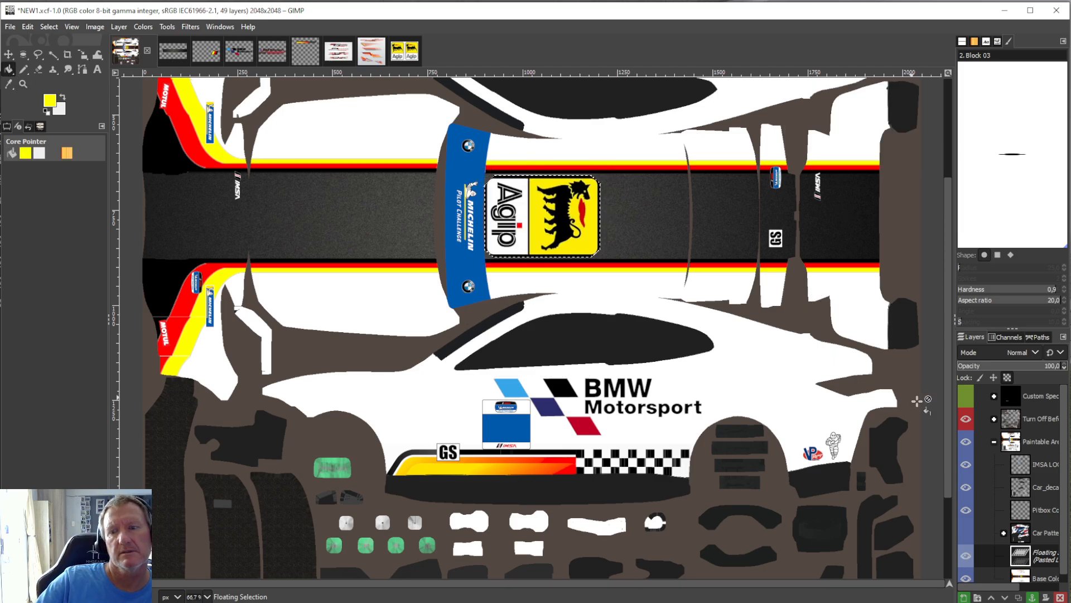
{"action": "key", "text": "ctrl+h"}
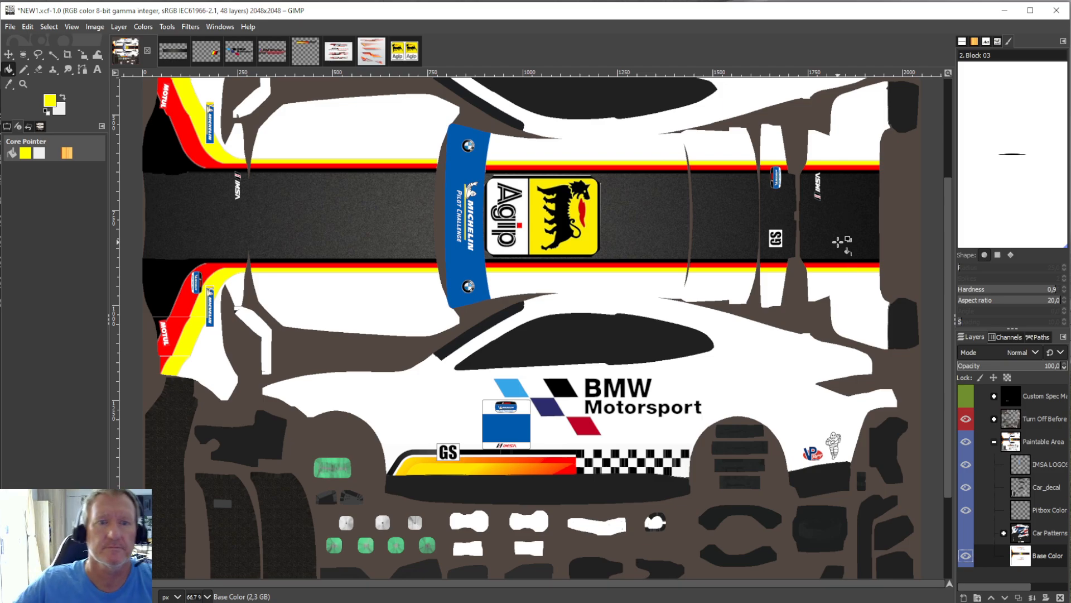
Try to bucket fill the old sticker's leftover edge around the Agip logo with dark grey sampled beside its upper corner.
{"action": "left_click", "coordinate": [8, 84]}
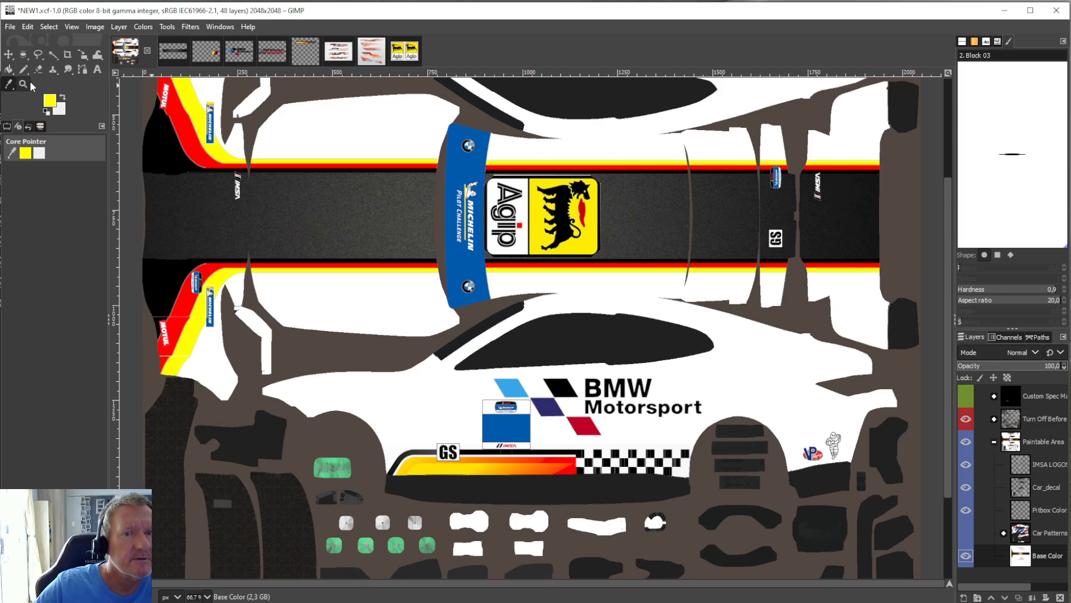
{"action": "left_click", "coordinate": [599, 176]}
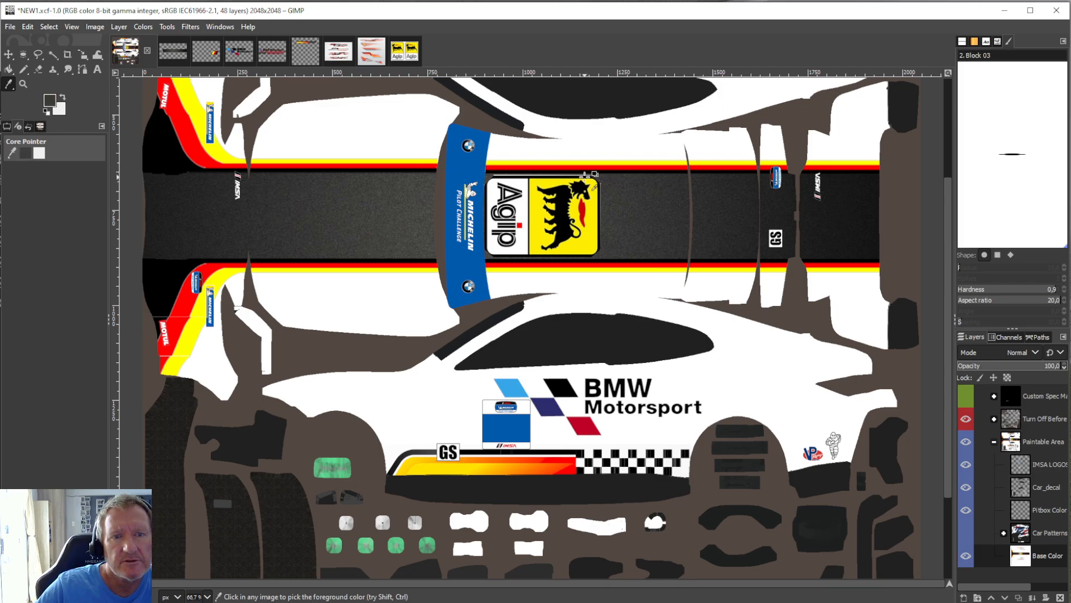
{"action": "key", "text": "shift+b"}
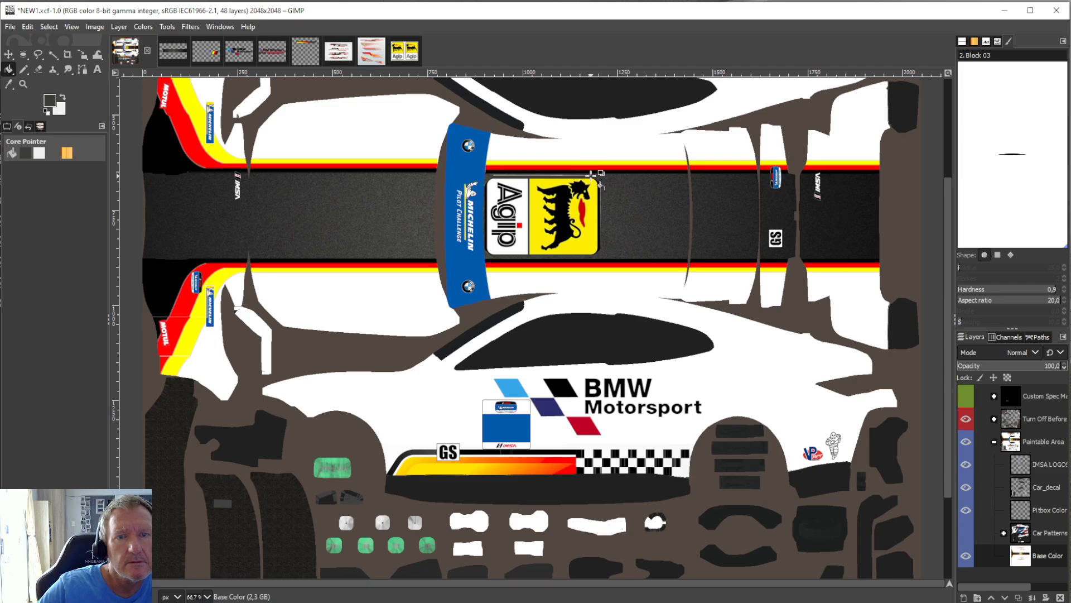
Undo the last two bucket fills around the Agip roof sticker.
{"action": "left_click", "coordinate": [10, 27]}
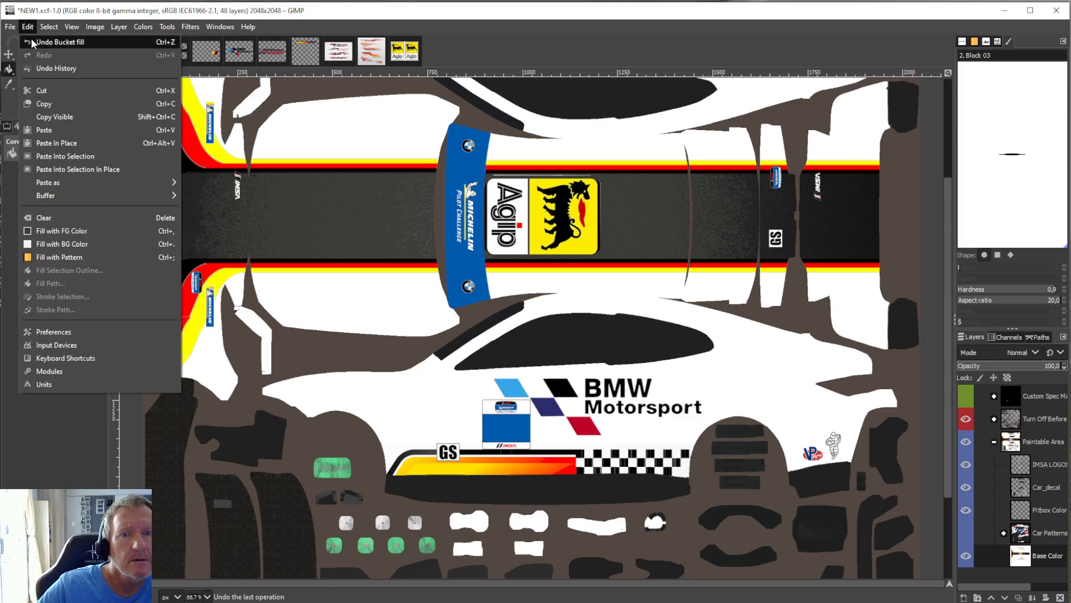
{"action": "left_click", "coordinate": [32, 43]}
{"action": "left_click", "coordinate": [29, 27]}
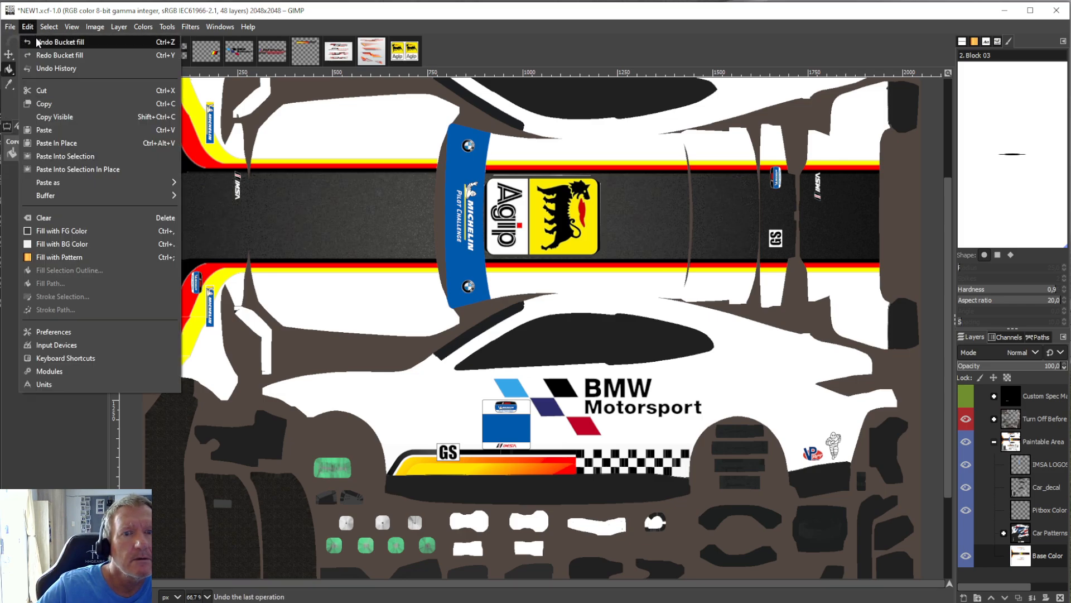
{"action": "left_click", "coordinate": [36, 42]}
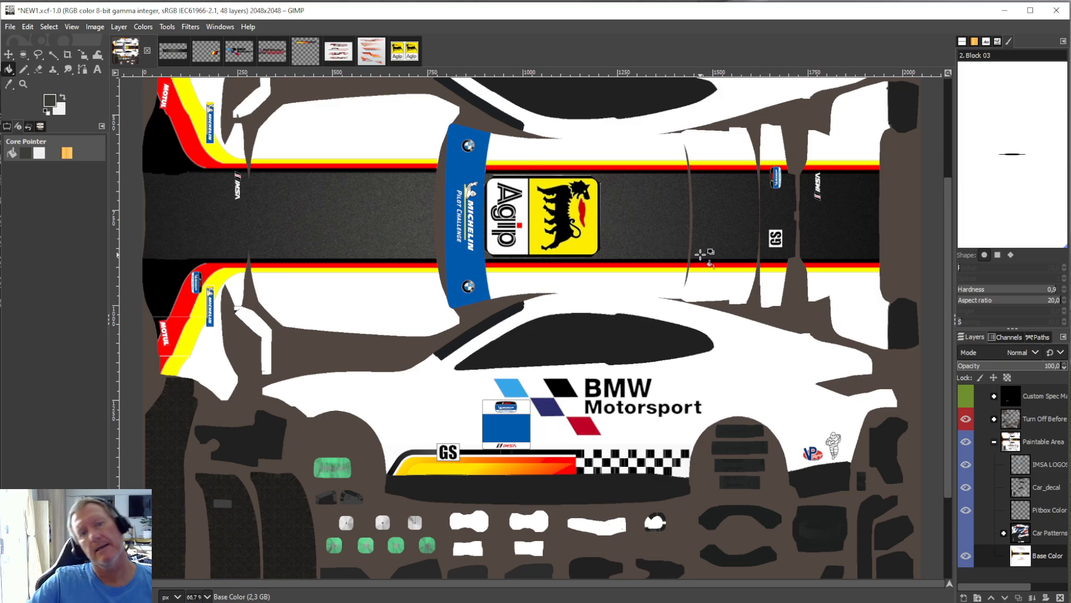
Examine the whole livery, checking both car sides, the roof band and the Agip sticker's placement.
{"action": "scroll", "coordinate": [675, 245], "scroll_direction": "down", "scroll_amount": 3}
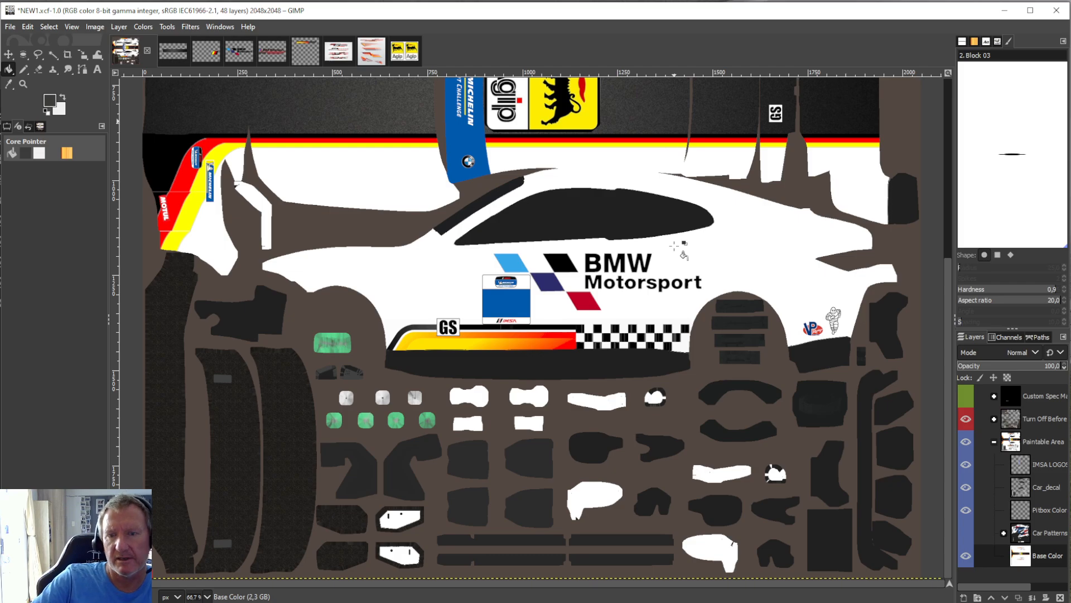
{"action": "scroll", "coordinate": [677, 245], "scroll_direction": "up", "scroll_amount": 3}
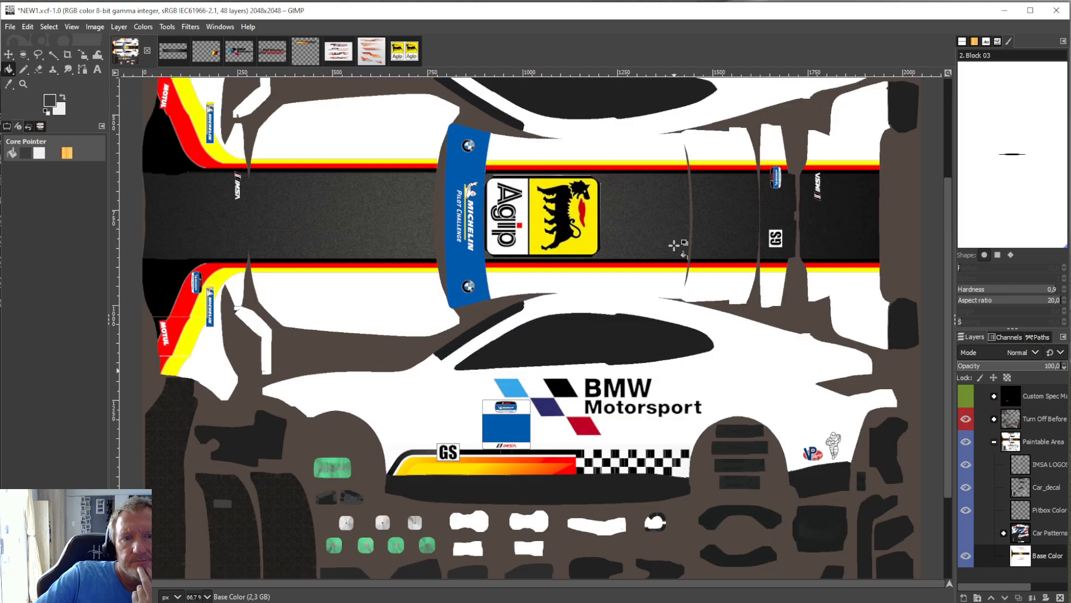
{"action": "scroll", "coordinate": [675, 245], "scroll_direction": "up", "scroll_amount": 3}
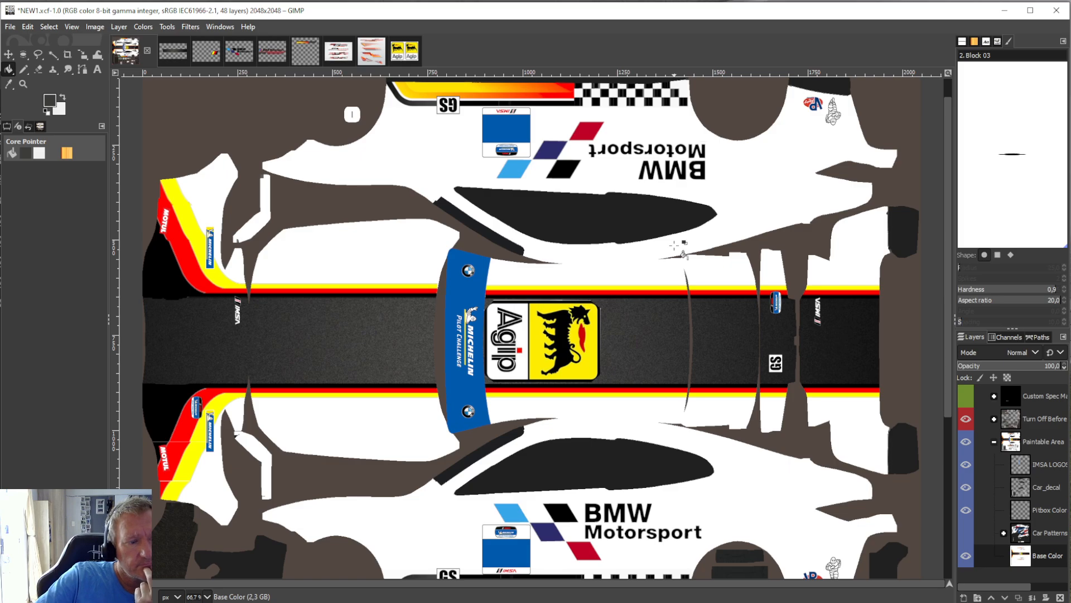
{"action": "scroll", "coordinate": [678, 245], "scroll_direction": "up", "scroll_amount": 1}
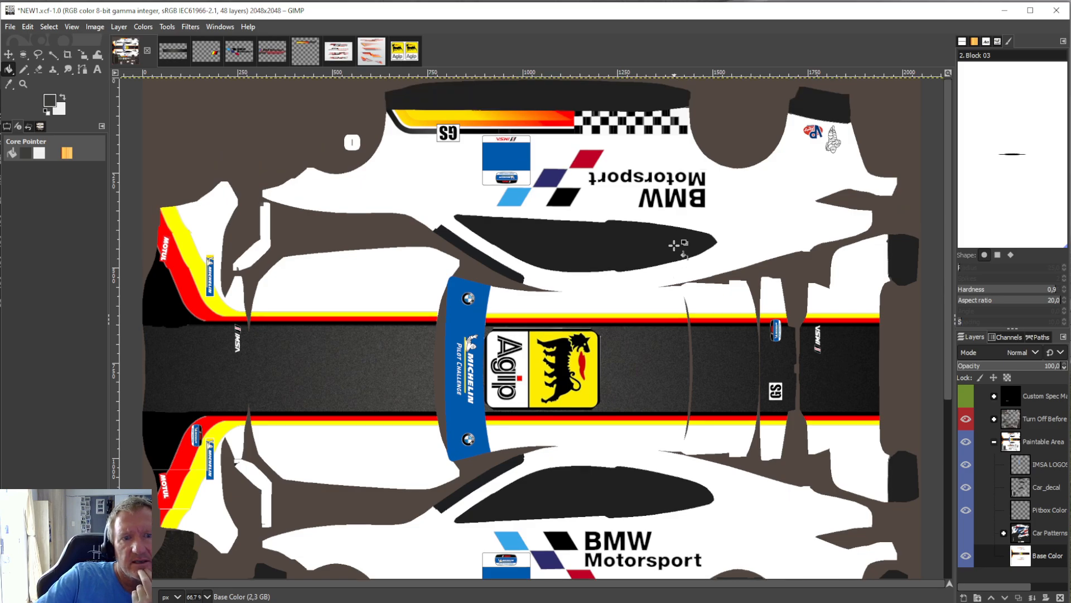
{"action": "scroll", "coordinate": [676, 246], "scroll_direction": "down", "scroll_amount": 6}
{"action": "scroll", "coordinate": [622, 246], "scroll_direction": "up", "scroll_amount": 6}
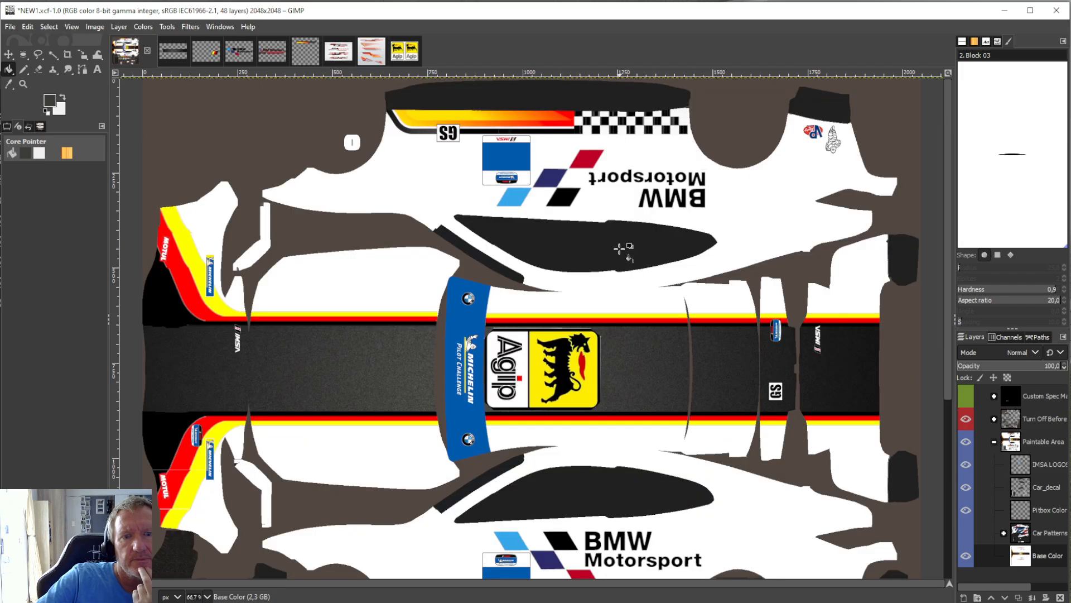
{"action": "scroll", "coordinate": [622, 246], "scroll_direction": "down", "scroll_amount": 3}
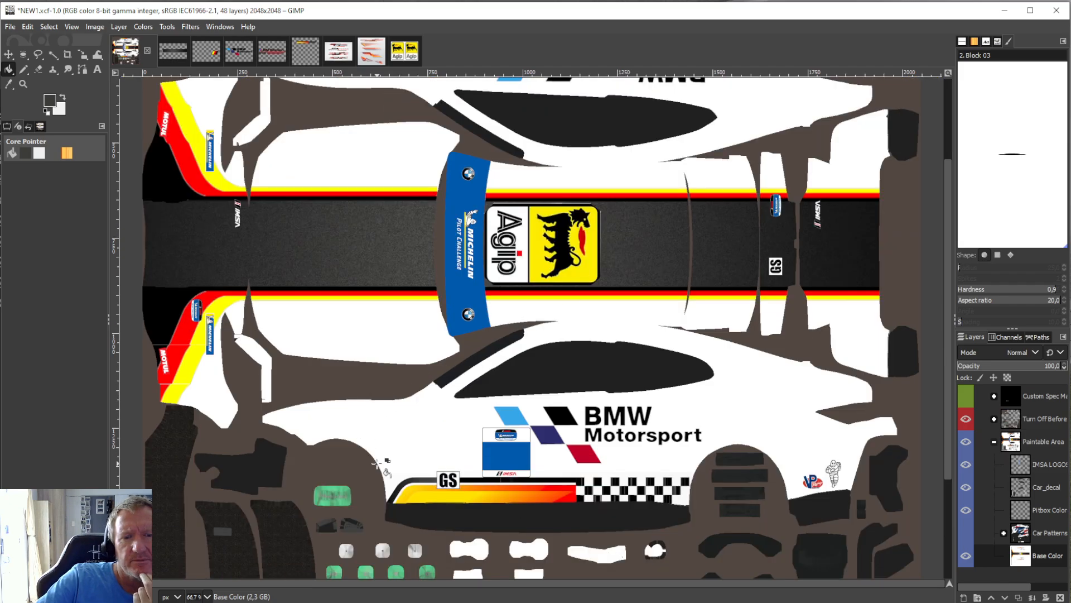
Save the livery with the new Agip roof sticker to NEW1.xcf.
{"action": "left_click", "coordinate": [10, 27]}
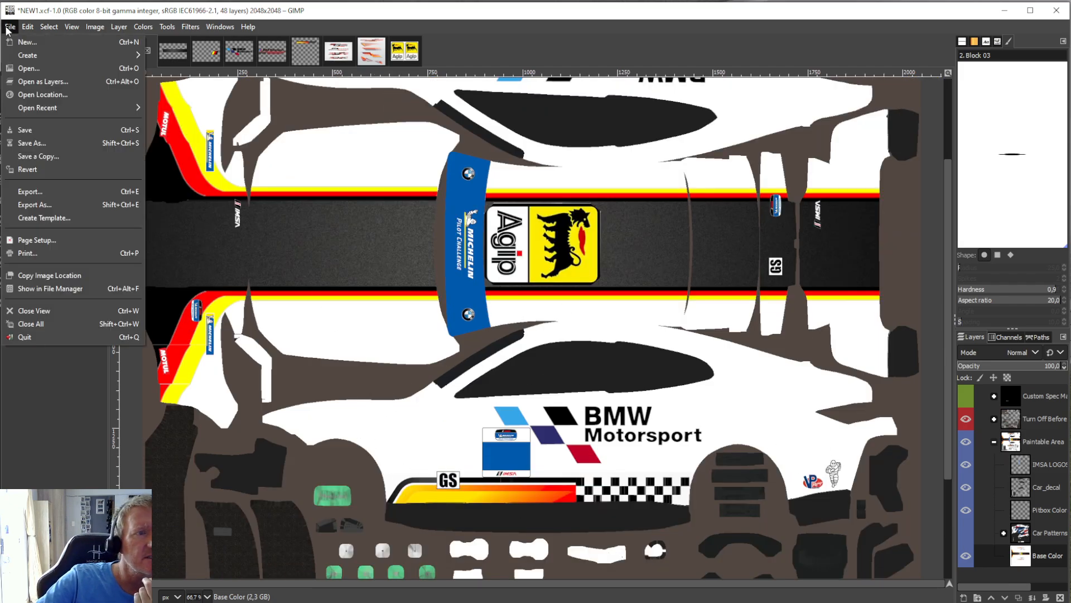
{"action": "left_click", "coordinate": [29, 131]}
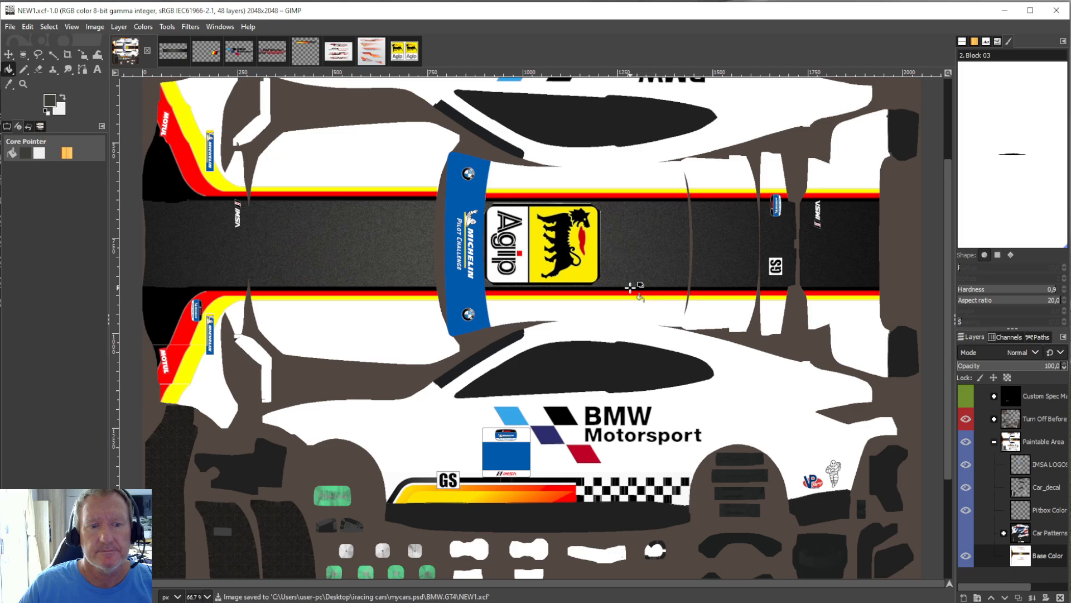
{"action": "scroll", "coordinate": [634, 285], "scroll_direction": "up", "scroll_amount": 2}
{"action": "scroll", "coordinate": [640, 299], "scroll_direction": "down", "scroll_amount": 5}
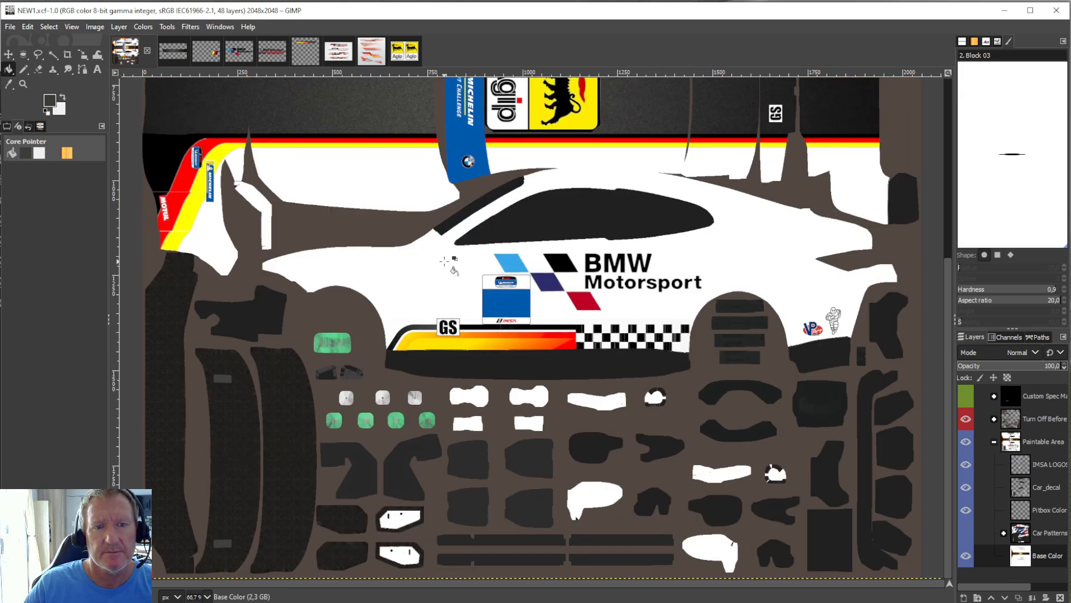
{"action": "scroll", "coordinate": [444, 261], "scroll_direction": "up", "scroll_amount": 5}
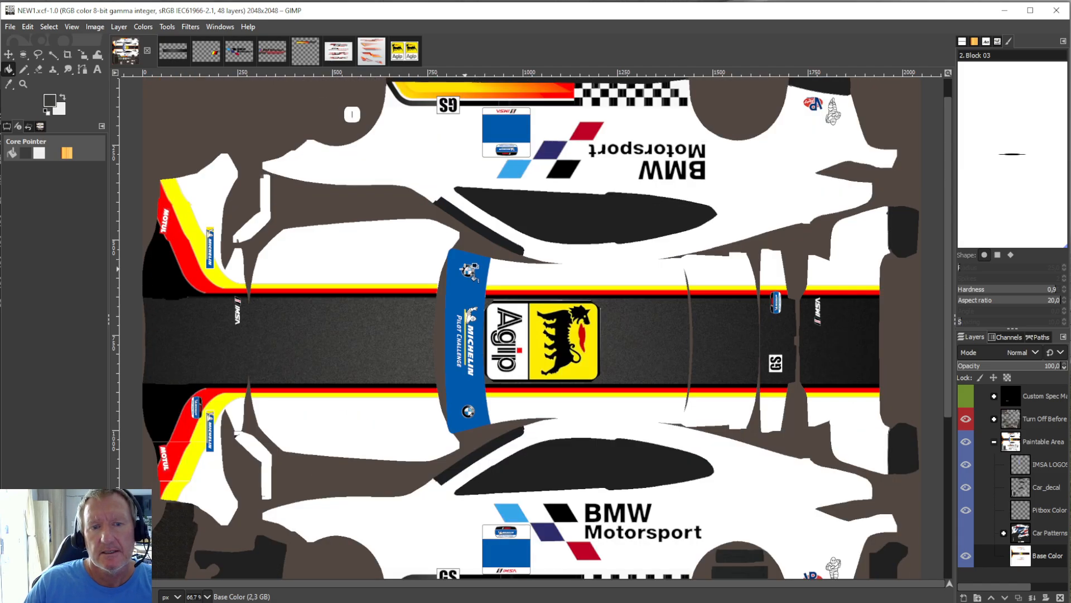
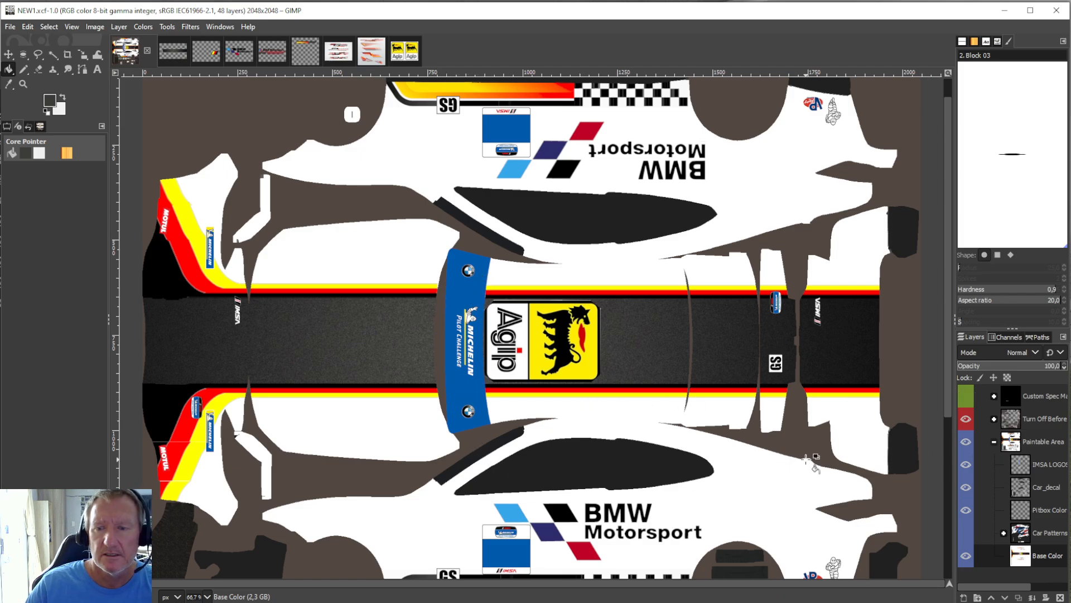
Switch to Photopea and open NEW1.psd from the Desktop folder iracing cars, mycars.psd, BMW.GT4.
{"action": "scroll", "coordinate": [891, 459], "scroll_direction": "down", "scroll_amount": 4}
{"action": "scroll", "coordinate": [895, 458], "scroll_direction": "up", "scroll_amount": 4}
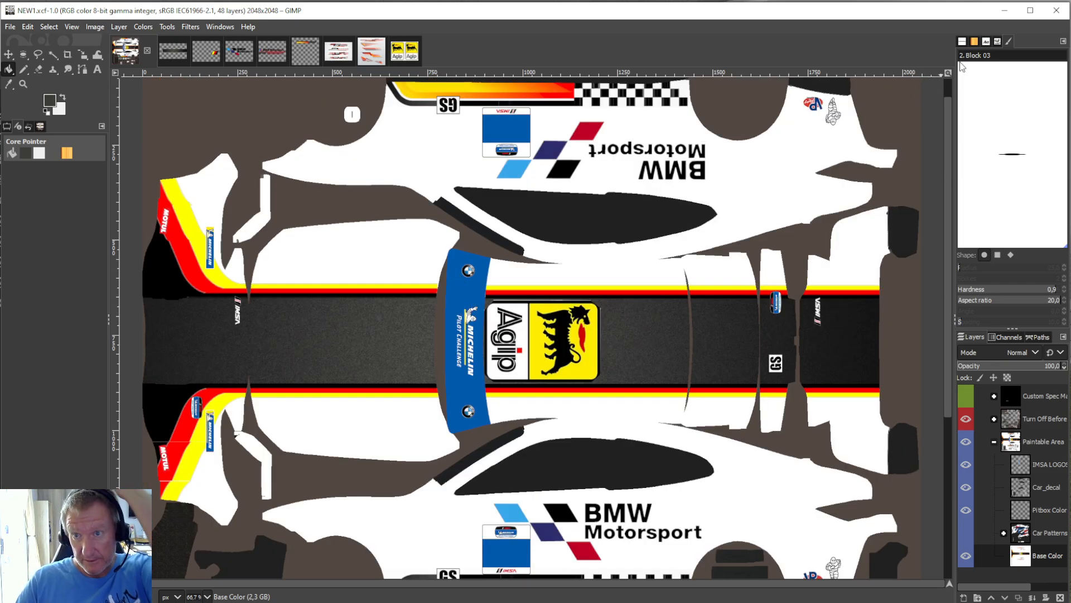
{"action": "left_click", "coordinate": [1005, 10]}
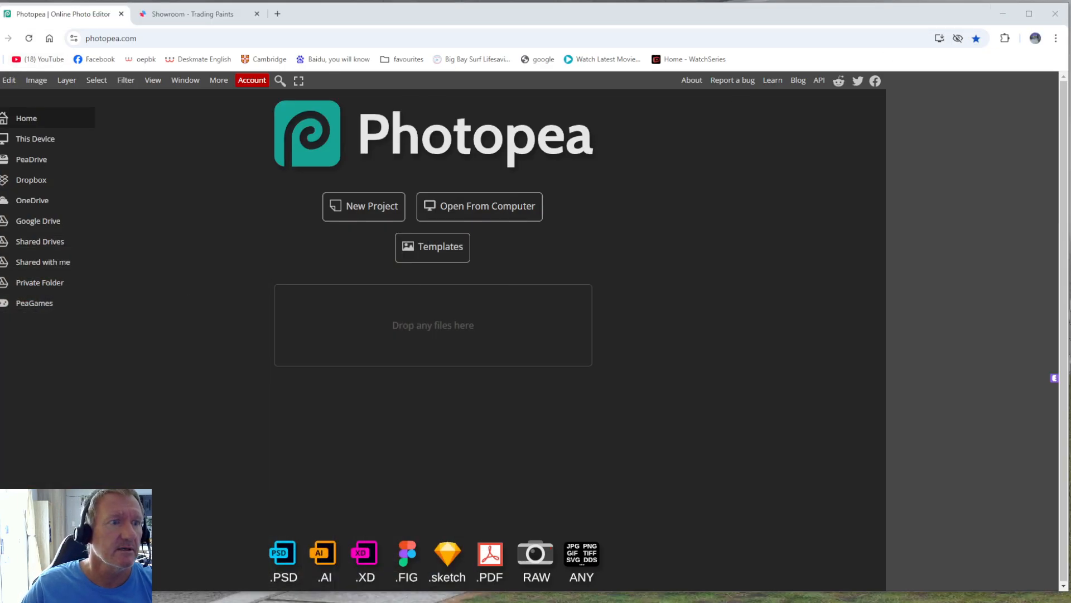
{"action": "left_click", "coordinate": [3, 80]}
{"action": "left_click", "coordinate": [20, 118]}
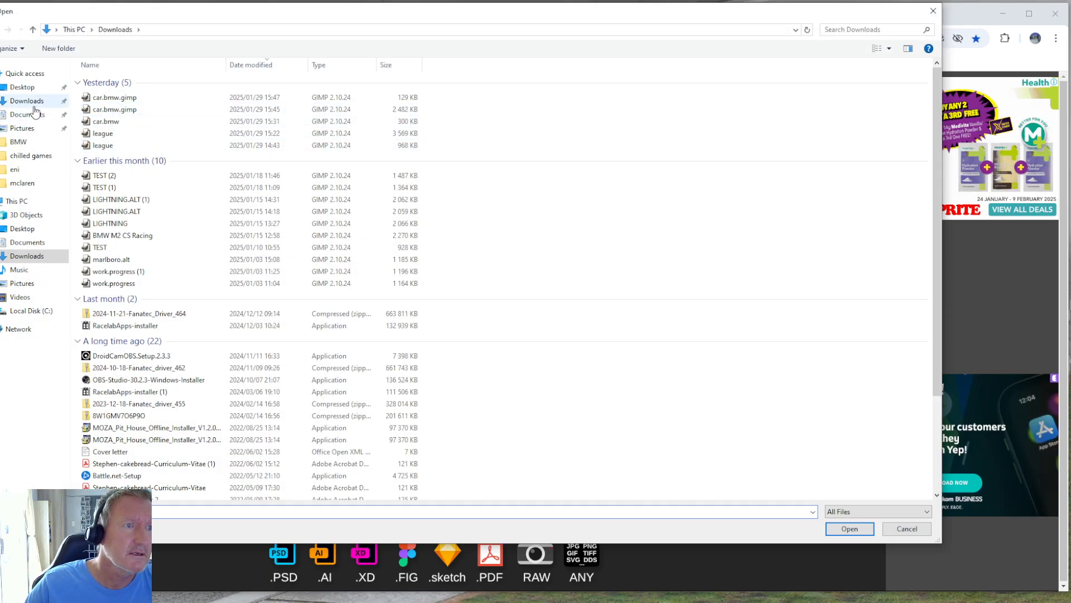
{"action": "left_click", "coordinate": [22, 88]}
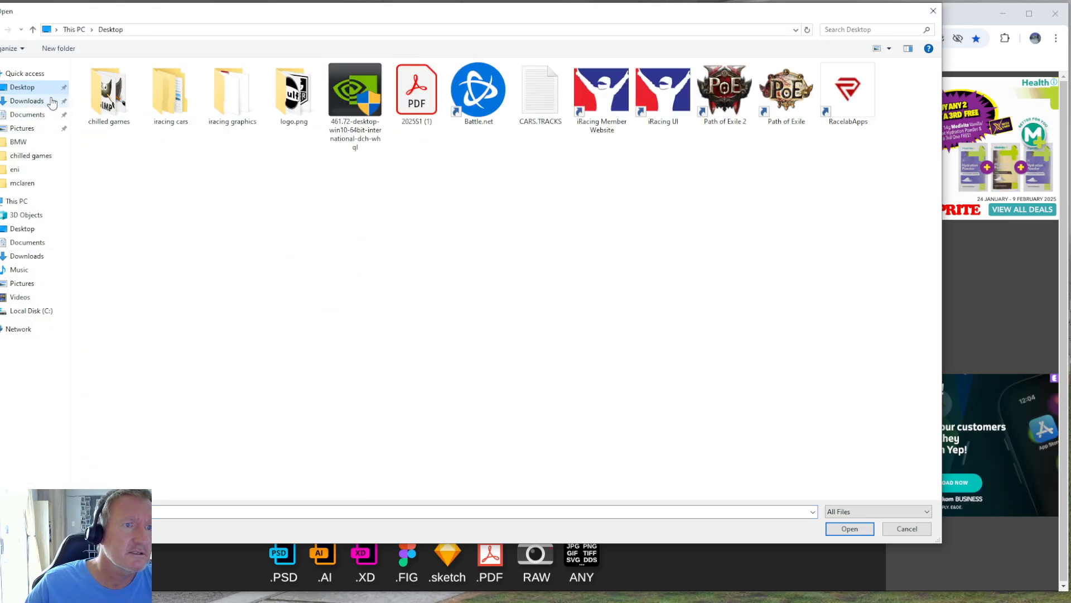
{"action": "double_click", "coordinate": [183, 106]}
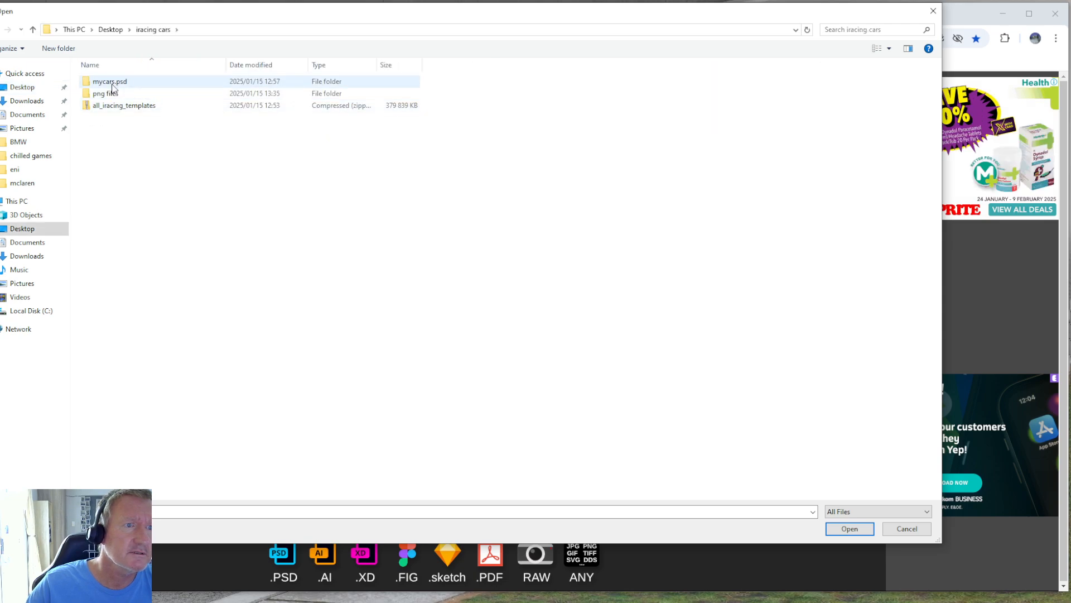
{"action": "double_click", "coordinate": [112, 83]}
{"action": "left_click", "coordinate": [182, 98]}
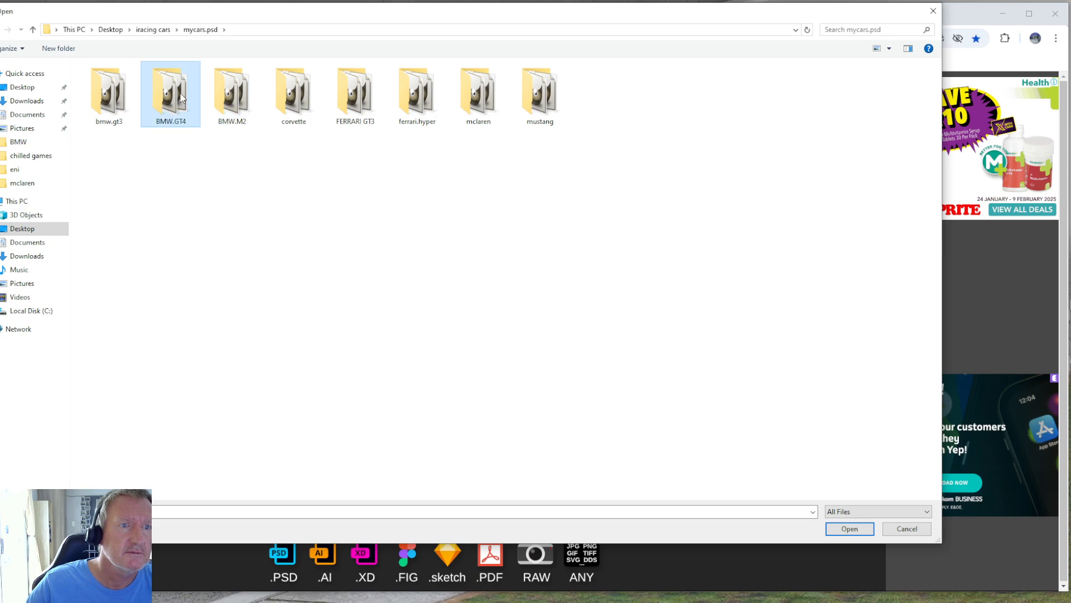
{"action": "double_click", "coordinate": [182, 97]}
{"action": "double_click", "coordinate": [138, 94]}
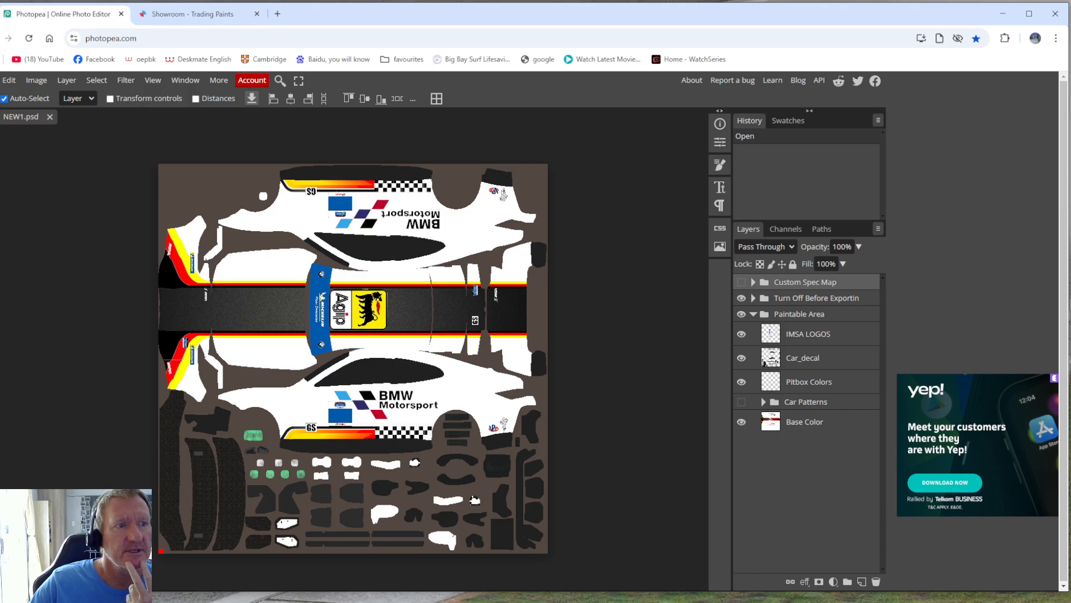
Export the NEW1.psd livery as a PNG image.
{"action": "left_click", "coordinate": [1, 79]}
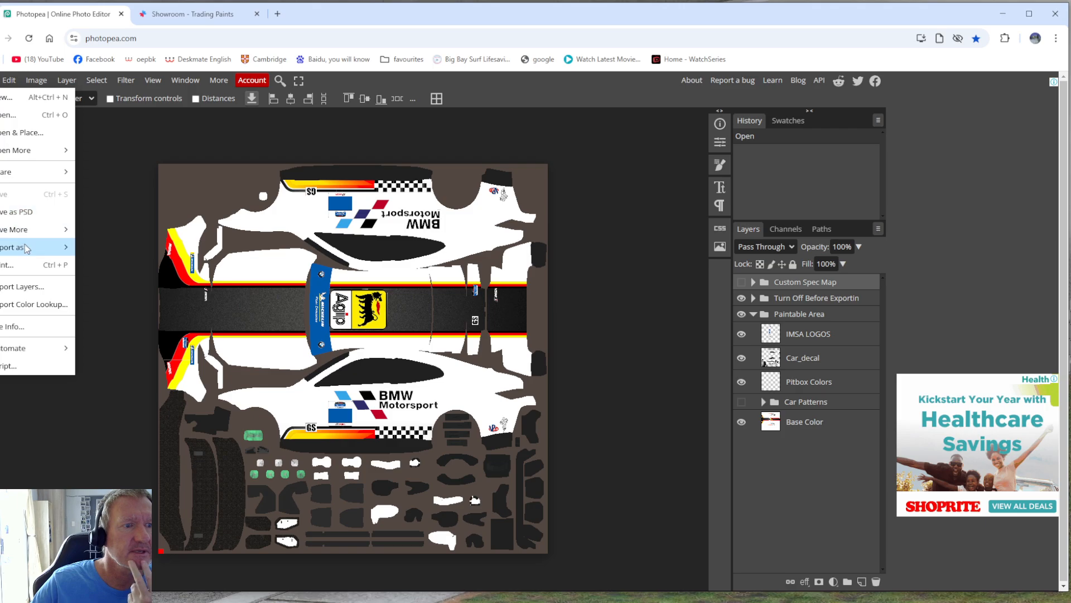
{"action": "mouse_move", "coordinate": [45, 249]}
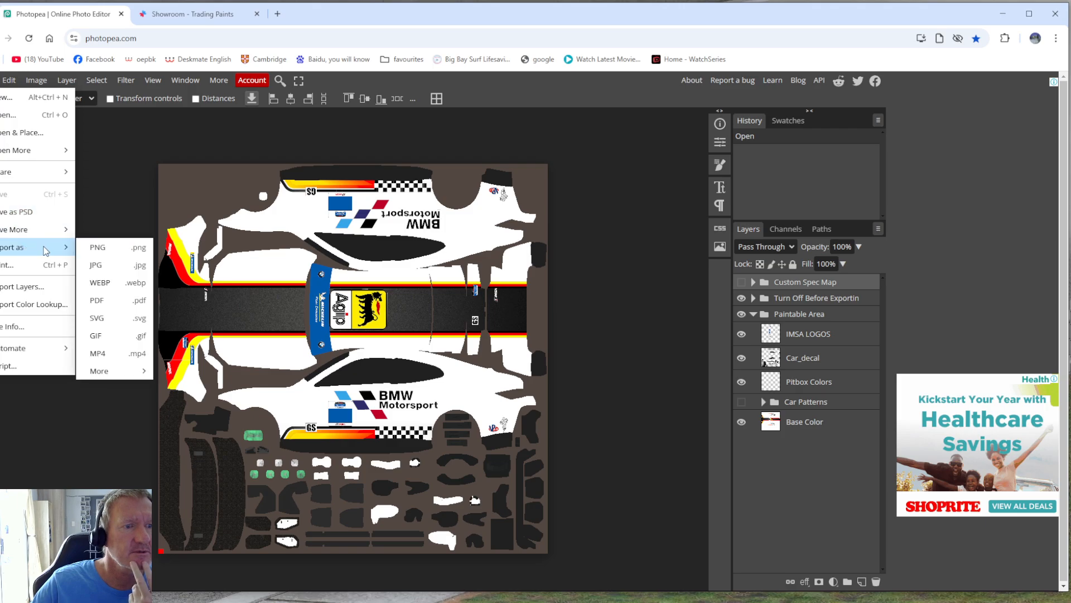
{"action": "left_click", "coordinate": [103, 252]}
{"action": "left_click", "coordinate": [403, 321]}
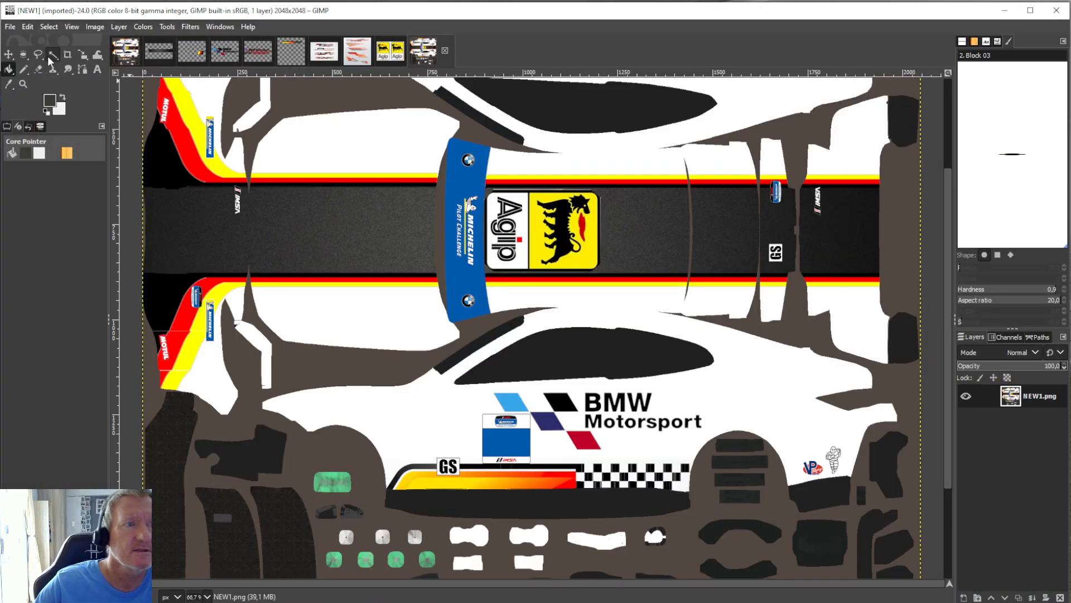
In NEW1.png in GIMP, sample white from the bonnet bodywork and bucket fill the blue windscreen banner with it.
{"action": "left_click", "coordinate": [10, 69]}
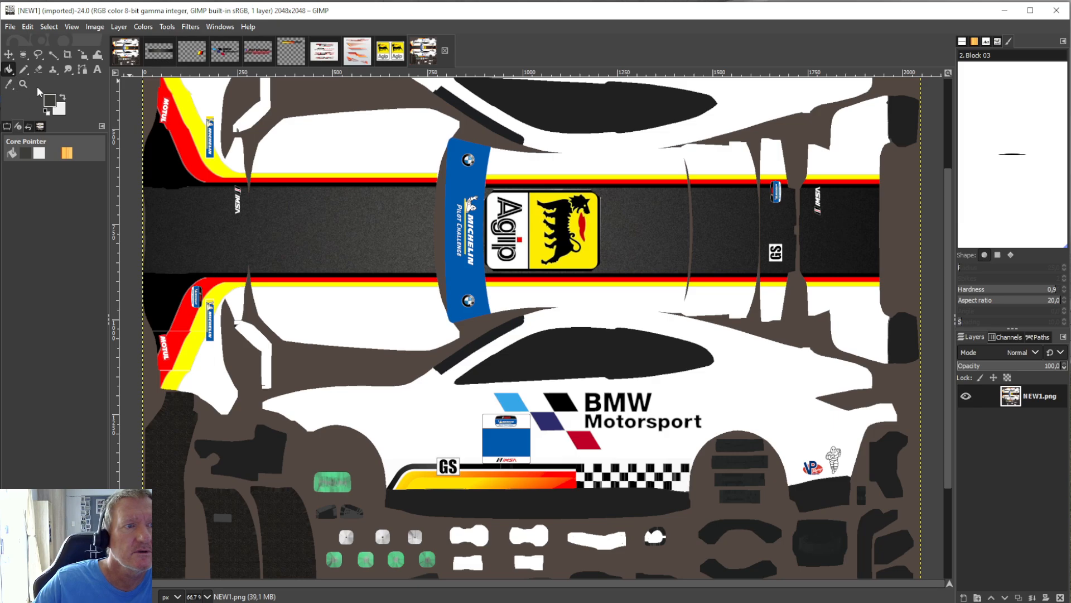
{"action": "left_click", "coordinate": [8, 83]}
{"action": "left_click", "coordinate": [373, 301]}
{"action": "left_click", "coordinate": [10, 69]}
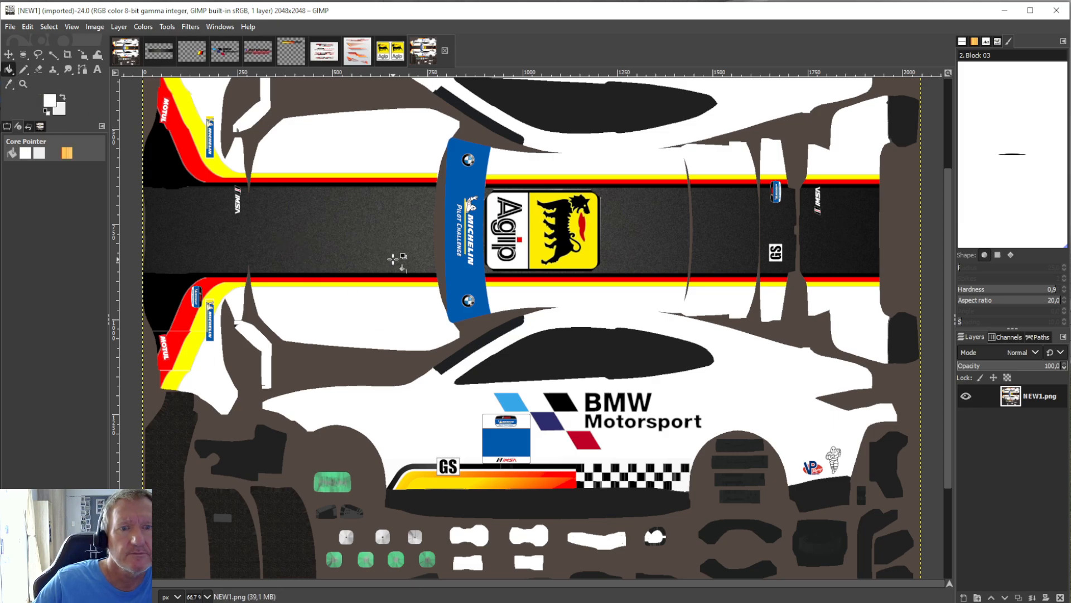
{"action": "left_click", "coordinate": [474, 278]}
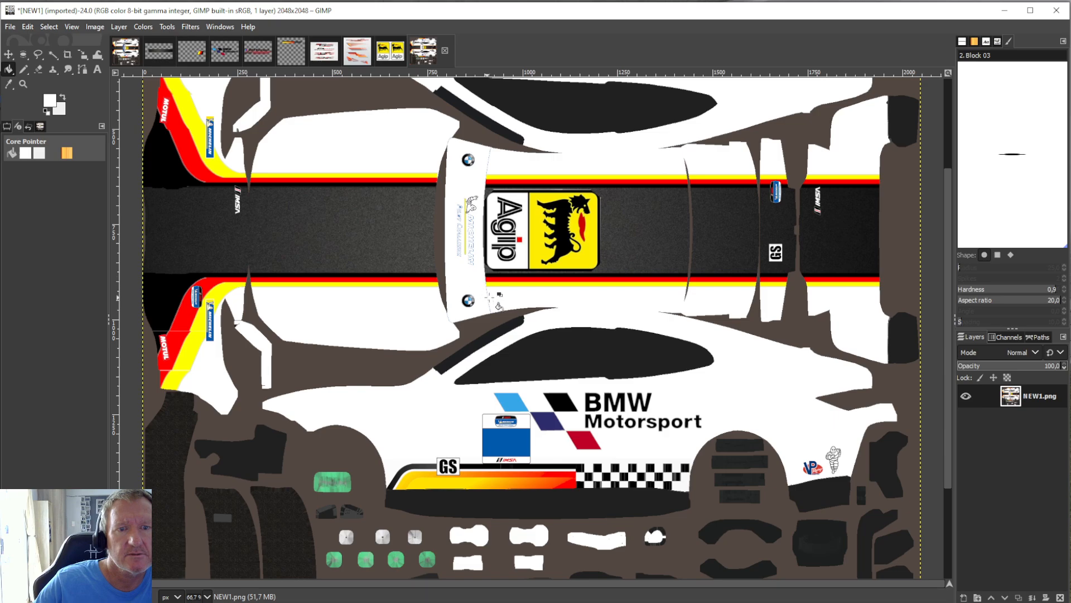
Paint over the BMW roundels and leftover Michelin Pilot Challenge lettering on the windscreen banner in white with the Pencil tool.
{"action": "left_click", "coordinate": [23, 70]}
{"action": "left_click_drag", "start_coordinate": [471, 307], "coordinate": [464, 308]}
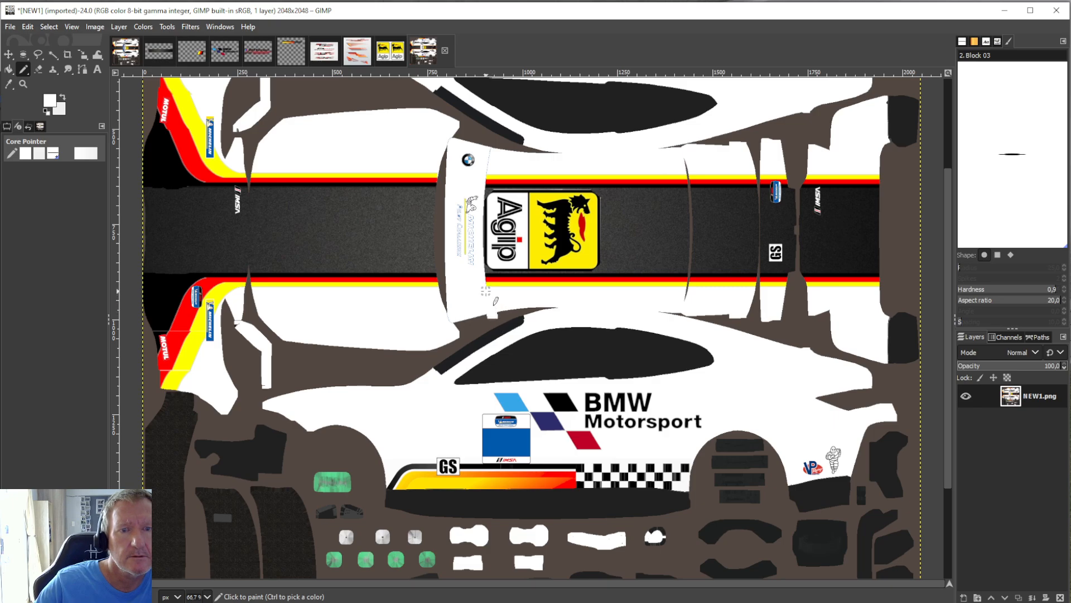
{"action": "left_click_drag", "start_coordinate": [476, 290], "coordinate": [469, 184]}
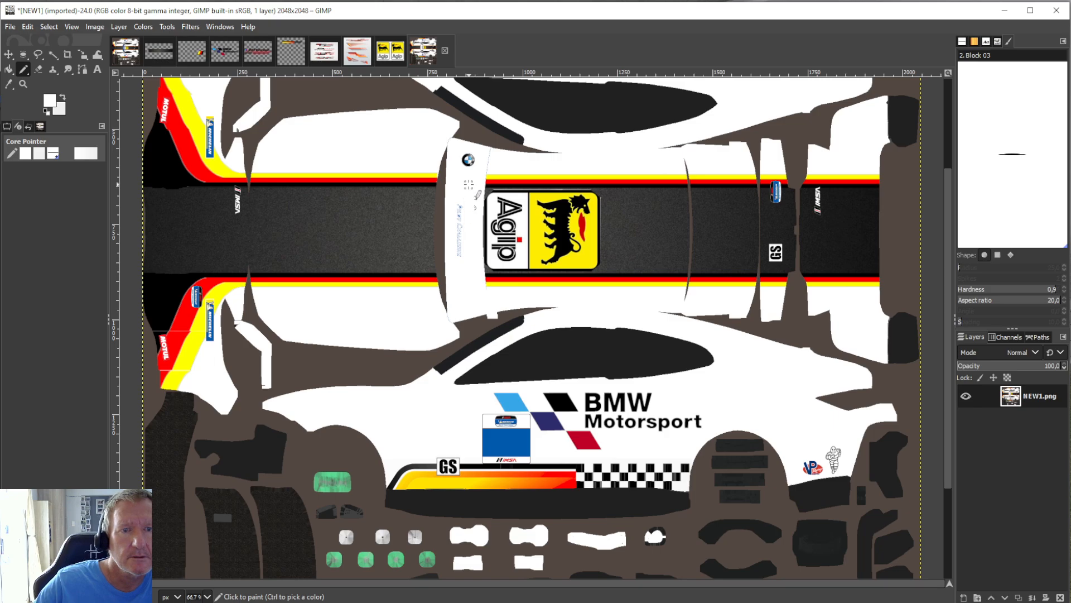
{"action": "mouse_move", "coordinate": [460, 255]}
{"action": "left_mouse_down"}
{"action": "mouse_move", "coordinate": [458, 162]}
{"action": "mouse_move", "coordinate": [463, 151]}
{"action": "mouse_move", "coordinate": [468, 174]}
{"action": "mouse_move", "coordinate": [469, 149]}
{"action": "left_mouse_up"}
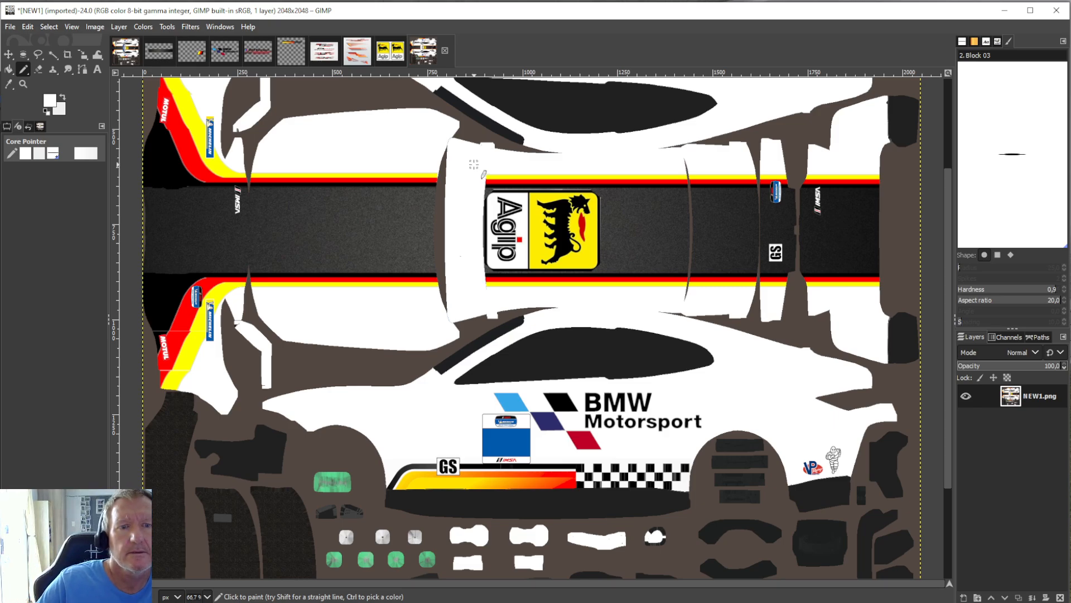
Crop the image to a short section of the black, red and yellow stripe below the Agip logo, and copy it.
{"action": "left_click", "coordinate": [68, 54]}
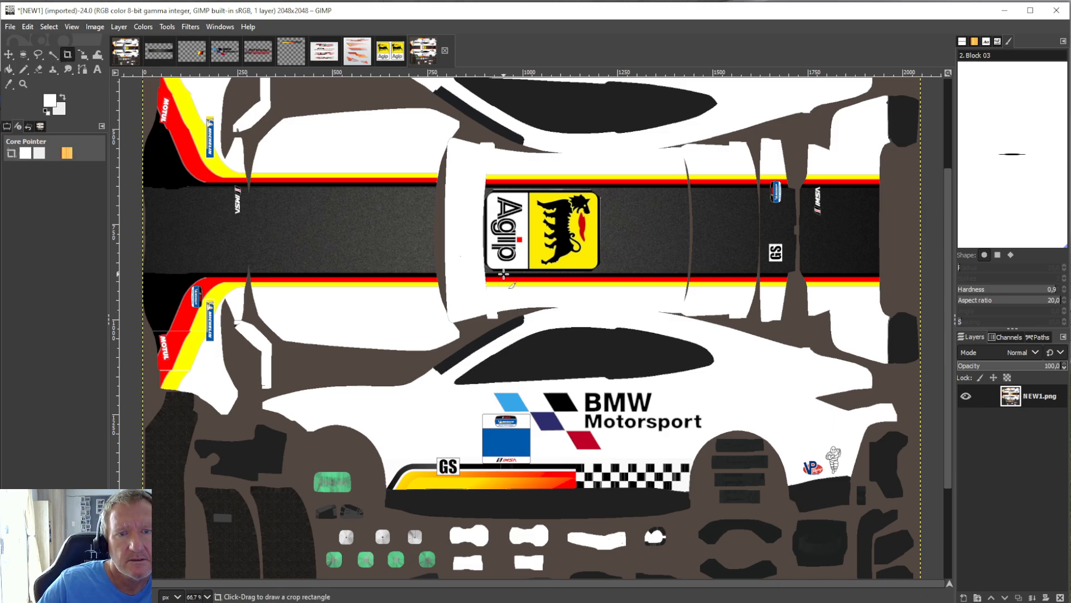
{"action": "left_click_drag", "start_coordinate": [503, 275], "coordinate": [628, 292]}
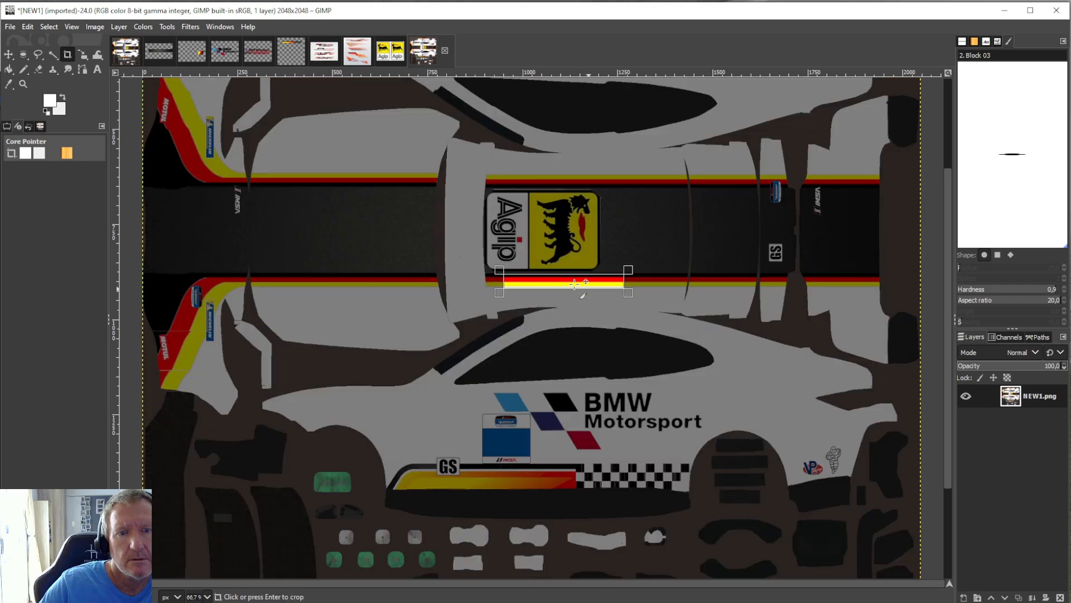
{"action": "left_click", "coordinate": [361, 217]}
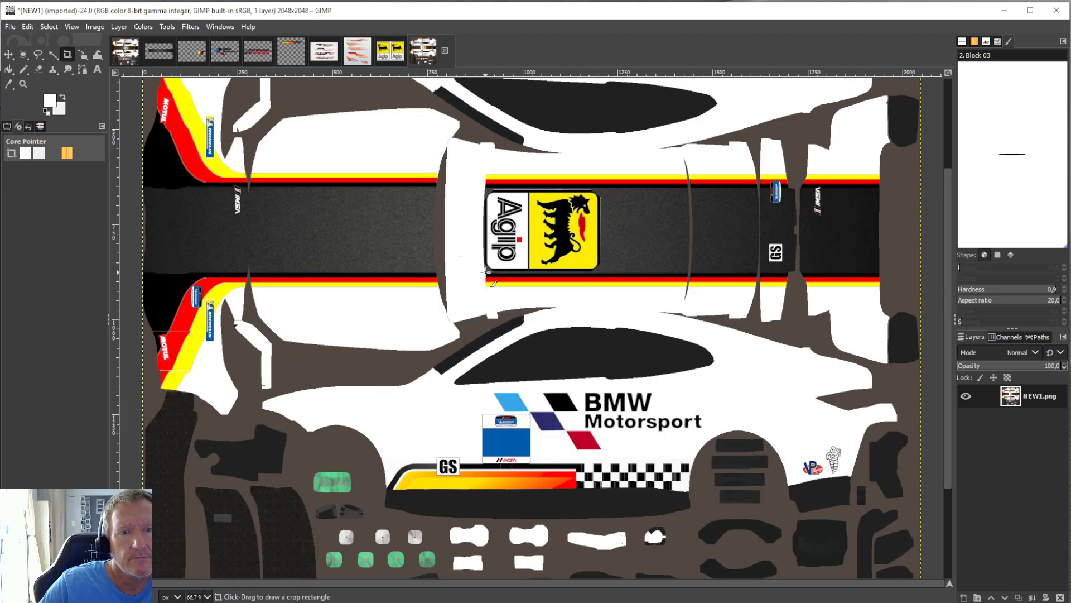
{"action": "left_click_drag", "start_coordinate": [487, 272], "coordinate": [641, 293]}
{"action": "left_click", "coordinate": [611, 281]}
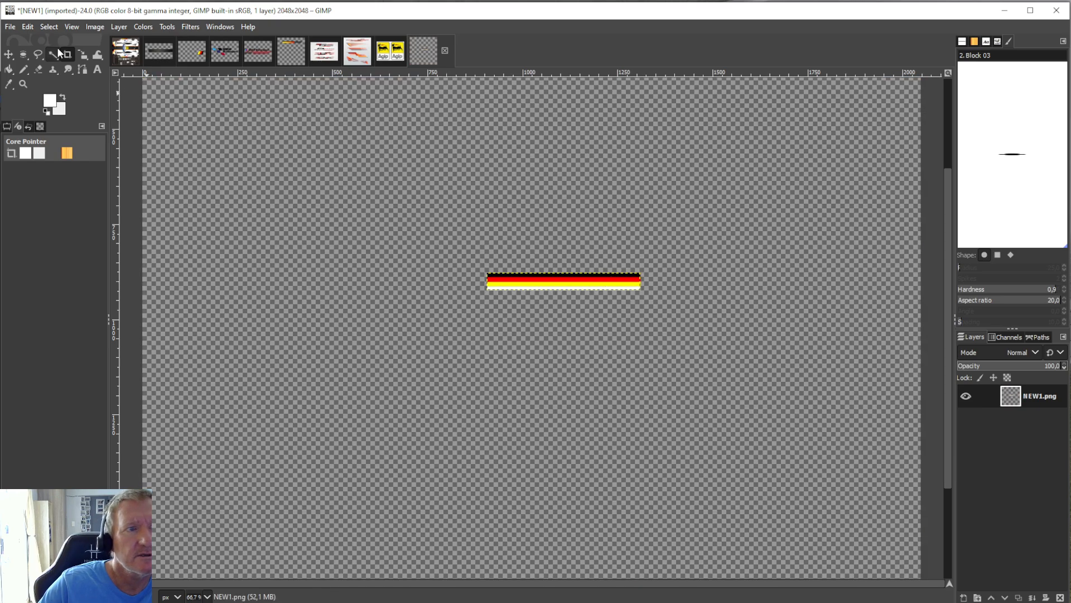
{"action": "left_click", "coordinate": [28, 27]}
{"action": "left_click", "coordinate": [54, 100]}
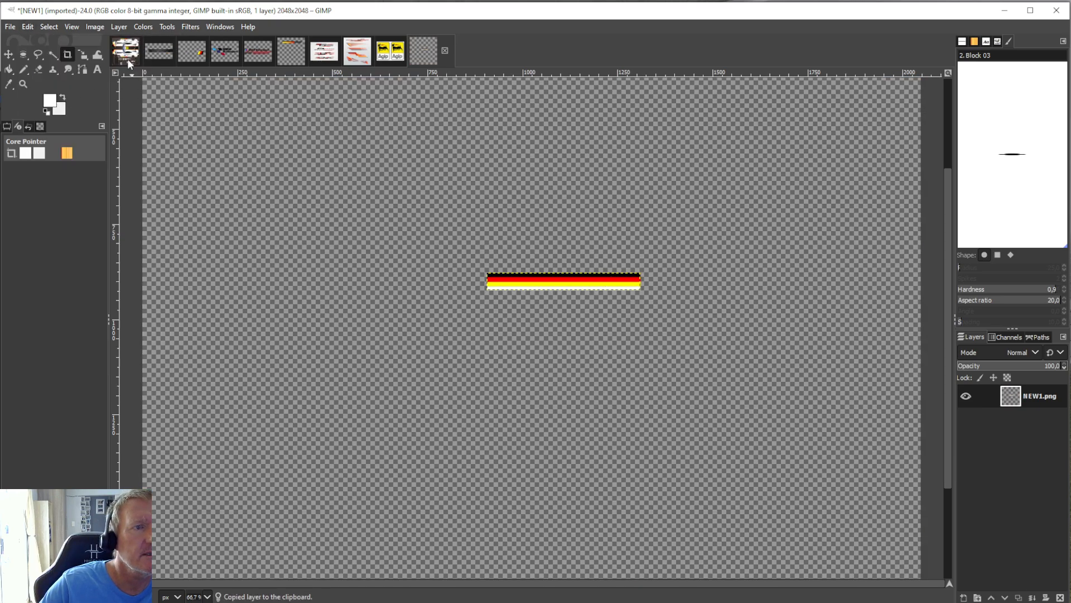
Paste the copied stripe section into NEW1.xcf and start the Scale tool on it.
{"action": "left_click", "coordinate": [126, 52]}
{"action": "left_click", "coordinate": [28, 27]}
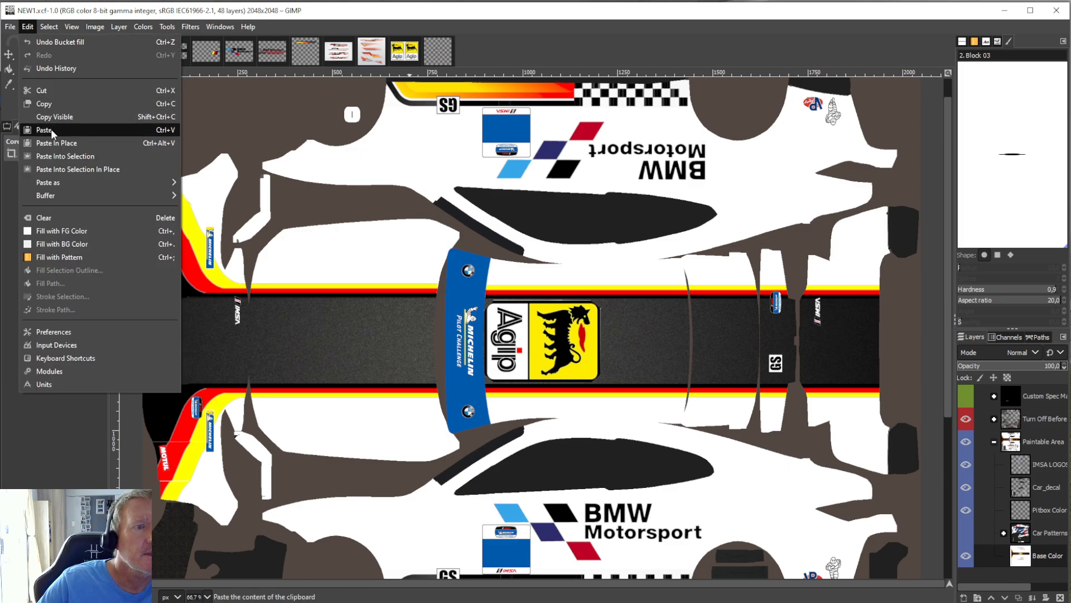
{"action": "left_click", "coordinate": [50, 130]}
{"action": "left_click", "coordinate": [168, 27]}
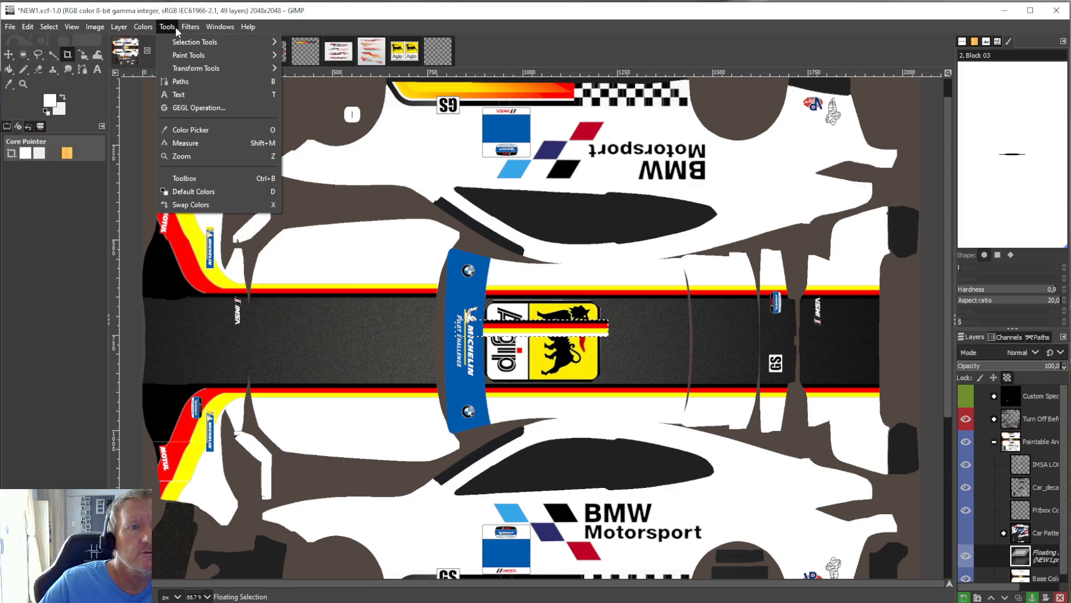
{"action": "left_click", "coordinate": [321, 114]}
{"action": "left_click", "coordinate": [536, 332]}
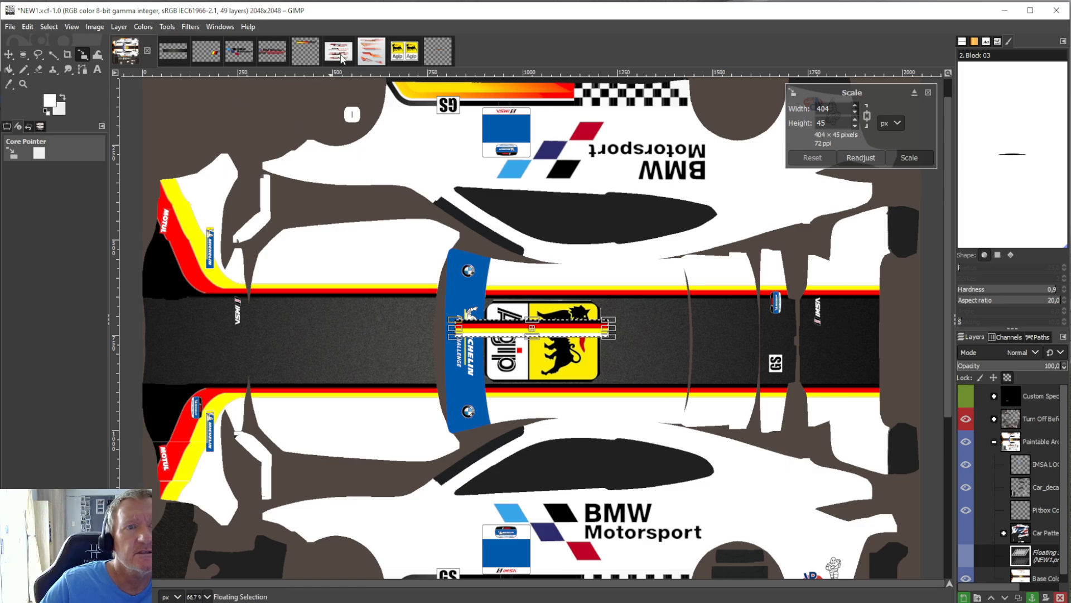
Return to NEW1.png and undo the crop.
{"action": "left_click", "coordinate": [438, 50]}
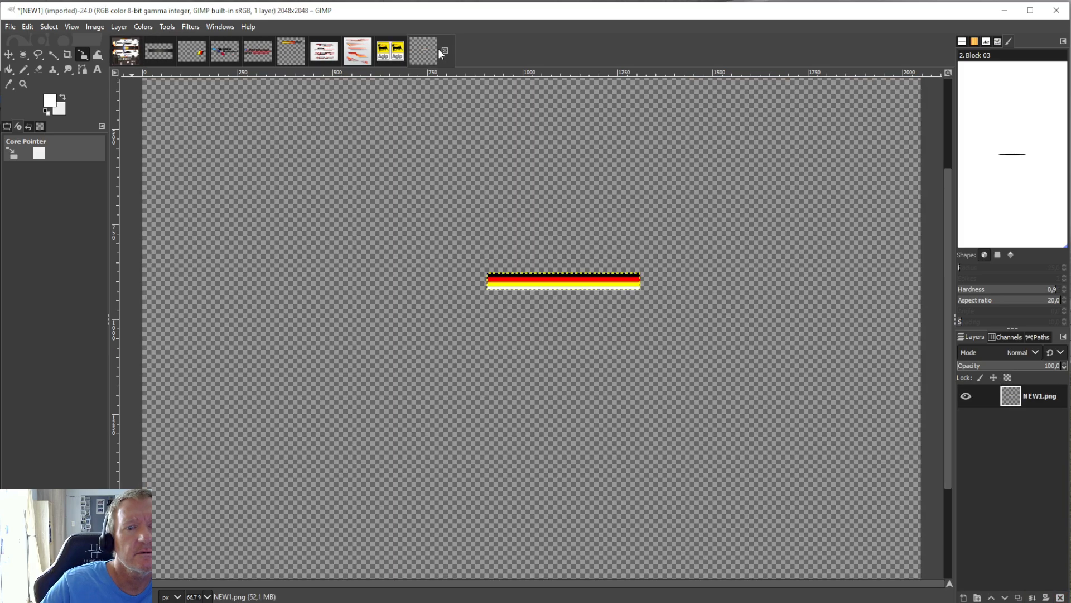
{"action": "left_click", "coordinate": [25, 25]}
{"action": "left_click", "coordinate": [37, 40]}
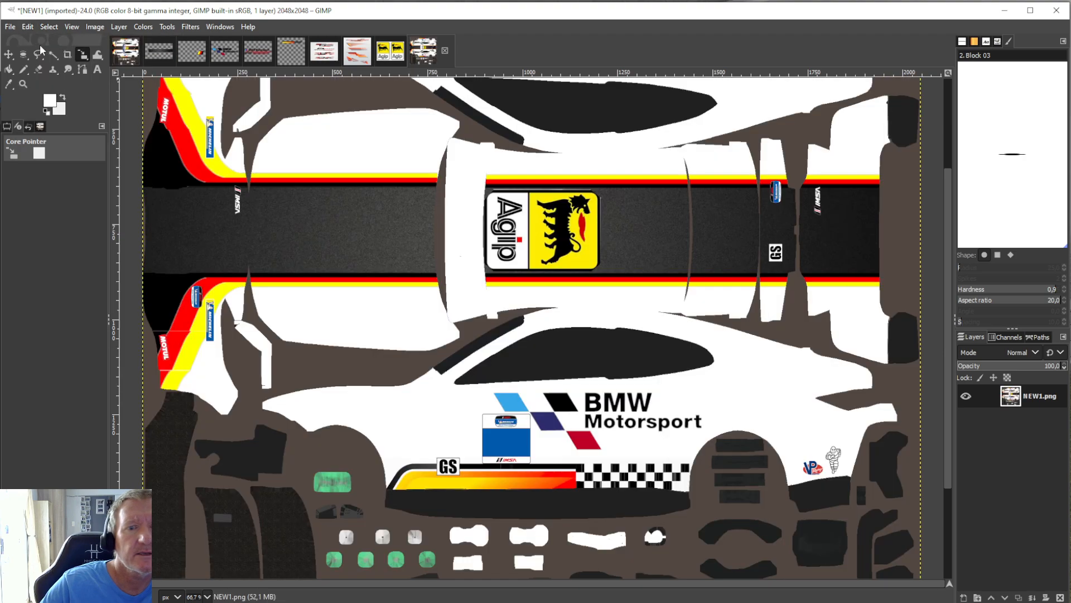
Paste the stripe section and place it across the lower part of the white windscreen banner, in line with the adjoining stripes.
{"action": "left_click", "coordinate": [30, 27]}
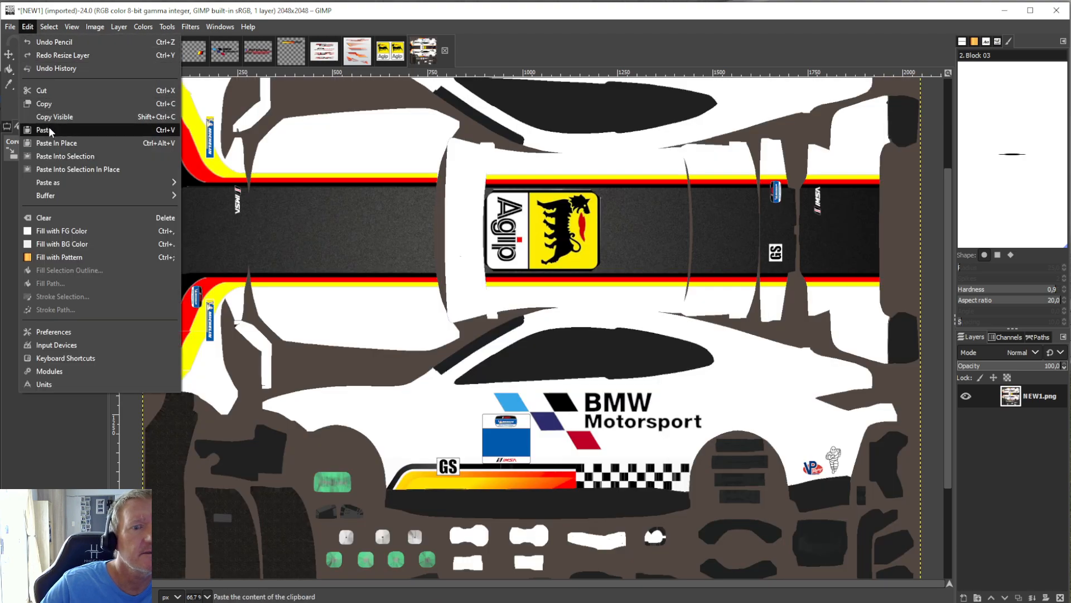
{"action": "left_click", "coordinate": [49, 129]}
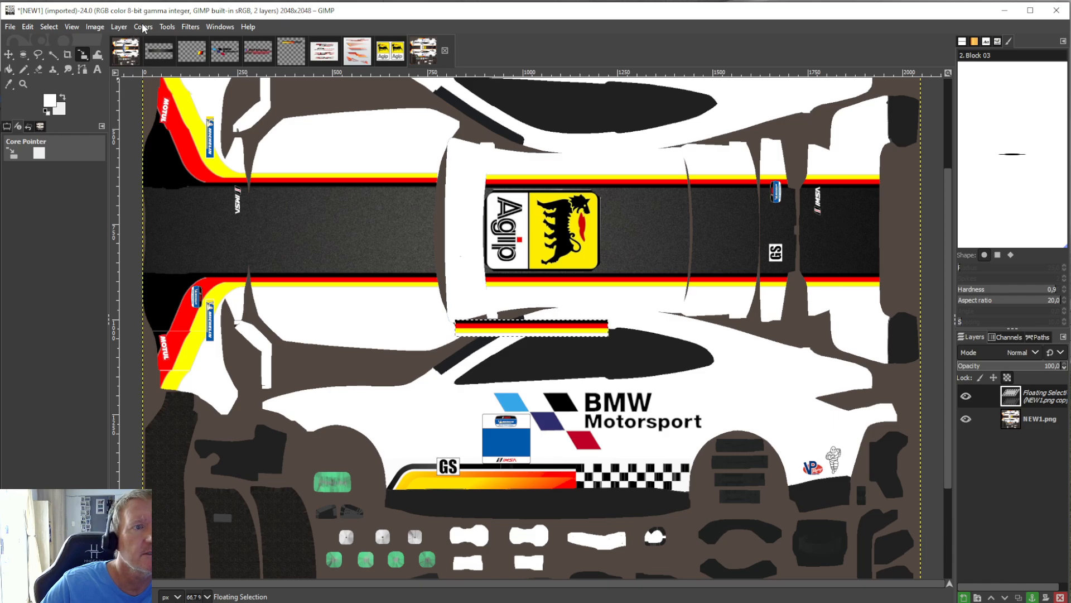
{"action": "left_click", "coordinate": [165, 26]}
{"action": "mouse_move", "coordinate": [195, 68]}
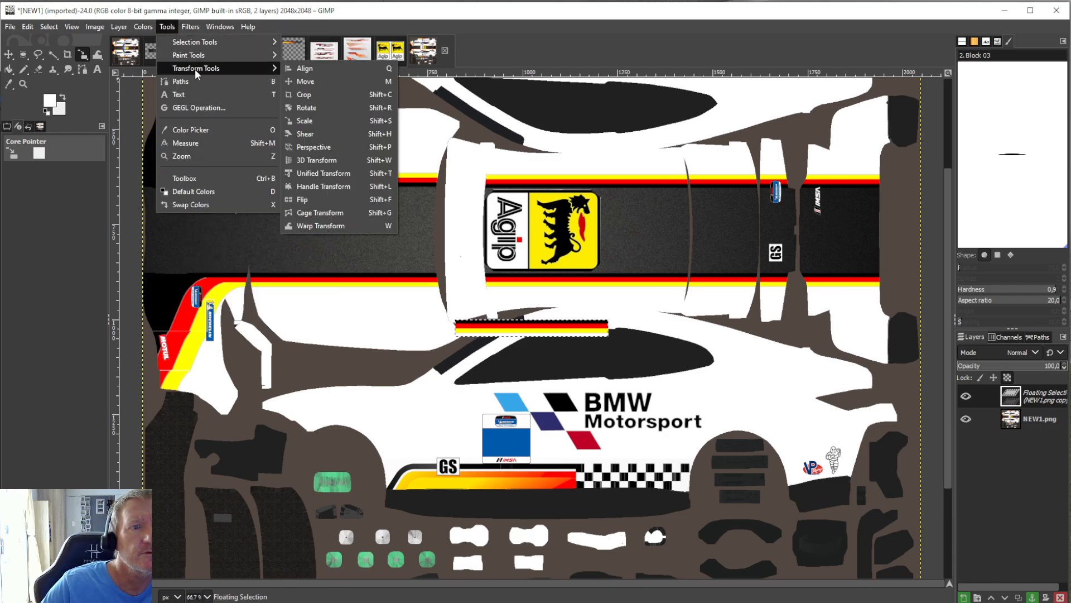
{"action": "left_click", "coordinate": [304, 121]}
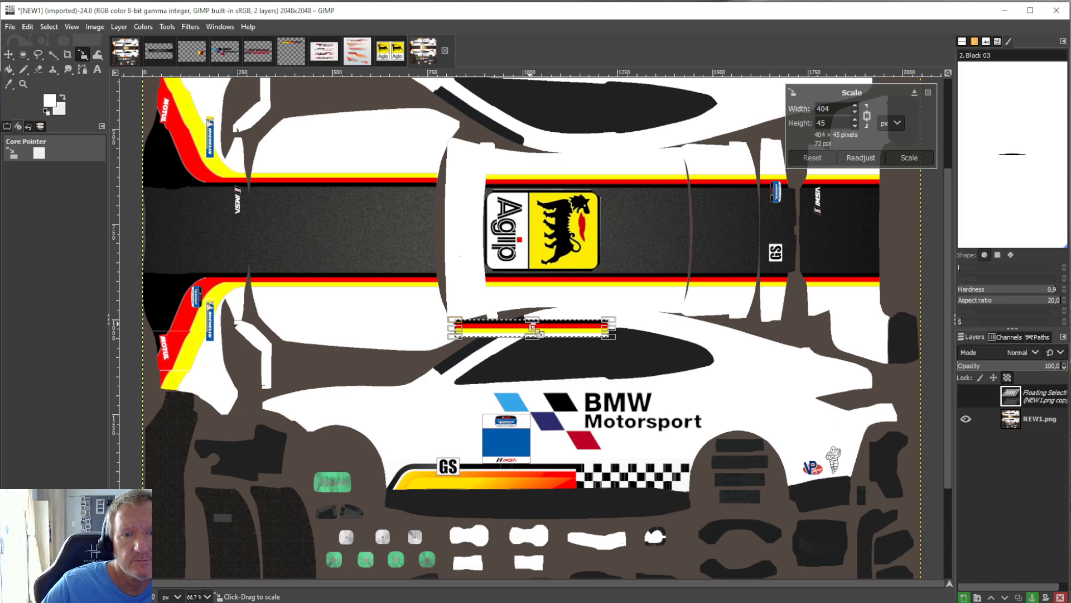
{"action": "left_click_drag", "start_coordinate": [541, 339], "coordinate": [483, 294]}
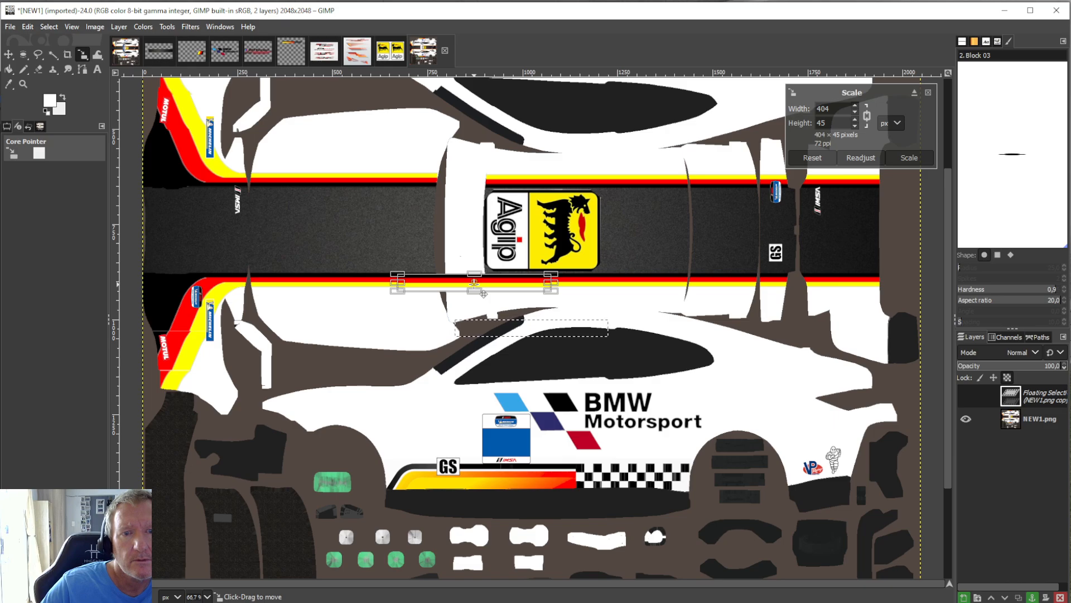
{"action": "left_click", "coordinate": [13, 72]}
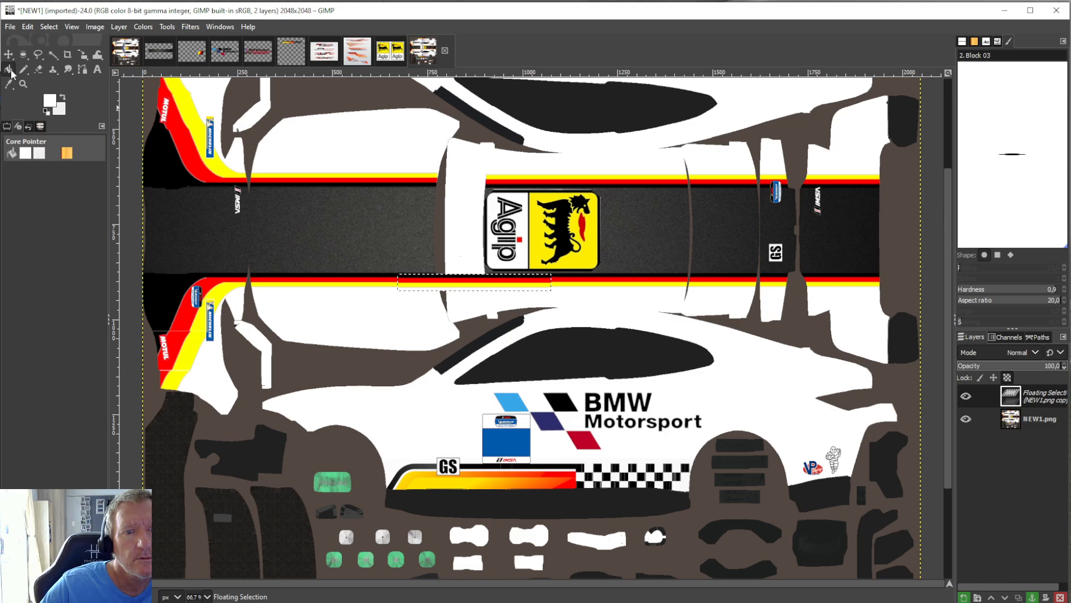
Try anchoring the pasted stripe section to the NEW1.png layer, and undo the anchoring.
{"action": "right_click", "coordinate": [1005, 393]}
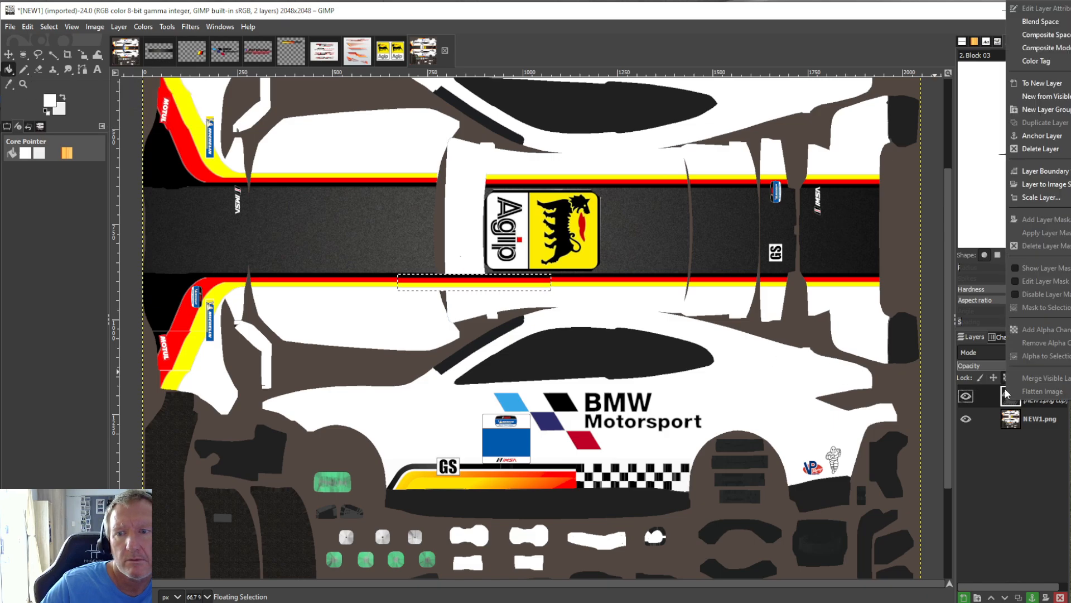
{"action": "left_click", "coordinate": [1041, 135]}
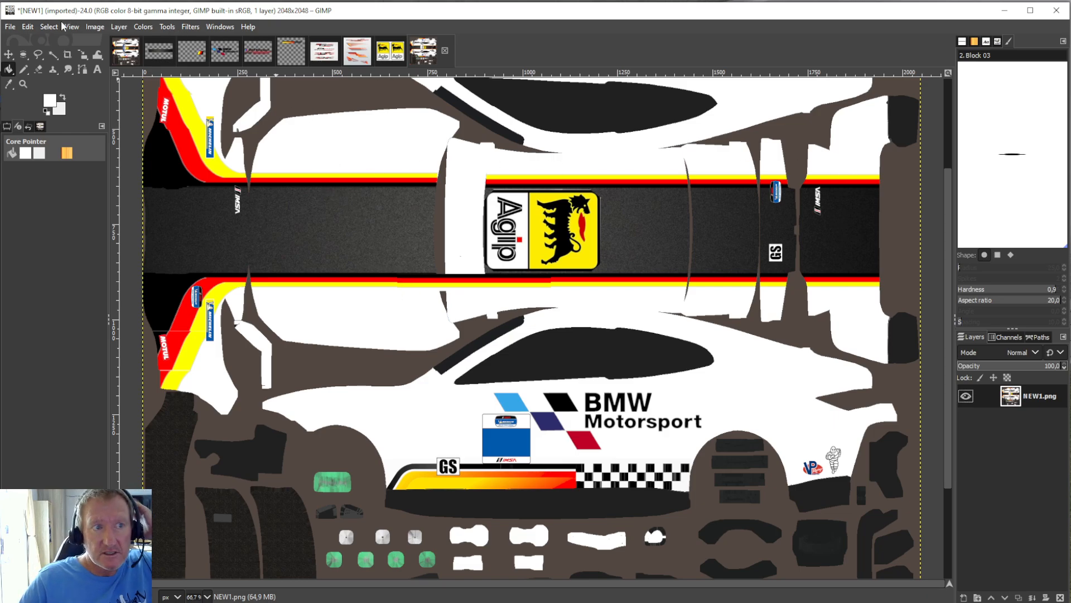
{"action": "left_click", "coordinate": [31, 27]}
{"action": "left_click", "coordinate": [50, 42]}
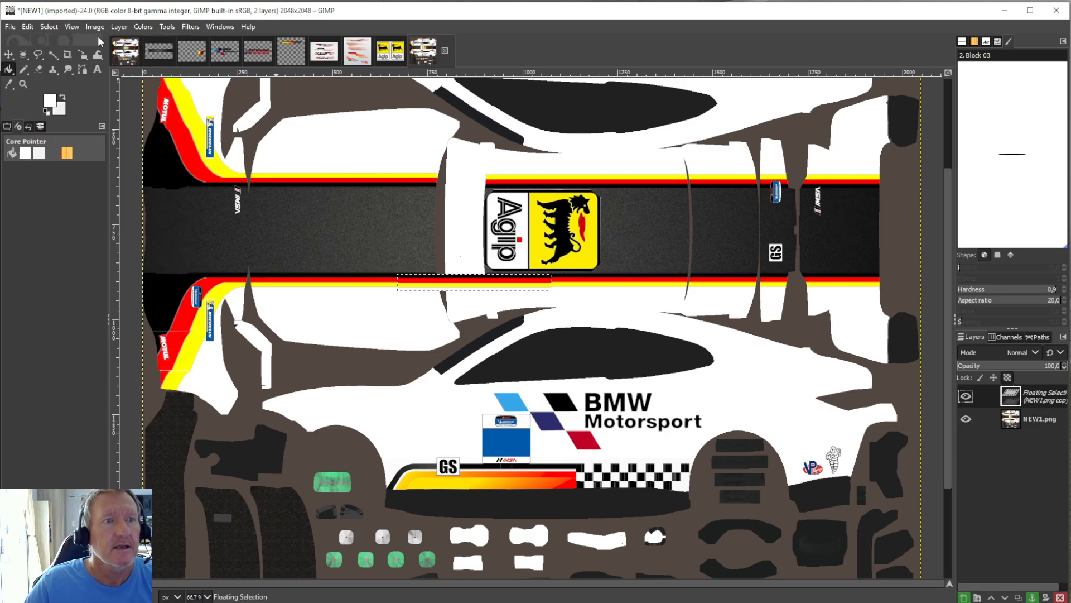
Fine-tune the position of the lower stripe section on the windscreen banner with the Scale tool and anchor it to the NEW1.png layer.
{"action": "left_click", "coordinate": [167, 27]}
{"action": "mouse_move", "coordinate": [190, 68]}
{"action": "left_click", "coordinate": [310, 117]}
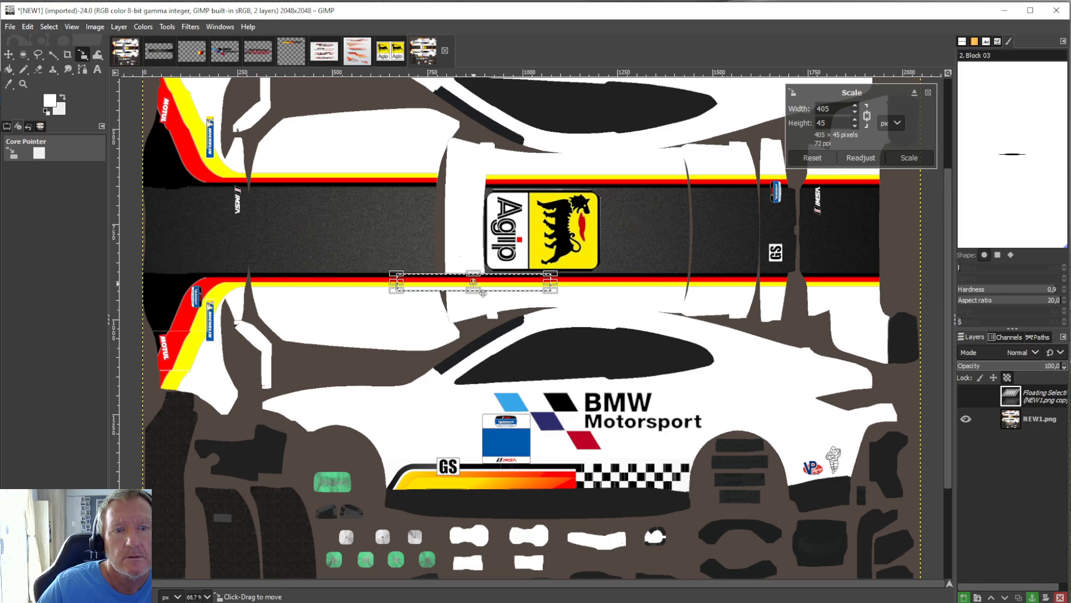
{"action": "left_click", "coordinate": [8, 70]}
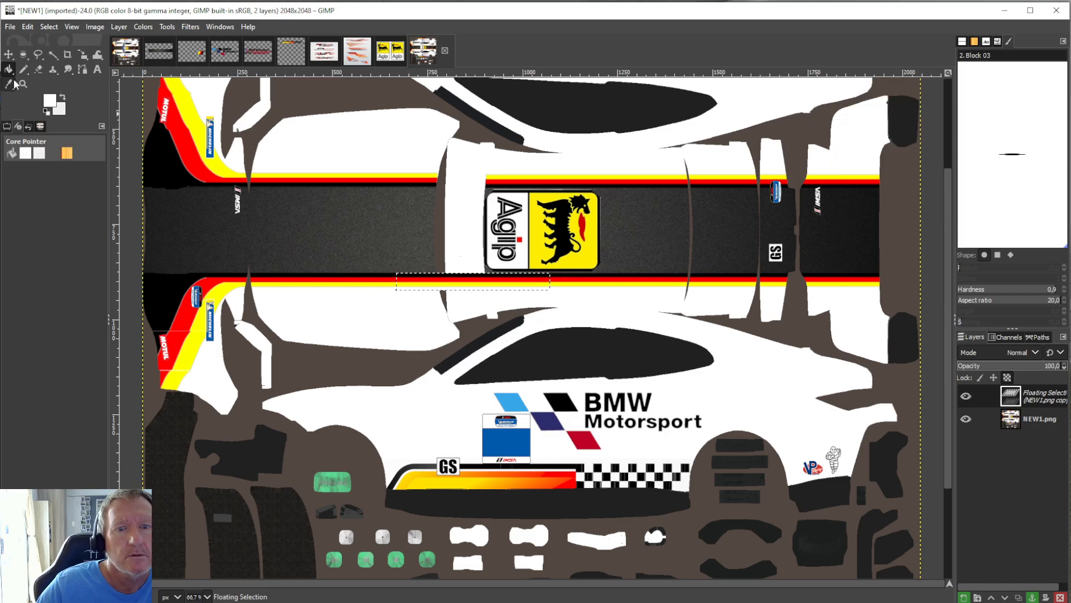
{"action": "right_click", "coordinate": [1023, 397]}
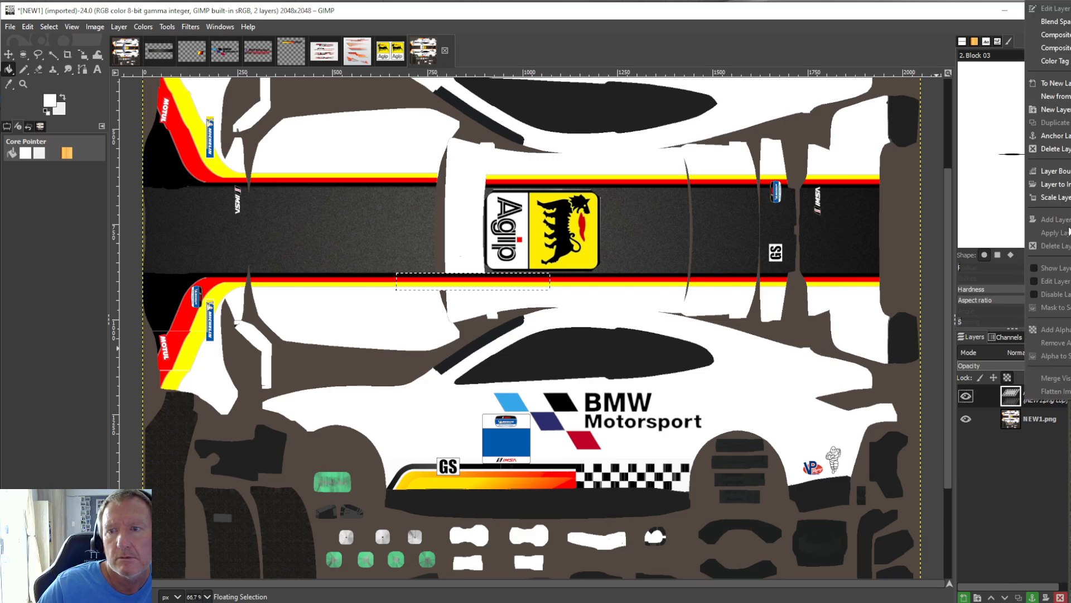
{"action": "left_click", "coordinate": [1063, 139]}
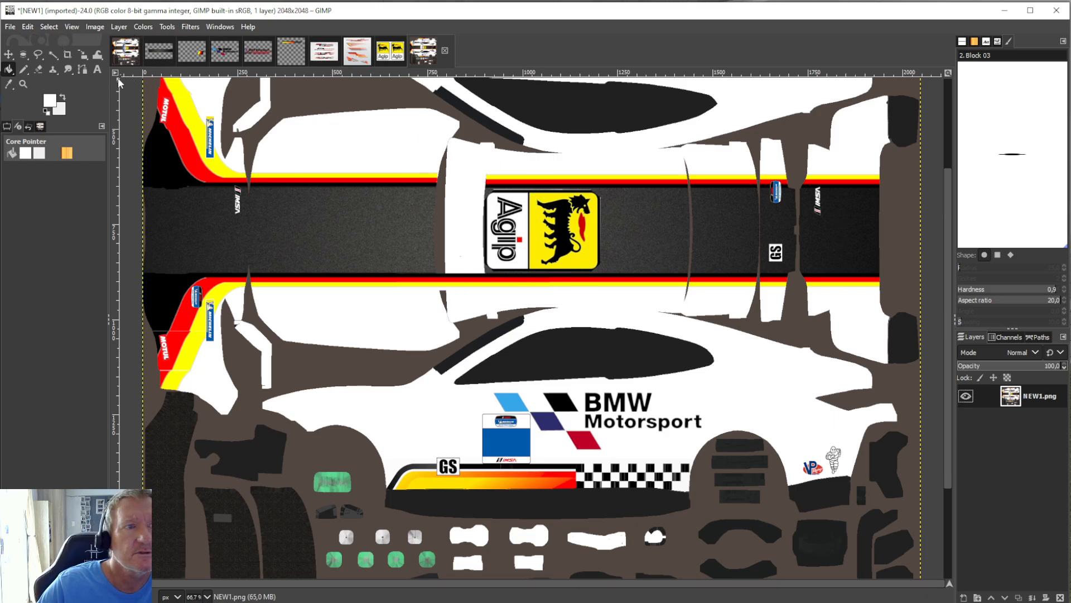
Crop to a section of the upper stripes above the Agip logo, about 224 × 57 px, copy it, and undo the crop.
{"action": "left_click", "coordinate": [67, 55]}
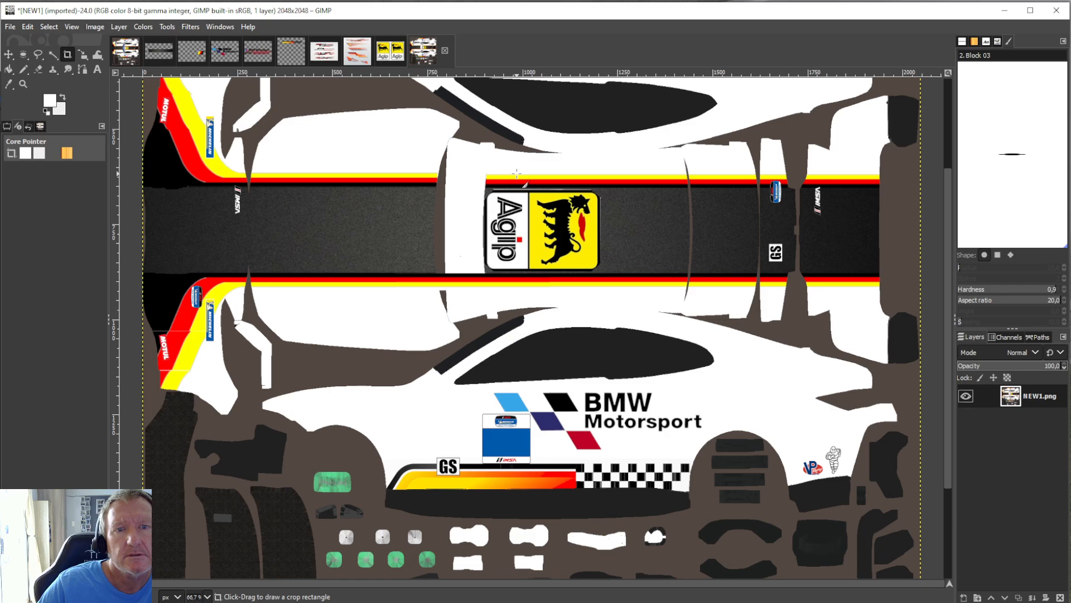
{"action": "left_click_drag", "start_coordinate": [516, 173], "coordinate": [579, 190]}
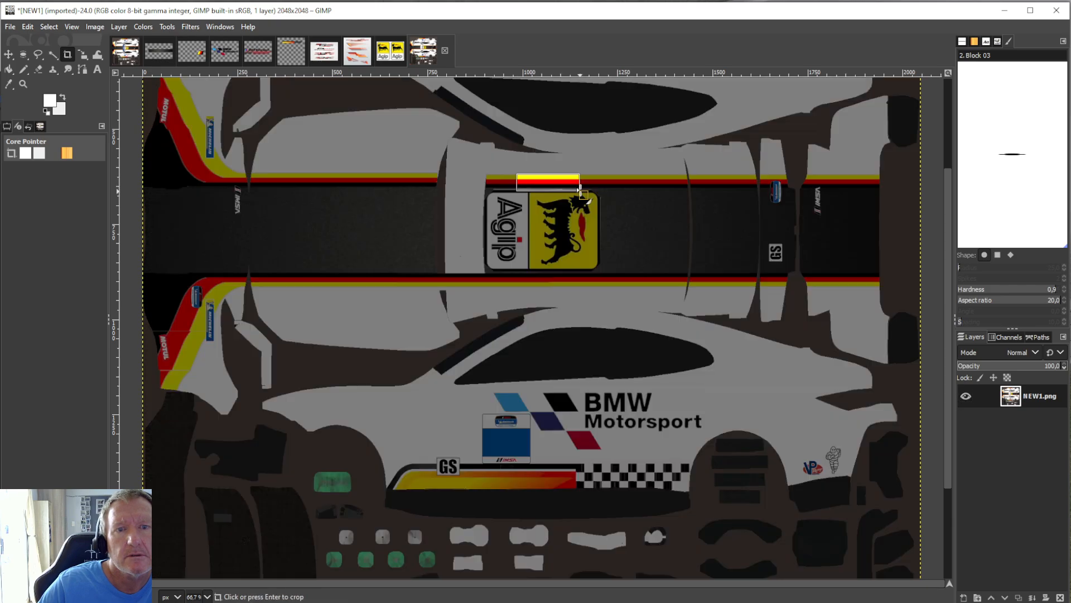
{"action": "left_click", "coordinate": [516, 160]}
{"action": "left_click_drag", "start_coordinate": [522, 167], "coordinate": [605, 191]}
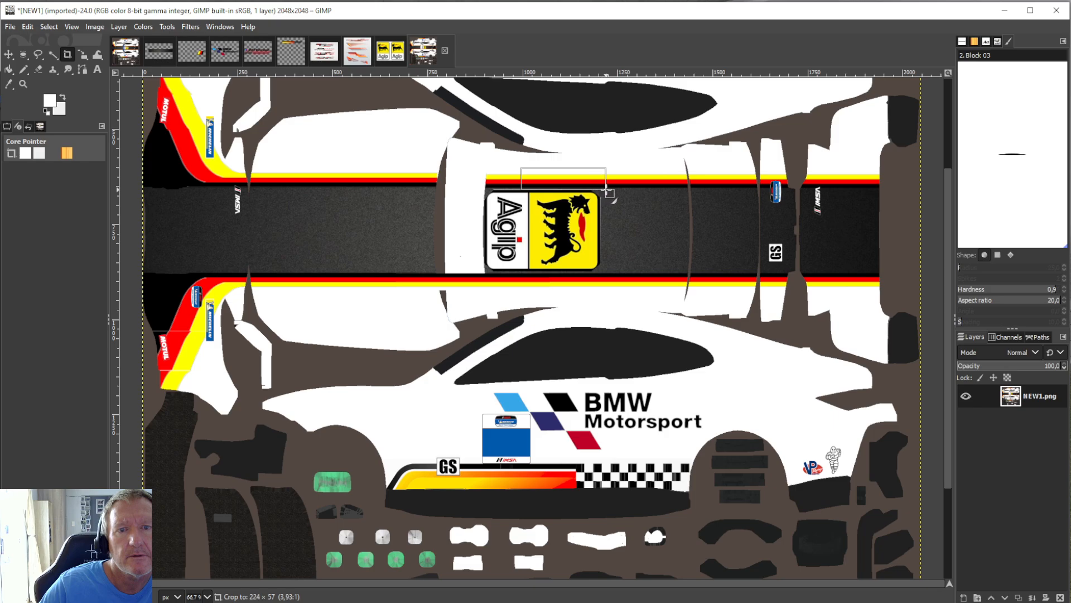
{"action": "key", "text": "Return"}
{"action": "left_click", "coordinate": [28, 26]}
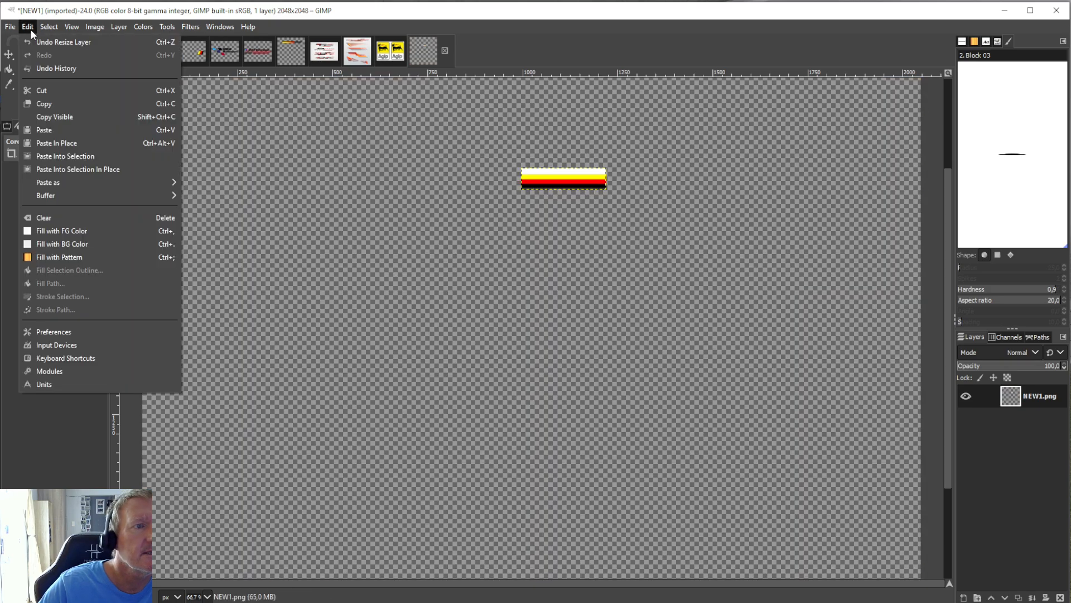
{"action": "left_click", "coordinate": [59, 101]}
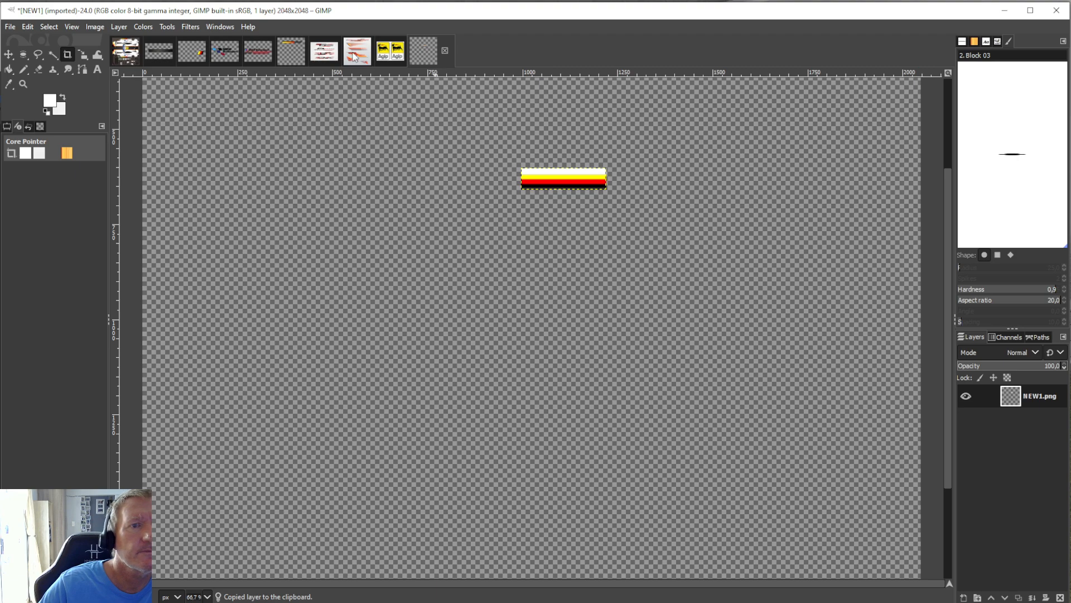
{"action": "left_click", "coordinate": [29, 26]}
{"action": "left_click", "coordinate": [46, 45]}
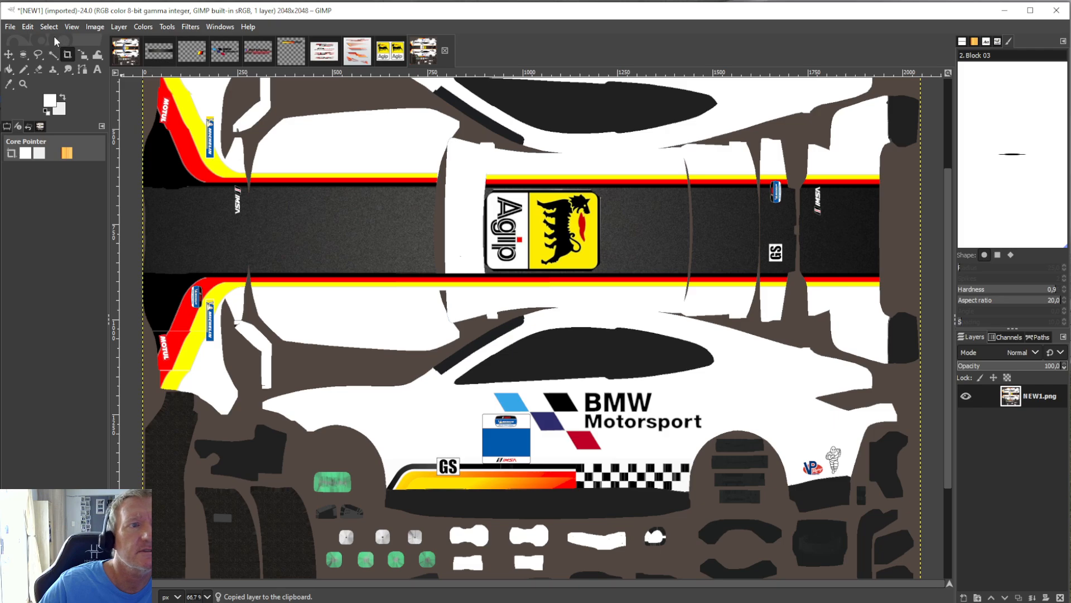
Paste the copied stripe section and place it across the upper part of the white windscreen banner, in line with the adjoining stripes.
{"action": "left_click", "coordinate": [27, 26]}
{"action": "left_click", "coordinate": [56, 128]}
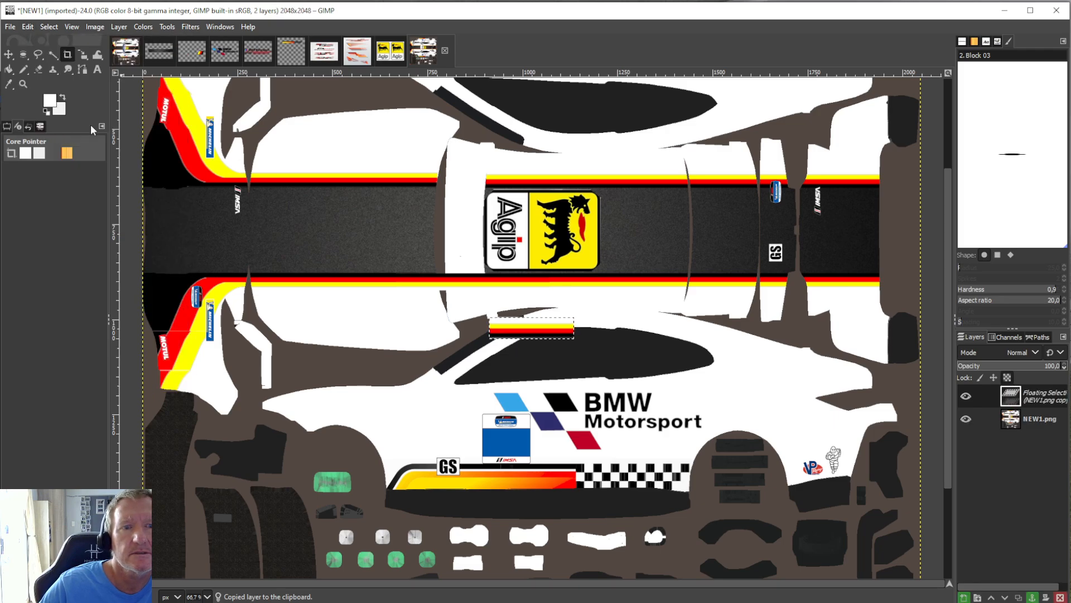
{"action": "left_click", "coordinate": [167, 26]}
{"action": "mouse_move", "coordinate": [209, 65]}
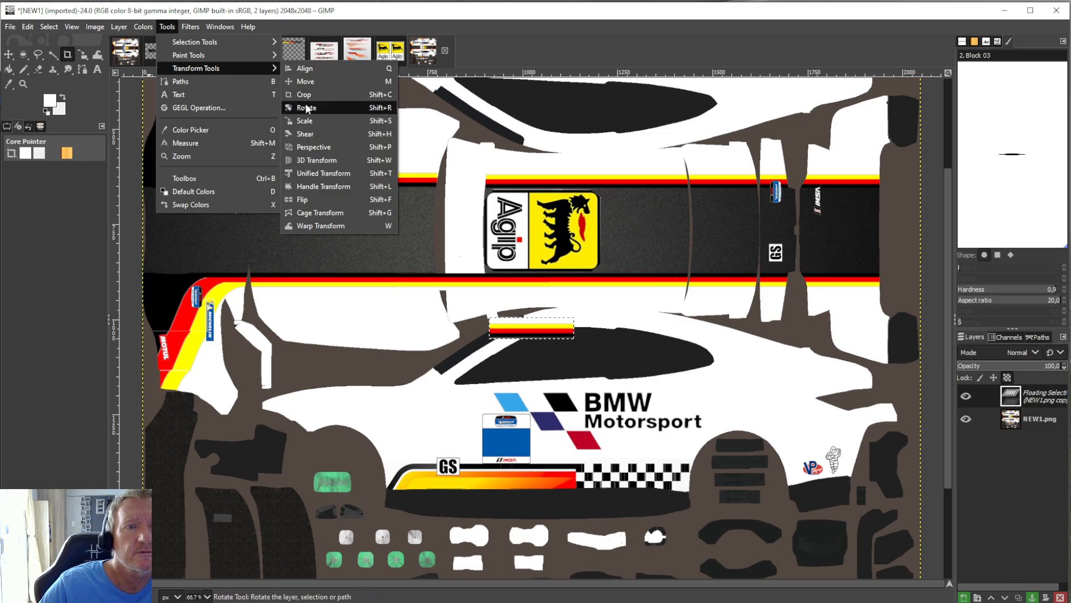
{"action": "left_click", "coordinate": [306, 103]}
{"action": "left_click_drag", "start_coordinate": [543, 337], "coordinate": [472, 185]}
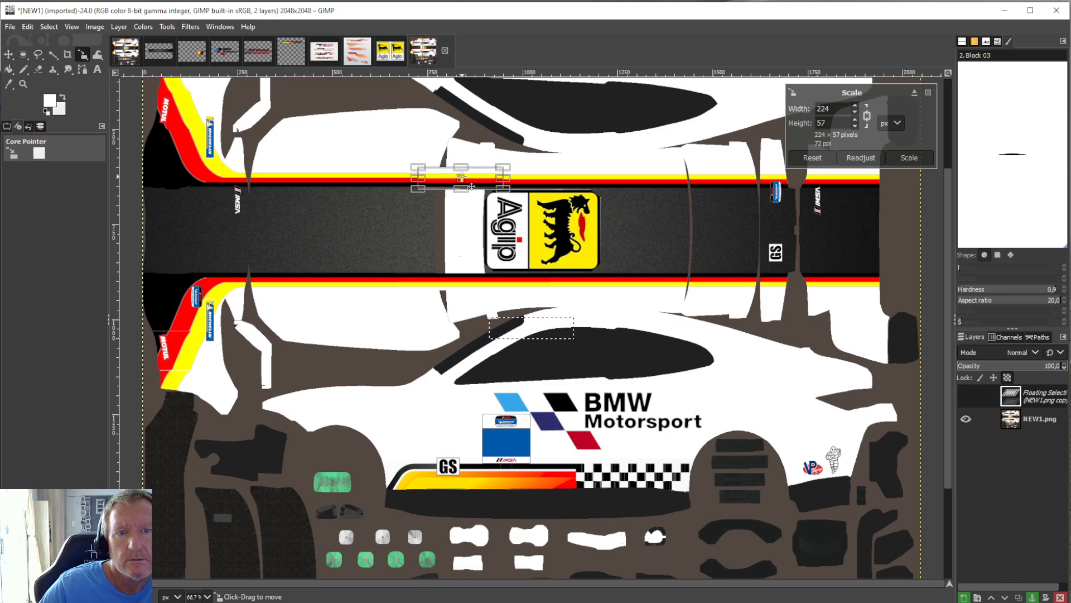
{"action": "left_click", "coordinate": [10, 70]}
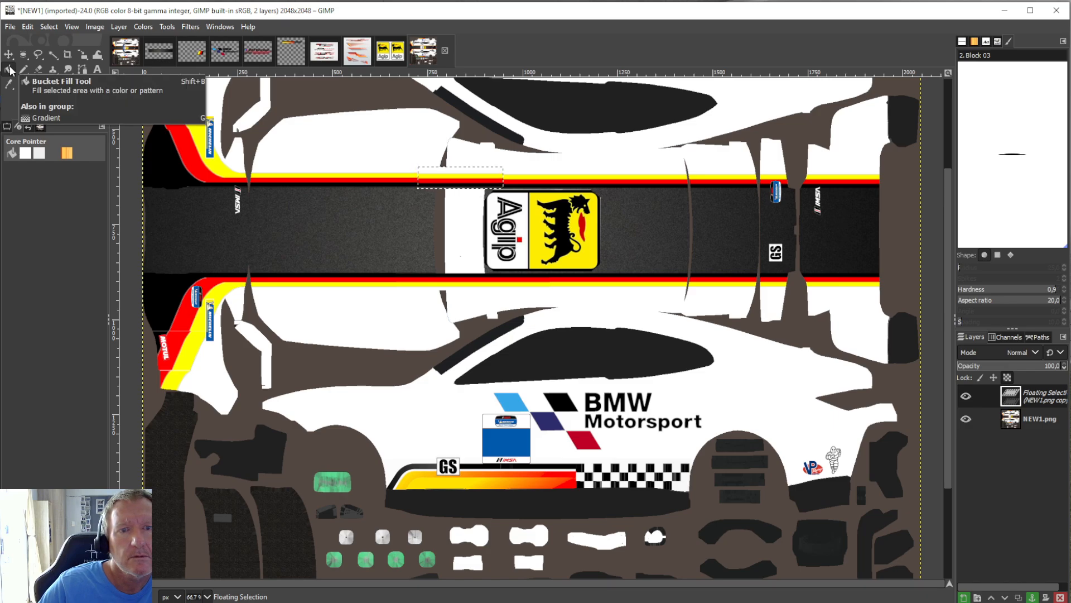
Nudge the pasted upper stripe section slightly downward, try anchoring it to the NEW1.png layer, and undo the anchoring.
{"action": "left_click", "coordinate": [167, 26]}
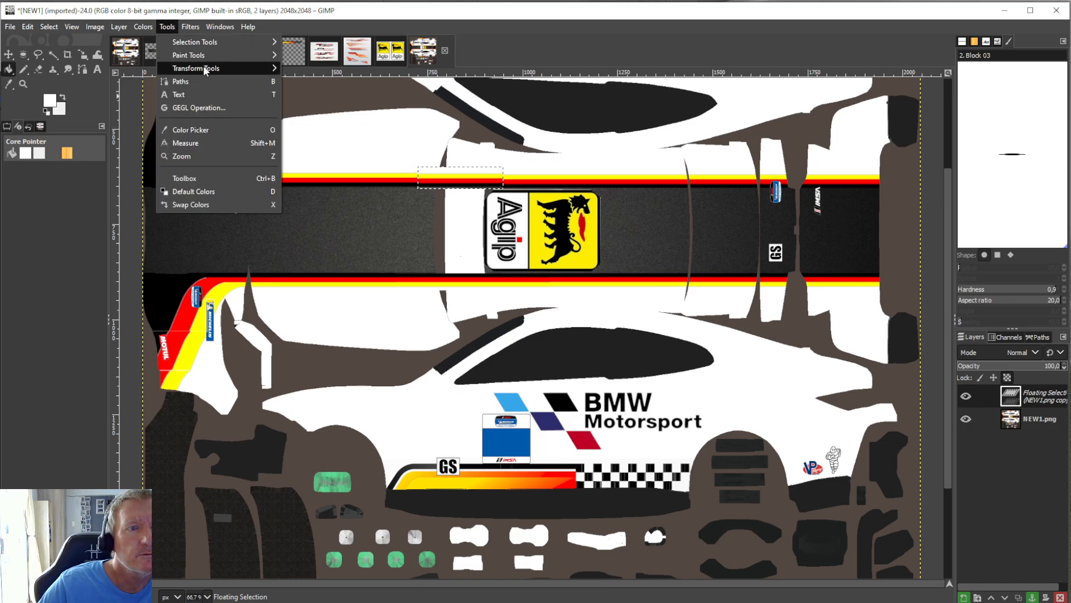
{"action": "mouse_move", "coordinate": [206, 68]}
{"action": "left_click", "coordinate": [306, 121]}
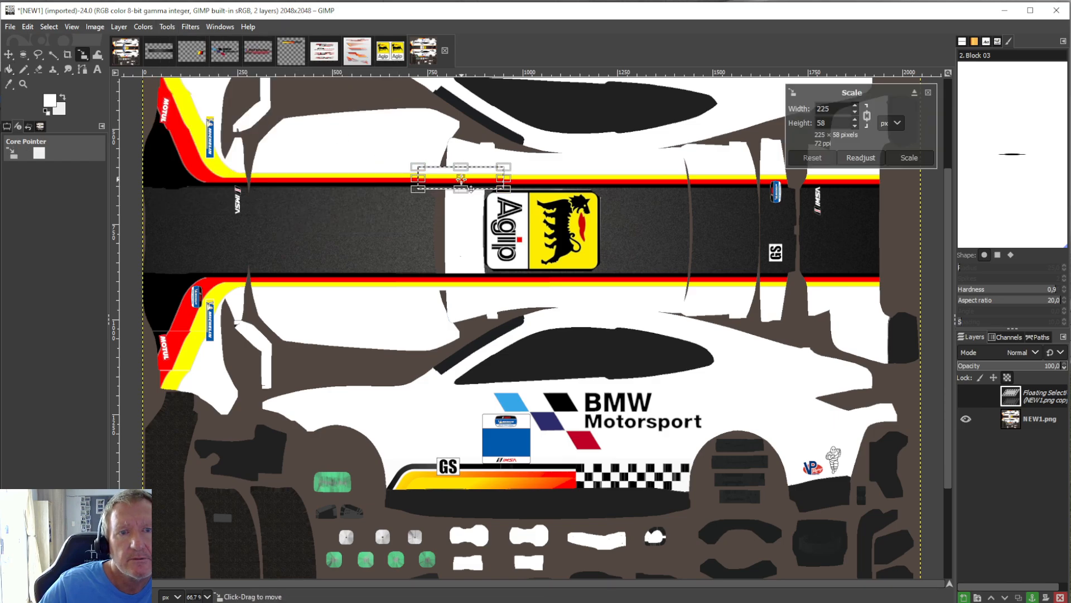
{"action": "left_click", "coordinate": [8, 69]}
{"action": "right_click", "coordinate": [1024, 386]}
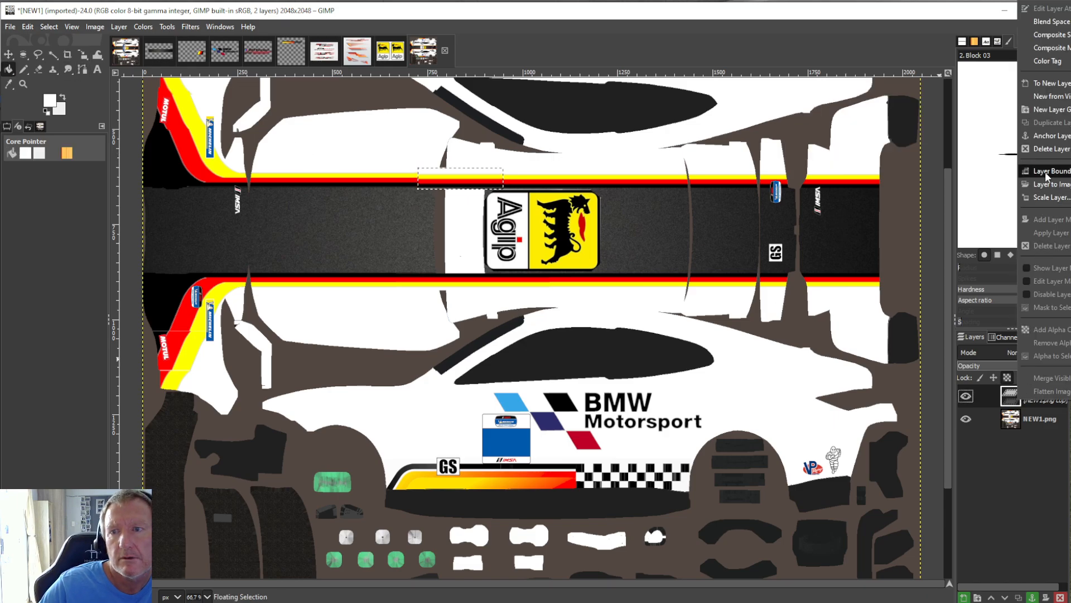
{"action": "left_click", "coordinate": [1051, 135]}
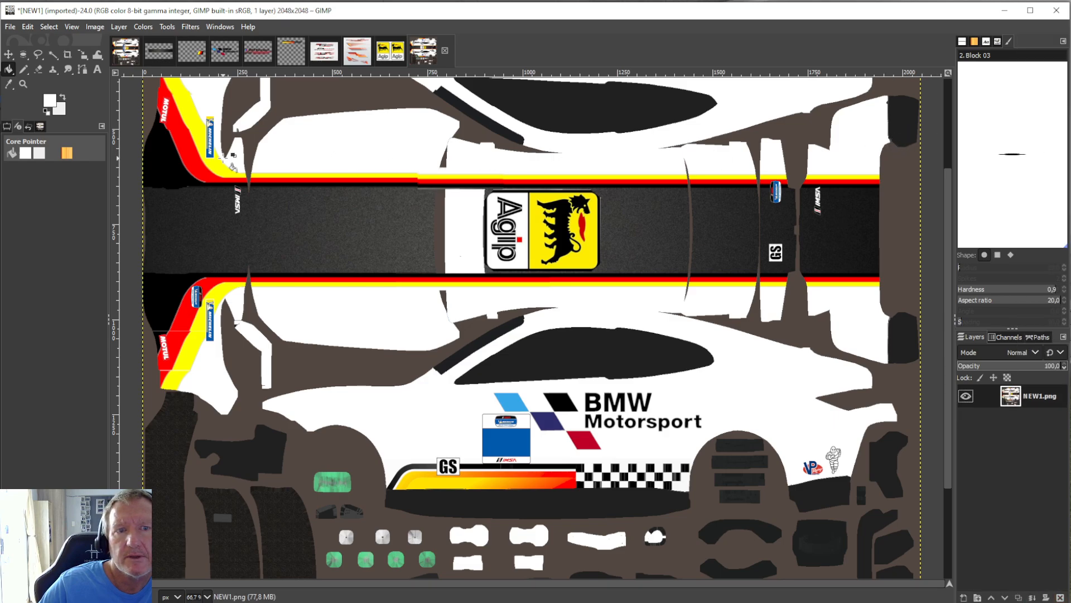
{"action": "left_click", "coordinate": [26, 28]}
{"action": "left_click", "coordinate": [75, 40]}
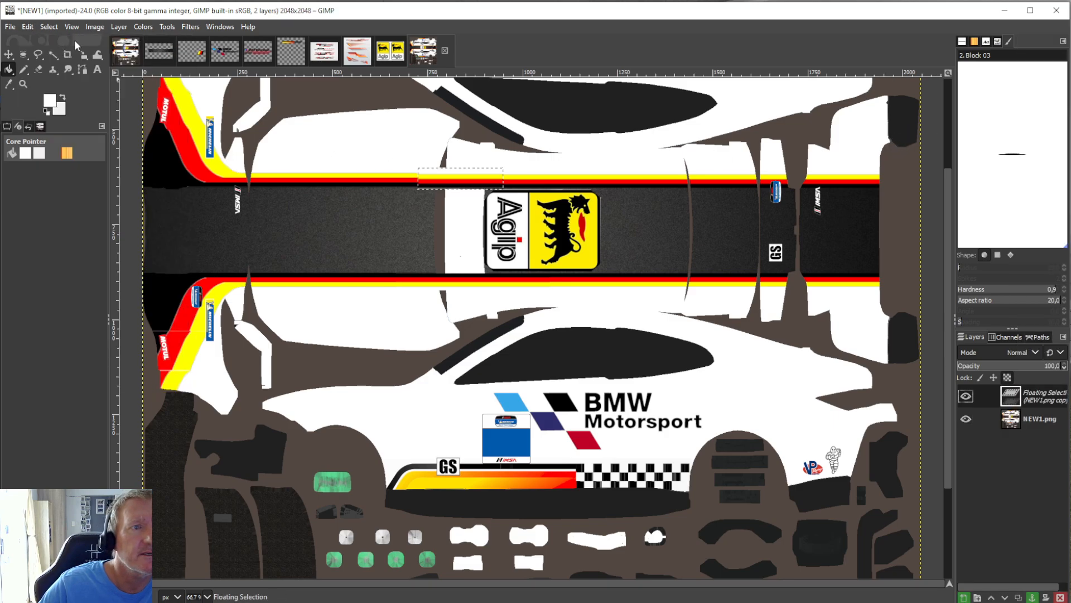
Shift the floating stripe section slightly upward with the Scale tool, try anchoring it, and undo the anchoring.
{"action": "left_click", "coordinate": [166, 26]}
{"action": "mouse_move", "coordinate": [250, 67]}
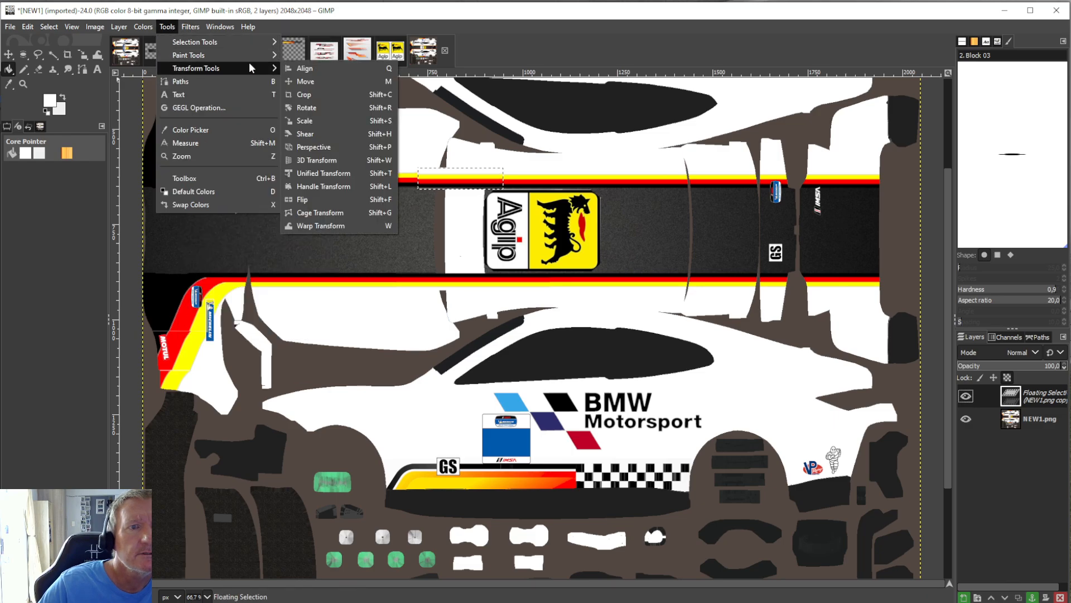
{"action": "left_click", "coordinate": [316, 120]}
{"action": "left_click", "coordinate": [473, 184]}
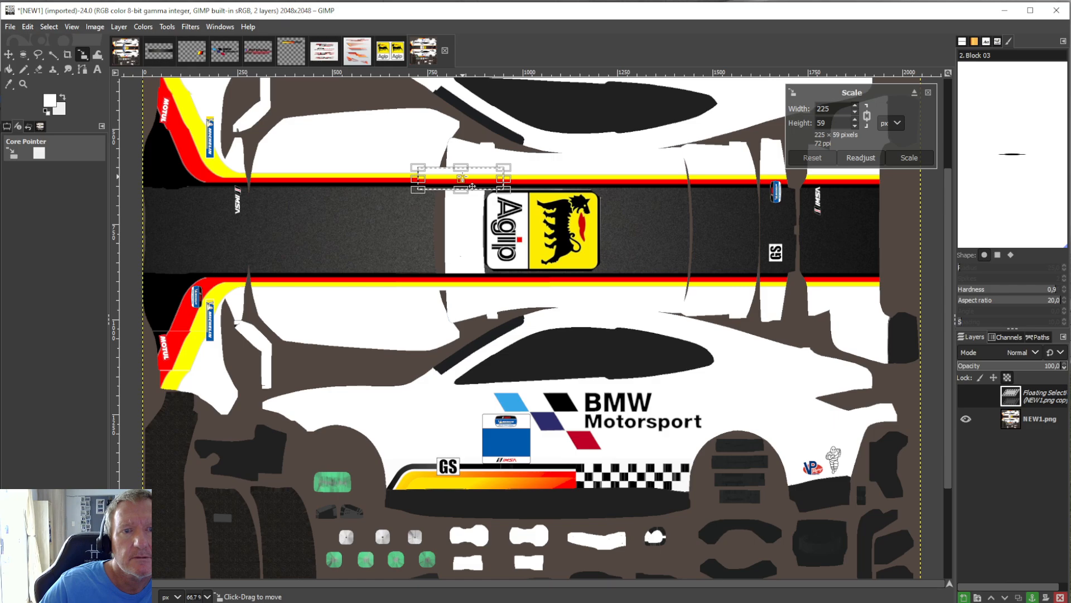
{"action": "left_click", "coordinate": [9, 69]}
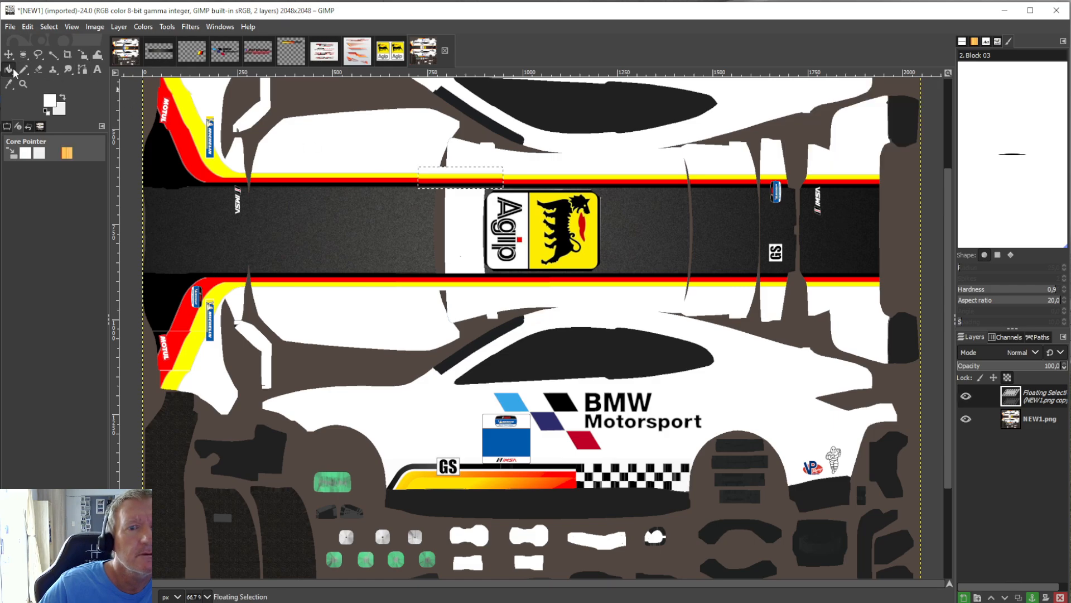
{"action": "right_click", "coordinate": [1029, 397]}
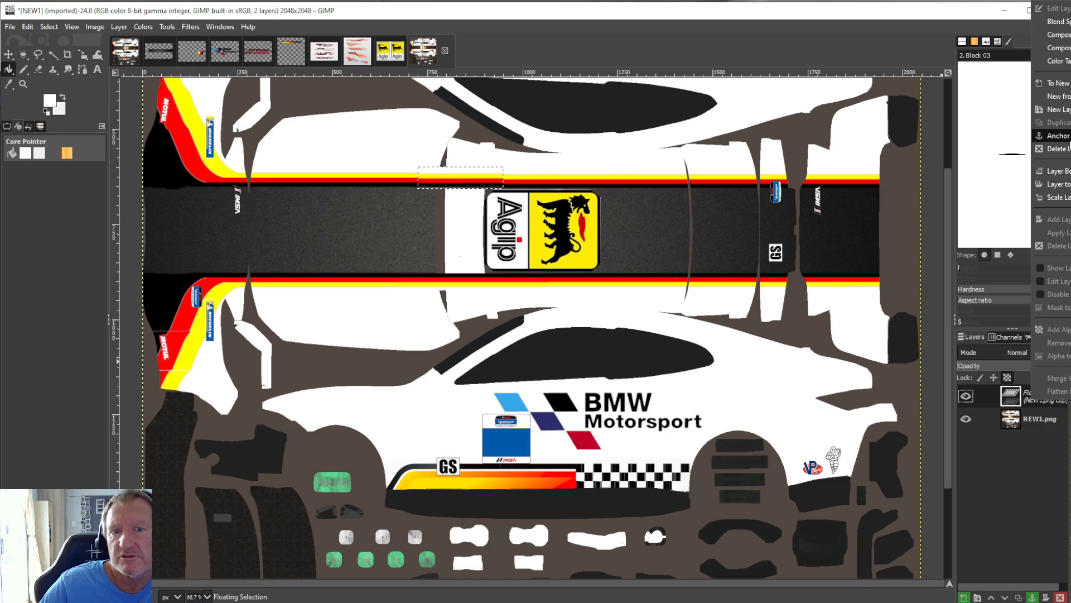
{"action": "left_click", "coordinate": [1056, 135]}
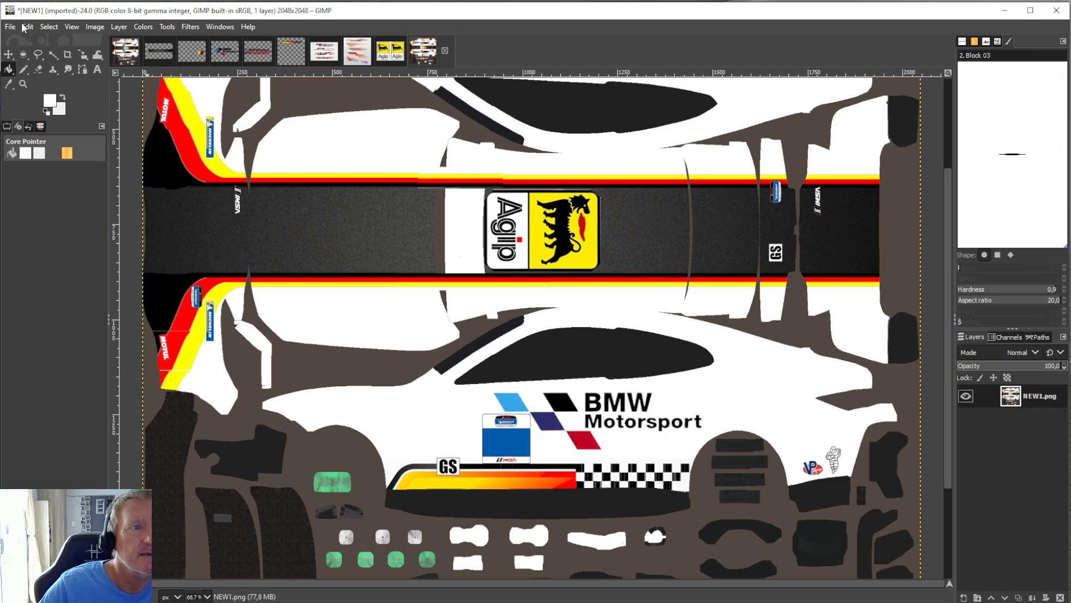
{"action": "left_click", "coordinate": [25, 27]}
{"action": "left_click", "coordinate": [47, 143]}
Try another fine alignment of the floating section with the upper stripes, anchor it, and undo that anchoring.
{"action": "left_click", "coordinate": [167, 27]}
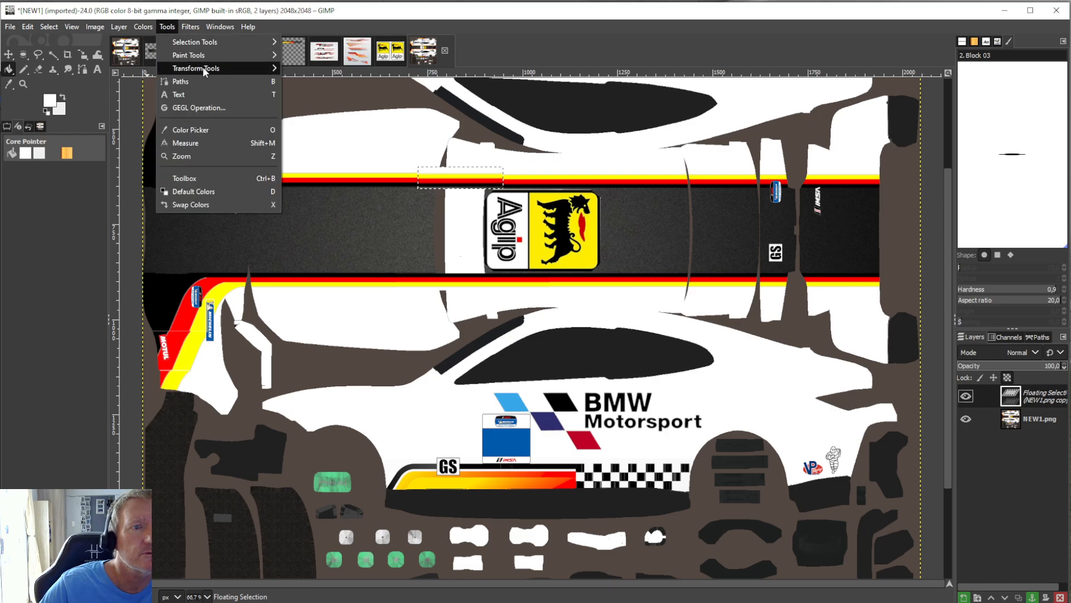
{"action": "mouse_move", "coordinate": [202, 68]}
{"action": "left_click", "coordinate": [343, 112]}
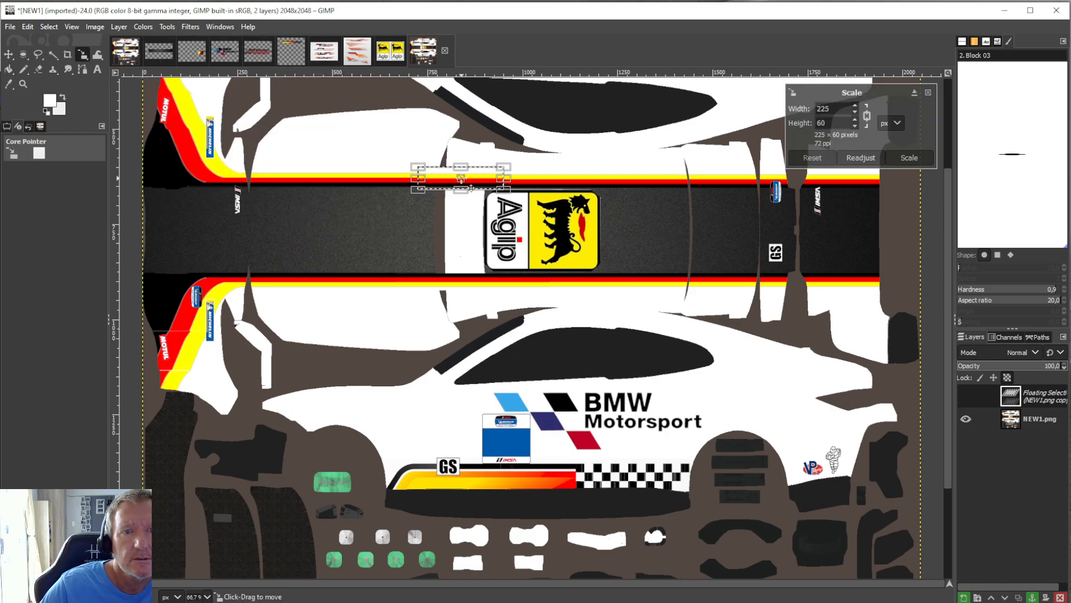
{"action": "left_click", "coordinate": [8, 68]}
{"action": "right_click", "coordinate": [1017, 394]}
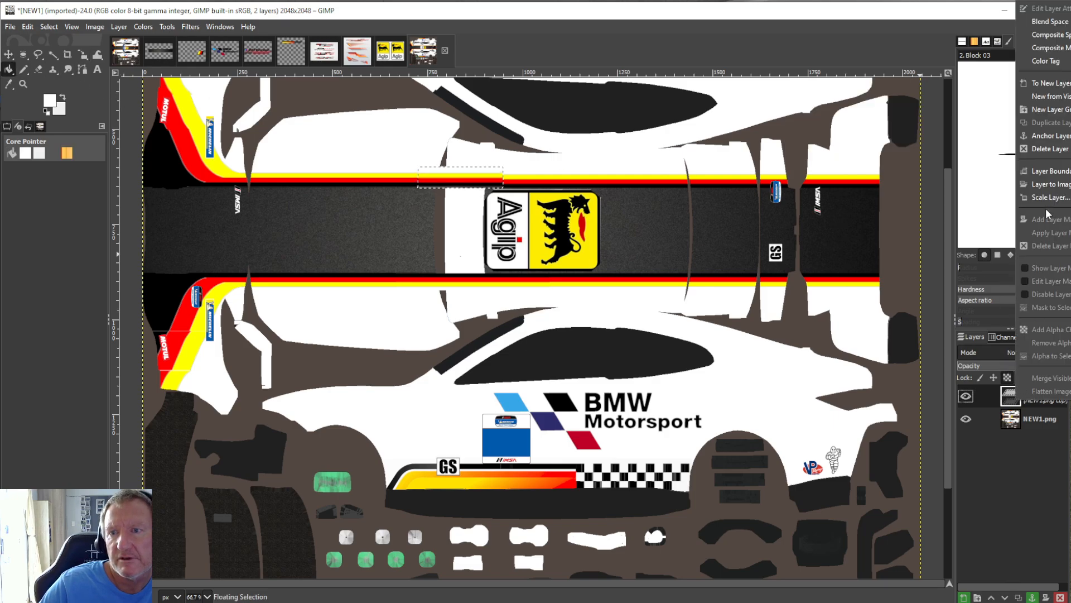
{"action": "left_click", "coordinate": [1046, 137]}
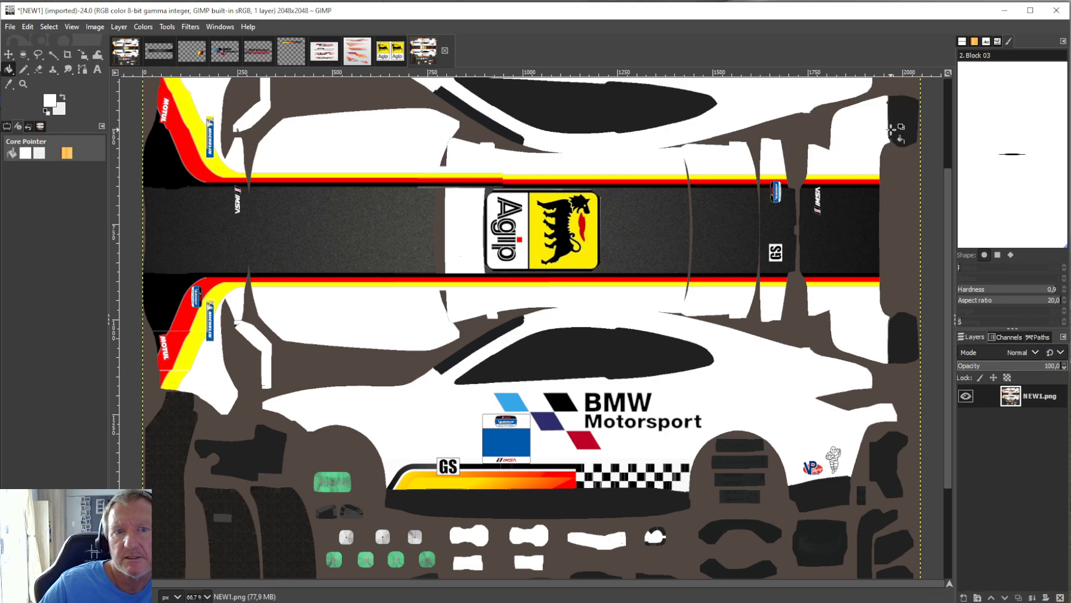
{"action": "left_click", "coordinate": [165, 30]}
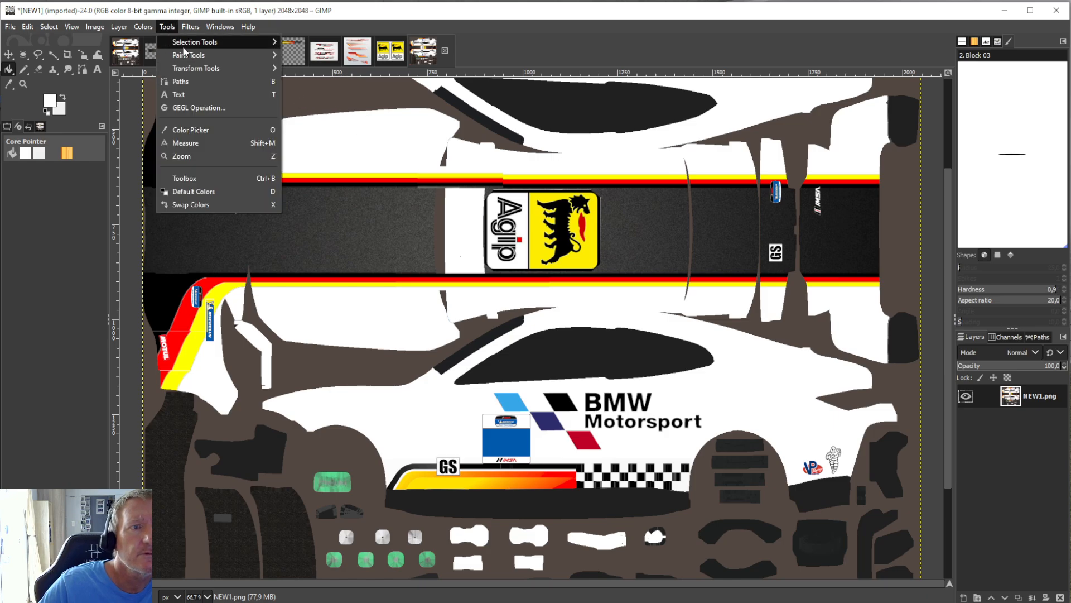
{"action": "left_click", "coordinate": [27, 29]}
{"action": "left_click", "coordinate": [28, 29]}
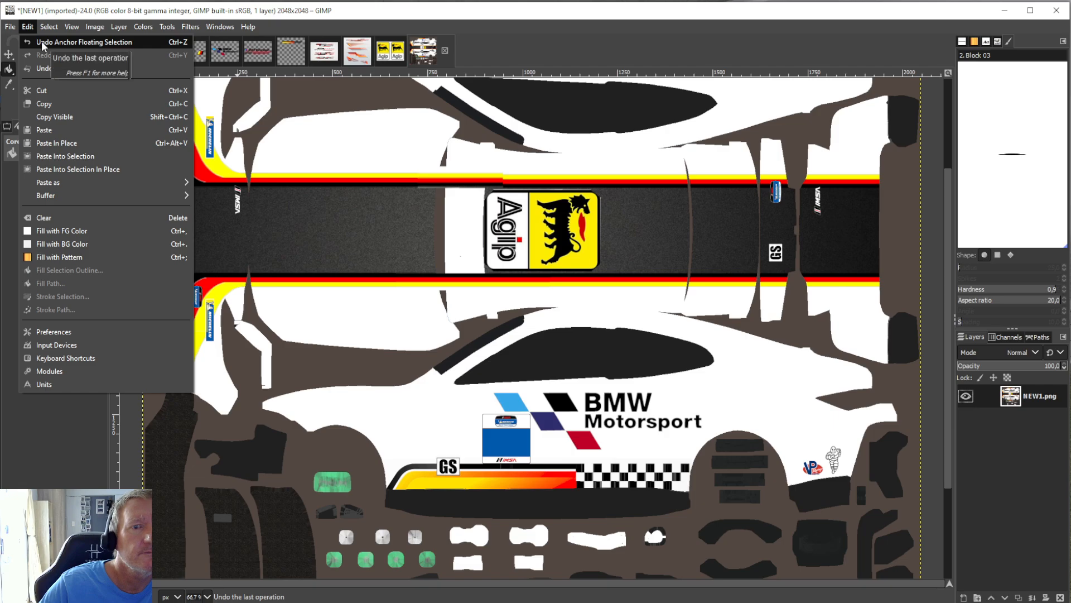
{"action": "left_click", "coordinate": [43, 45]}
Move the floating stripe section right so it starts at the white banner's left edge, and anchor it to the NEW1.png layer.
{"action": "left_click", "coordinate": [167, 27]}
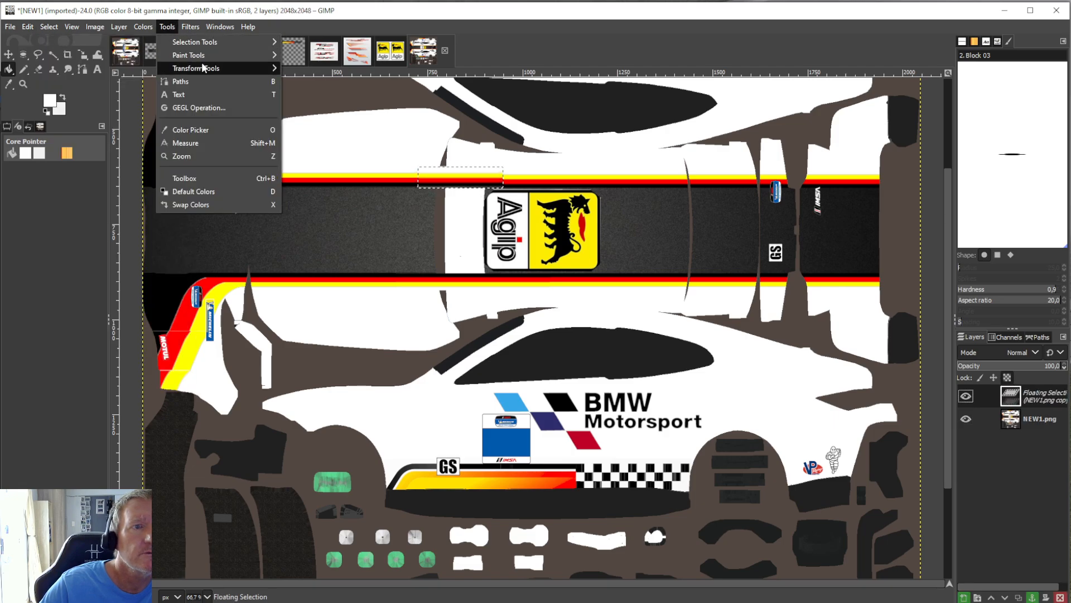
{"action": "mouse_move", "coordinate": [205, 70]}
{"action": "left_click", "coordinate": [310, 121]}
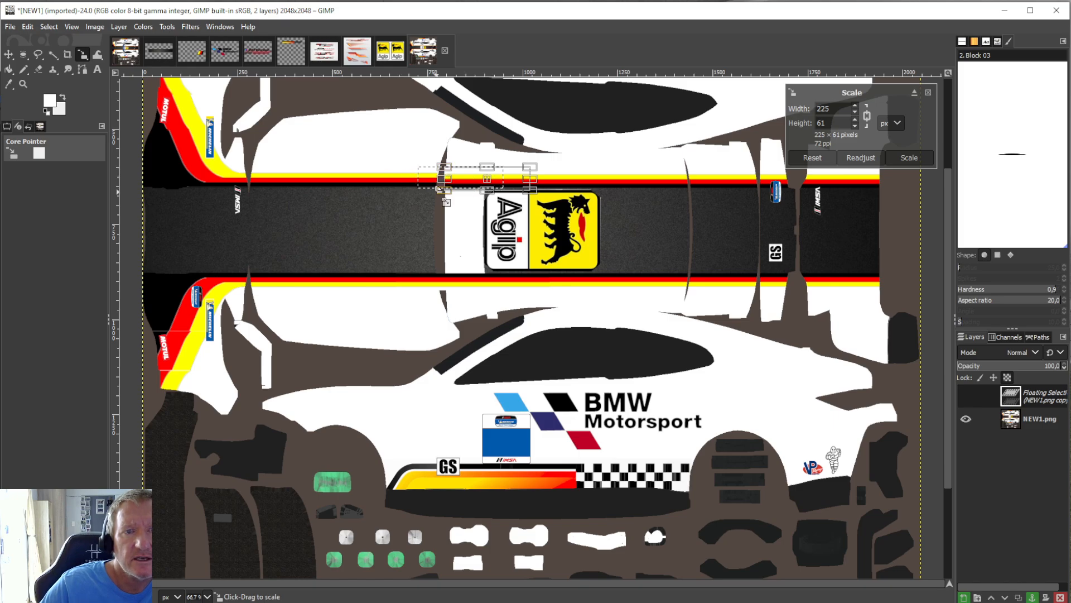
{"action": "left_click", "coordinate": [10, 69]}
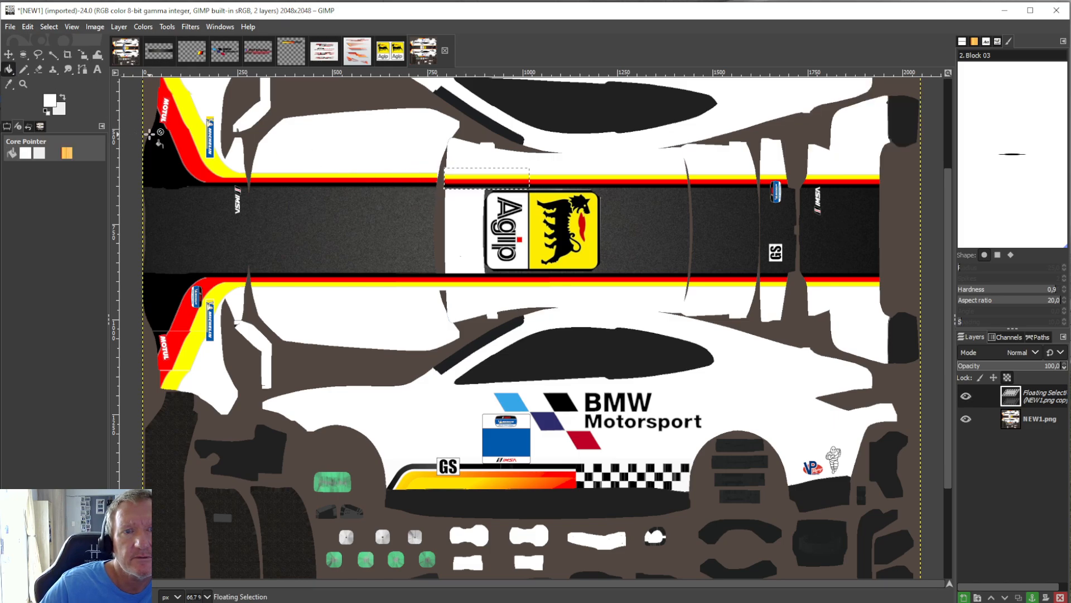
{"action": "right_click", "coordinate": [1020, 398]}
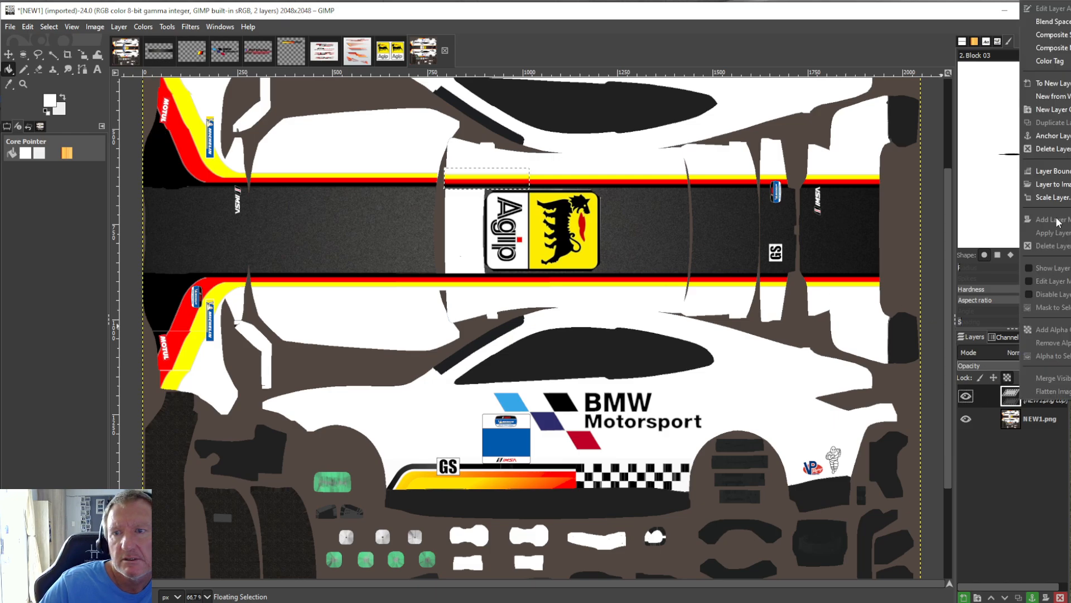
{"action": "left_click", "coordinate": [1062, 144]}
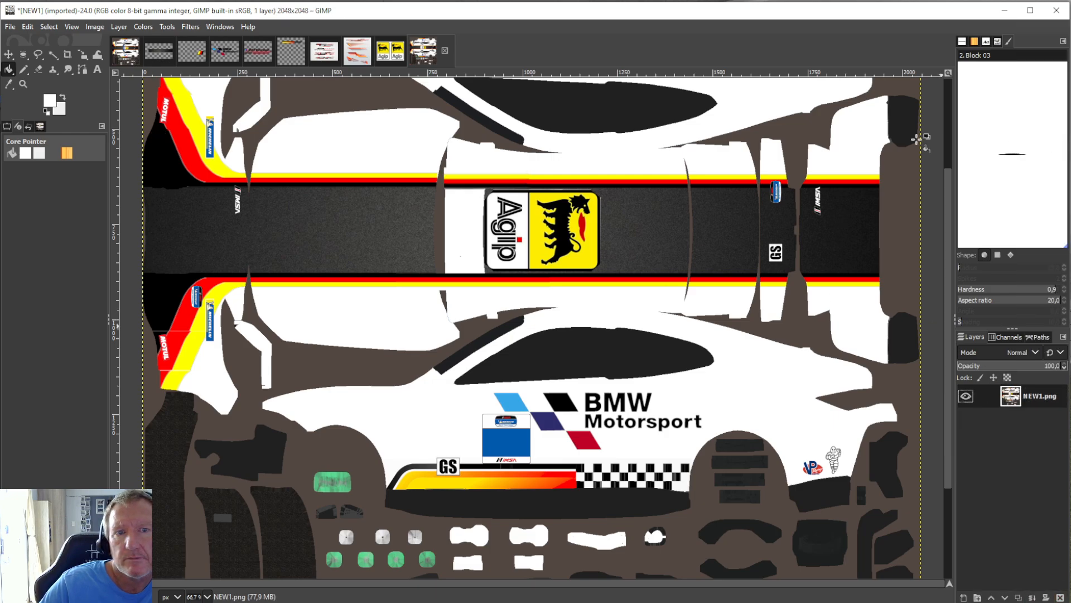
Refloat the upper stripe section on the white banner, fine-align it with the Scale tool, and anchor it to the NEW1.png layer.
{"action": "left_click", "coordinate": [27, 26]}
{"action": "left_click", "coordinate": [62, 150]}
{"action": "left_click", "coordinate": [167, 26]}
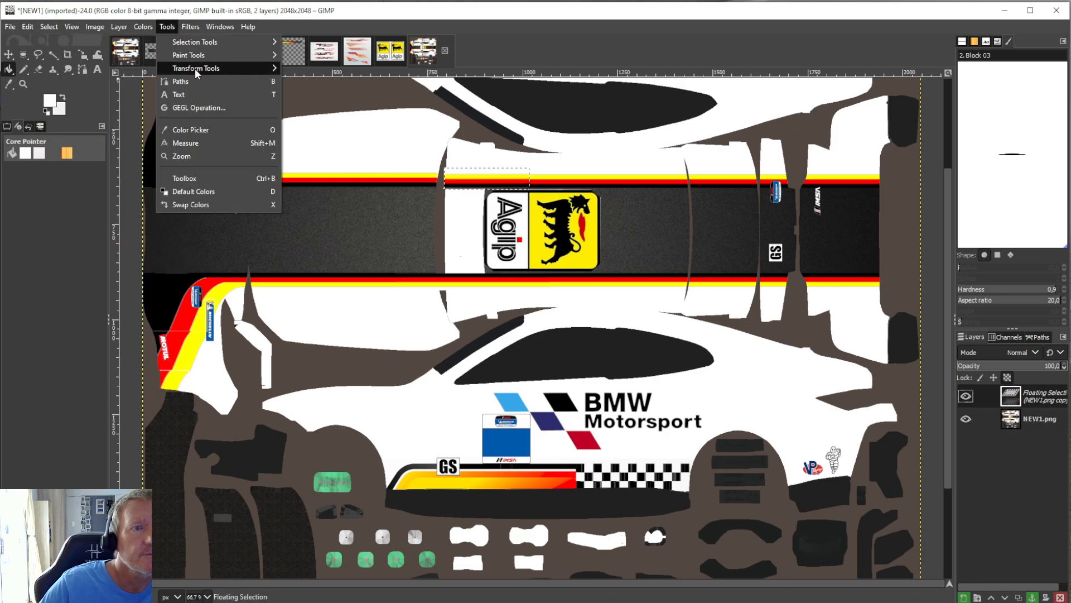
{"action": "mouse_move", "coordinate": [197, 68]}
{"action": "left_click", "coordinate": [312, 119]}
{"action": "left_click", "coordinate": [476, 179]}
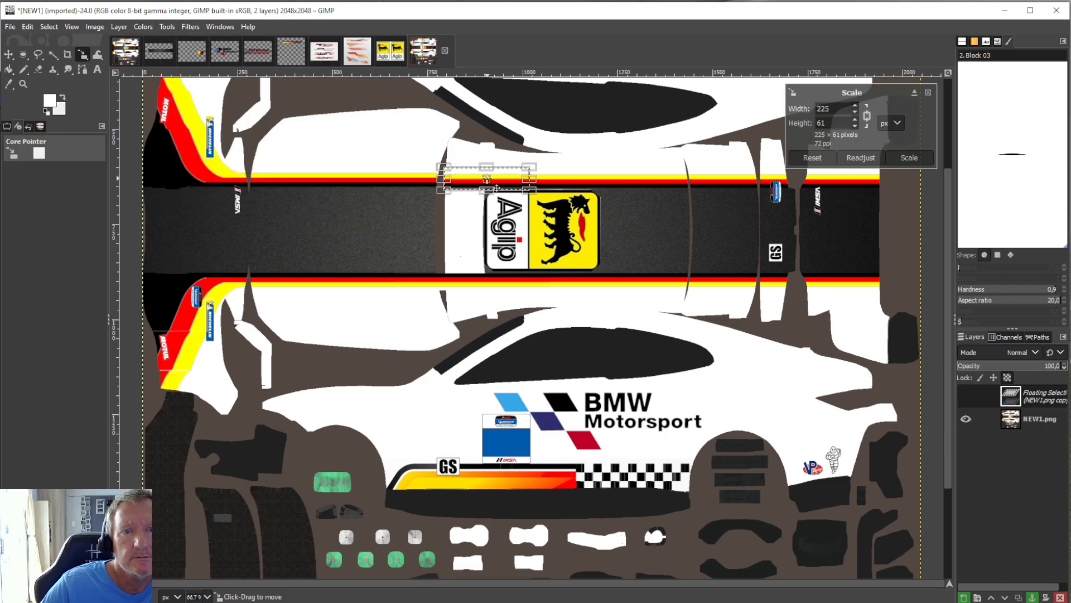
{"action": "left_click", "coordinate": [11, 69]}
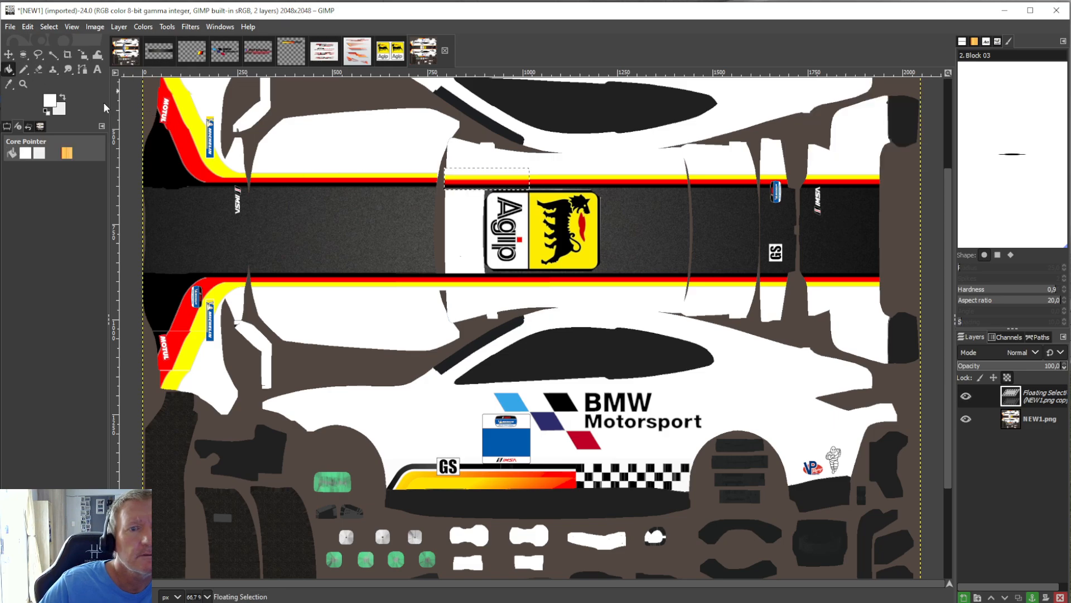
{"action": "right_click", "coordinate": [1043, 392]}
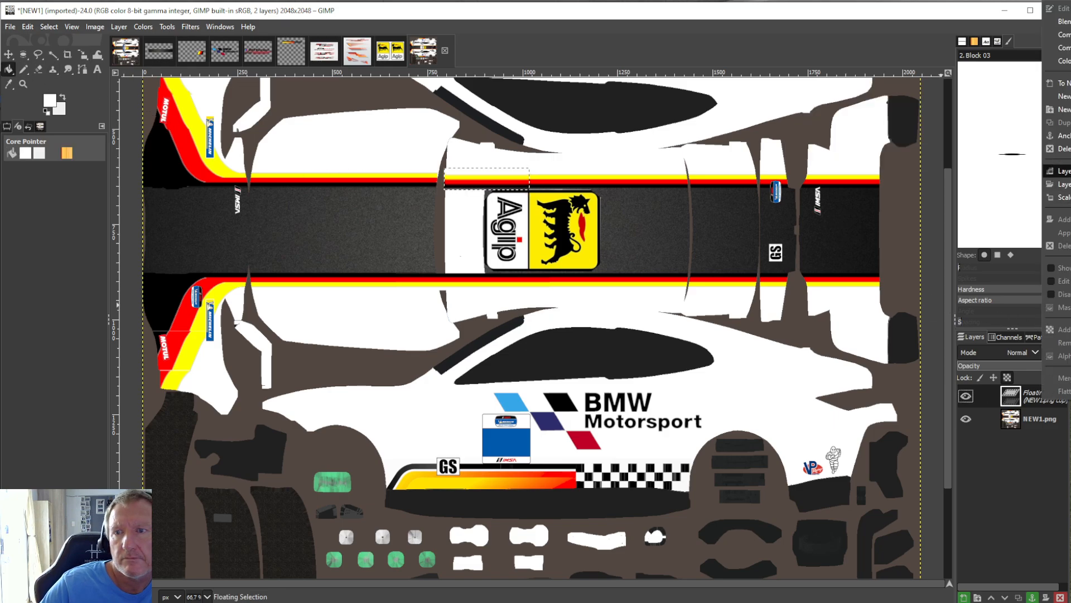
{"action": "left_click", "coordinate": [1060, 136]}
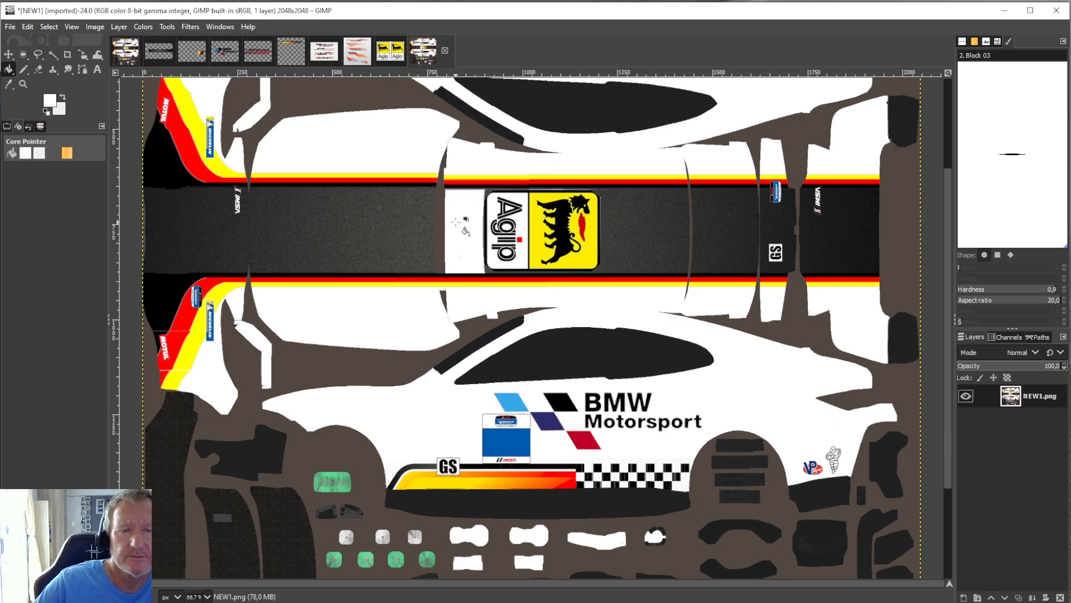
In the BMW Motorsport SPORT logo image, crop the layer tightly around the logo and copy it.
{"action": "left_click", "coordinate": [260, 55]}
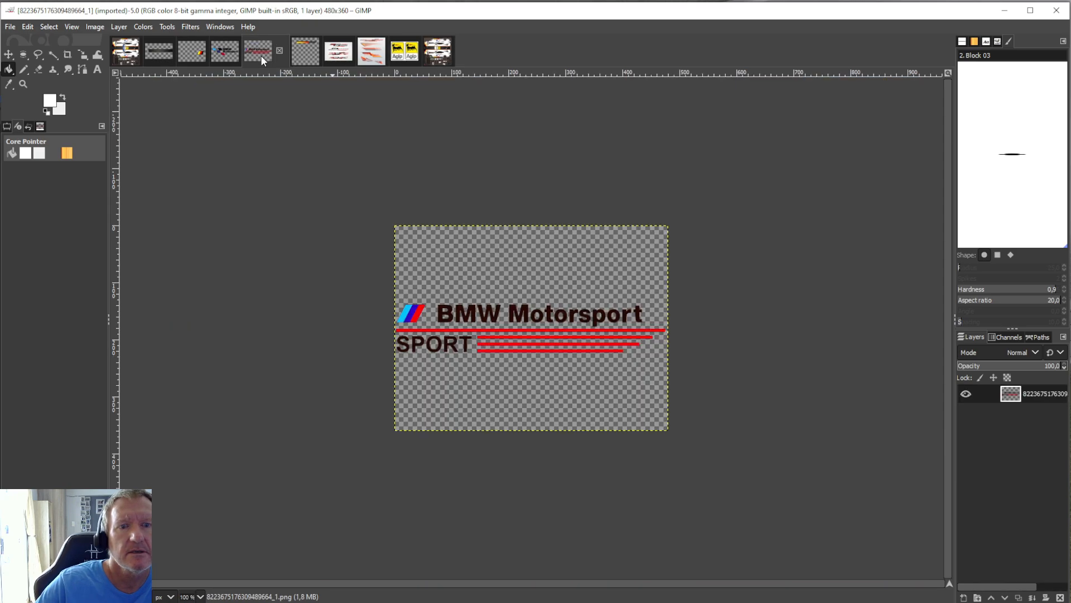
{"action": "left_click", "coordinate": [69, 56]}
{"action": "left_click_drag", "start_coordinate": [395, 300], "coordinate": [669, 355]}
{"action": "key", "text": "Return"}
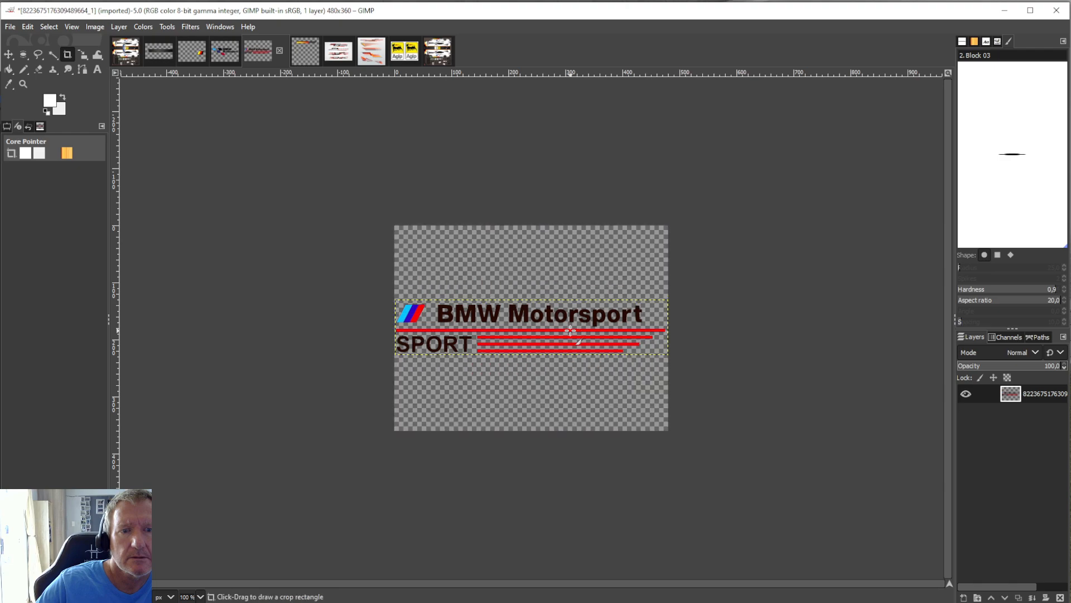
{"action": "left_click", "coordinate": [27, 26]}
{"action": "left_click", "coordinate": [43, 104]}
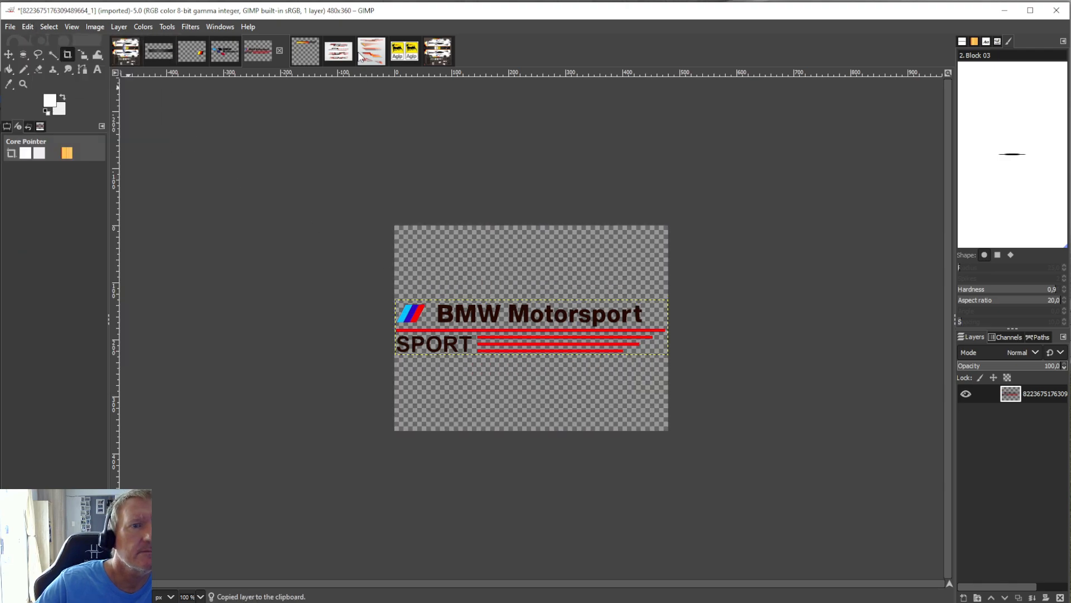
Paste the BMW Motorsport SPORT logo into the NEW1 livery and rotate it 90° clockwise.
{"action": "left_click", "coordinate": [441, 53]}
{"action": "left_click", "coordinate": [27, 27]}
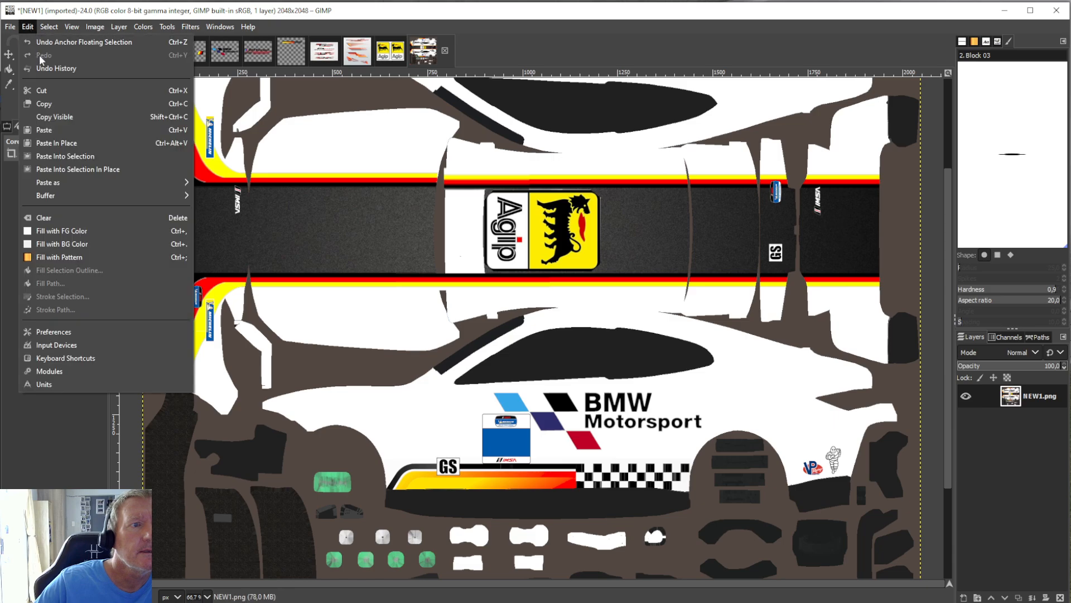
{"action": "left_click", "coordinate": [48, 129]}
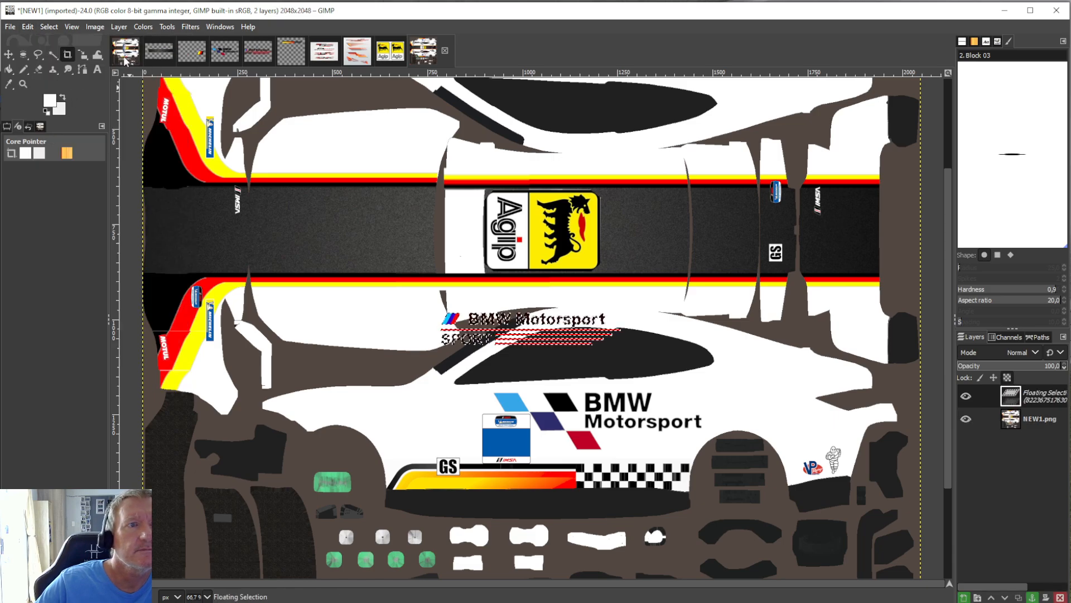
{"action": "left_click", "coordinate": [144, 26]}
{"action": "mouse_move", "coordinate": [106, 32]}
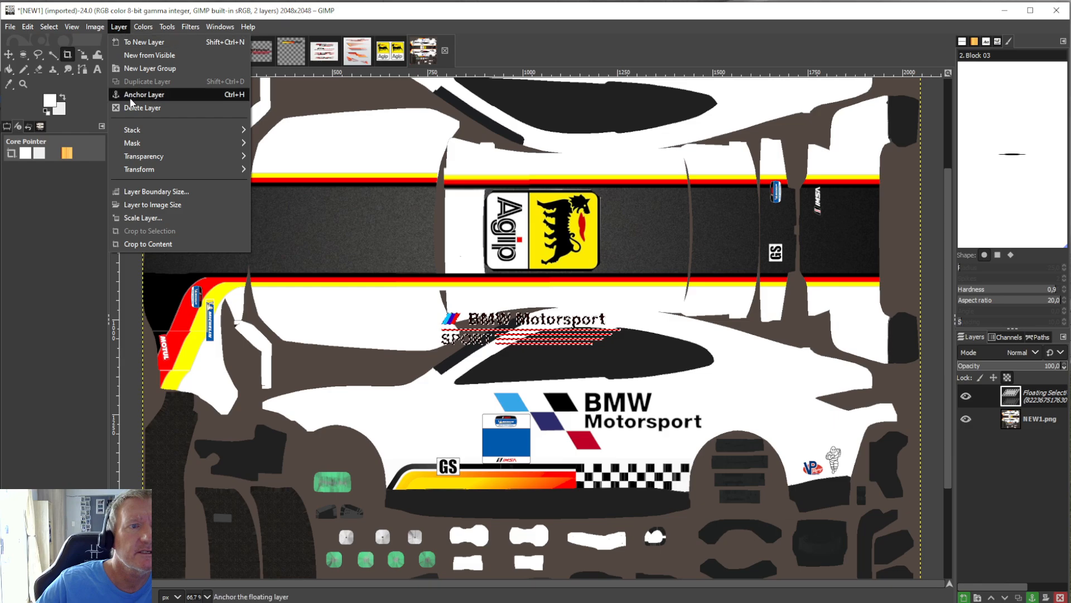
{"action": "mouse_move", "coordinate": [144, 161]}
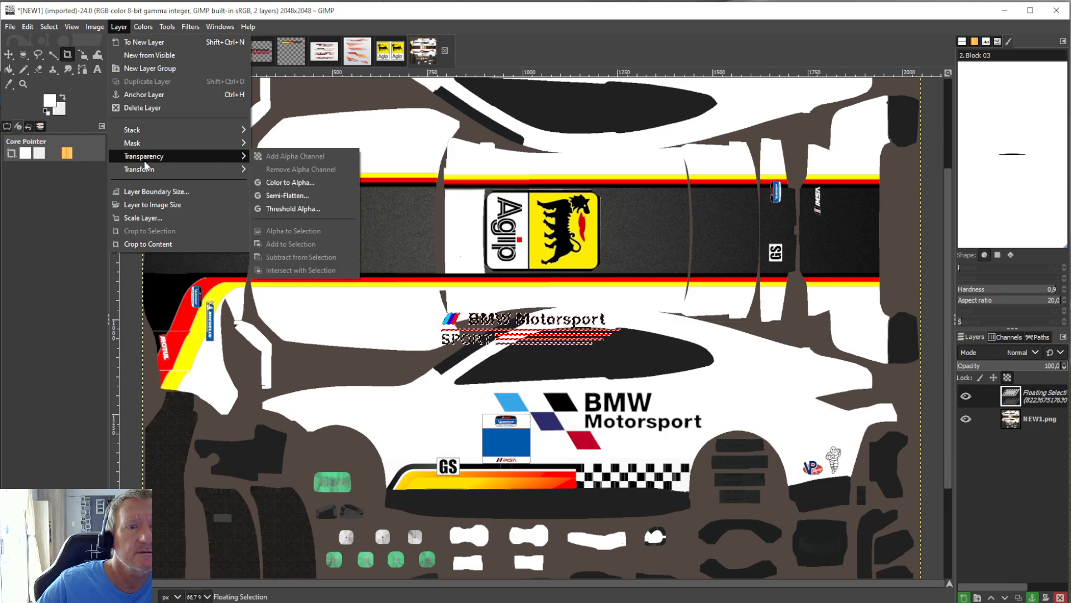
{"action": "left_click", "coordinate": [290, 204]}
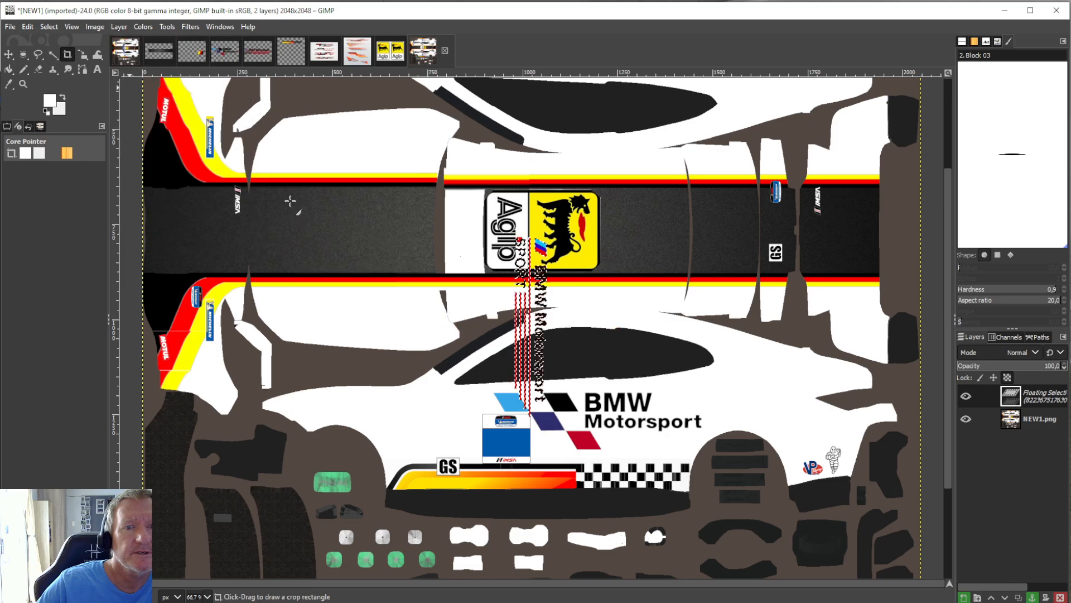
Scale the rotated logo to about 50 × 248 px on the white banner beside the Agip logo, and anchor it to NEW1.png.
{"action": "left_click", "coordinate": [167, 26]}
{"action": "mouse_move", "coordinate": [212, 71]}
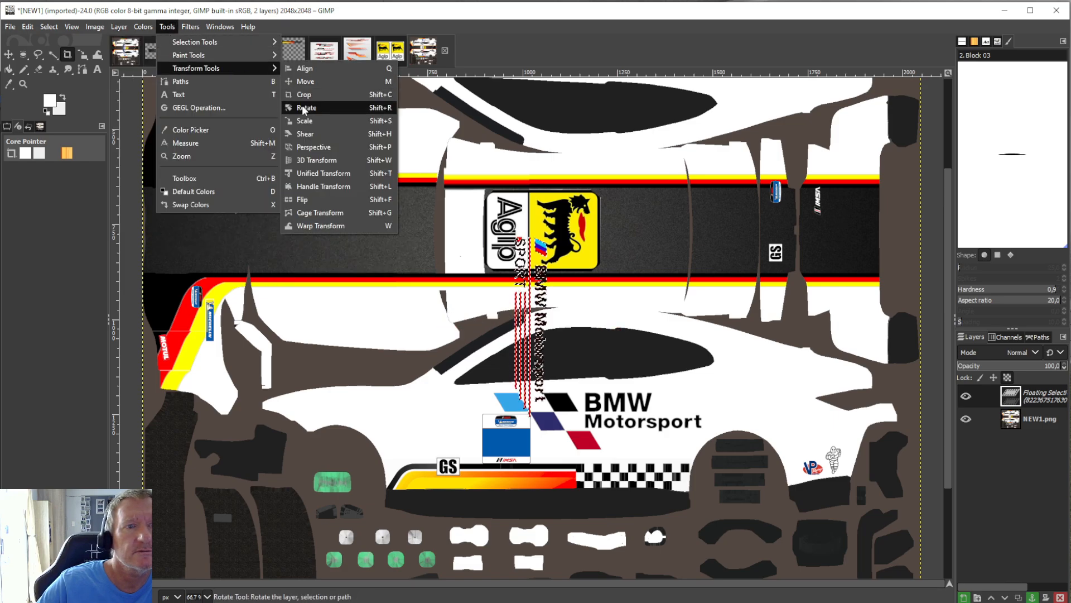
{"action": "left_click", "coordinate": [304, 121]}
{"action": "left_click_drag", "start_coordinate": [545, 432], "coordinate": [475, 242]}
{"action": "left_click_drag", "start_coordinate": [472, 191], "coordinate": [473, 188]}
{"action": "left_click_drag", "start_coordinate": [456, 273], "coordinate": [455, 280]}
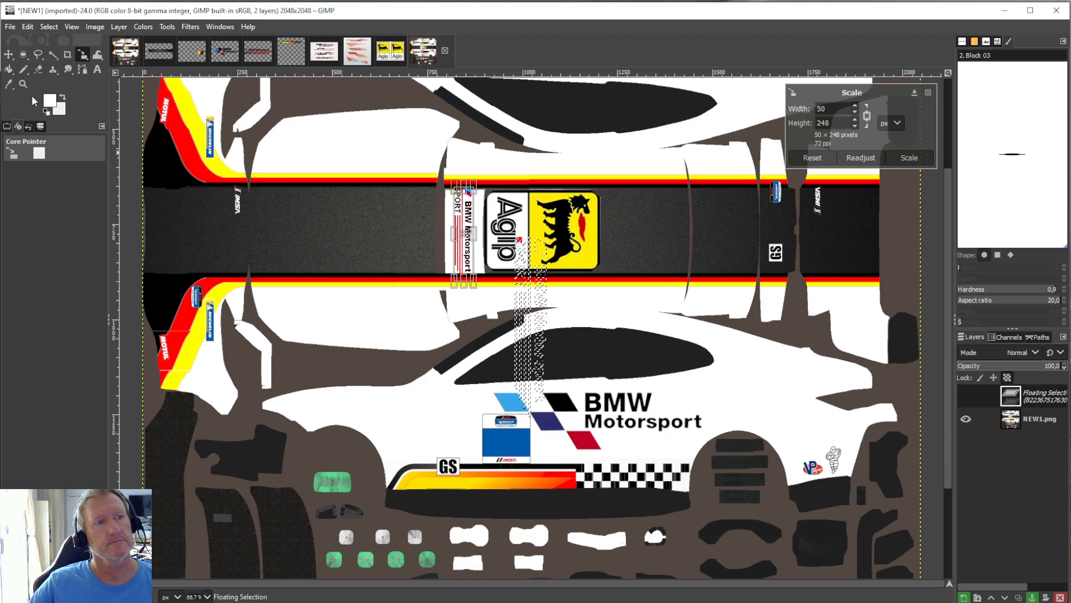
{"action": "left_click", "coordinate": [9, 69]}
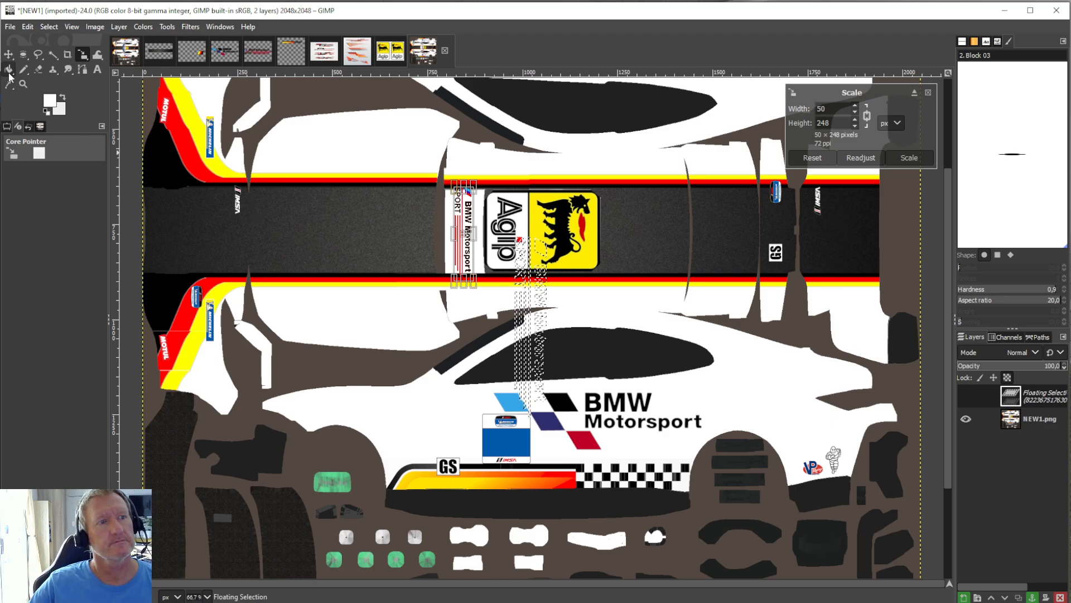
{"action": "right_click", "coordinate": [1029, 396]}
{"action": "left_click", "coordinate": [1053, 136]}
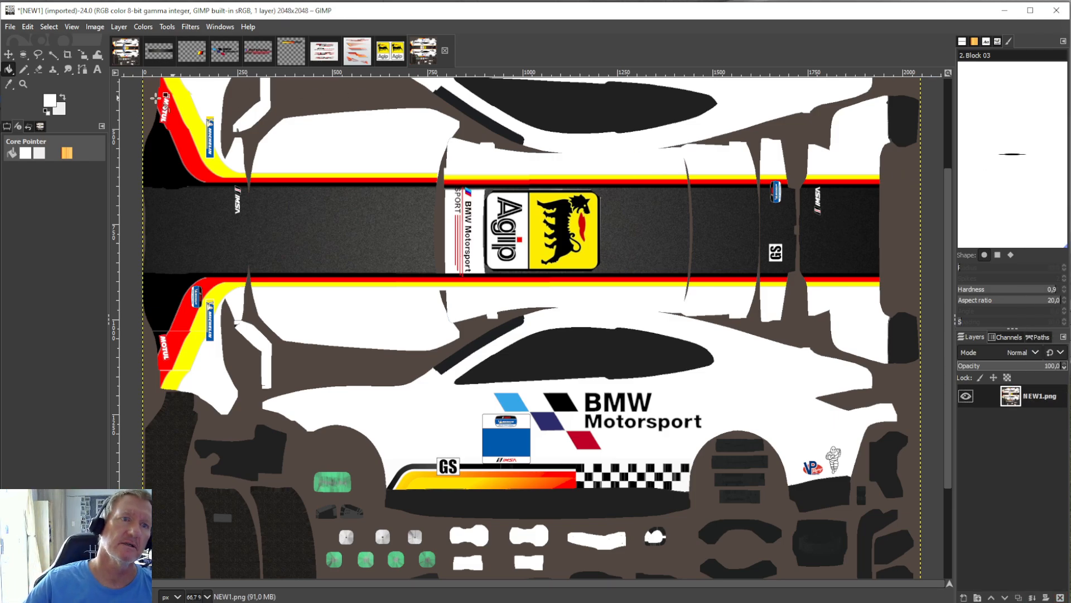
Save the livery as NEW1.xcf in Desktop/iracing cars/mycars.psd/BMW.GT4, replacing the existing file.
{"action": "left_click", "coordinate": [10, 26]}
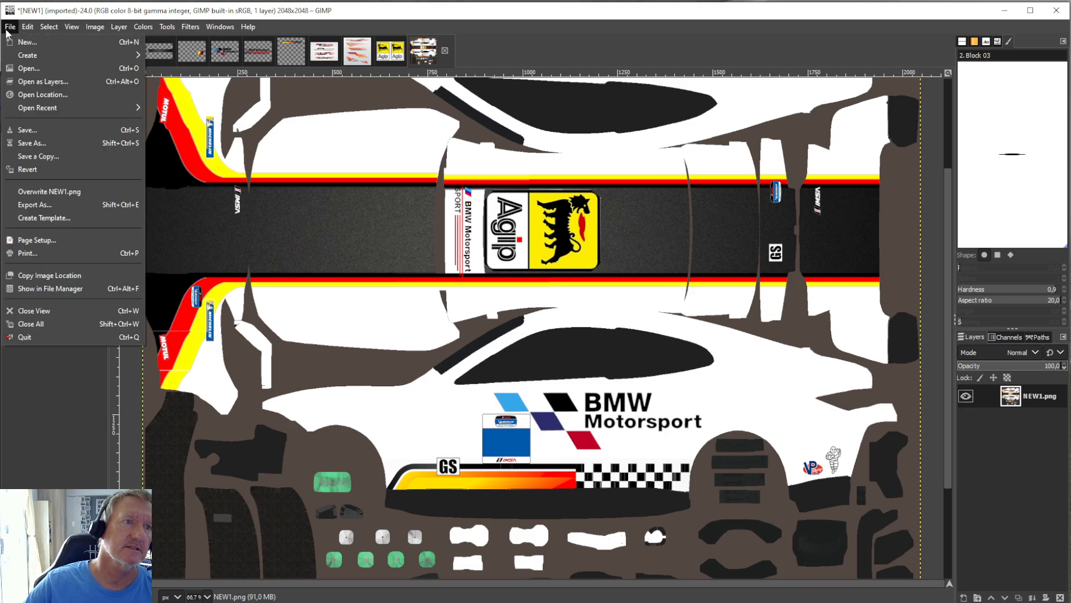
{"action": "left_click", "coordinate": [28, 132]}
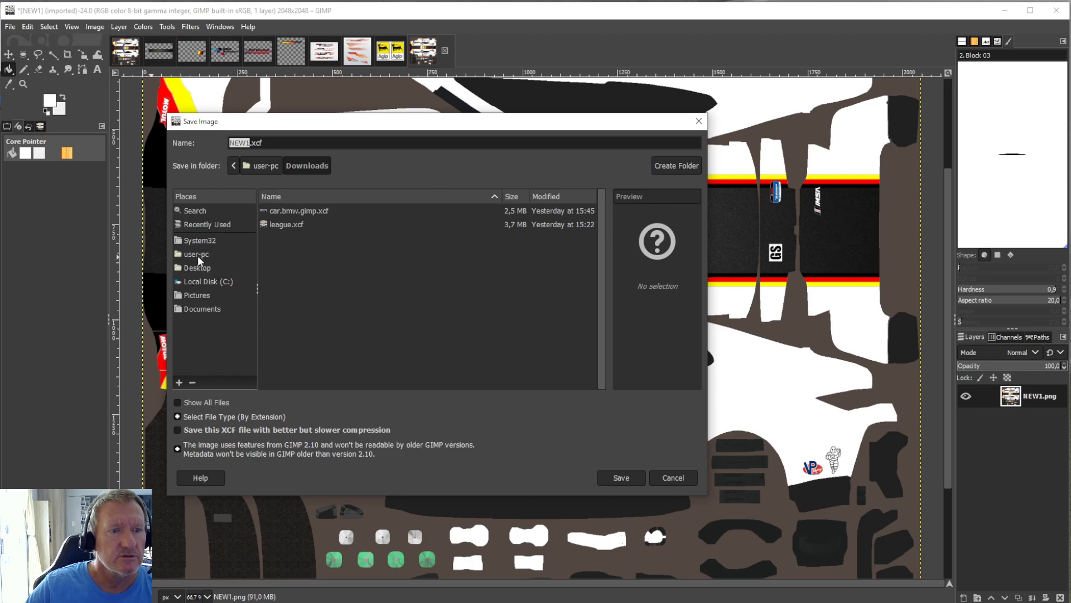
{"action": "left_click", "coordinate": [195, 267]}
{"action": "double_click", "coordinate": [296, 225]}
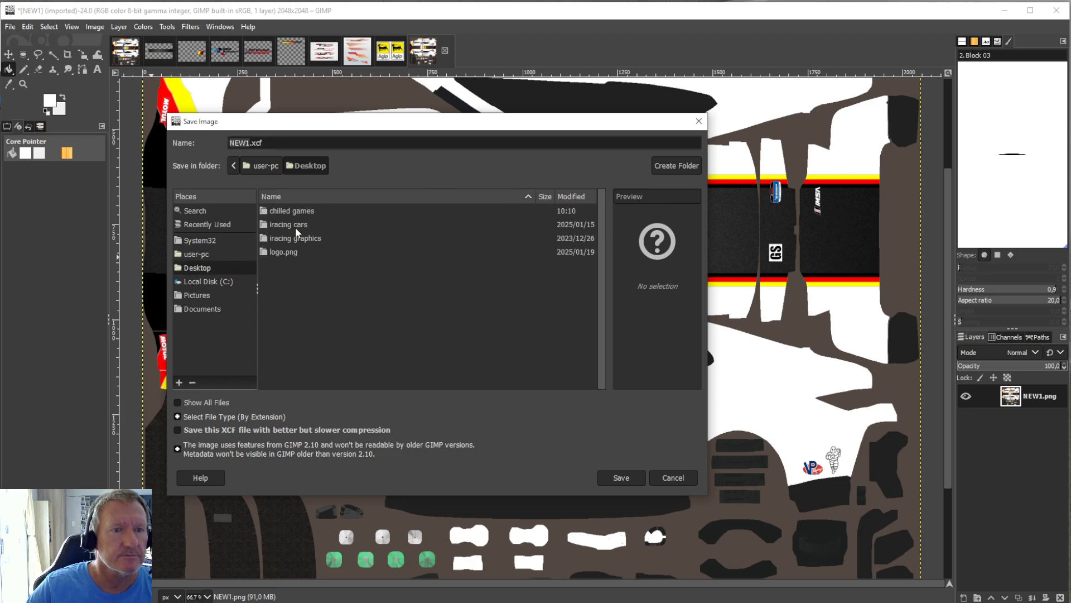
{"action": "double_click", "coordinate": [292, 210]}
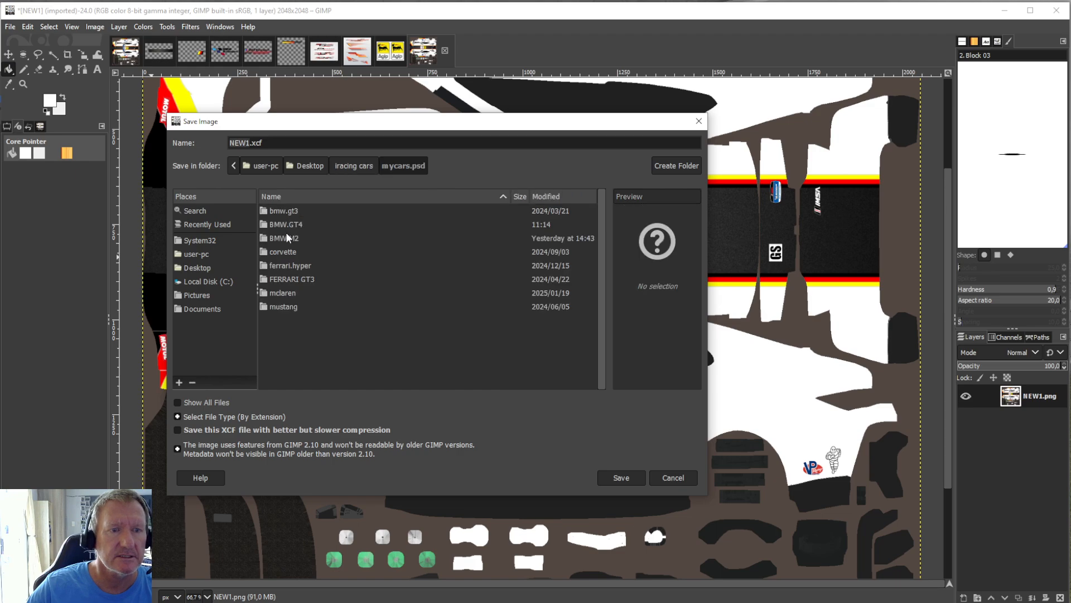
{"action": "double_click", "coordinate": [284, 225]}
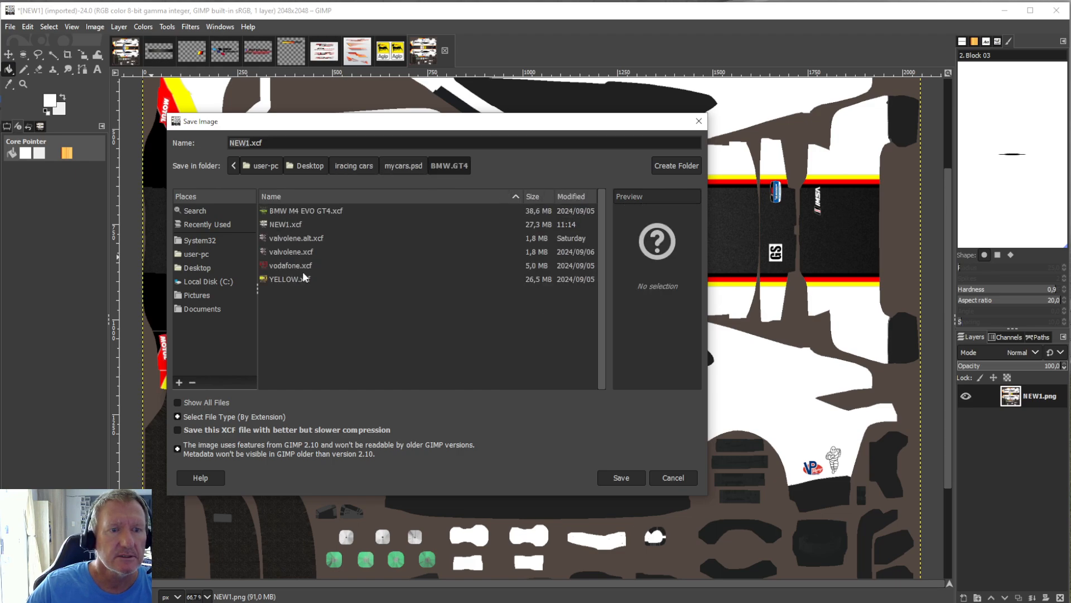
{"action": "left_click", "coordinate": [289, 226]}
{"action": "left_click", "coordinate": [622, 477]}
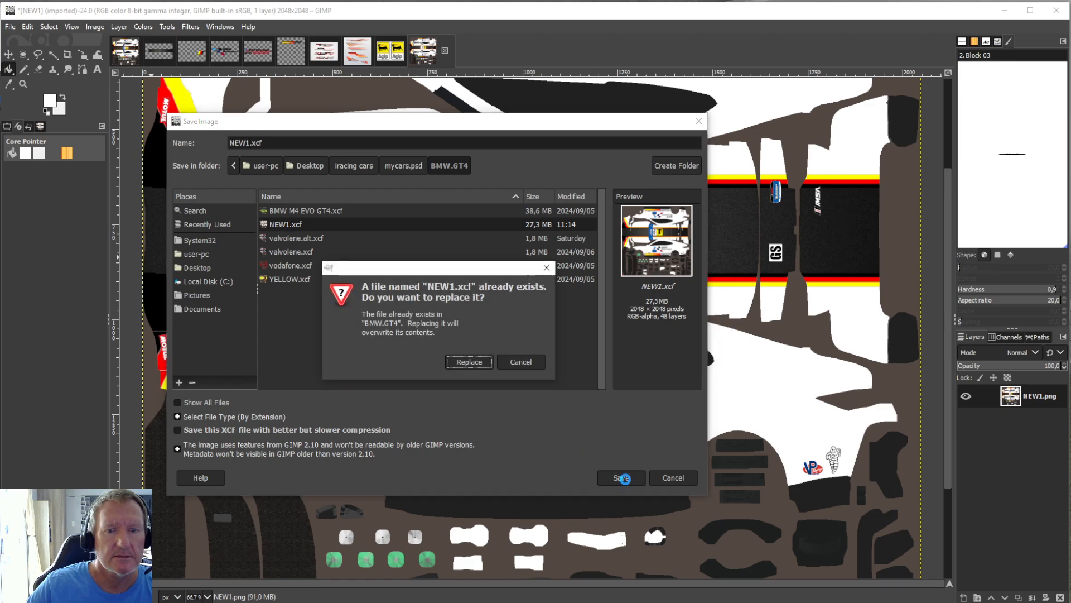
{"action": "left_click", "coordinate": [468, 362]}
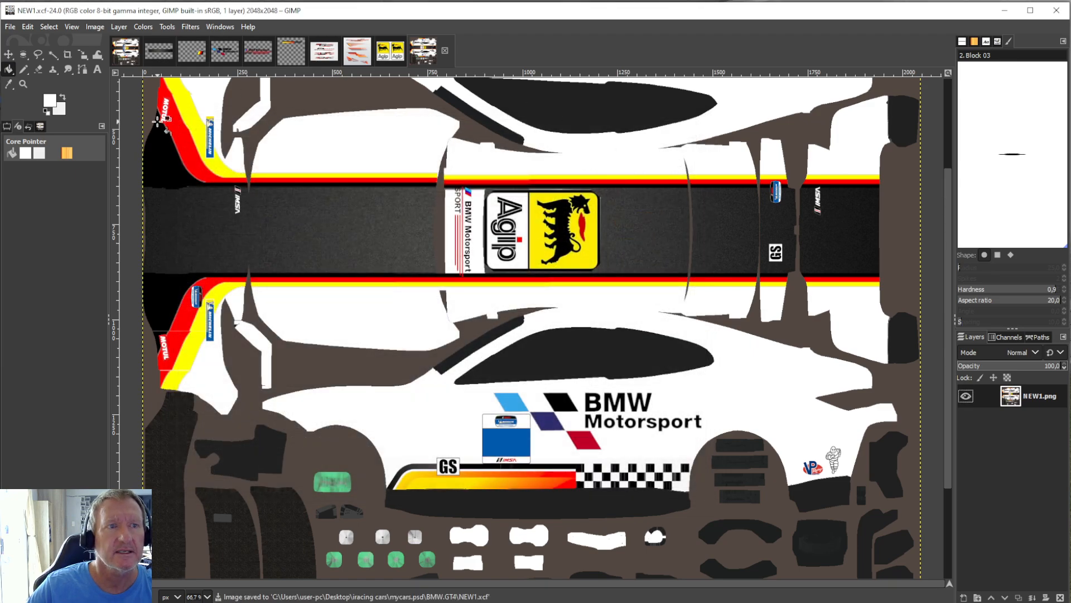
Leave GIMP, switch to Photopea, and open the saved NEW1 file from the BMW.GT4 folder.
{"action": "left_click", "coordinate": [1059, 17]}
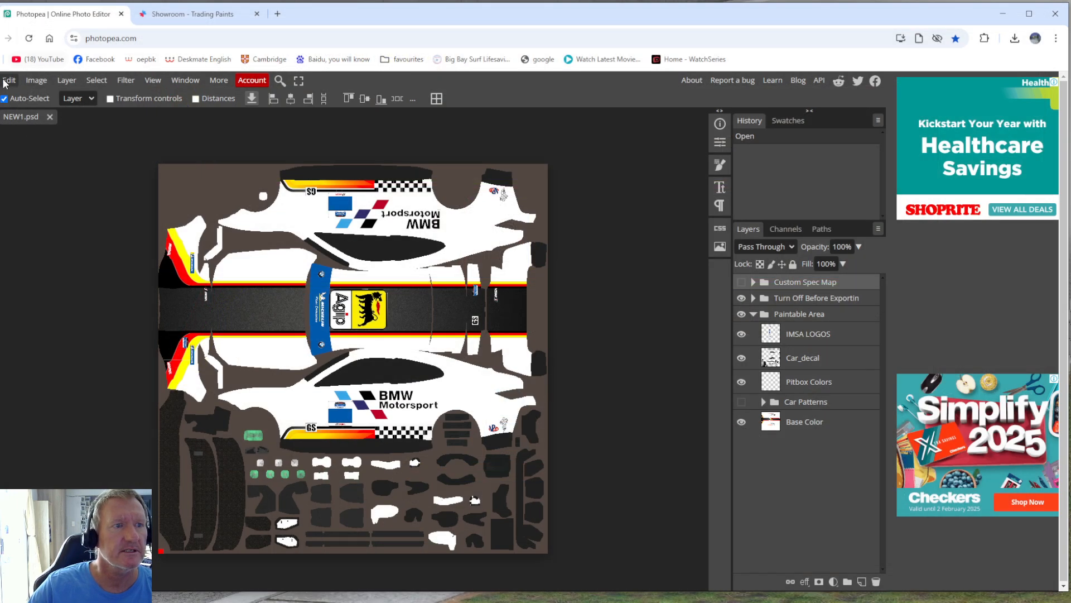
{"action": "left_click", "coordinate": [4, 82]}
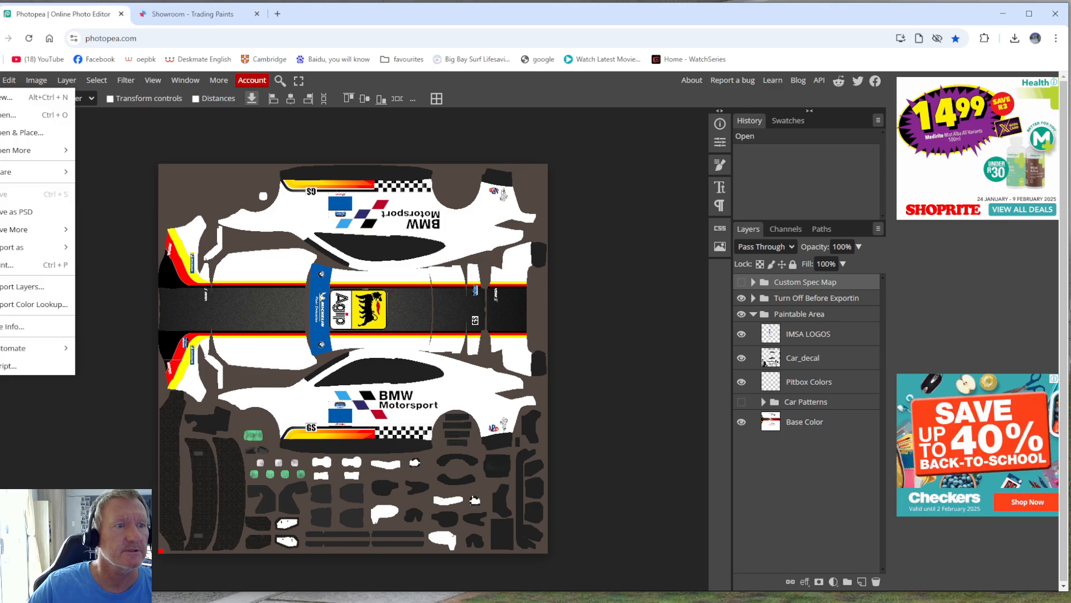
{"action": "left_click", "coordinate": [11, 115]}
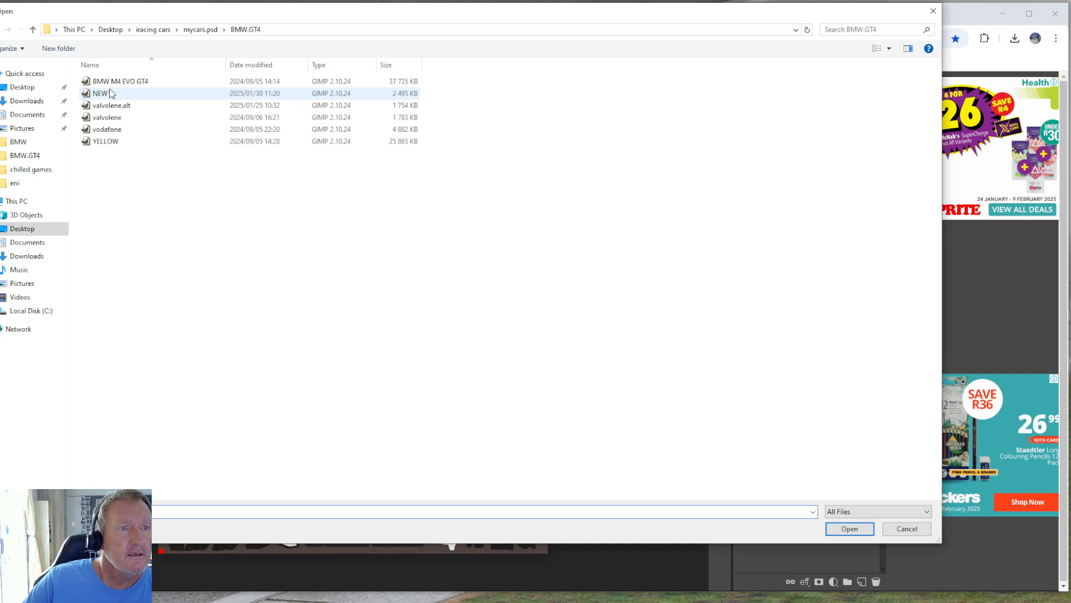
{"action": "double_click", "coordinate": [102, 93]}
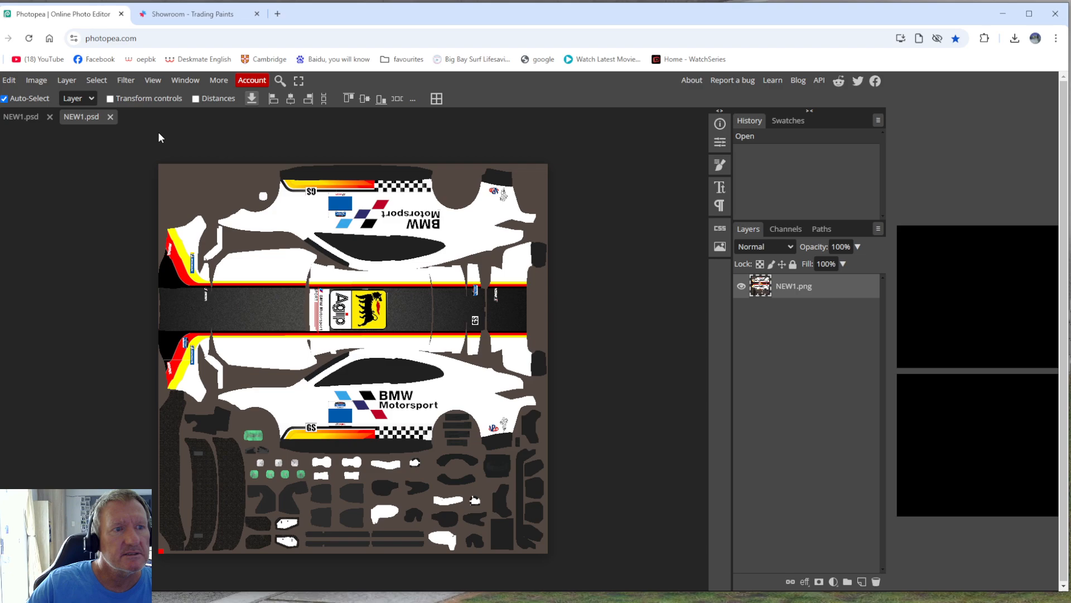
Export the opened NEW1 livery from Photopea as a PNG file.
{"action": "left_click", "coordinate": [3, 82]}
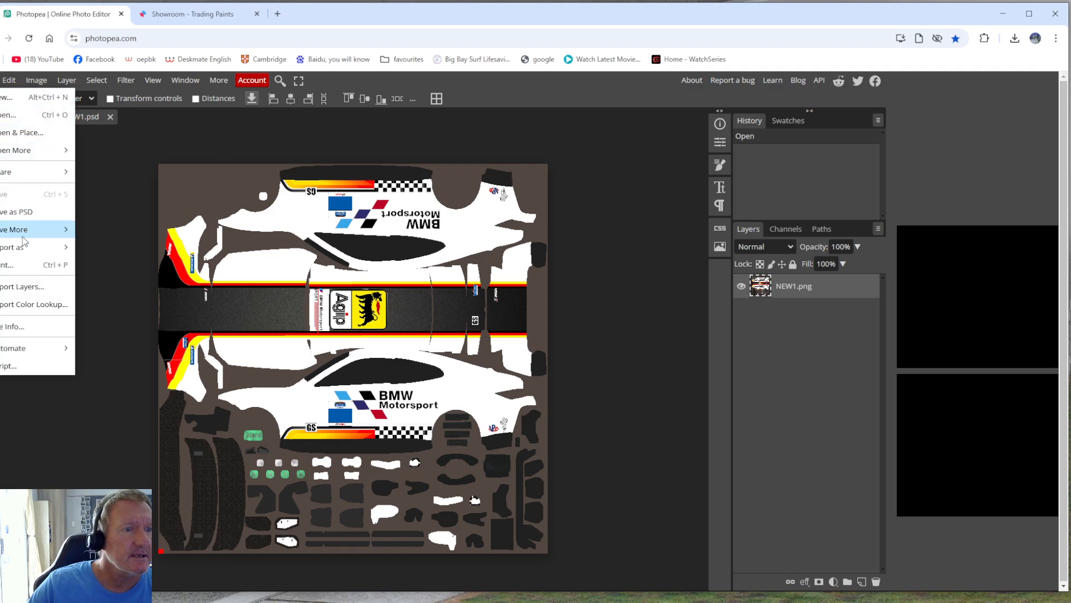
{"action": "mouse_move", "coordinate": [22, 250]}
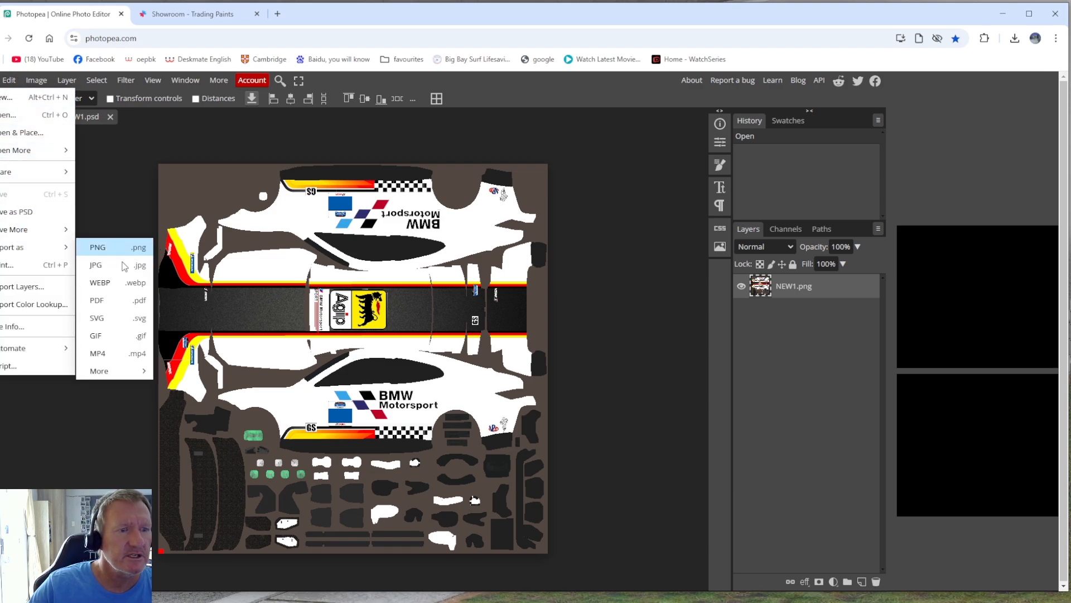
{"action": "left_click", "coordinate": [111, 247]}
{"action": "left_click", "coordinate": [416, 322]}
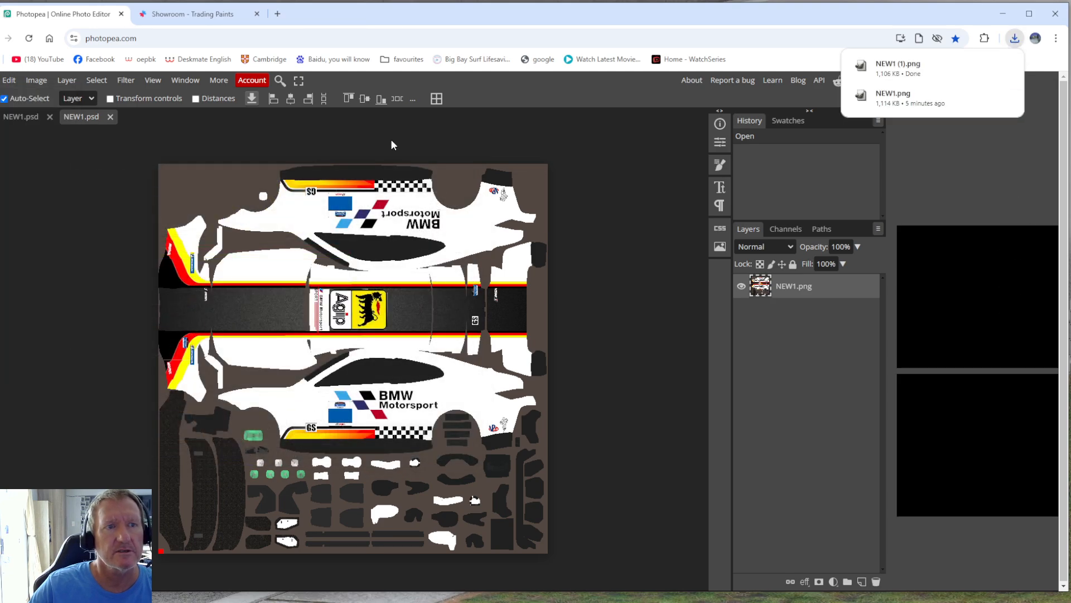
Switch to the Trading Paints site and open the My Paints page.
{"action": "left_click", "coordinate": [221, 4]}
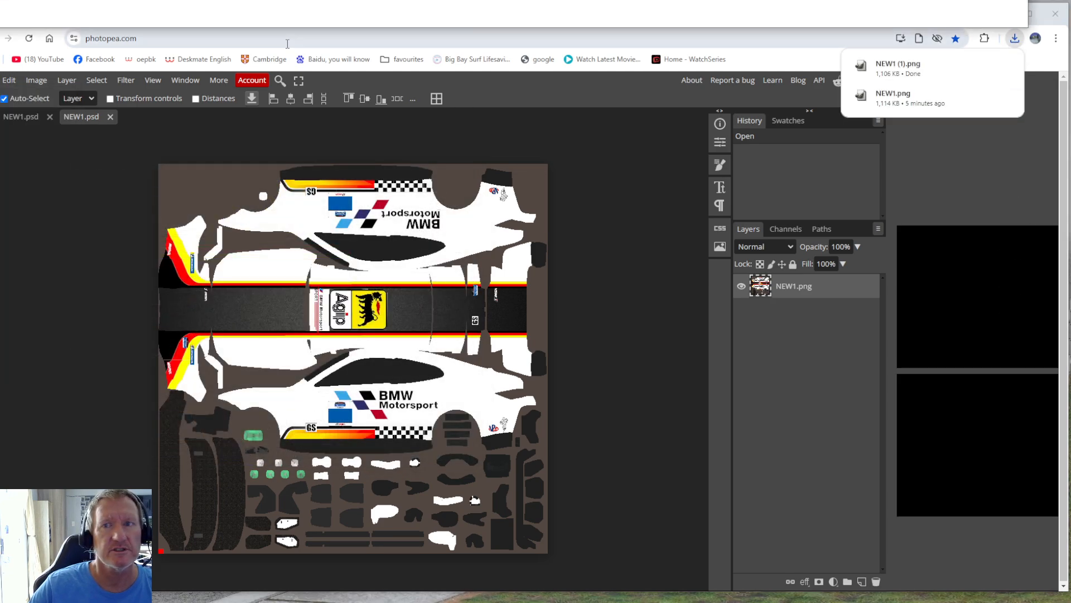
{"action": "left_click", "coordinate": [367, 38]}
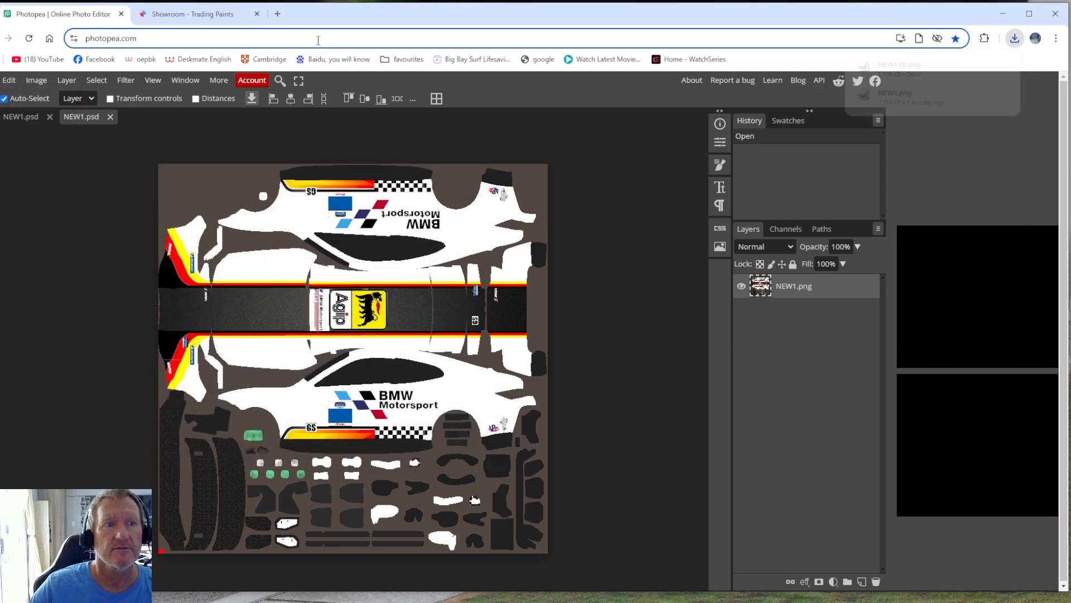
{"action": "left_click", "coordinate": [182, 20]}
{"action": "mouse_move", "coordinate": [249, 96]}
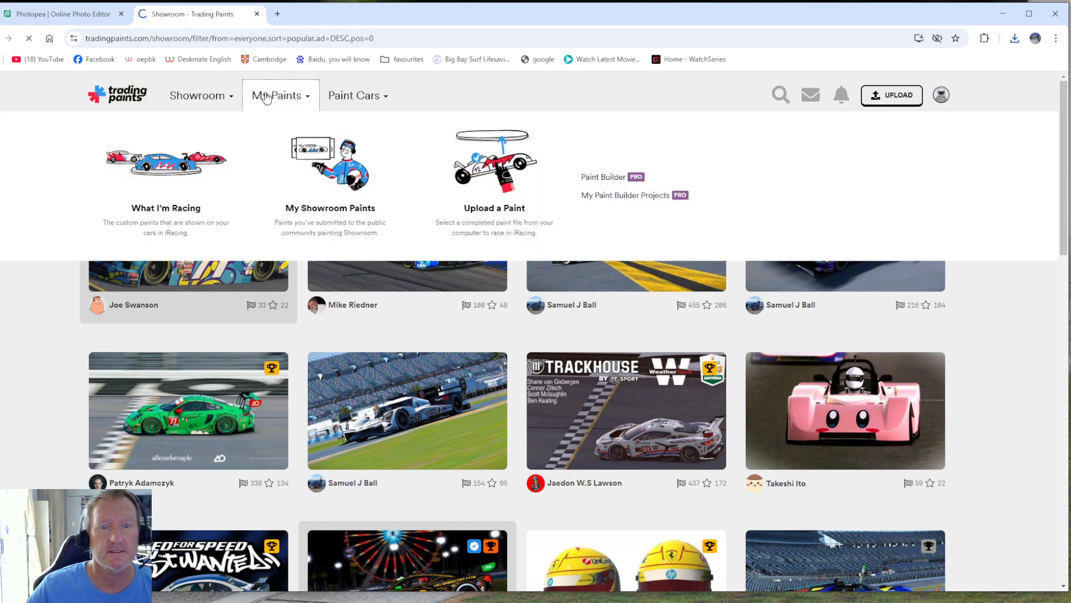
{"action": "left_click", "coordinate": [266, 98]}
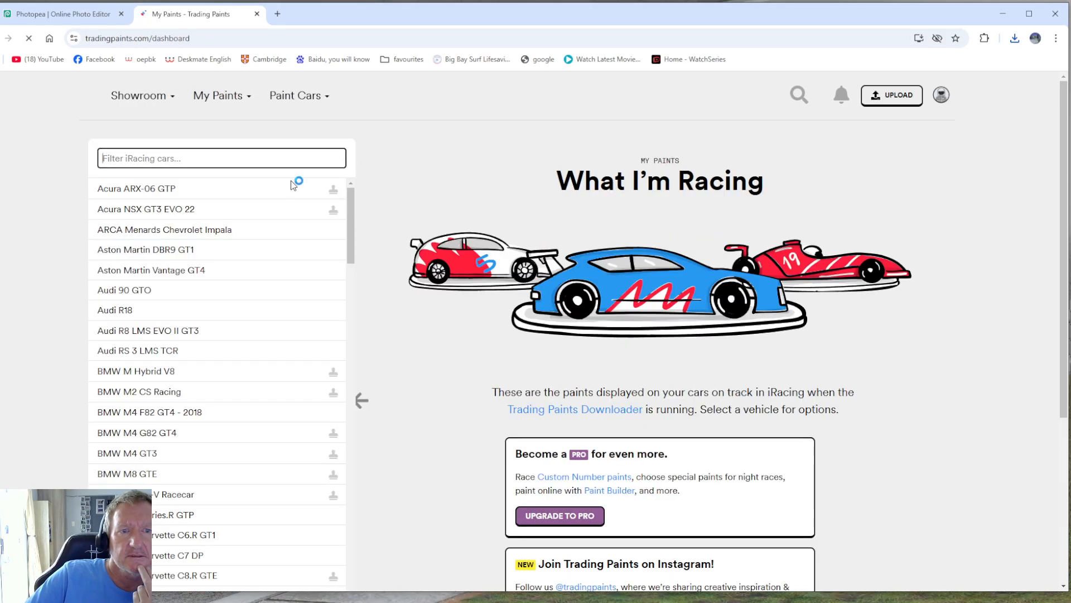
Find the BMW M4 G82 GT4 in the My Paints car list and open its paint page.
{"action": "left_click_drag", "start_coordinate": [347, 206], "coordinate": [362, 293]}
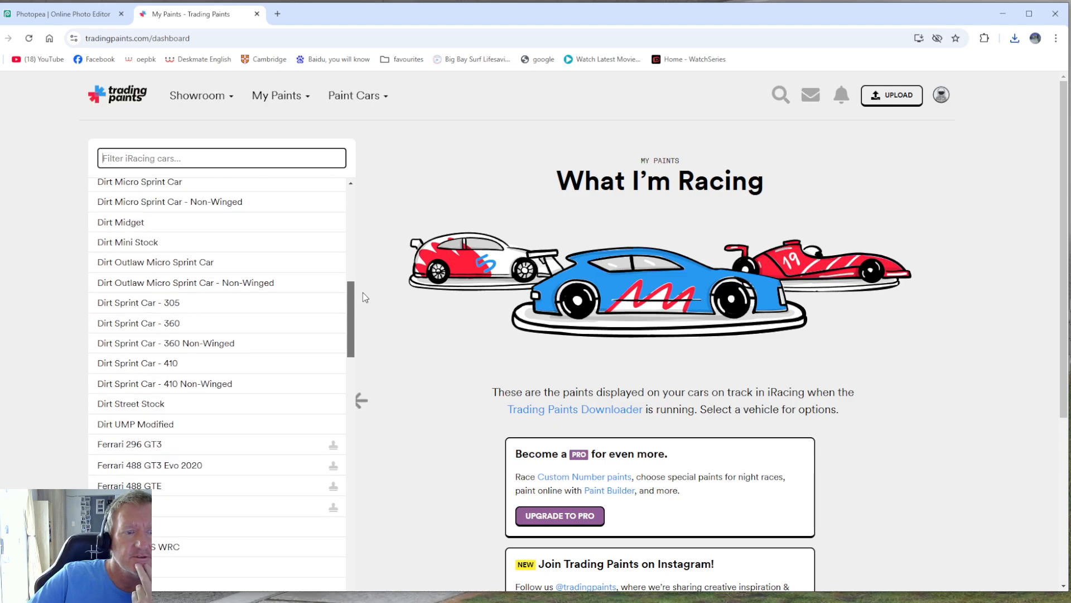
{"action": "left_click_drag", "start_coordinate": [356, 336], "coordinate": [353, 286]}
{"action": "scroll", "coordinate": [240, 245], "scroll_direction": "up", "scroll_amount": 2}
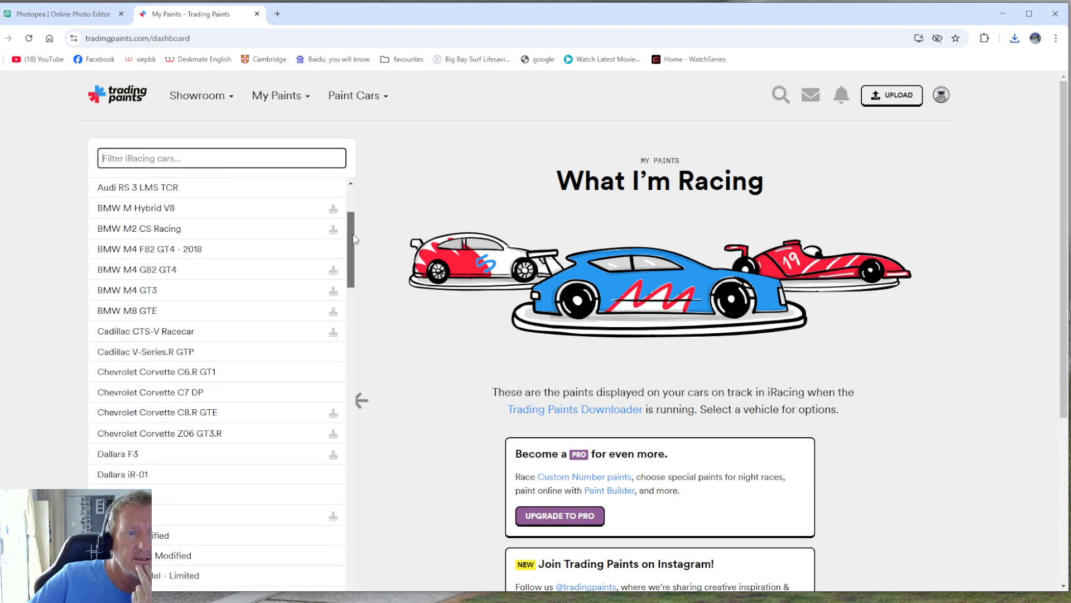
{"action": "left_click", "coordinate": [249, 277]}
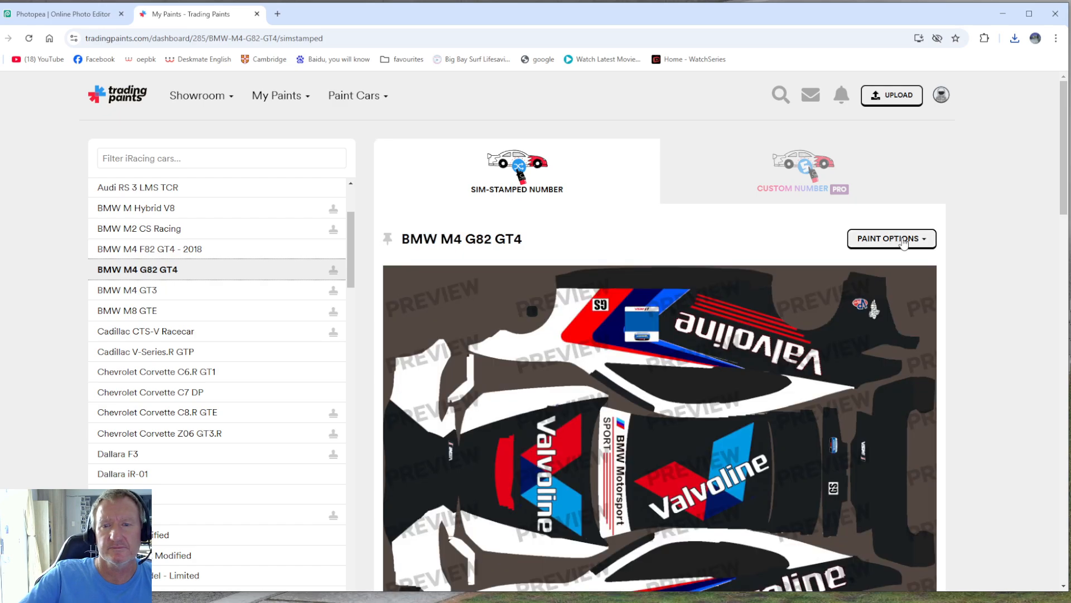
Upload the NEW1 (1) file from Downloads as the car's sim-stamped number paint and dismiss the confirmation.
{"action": "left_click", "coordinate": [892, 239]}
{"action": "left_click", "coordinate": [826, 264]}
{"action": "left_click", "coordinate": [556, 239]}
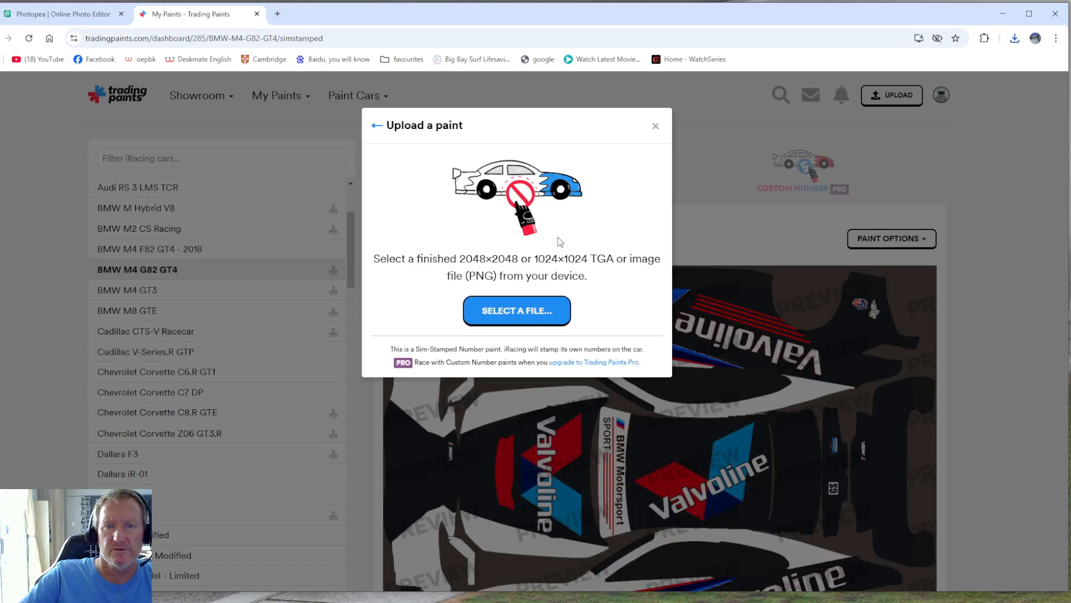
{"action": "left_click", "coordinate": [530, 308]}
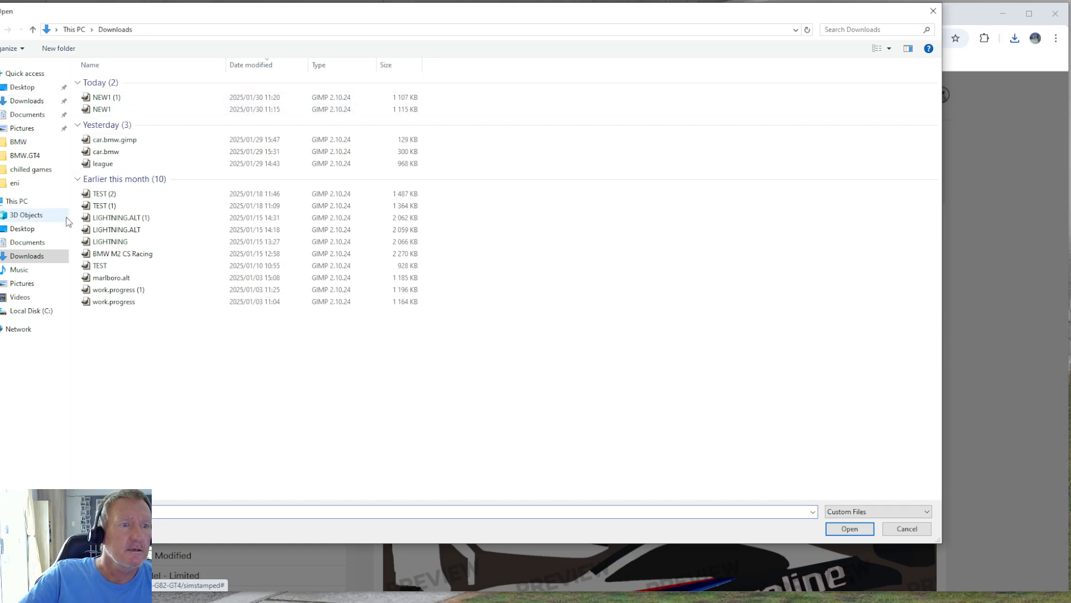
{"action": "double_click", "coordinate": [96, 99]}
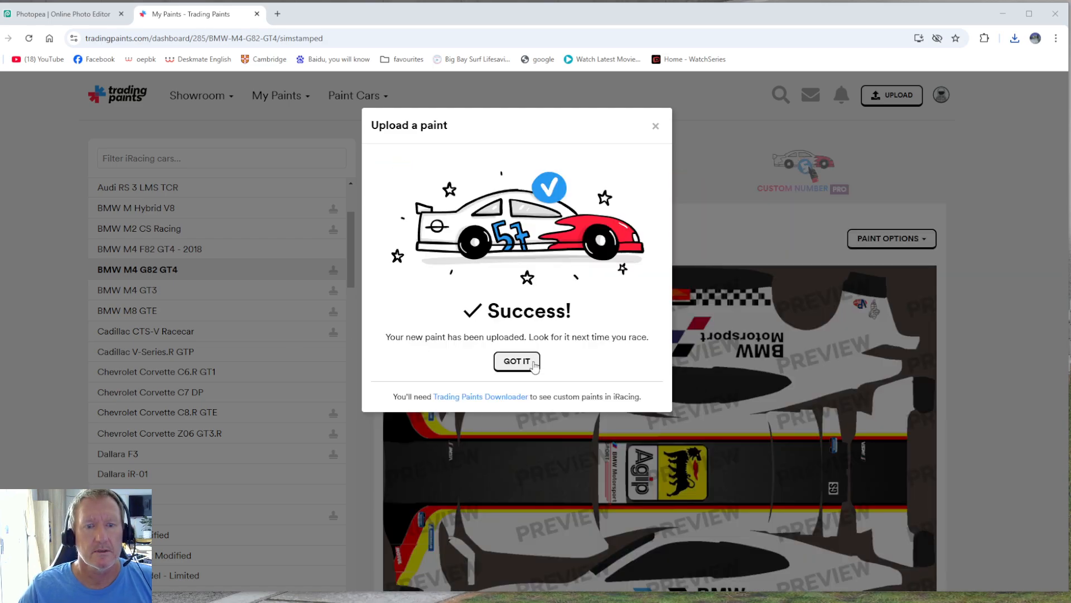
{"action": "left_click", "coordinate": [516, 361]}
Examine the uploaded livery preview for the BMW M4 G82 GT4 from top to bottom.
{"action": "scroll", "coordinate": [784, 370], "scroll_direction": "down", "scroll_amount": 1}
{"action": "scroll", "coordinate": [784, 369], "scroll_direction": "down", "scroll_amount": 3}
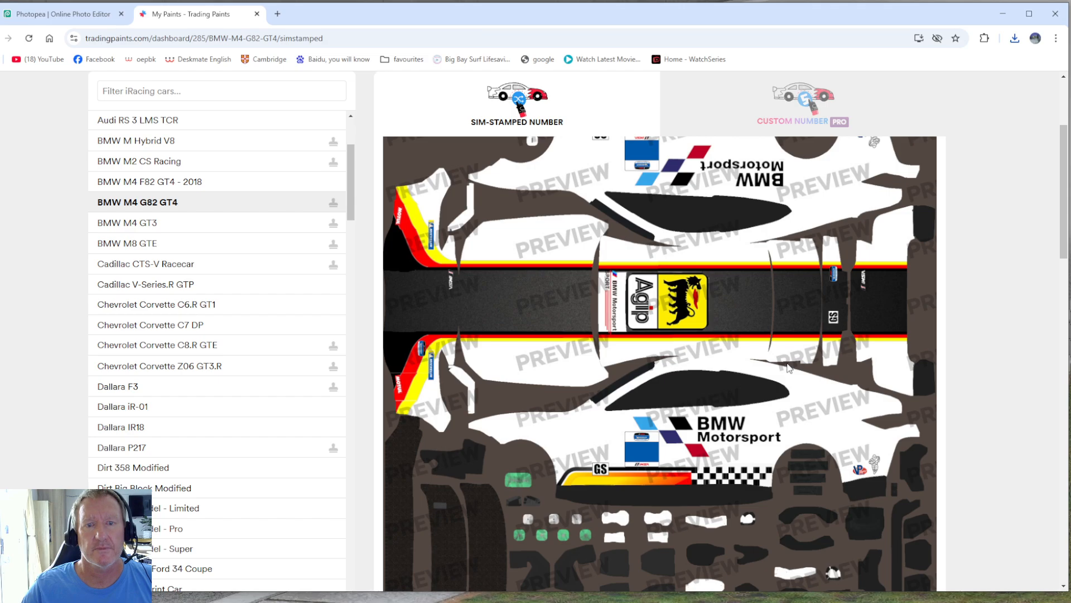
{"action": "scroll", "coordinate": [788, 364], "scroll_direction": "down", "scroll_amount": 1}
{"action": "scroll", "coordinate": [788, 364], "scroll_direction": "up", "scroll_amount": 3}
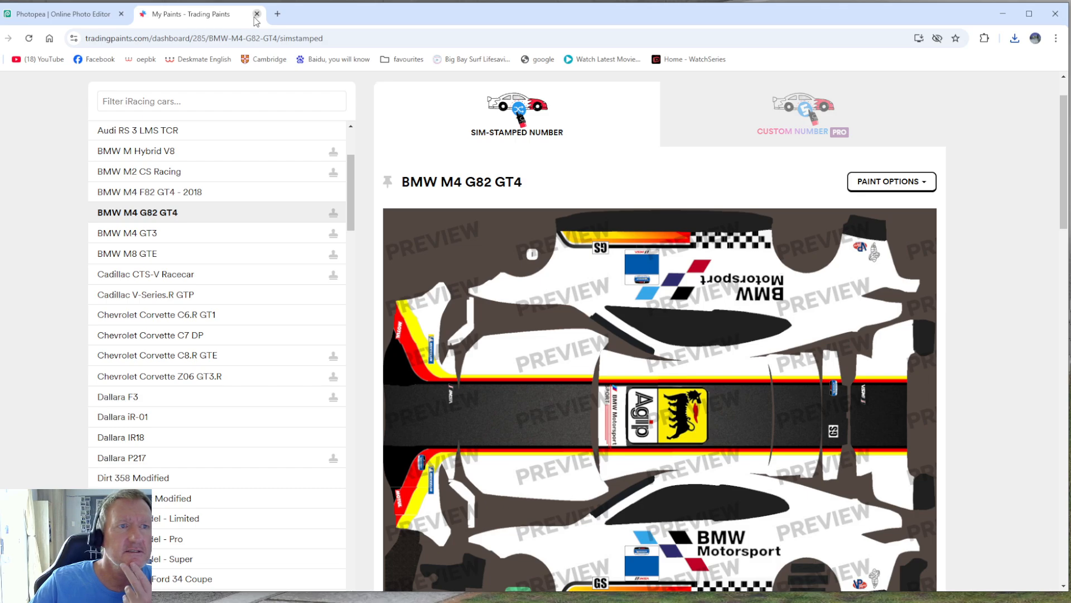
Close the Trading Paints and Photopea pages and launch iRacing UI from the desktop.
{"action": "left_click", "coordinate": [257, 14]}
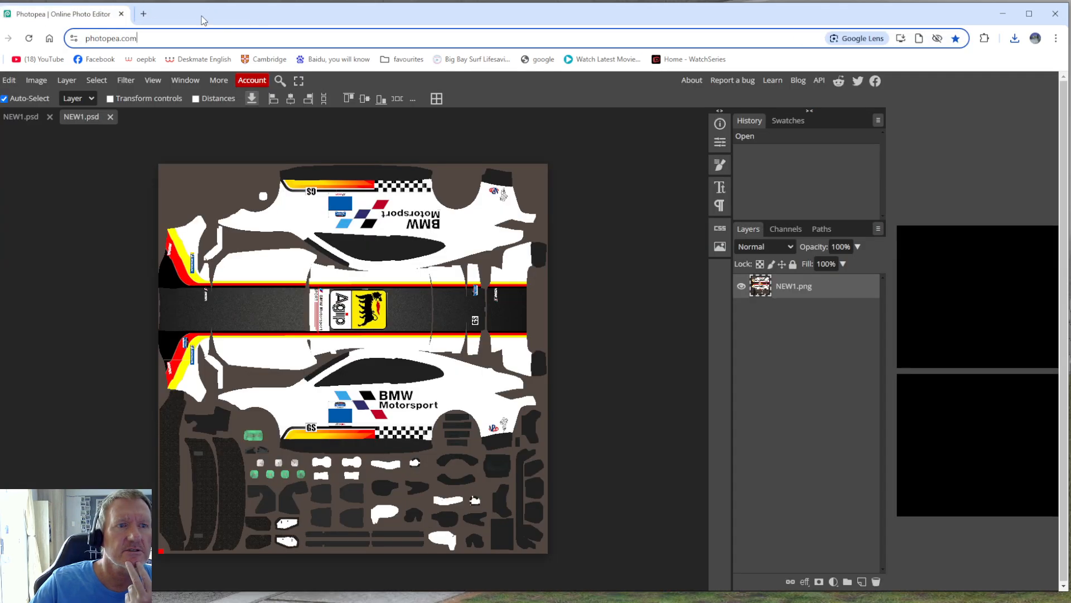
{"action": "left_click", "coordinate": [121, 15]}
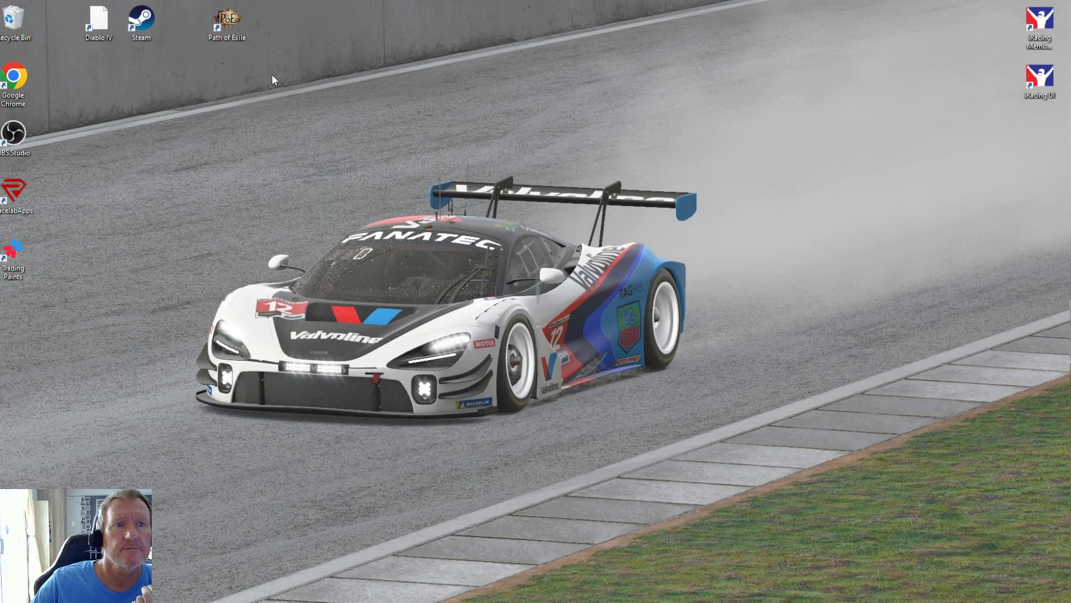
{"action": "double_click", "coordinate": [1039, 81]}
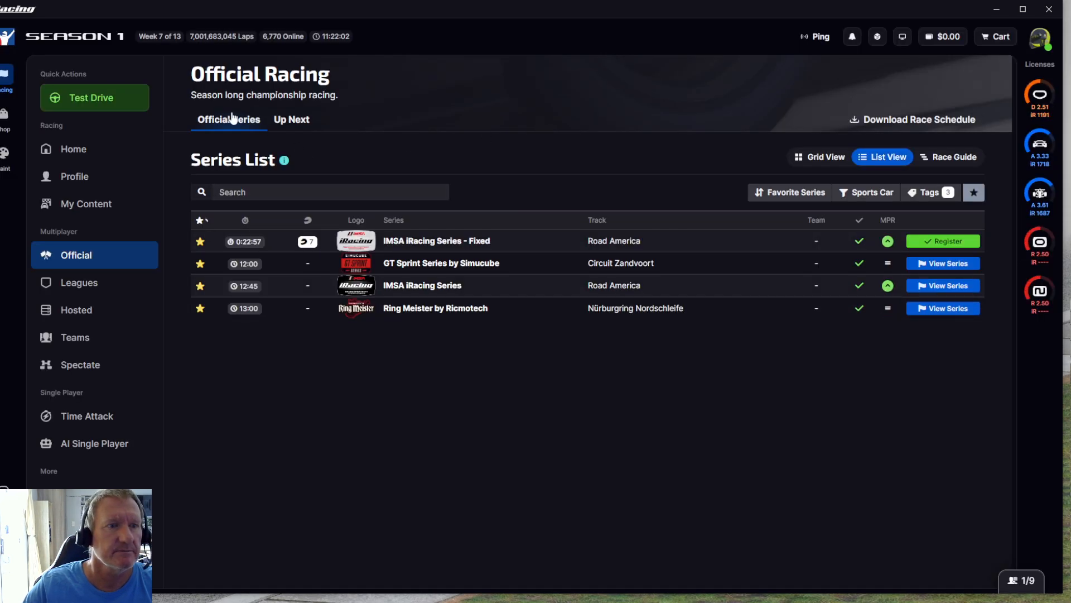
Set up a test drive with the BMW M4 G82 GT4 as the car.
{"action": "left_click", "coordinate": [139, 91]}
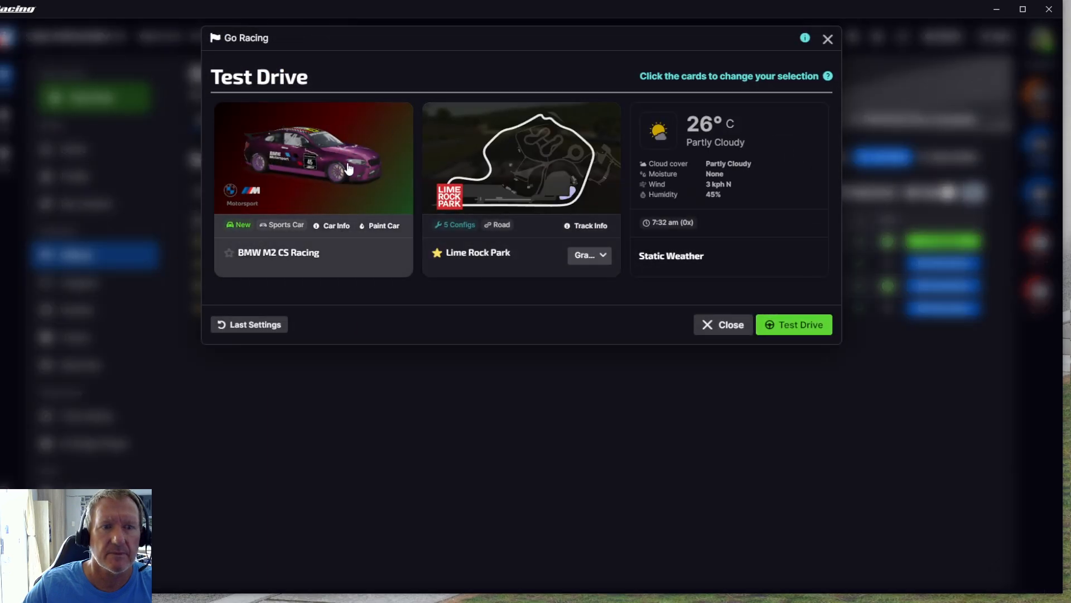
{"action": "left_click", "coordinate": [343, 193]}
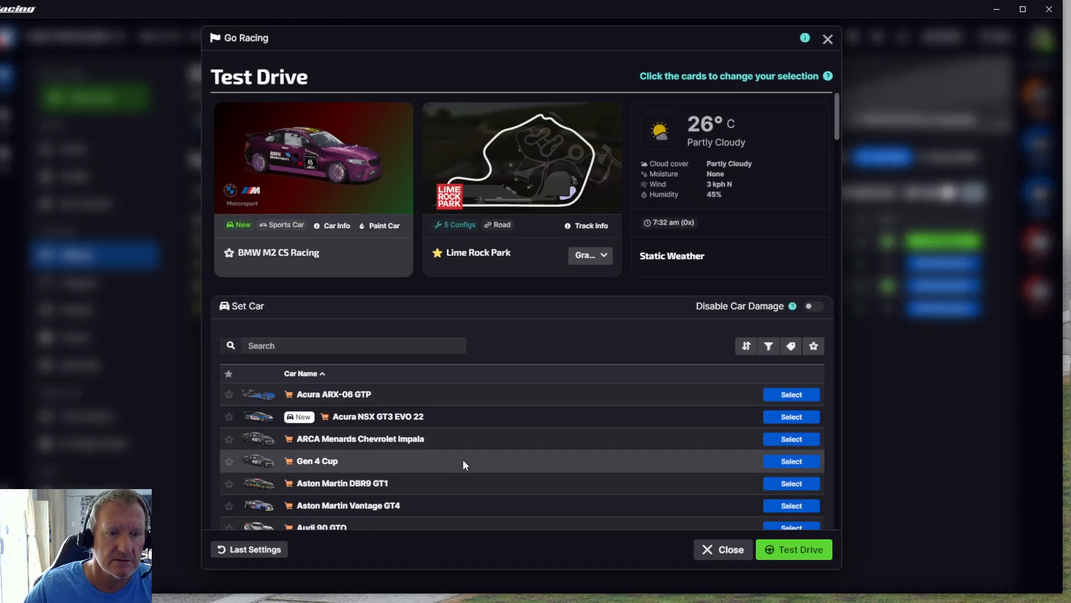
{"action": "scroll", "coordinate": [463, 460], "scroll_direction": "down", "scroll_amount": 4}
{"action": "scroll", "coordinate": [462, 460], "scroll_direction": "down", "scroll_amount": 2}
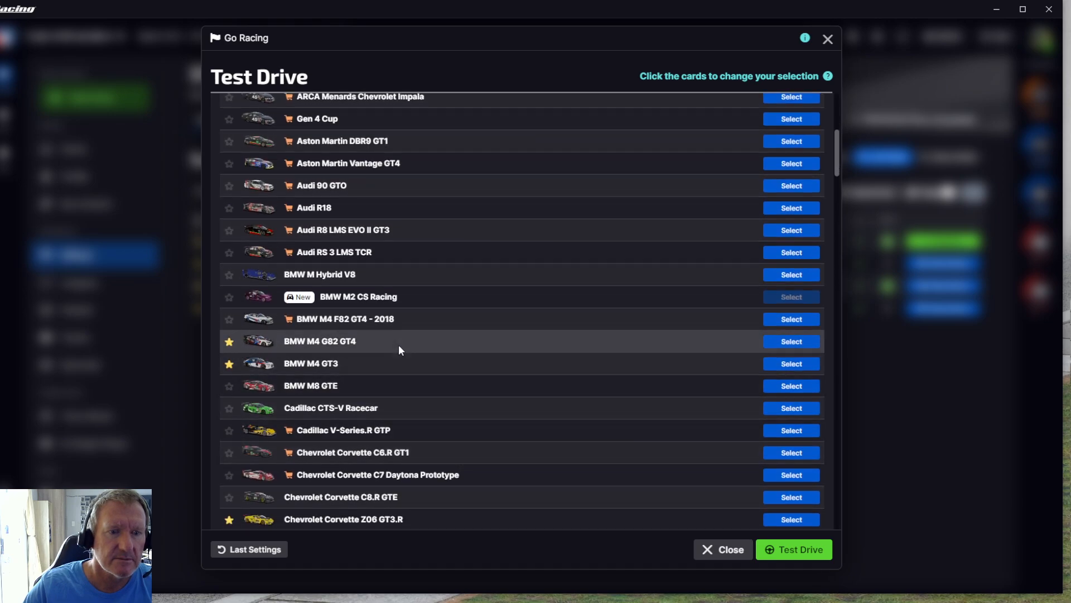
{"action": "left_click", "coordinate": [781, 341]}
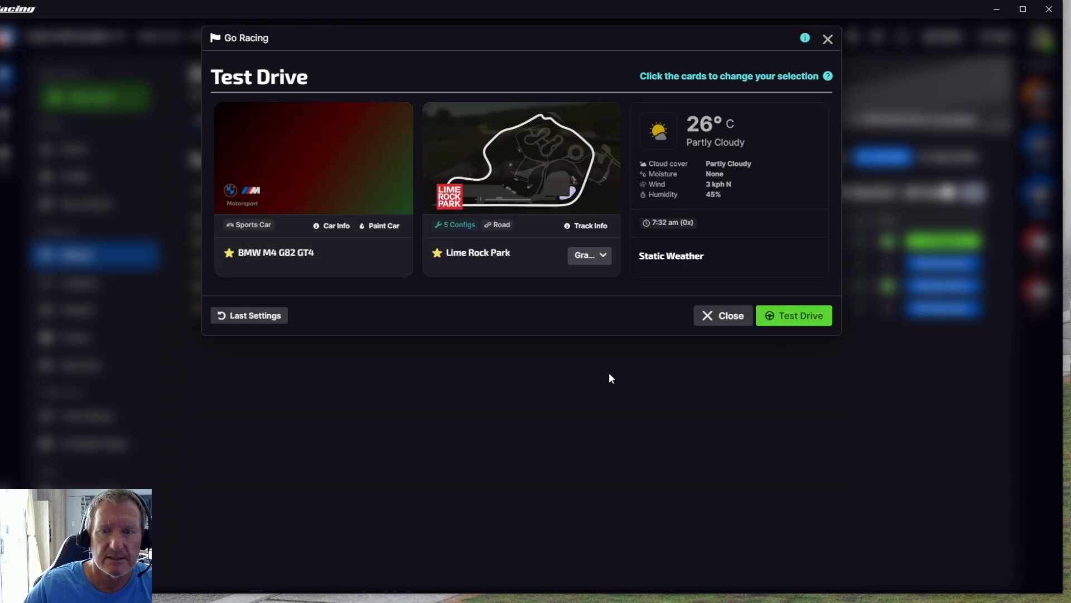
Launch the Lime Rock Park test session, drive the car on track, and return to the session screen.
{"action": "left_click", "coordinate": [801, 317]}
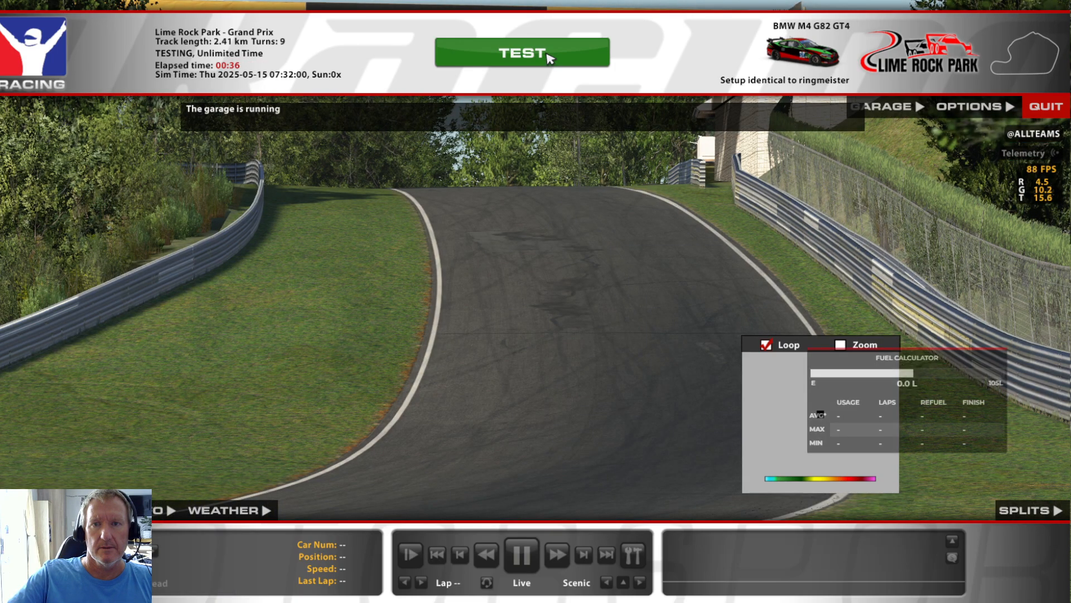
{"action": "left_click", "coordinate": [545, 52]}
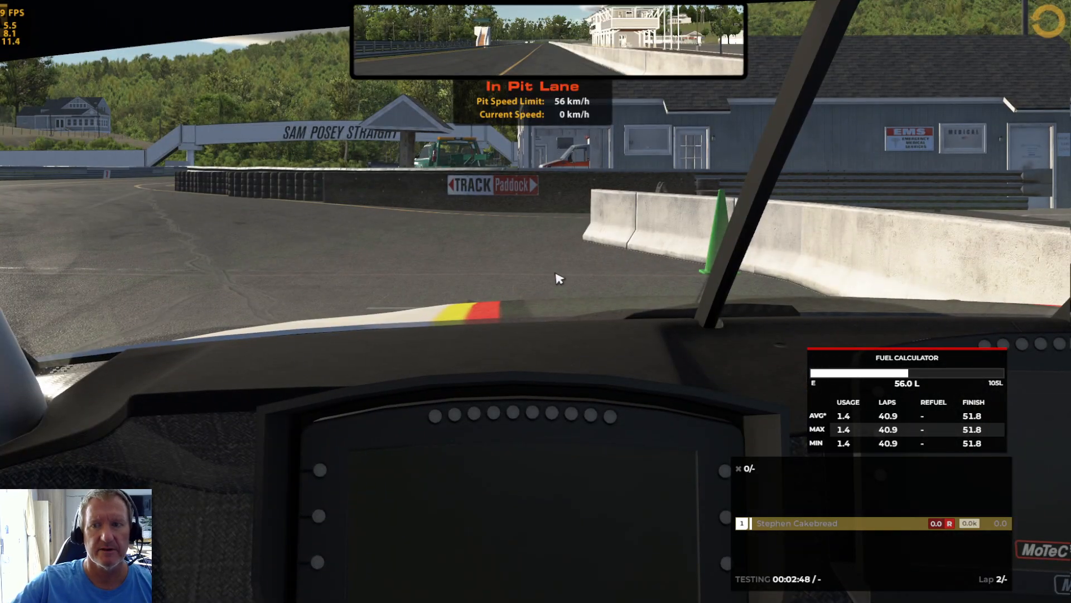
{"action": "key", "text": "Escape"}
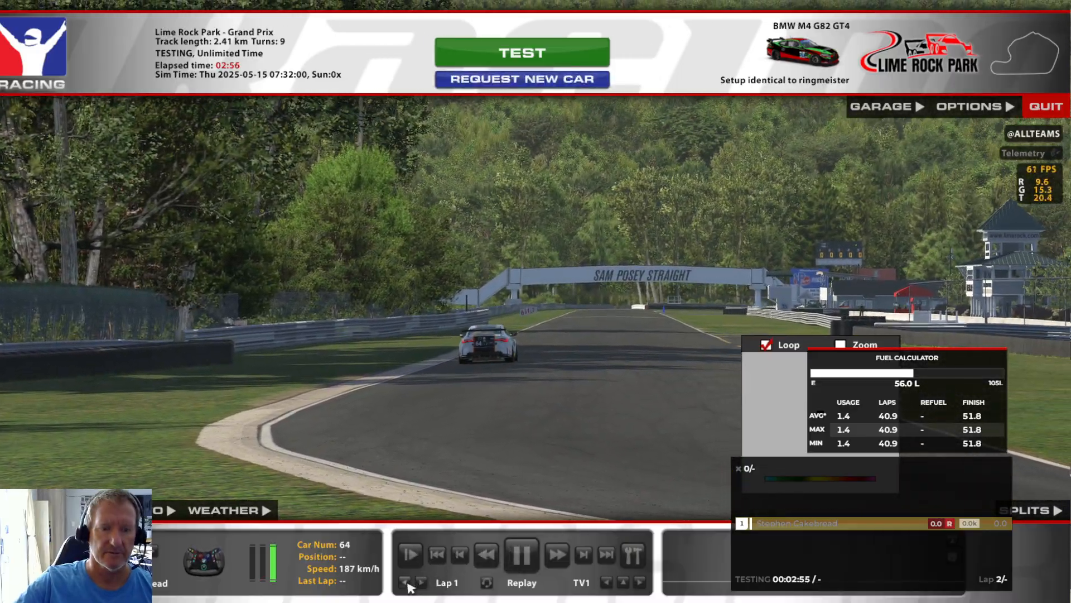
Rewind the replay of the drive, play it, and pause on a side view of the car.
{"action": "left_click", "coordinate": [483, 558]}
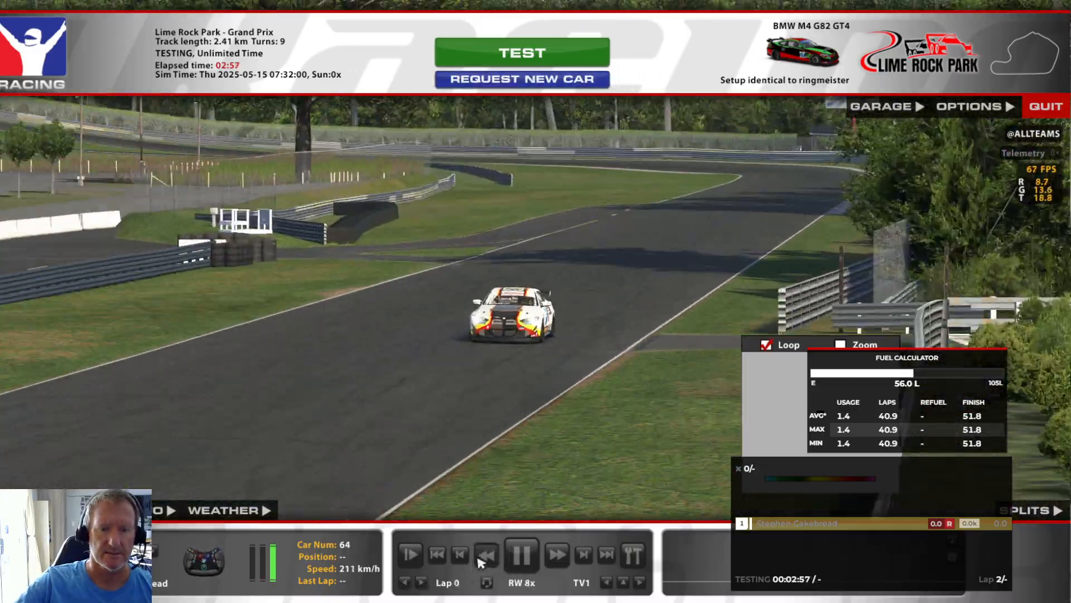
{"action": "left_click", "coordinate": [483, 557]}
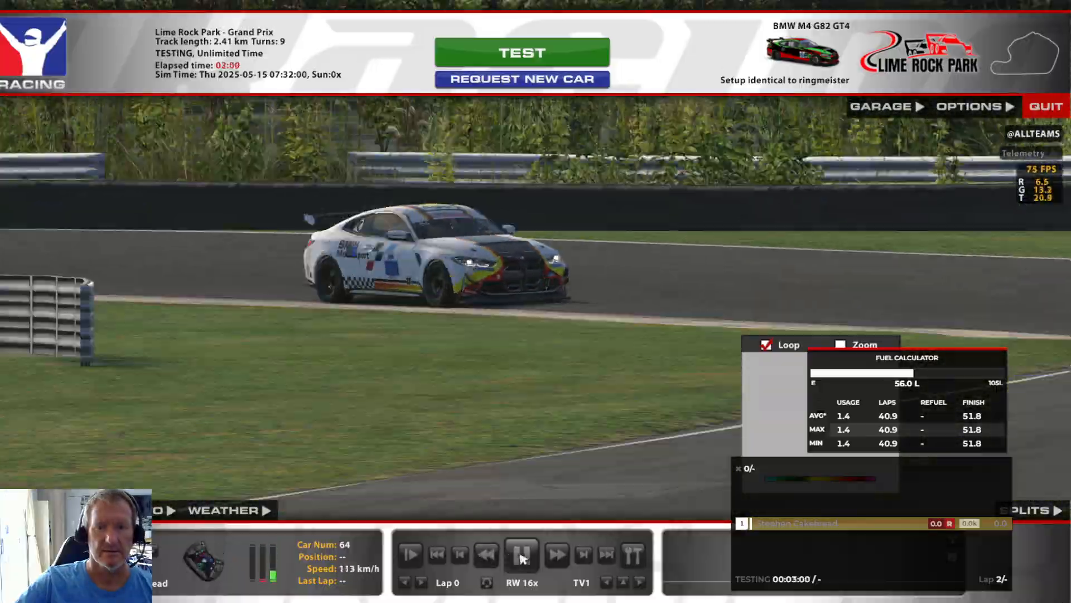
{"action": "left_click", "coordinate": [521, 555]}
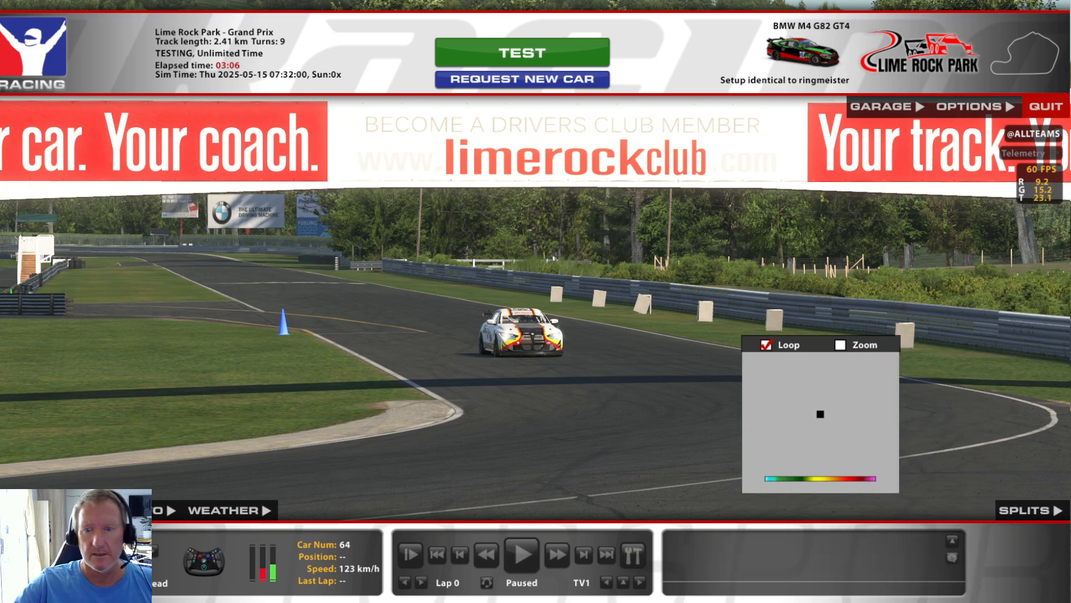
{"action": "left_click", "coordinate": [537, 557]}
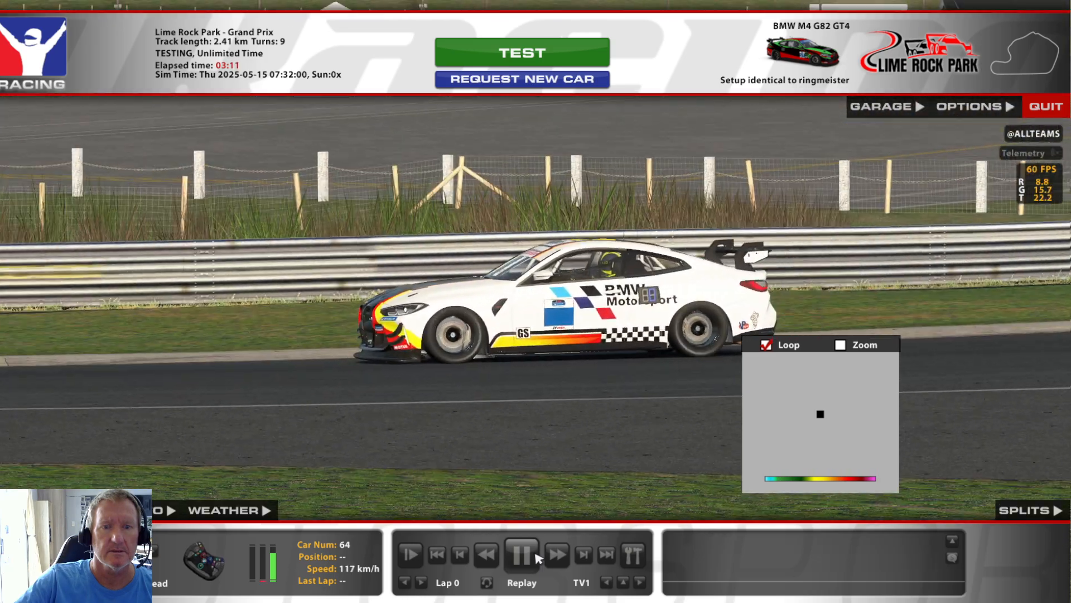
{"action": "left_click", "coordinate": [536, 557]}
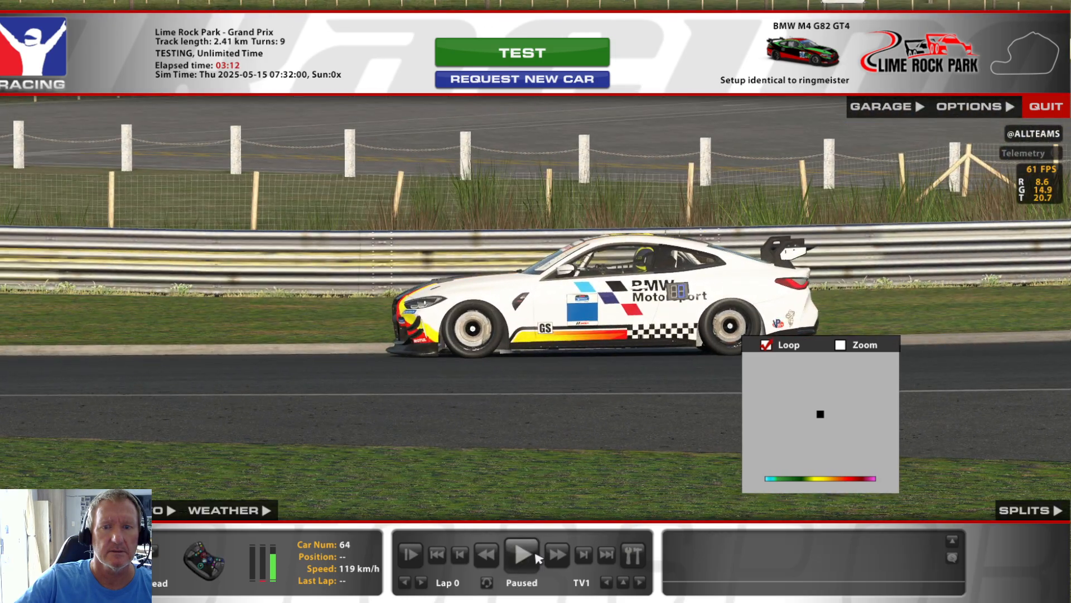
Inspect the livery on the paused car with the Chase camera and the Rear Chase camera.
{"action": "left_click", "coordinate": [625, 584]}
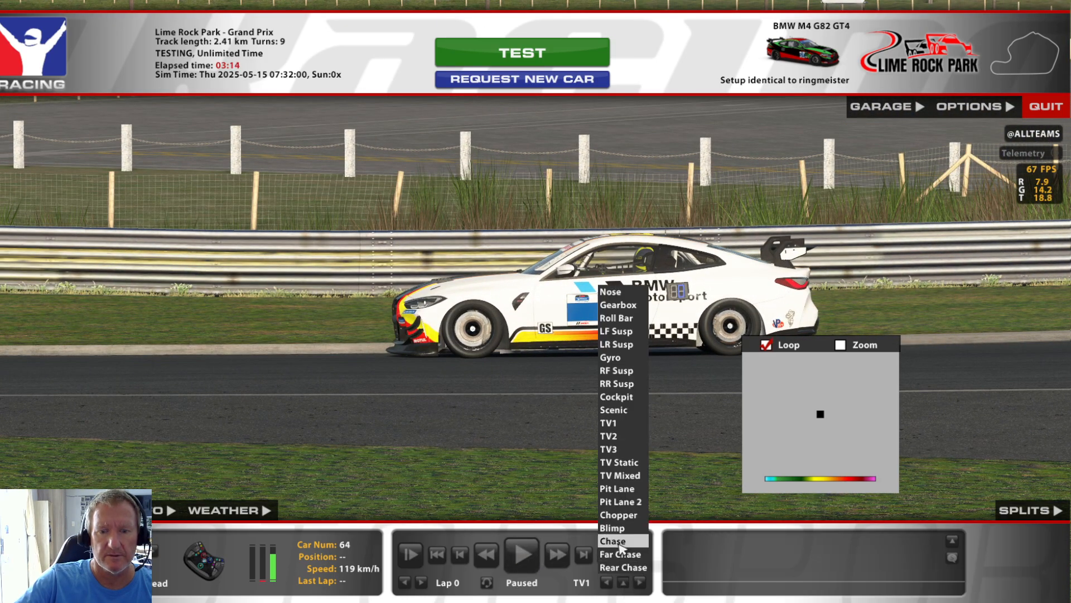
{"action": "left_click", "coordinate": [623, 550]}
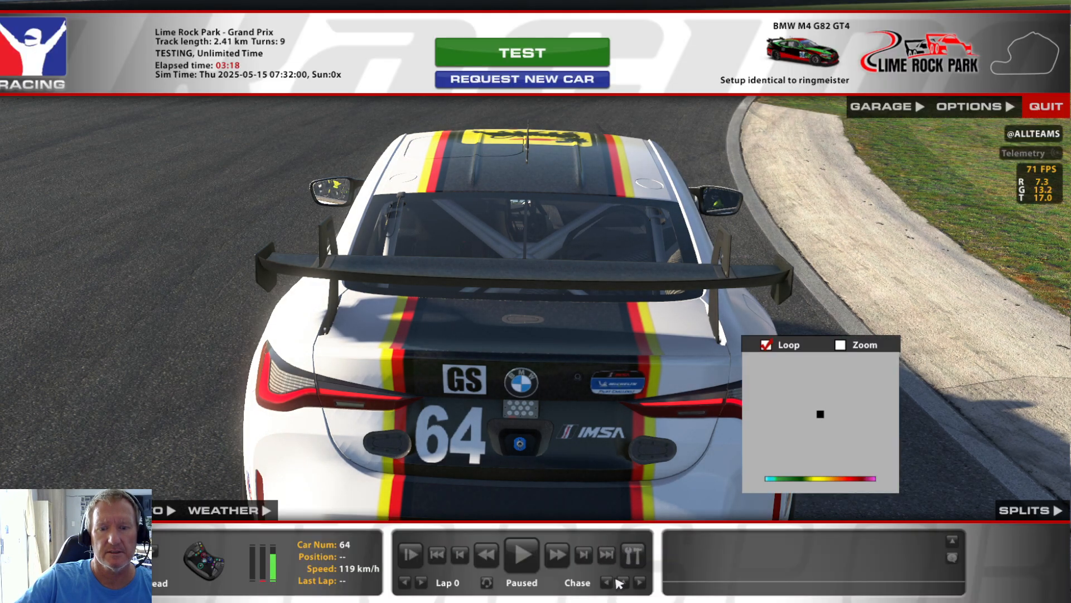
{"action": "left_click", "coordinate": [623, 582]}
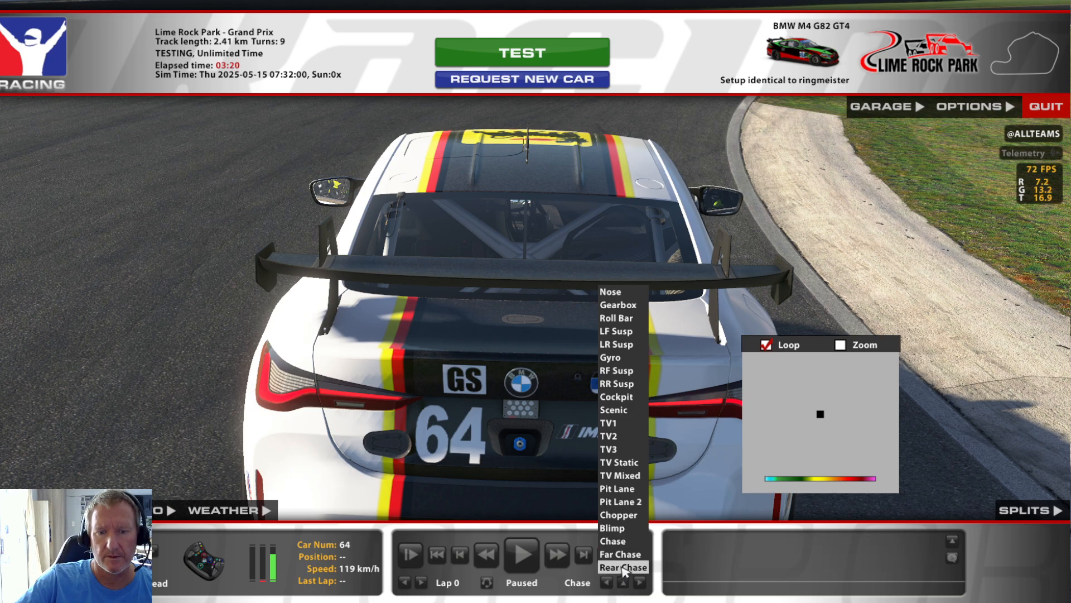
{"action": "left_click", "coordinate": [623, 568]}
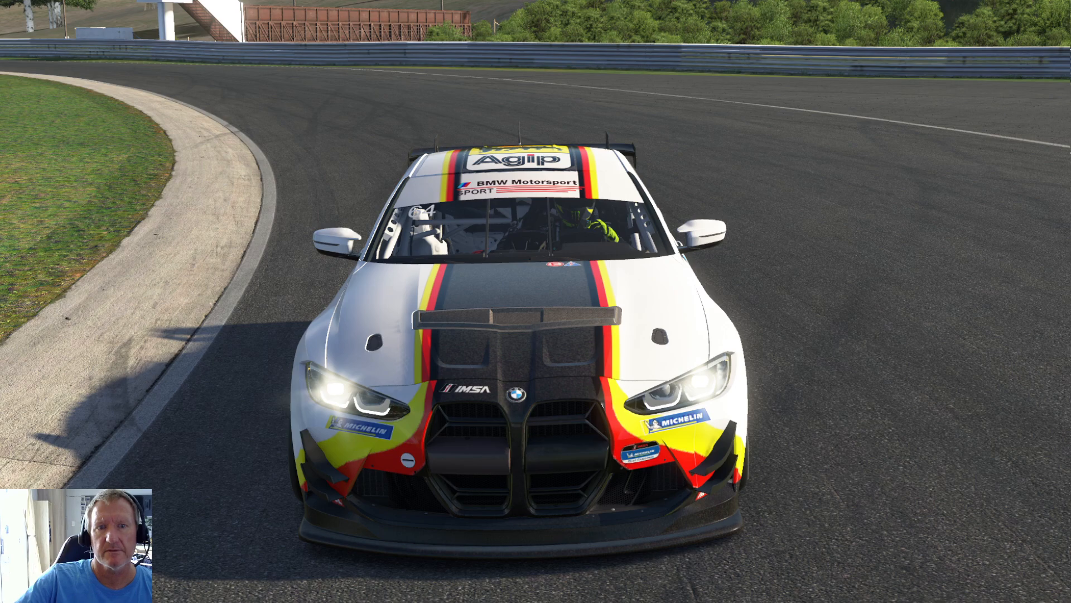
{"action": "key", "text": "space"}
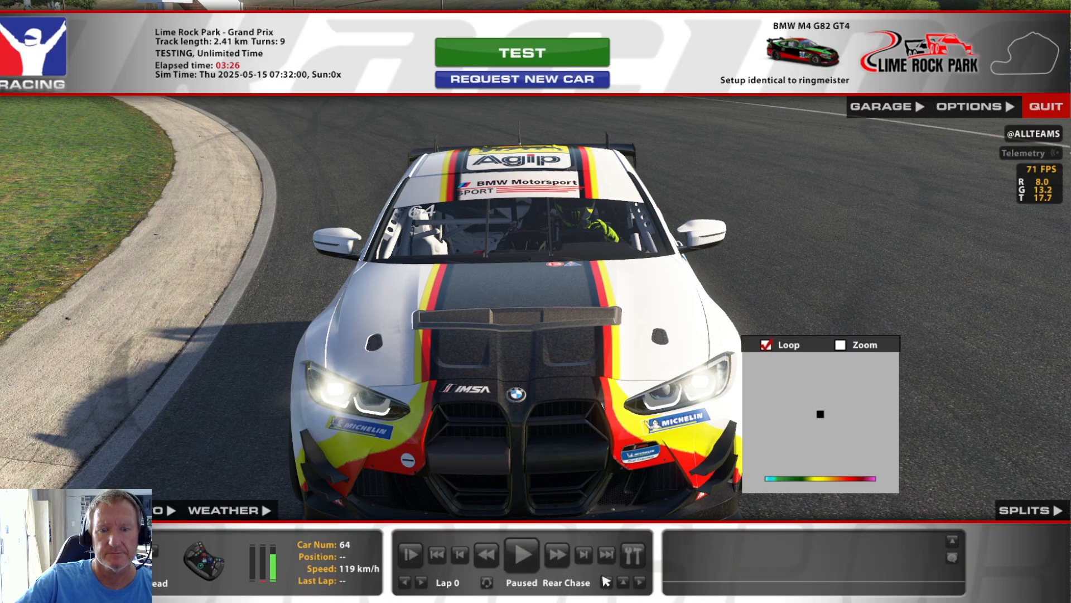
Switch the replay camera to TV1, resume the replay, and pause on a front three-quarter view of the car.
{"action": "left_click", "coordinate": [606, 581]}
{"action": "left_click", "coordinate": [621, 431]}
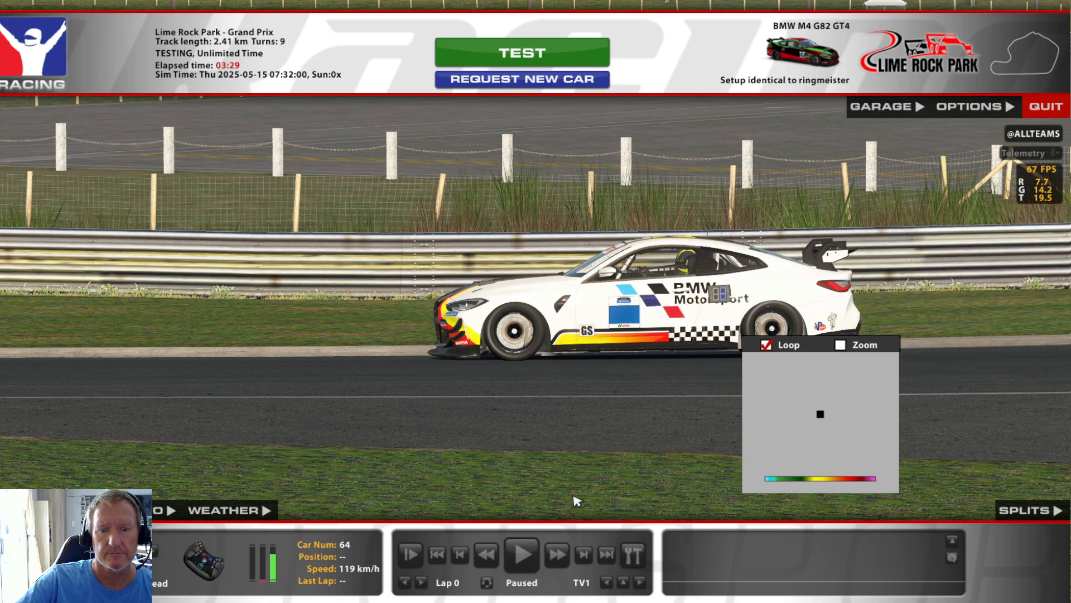
{"action": "left_click", "coordinate": [522, 554]}
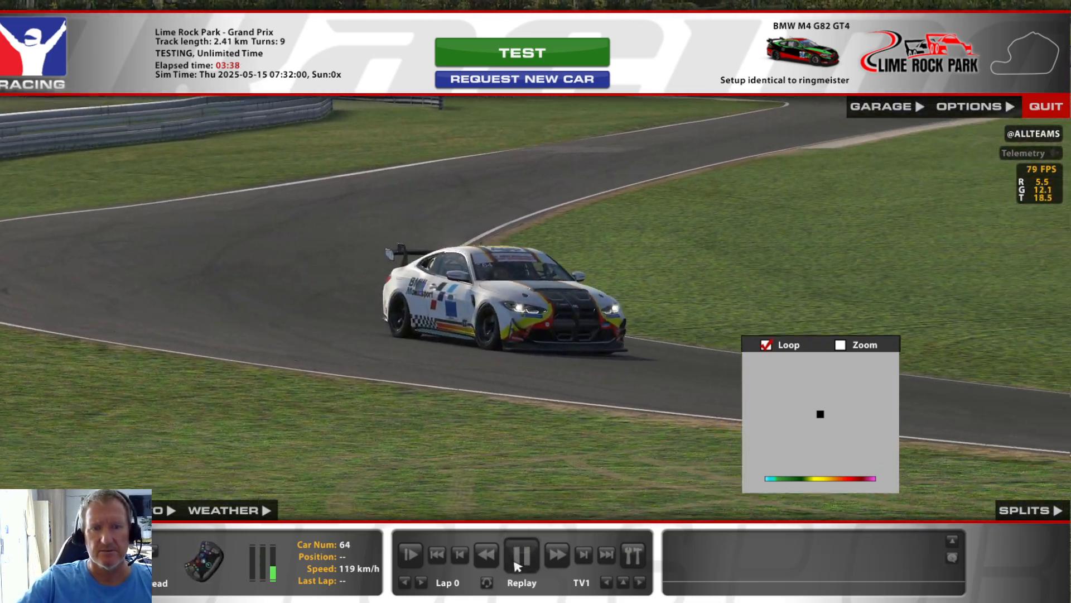
{"action": "left_click", "coordinate": [521, 554]}
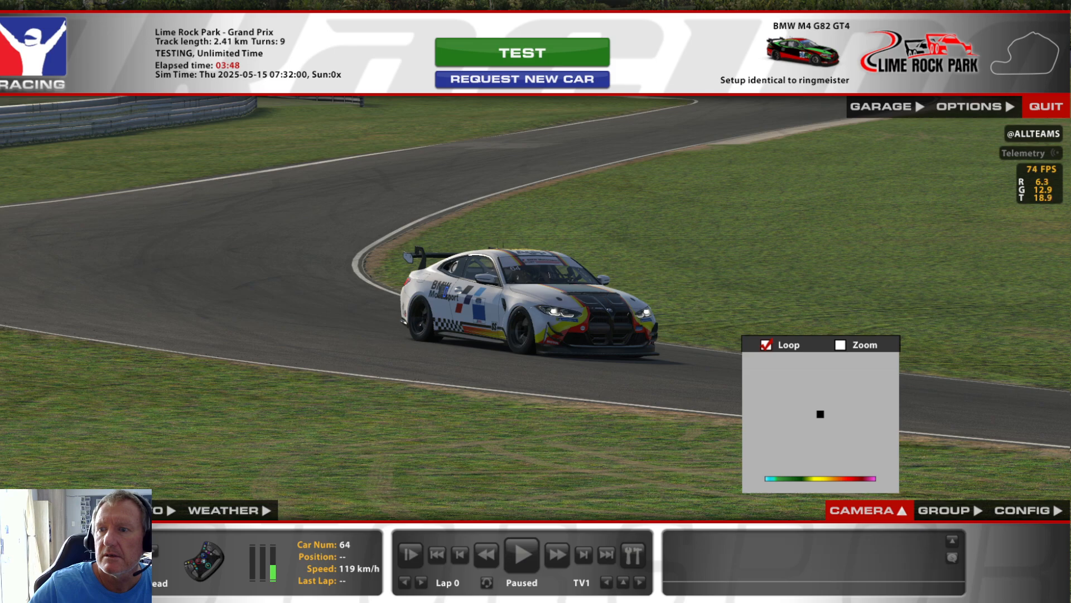
Zoom the TV1 camera to examine the livery on the paused car, and resume the replay with the interface hidden.
{"action": "scroll", "coordinate": [530, 304], "scroll_direction": "down", "scroll_amount": 2}
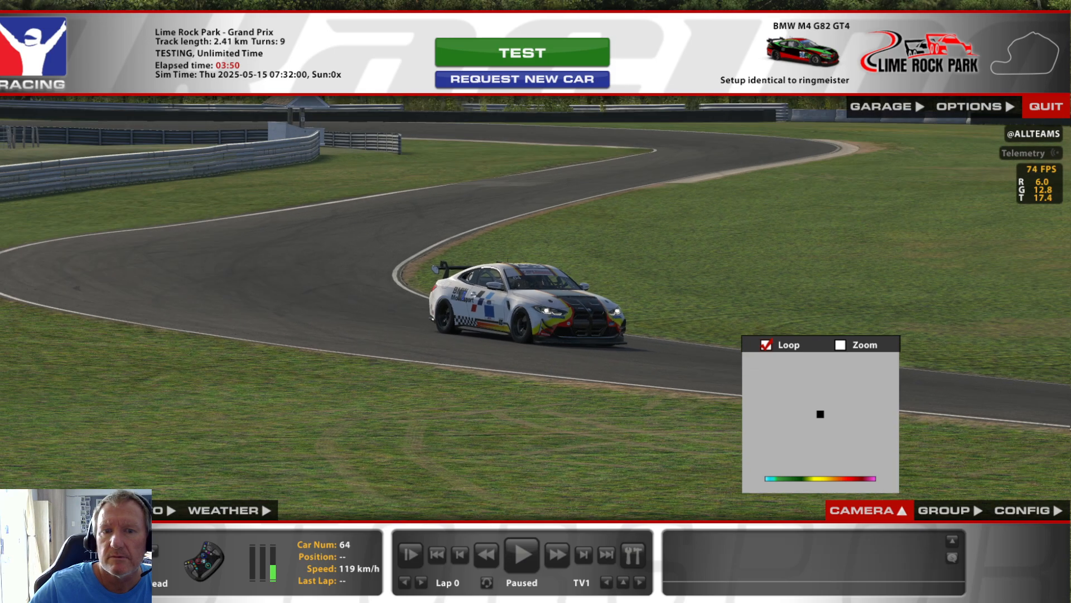
{"action": "scroll", "coordinate": [530, 304], "scroll_direction": "up", "scroll_amount": 8}
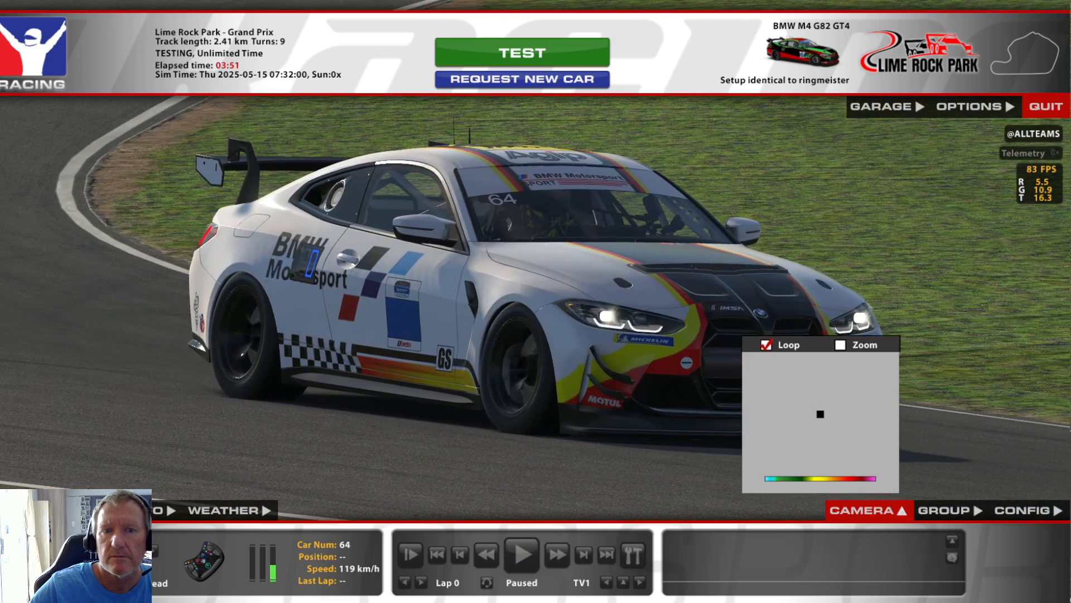
{"action": "scroll", "coordinate": [530, 304], "scroll_direction": "up", "scroll_amount": 1}
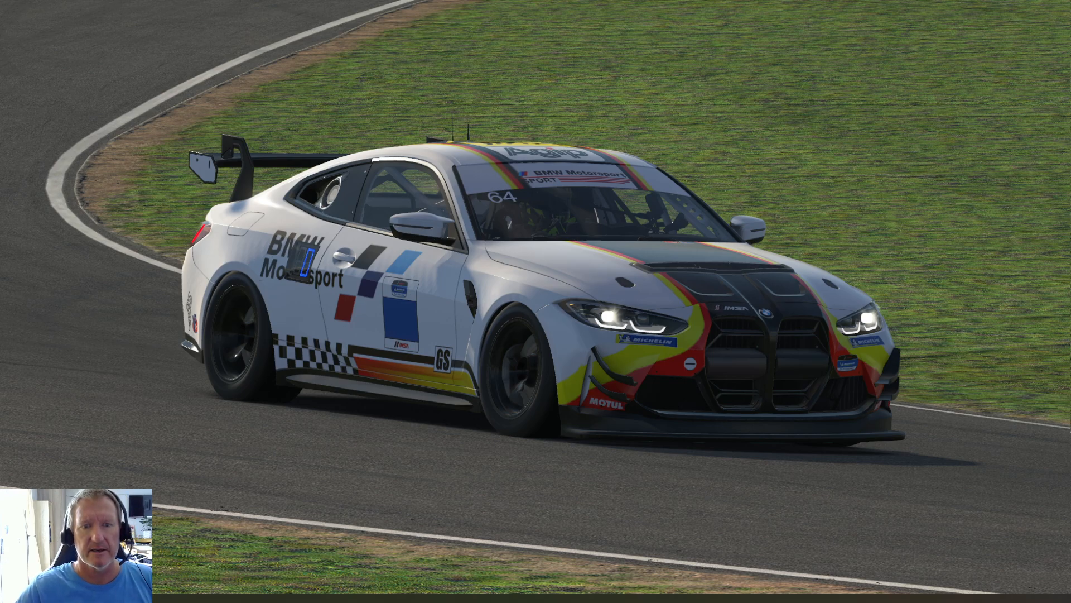
{"action": "mouse_move", "coordinate": [760, 175]}
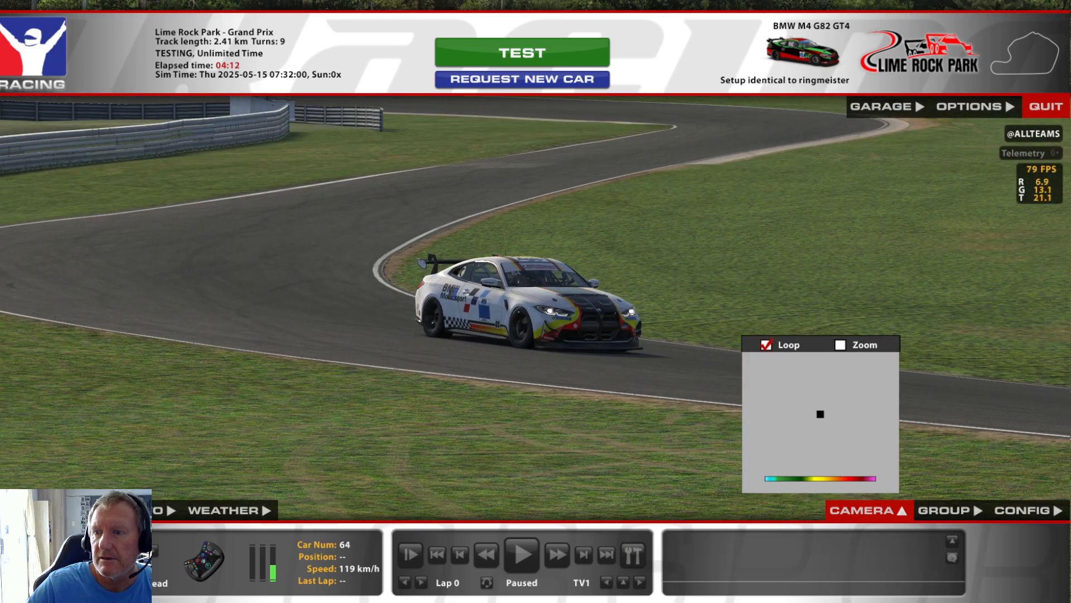
{"action": "left_click", "coordinate": [538, 564]}
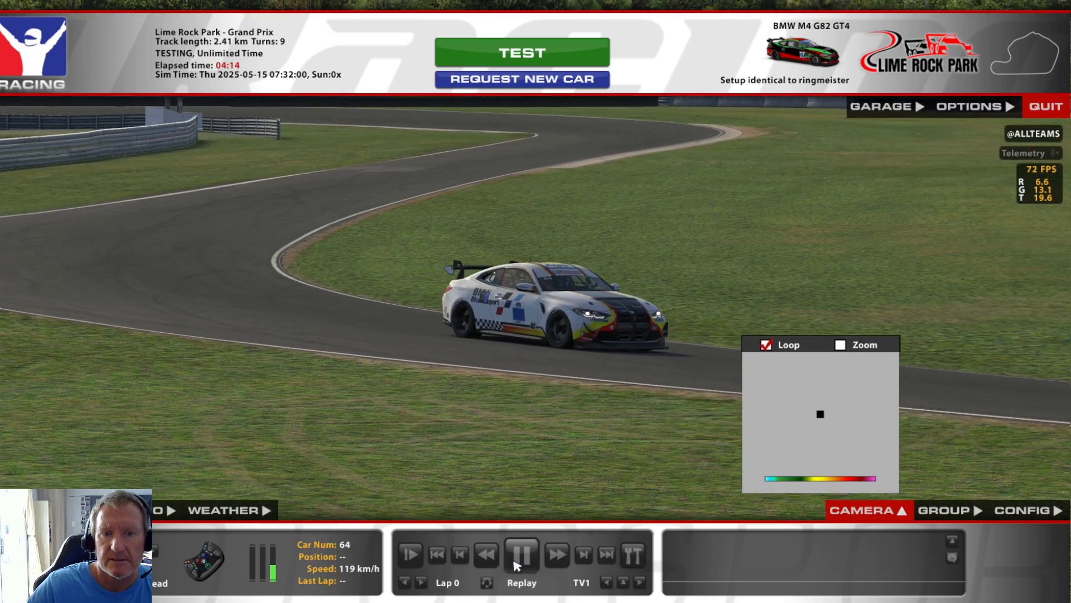
{"action": "key", "text": "space"}
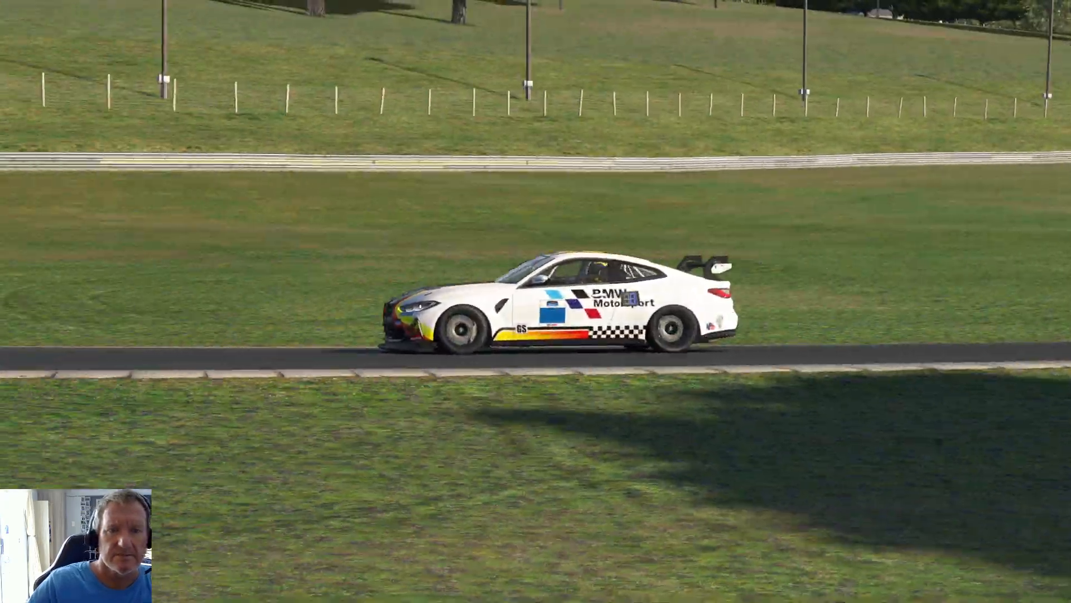
Bring back the replay interface and quit the test session to the desktop.
{"action": "key", "text": "space"}
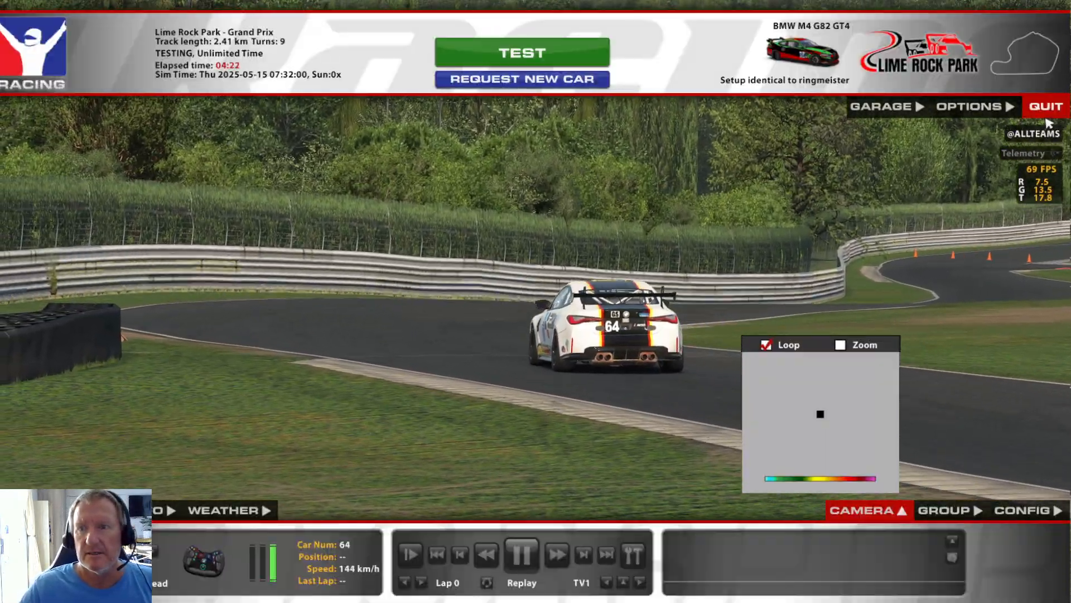
{"action": "left_click", "coordinate": [1049, 115]}
{"action": "left_click", "coordinate": [488, 331]}
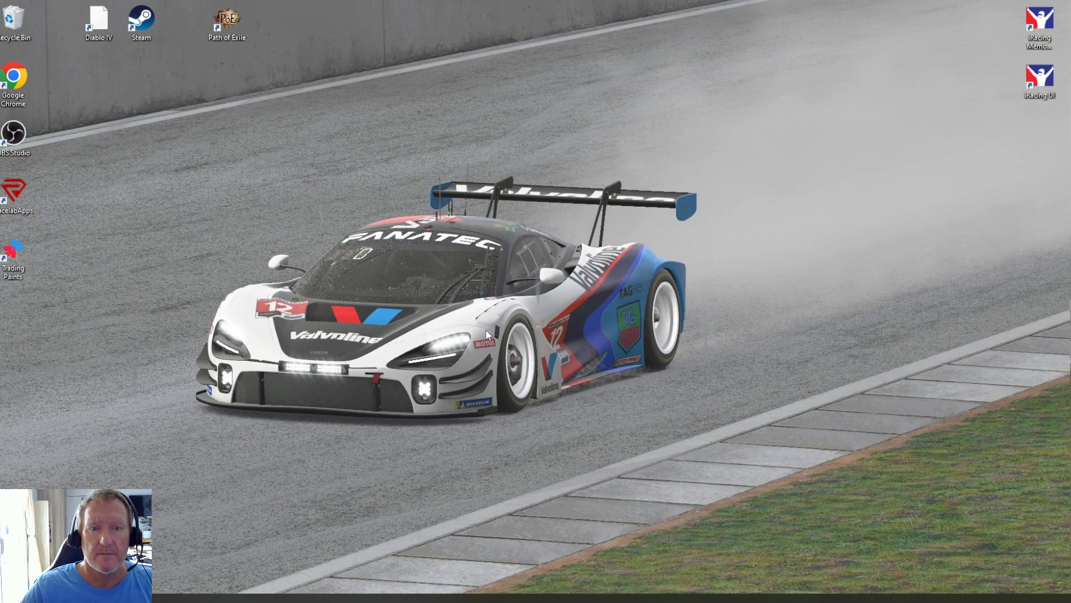